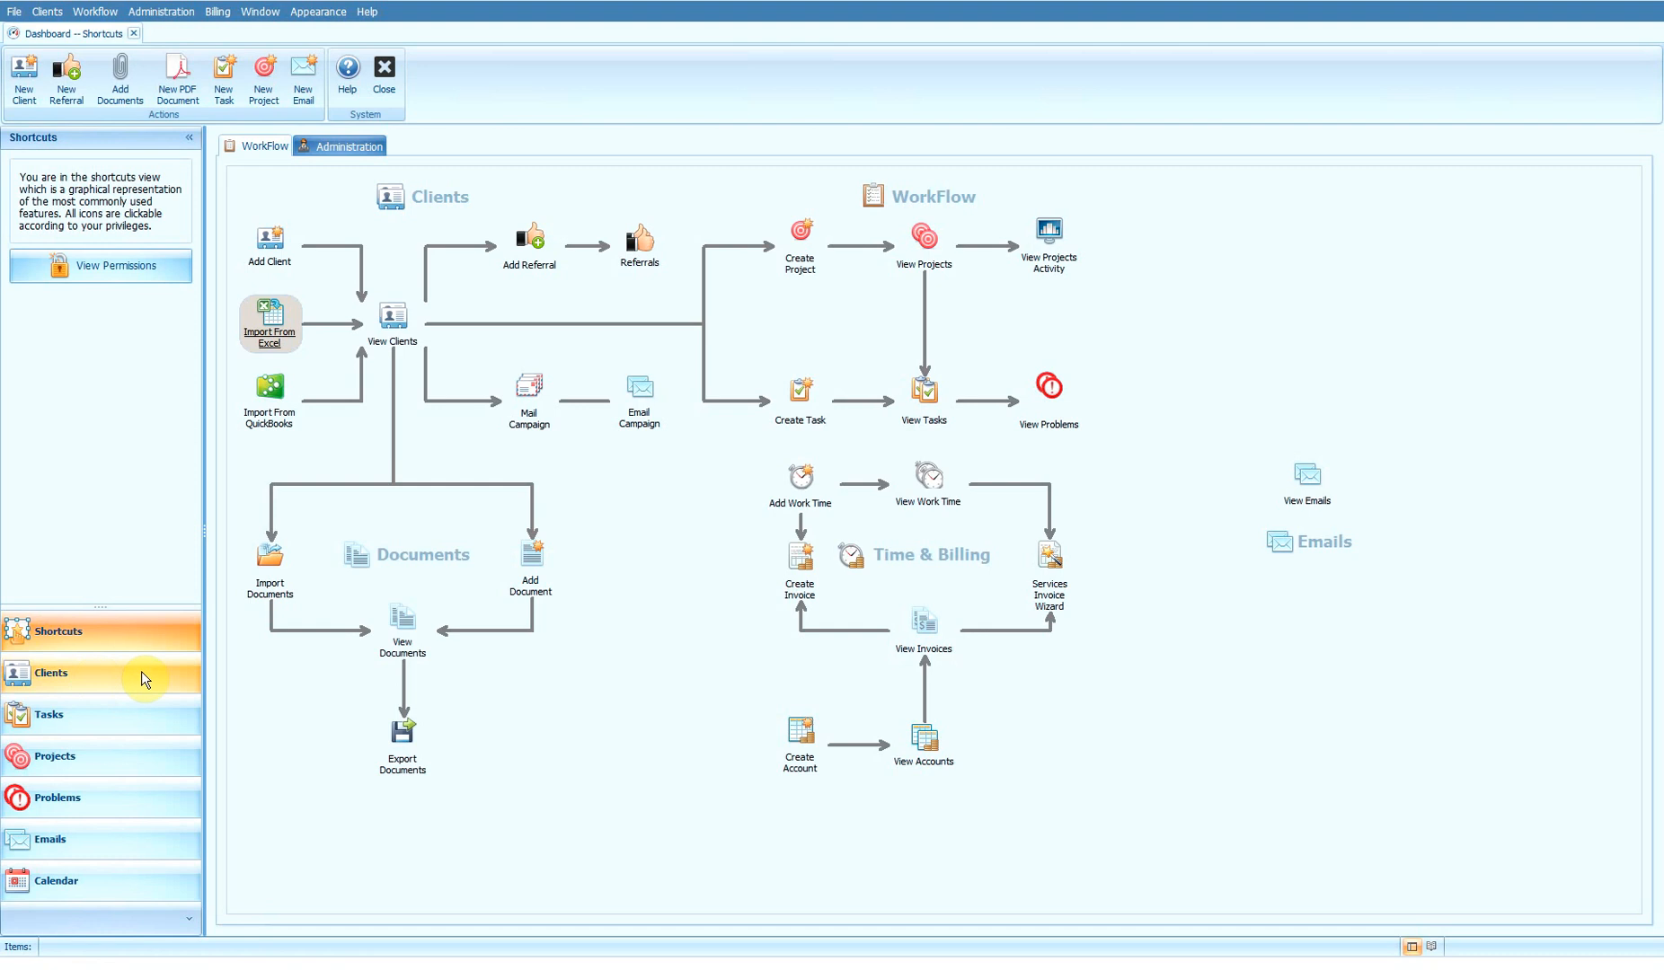
Step: Open the client list and group the clients by return type
{"action": "left_click", "coordinate": [95, 670]}
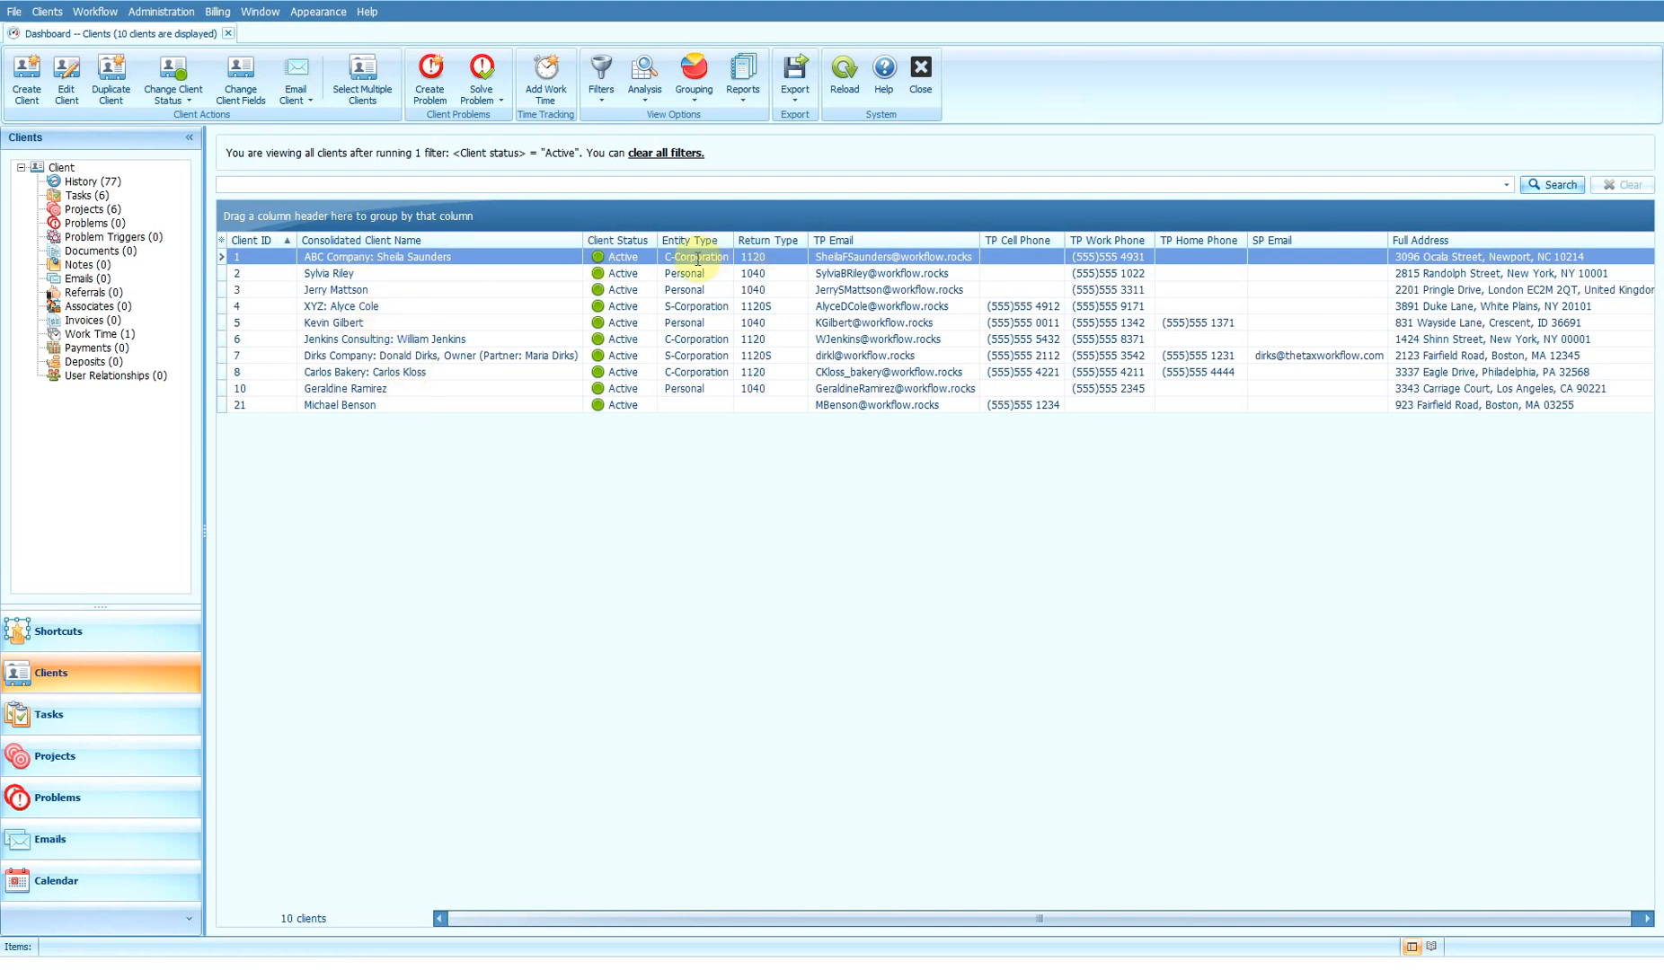
{"action": "left_click", "coordinate": [687, 84]}
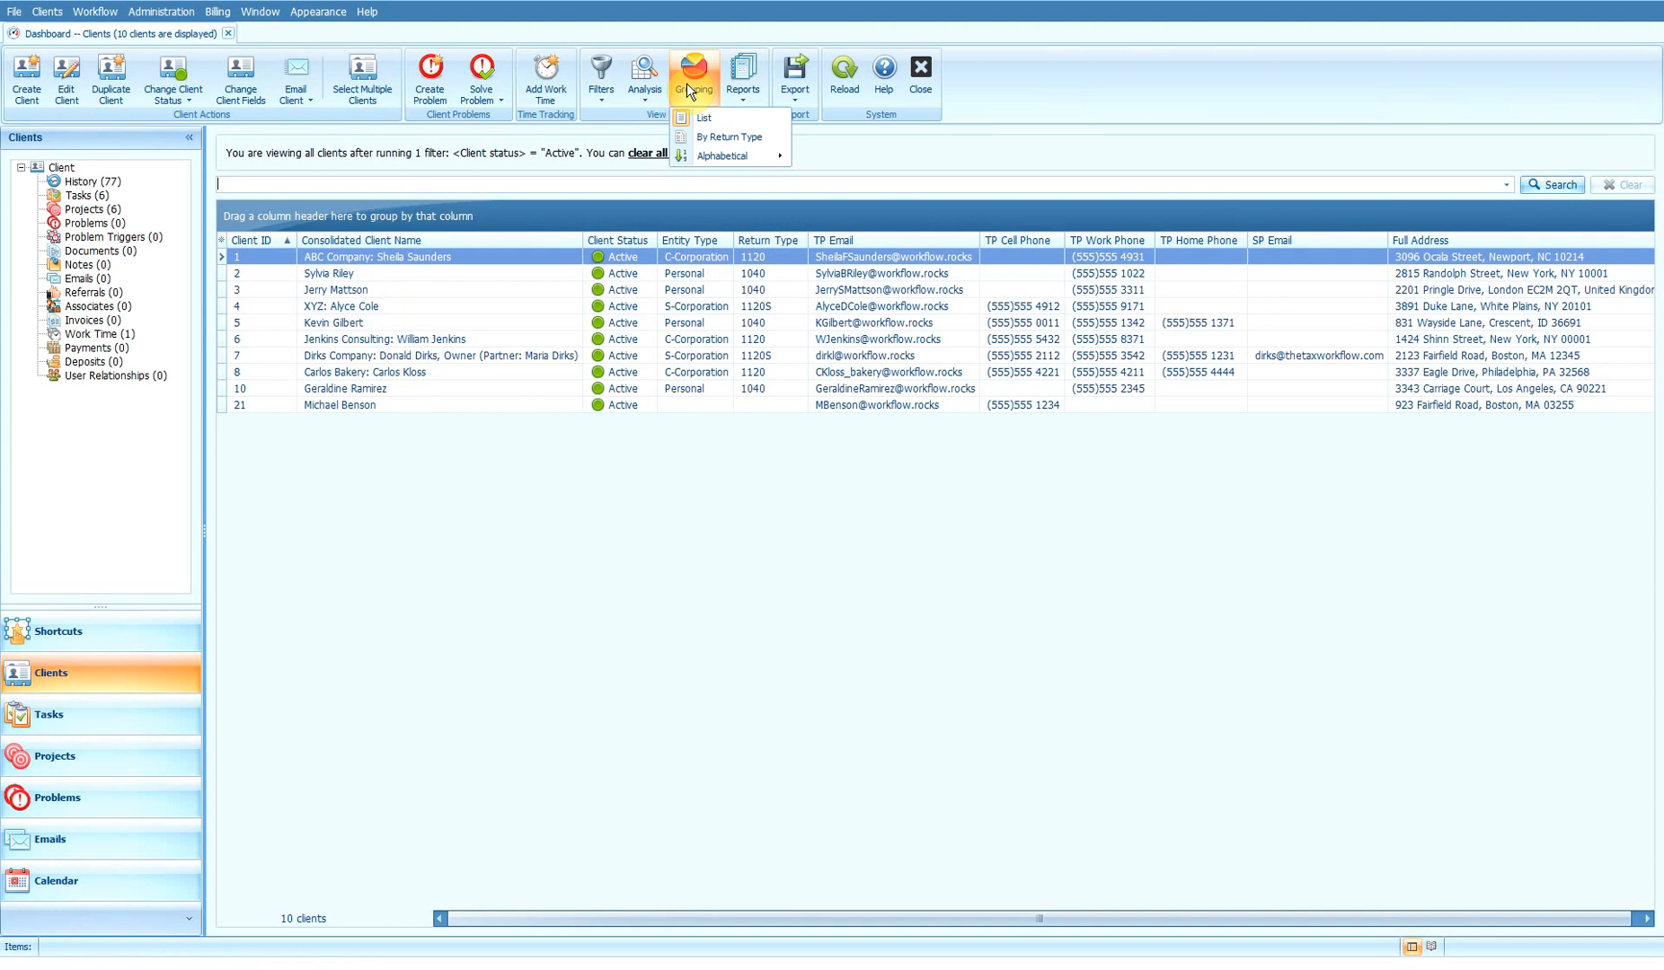
{"action": "left_click", "coordinate": [722, 141]}
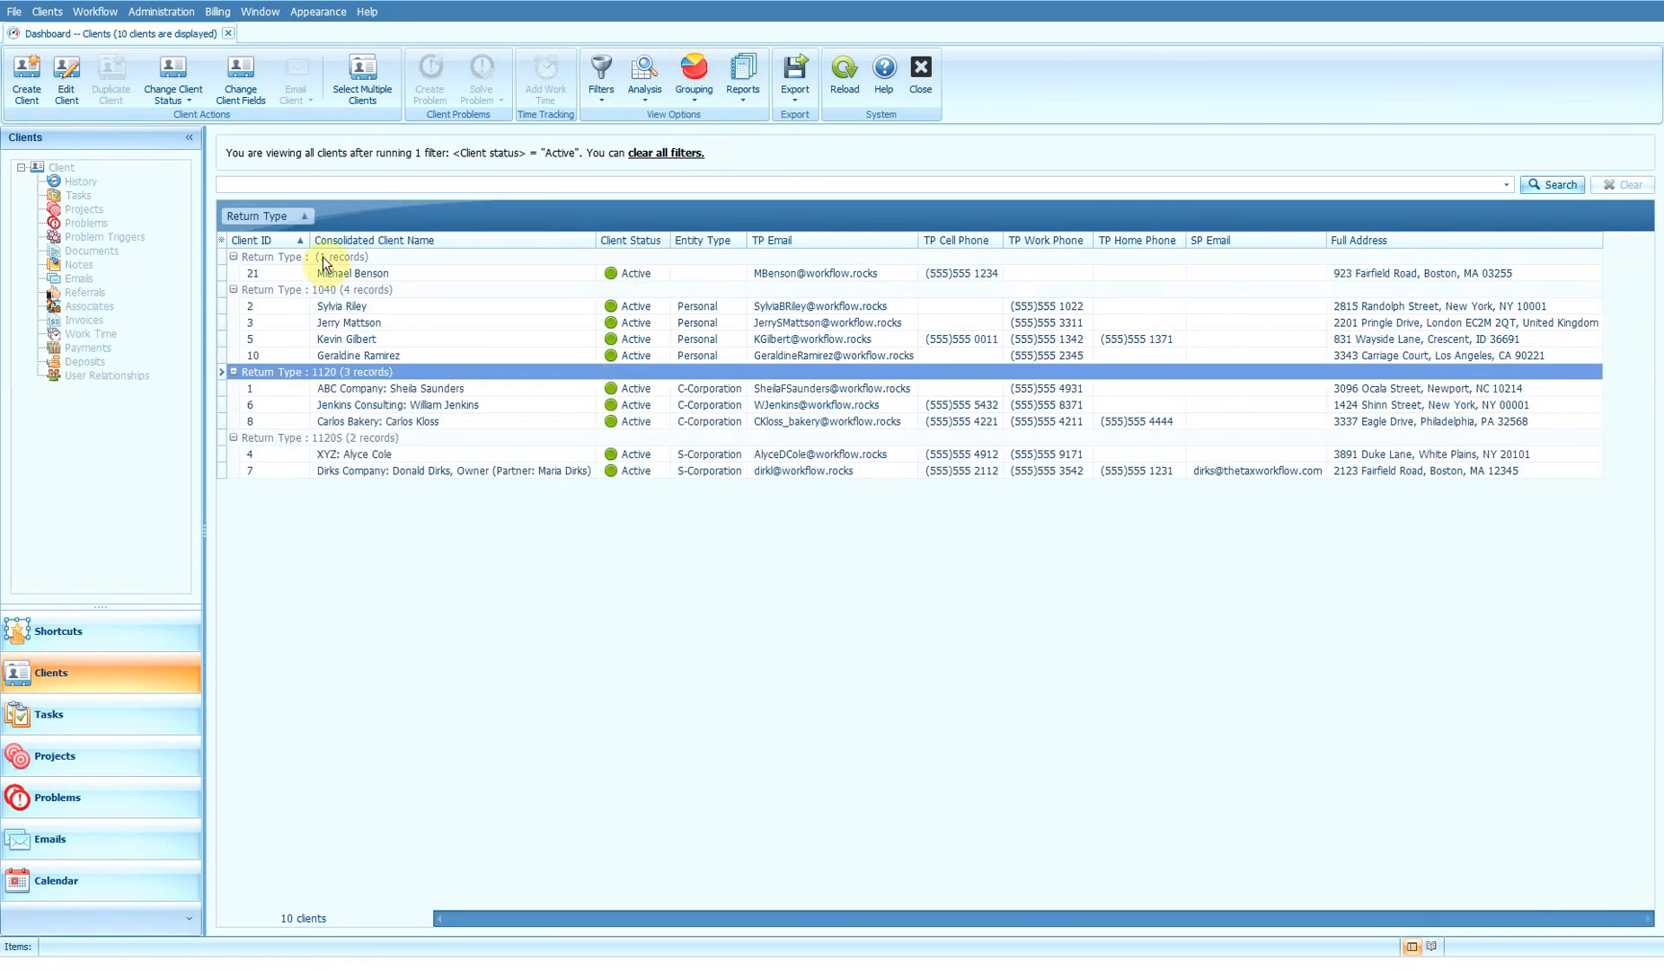
Step: Remove the Return Type grouping, group the clients by Entity Type instead, and expand all the entity type groups
{"action": "left_click_drag", "start_coordinate": [270, 216], "coordinate": [585, 240]}
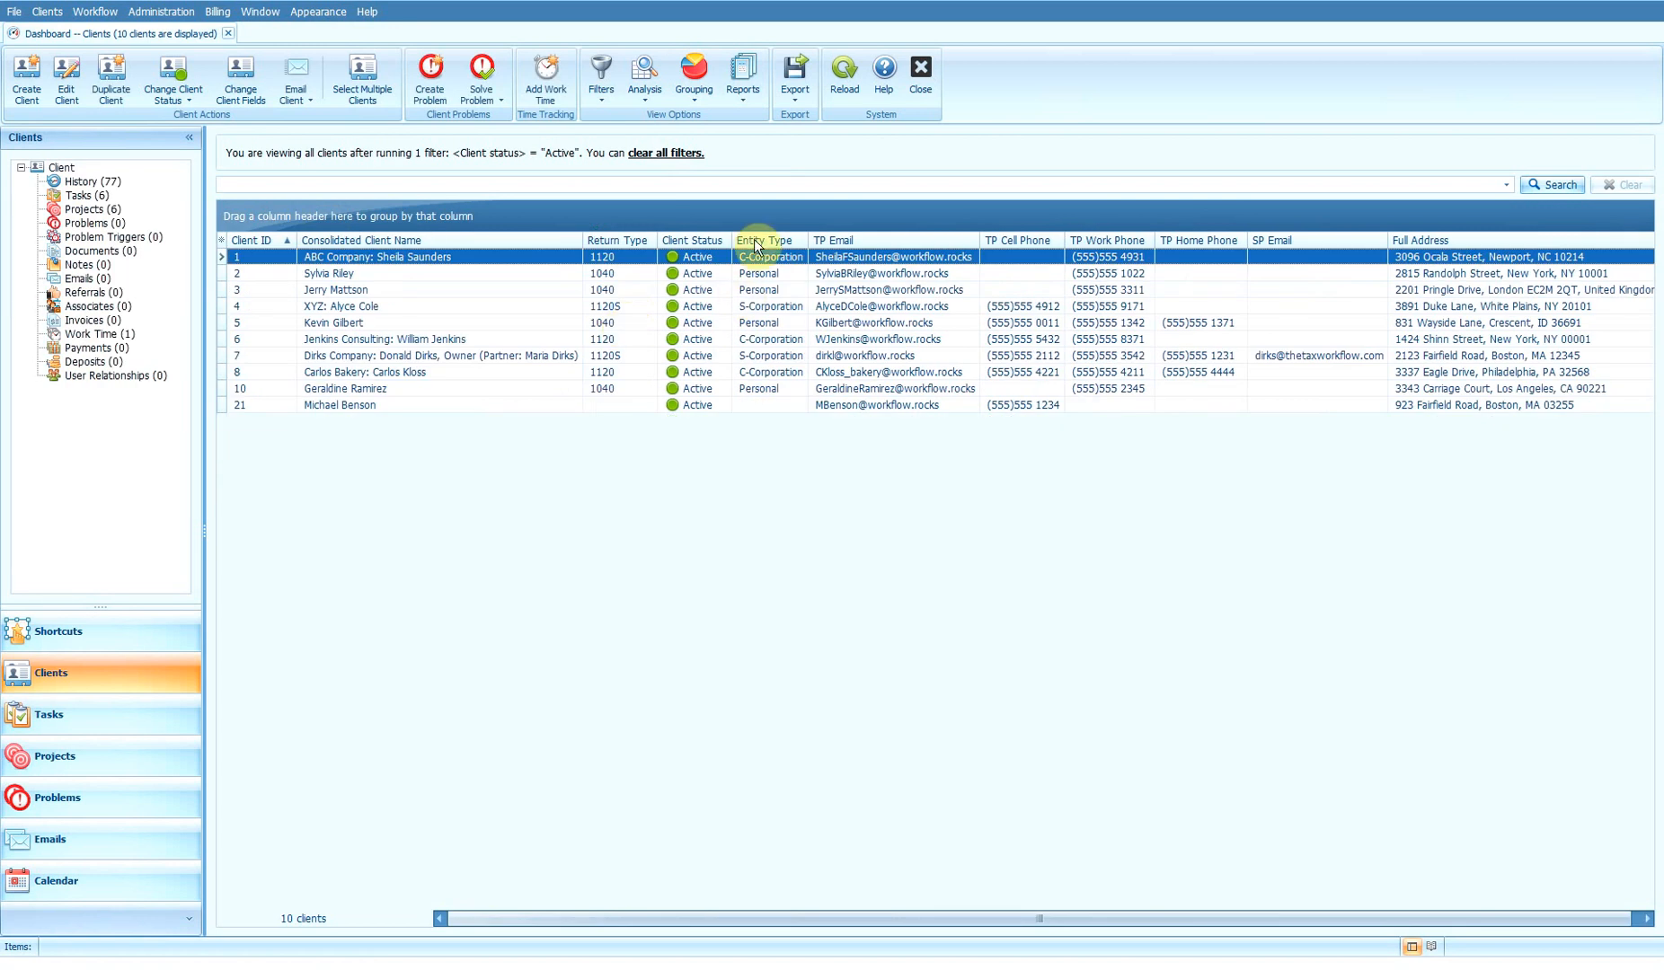
{"action": "left_click_drag", "start_coordinate": [762, 239], "coordinate": [691, 217]}
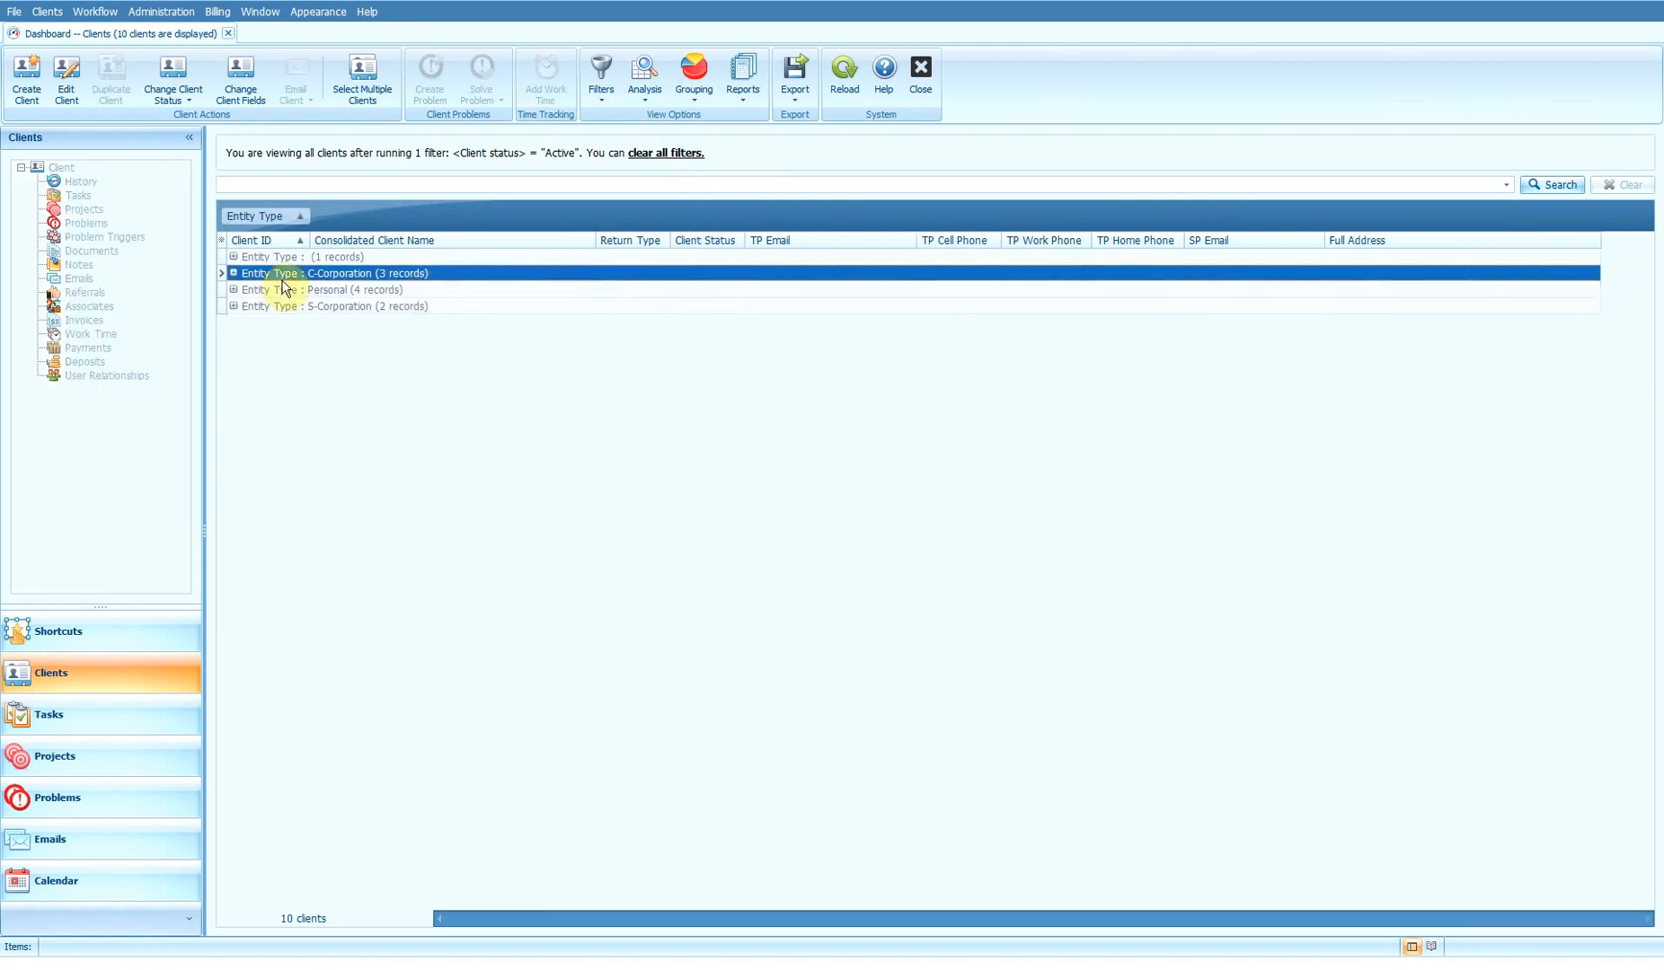
{"action": "left_click", "coordinate": [234, 289]}
{"action": "left_click", "coordinate": [233, 372]}
{"action": "left_click", "coordinate": [234, 258]}
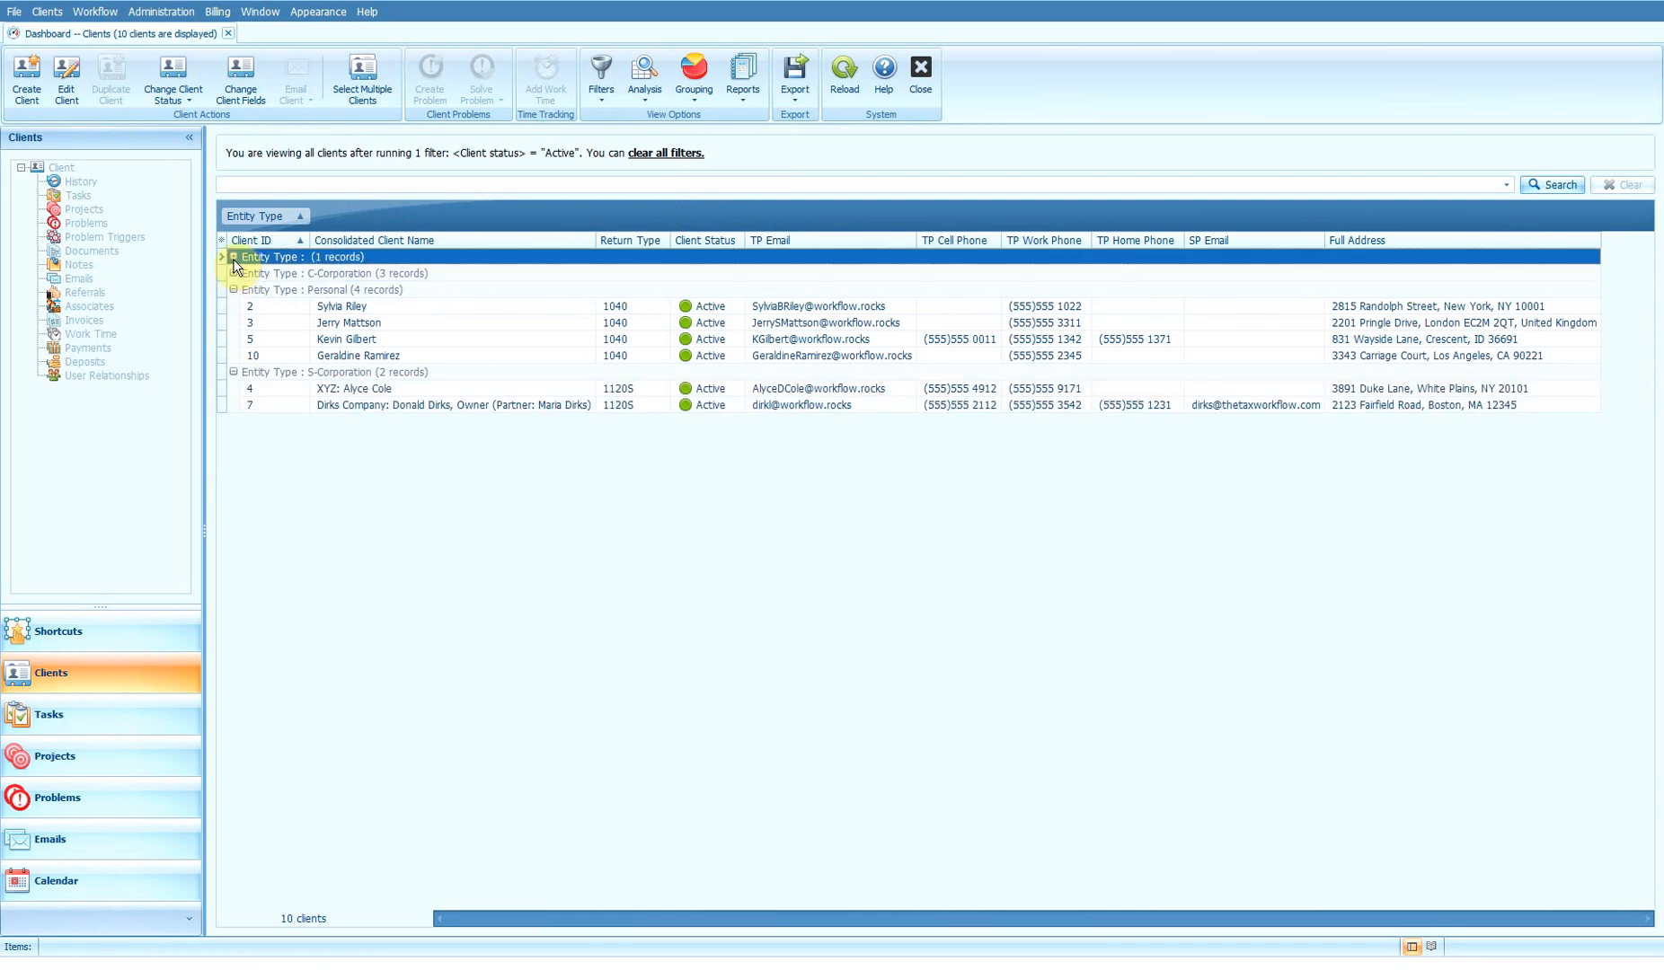
{"action": "left_click", "coordinate": [234, 289]}
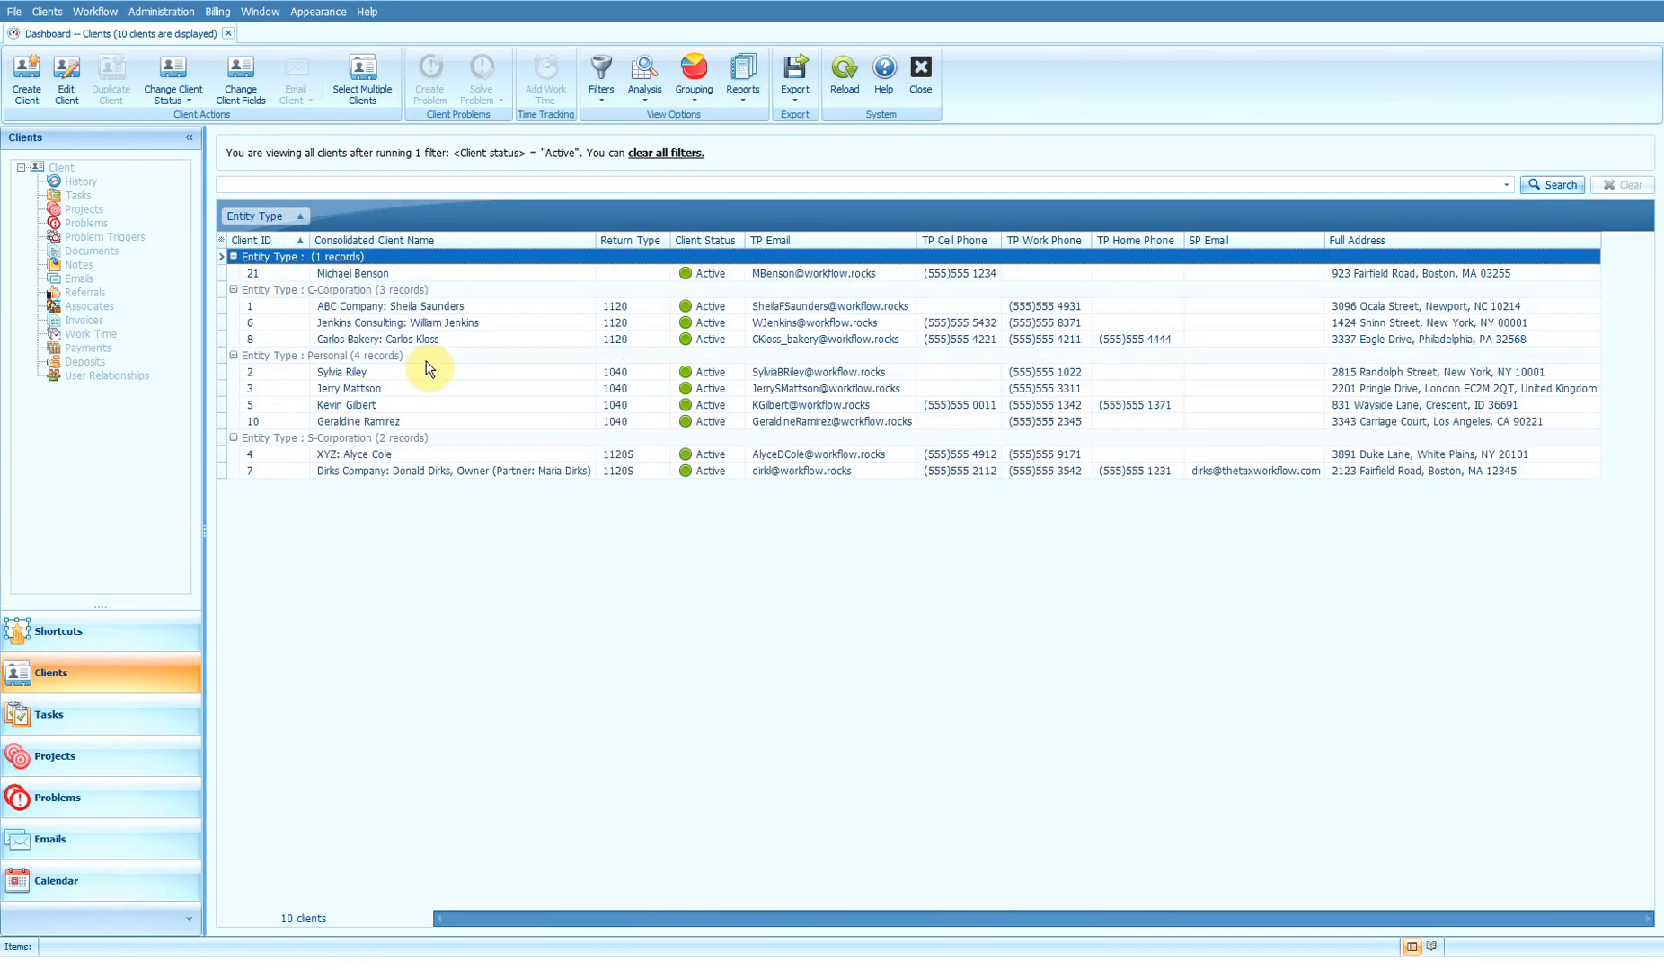
Step: Search the client list by the client's first name and open the matching Personal client's record
{"action": "left_click", "coordinate": [301, 180]}
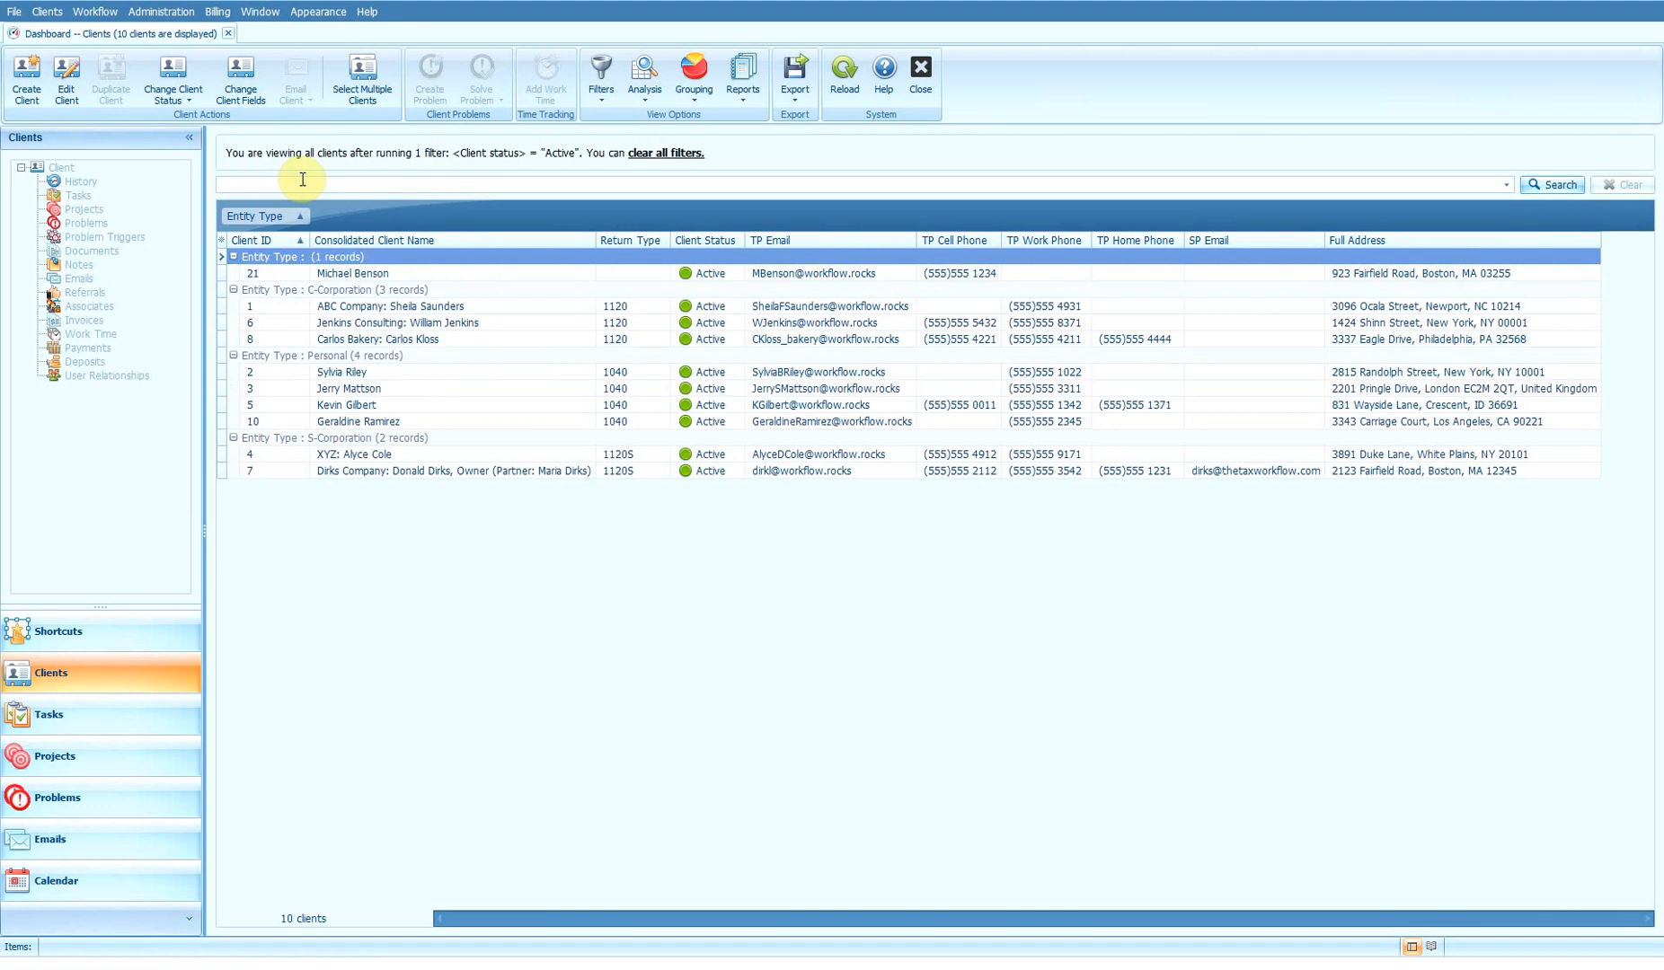
{"action": "type", "text": "sylvia"}
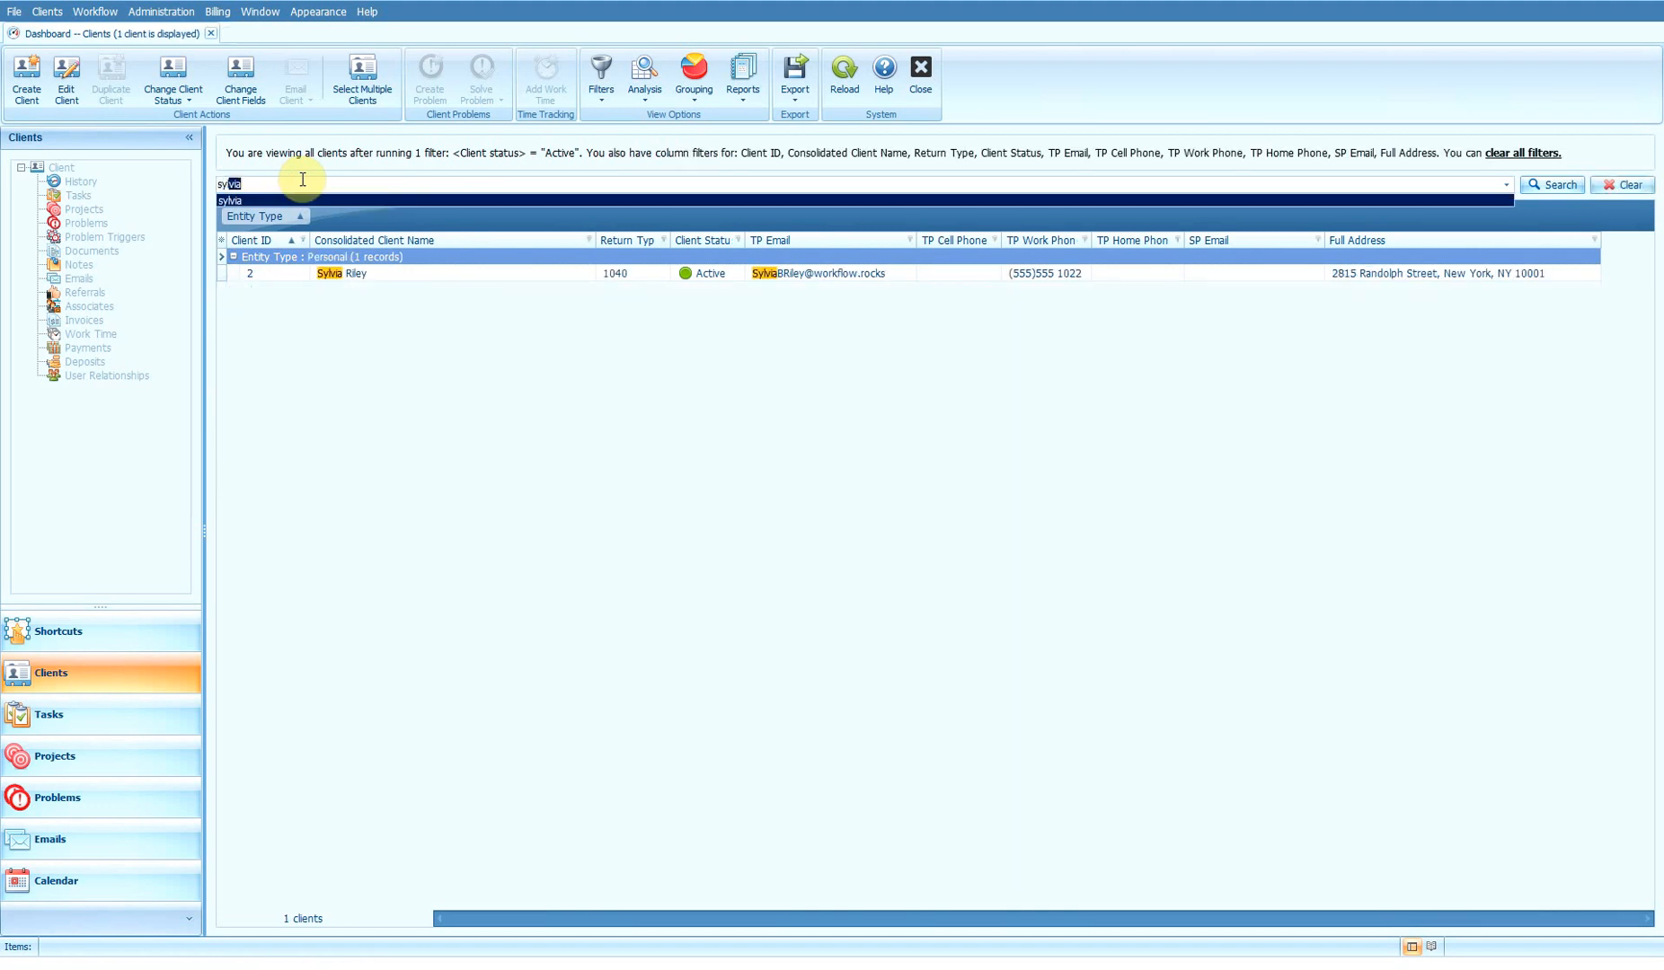
{"action": "left_click", "coordinate": [363, 280]}
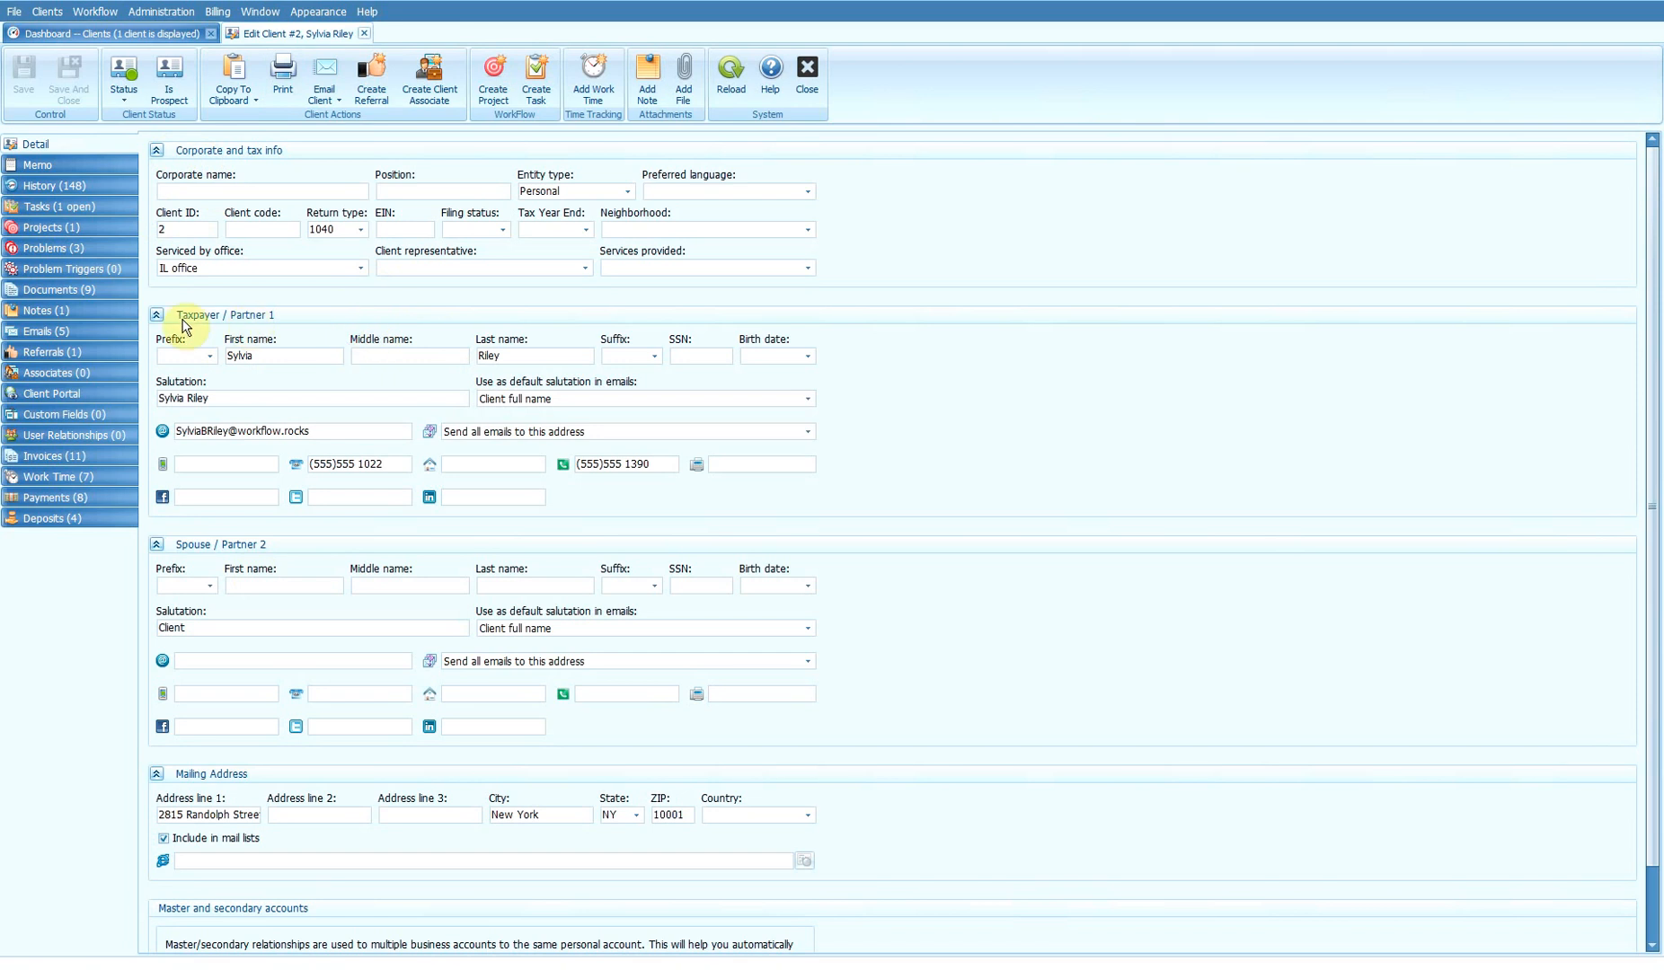
Step: Collapse the Taxpayer / Partner 1, Spouse / Partner 2 and Mailing Address sections of the client's details
{"action": "left_click", "coordinate": [156, 314]}
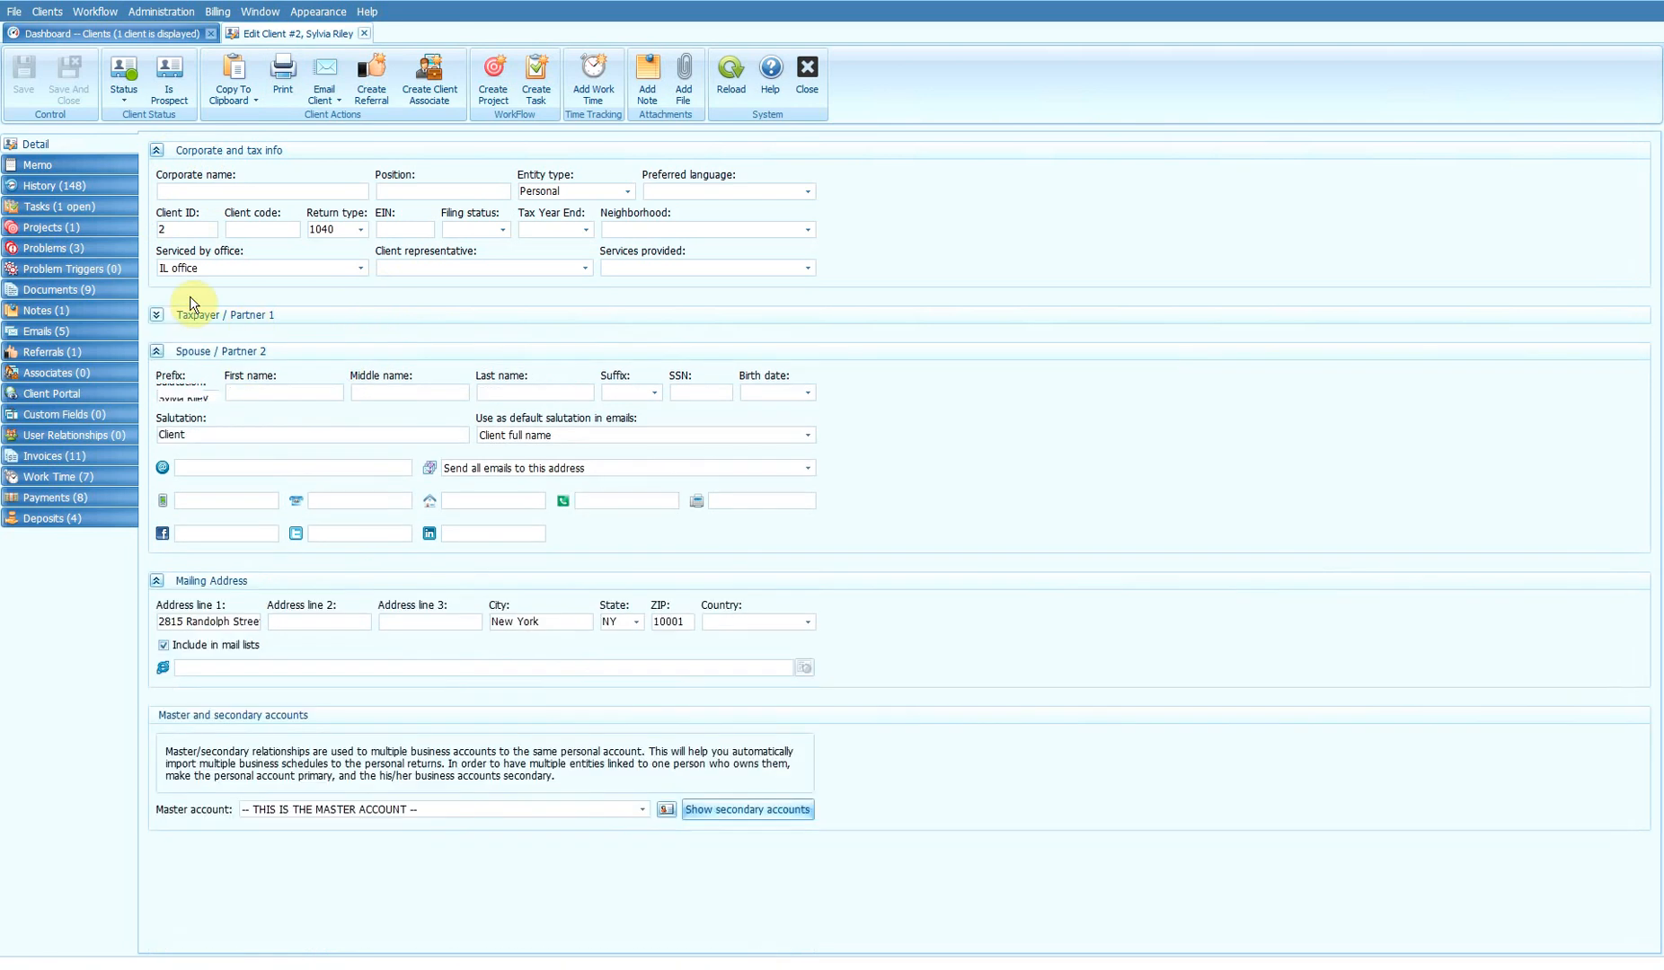
{"action": "left_click", "coordinate": [156, 352]}
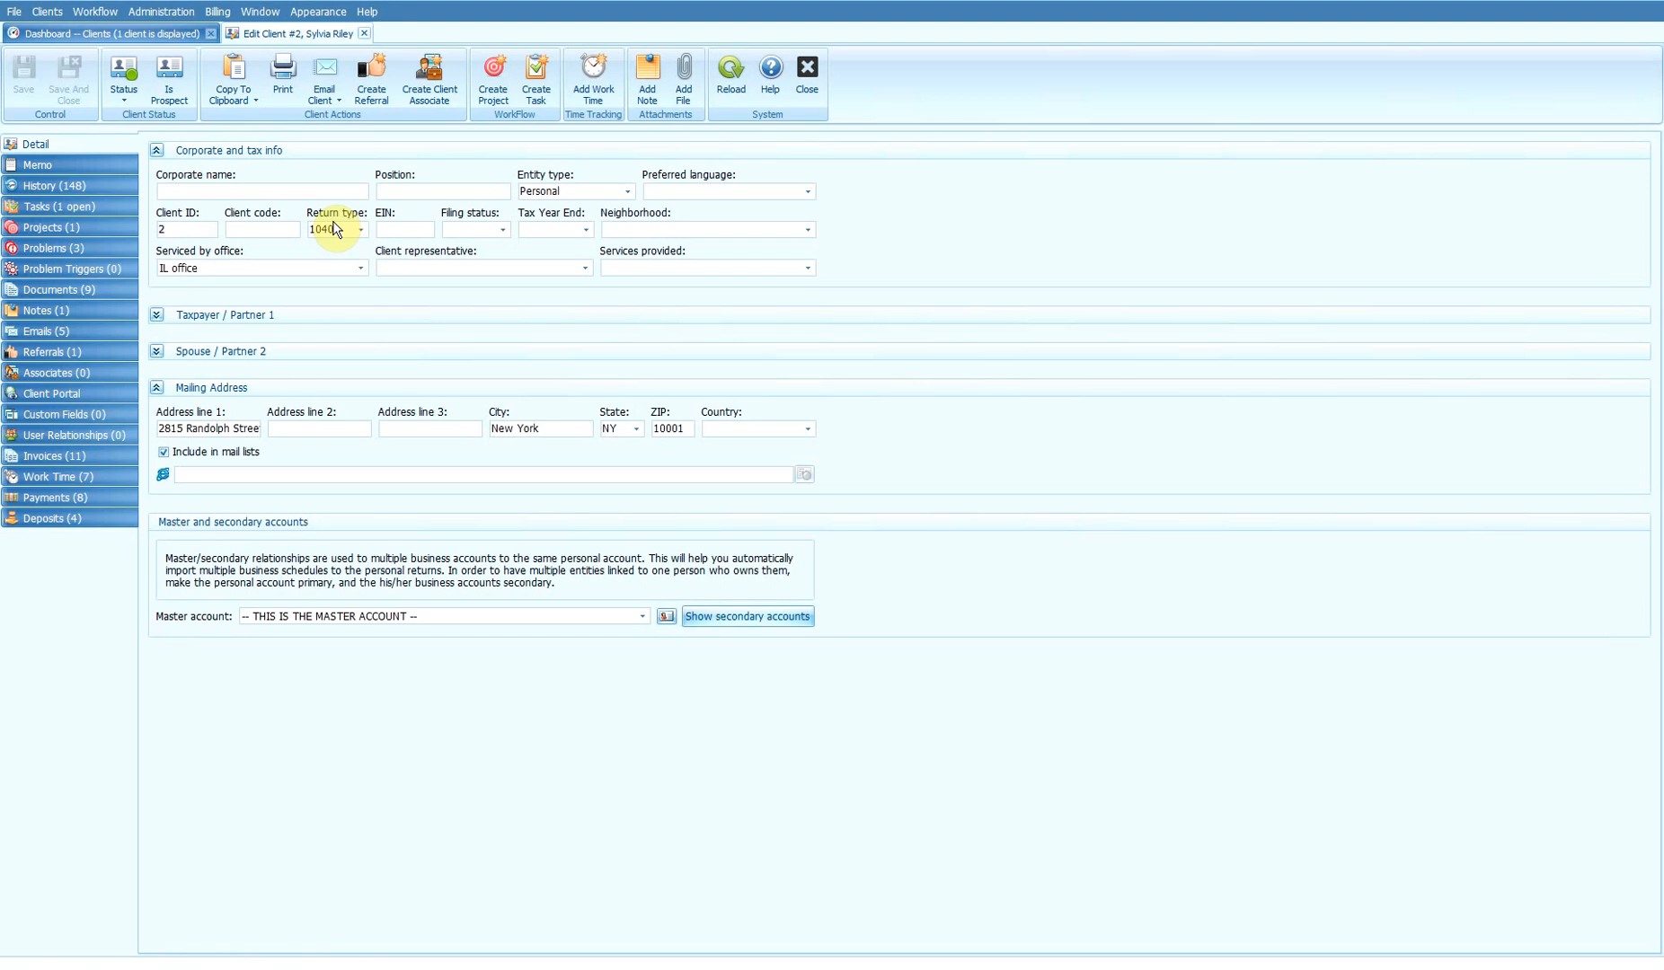
{"action": "left_click", "coordinate": [173, 385]}
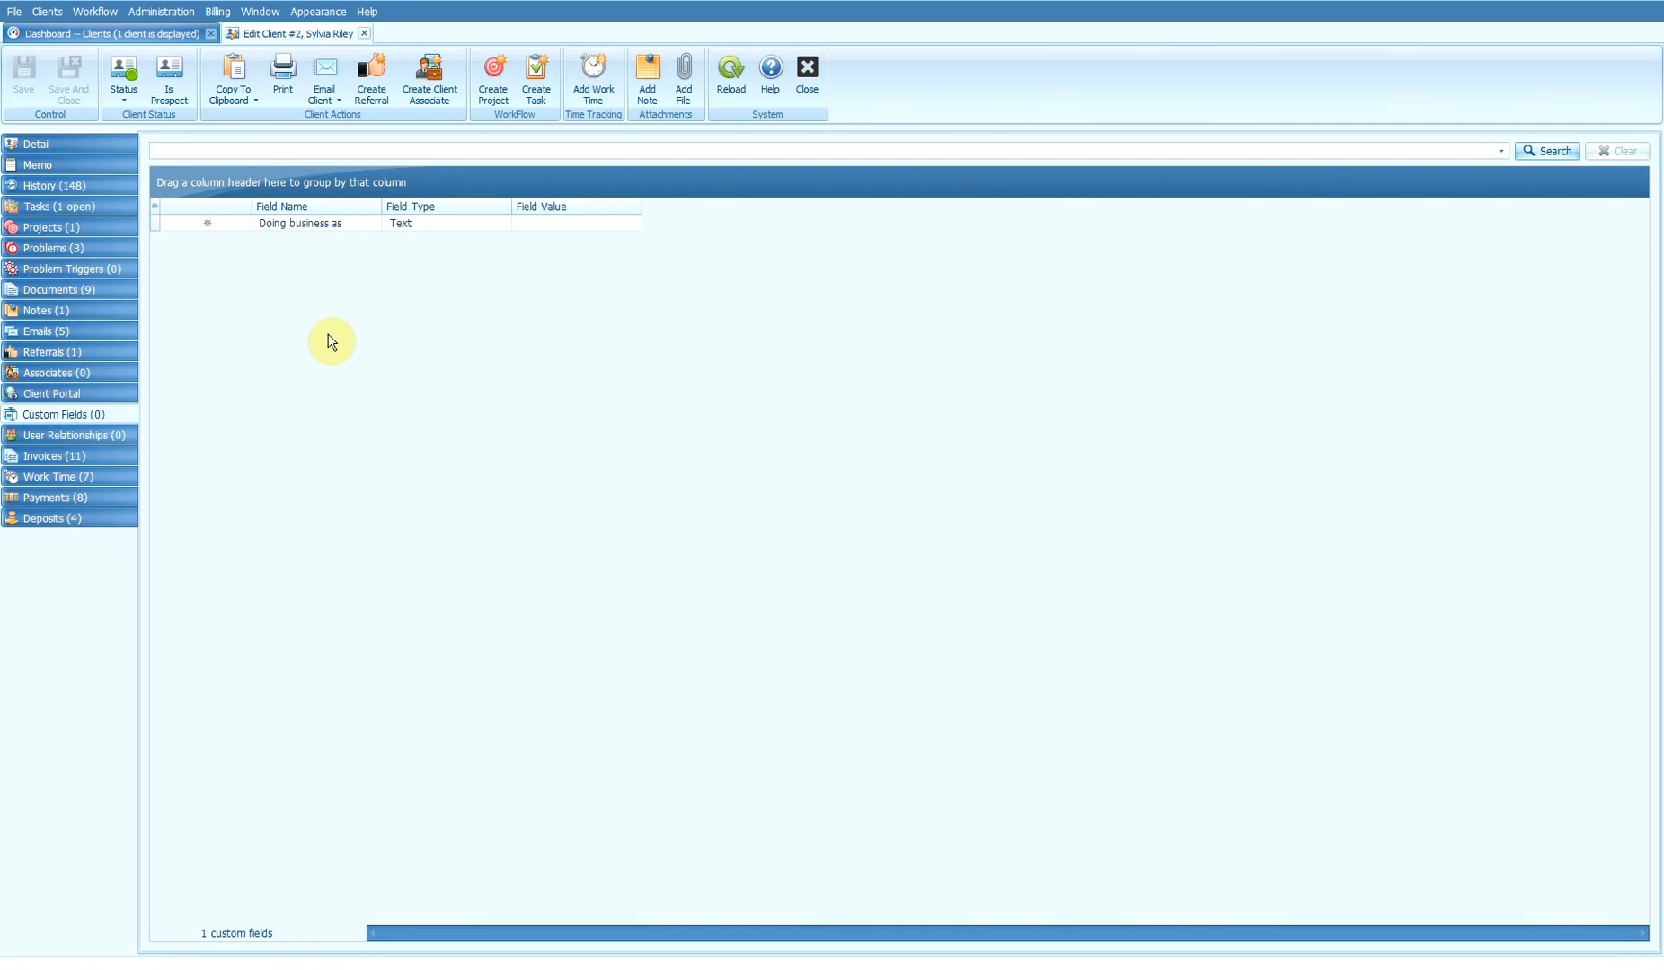
Step: View the client's custom fields and open the list of custom field templates
{"action": "left_click", "coordinate": [78, 145]}
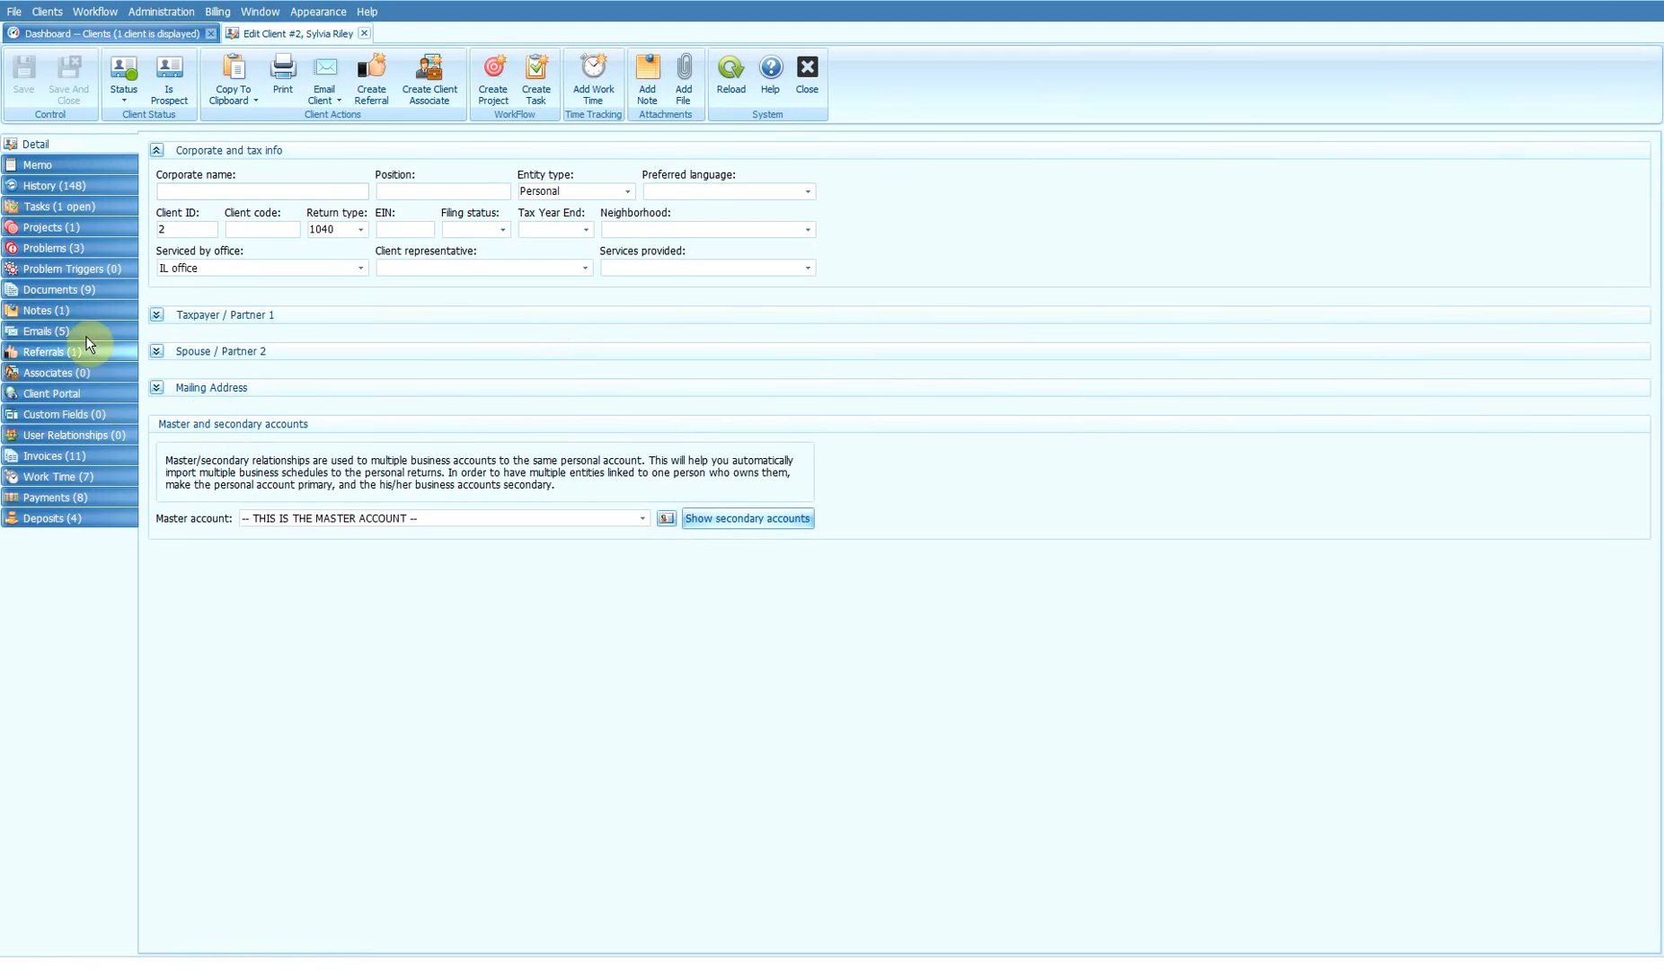
{"action": "left_click", "coordinate": [66, 418]}
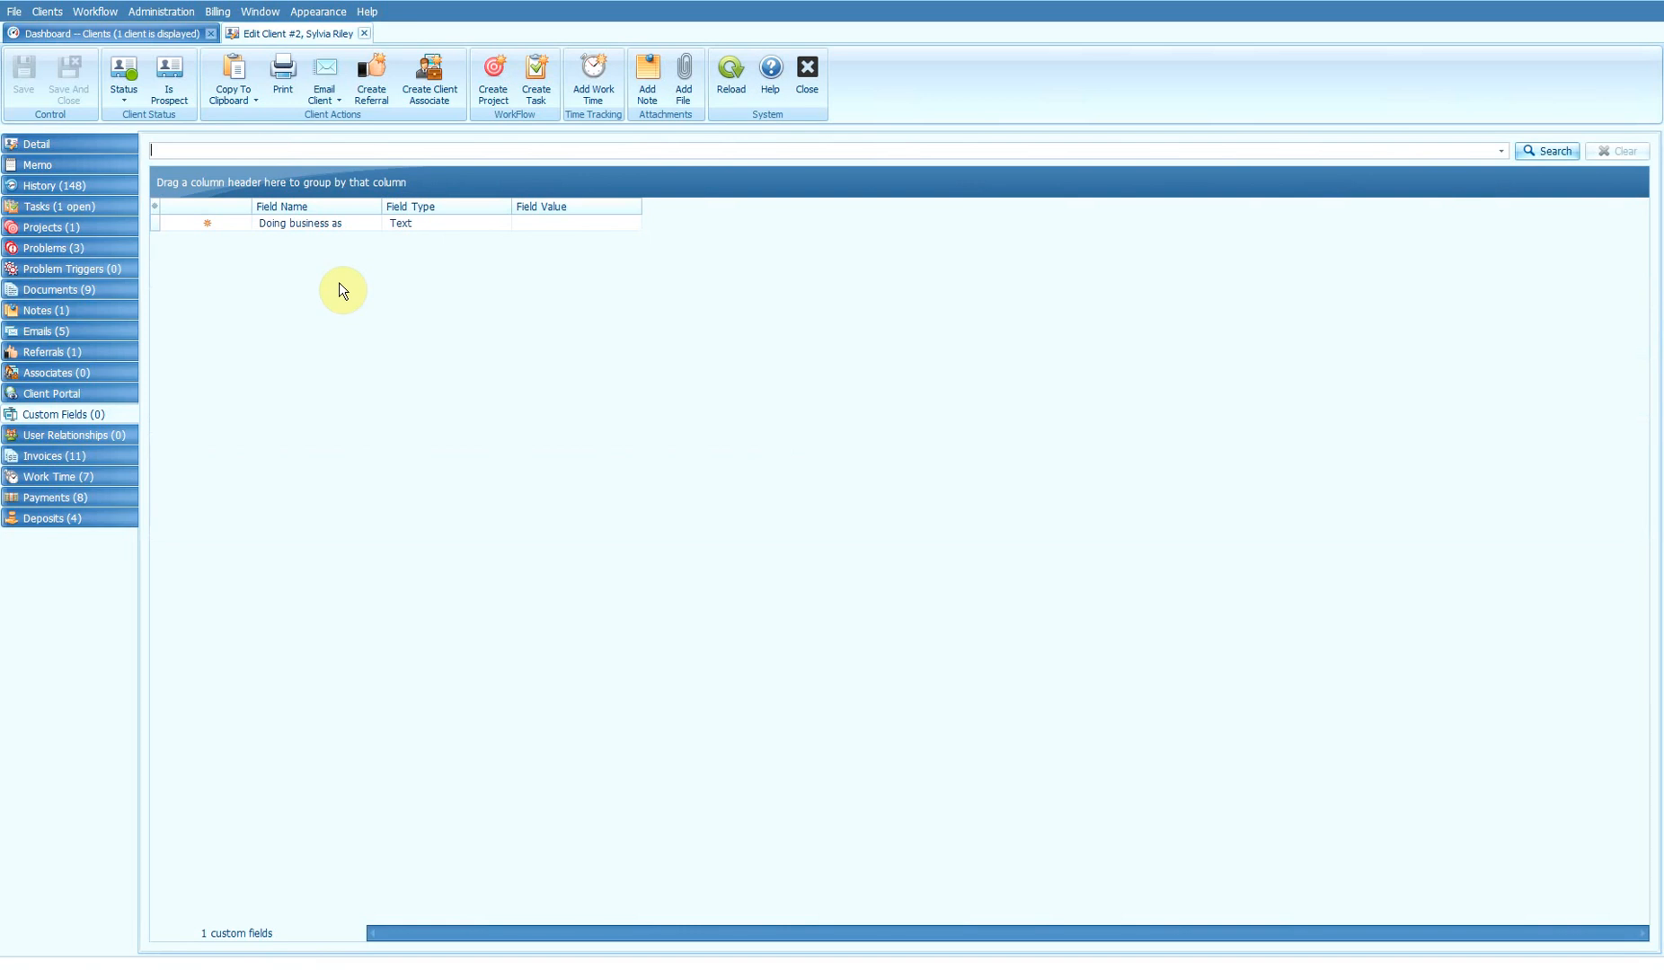
{"action": "left_click", "coordinate": [180, 12]}
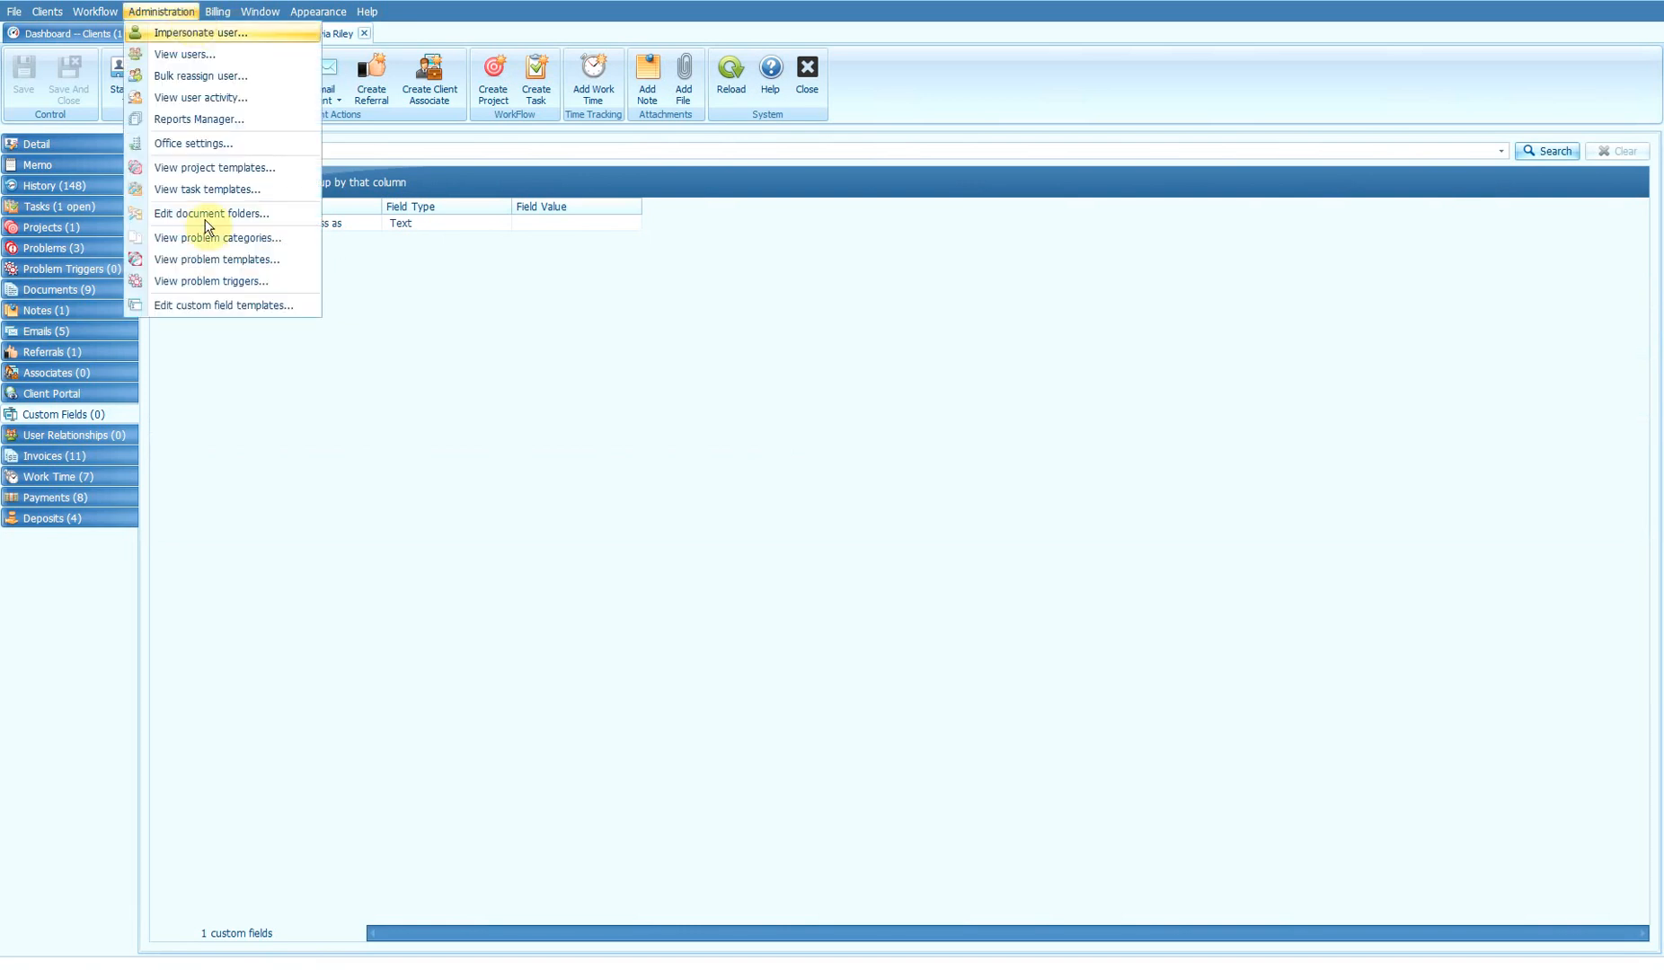
{"action": "left_click", "coordinate": [288, 305]}
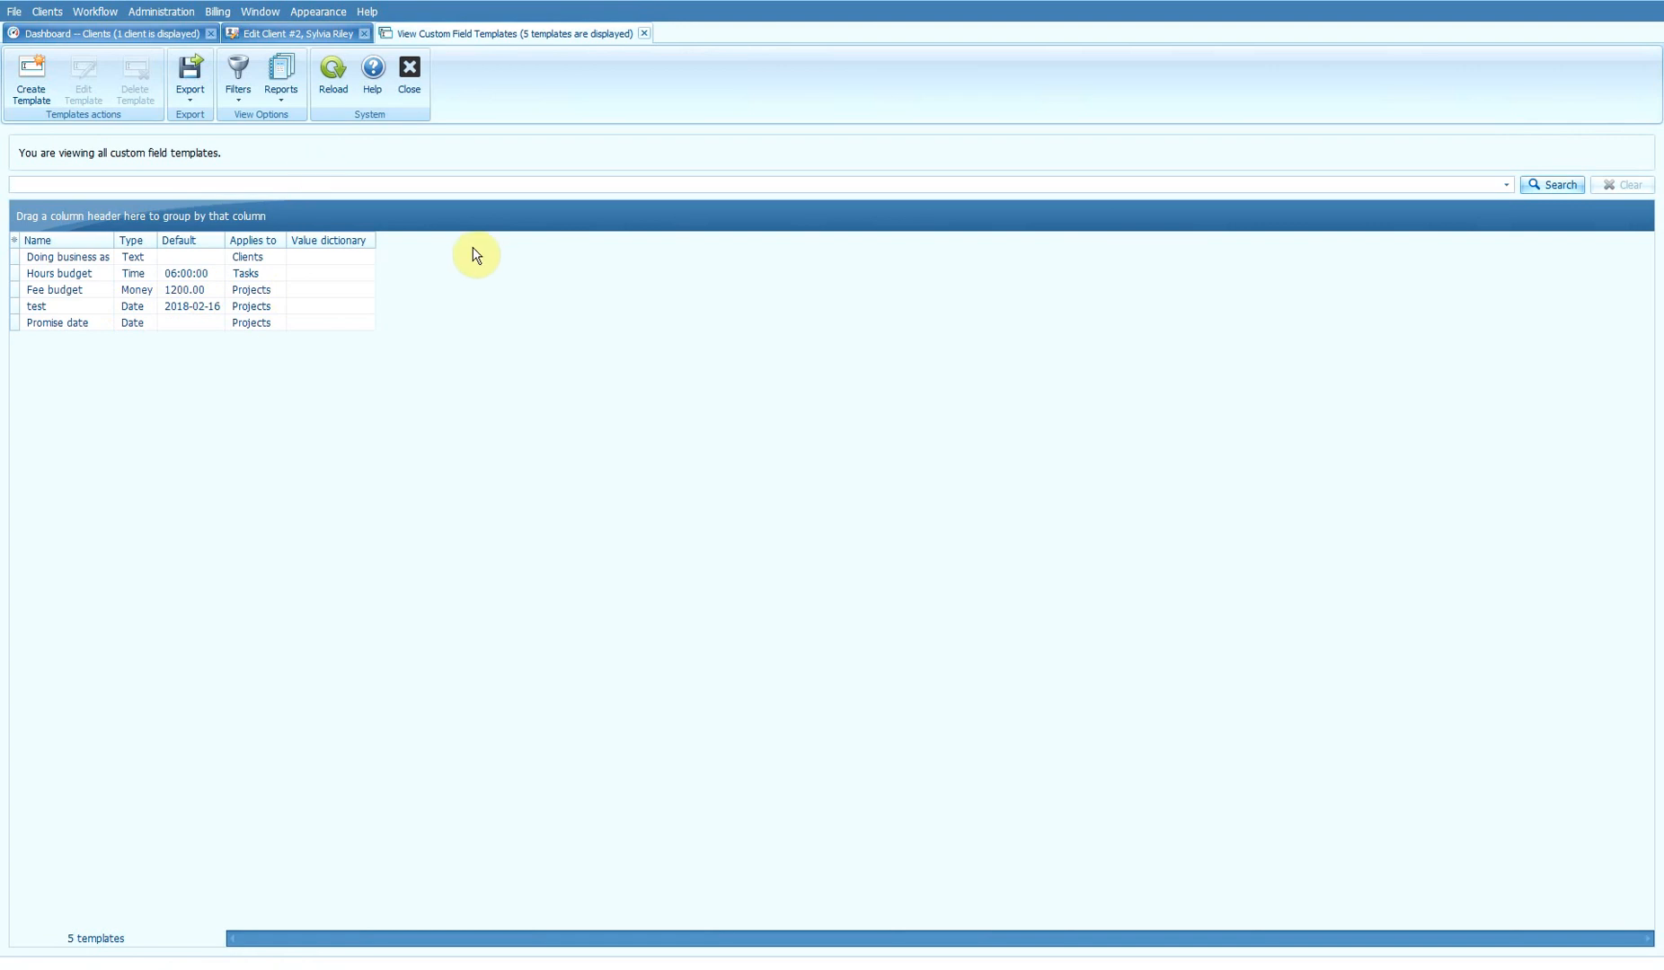
Step: Return to the client's record and review its memo, quick notes and associates
{"action": "left_click", "coordinate": [294, 34]}
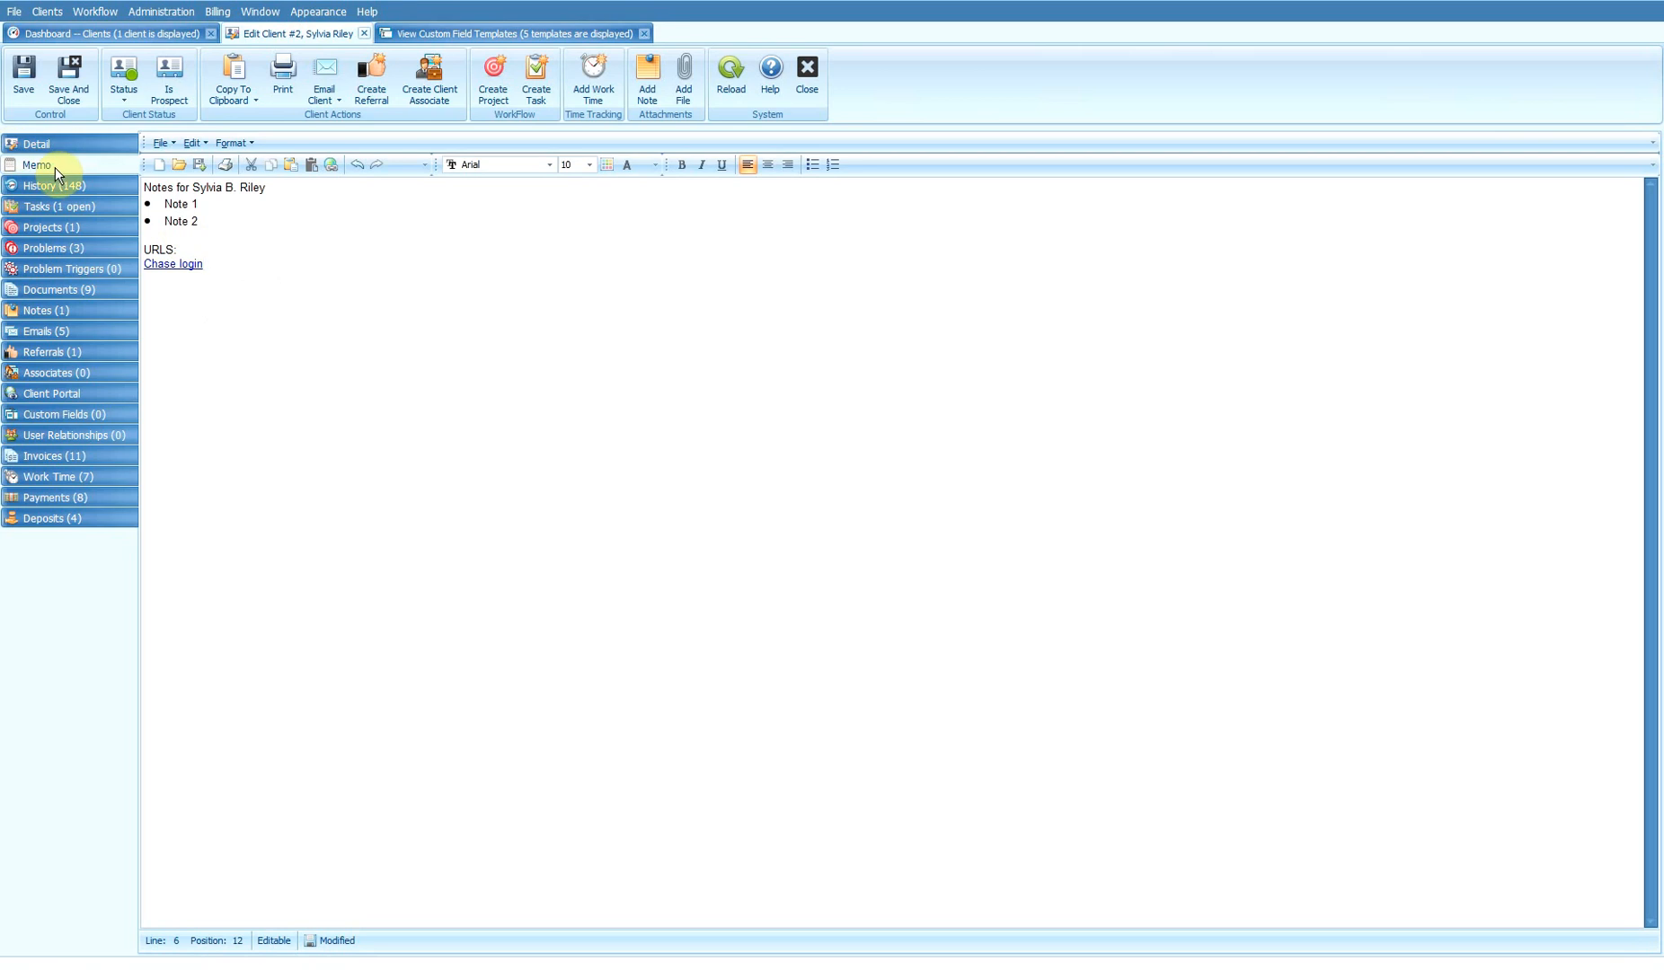
{"action": "left_click", "coordinate": [212, 207]}
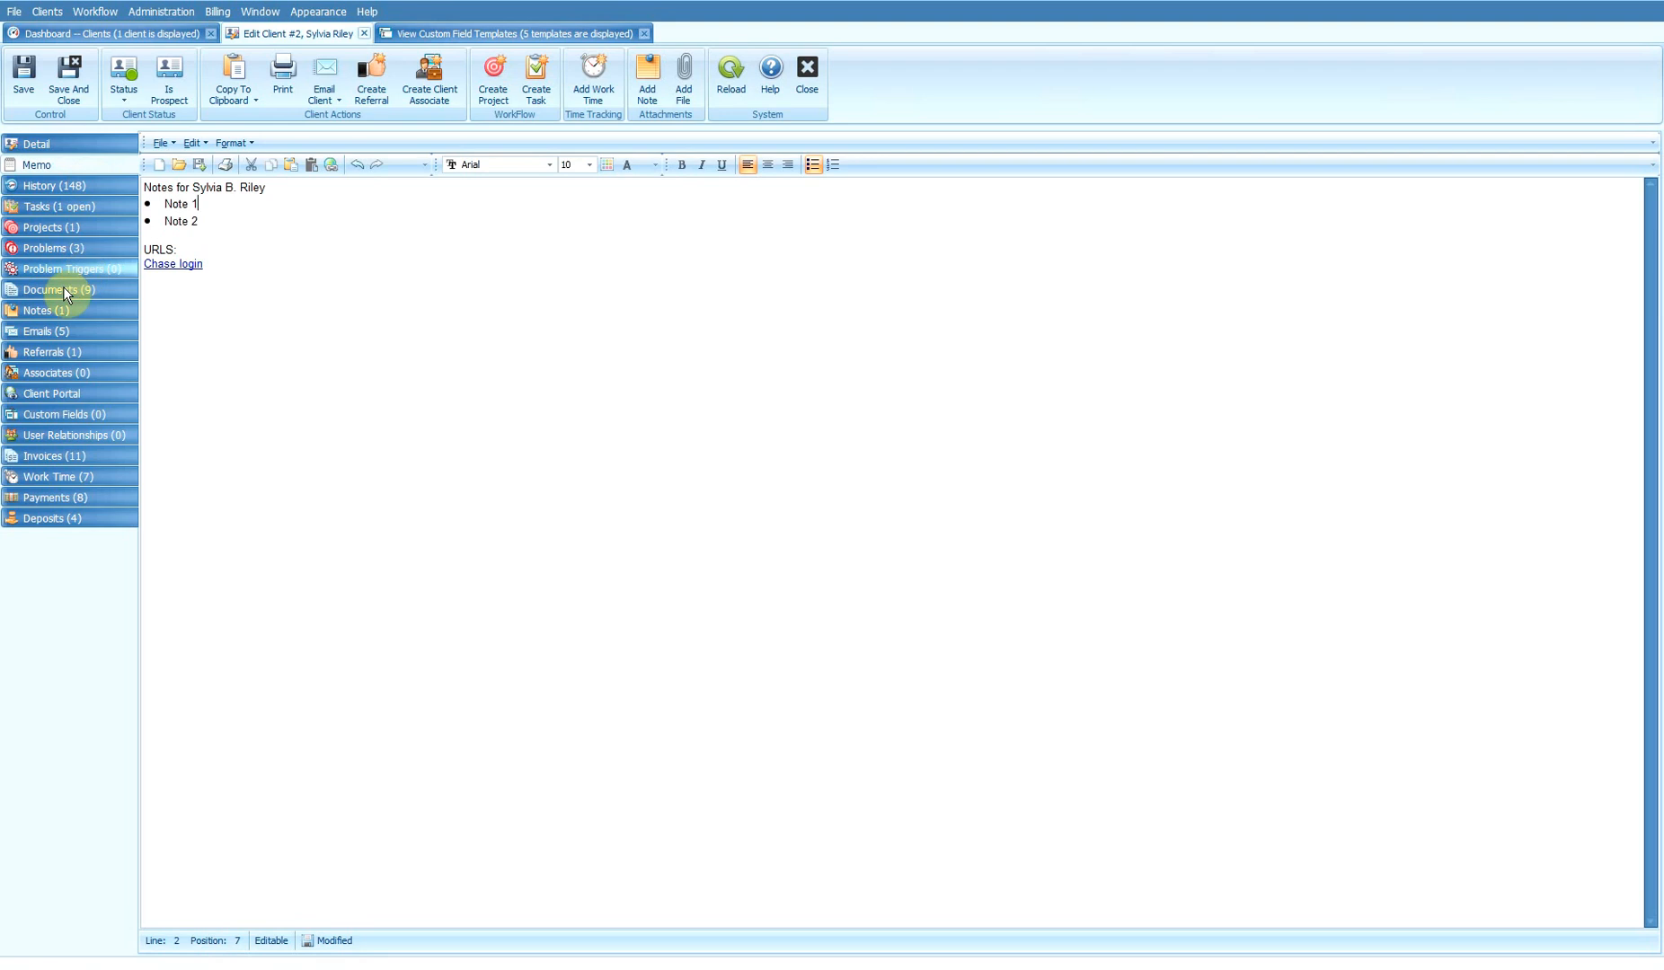
{"action": "left_click", "coordinate": [53, 309]}
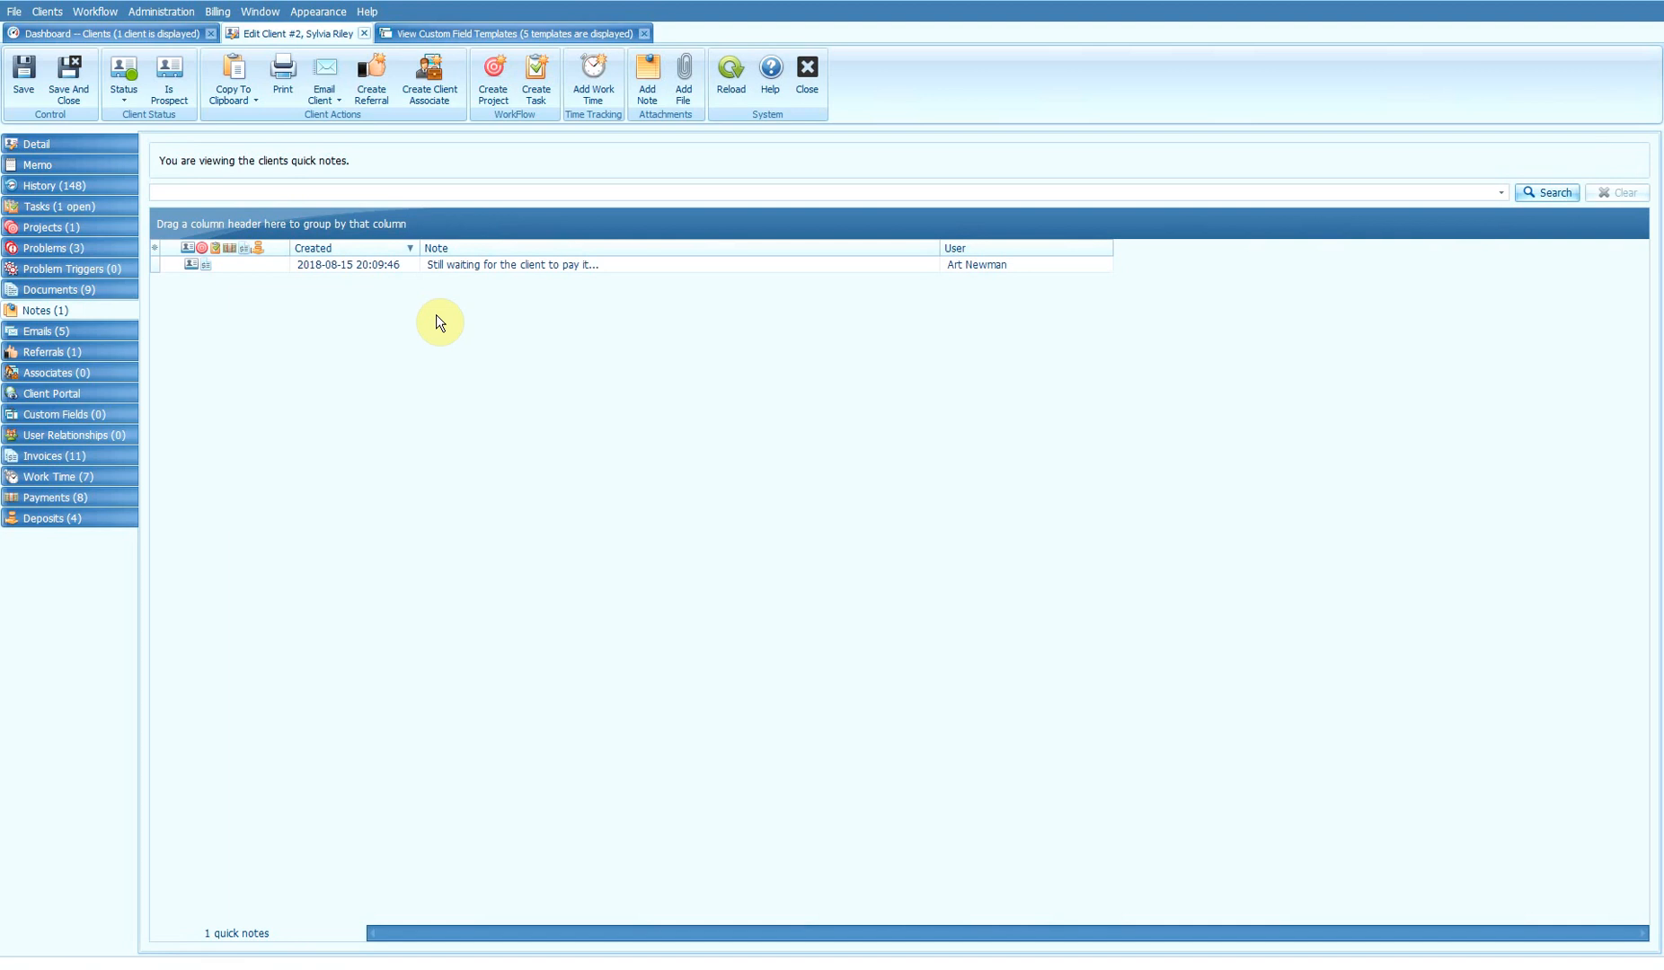
{"action": "left_click", "coordinate": [75, 372]}
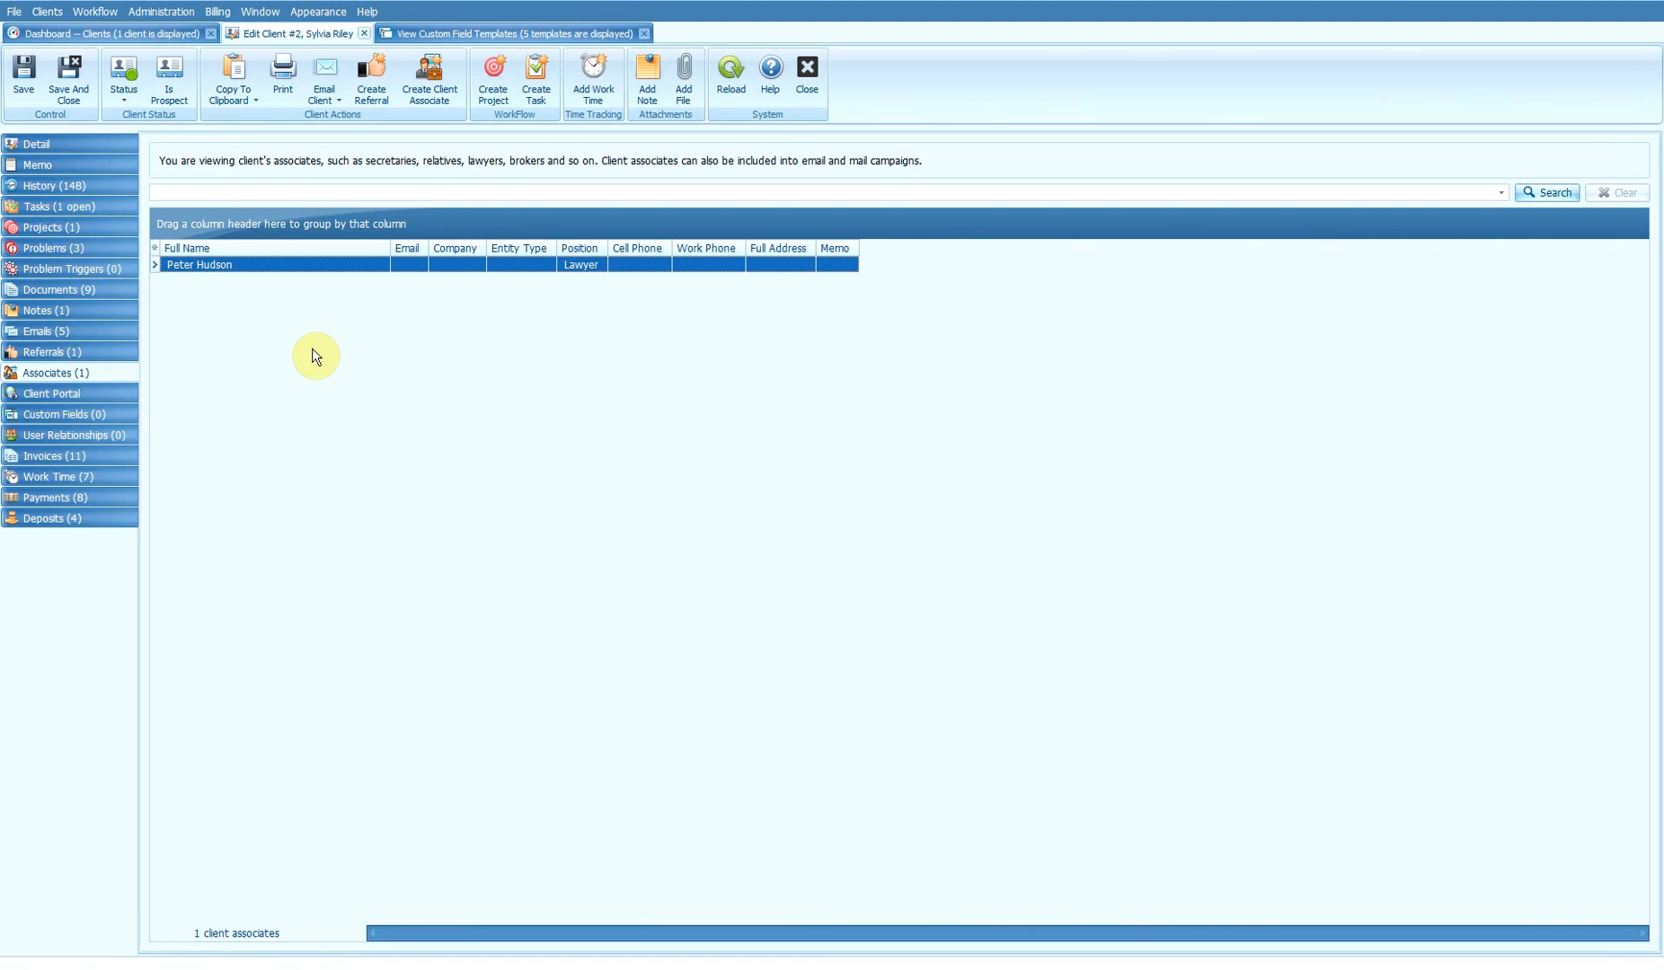
Step: View the client's email list, and expand Taxpayer / Partner 1 in the details to select the taxpayer's email address
{"action": "left_click", "coordinate": [78, 329]}
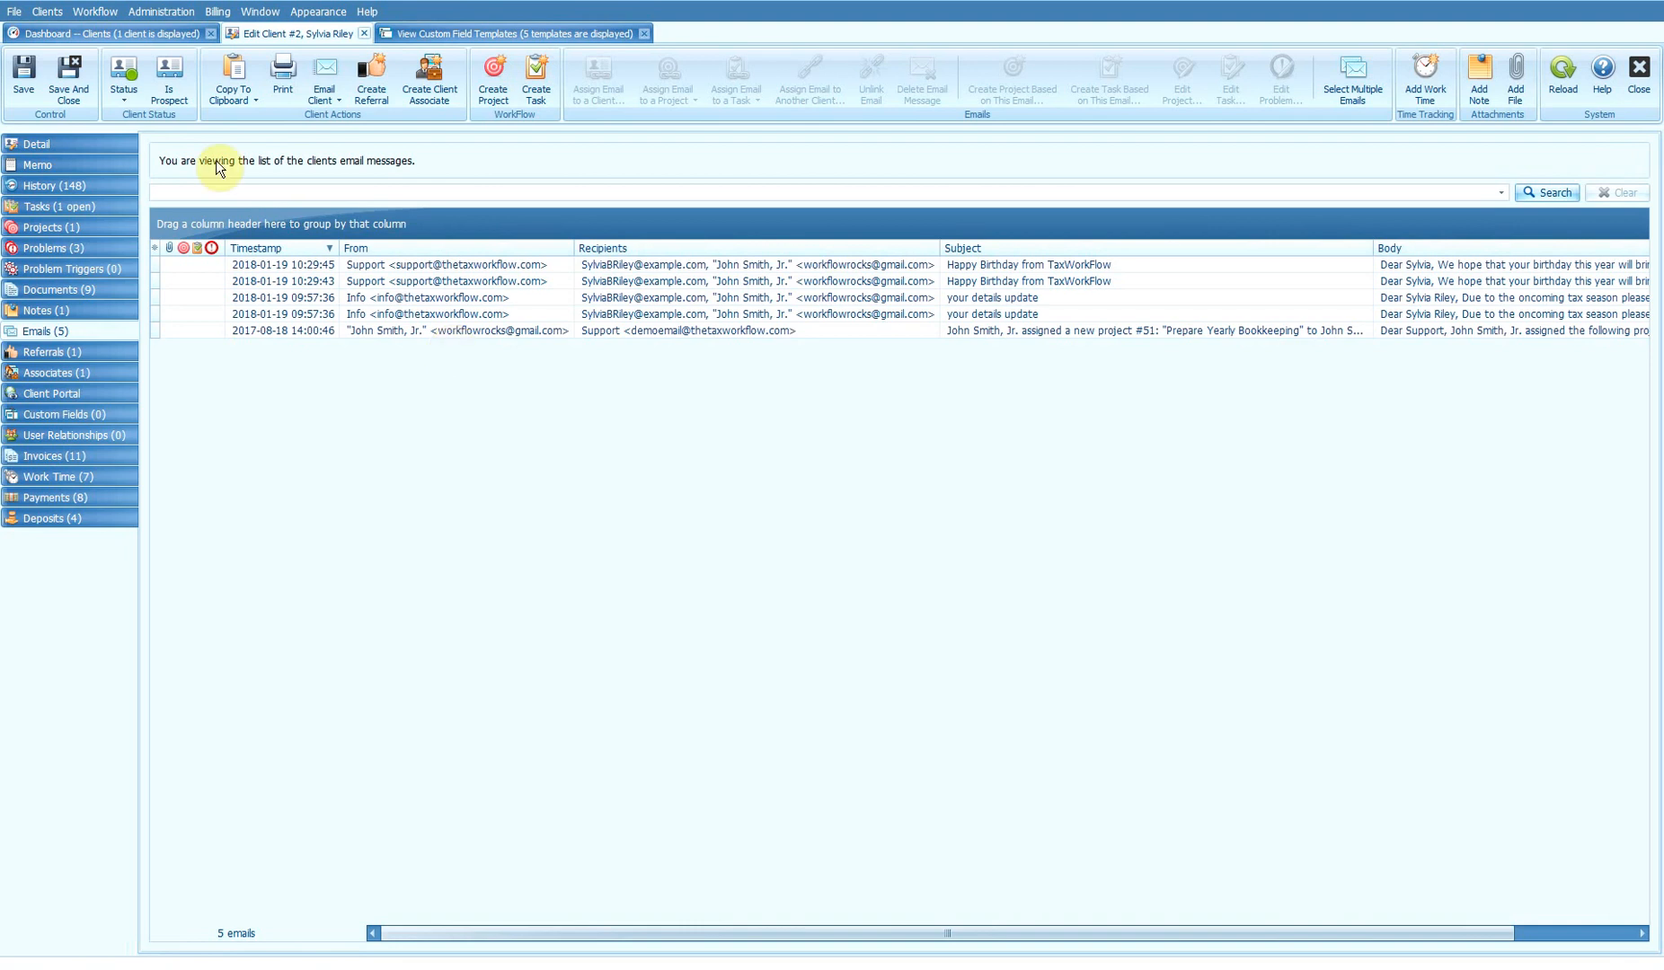
{"action": "left_click", "coordinate": [88, 146]}
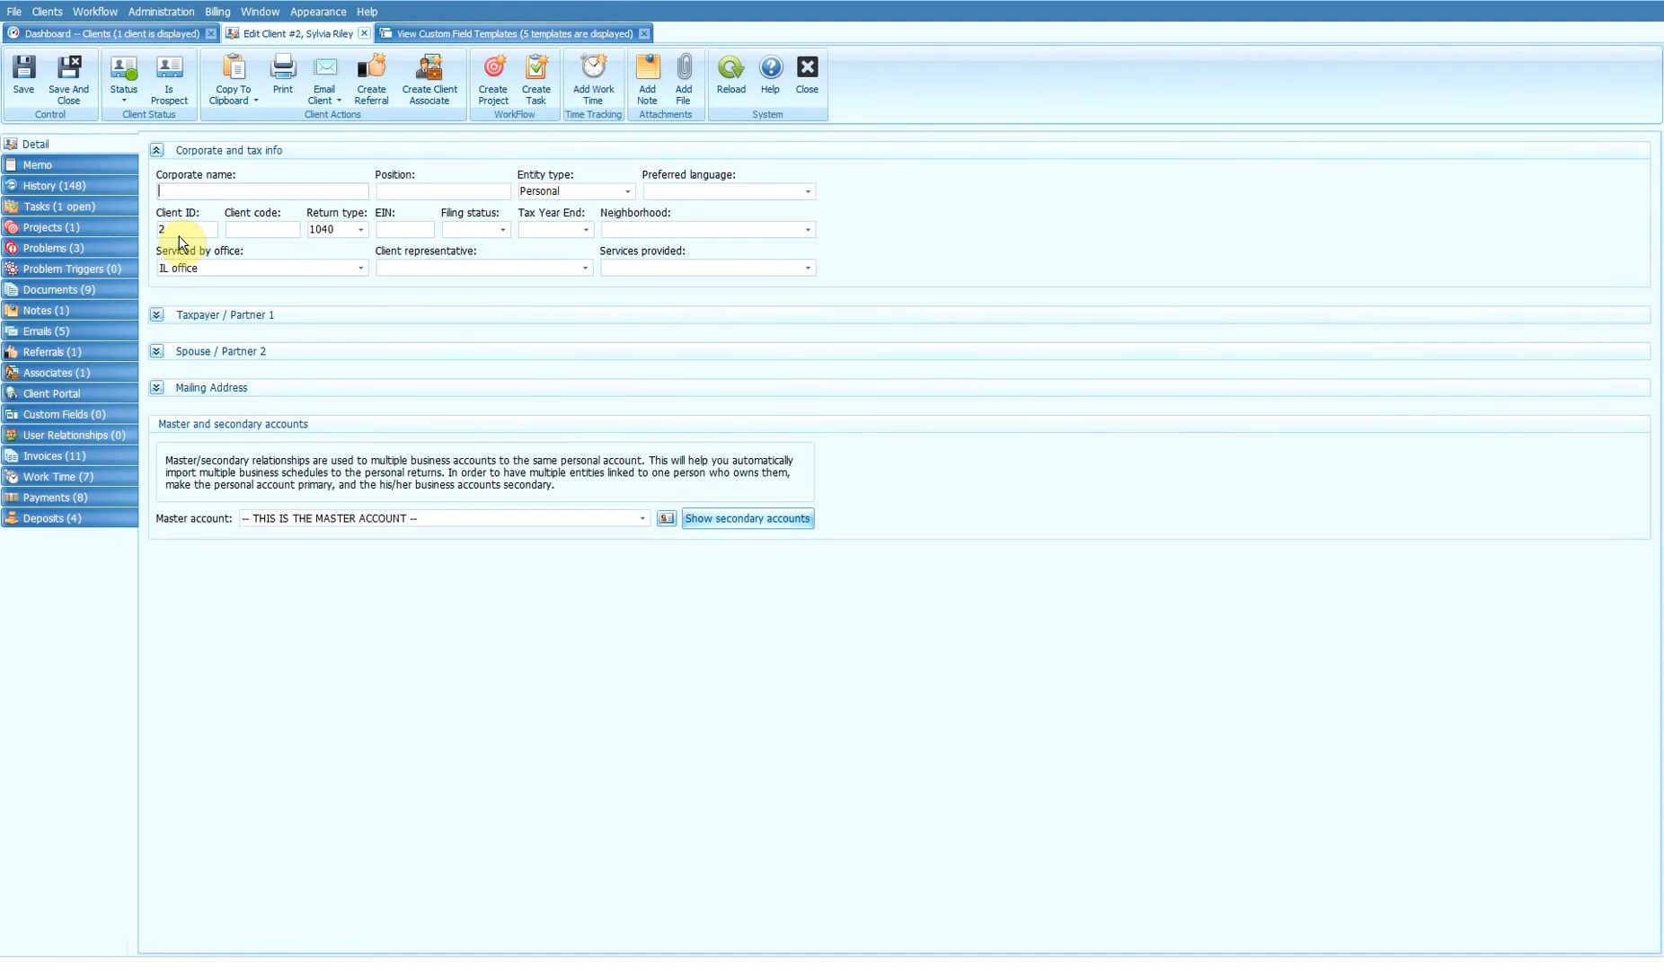
{"action": "left_click", "coordinate": [156, 315]}
{"action": "double_click", "coordinate": [305, 429]}
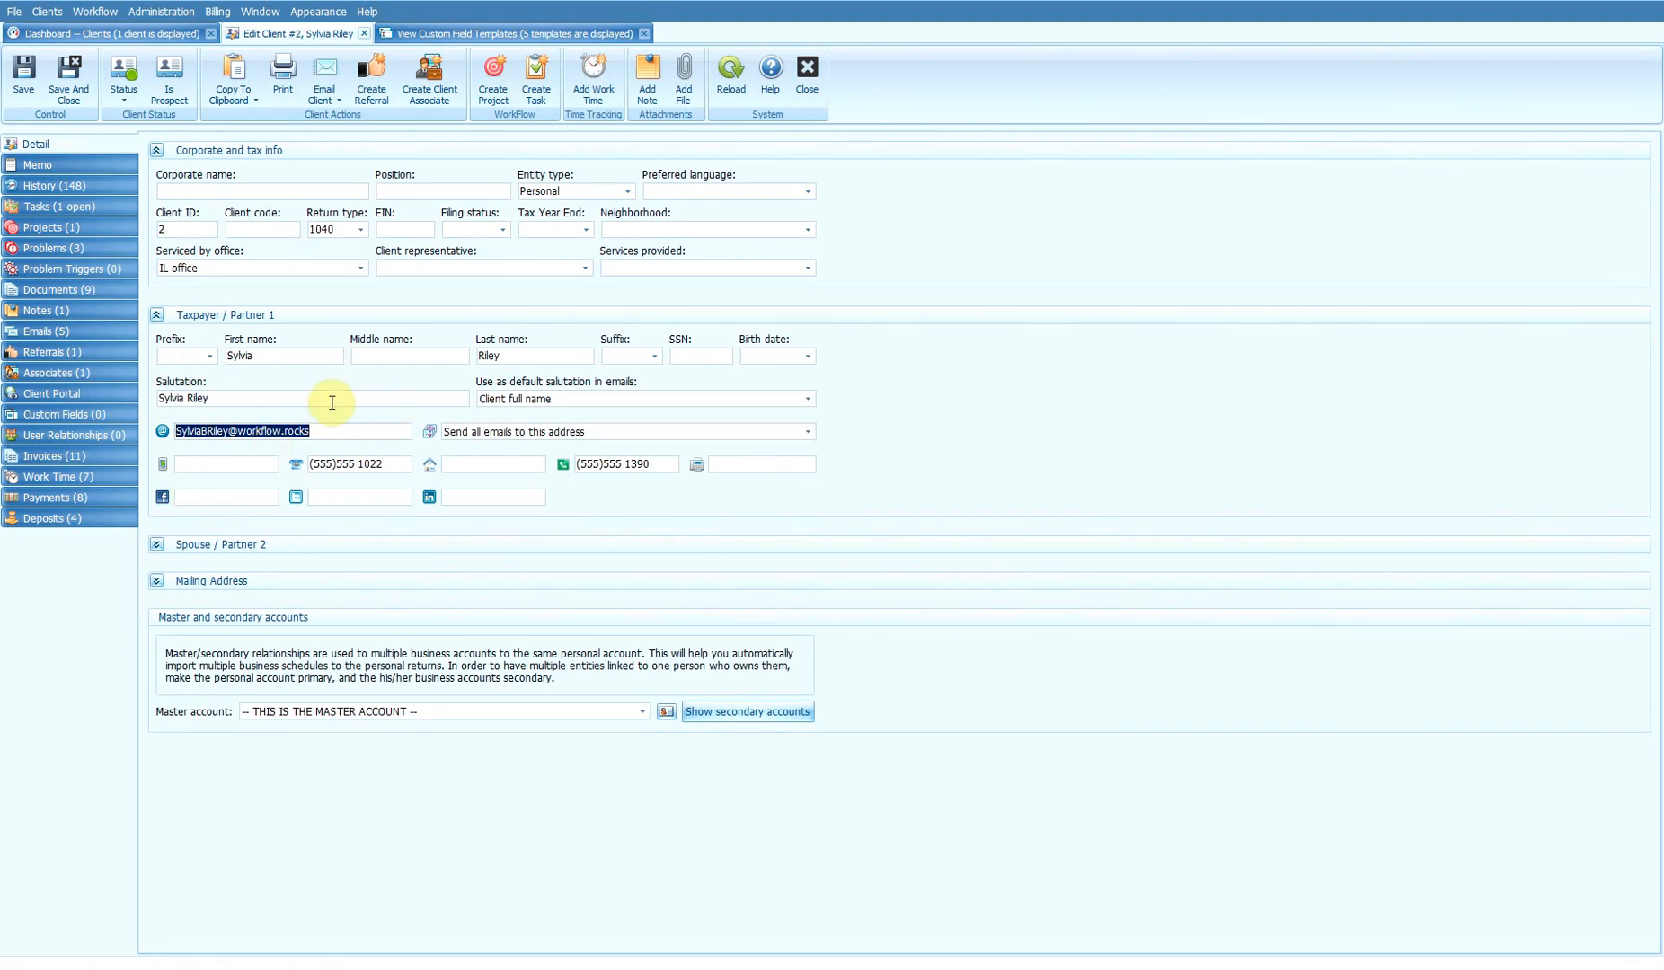
Step: Open the "your details update" message from the client's email list
{"action": "left_click", "coordinate": [65, 330]}
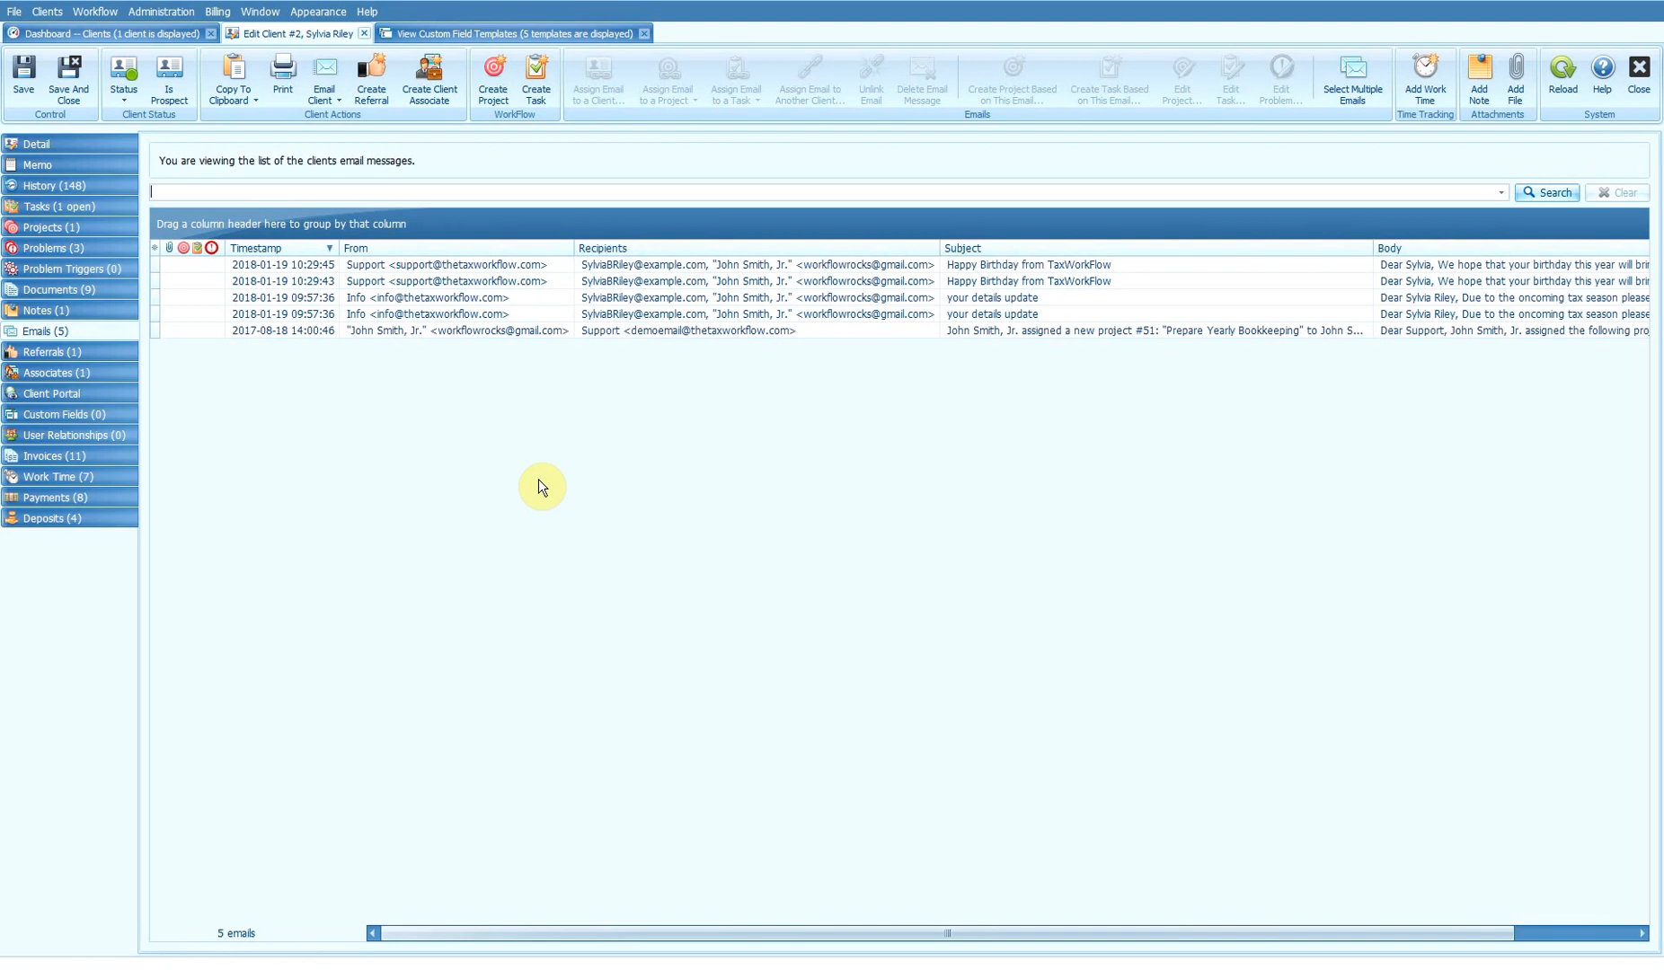
{"action": "left_click", "coordinate": [544, 264]}
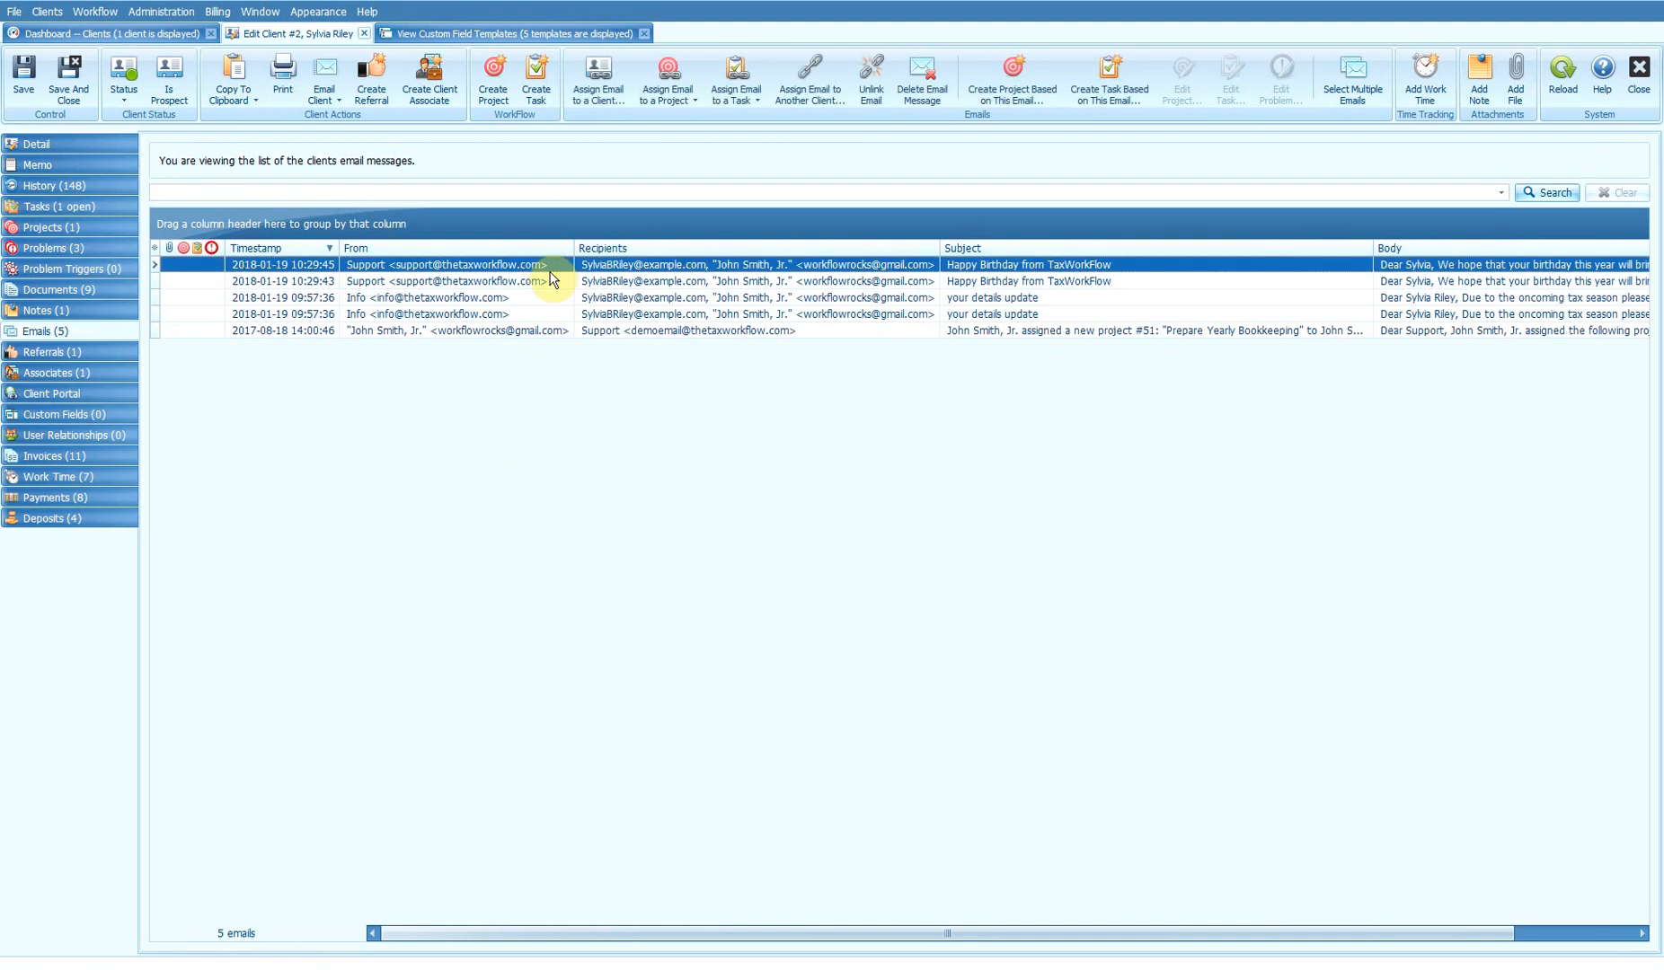
{"action": "left_click", "coordinate": [553, 295]}
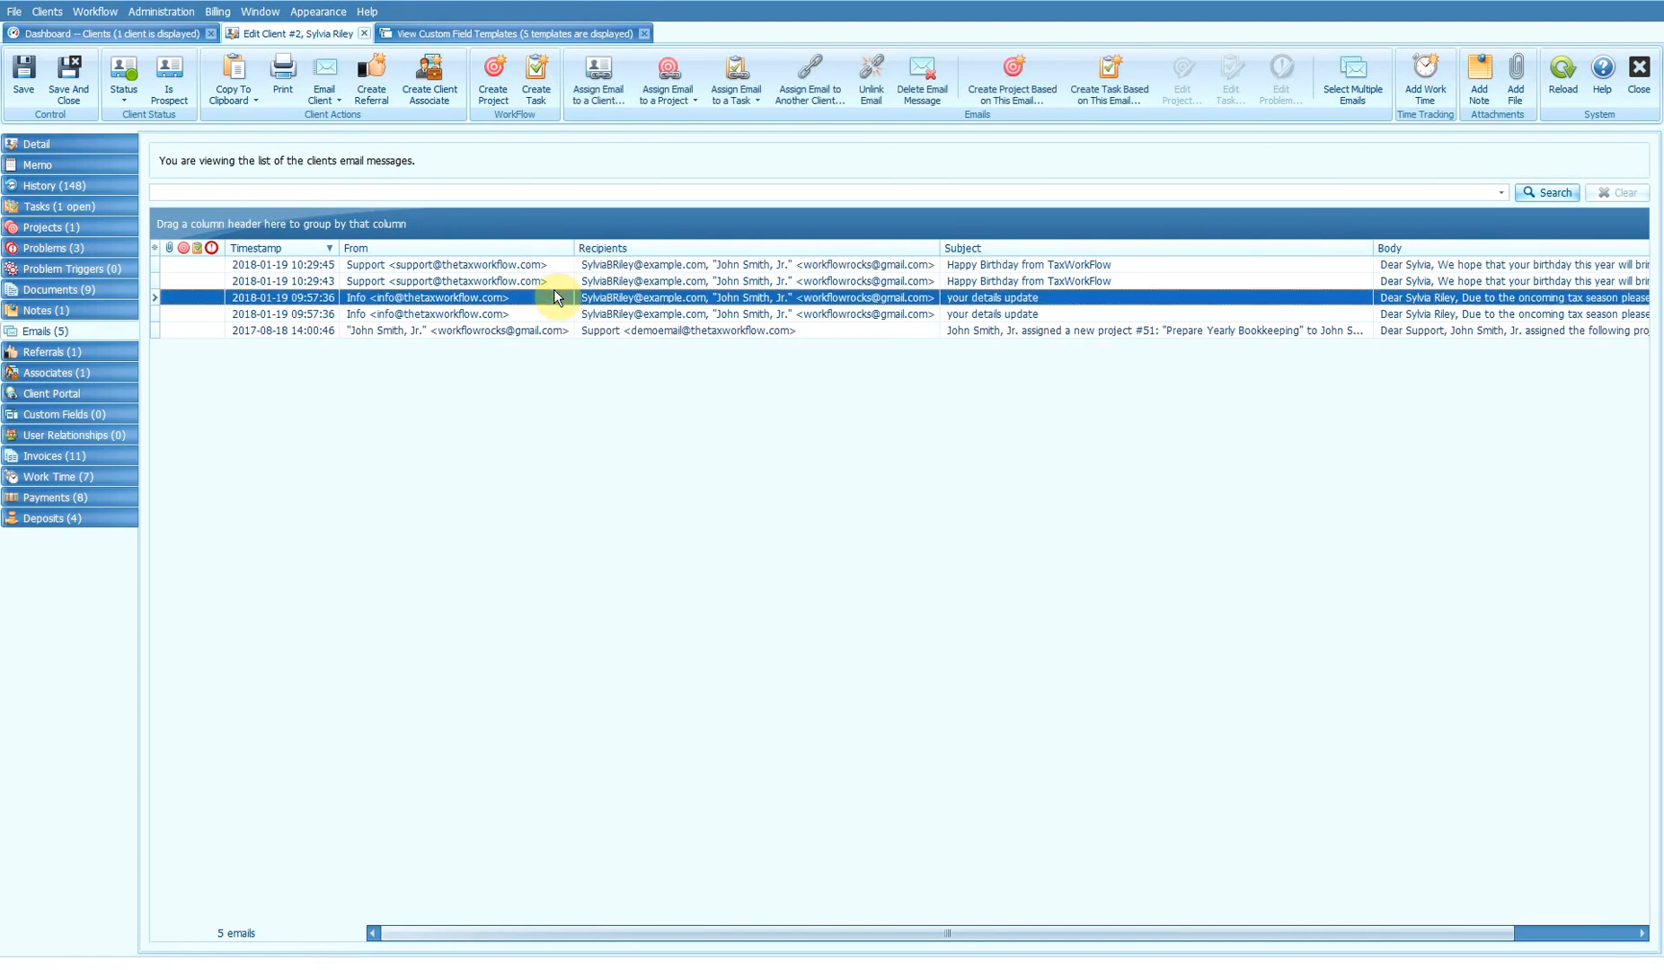
{"action": "double_click", "coordinate": [553, 297]}
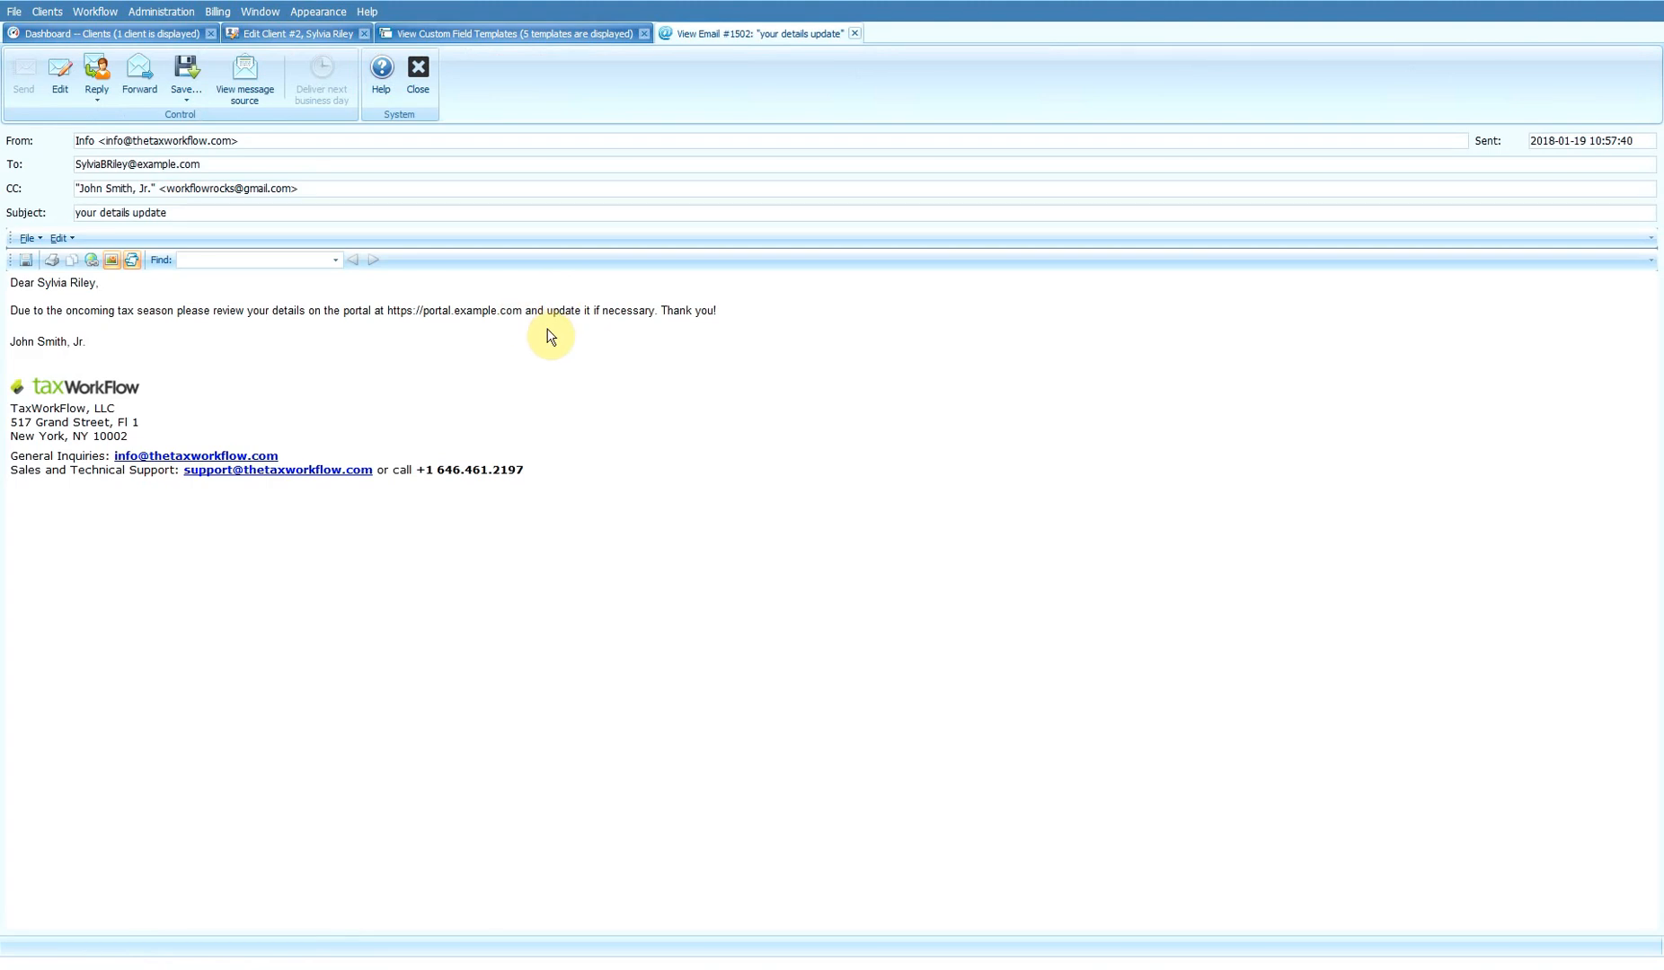
Step: Start a reply to the sender of the "your details update" email and close it without sending
{"action": "left_click", "coordinate": [97, 85]}
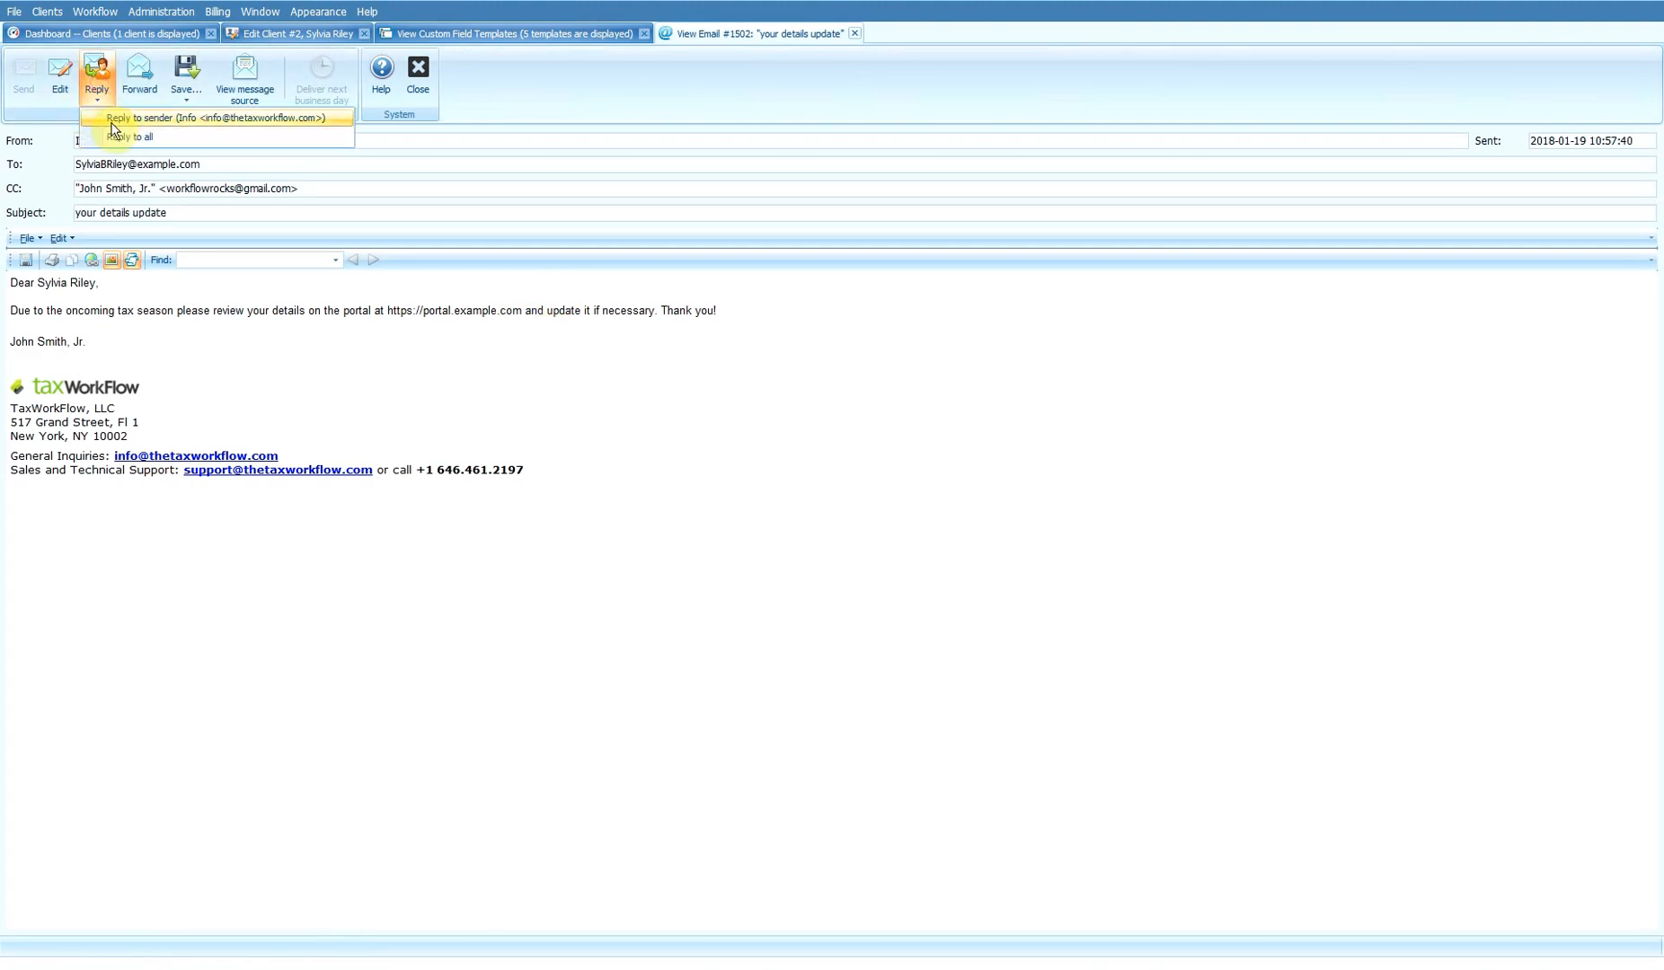
{"action": "left_click", "coordinate": [112, 122]}
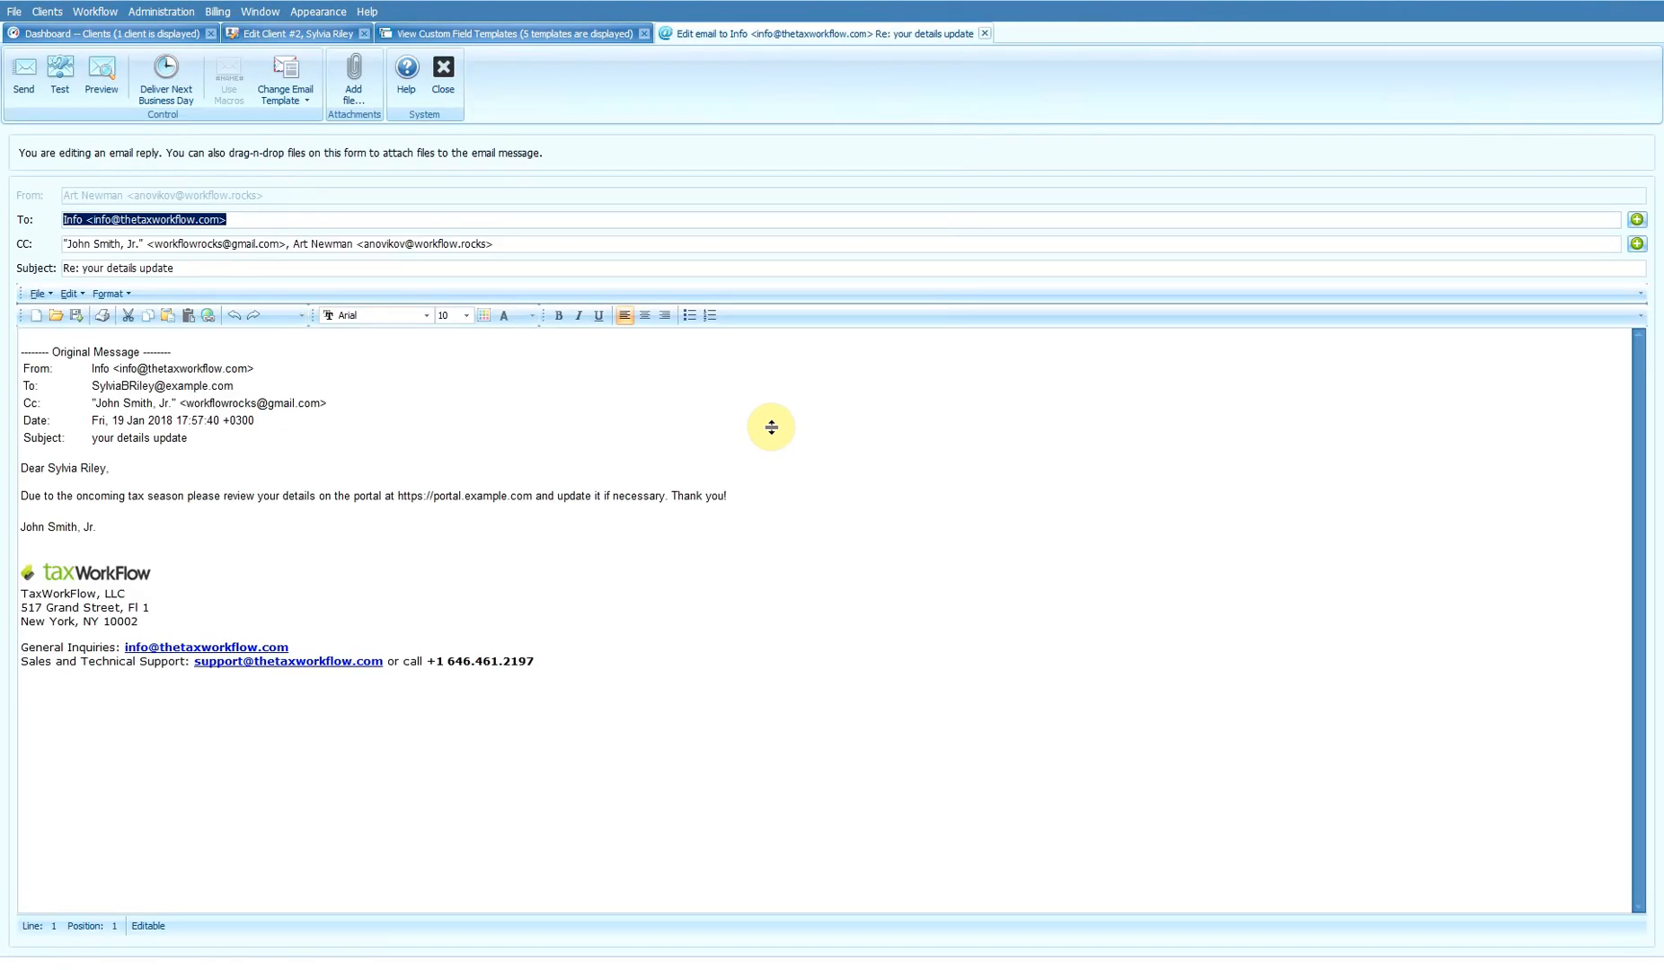
{"action": "key", "text": "Escape"}
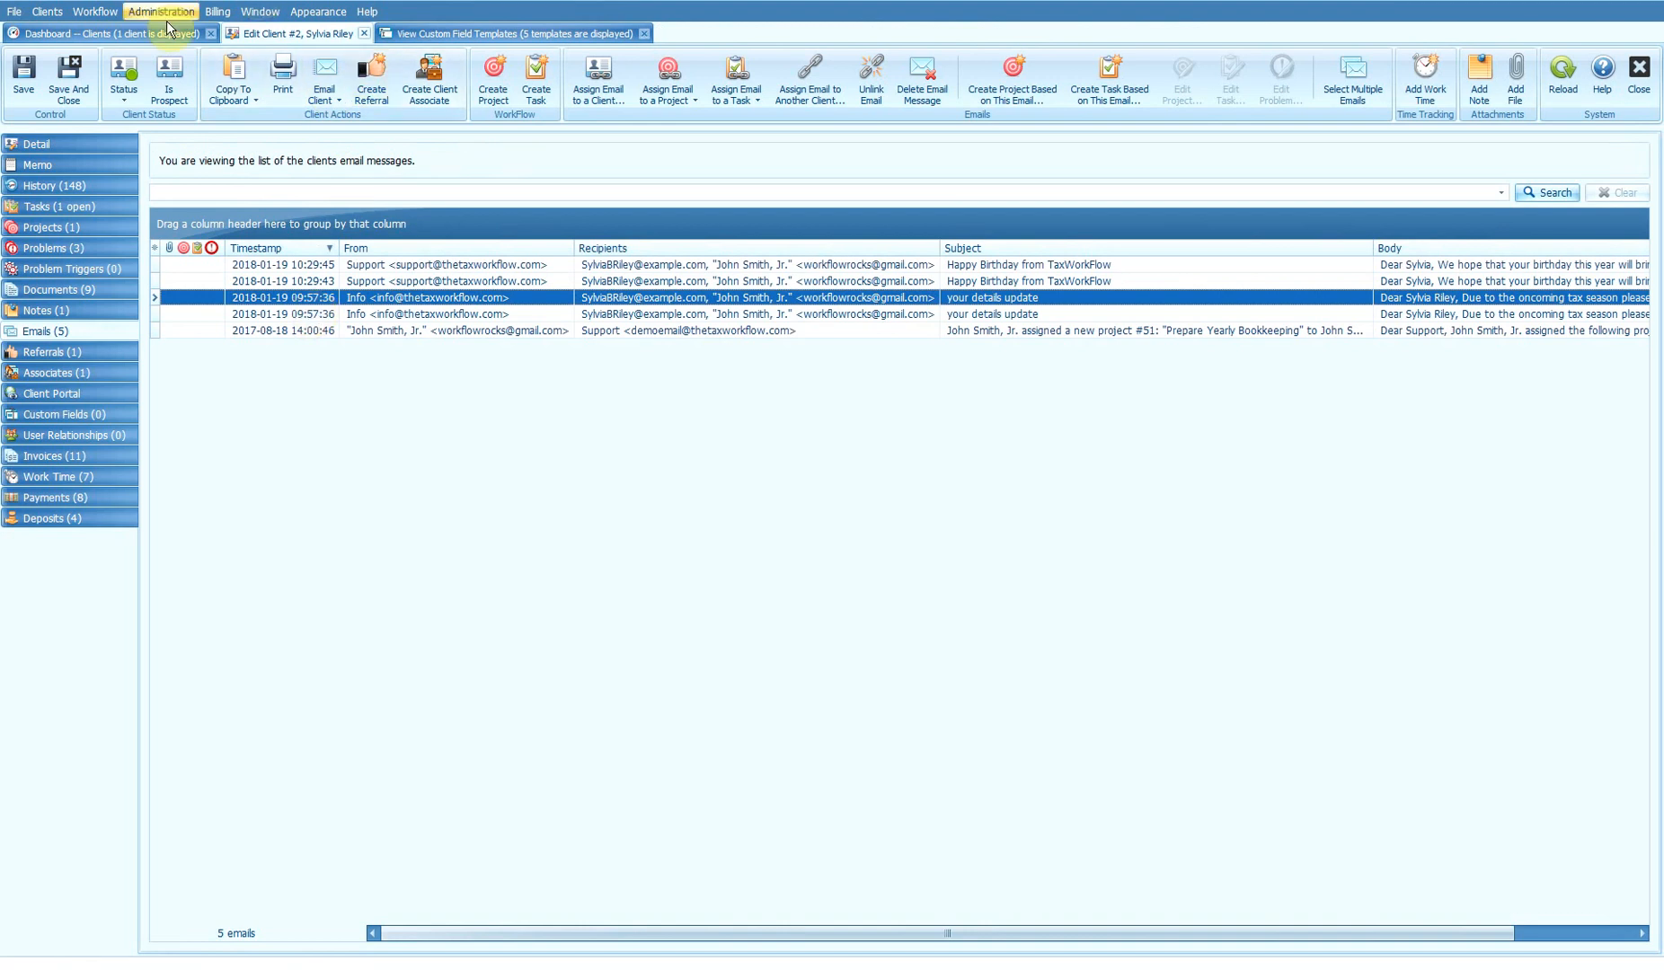
Step: Open the Emails view on the dashboard and widen its navigation pane to show the full folder tree
{"action": "left_click", "coordinate": [90, 34]}
{"action": "left_click", "coordinate": [51, 840]}
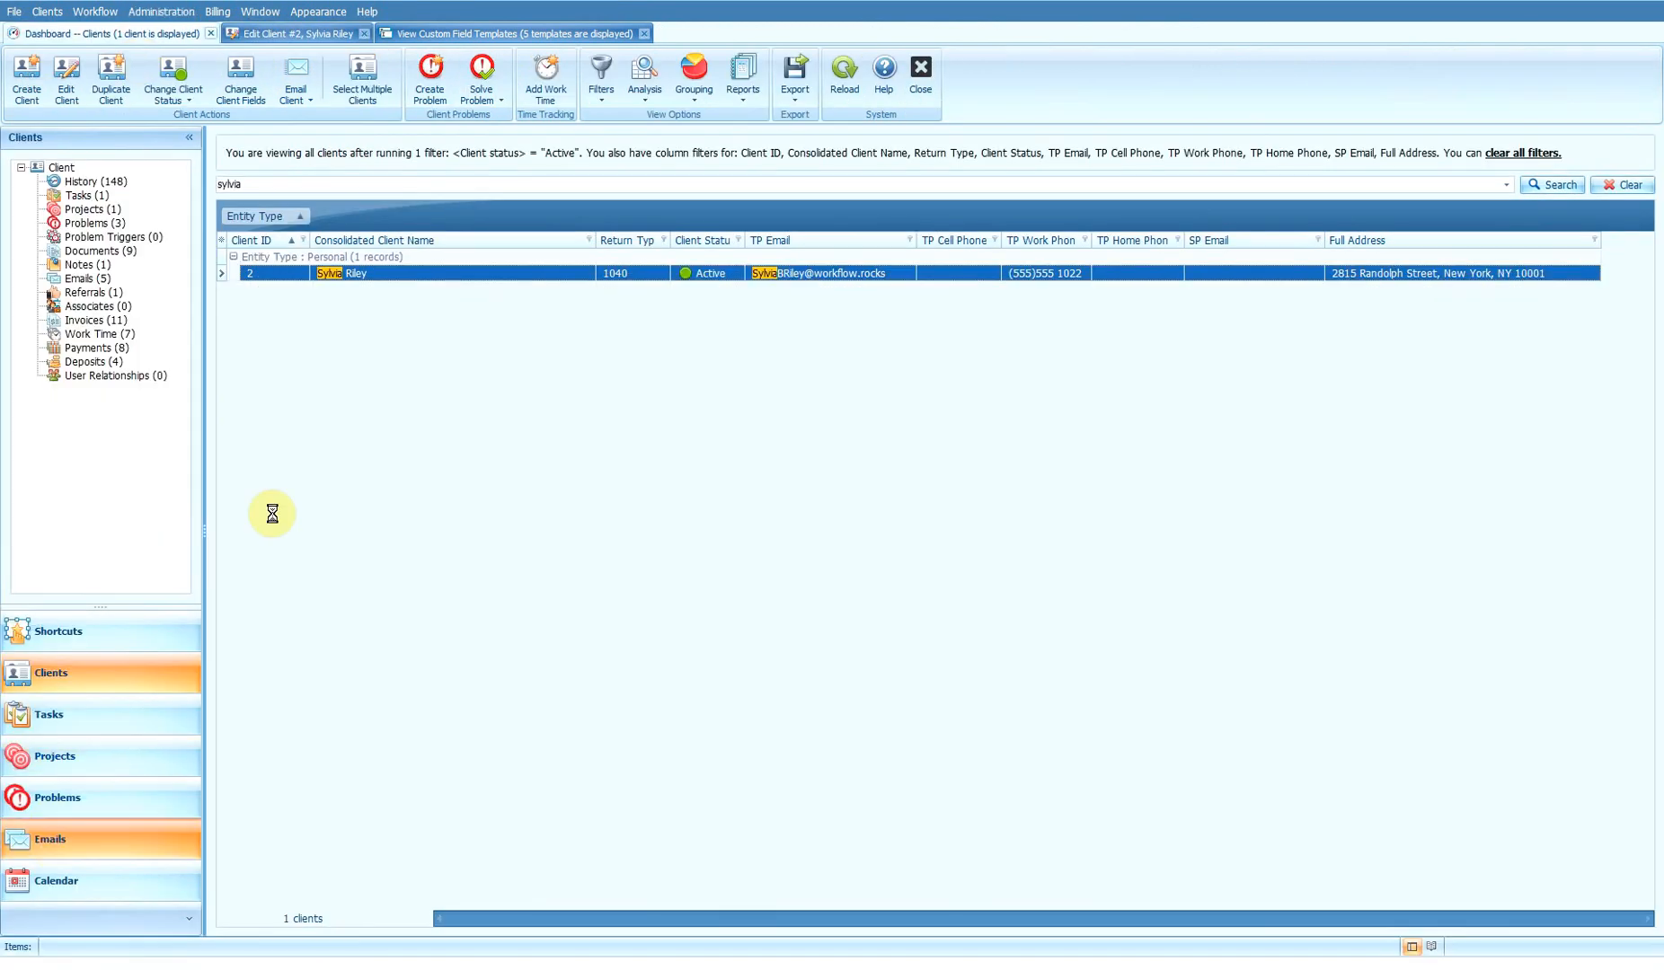
{"action": "left_click_drag", "start_coordinate": [205, 343], "coordinate": [388, 346]}
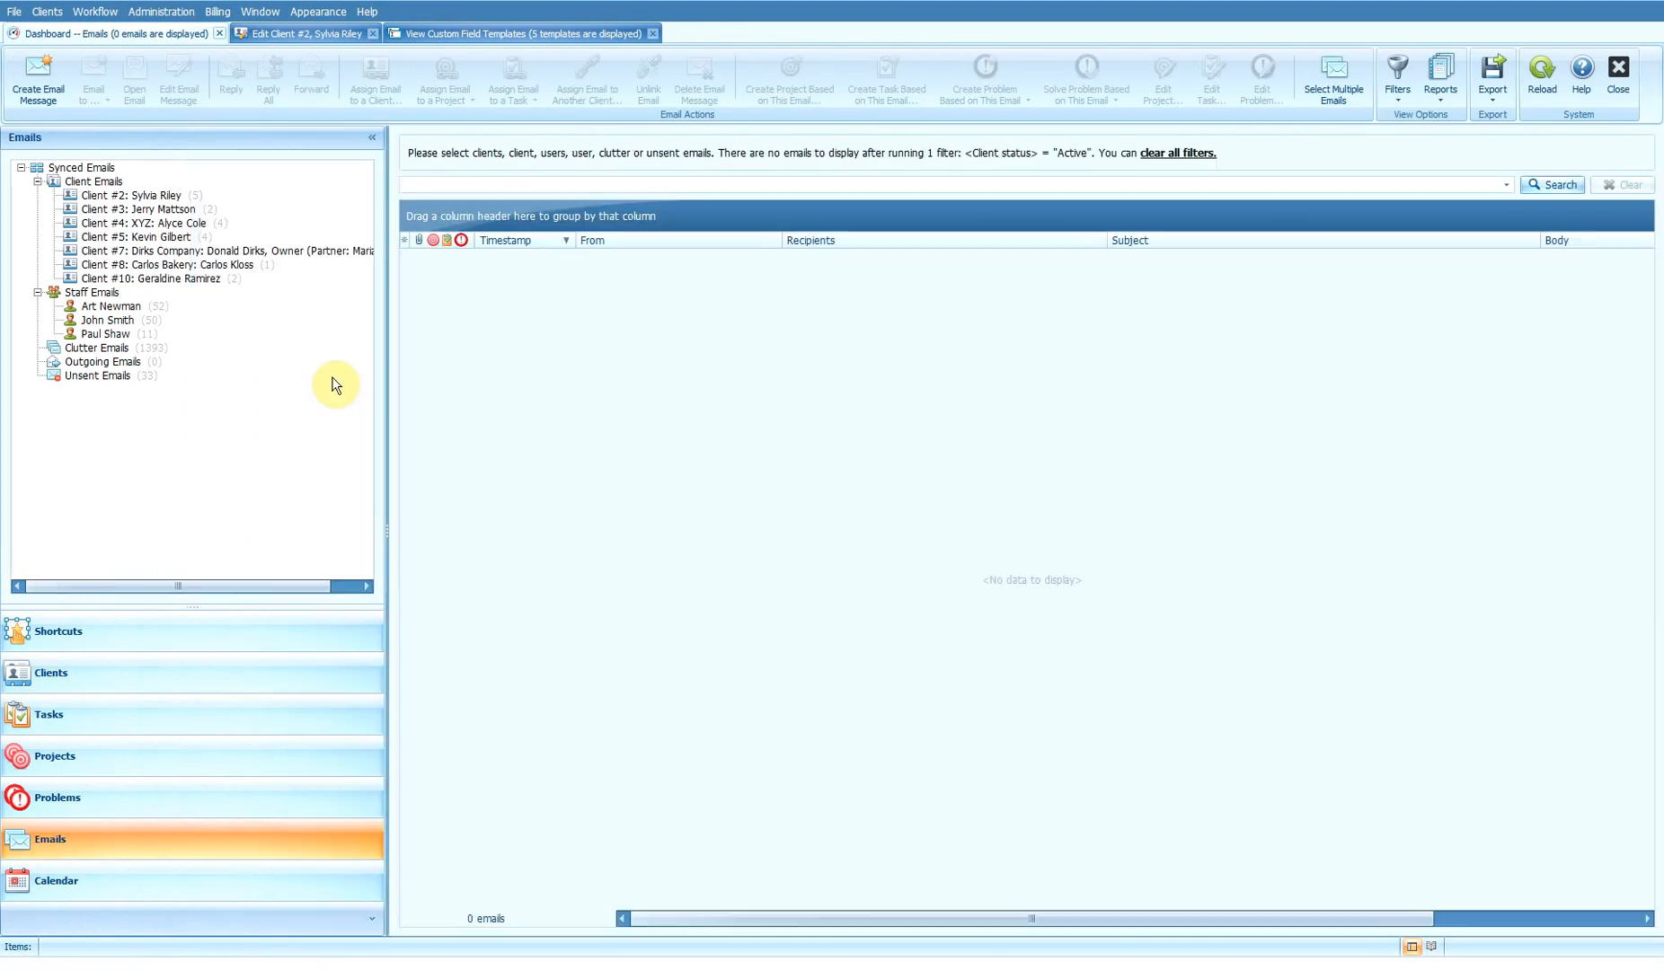
Step: List the emails of the first client under Client Emails and select the second "your details update" message
{"action": "left_click", "coordinate": [161, 196]}
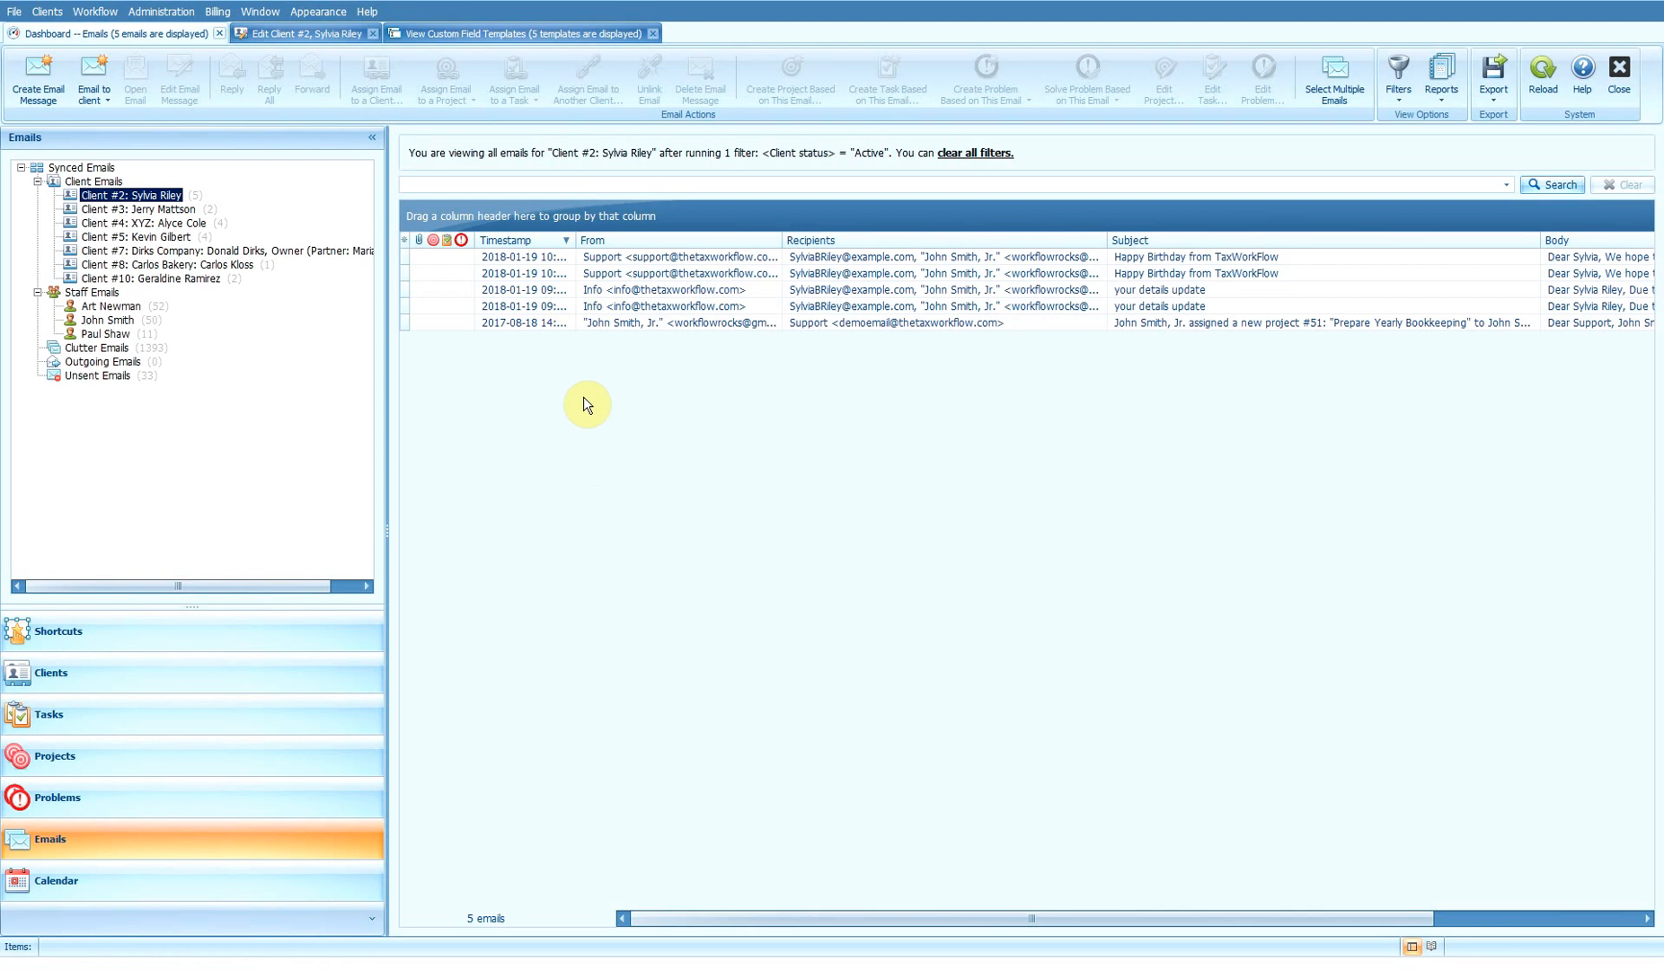
{"action": "left_click", "coordinate": [637, 309]}
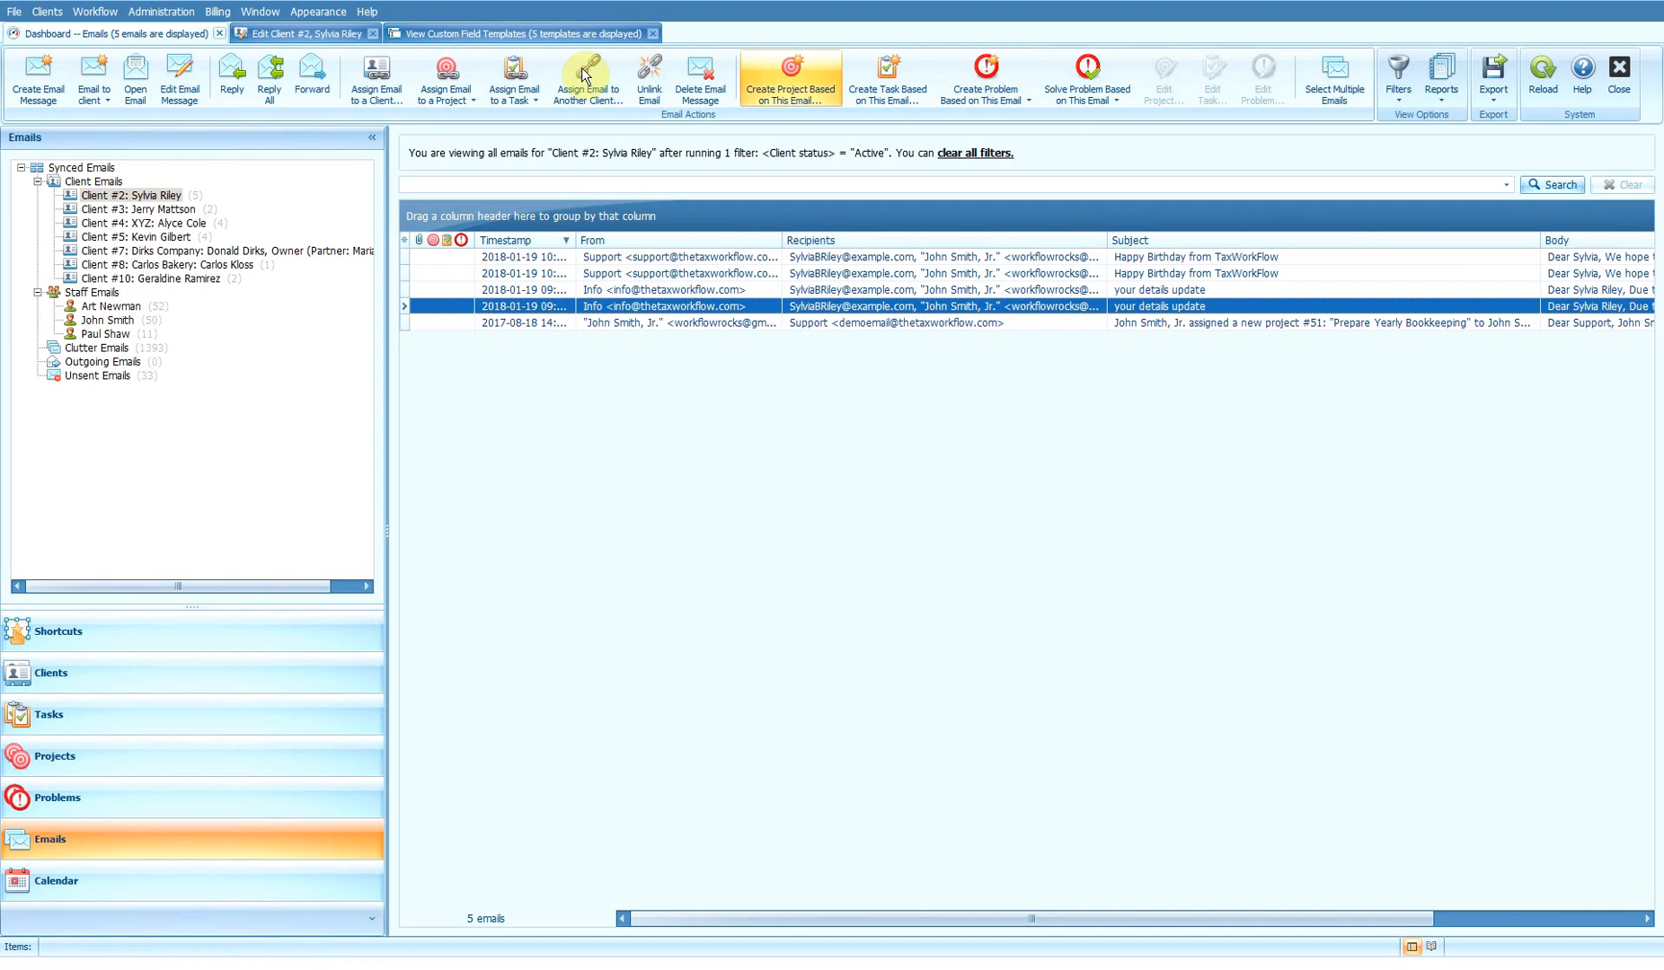
Step: Assign the selected "your details update" email to the task "Get client information"
{"action": "left_click", "coordinate": [532, 81]}
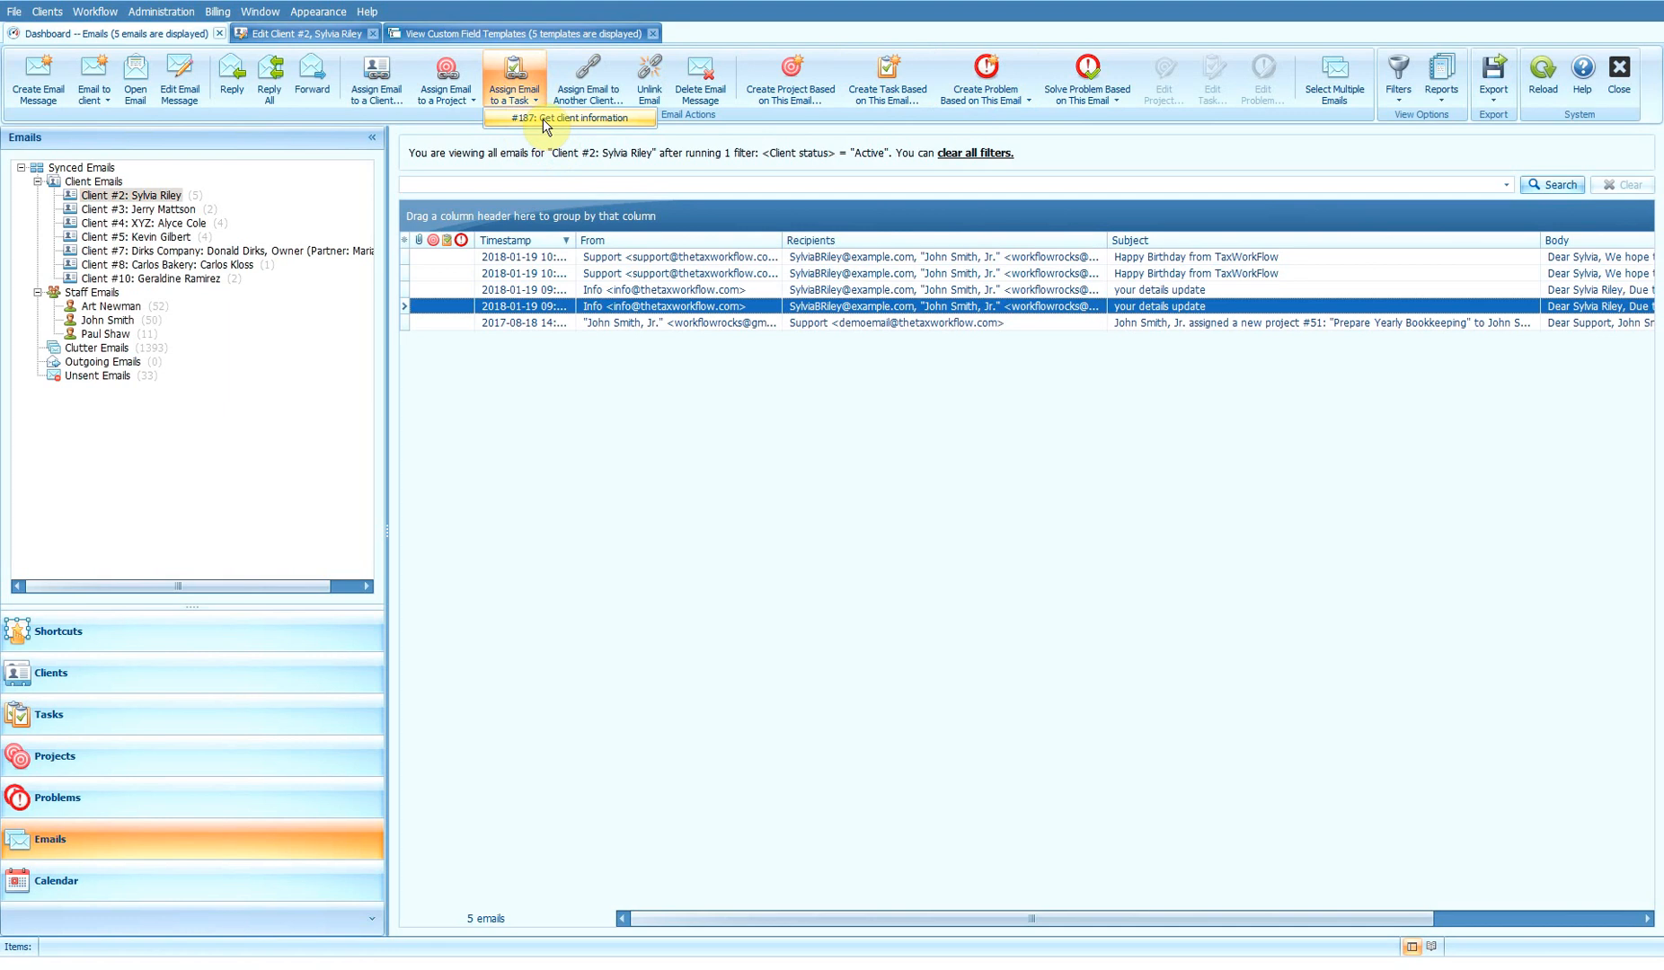
{"action": "left_click", "coordinate": [543, 118]}
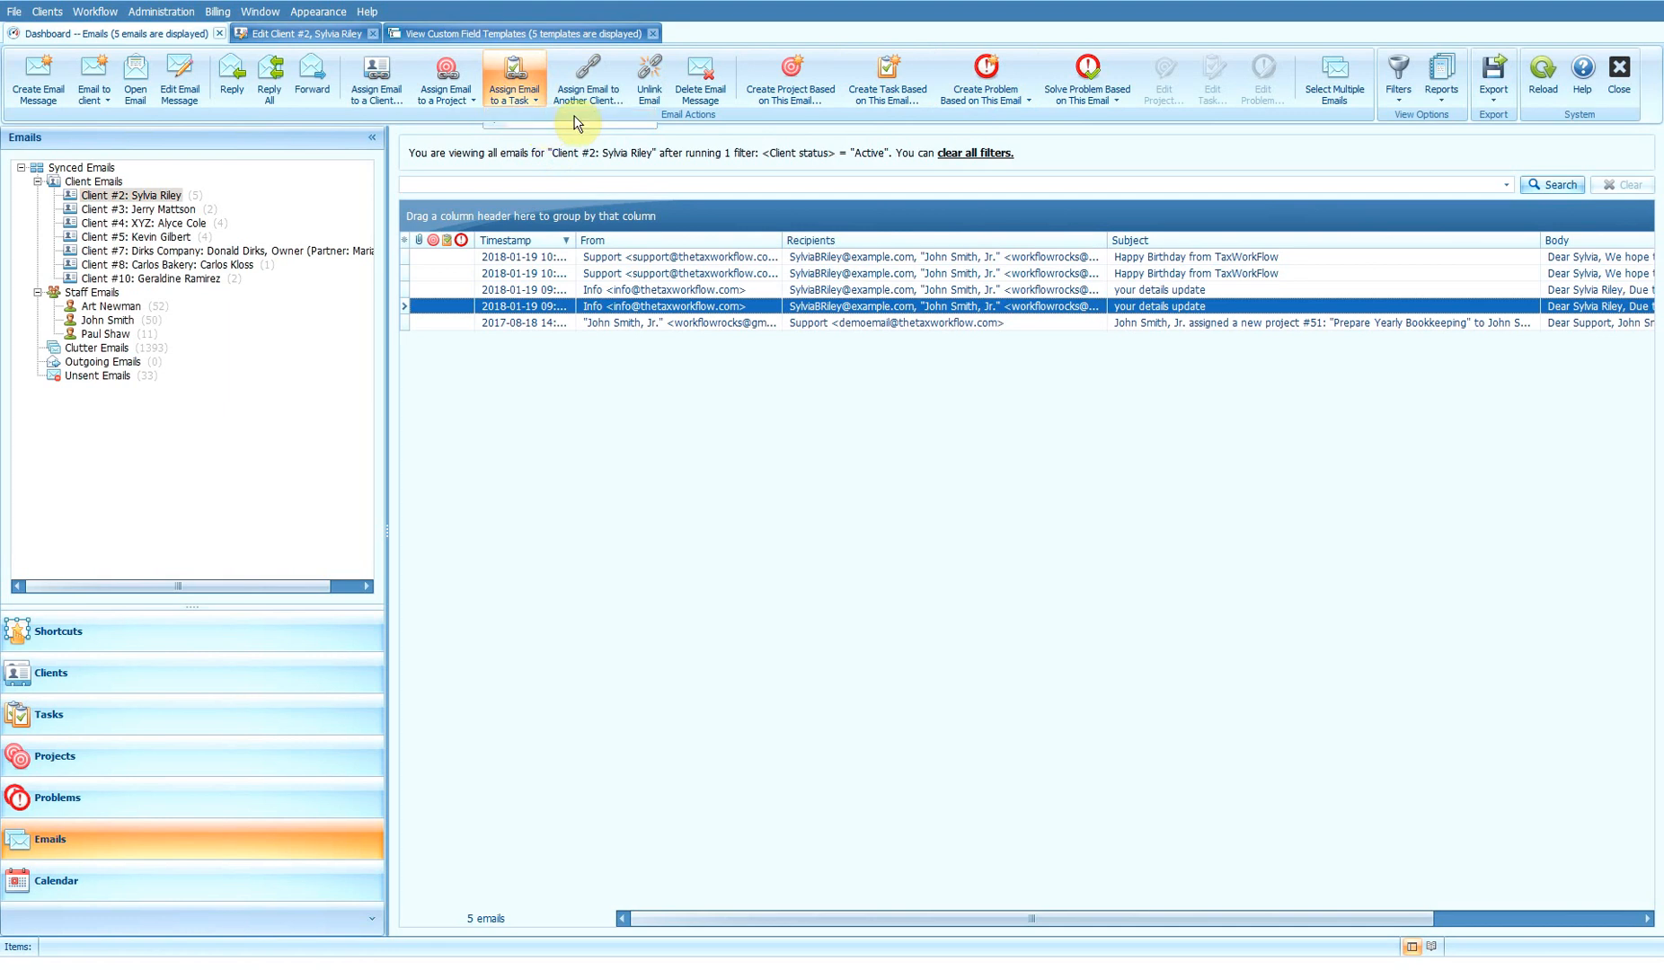
Step: Check which projects the email can be assigned to and which problems can be solved based on it
{"action": "left_click", "coordinate": [462, 96]}
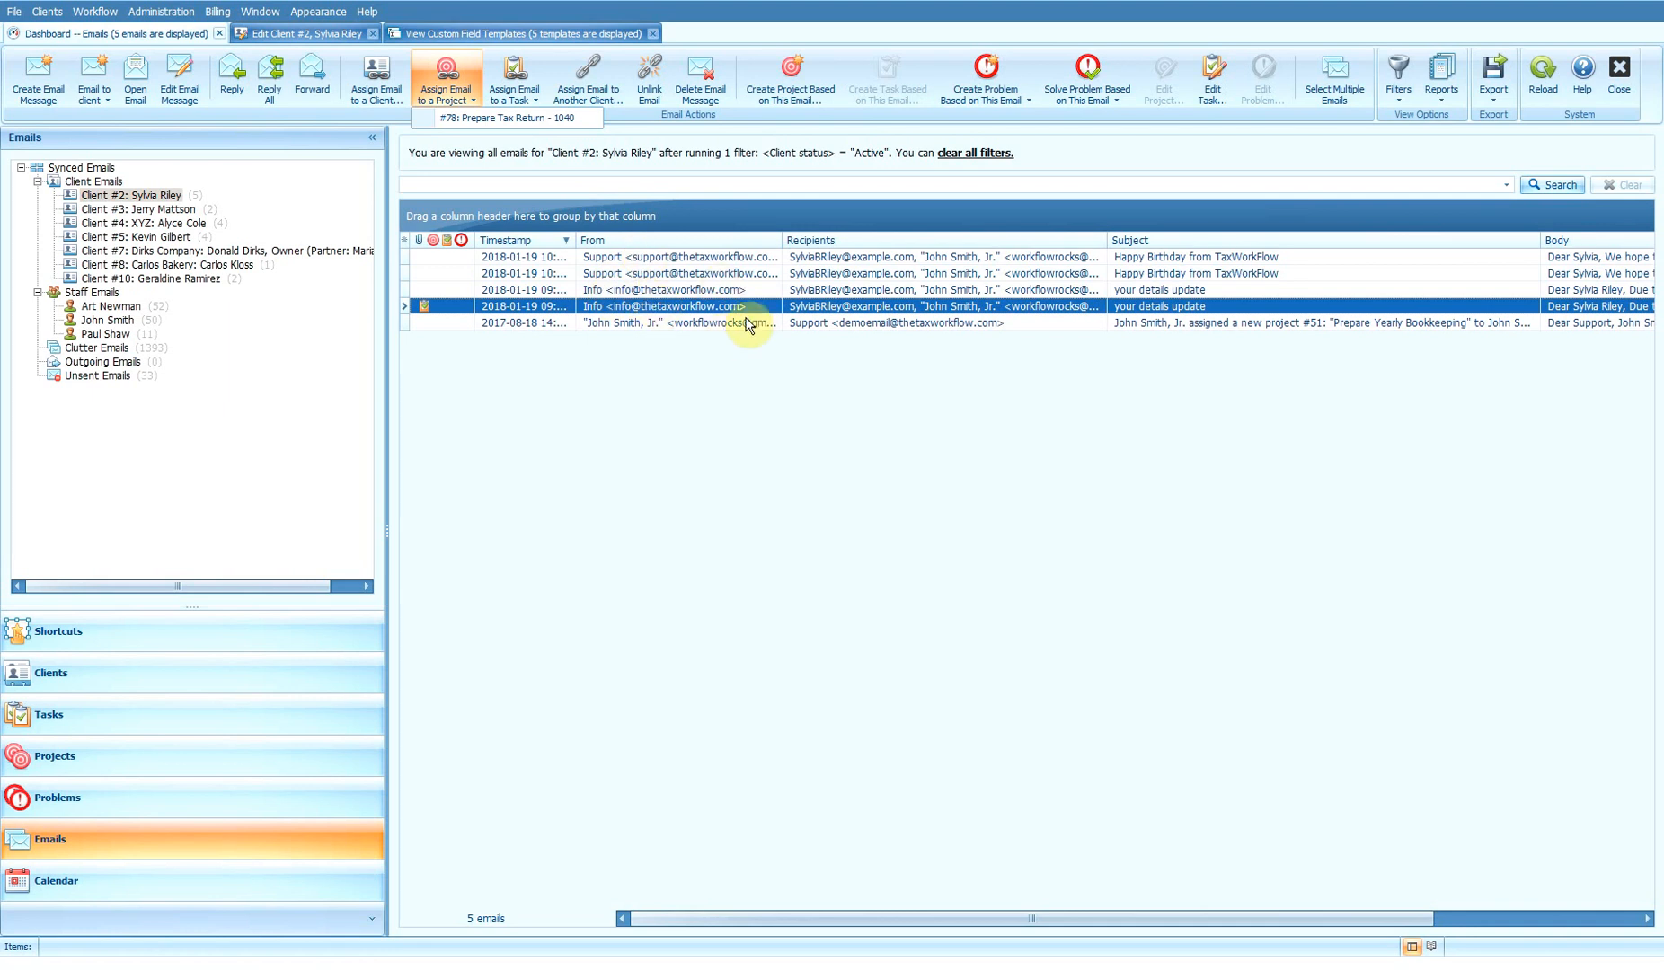
{"action": "left_click", "coordinate": [682, 309]}
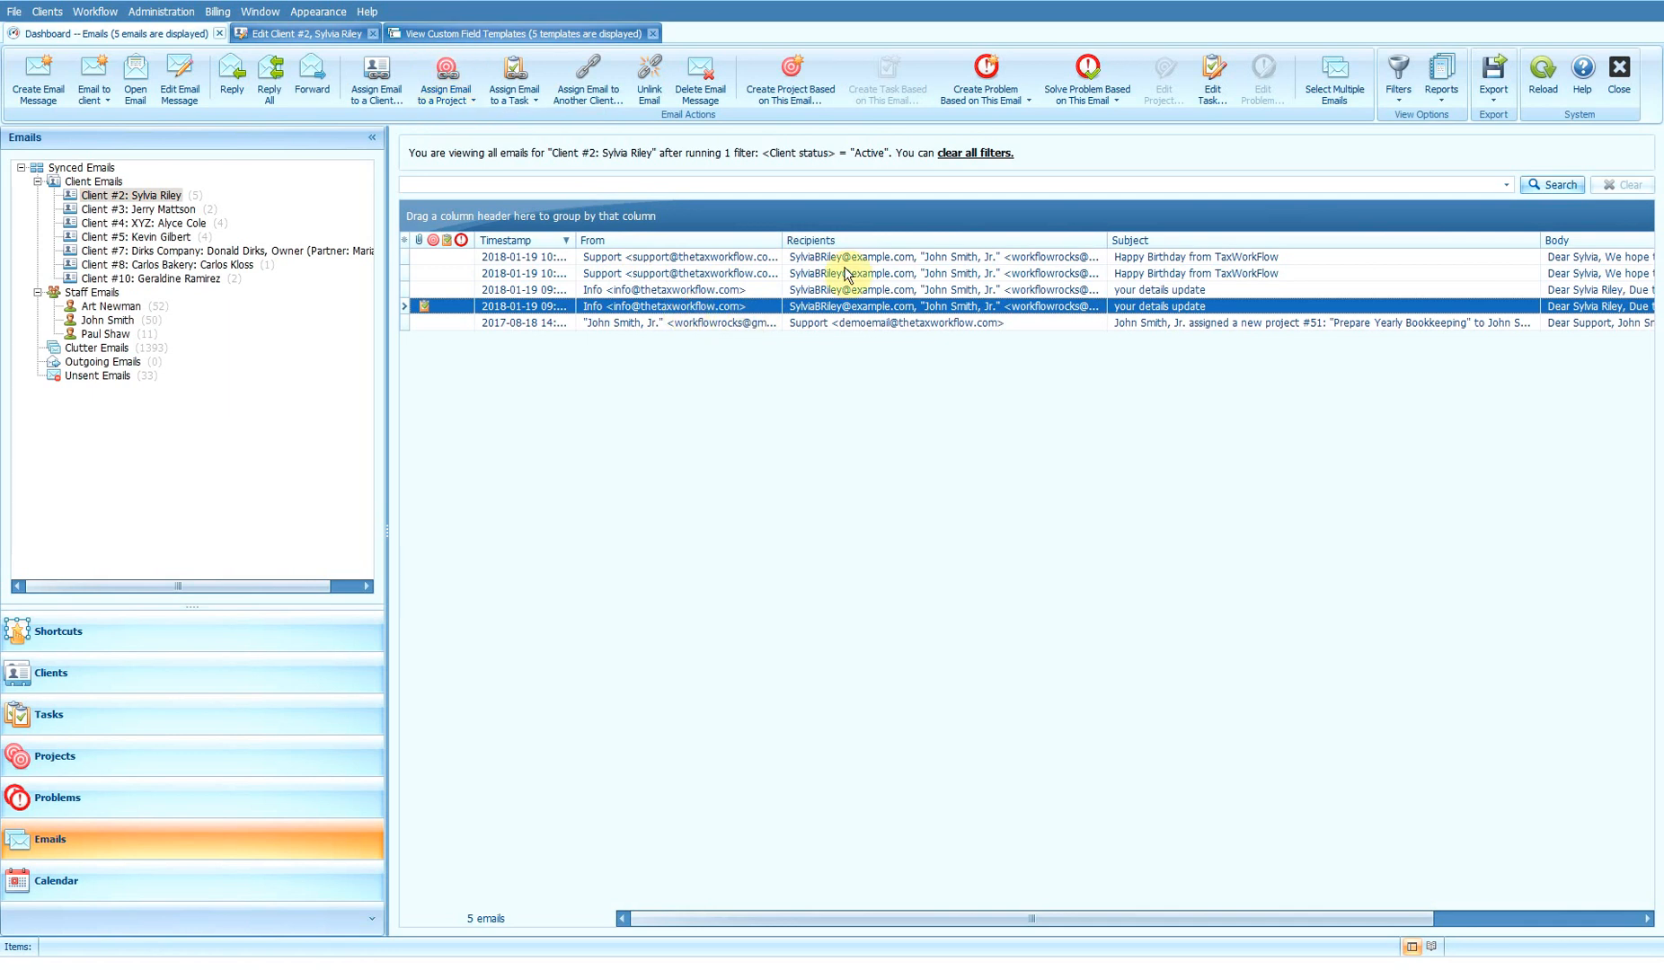
{"action": "left_click", "coordinate": [1114, 103]}
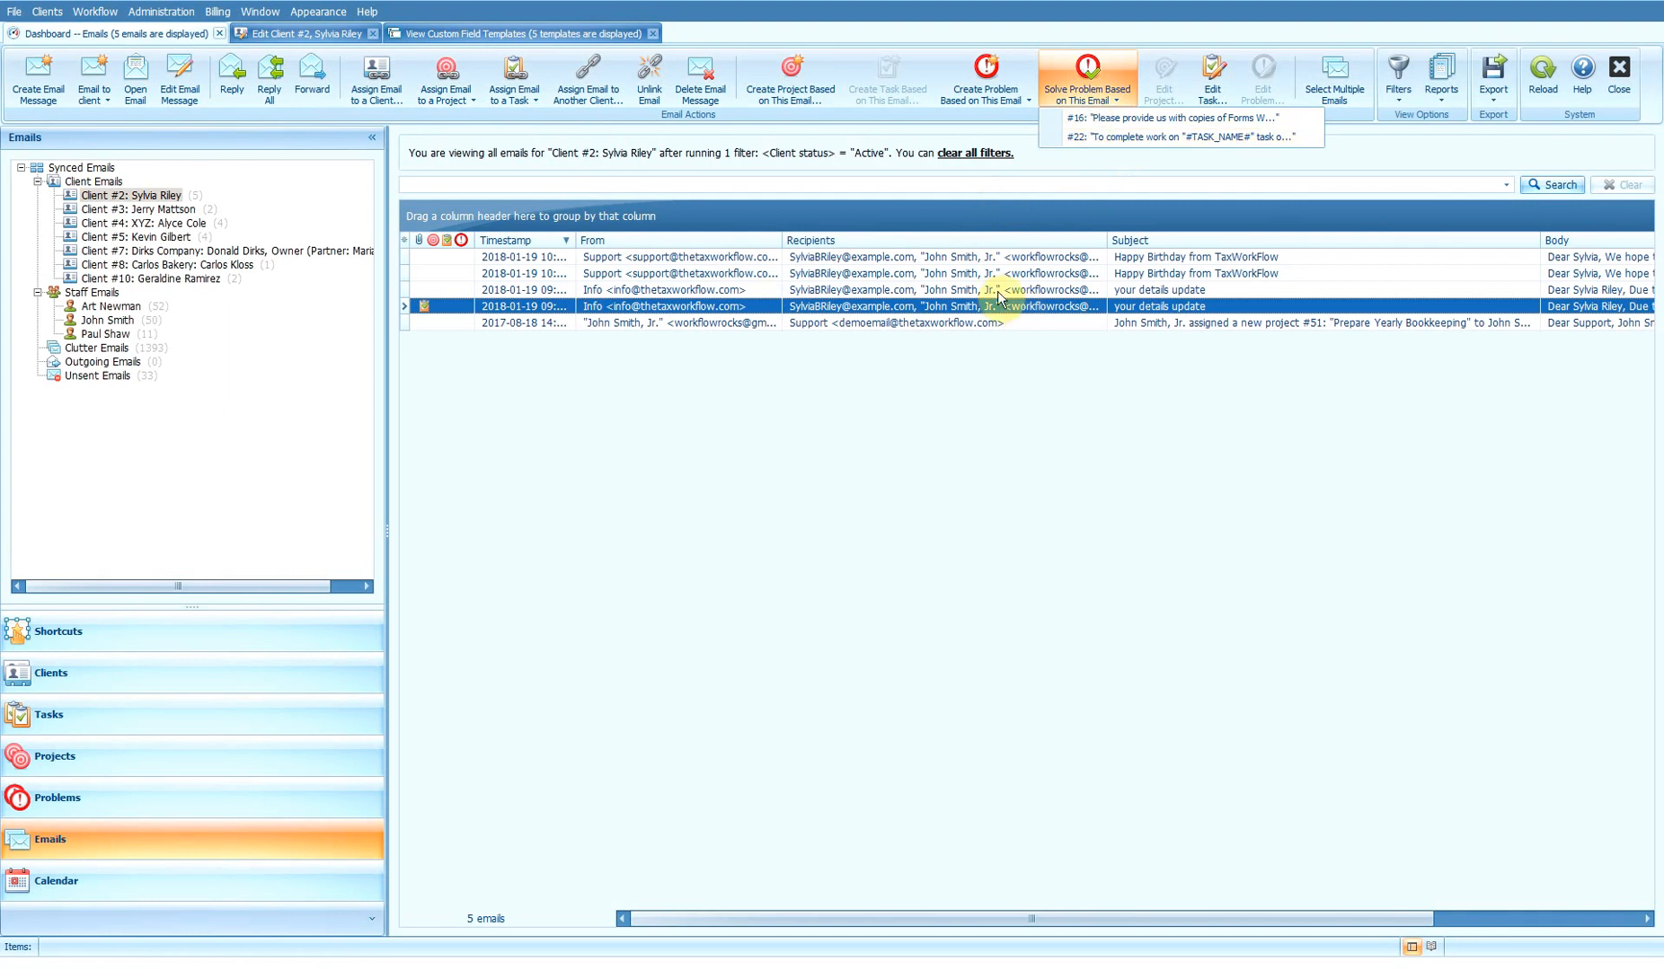
Step: Return to the client's record and review the templates available for emailing the taxpayer
{"action": "left_click", "coordinate": [469, 32]}
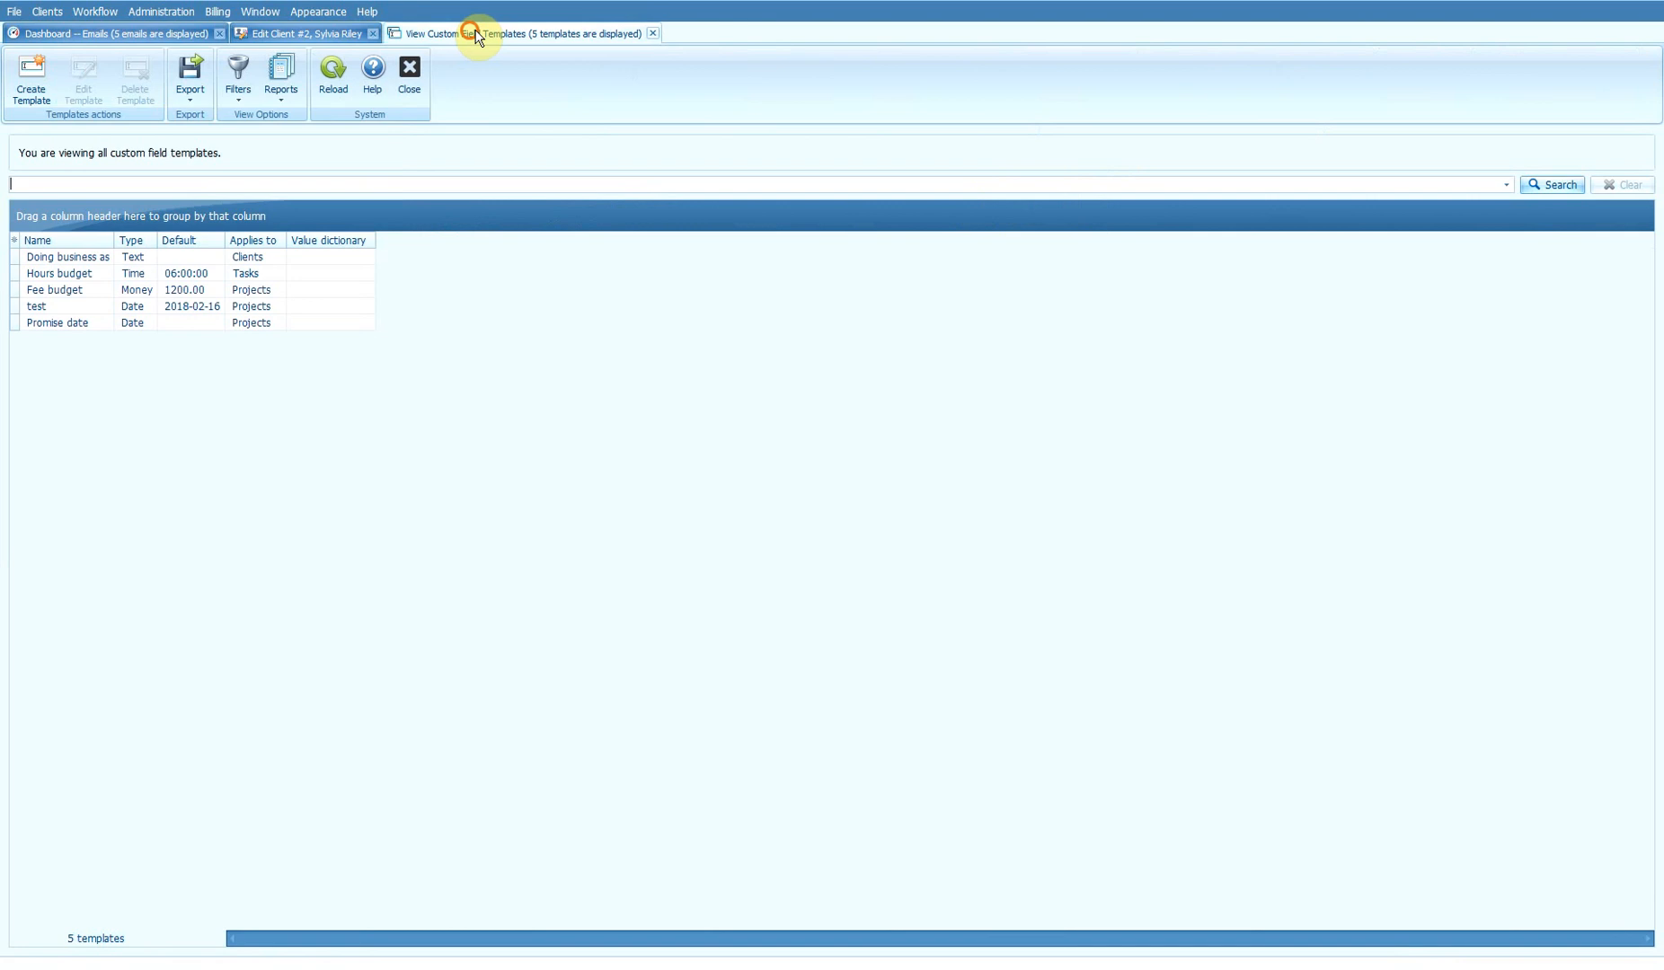
{"action": "left_click", "coordinate": [269, 32]}
{"action": "left_click", "coordinate": [330, 97]}
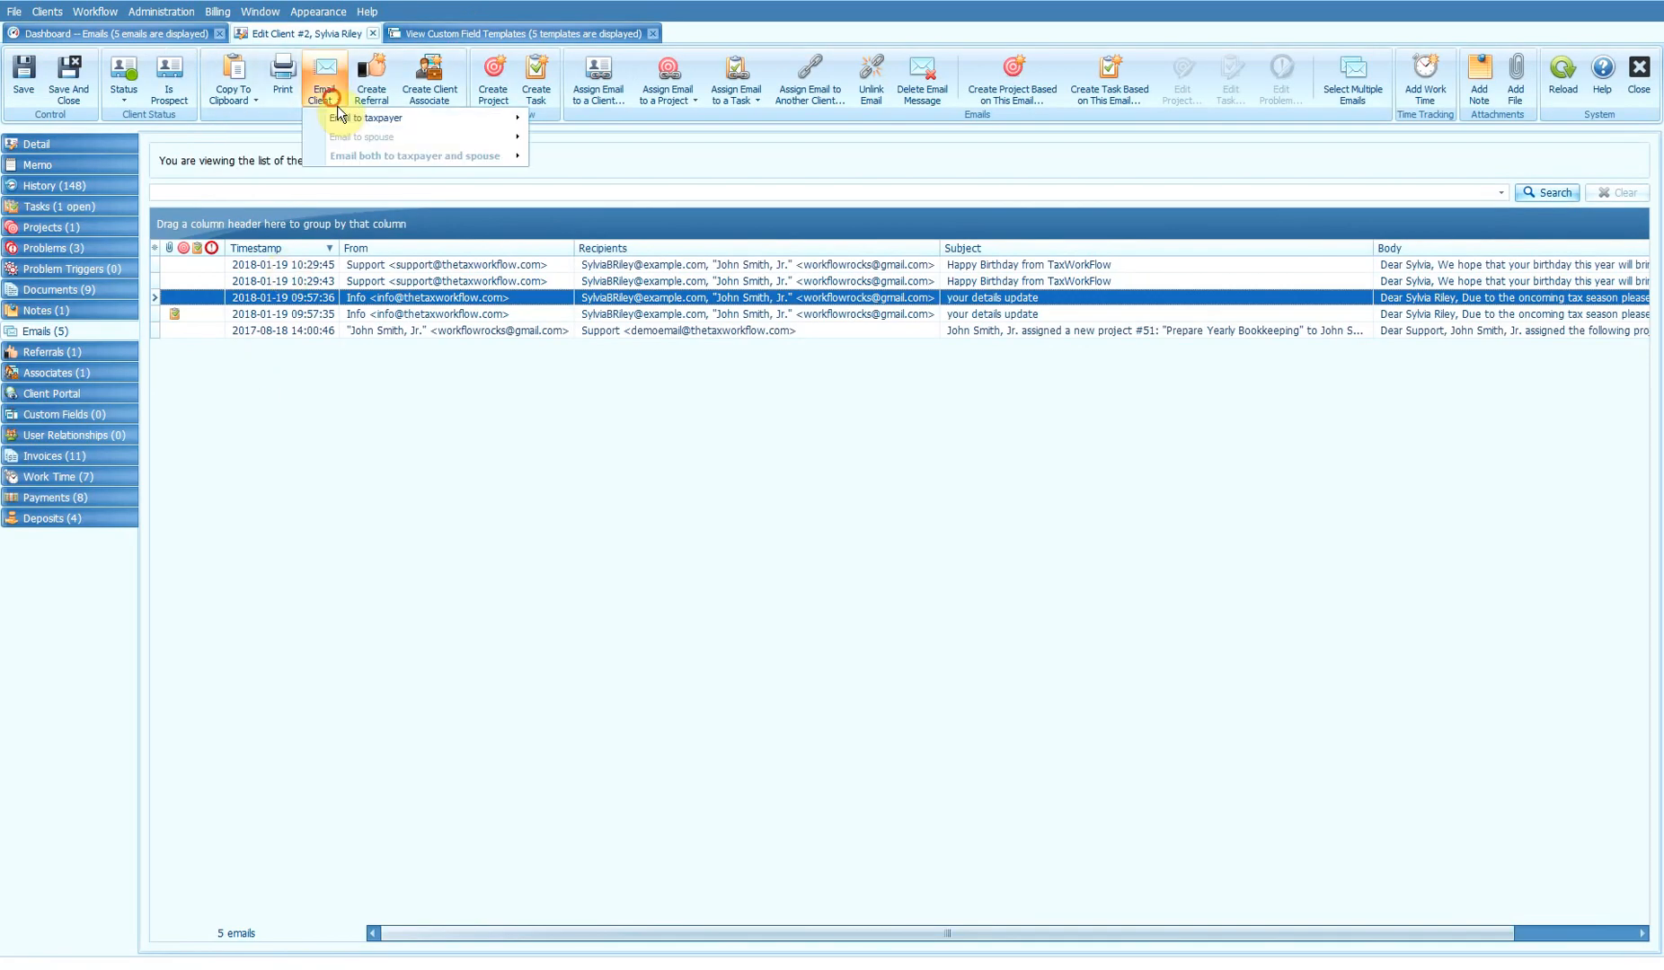
{"action": "mouse_move", "coordinate": [404, 117]}
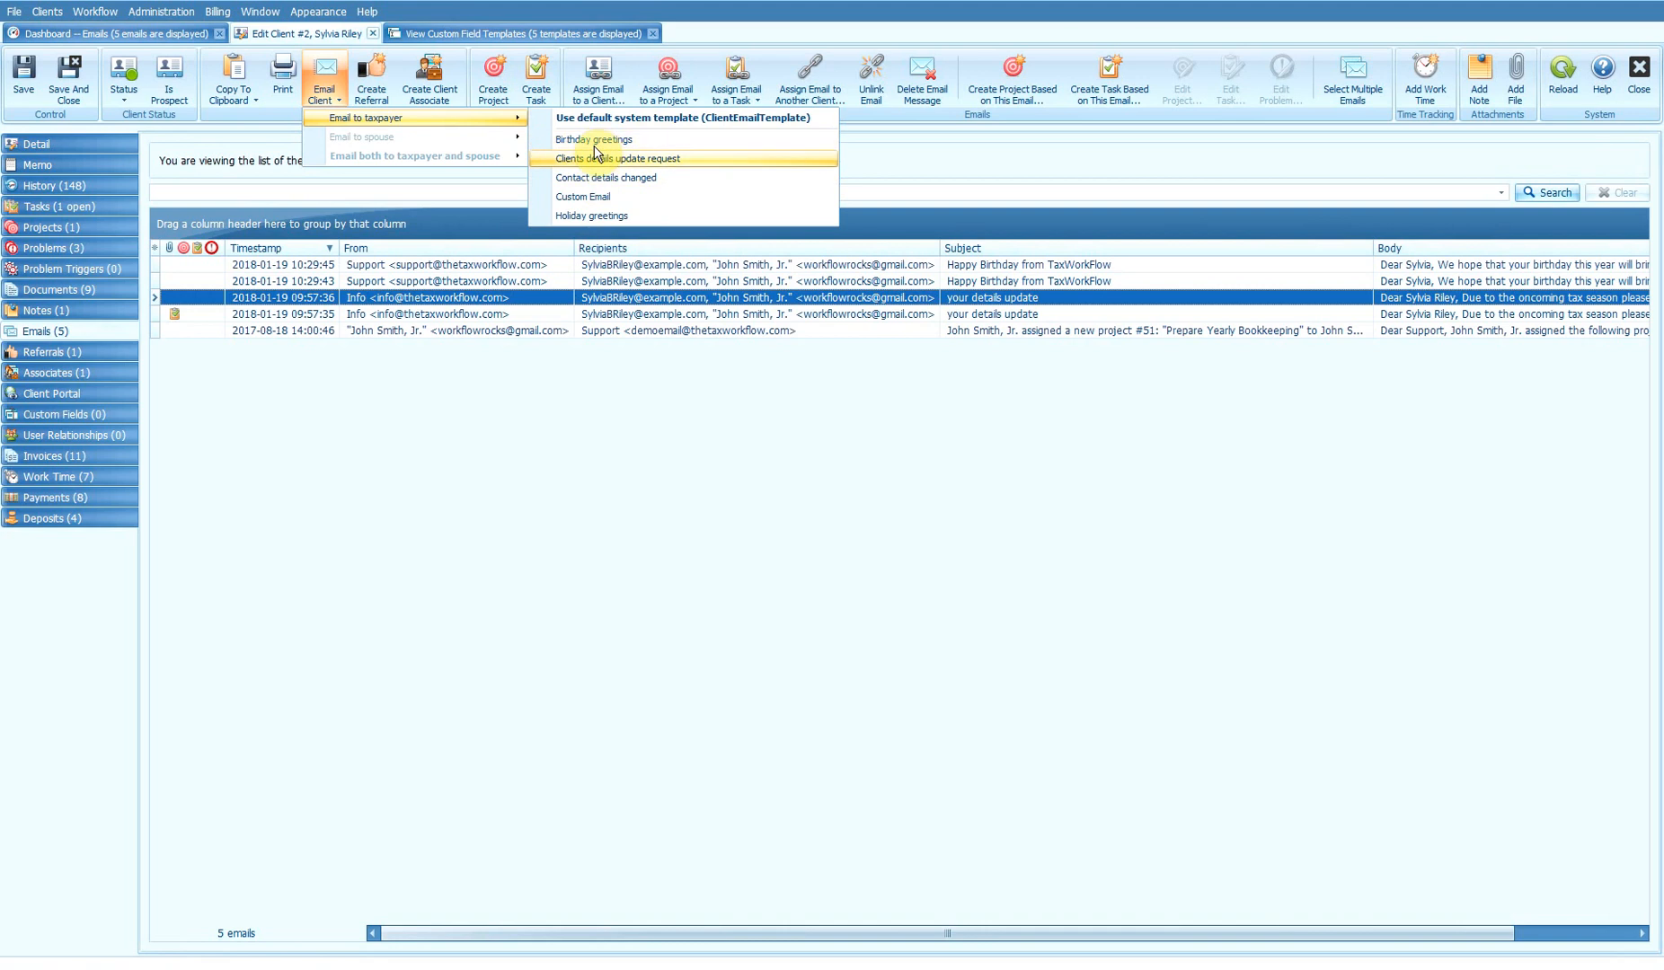
{"action": "left_click", "coordinate": [246, 388]}
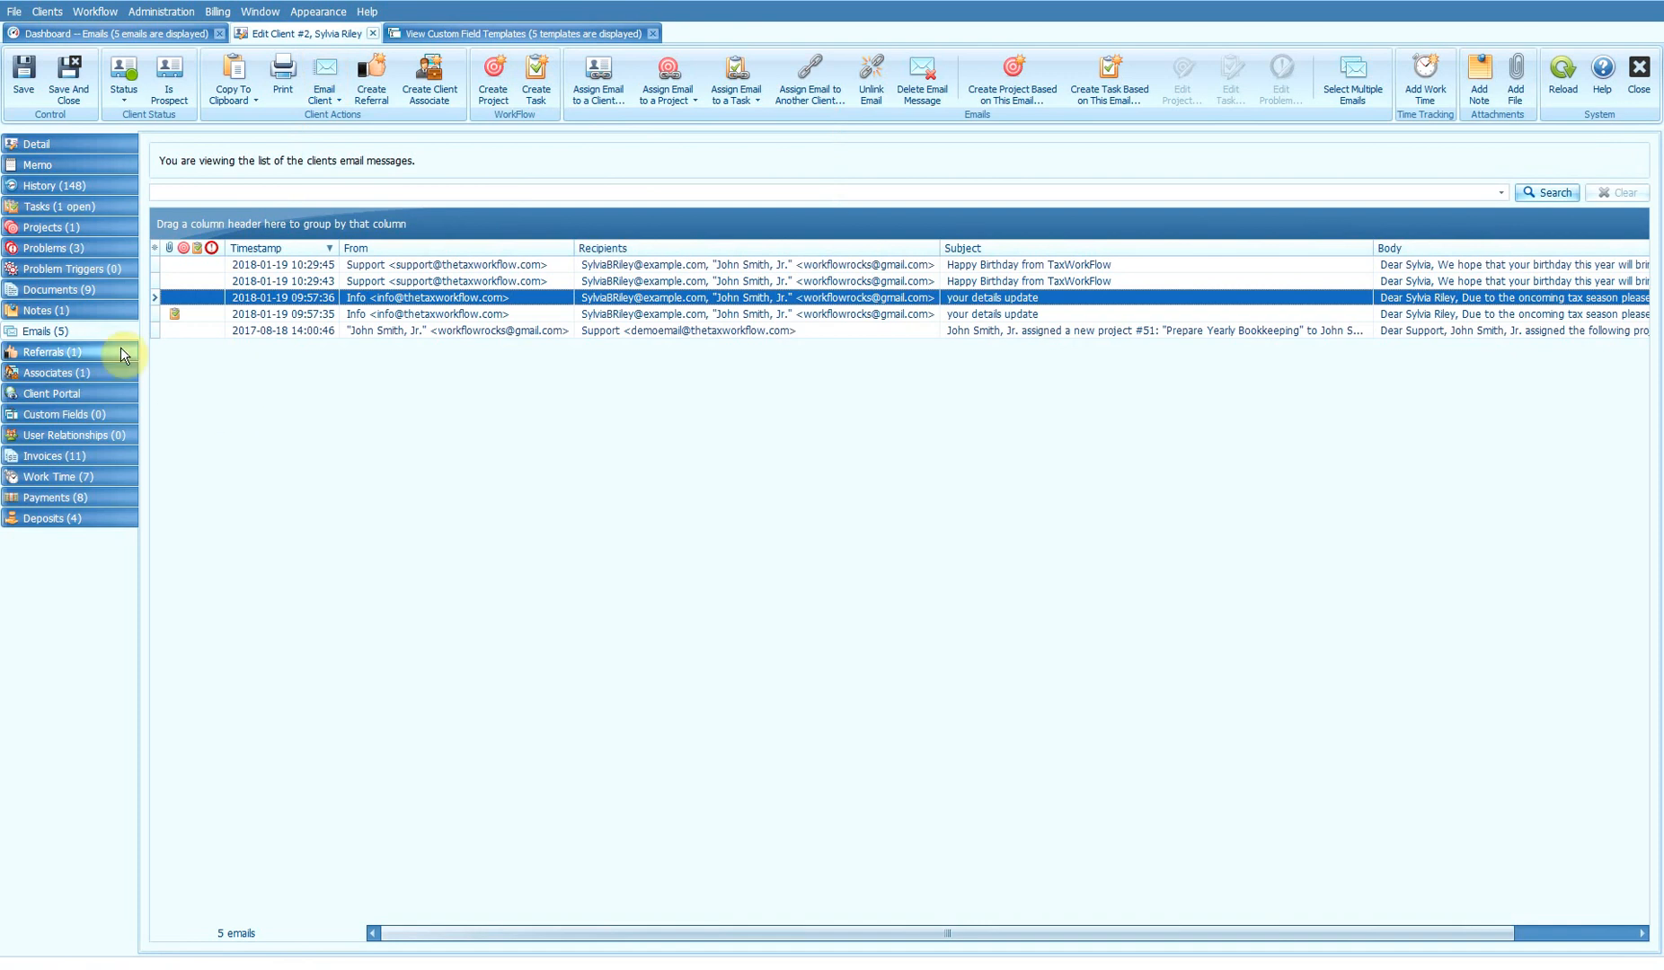
Step: From the client's documents, start an email to the client with the f1040.pdf file in Tax Returns 2012 \ Audit attached
{"action": "left_click", "coordinate": [62, 291]}
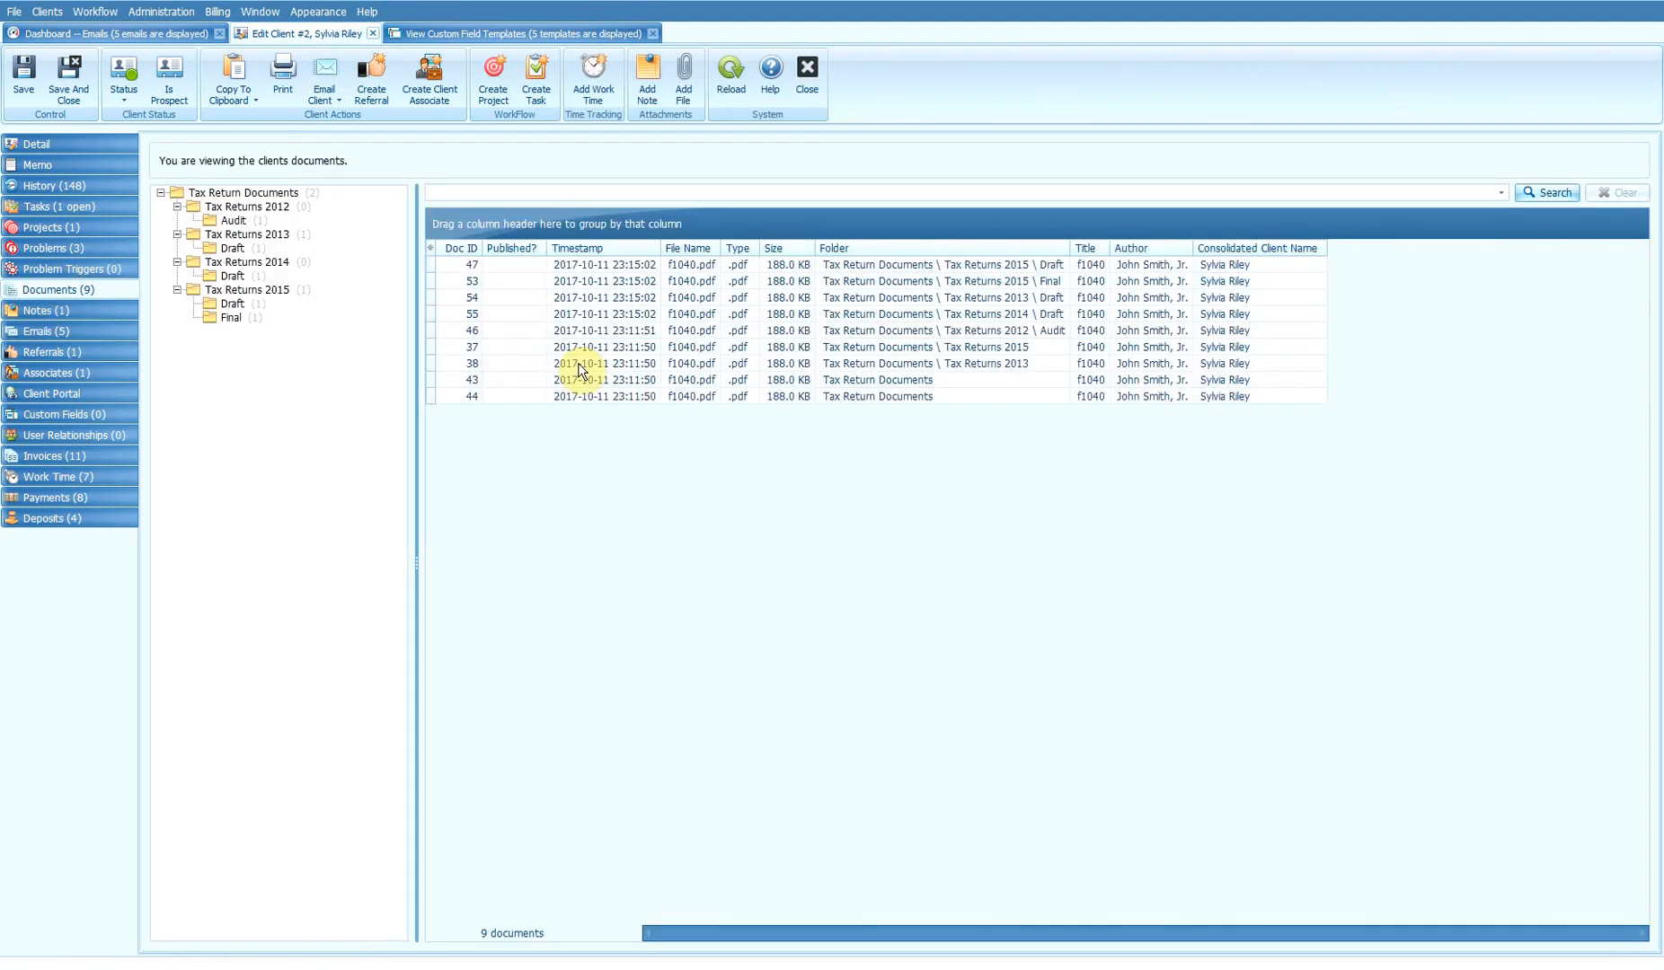
{"action": "left_click", "coordinate": [591, 331]}
{"action": "right_click", "coordinate": [591, 331]}
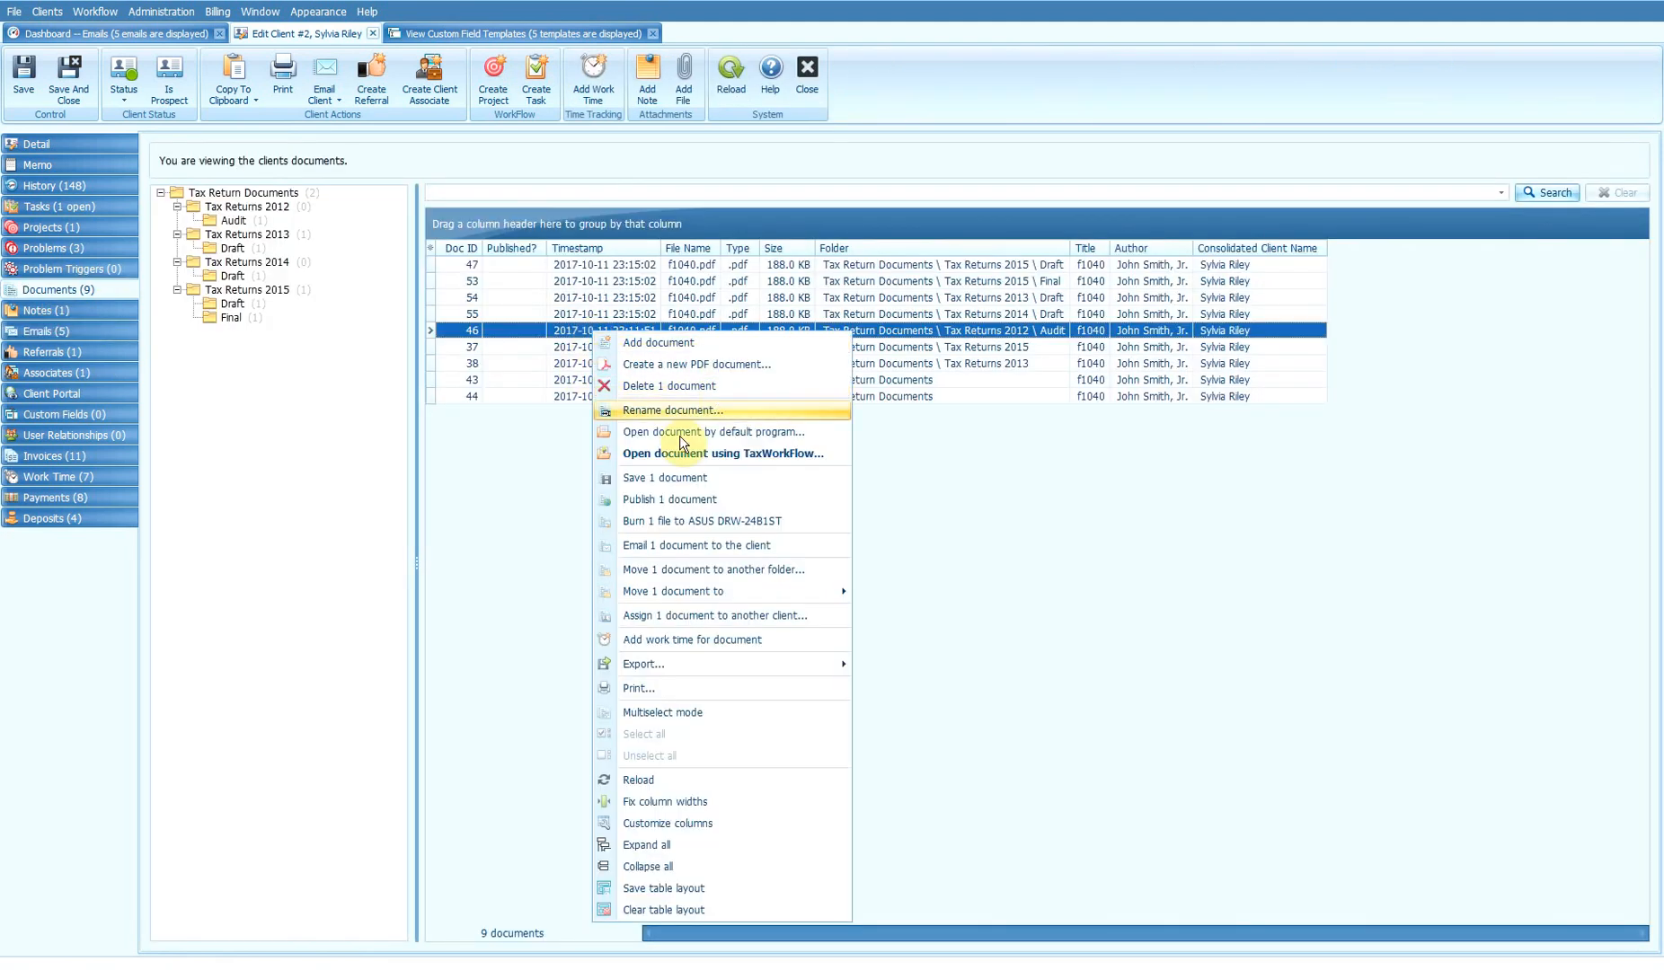
{"action": "left_click", "coordinate": [669, 548]}
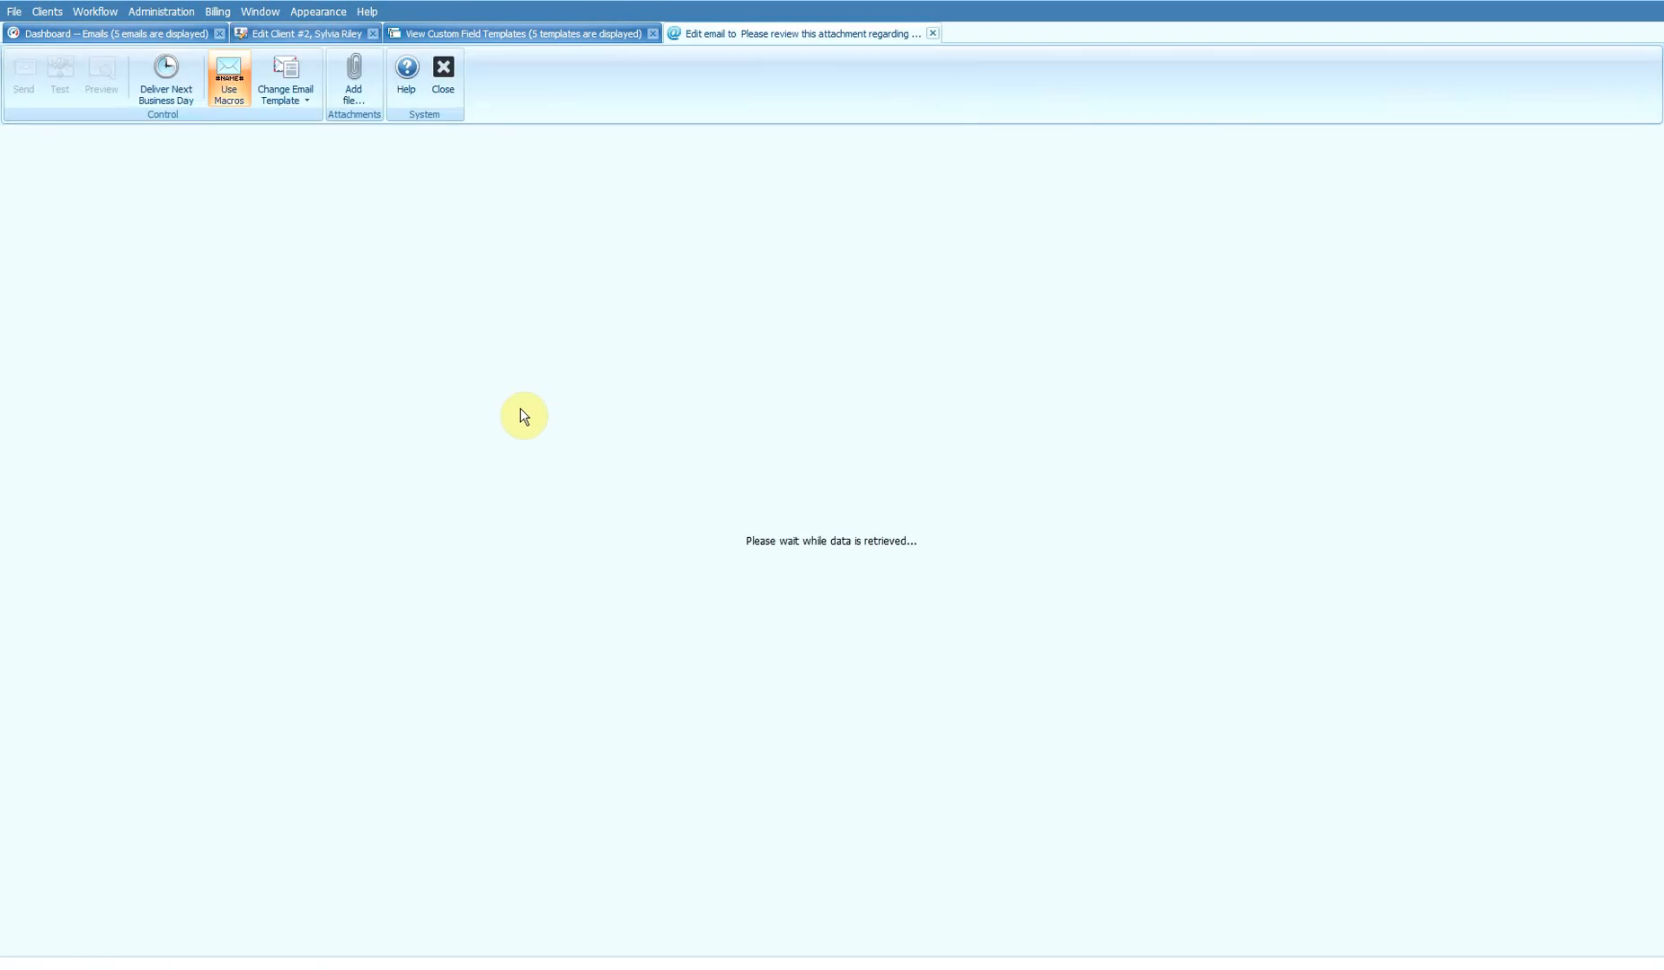
Step: Review the draft email's message body and its f1040.pdf attachment, and leave it without sending
{"action": "left_click_drag", "start_coordinate": [586, 680], "coordinate": [3, 466]}
{"action": "left_click", "coordinate": [223, 508]}
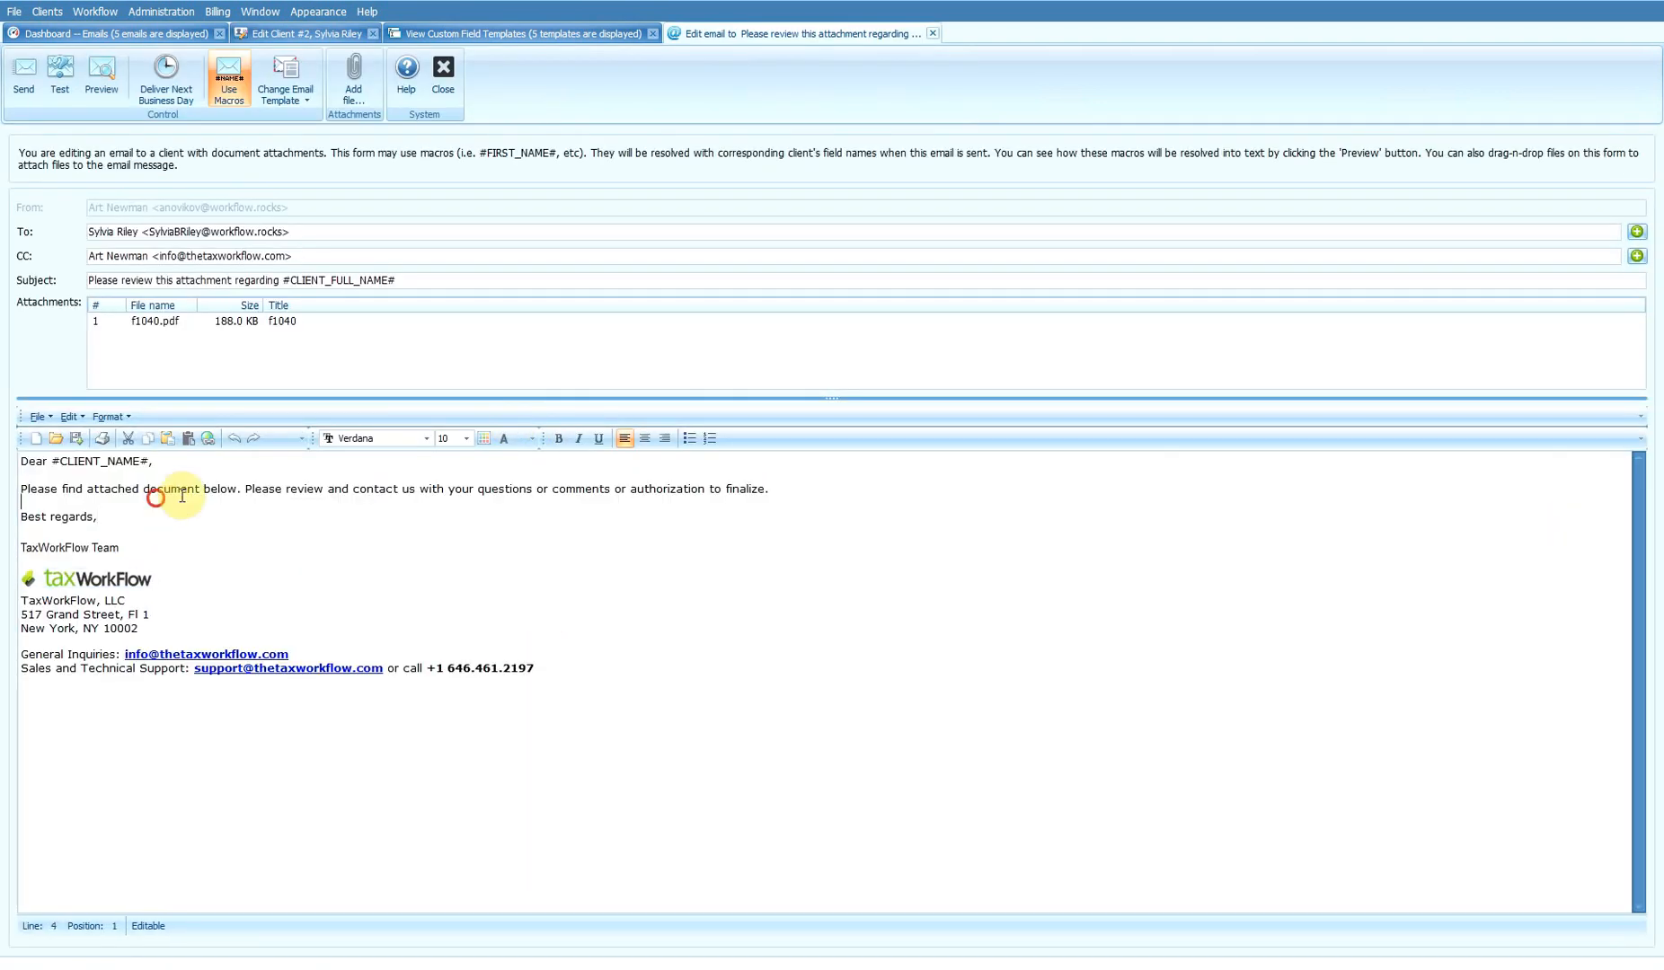
{"action": "left_click", "coordinate": [173, 333]}
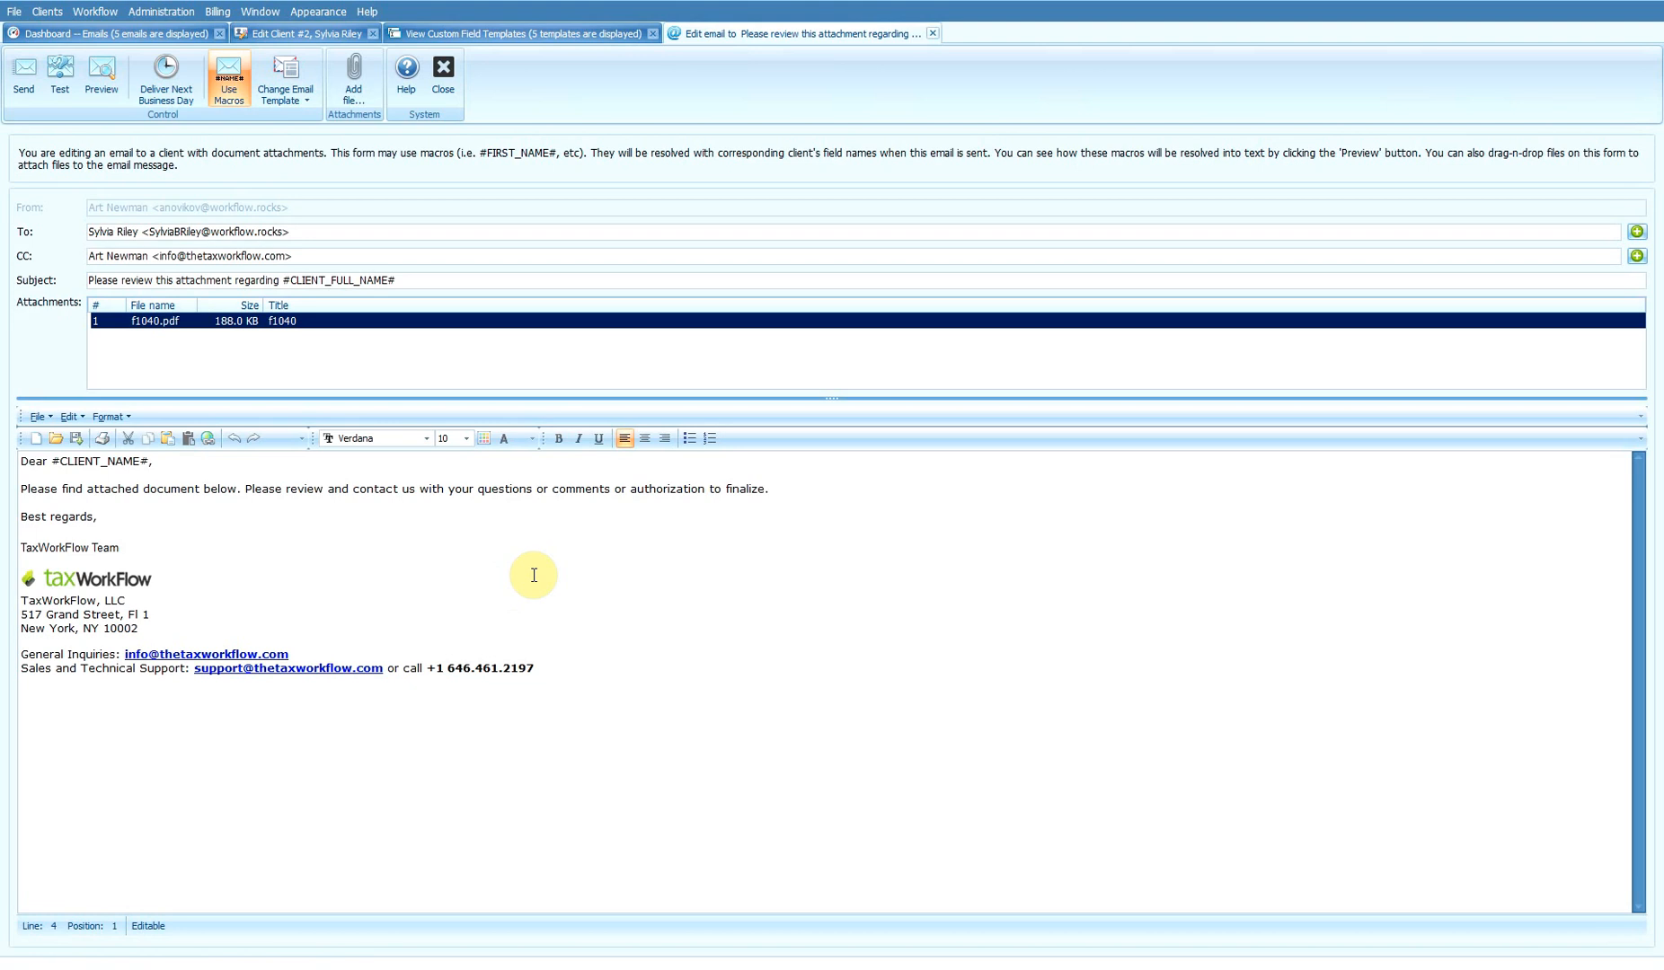
{"action": "key", "text": "Escape"}
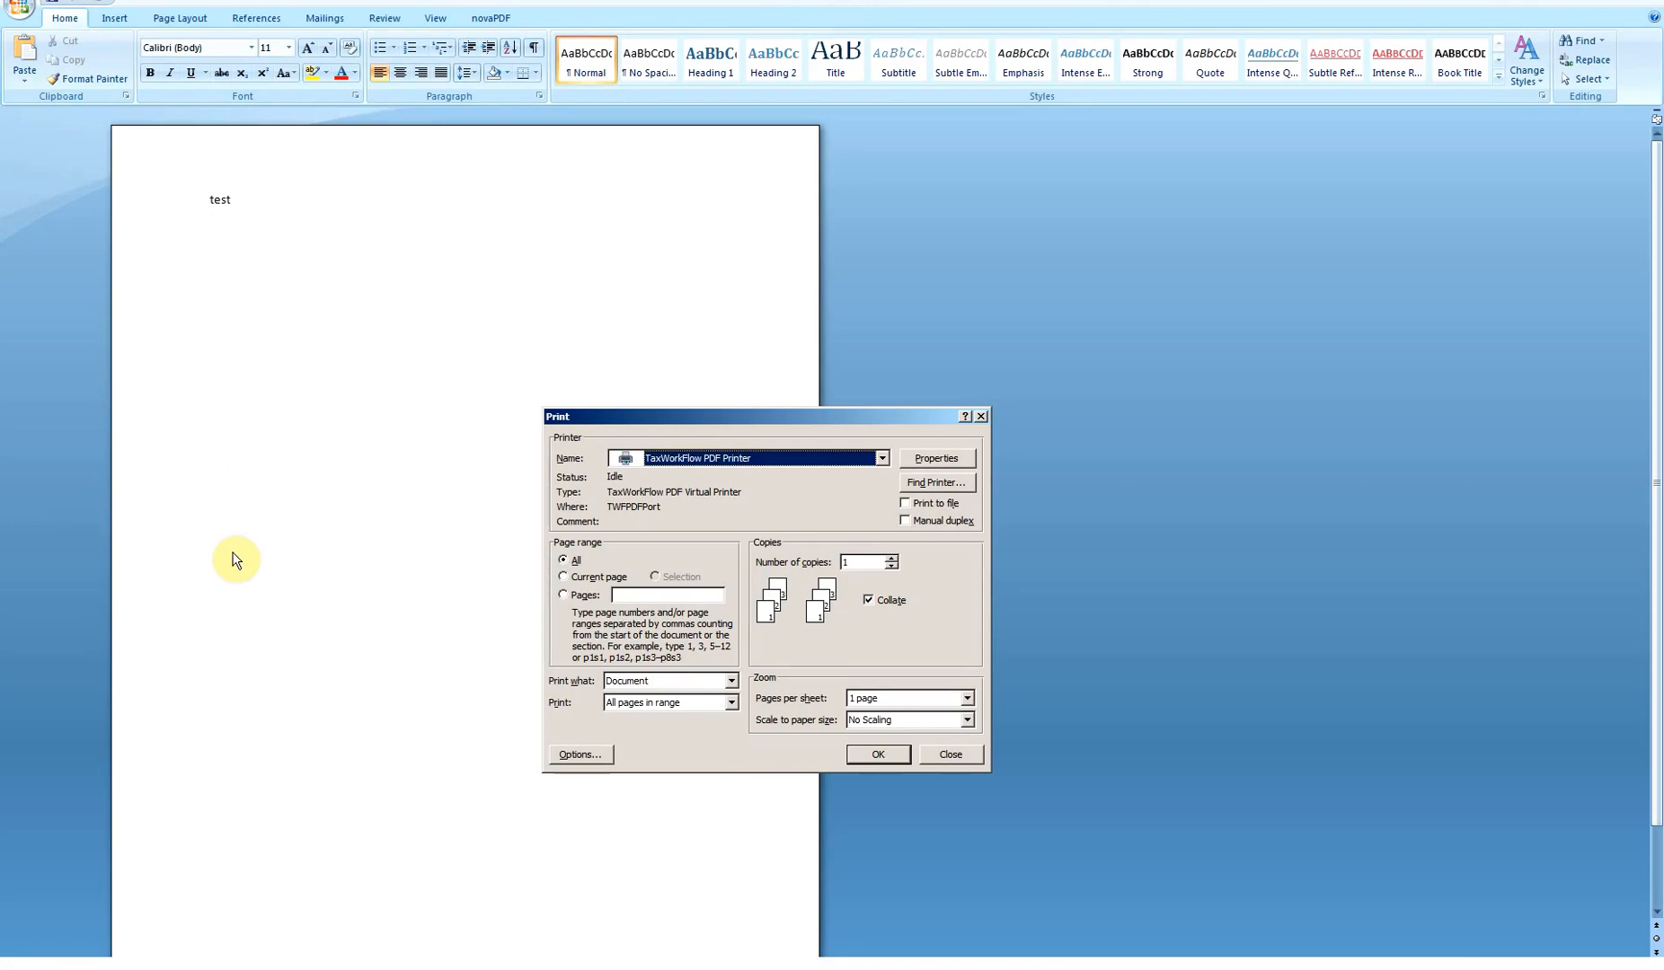
Step: Print the Word document to the TaxWorkFlow PDF Printer, choosing the Tax Returns 2016 Final folder and the second listed client
{"action": "left_click", "coordinate": [878, 754]}
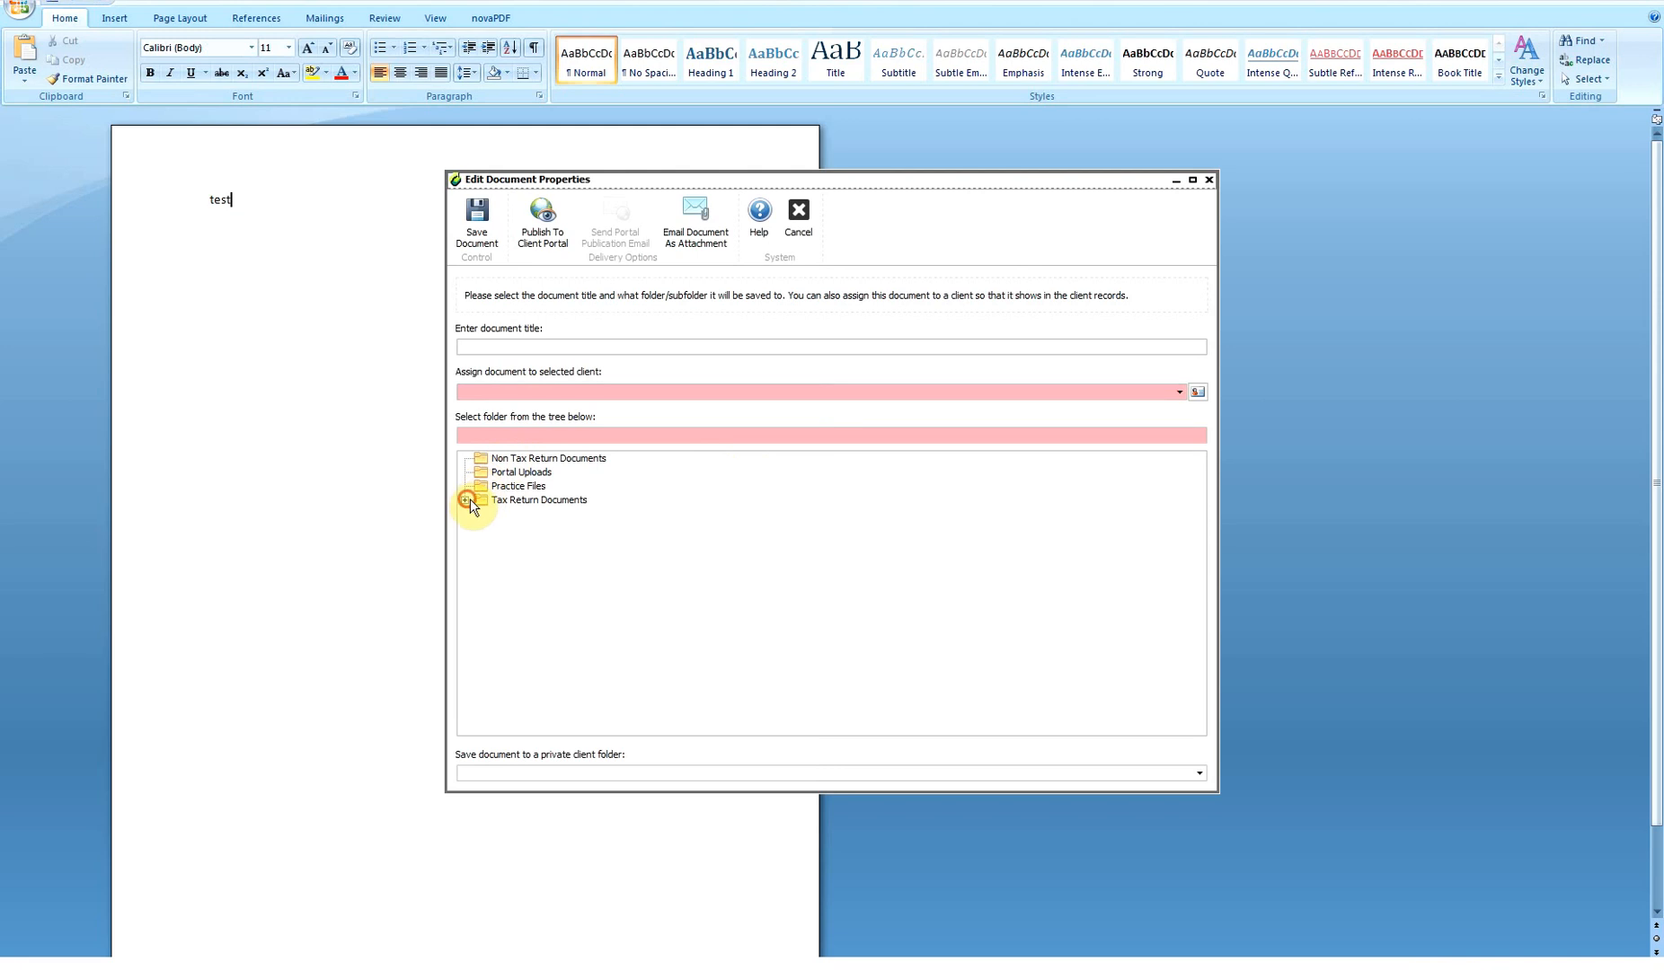
{"action": "left_click", "coordinate": [464, 500]}
{"action": "left_click", "coordinate": [481, 570]}
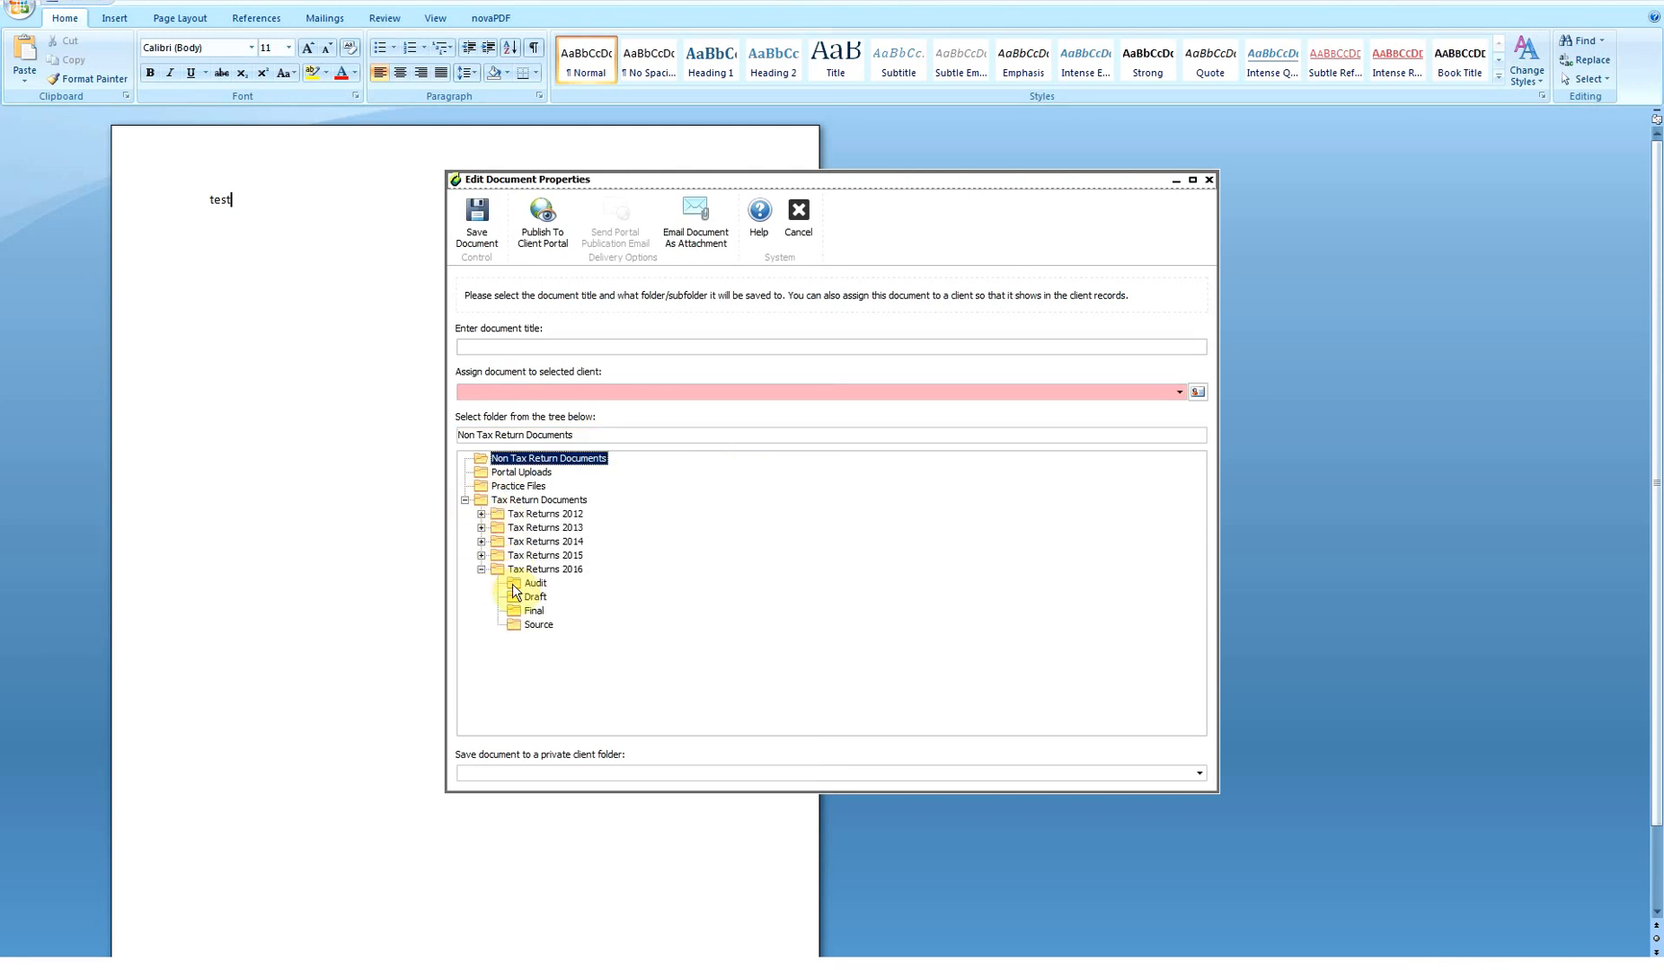
{"action": "left_click", "coordinate": [534, 611]}
{"action": "left_click", "coordinate": [551, 392]}
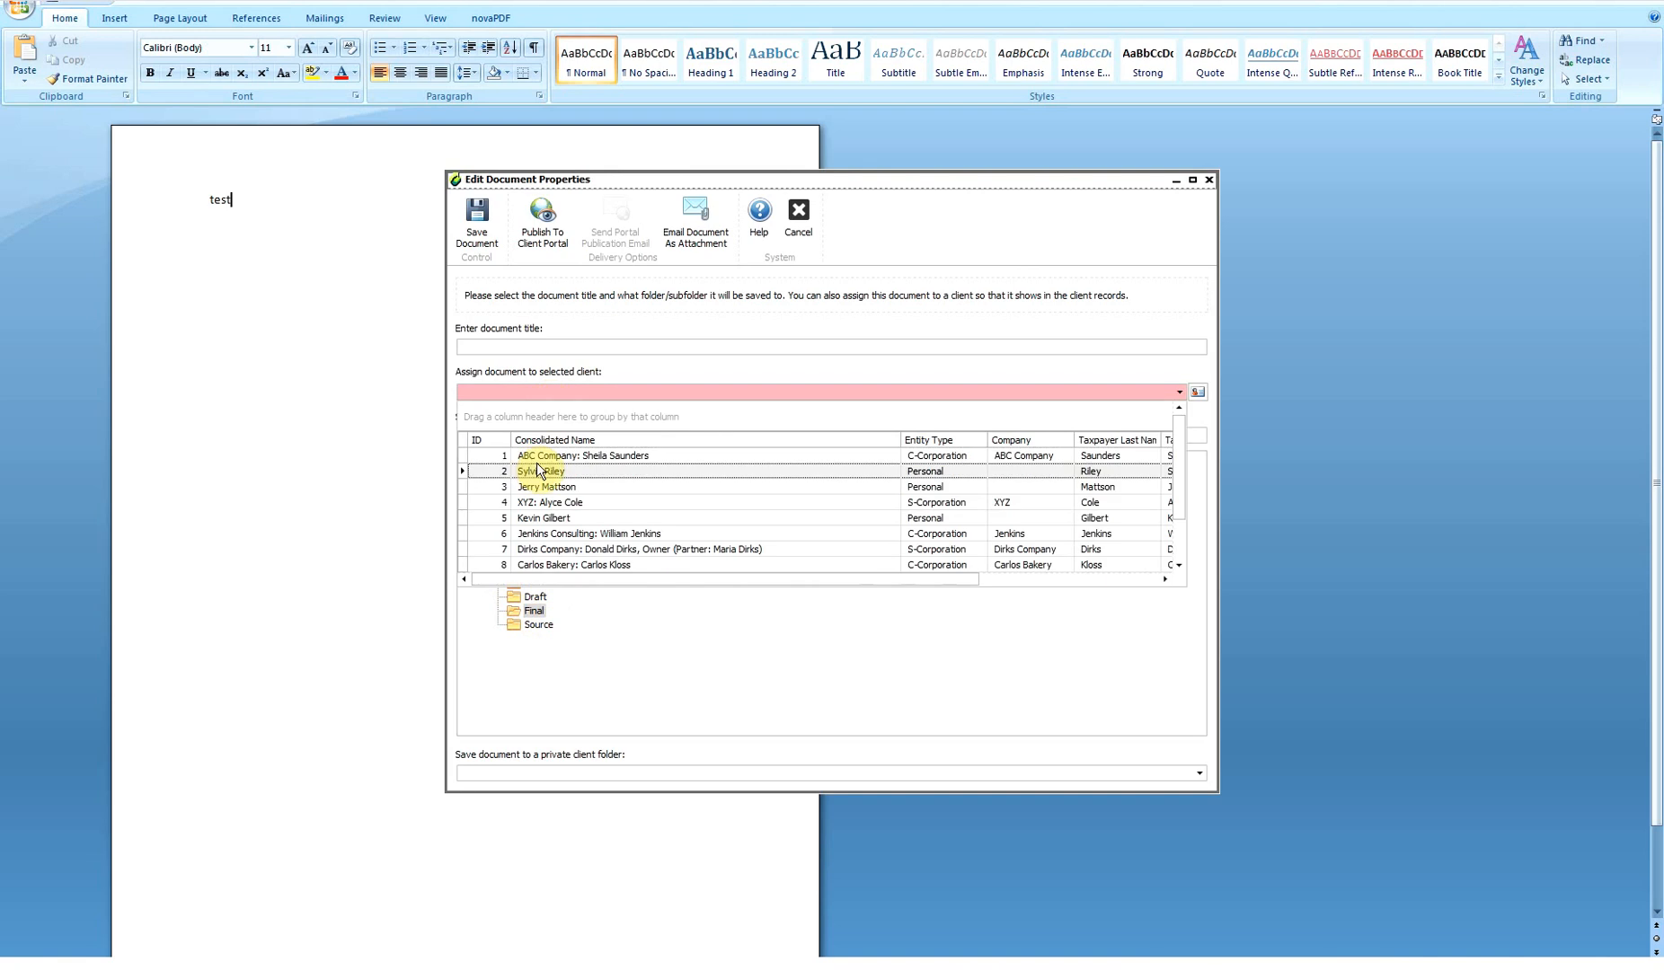
{"action": "left_click", "coordinate": [539, 472]}
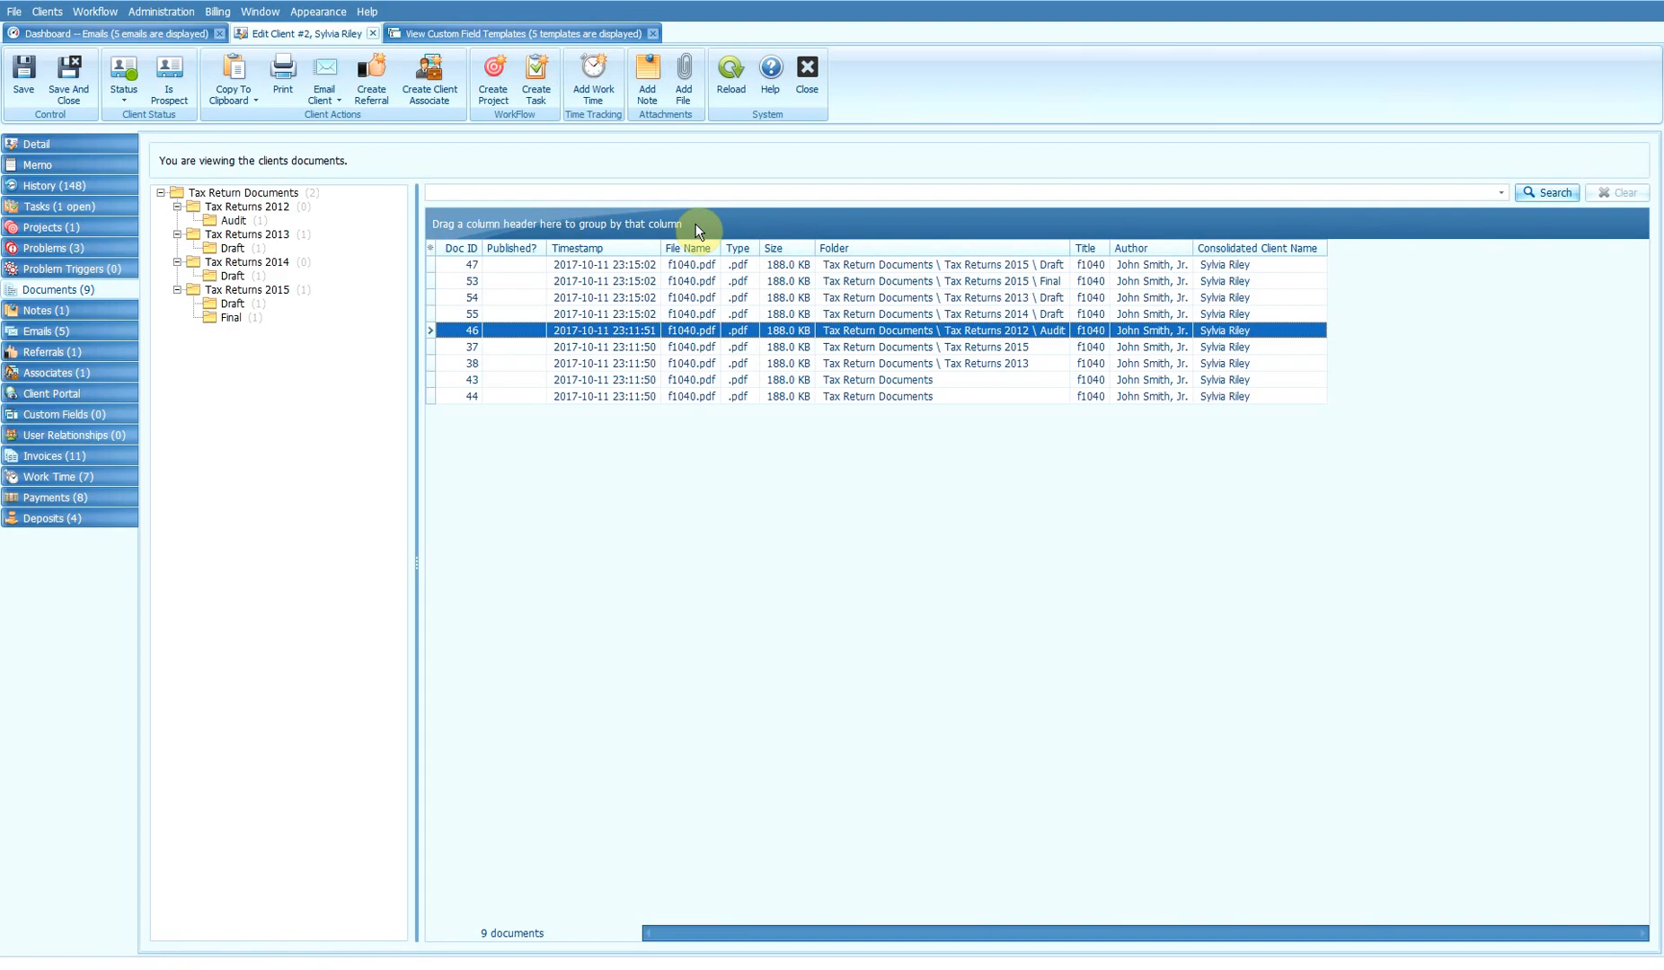
Step: Create a new PDF document from the client's documents and add the images f1040_1.jpg and f1040_2.jpg to it
{"action": "right_click", "coordinate": [686, 282]}
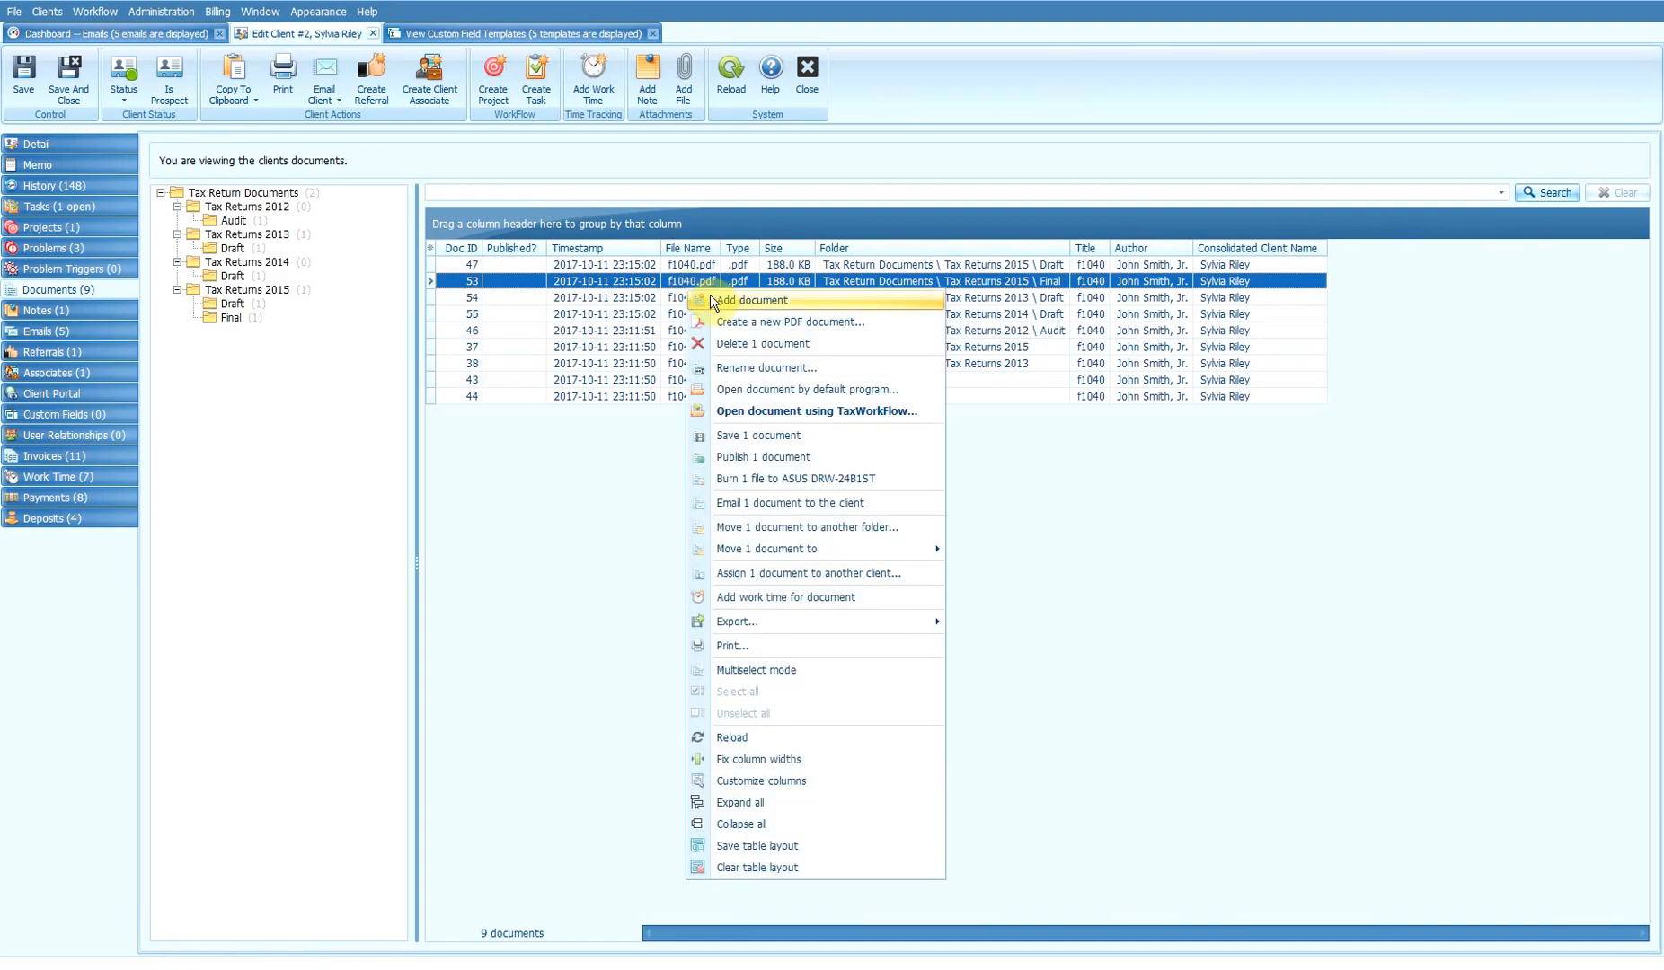
{"action": "left_click", "coordinate": [741, 322]}
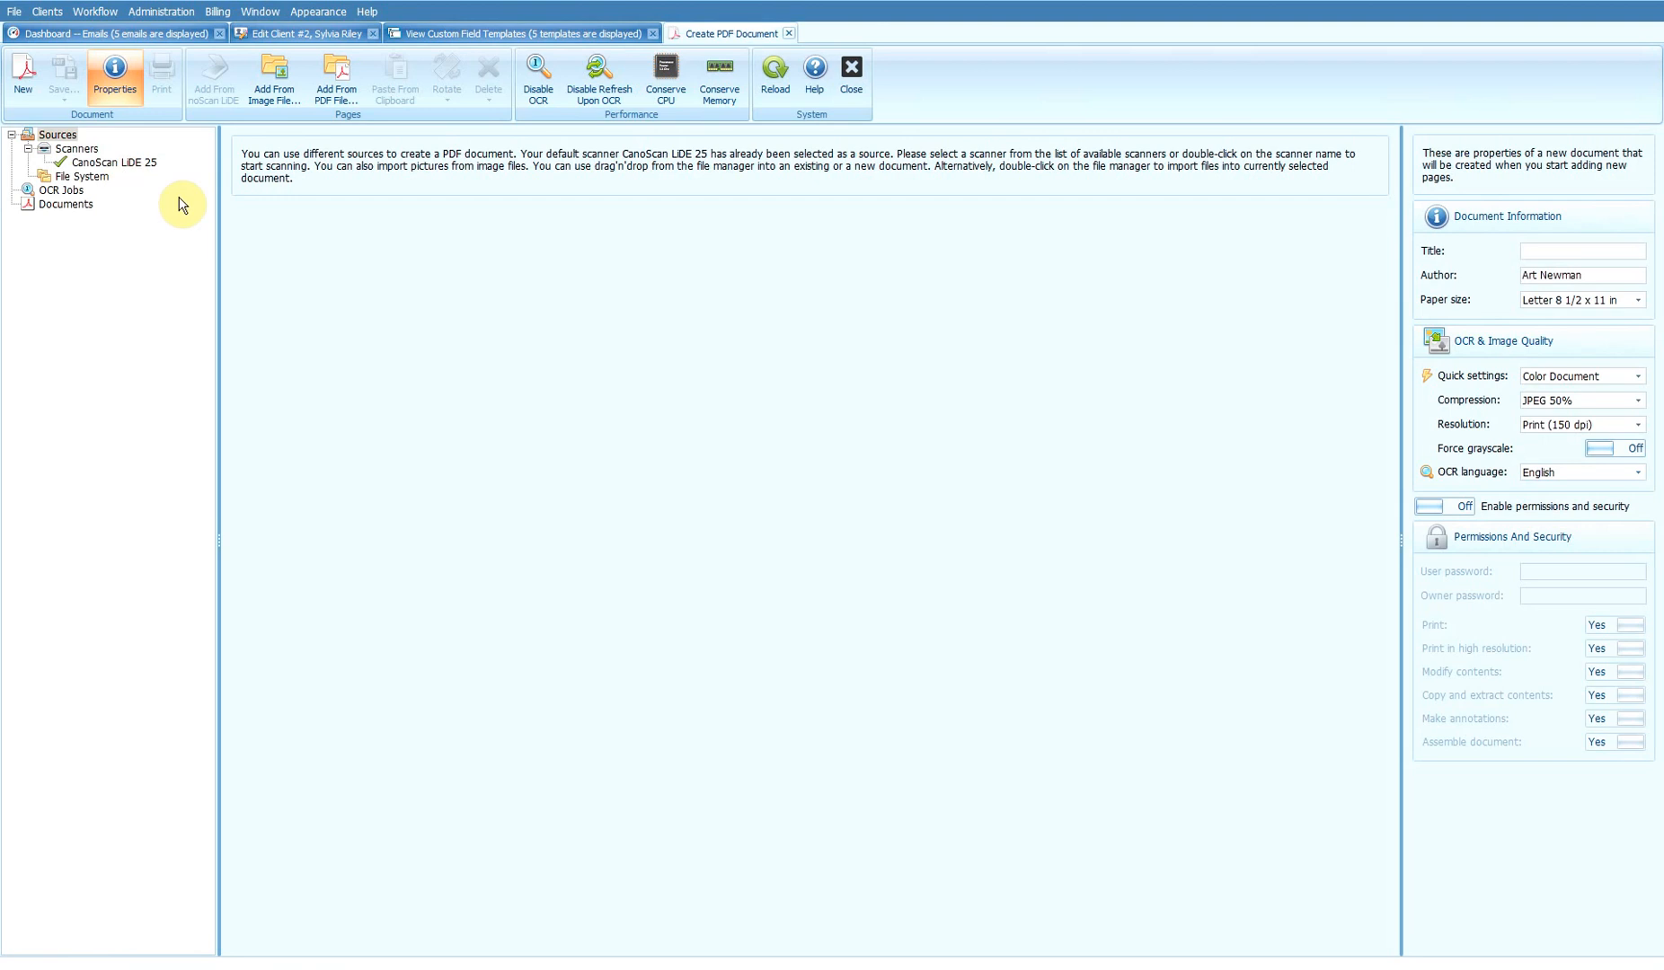
{"action": "left_click", "coordinate": [270, 116]}
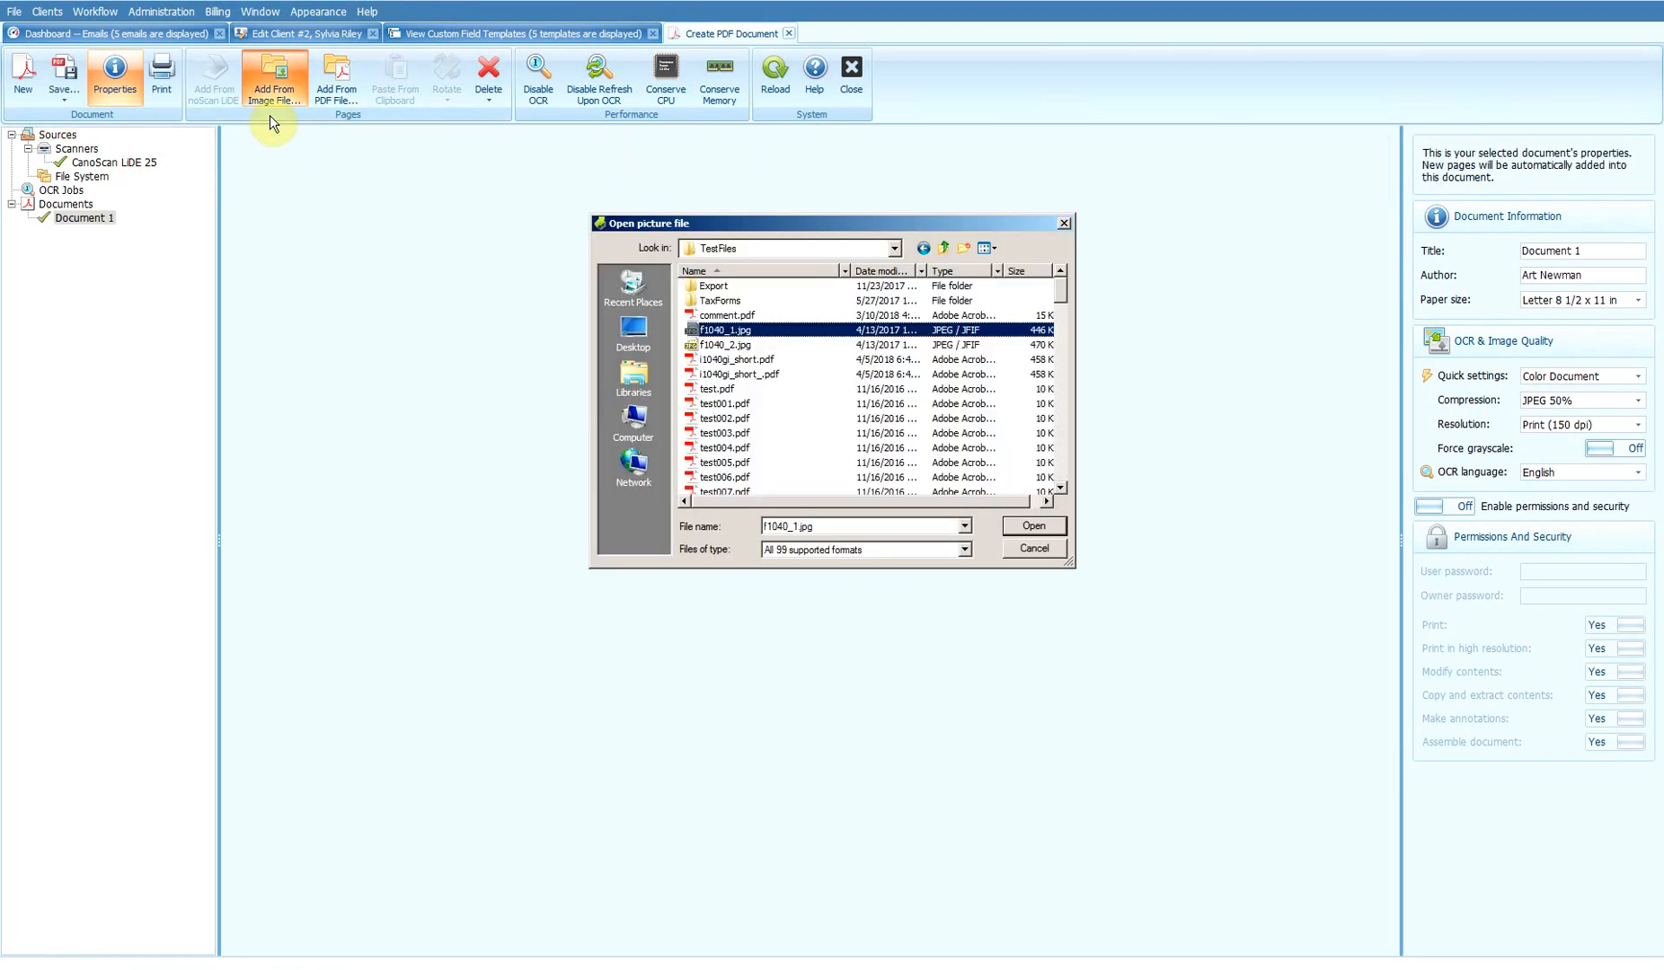
{"action": "left_click", "coordinate": [773, 344], "text": "ctrl"}
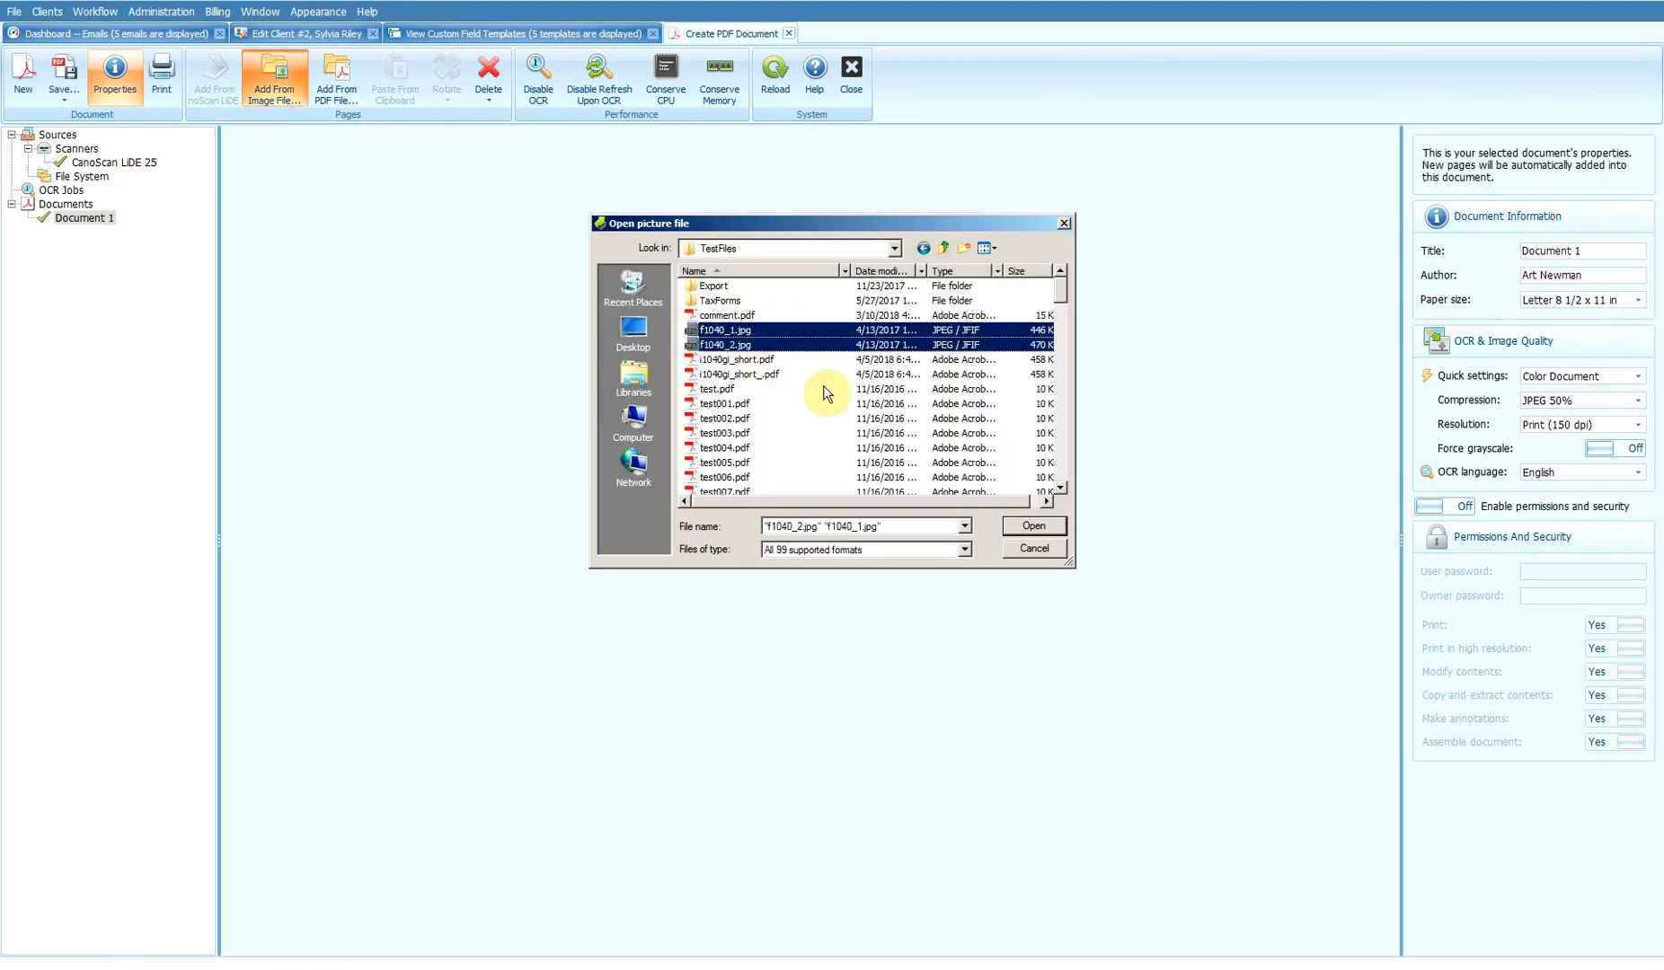
{"action": "left_click", "coordinate": [802, 550]}
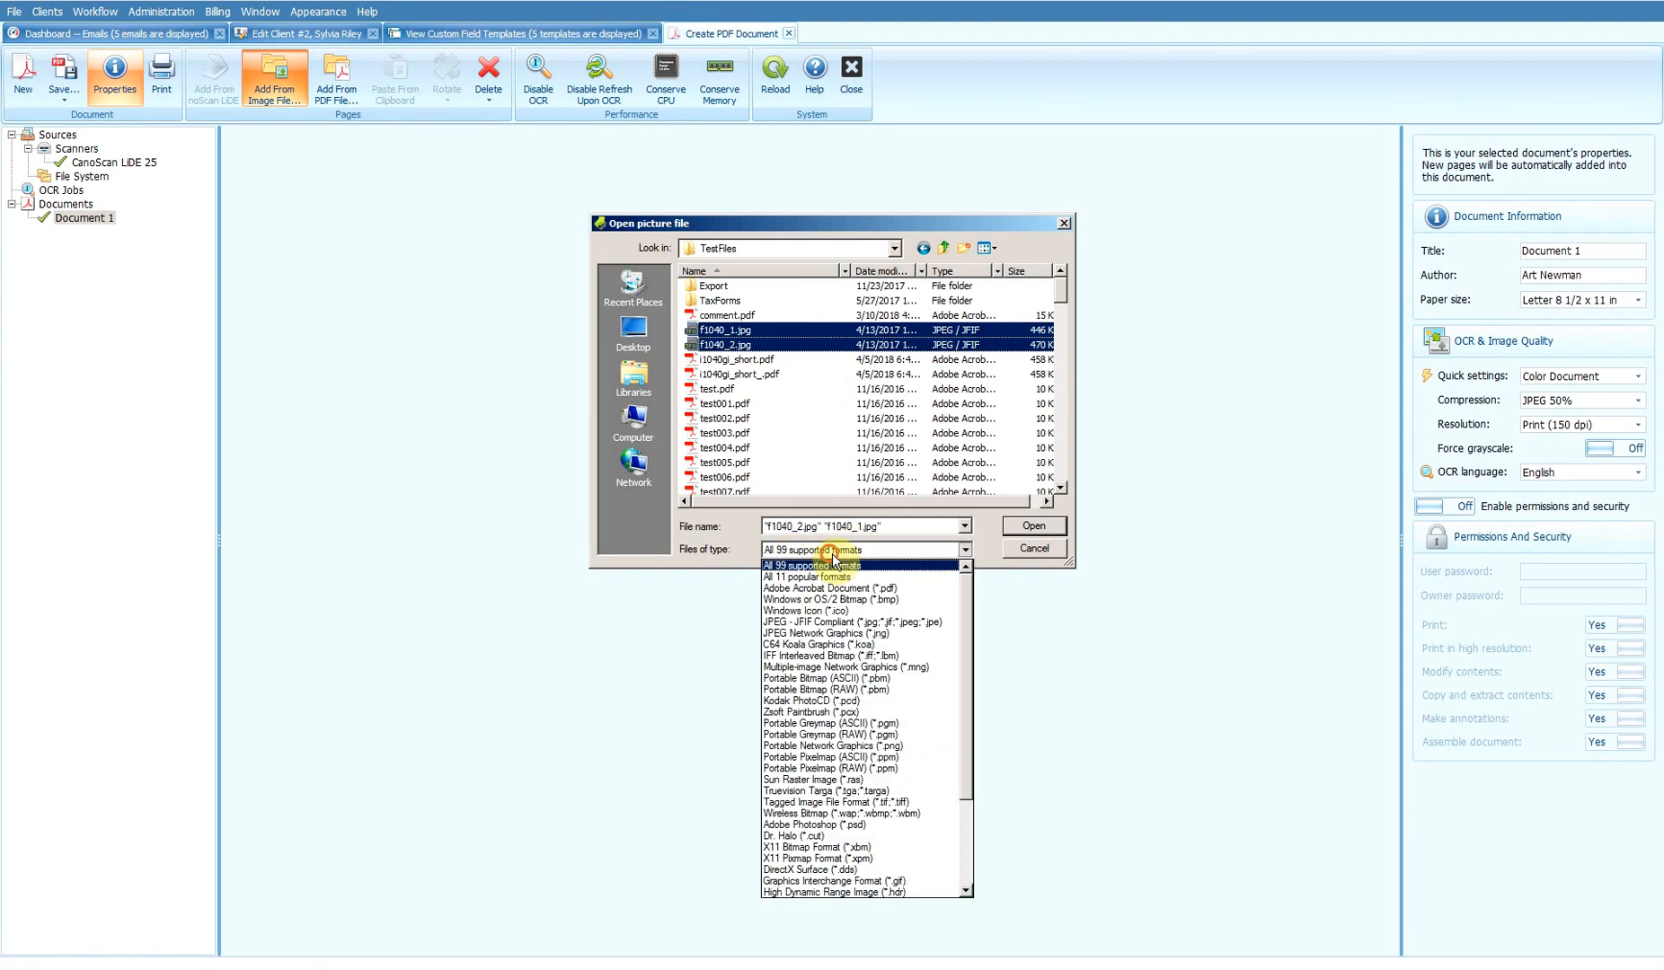
{"action": "left_click", "coordinate": [1029, 530]}
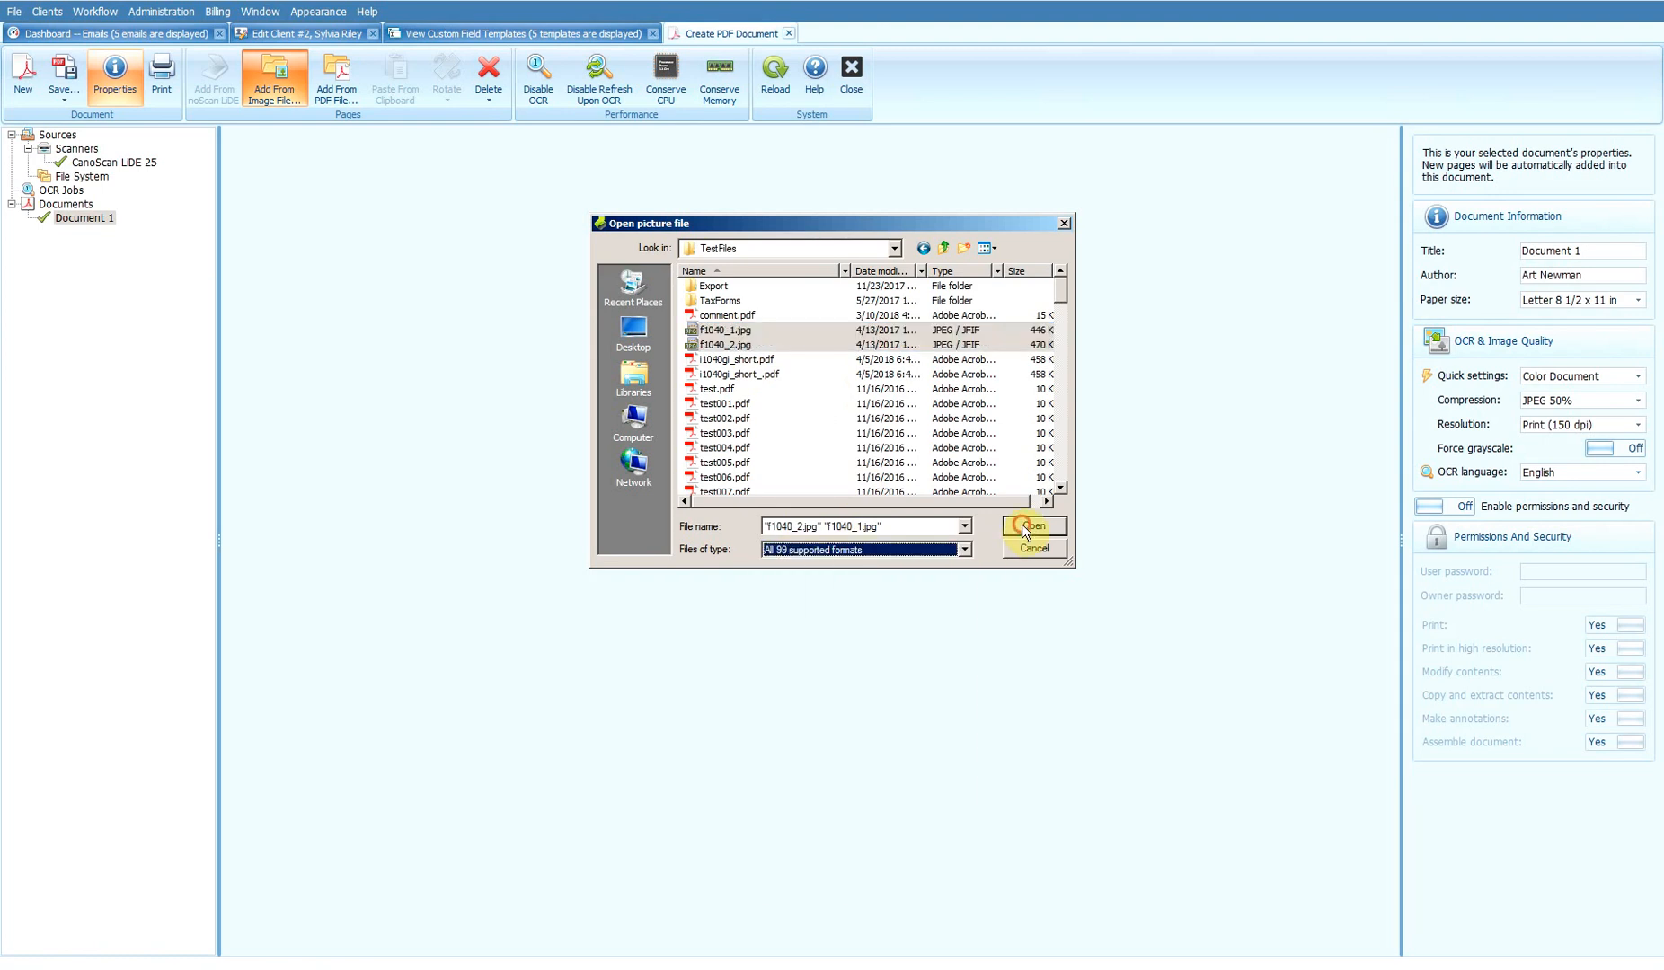
{"action": "left_click", "coordinate": [1028, 530]}
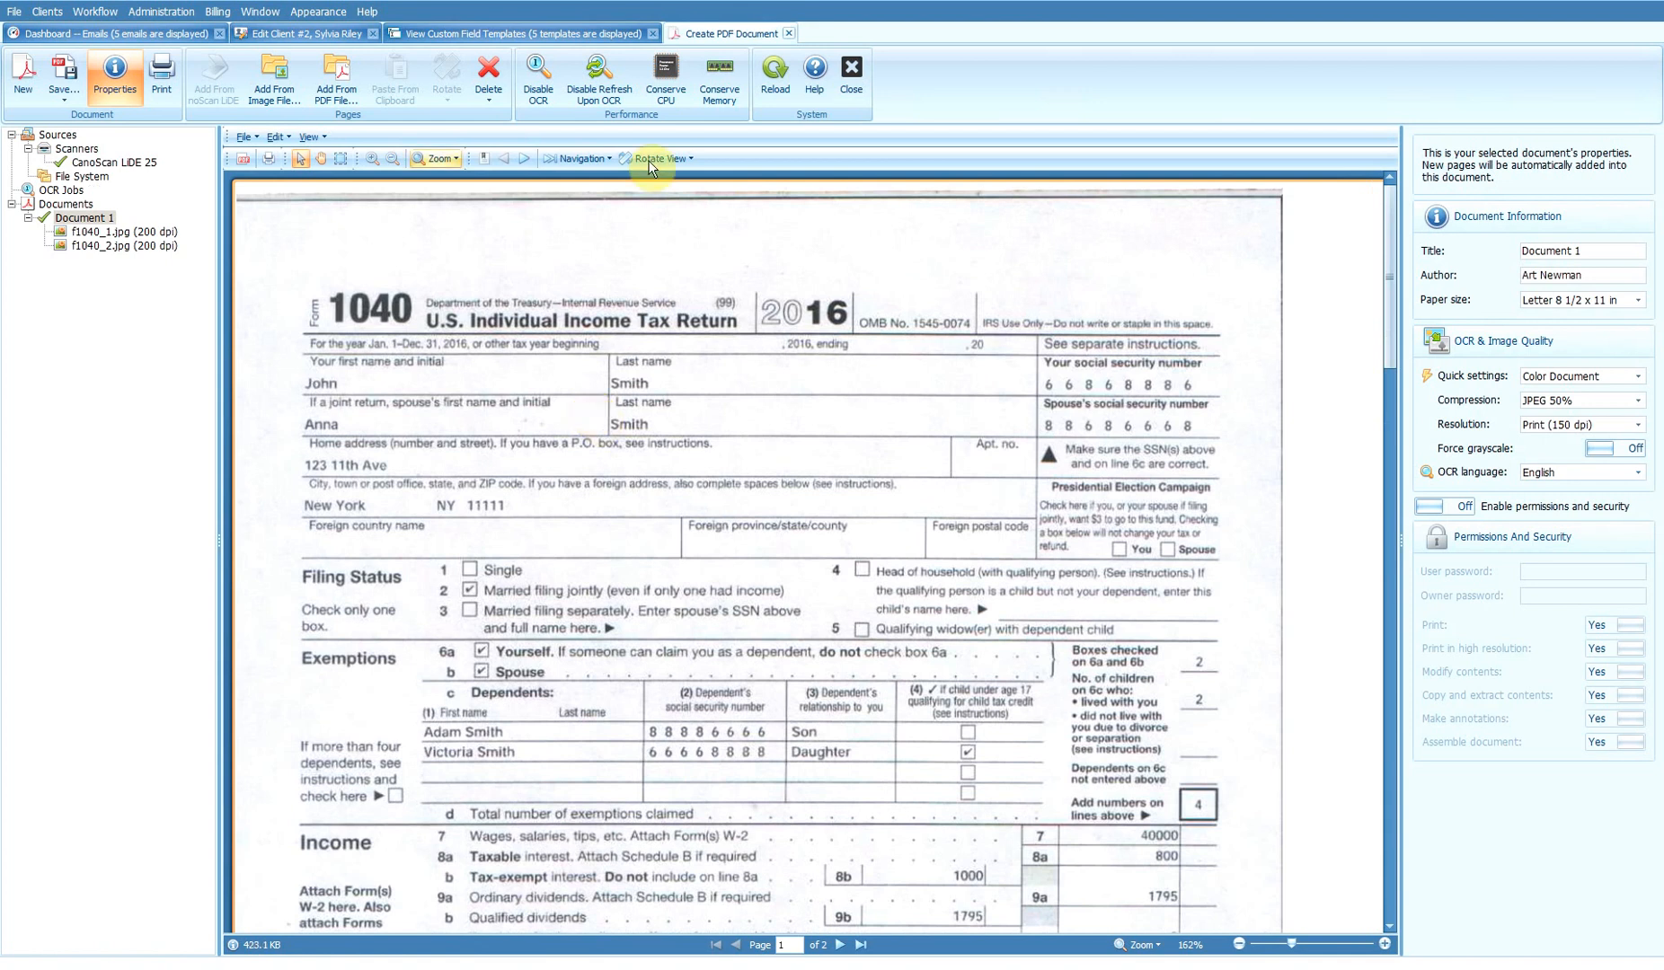
Step: Add the pages of i1040gi_short.pdf to Document 1 and select its second added page
{"action": "left_click", "coordinate": [274, 90]}
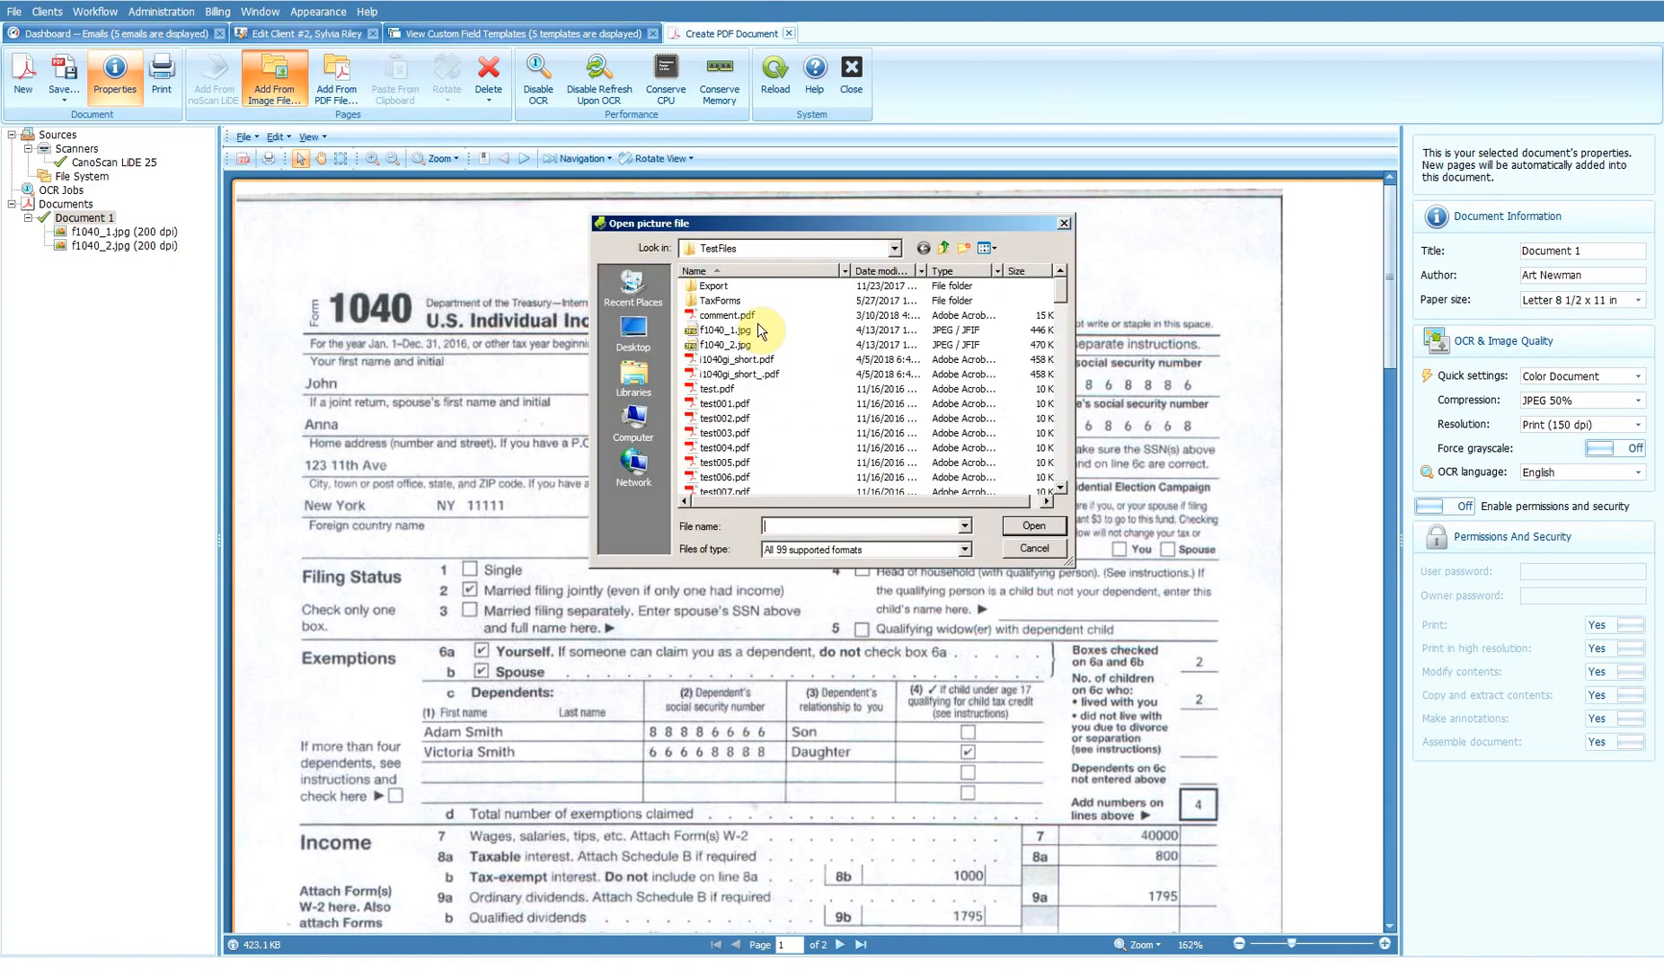
{"action": "left_click", "coordinate": [746, 359]}
{"action": "left_click", "coordinate": [1031, 525]}
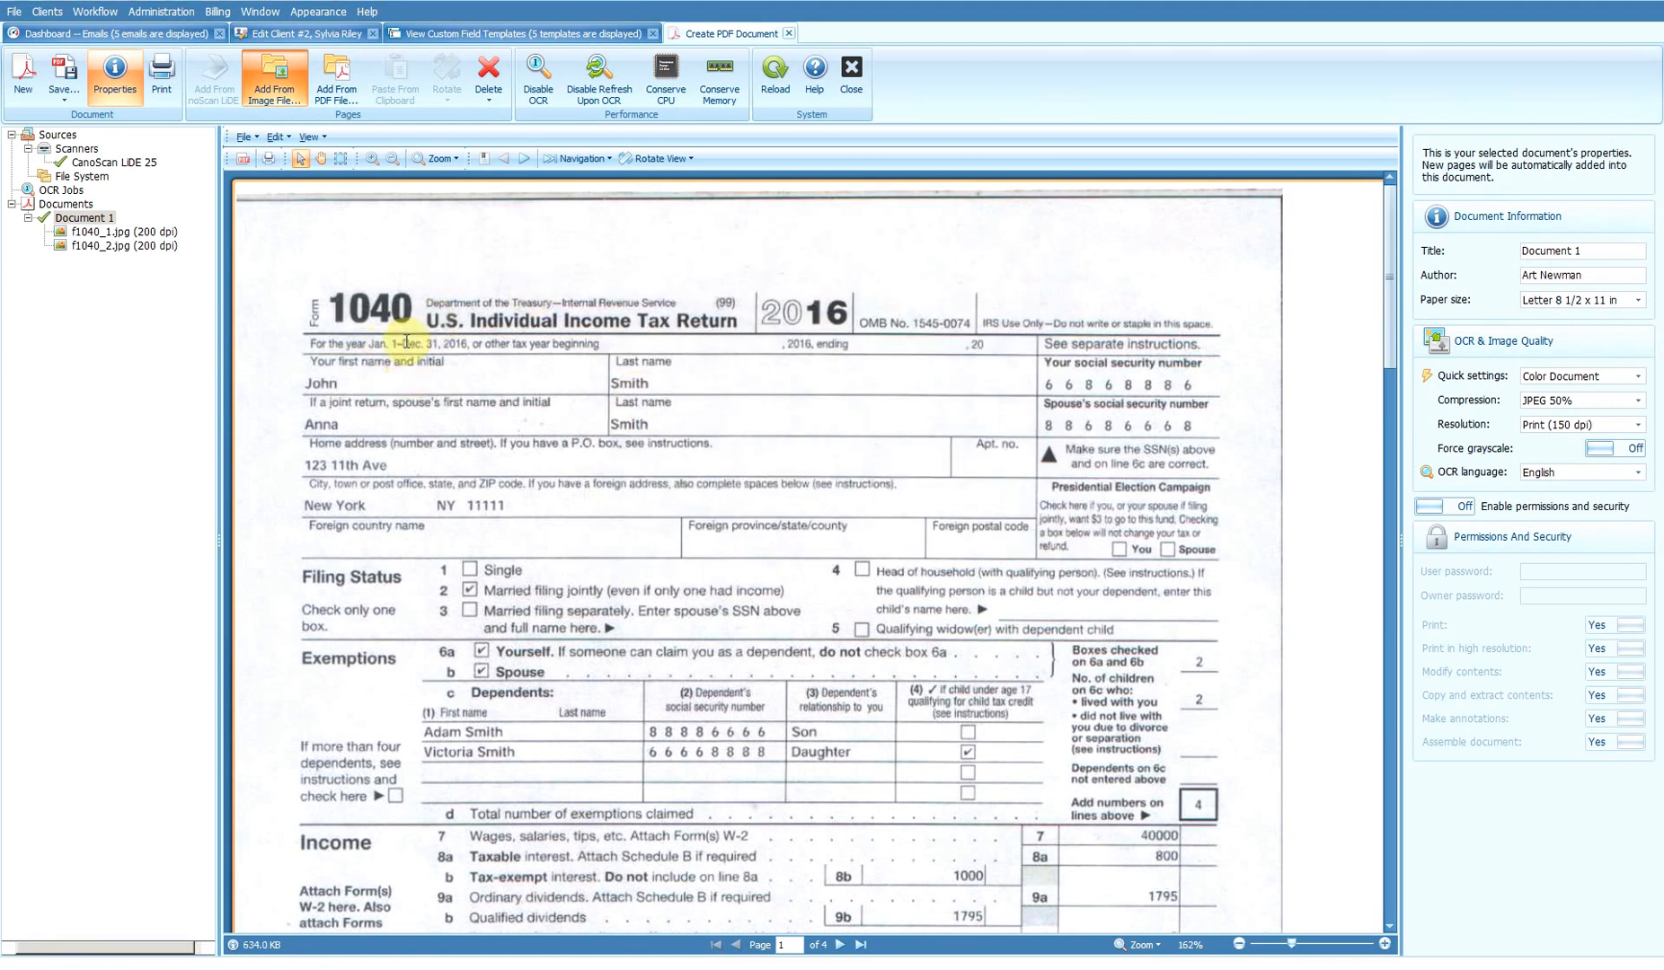
{"action": "left_click", "coordinate": [166, 274]}
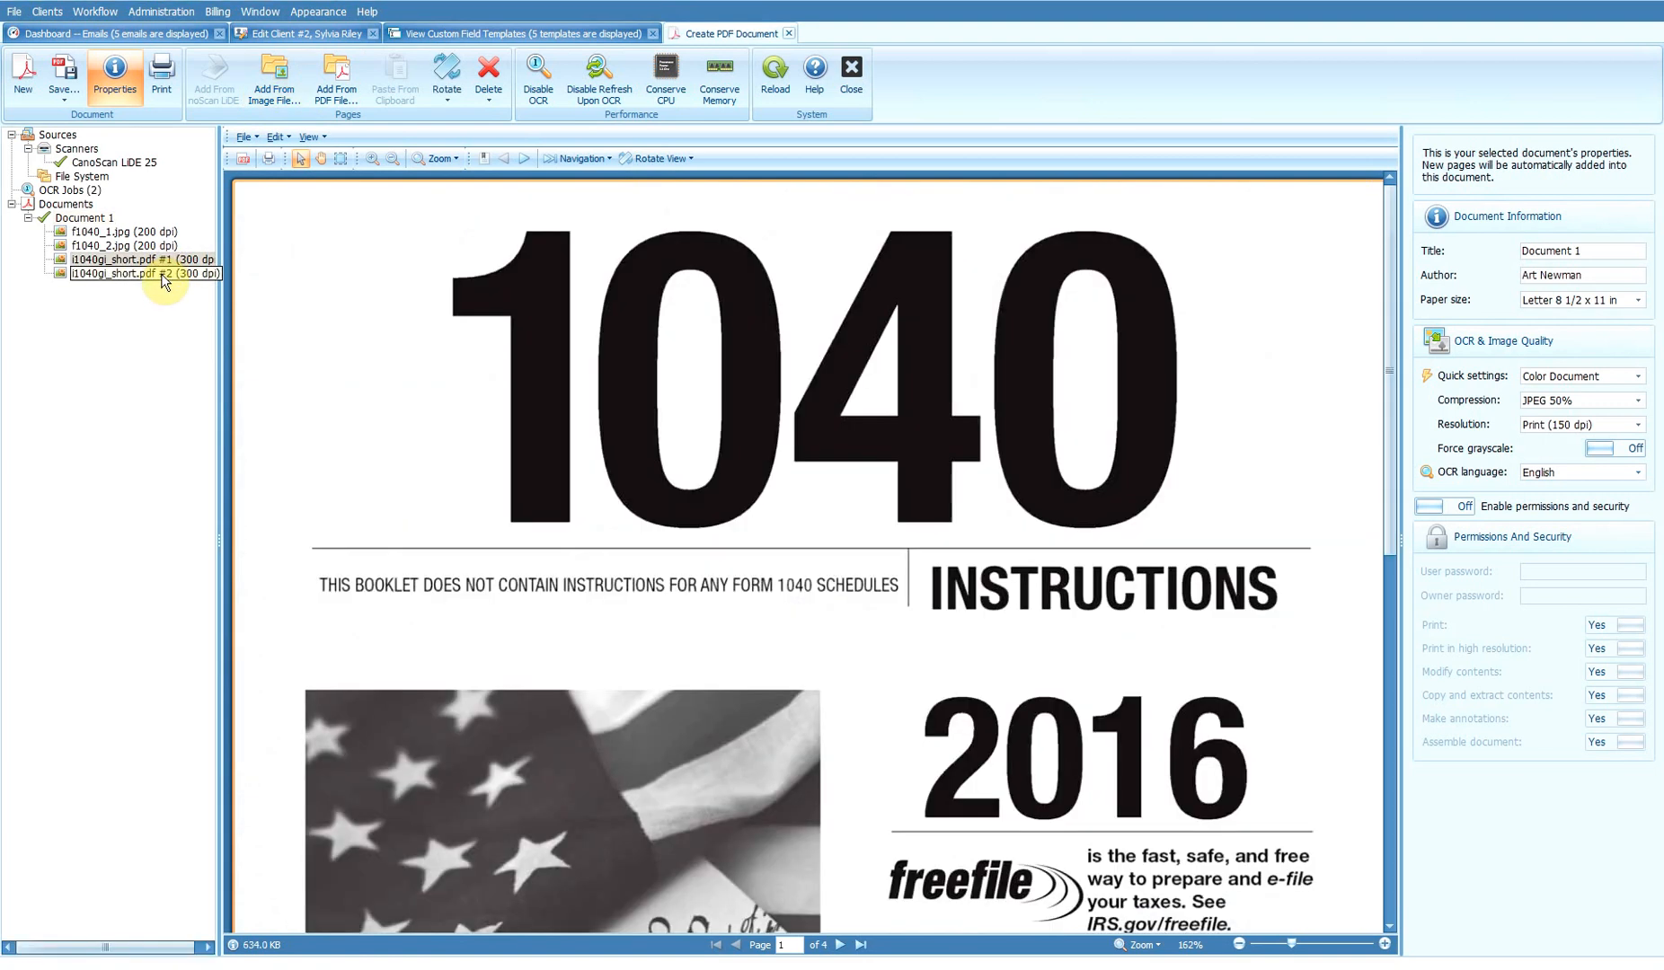
Step: Create a second PDF document and move the f1040_1.jpg and f1040_2.jpg pages from Document 1 into it
{"action": "left_click", "coordinate": [23, 77]}
{"action": "left_click", "coordinate": [108, 218]}
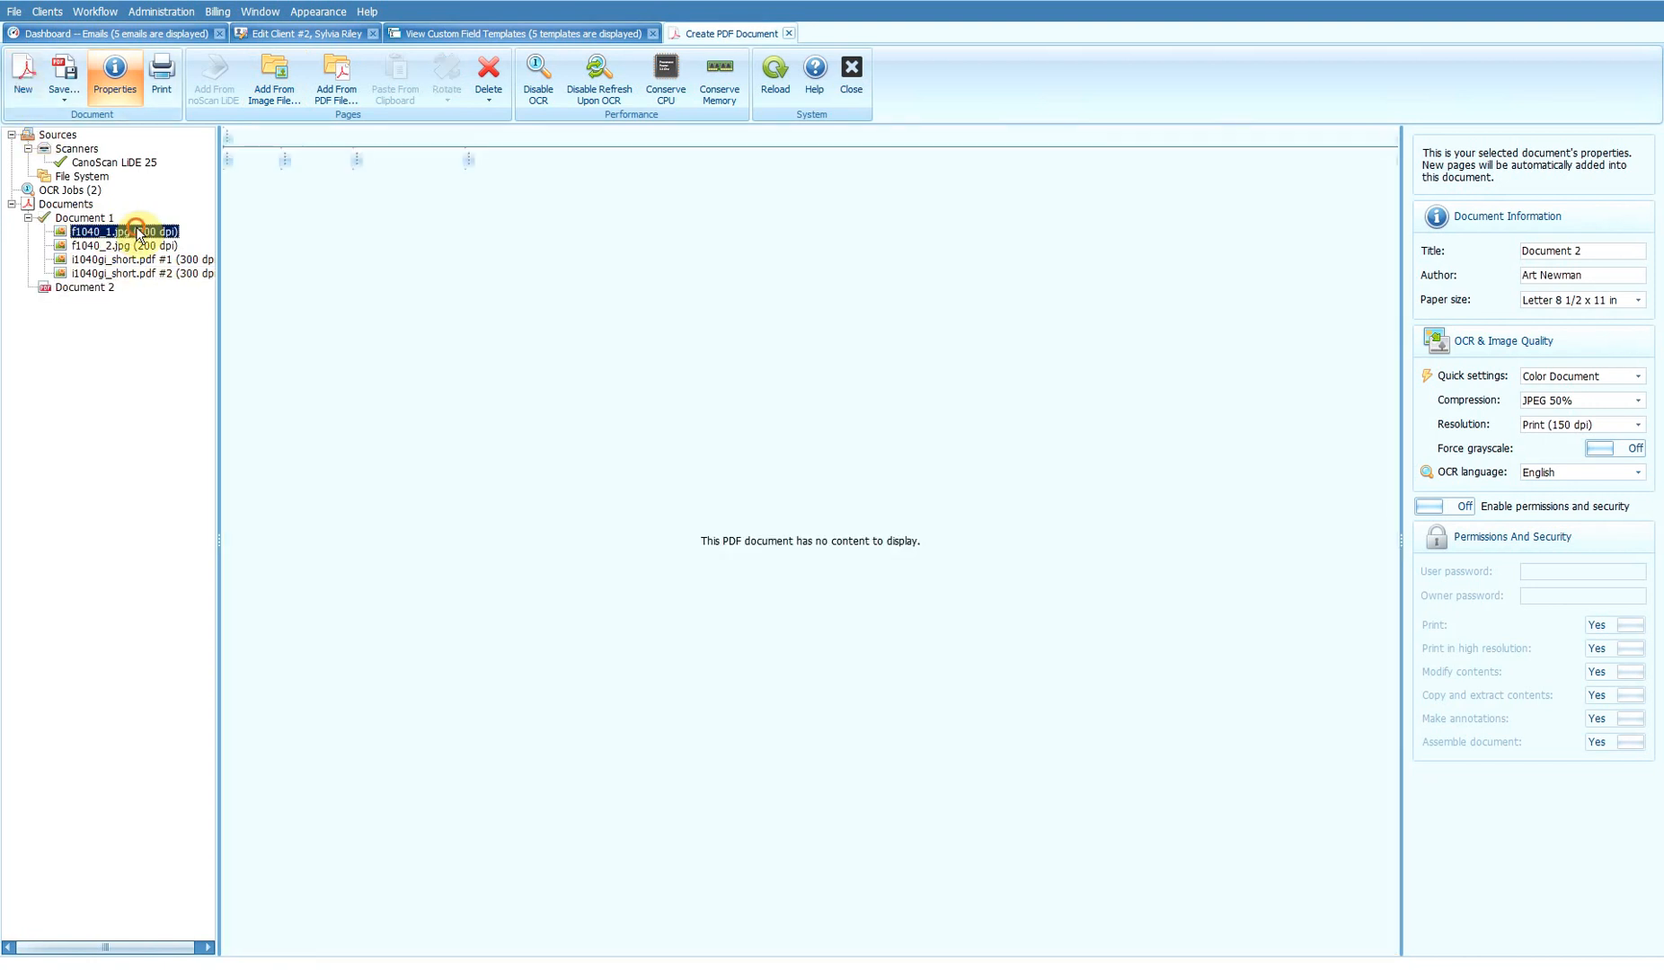
{"action": "left_click", "coordinate": [83, 290]}
{"action": "left_click_drag", "start_coordinate": [82, 296], "coordinate": [87, 279]}
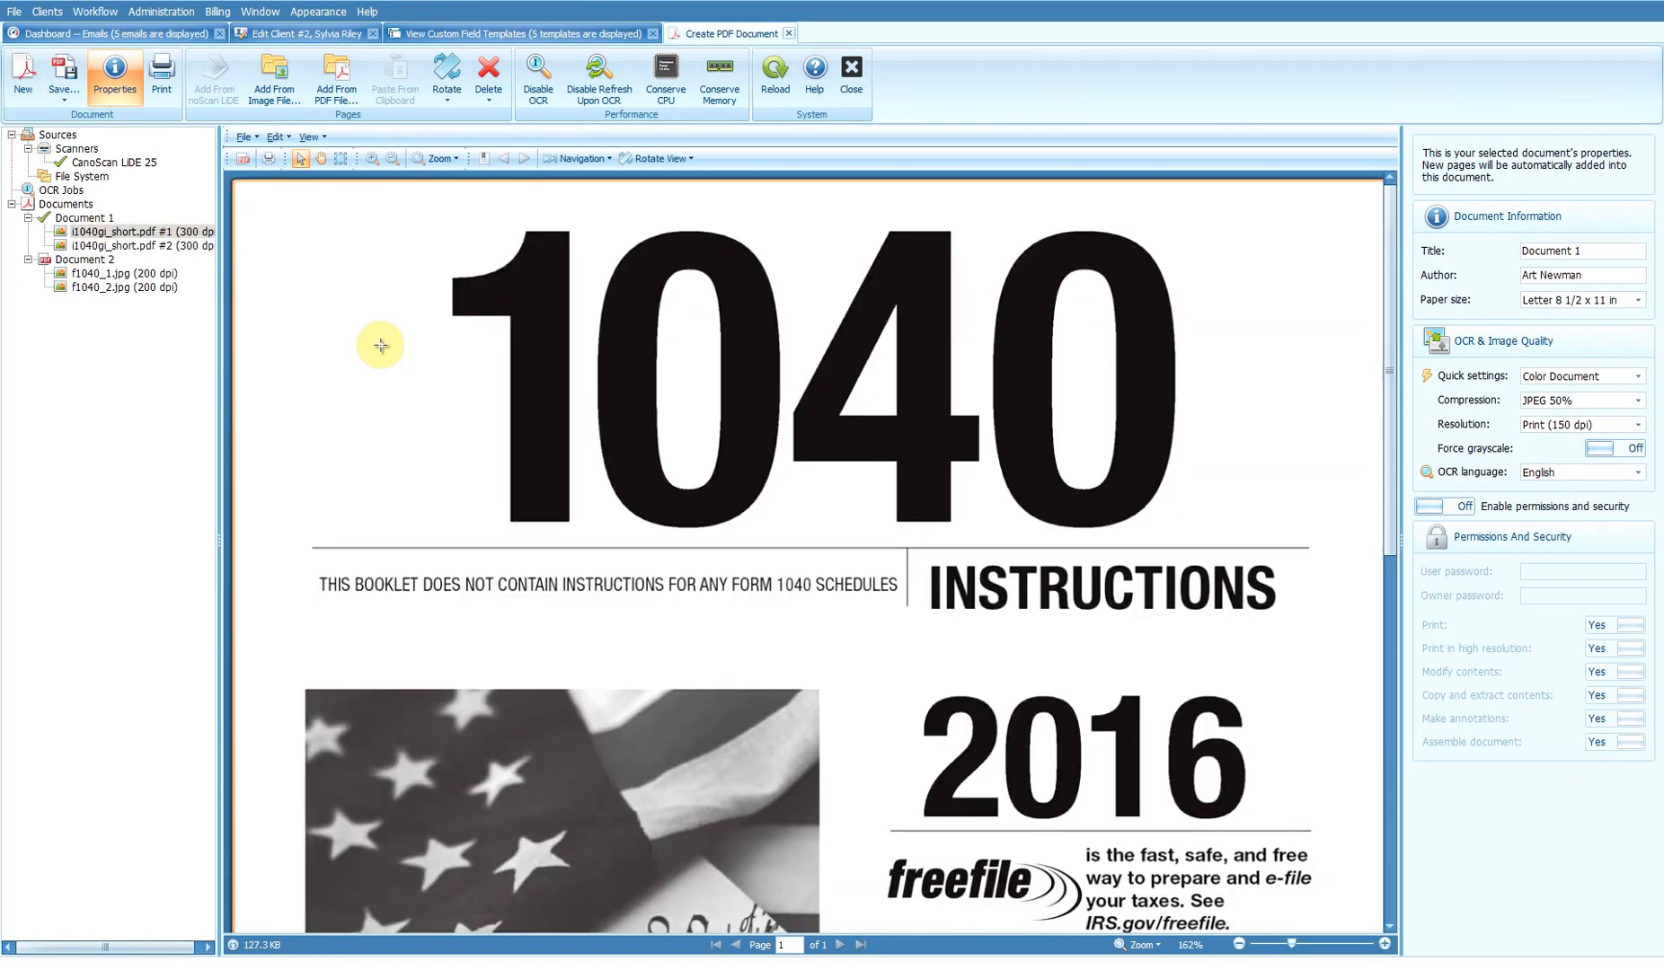
Step: Check text selection on the second i1040gi_short.pdf page and on the f1040_1.jpg page
{"action": "left_click", "coordinate": [123, 244]}
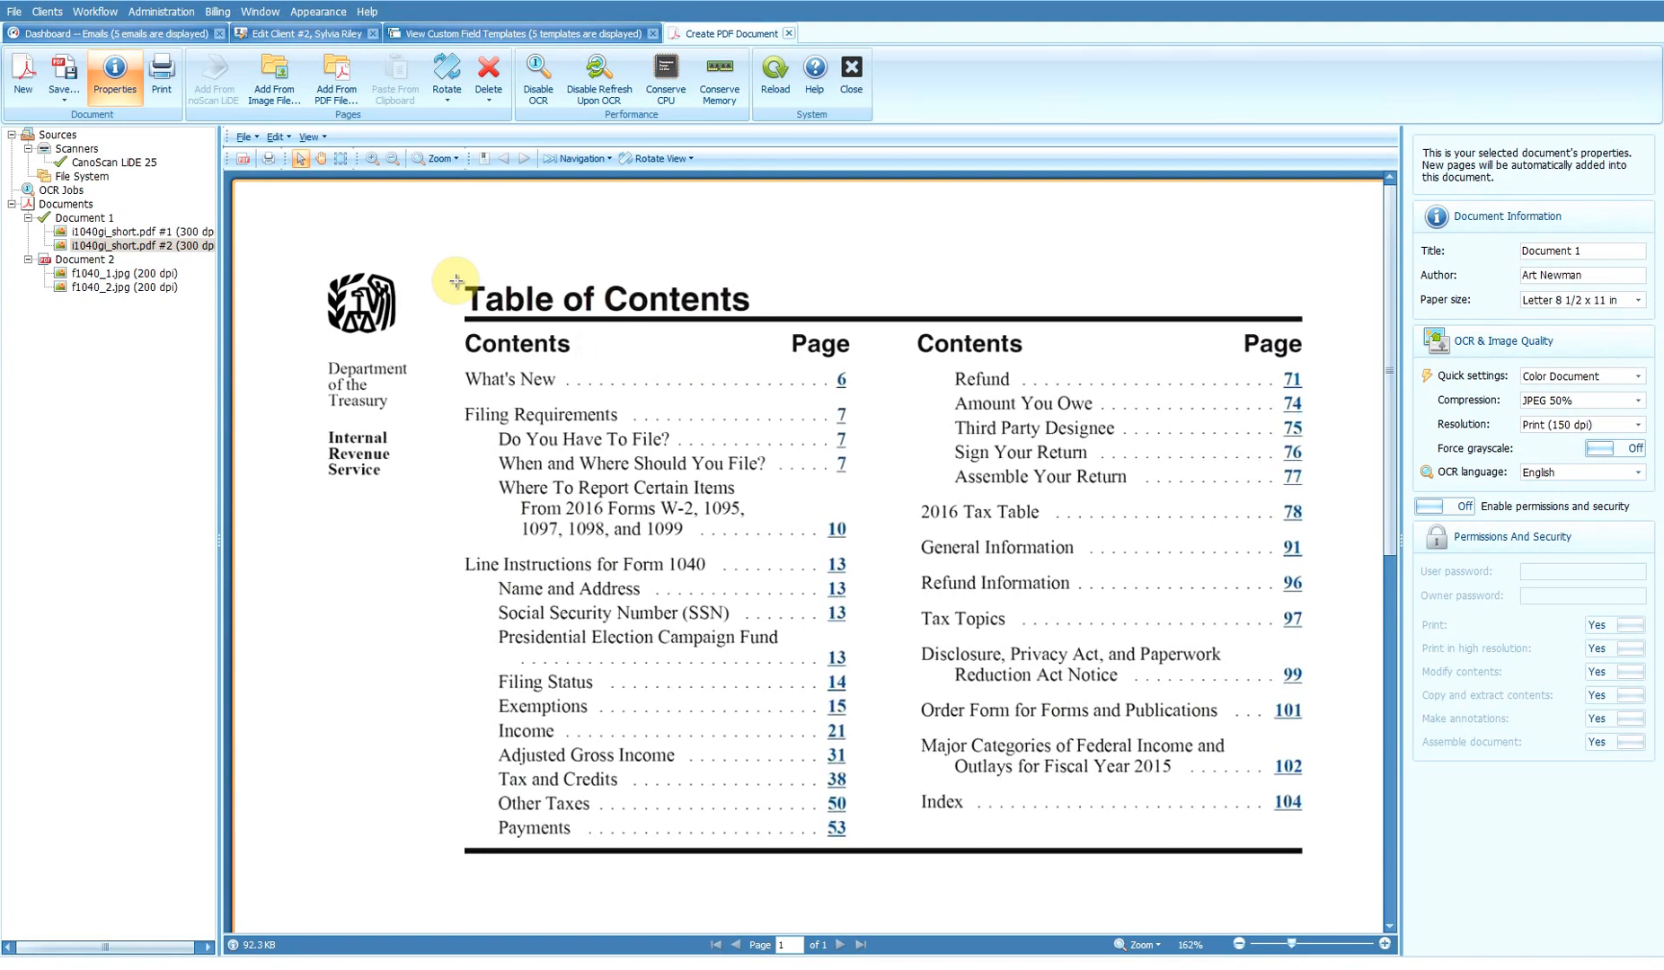
{"action": "left_click_drag", "start_coordinate": [554, 530], "coordinate": [701, 682]}
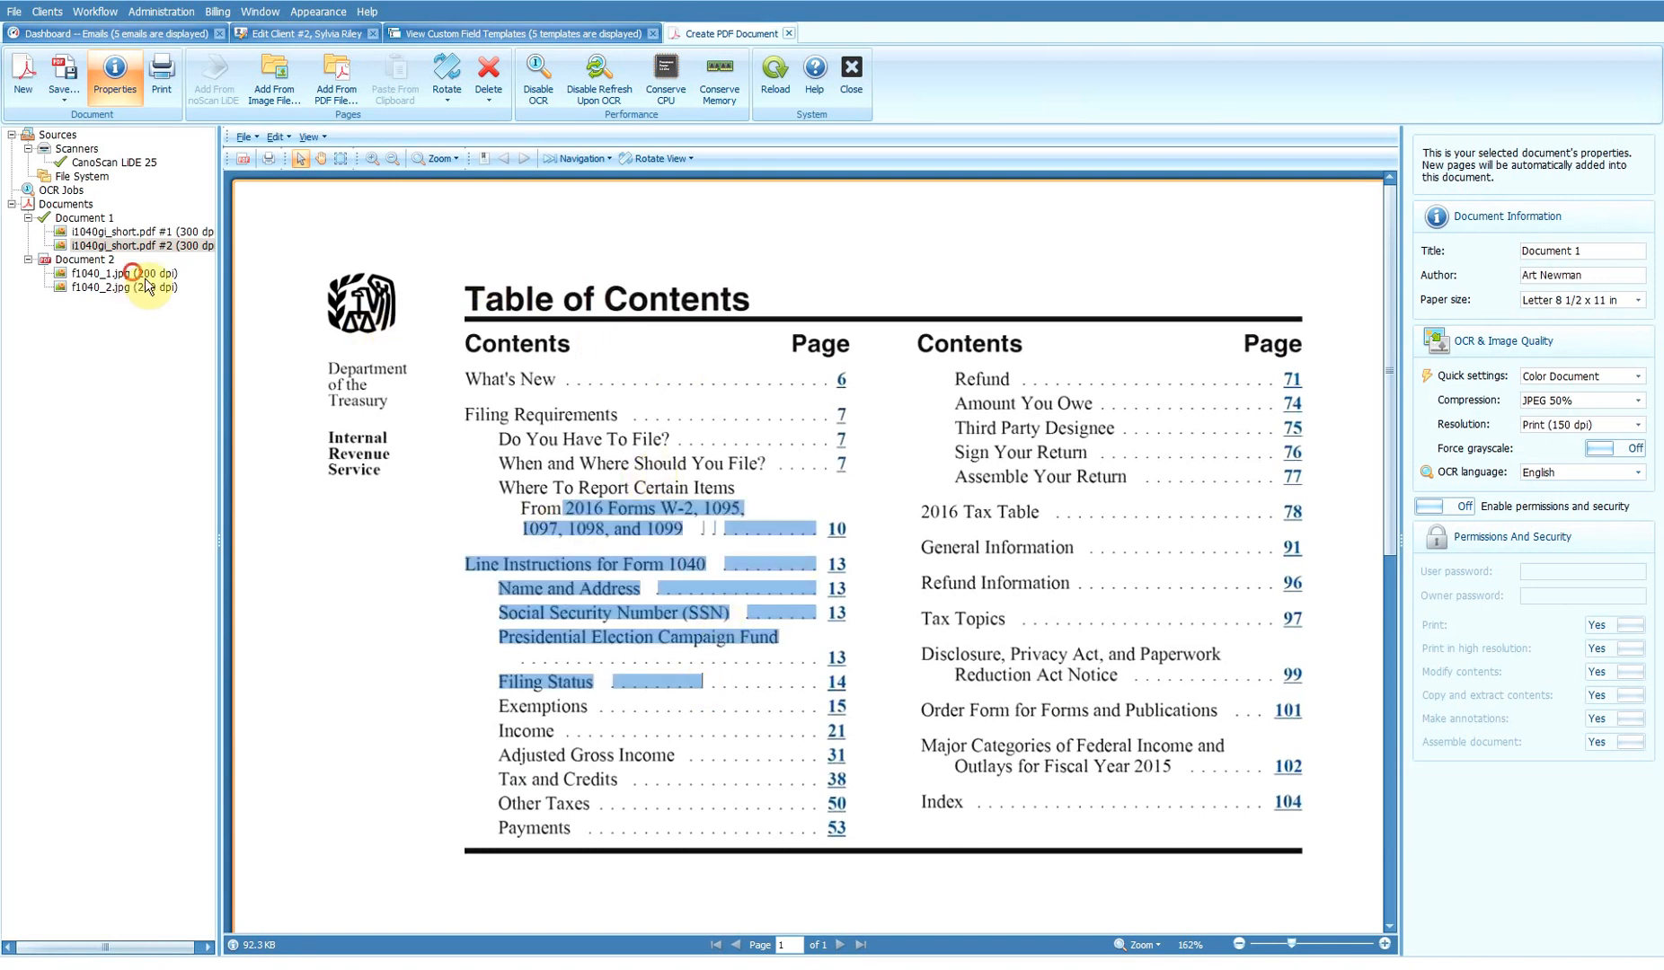
{"action": "left_click", "coordinate": [135, 273]}
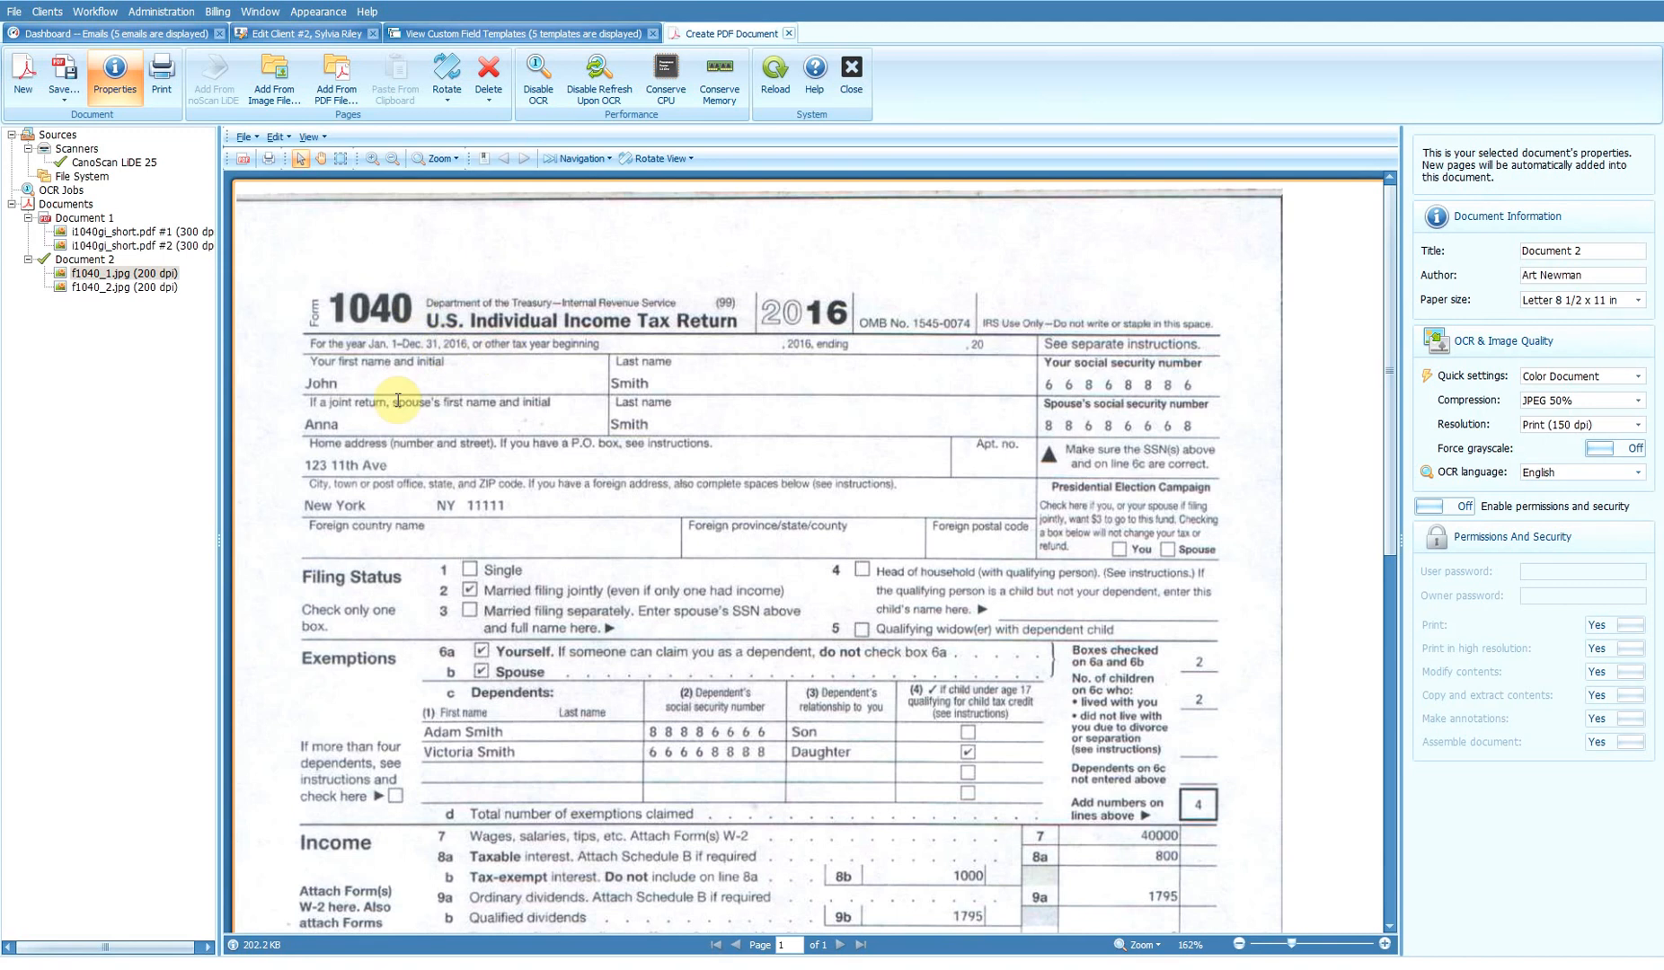
{"action": "left_click_drag", "start_coordinate": [398, 379], "coordinate": [642, 605]}
{"action": "left_click", "coordinate": [1334, 477]}
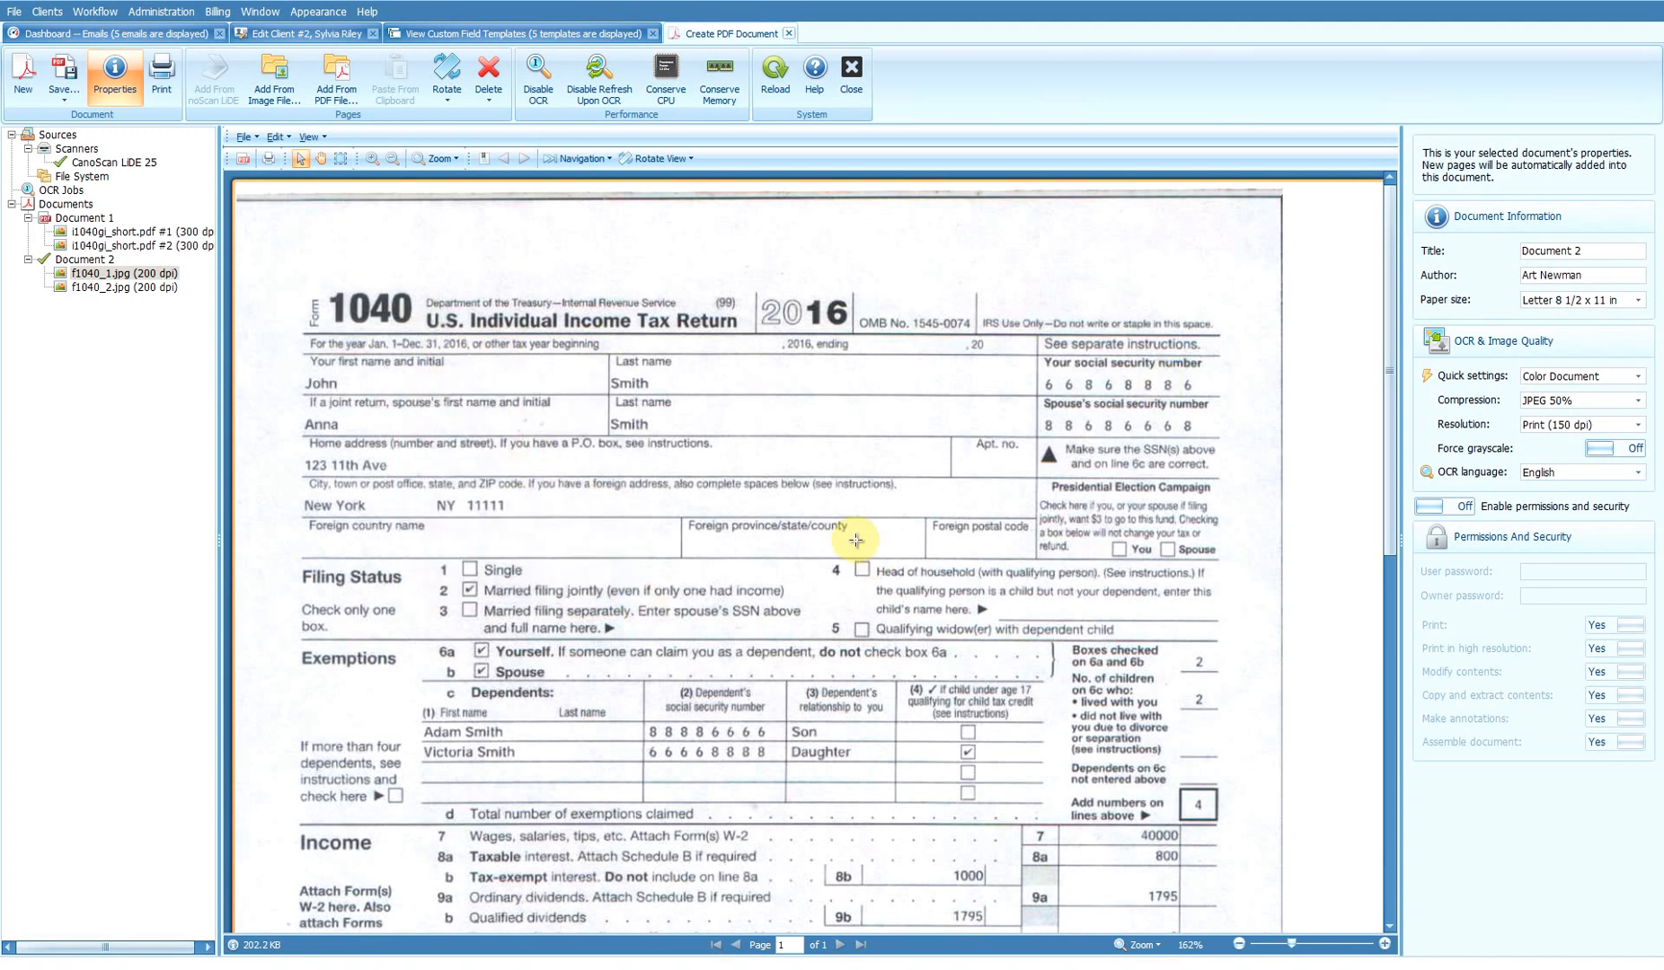
Step: Check text selection in the Filing Status section of the f1040_1.jpg page
{"action": "triple_click", "coordinate": [930, 569]}
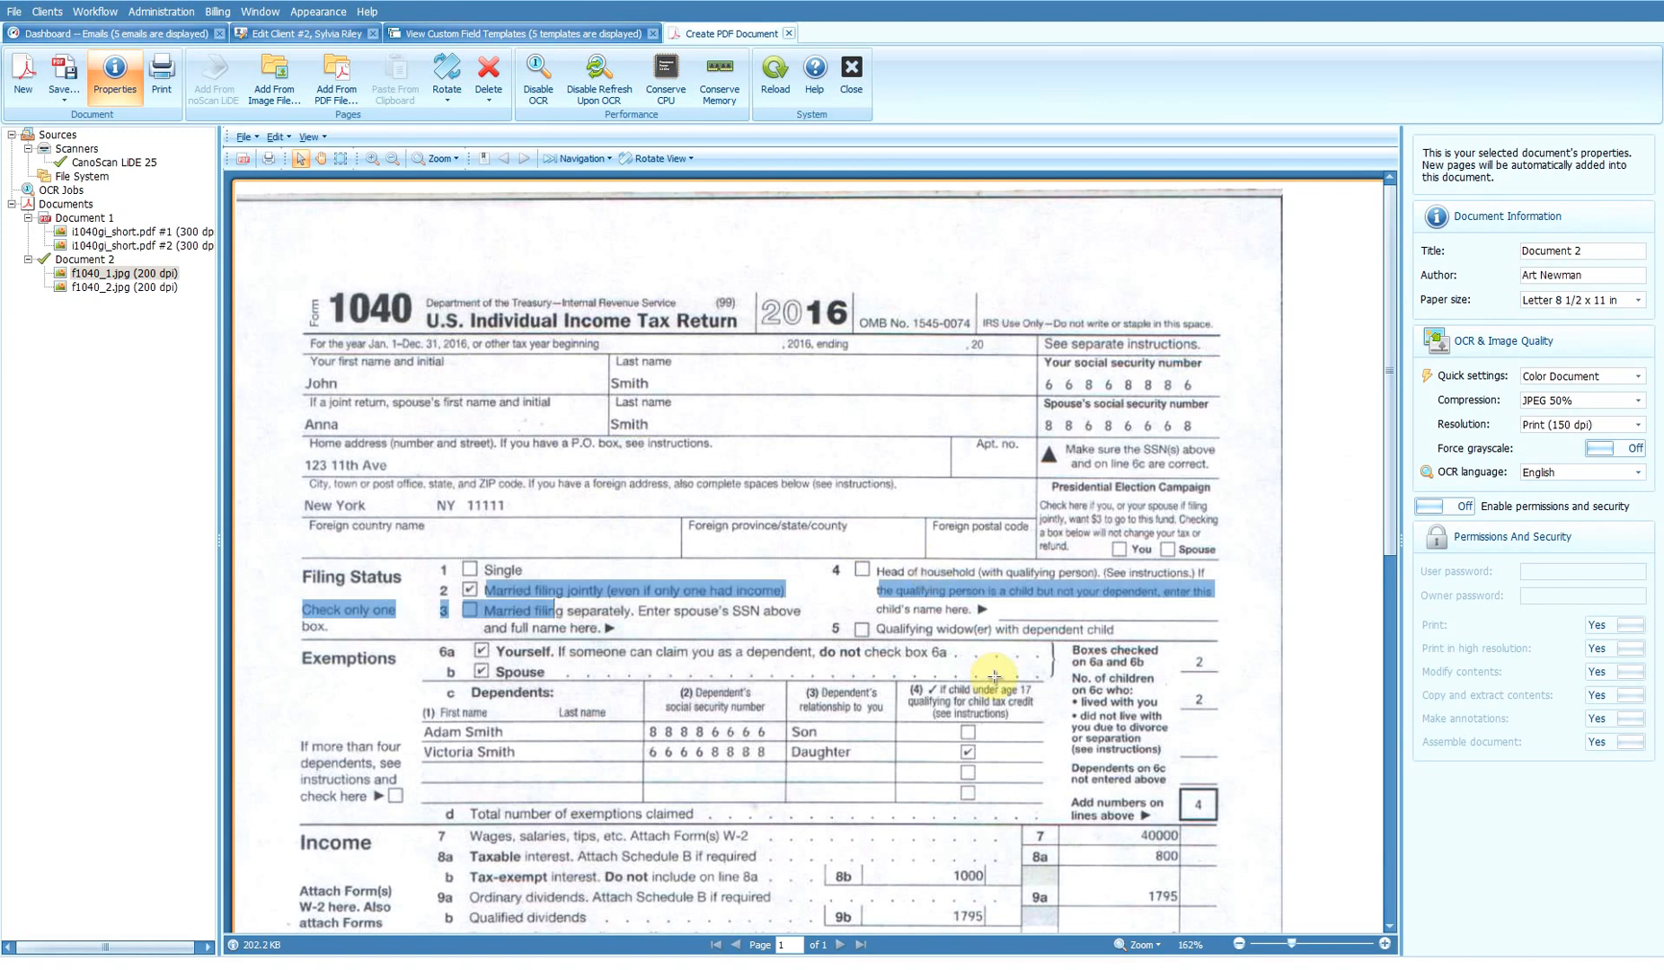
{"action": "left_click", "coordinate": [566, 625]}
{"action": "left_click_drag", "start_coordinate": [693, 610], "coordinate": [809, 612]}
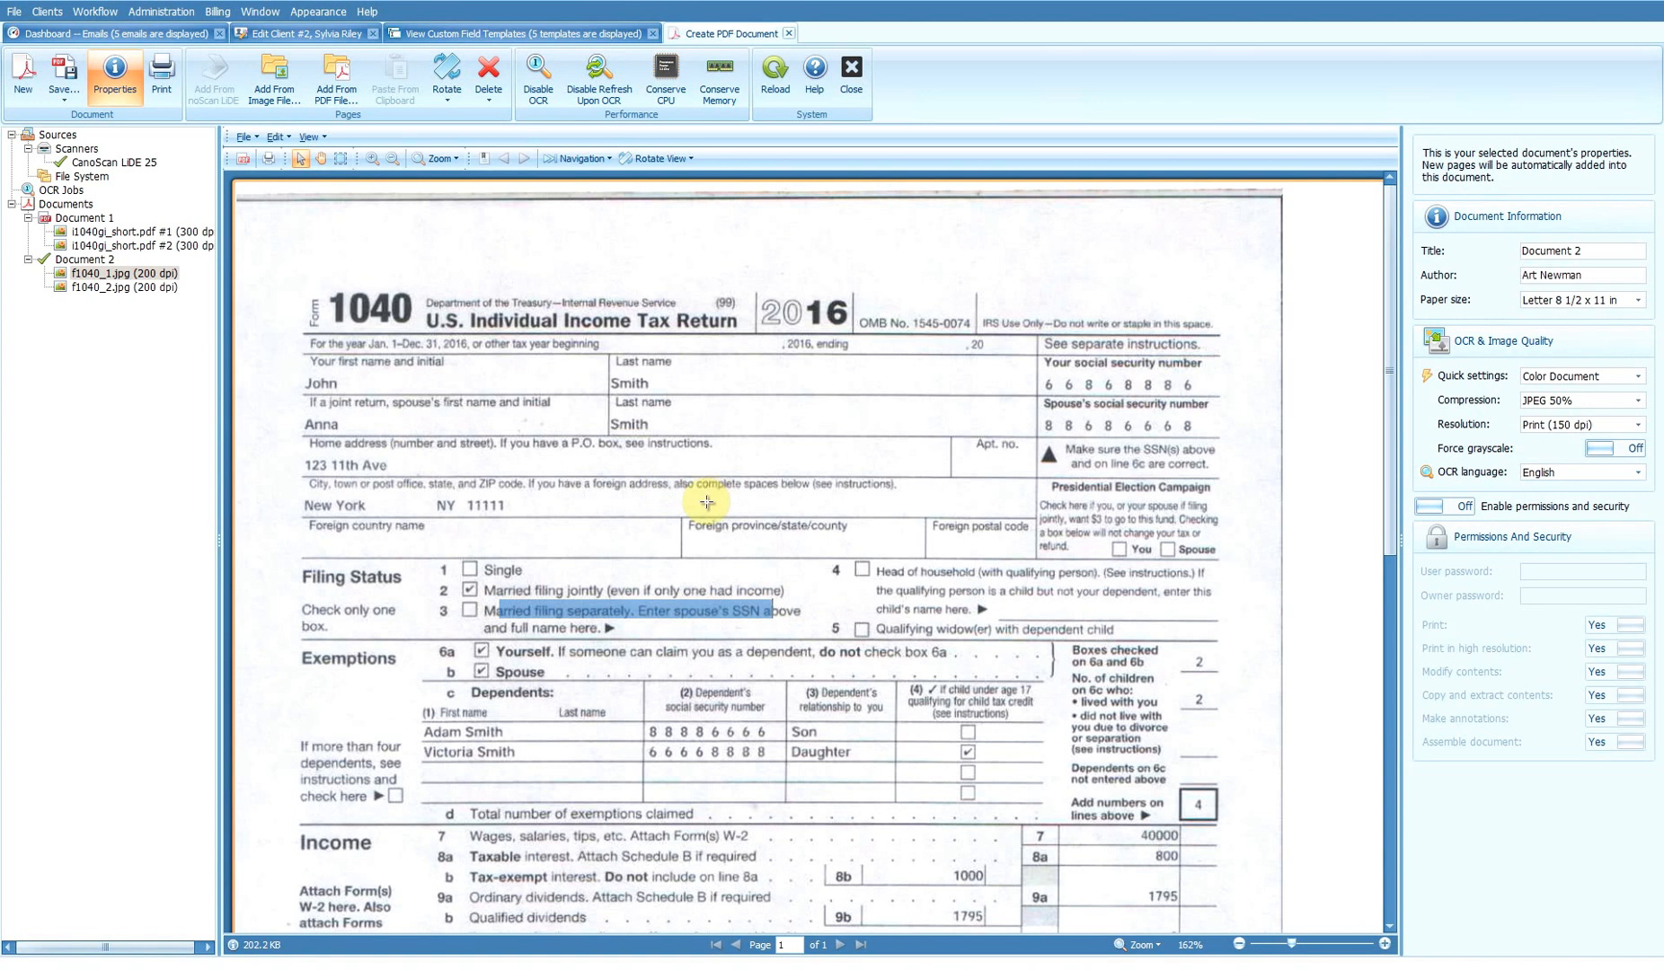
Step: Set Document 2's quick settings to B/W Document and enable its permissions and security
{"action": "left_click", "coordinate": [1544, 376]}
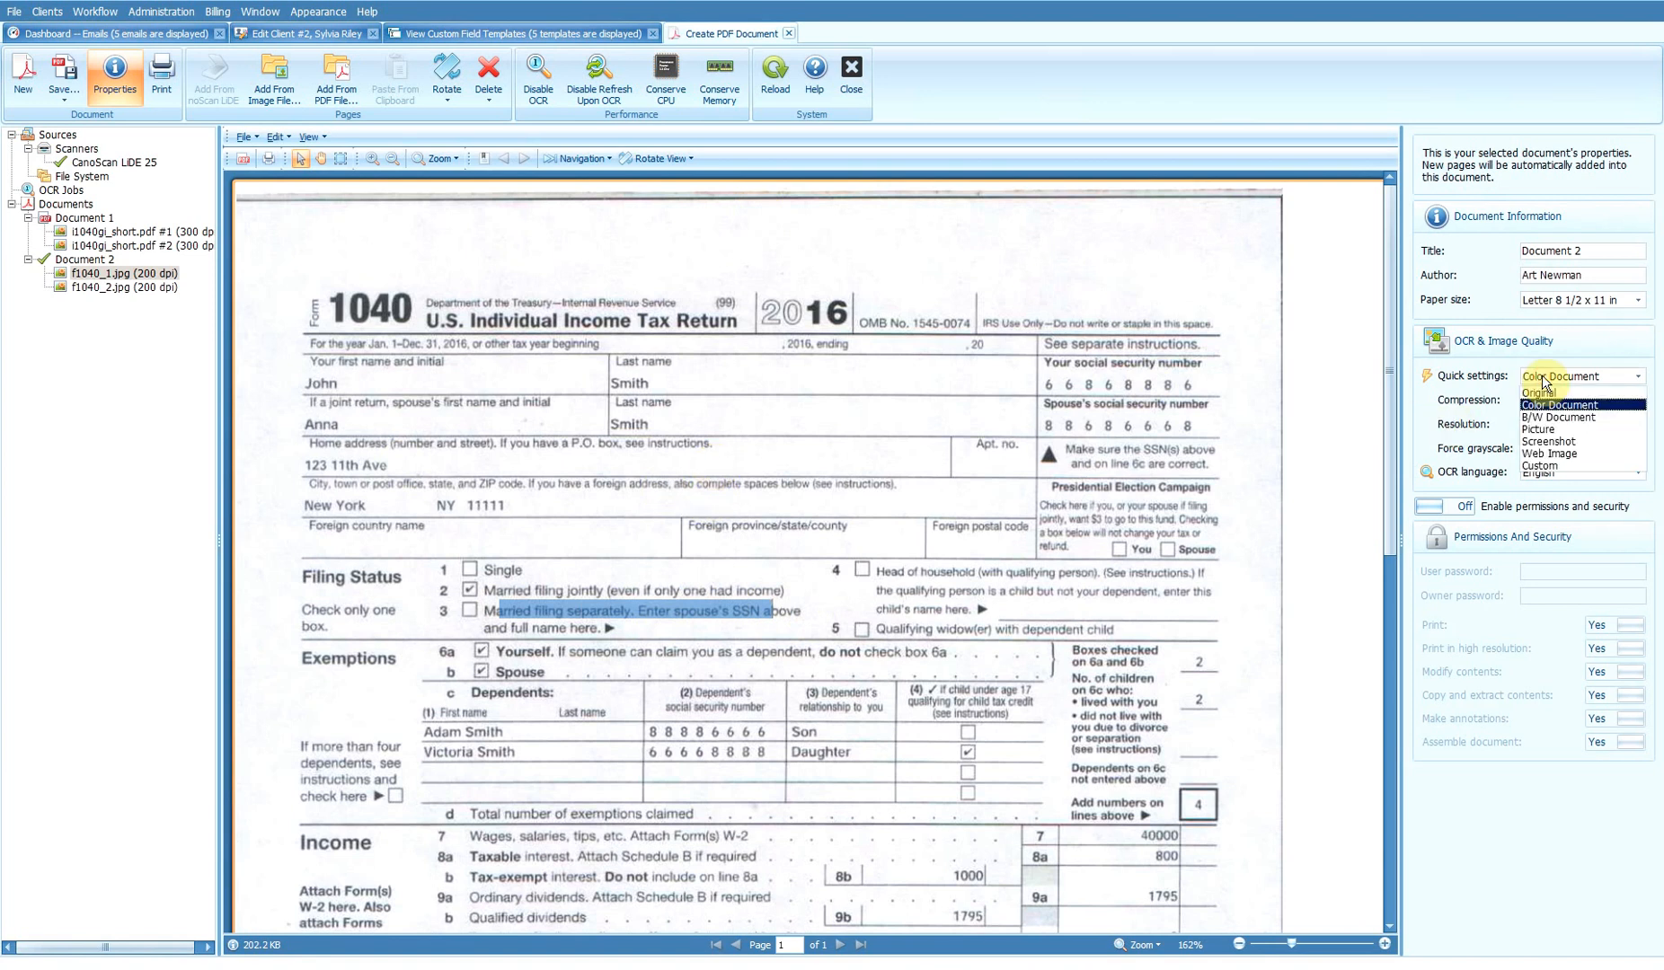
{"action": "left_click", "coordinate": [1551, 418]}
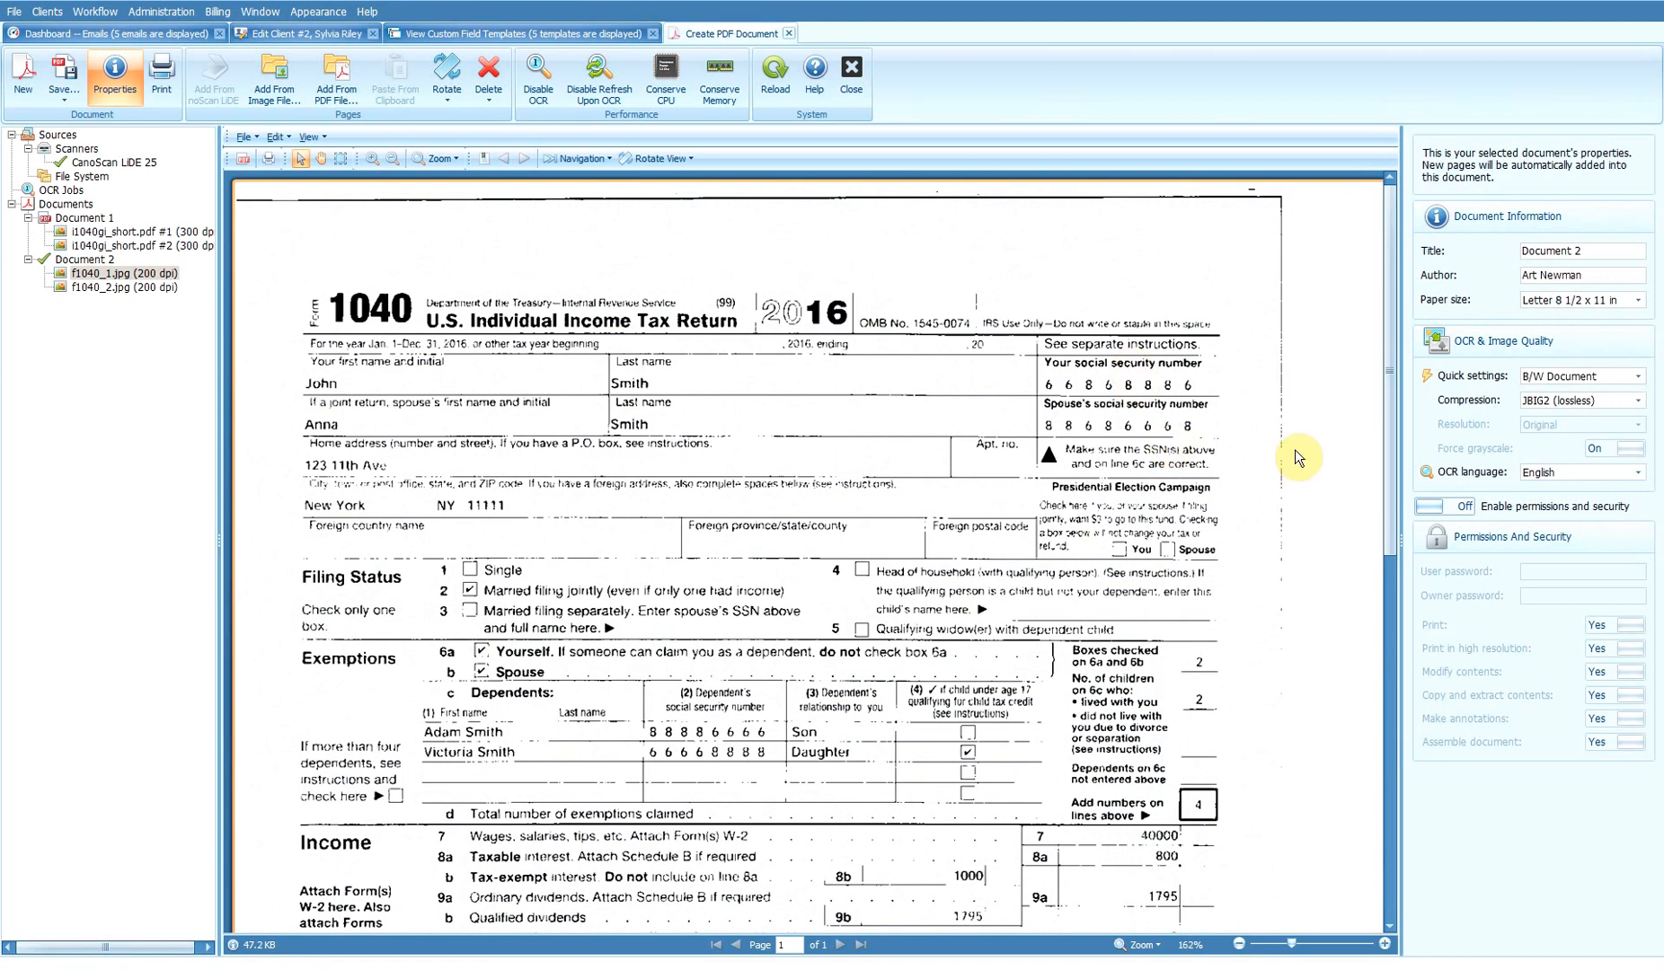
{"action": "left_click", "coordinate": [1435, 507]}
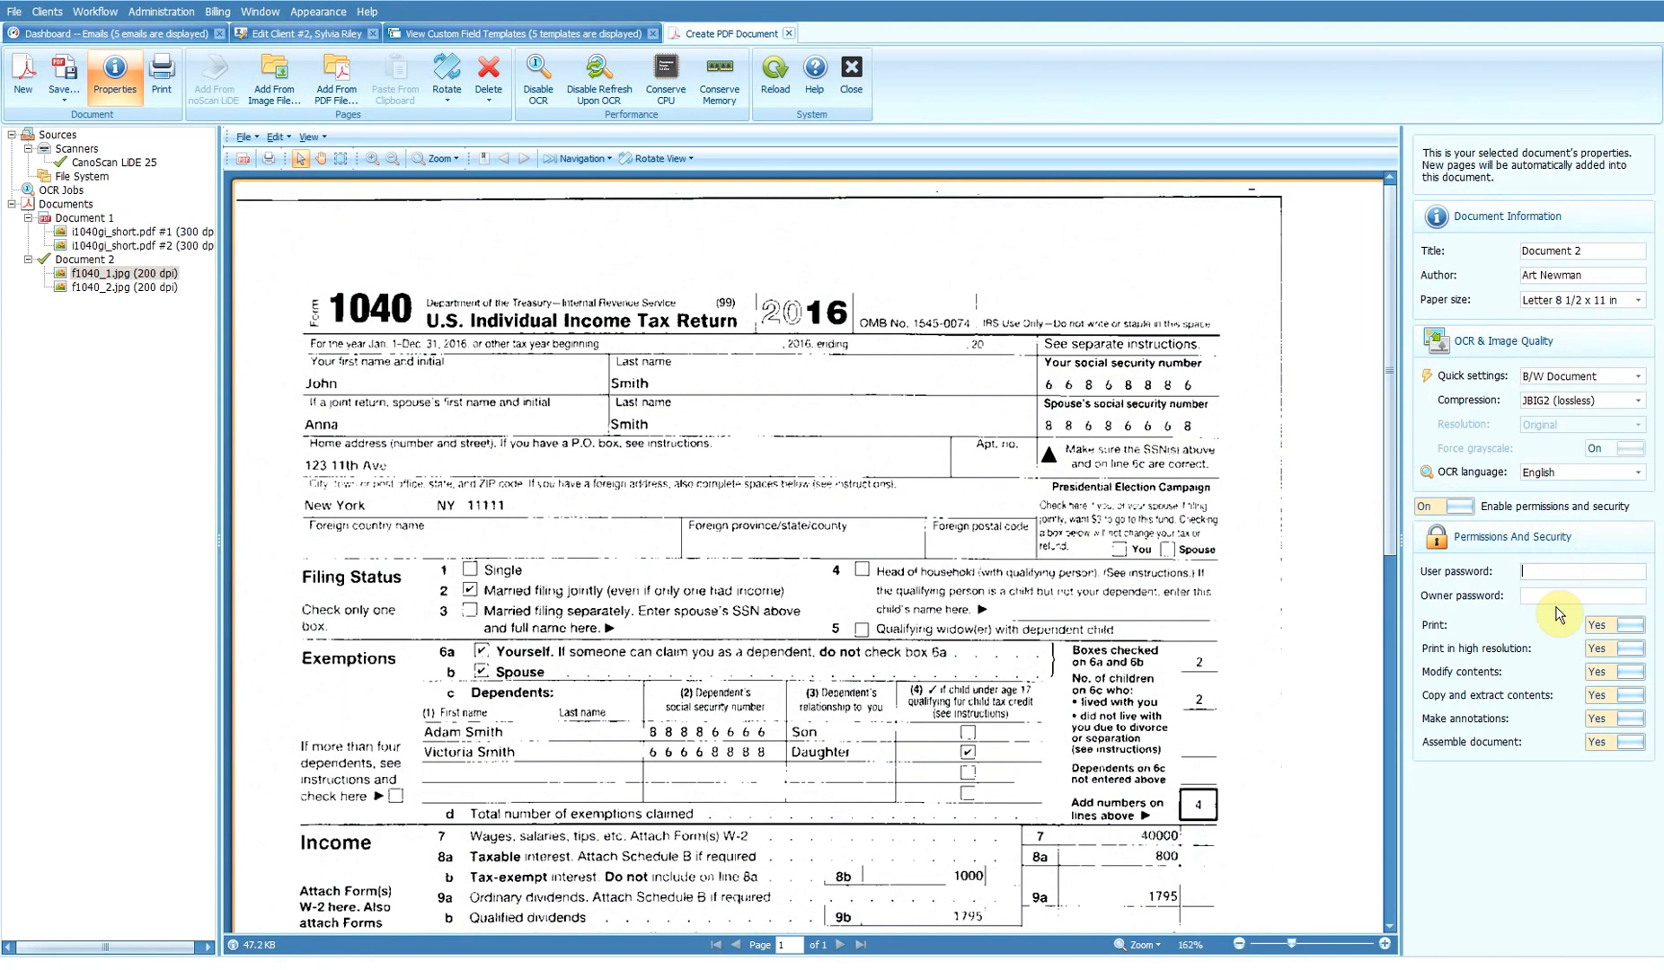
{"action": "left_click", "coordinate": [1488, 572]}
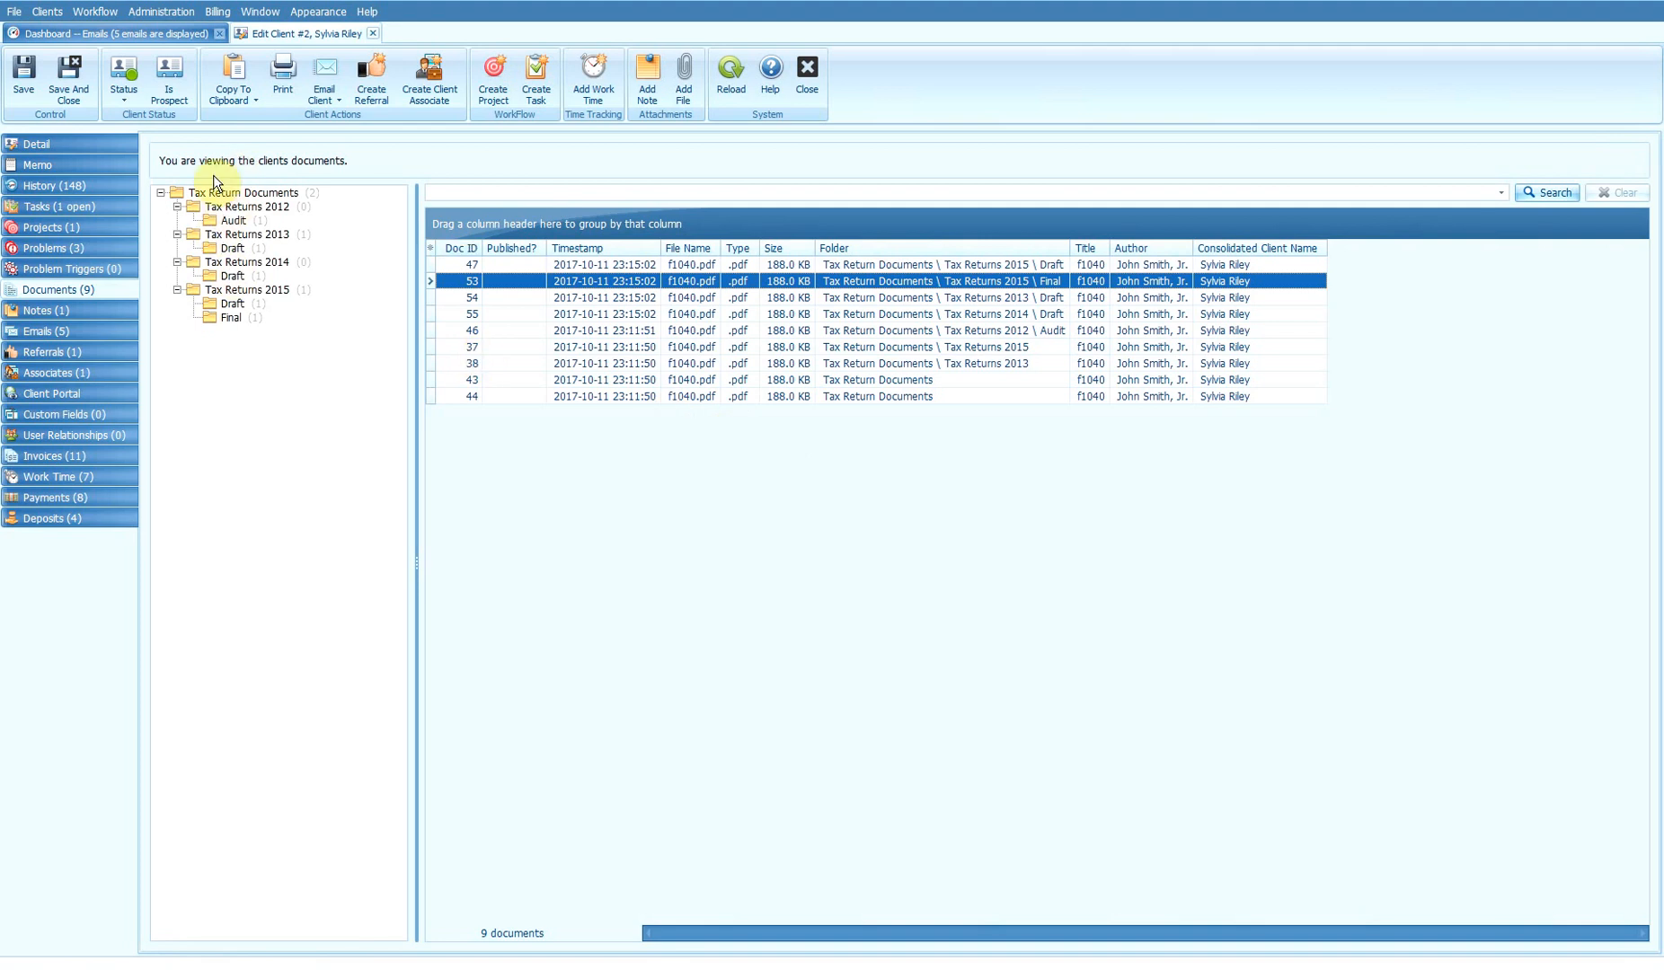
Step: Set the Tax Returns 2013 Draft document folder to publish documents to the client's portal account and email the client about the publication
{"action": "left_click", "coordinate": [161, 11]}
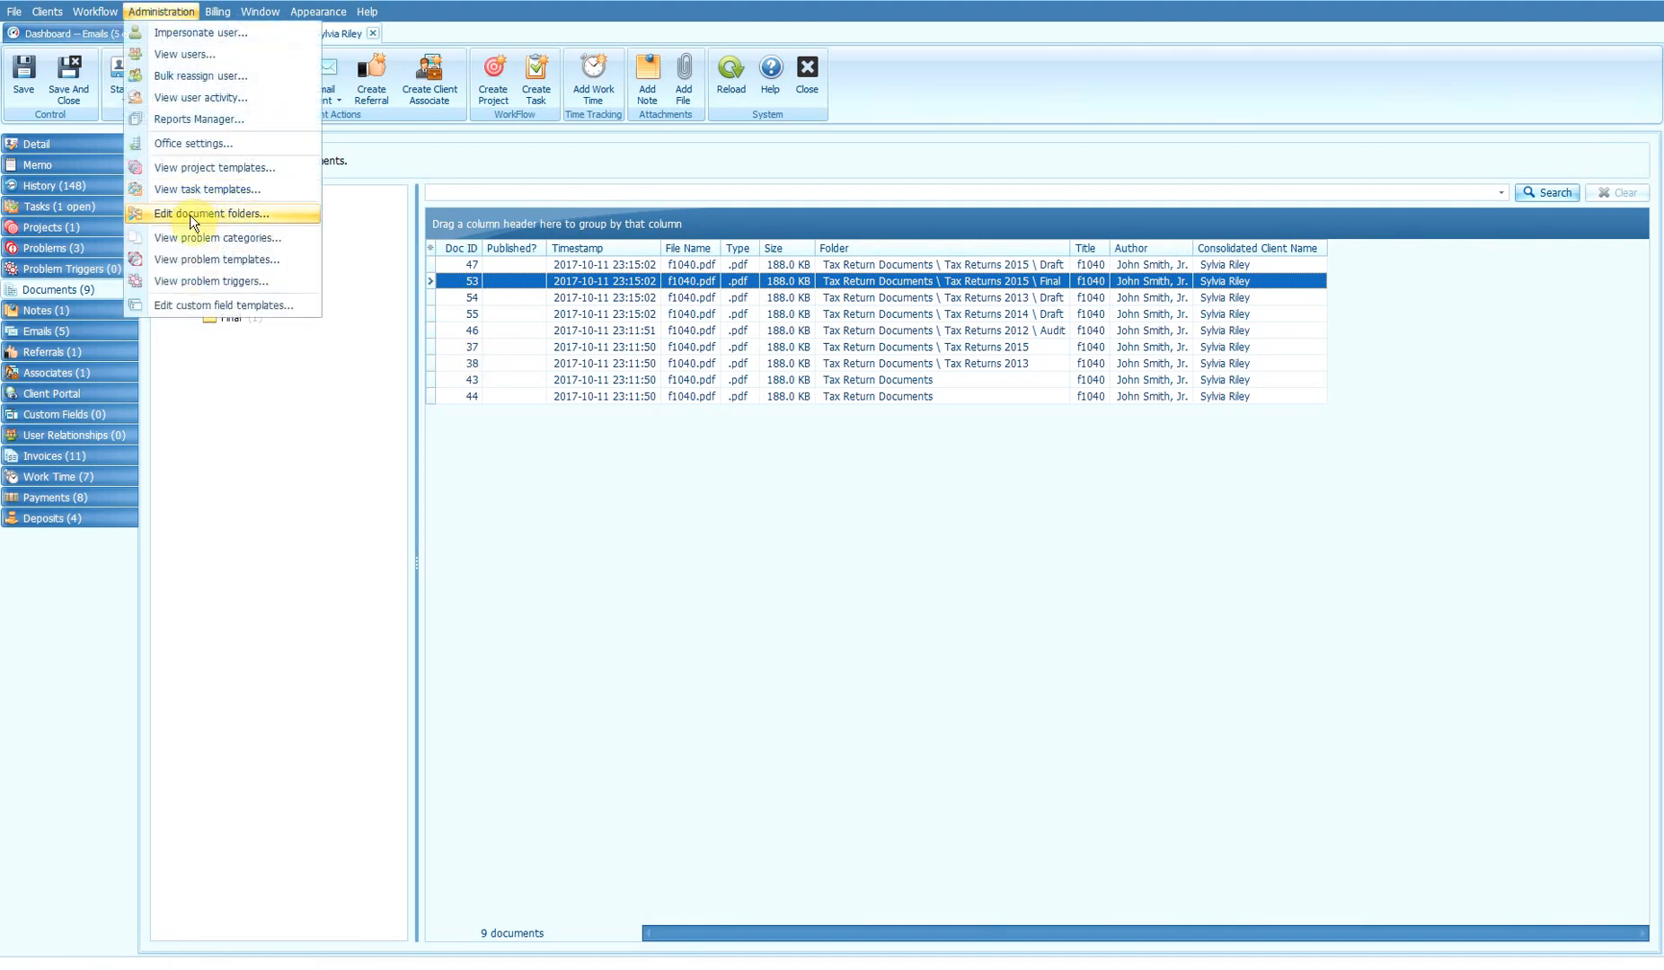
{"action": "left_click", "coordinate": [422, 412]}
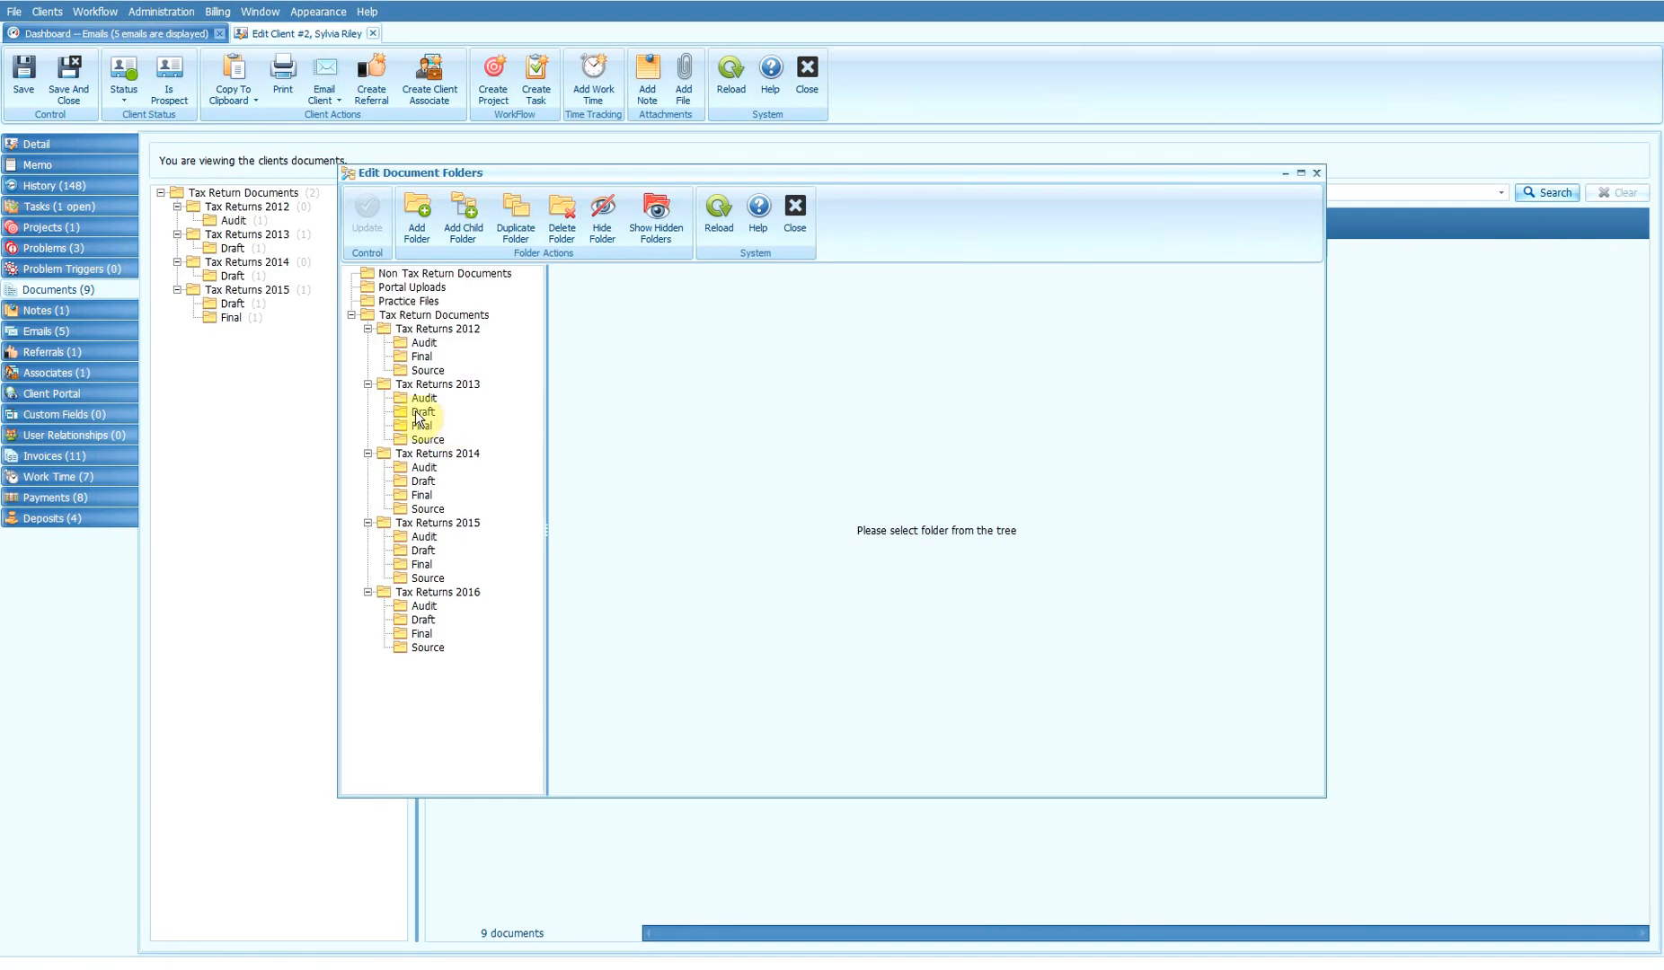
{"action": "left_click", "coordinate": [574, 356]}
{"action": "left_click", "coordinate": [588, 375]}
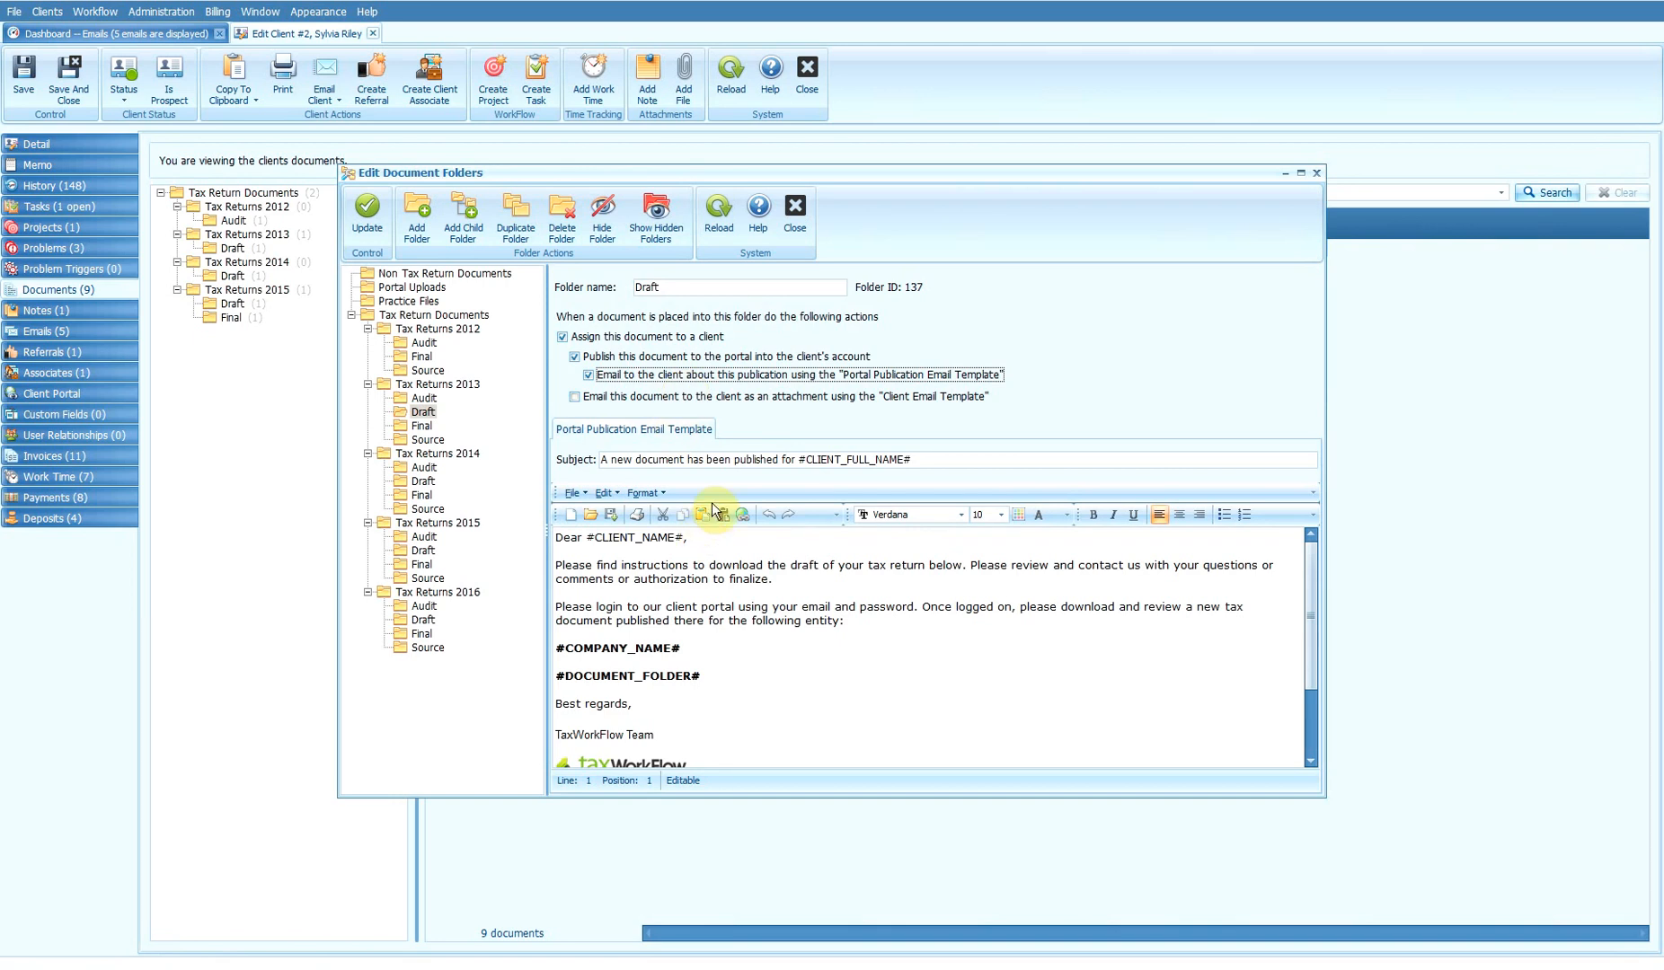
Step: Turn on portal publishing and the publication email to the client for the Tax Returns 2013 Final folder
{"action": "left_click", "coordinate": [429, 426]}
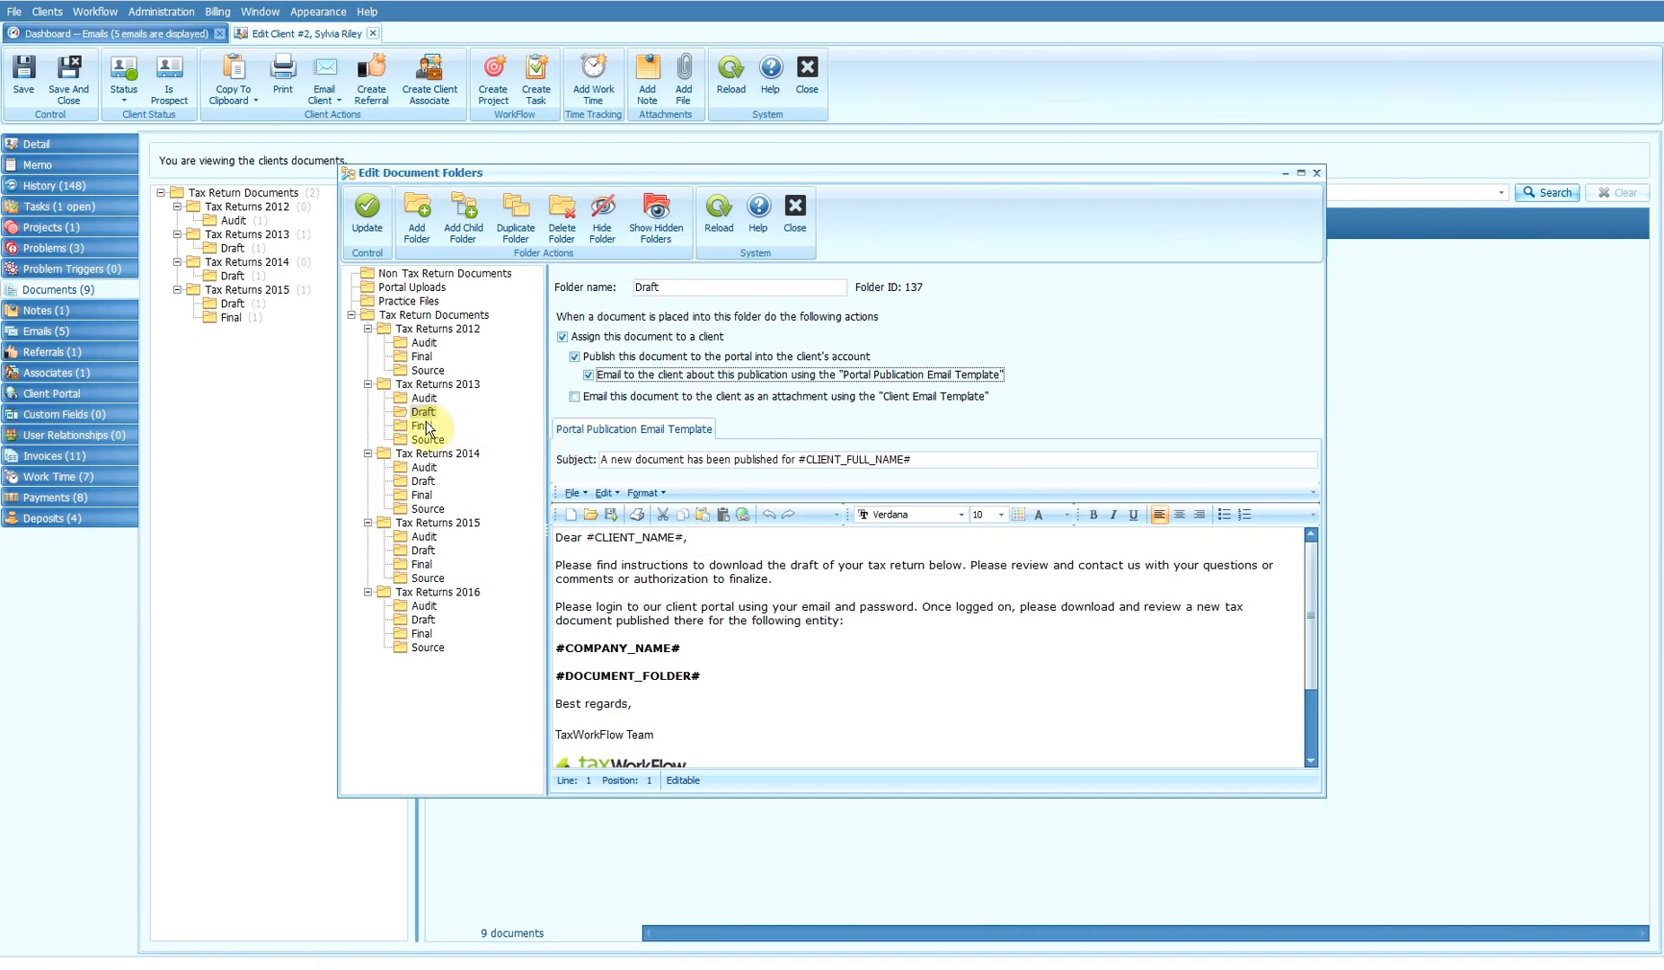
{"action": "left_click", "coordinate": [631, 459]}
{"action": "left_click", "coordinate": [574, 357]}
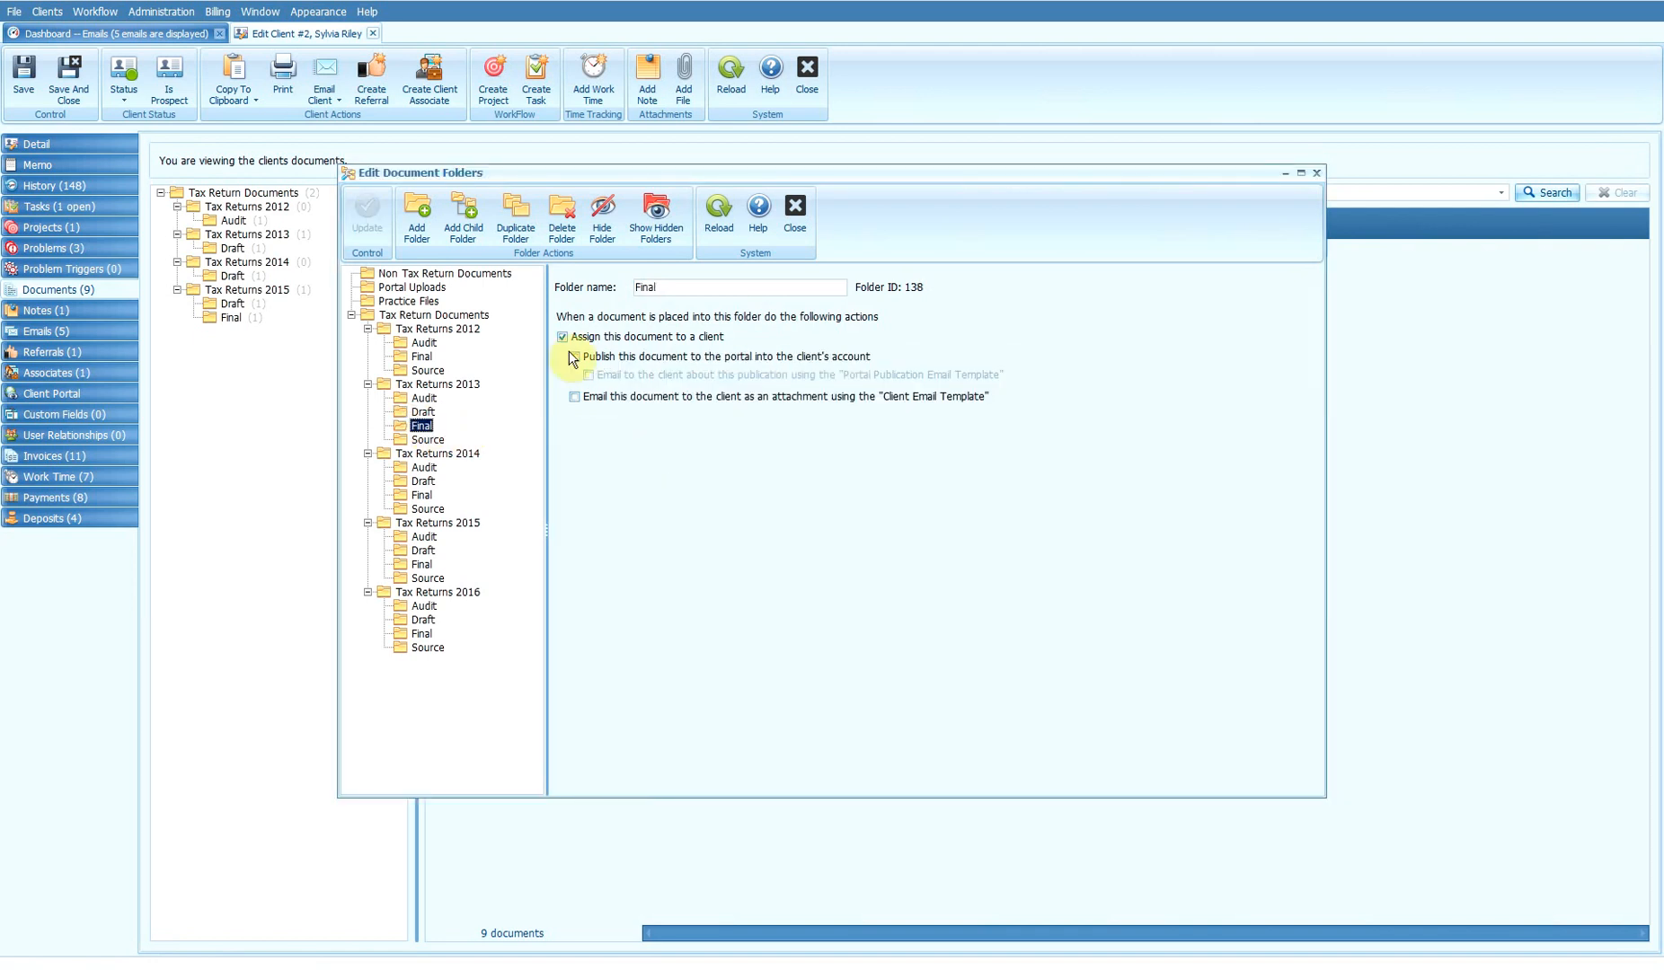
{"action": "left_click", "coordinate": [589, 374]}
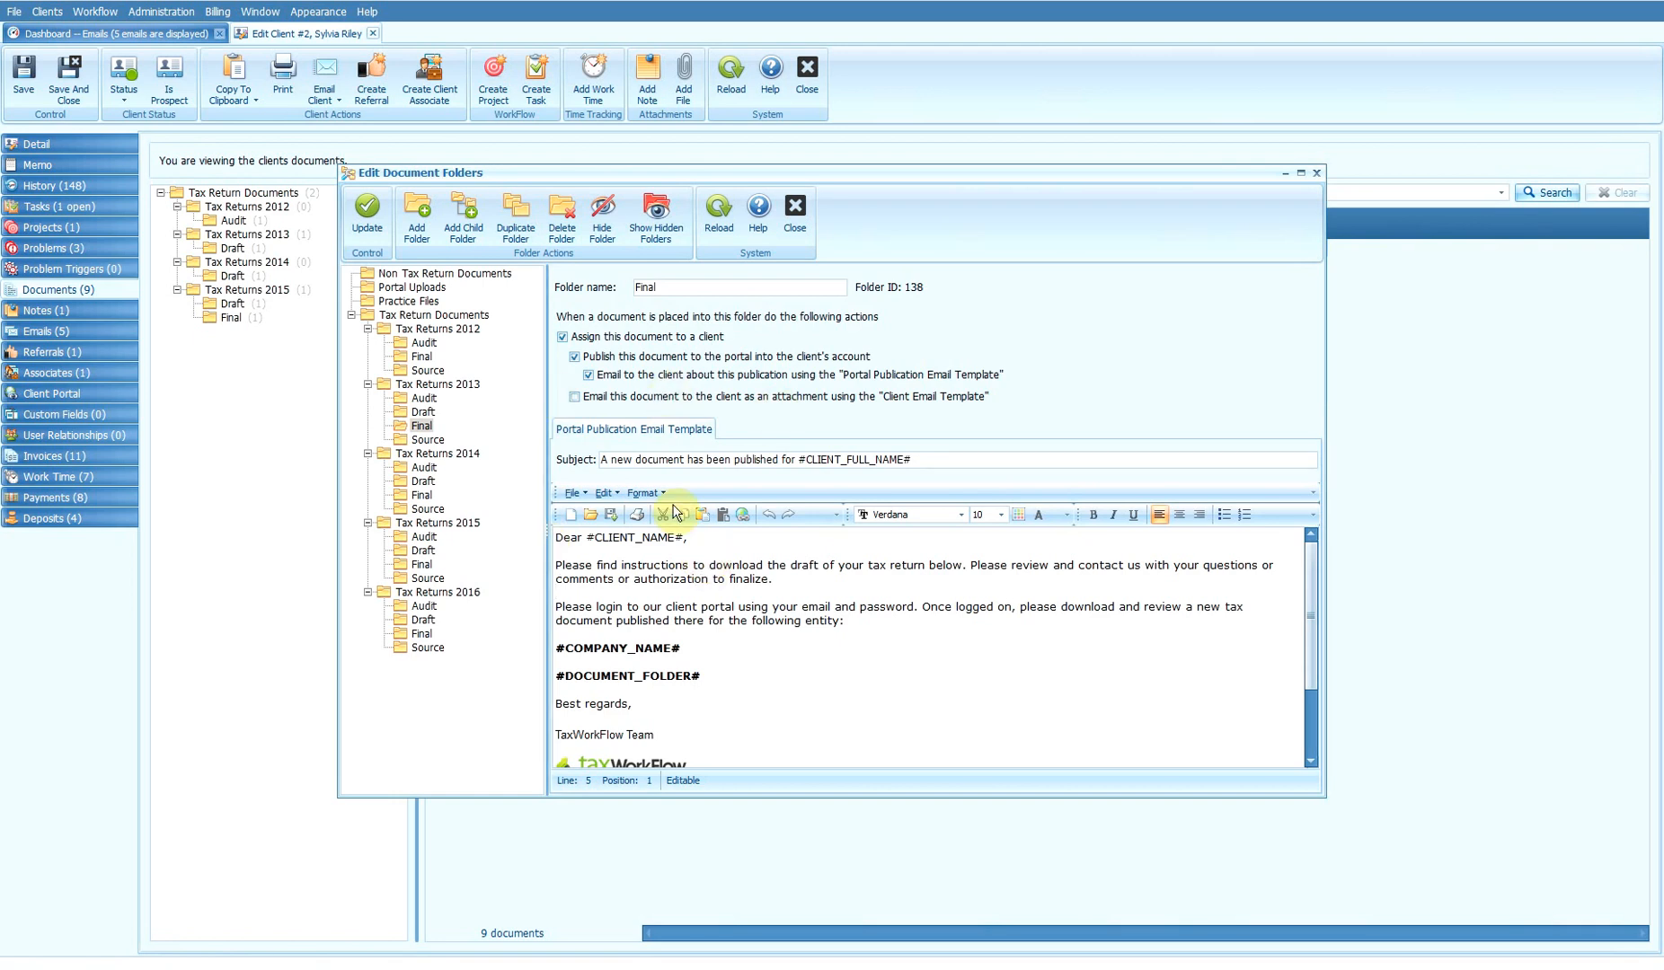
Step: Examine the portal publication email template's body and its #CLIENT_NAME#, #COMPANY_NAME# and #DOCUMENT_FOLDER# placeholders
{"action": "left_click", "coordinate": [564, 530]}
{"action": "left_click_drag", "start_coordinate": [564, 530], "coordinate": [791, 739]}
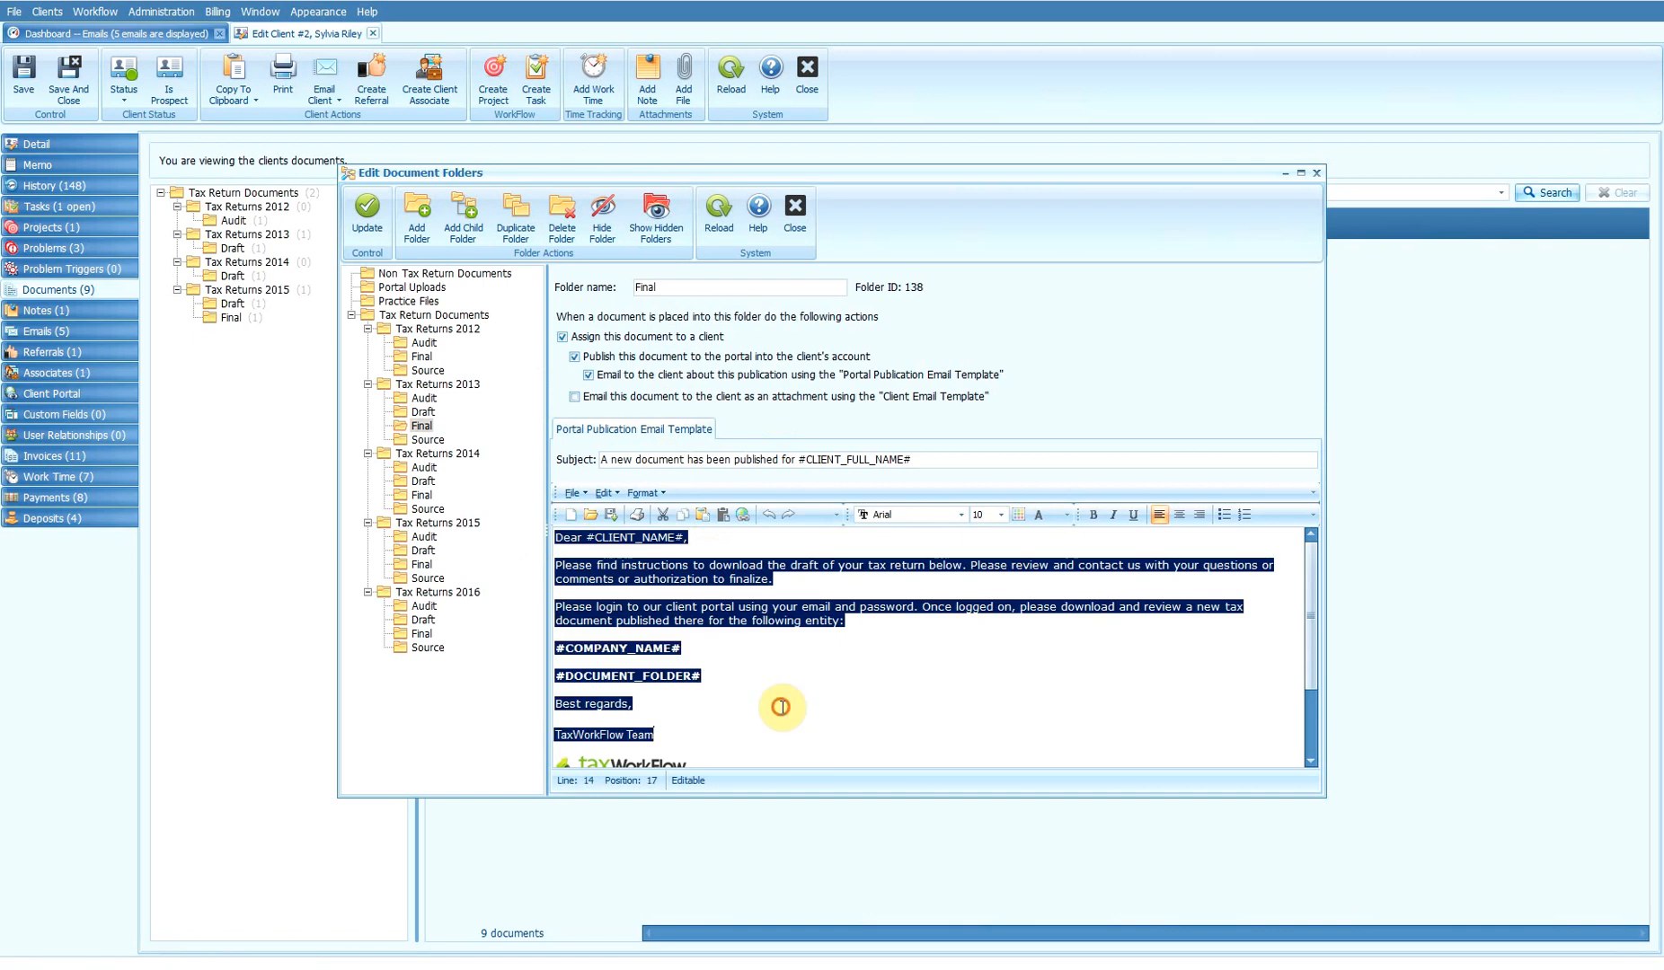
{"action": "left_click", "coordinate": [739, 633]}
{"action": "left_click_drag", "start_coordinate": [583, 538], "coordinate": [686, 540]}
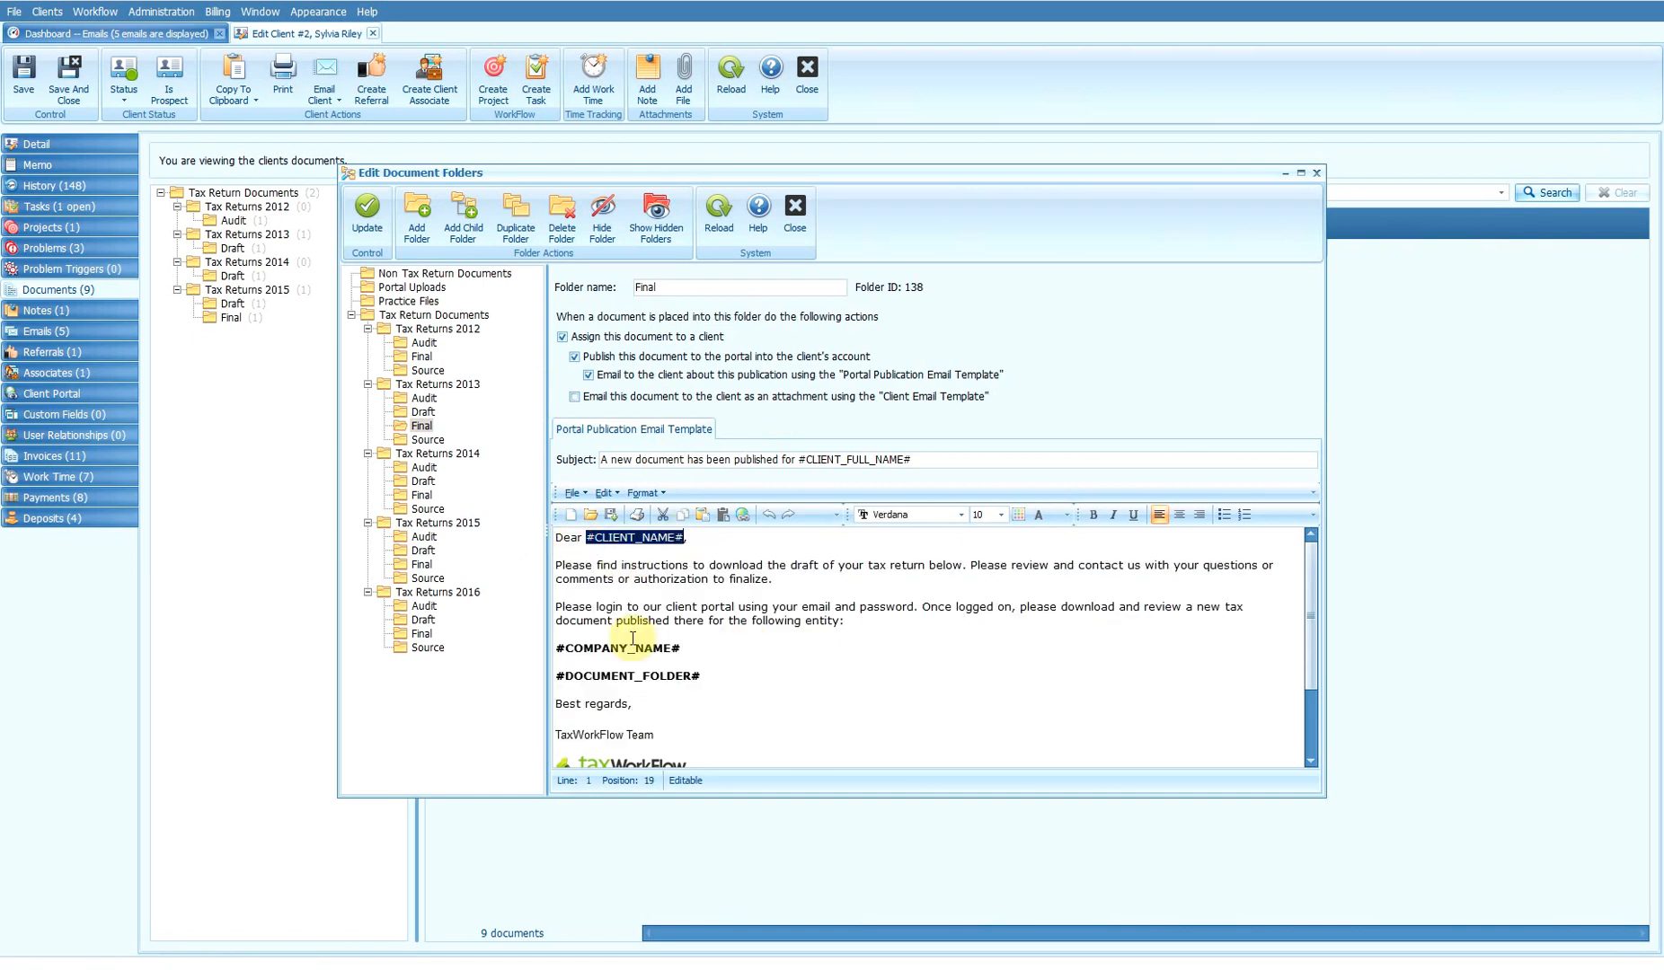
{"action": "left_click_drag", "start_coordinate": [696, 648], "coordinate": [538, 634]}
{"action": "left_click_drag", "start_coordinate": [710, 675], "coordinate": [510, 672]}
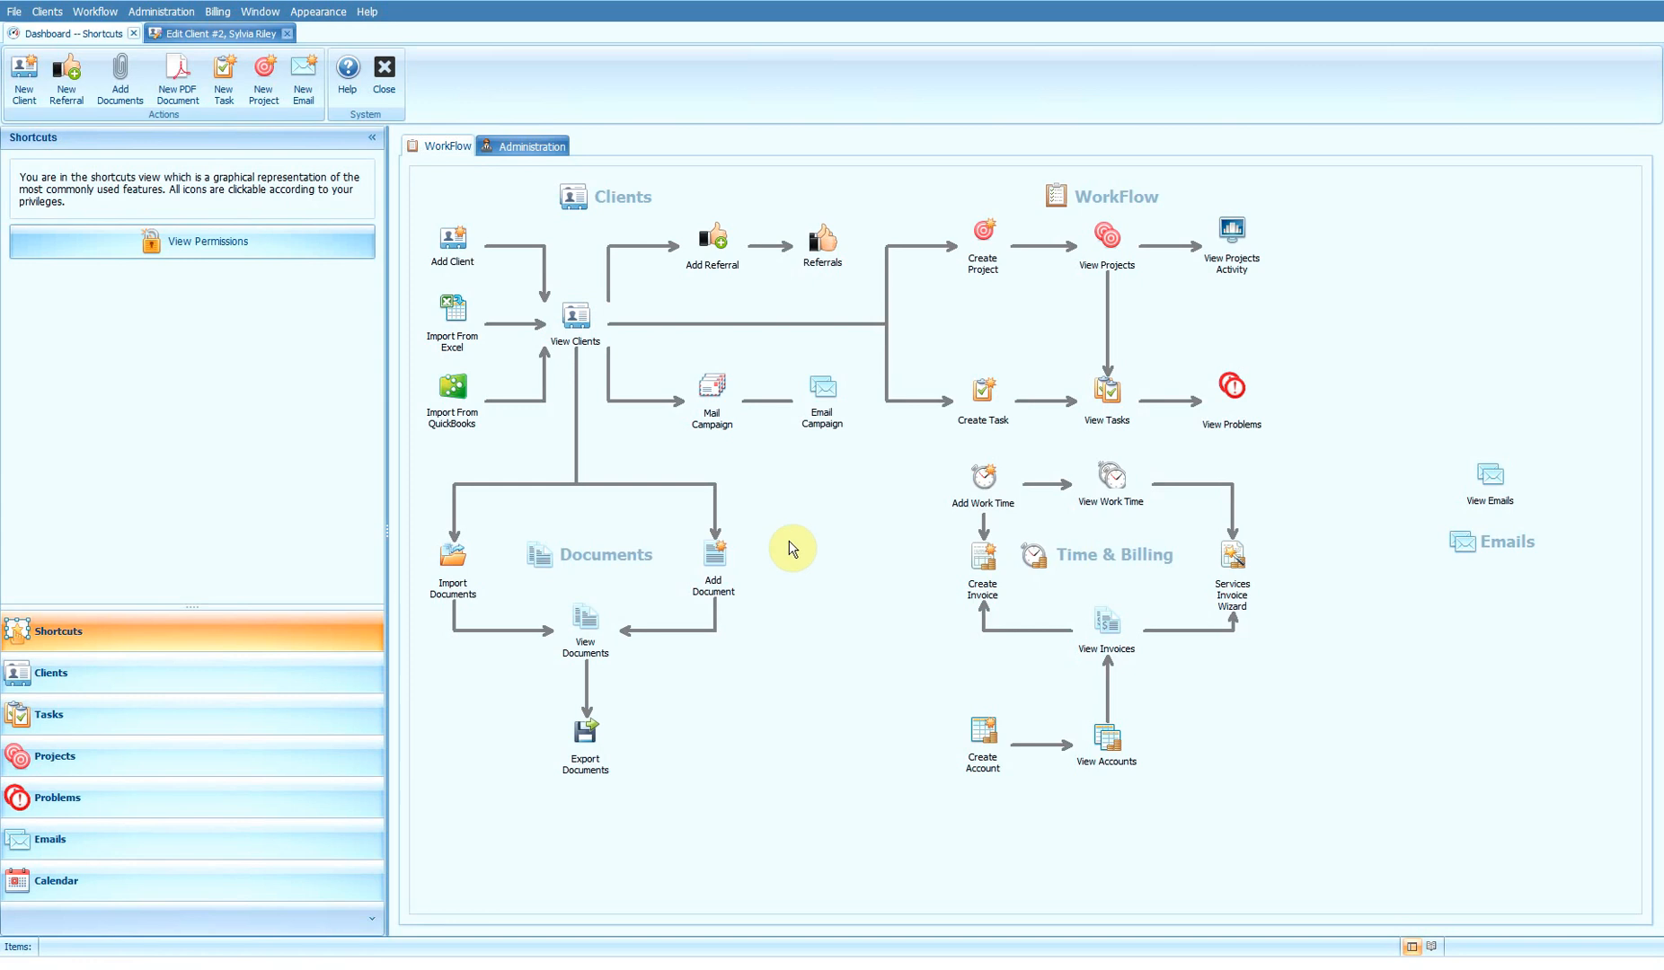
Step: Open the client's 2016 1040 Tax Return project and display its project tasks
{"action": "left_click", "coordinate": [221, 33]}
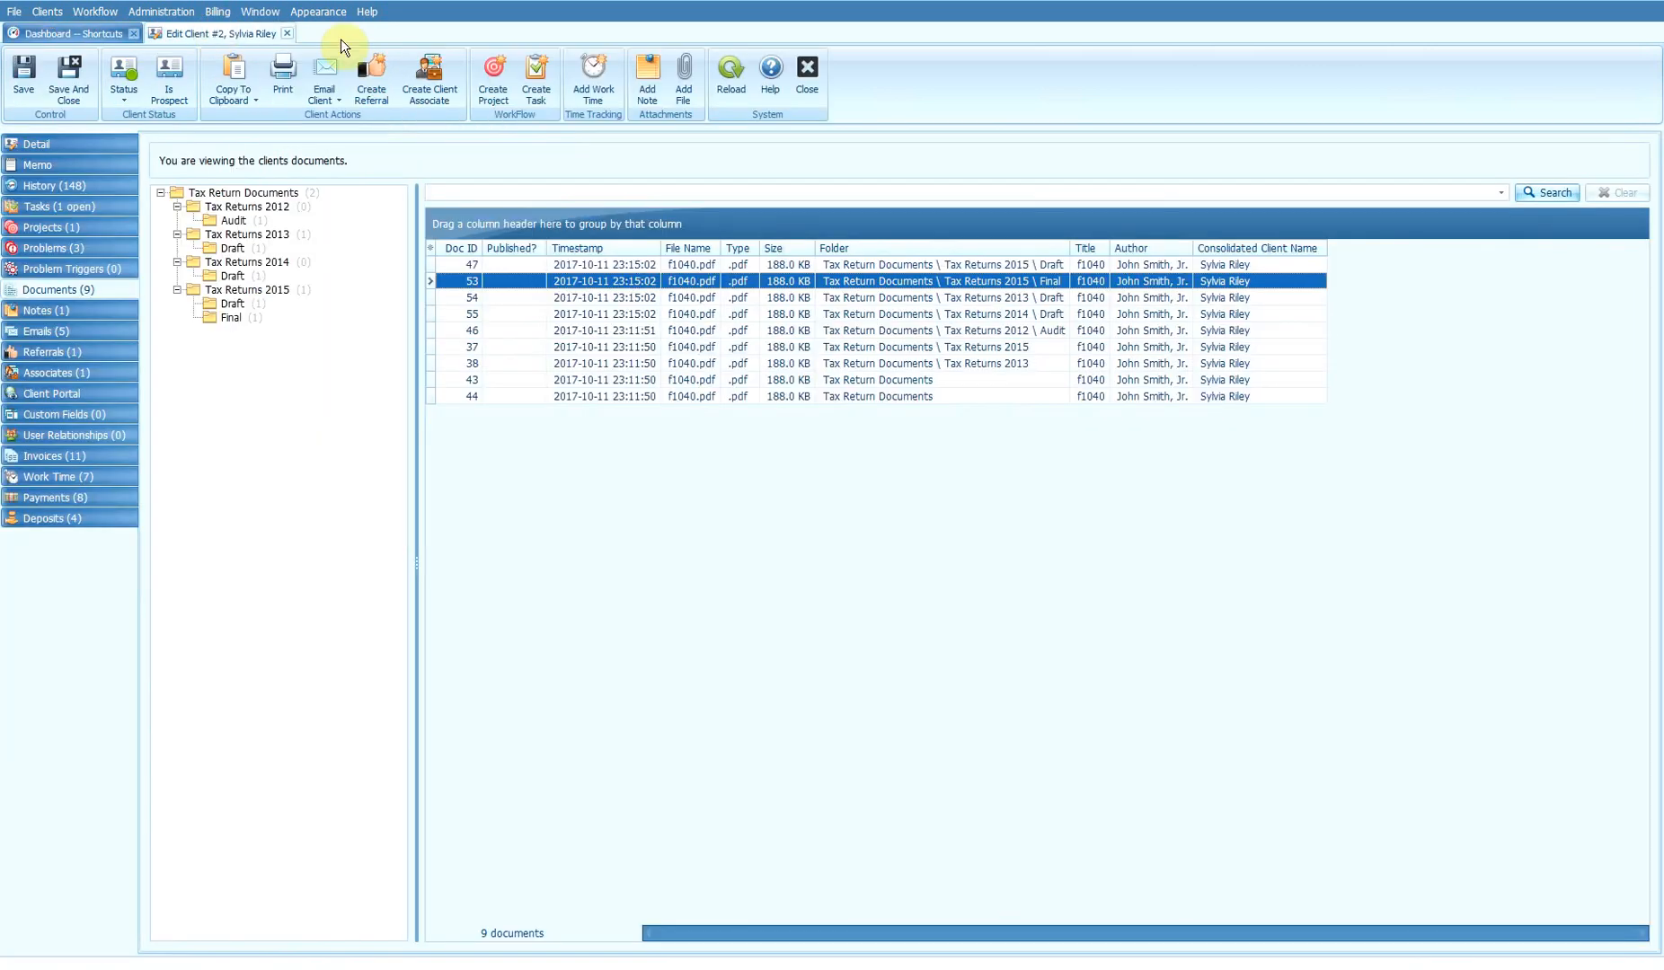
{"action": "left_click", "coordinate": [63, 228]}
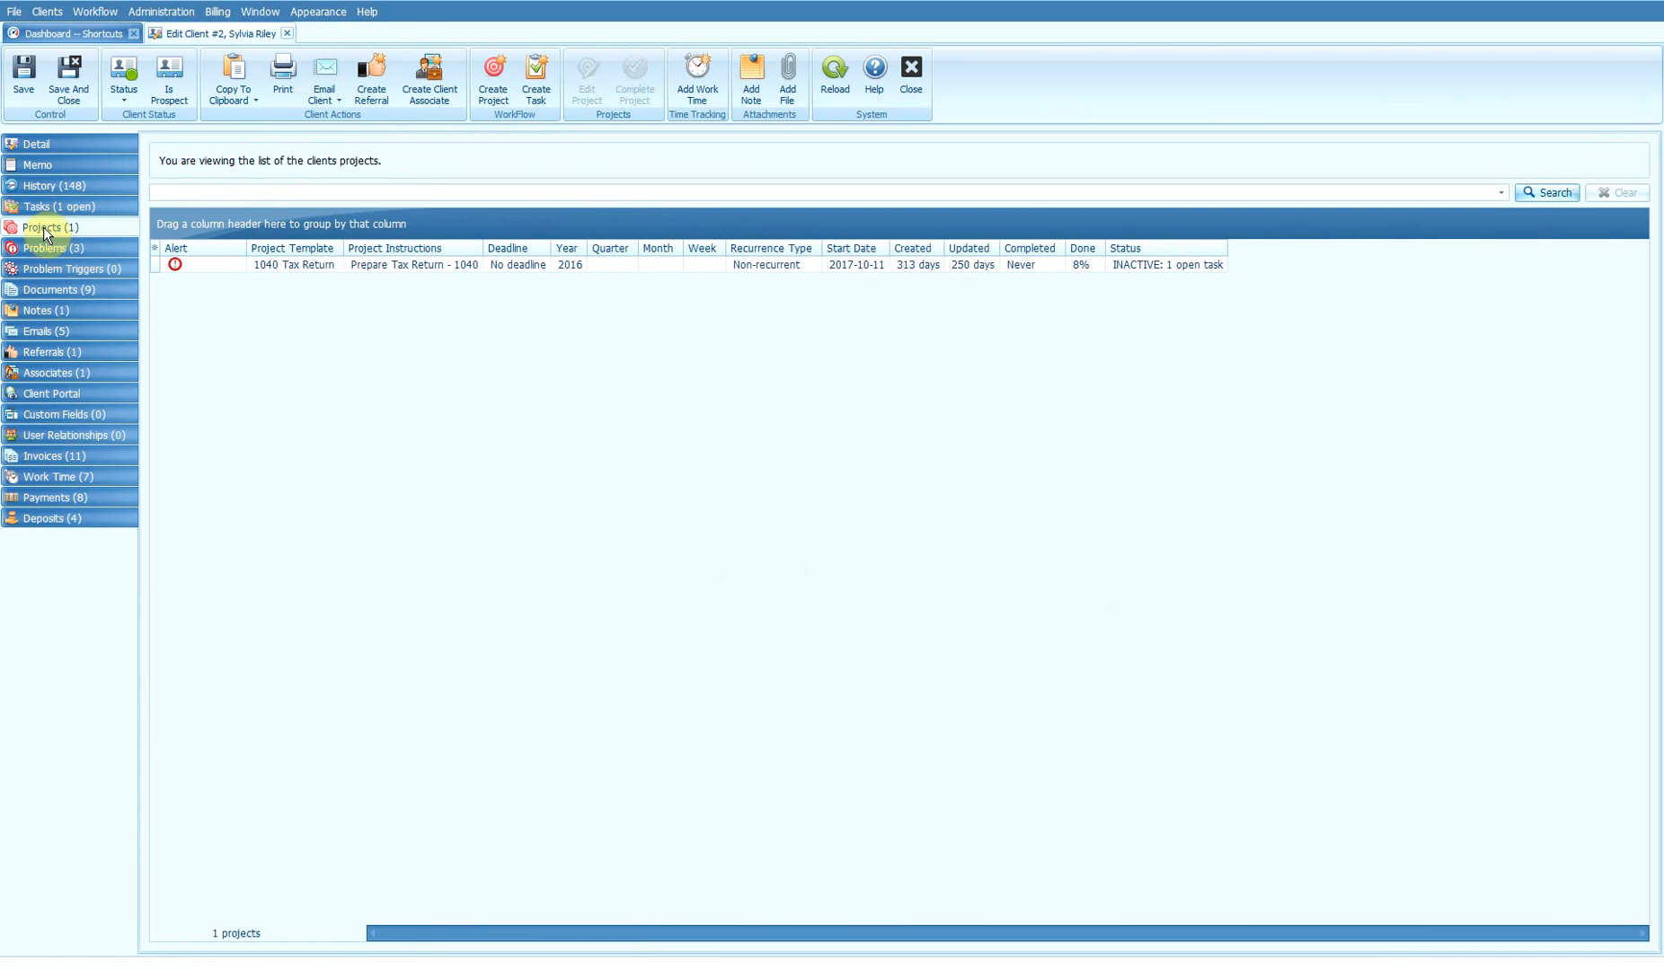
{"action": "left_click", "coordinate": [291, 265]}
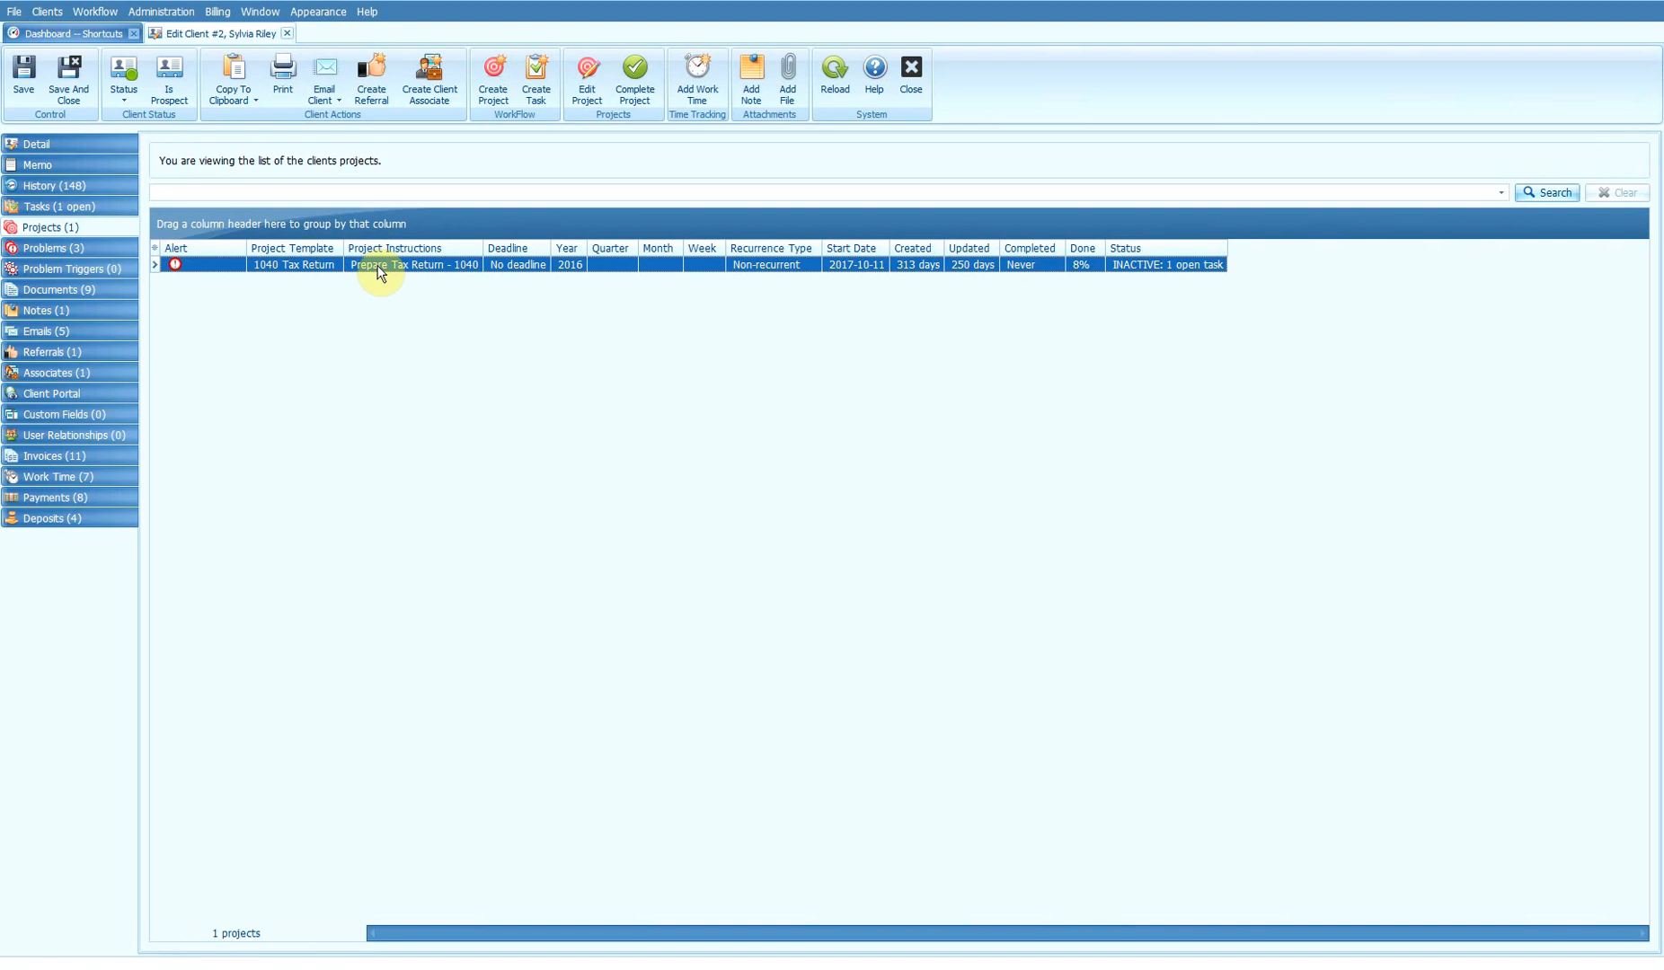
{"action": "double_click", "coordinate": [445, 263]}
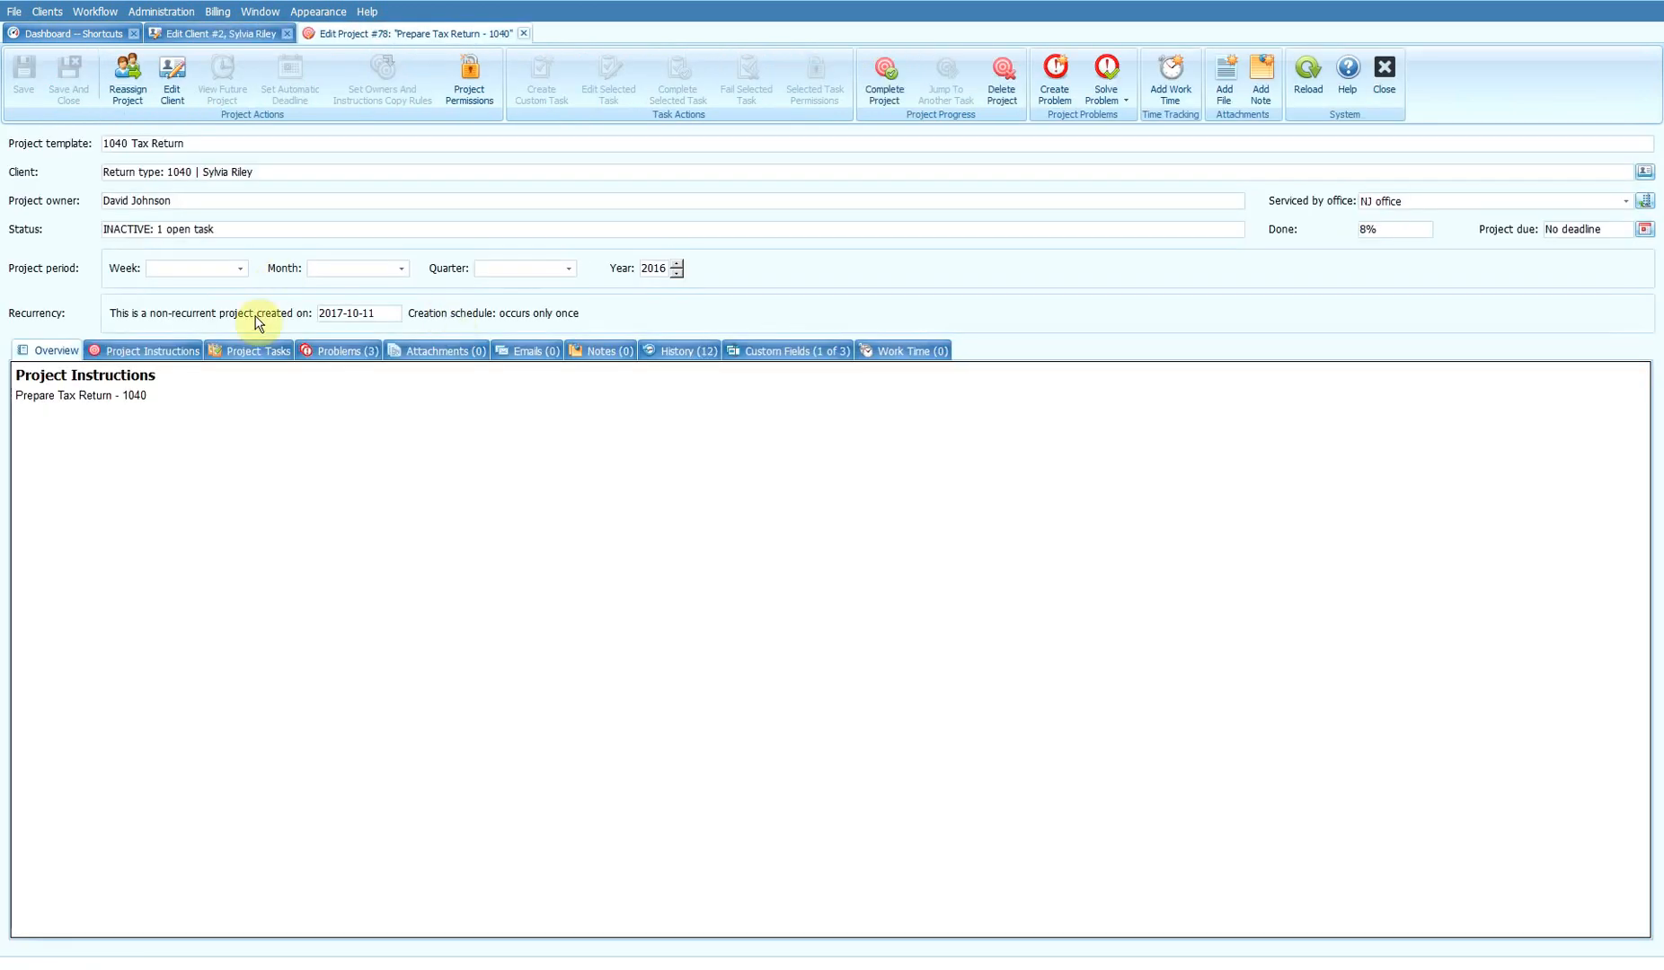
{"action": "left_click", "coordinate": [238, 351]}
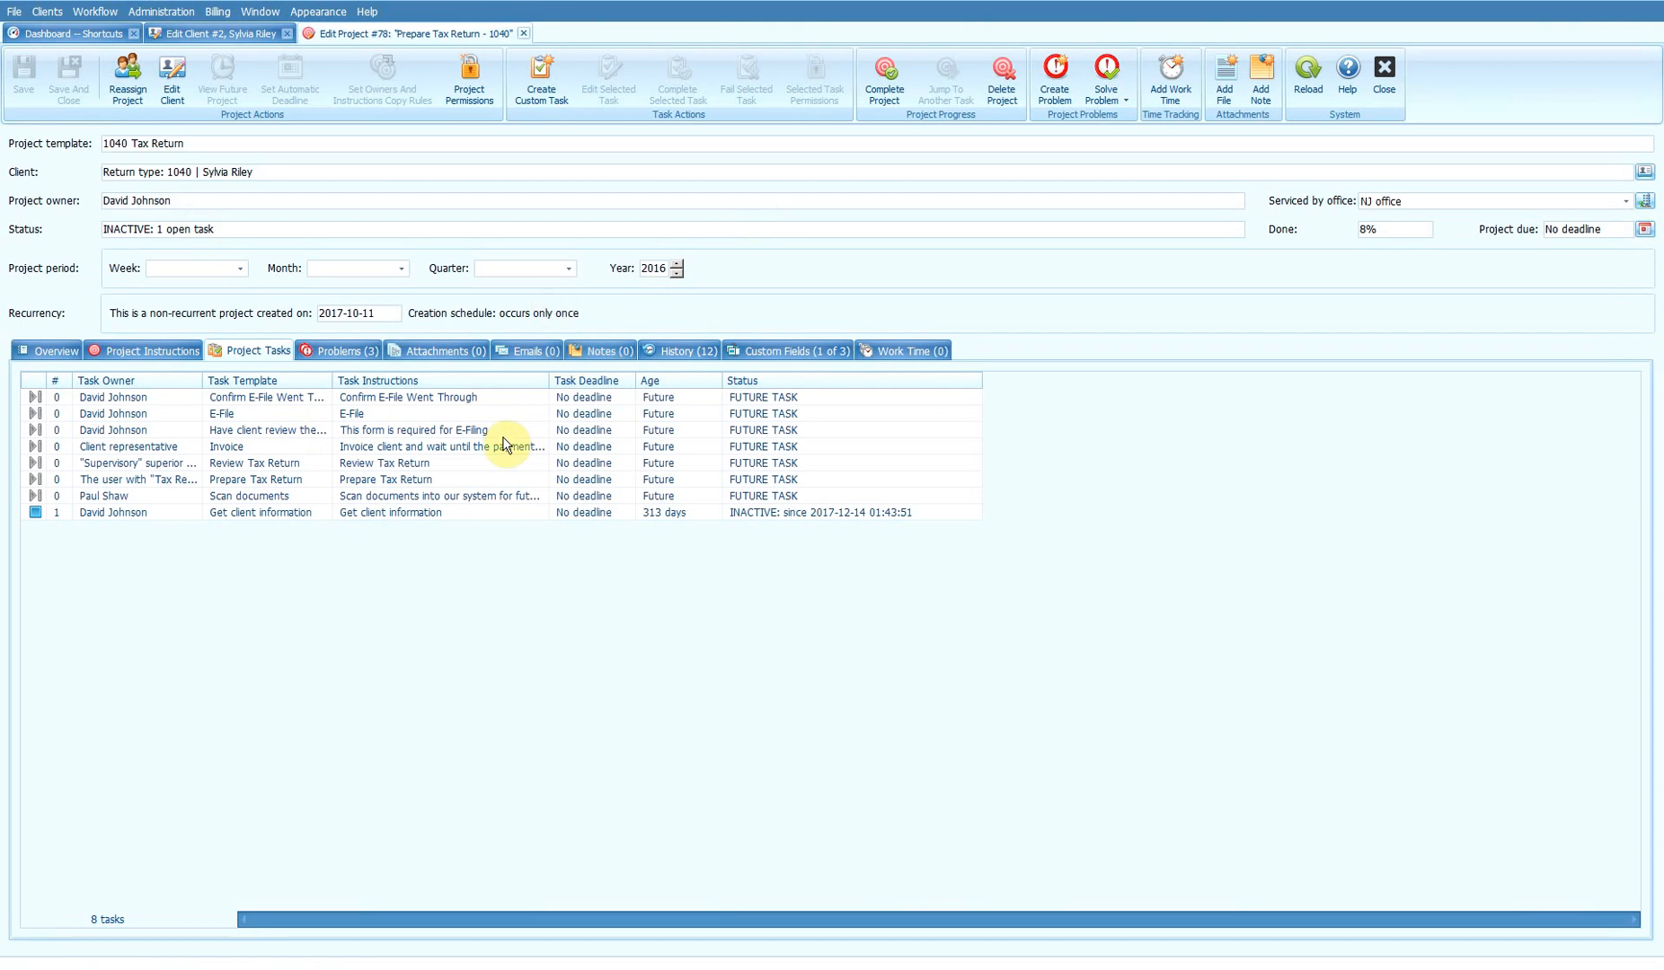
Step: Go through the project's tasks from Get client information up to Confirm E-File Went Through and return to Get client information
{"action": "left_click", "coordinate": [235, 512]}
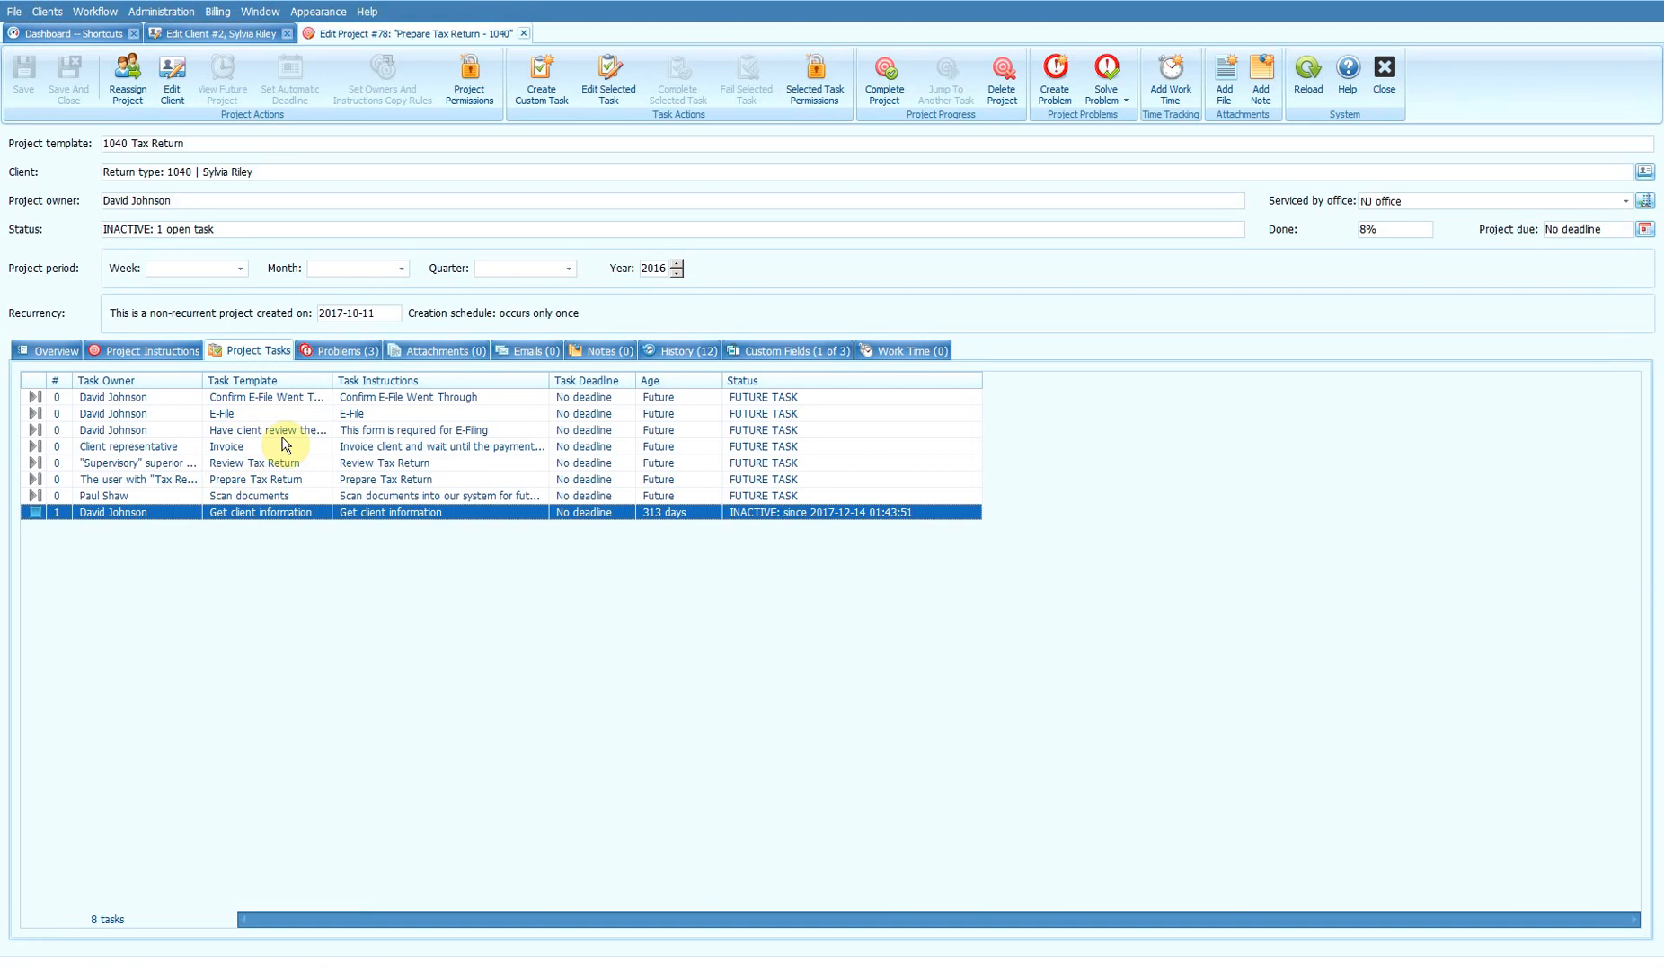
{"action": "left_click", "coordinate": [235, 496]}
{"action": "left_click", "coordinate": [239, 479]}
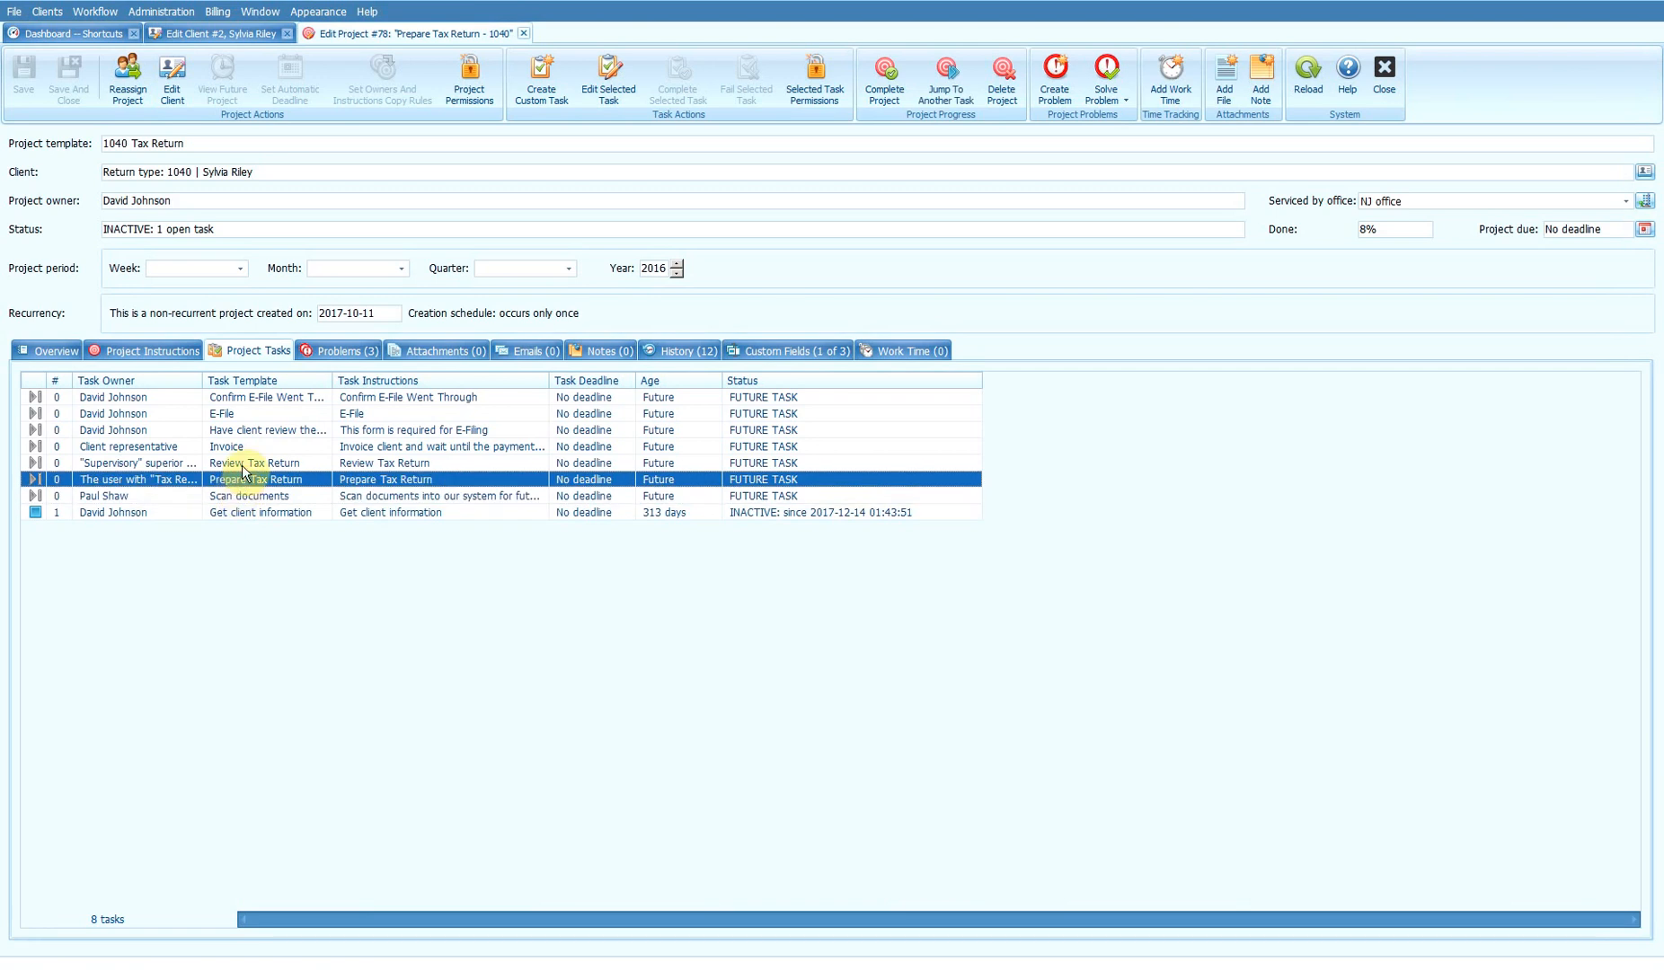
{"action": "left_click", "coordinate": [246, 462]}
{"action": "left_click", "coordinate": [251, 447]}
{"action": "left_click", "coordinate": [257, 430]}
{"action": "left_click", "coordinate": [260, 414]}
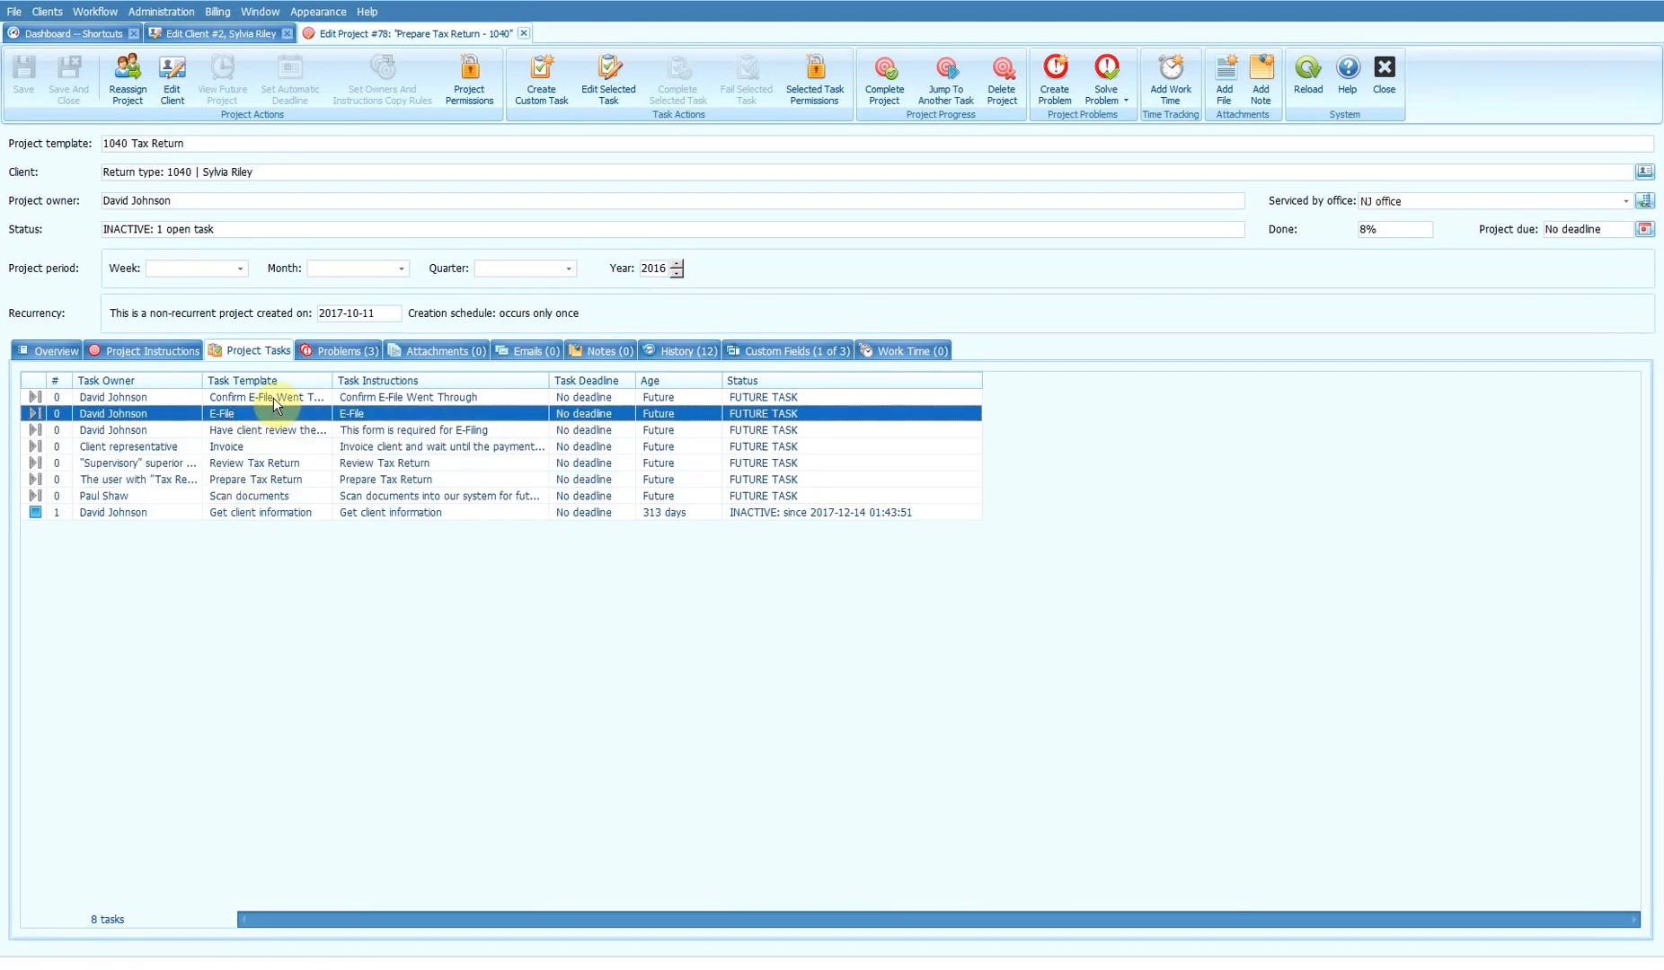
{"action": "left_click", "coordinate": [307, 400]}
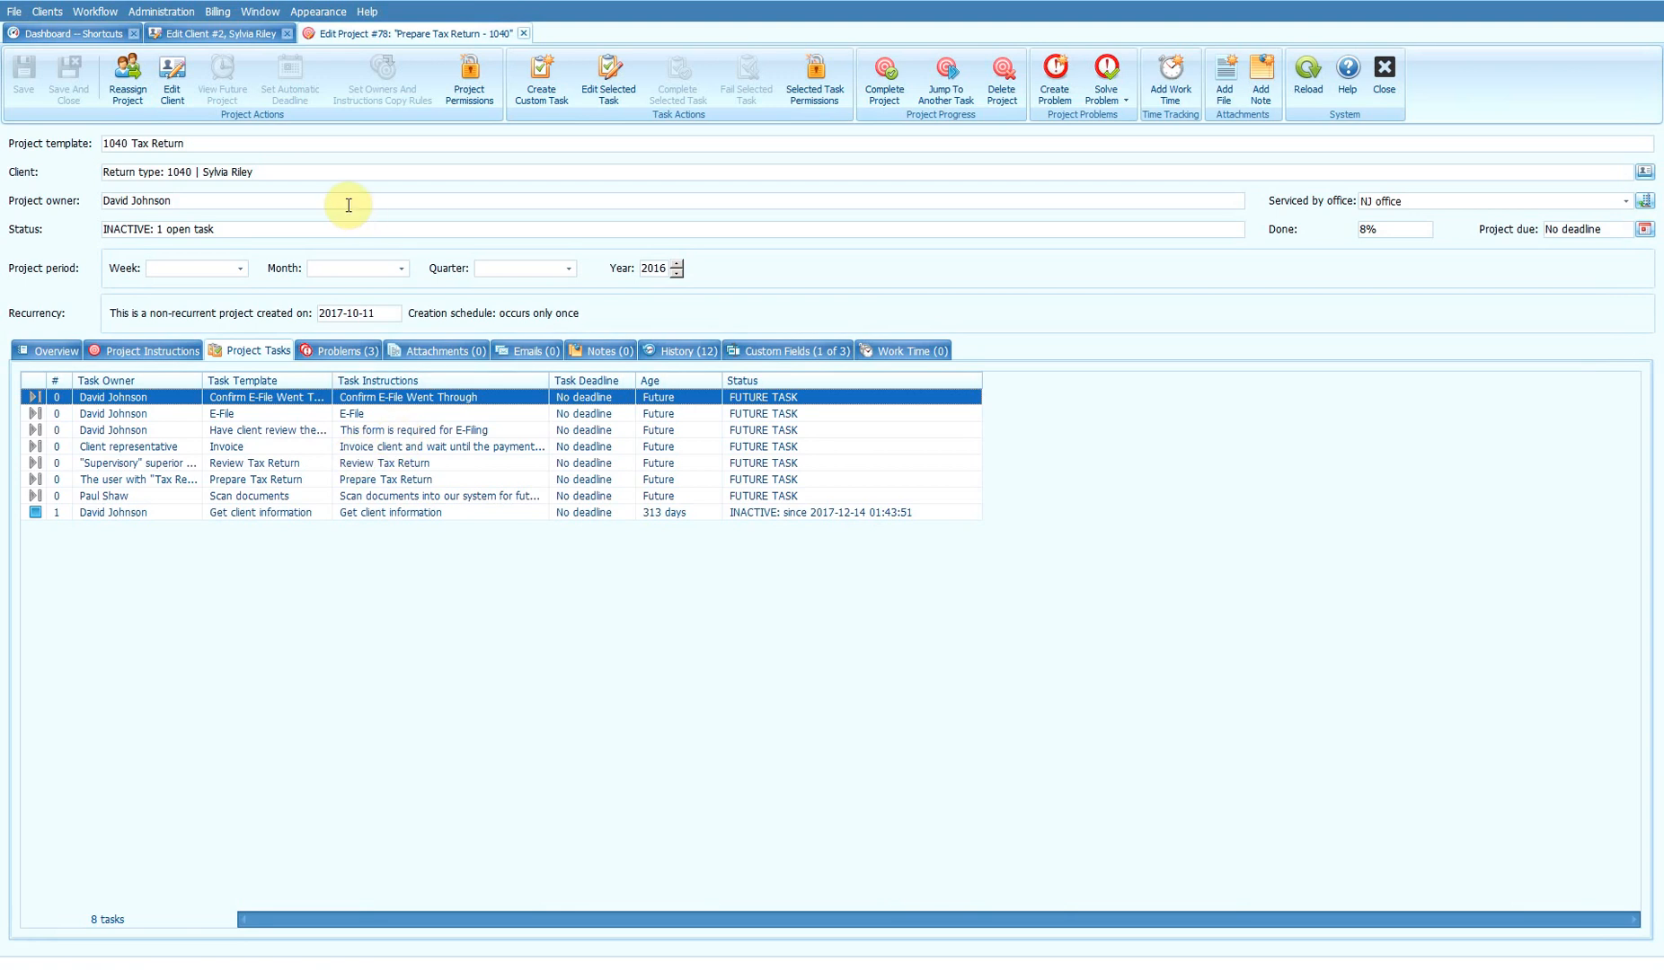
{"action": "left_click", "coordinate": [667, 512]}
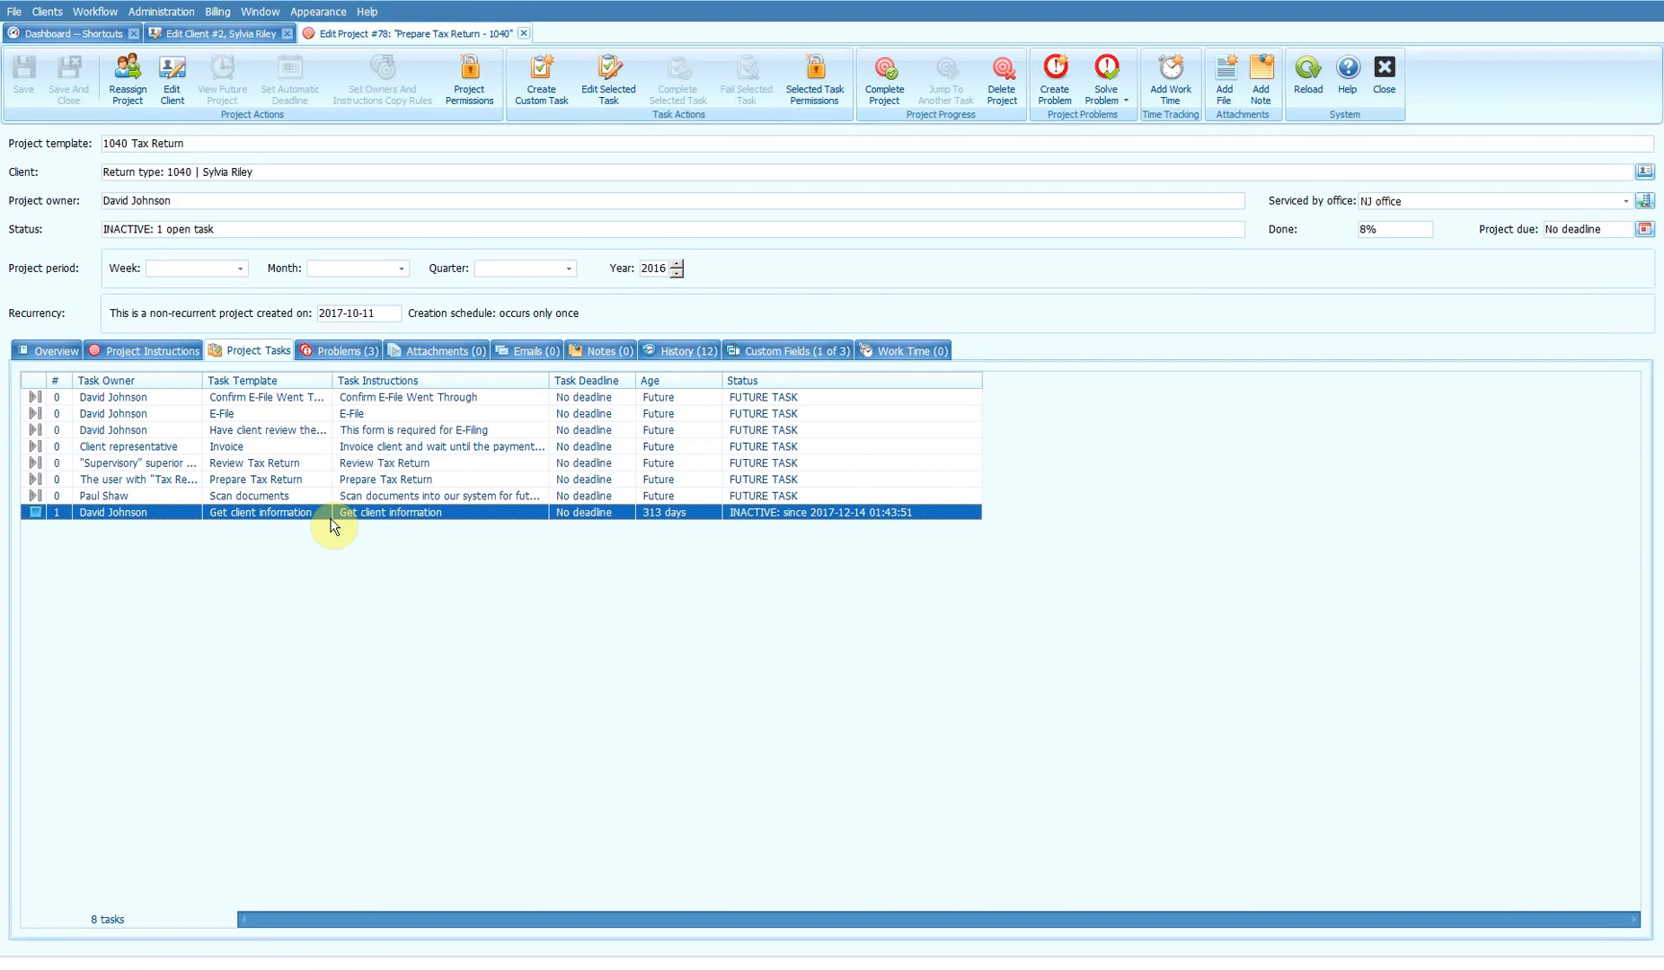
Step: Review the project's problems, selecting the Missing K-1's and the Missing W-2's entries
{"action": "left_click", "coordinate": [346, 351]}
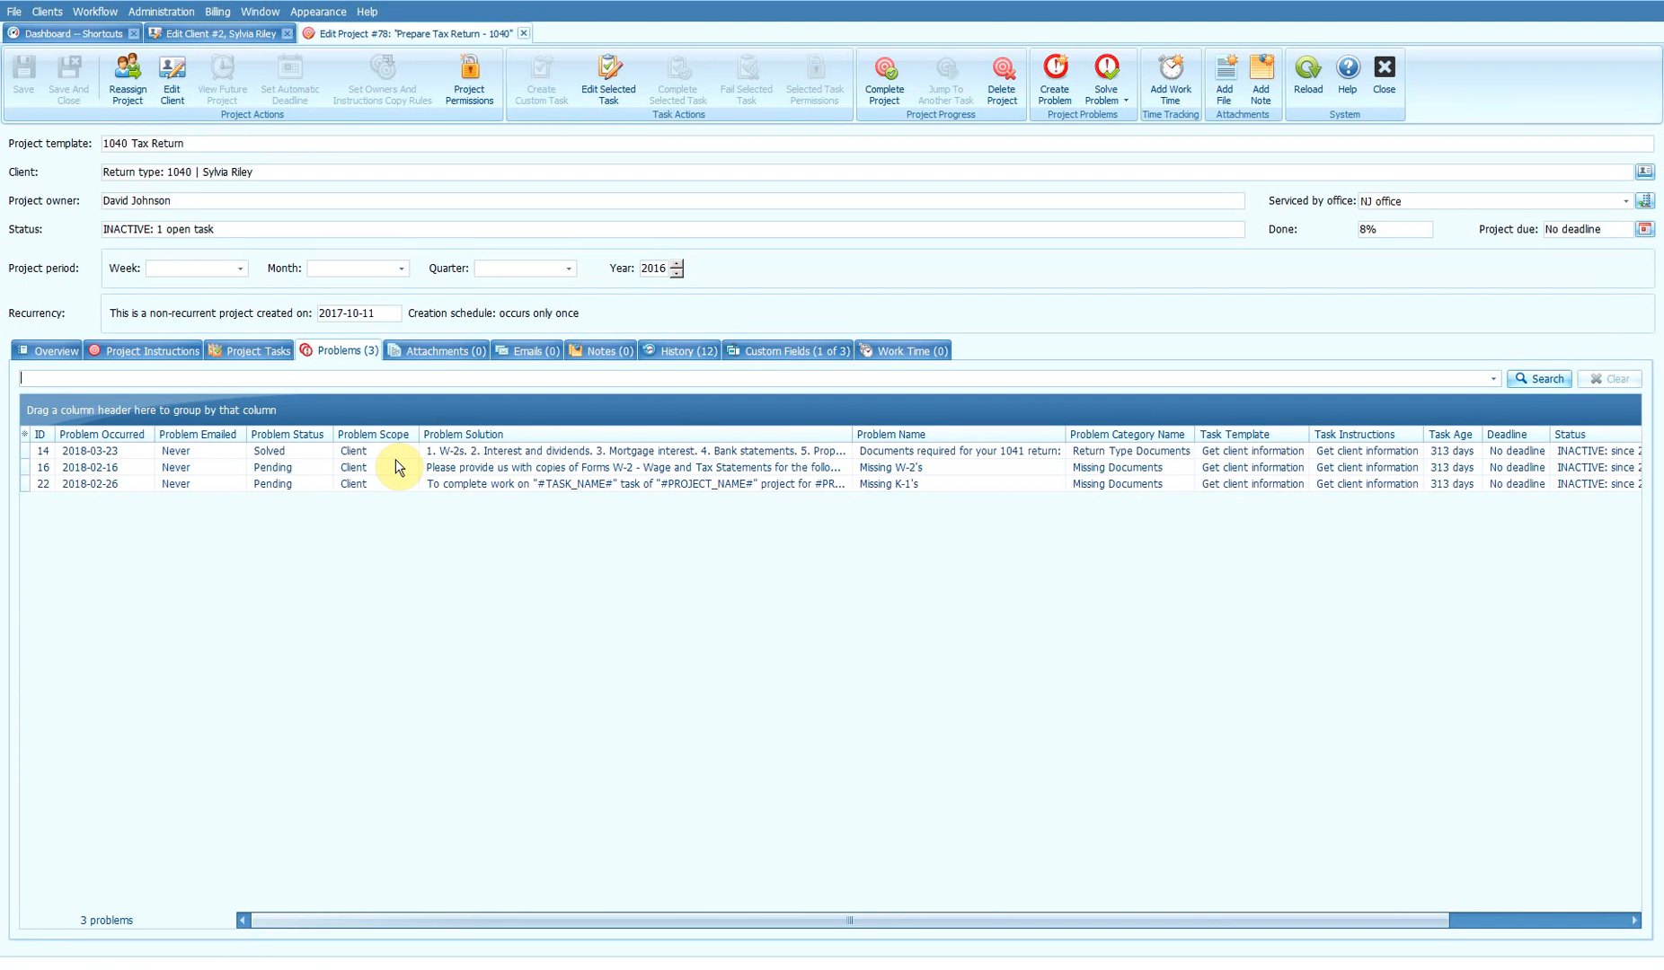
{"action": "left_click", "coordinate": [314, 484]}
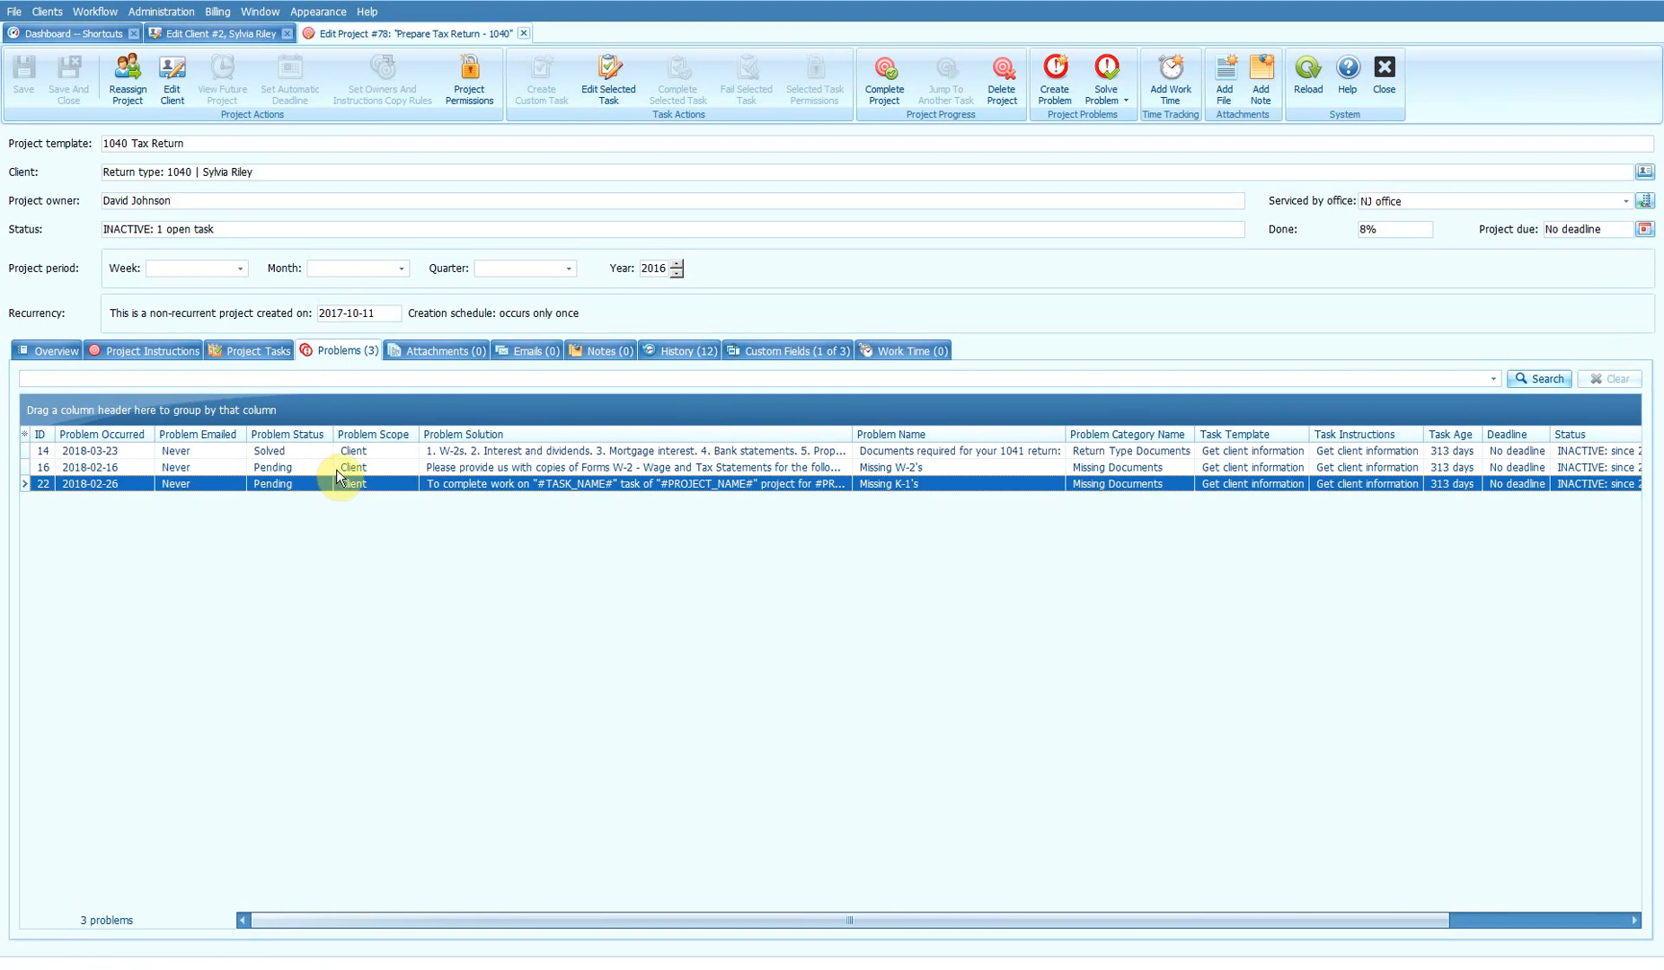
{"action": "left_click", "coordinate": [336, 469]}
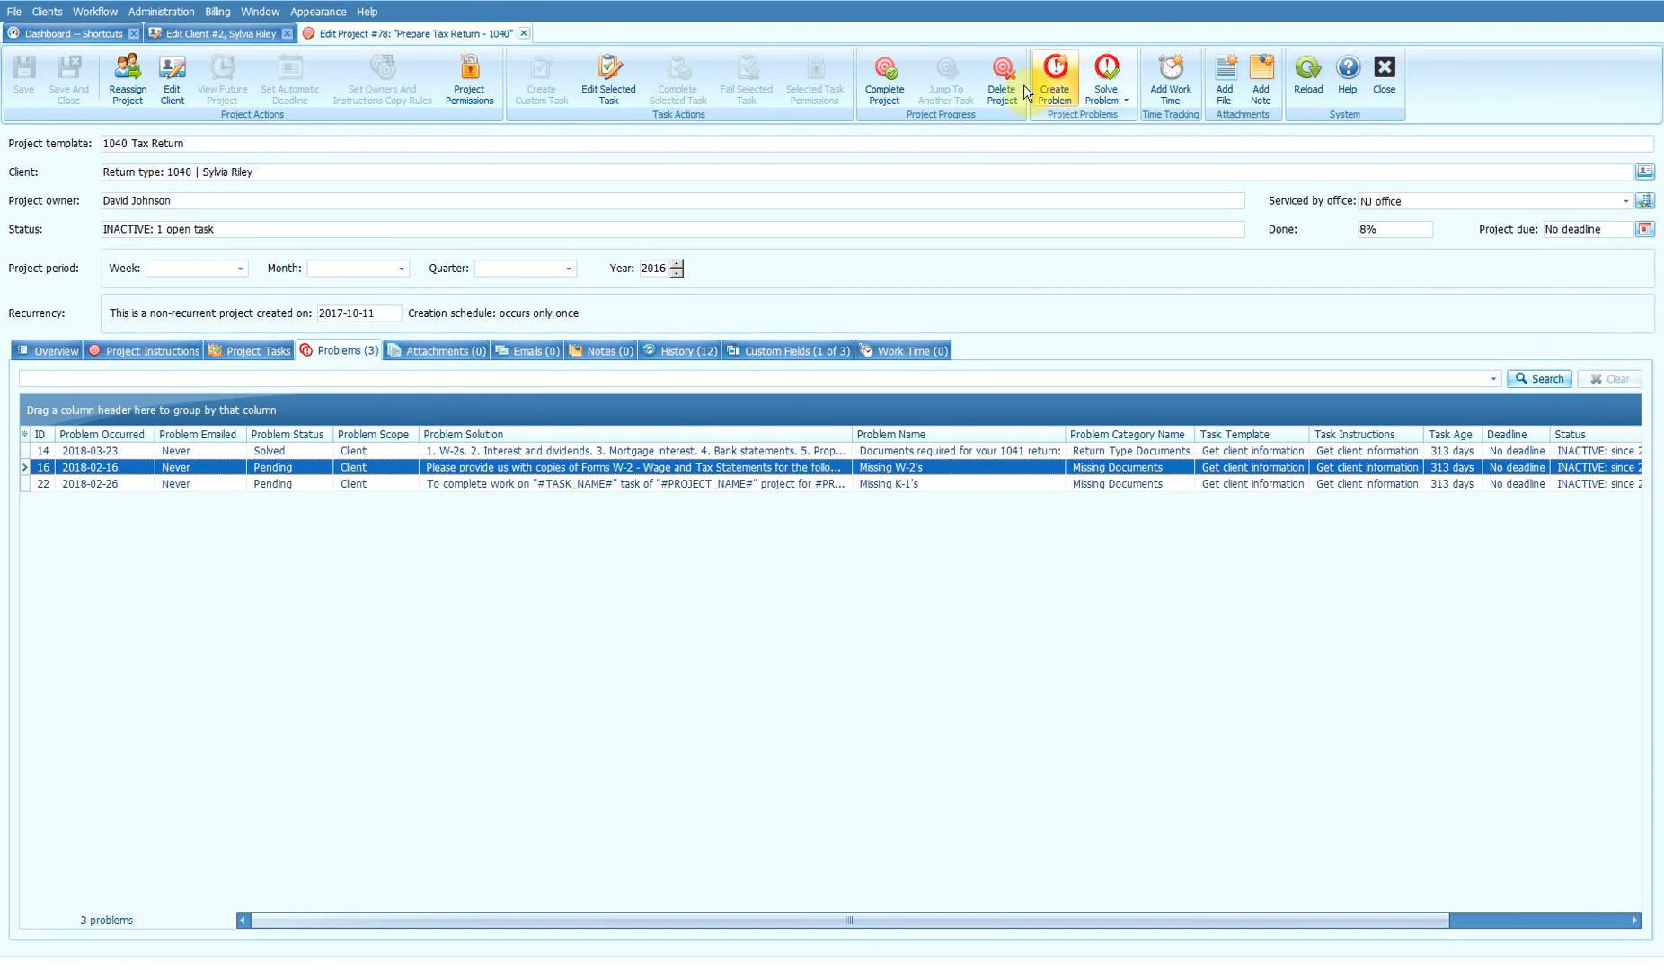
Step: Create a problem for the project's Get client information task from the Prior Year Returns template, keeping the template's solution text
{"action": "left_click", "coordinate": [1057, 86]}
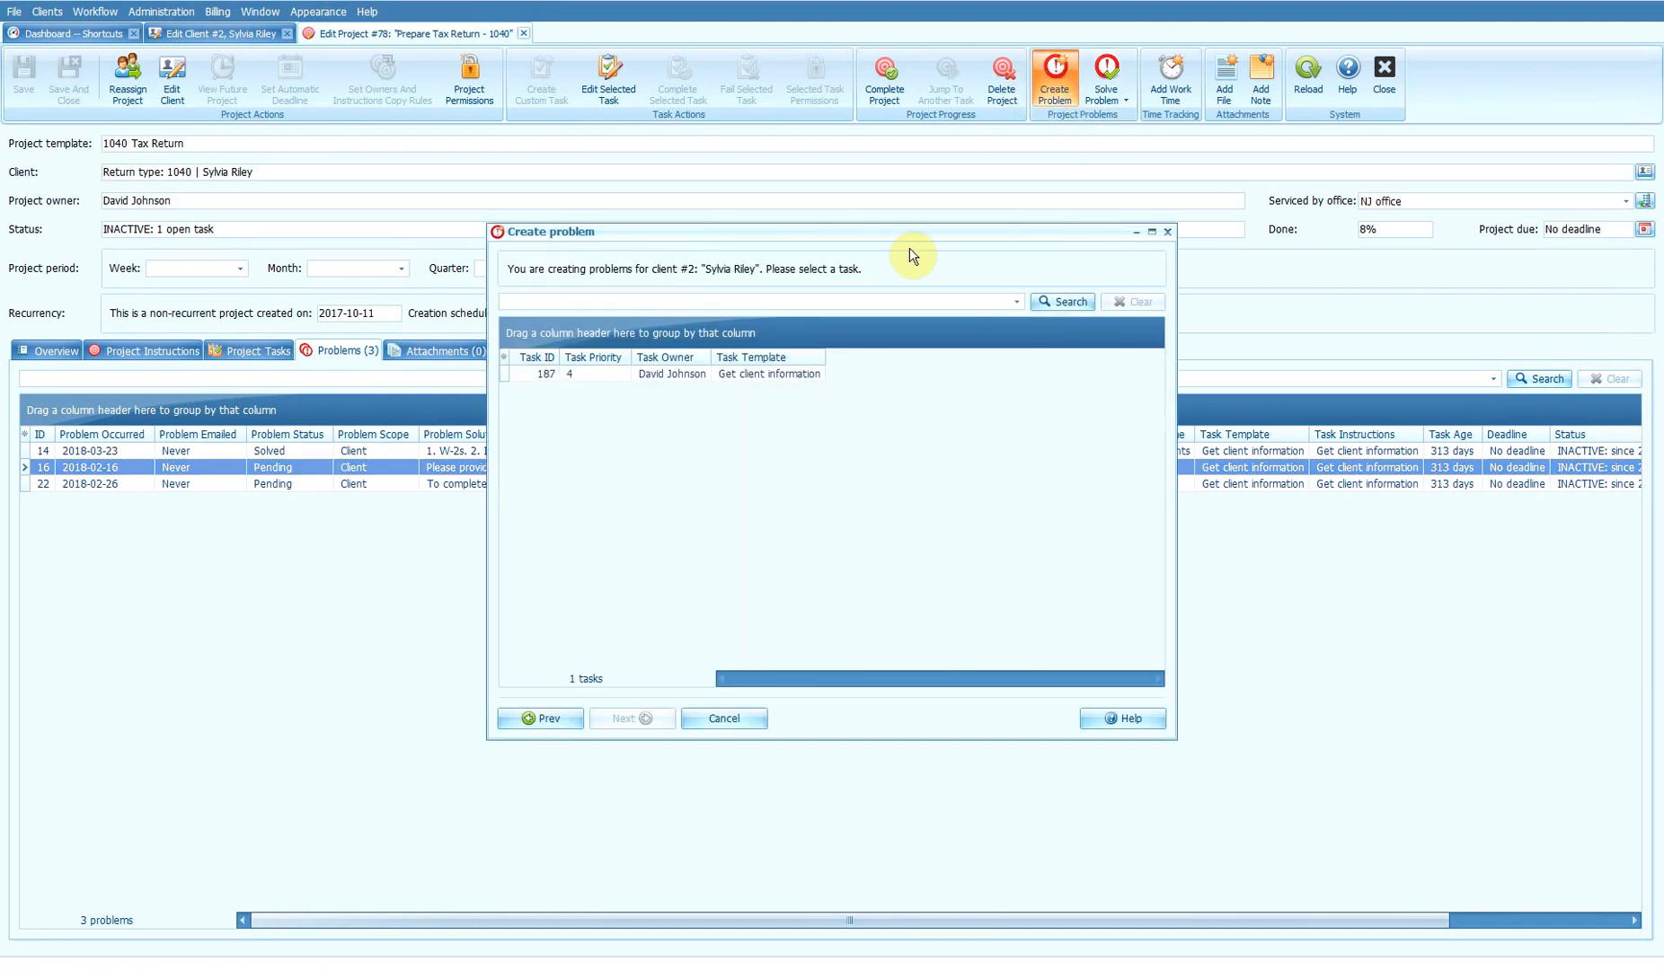
{"action": "left_click", "coordinate": [744, 375]}
{"action": "left_click", "coordinate": [783, 356]}
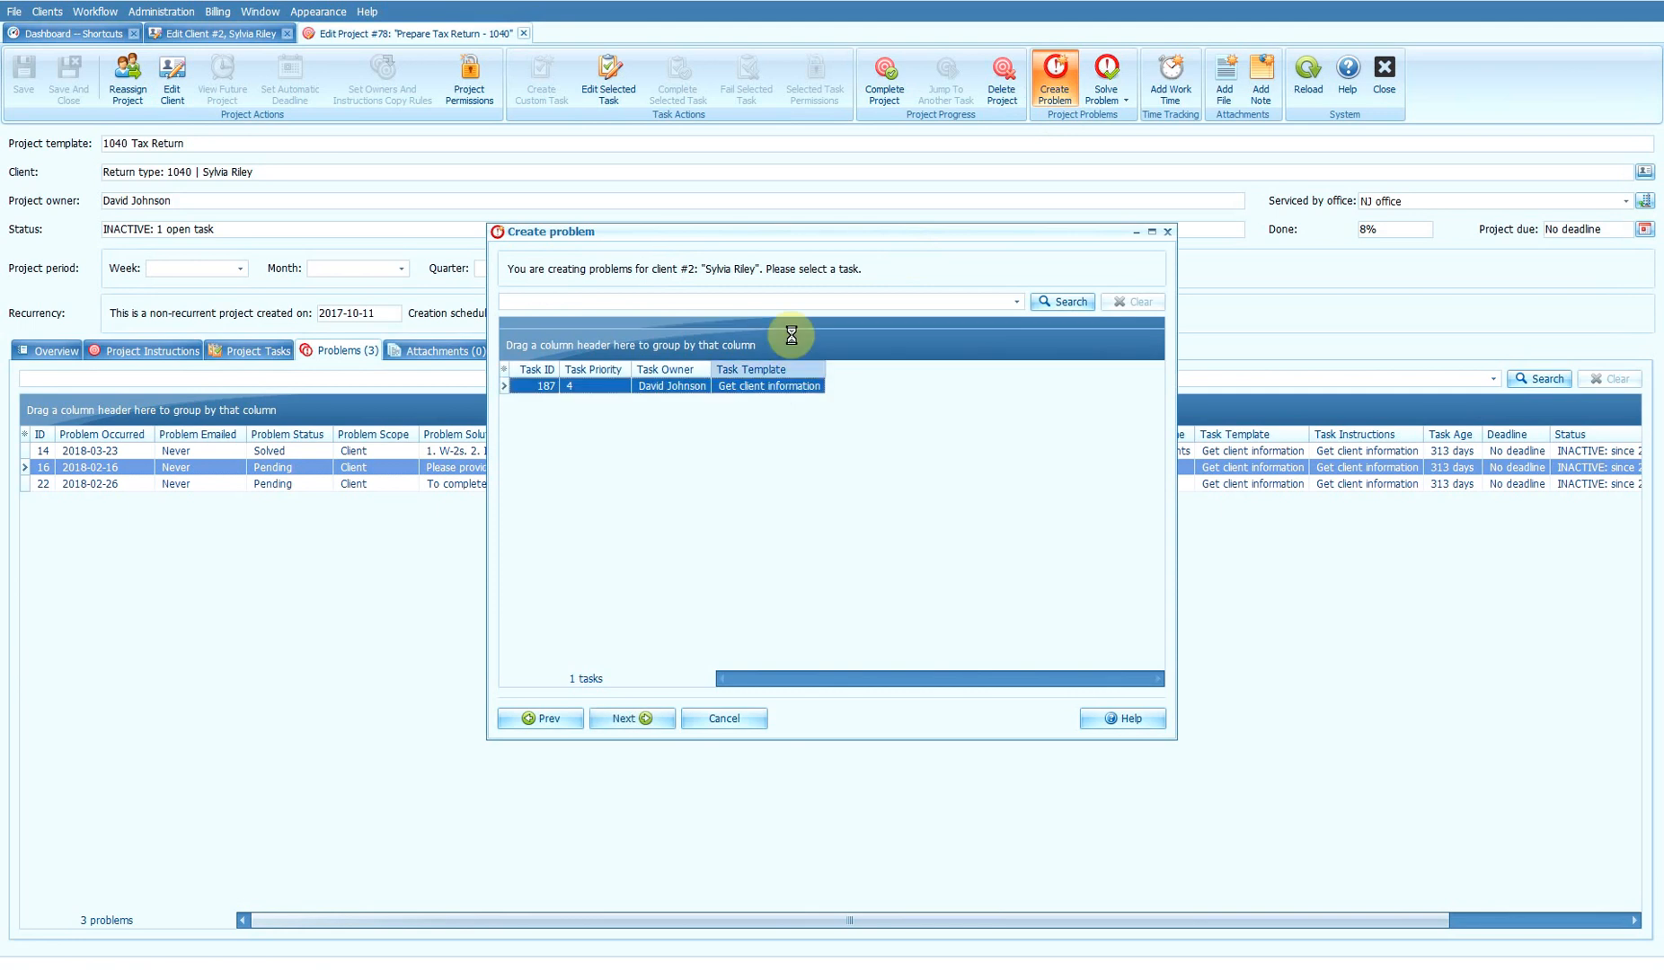
{"action": "left_click", "coordinate": [630, 718]}
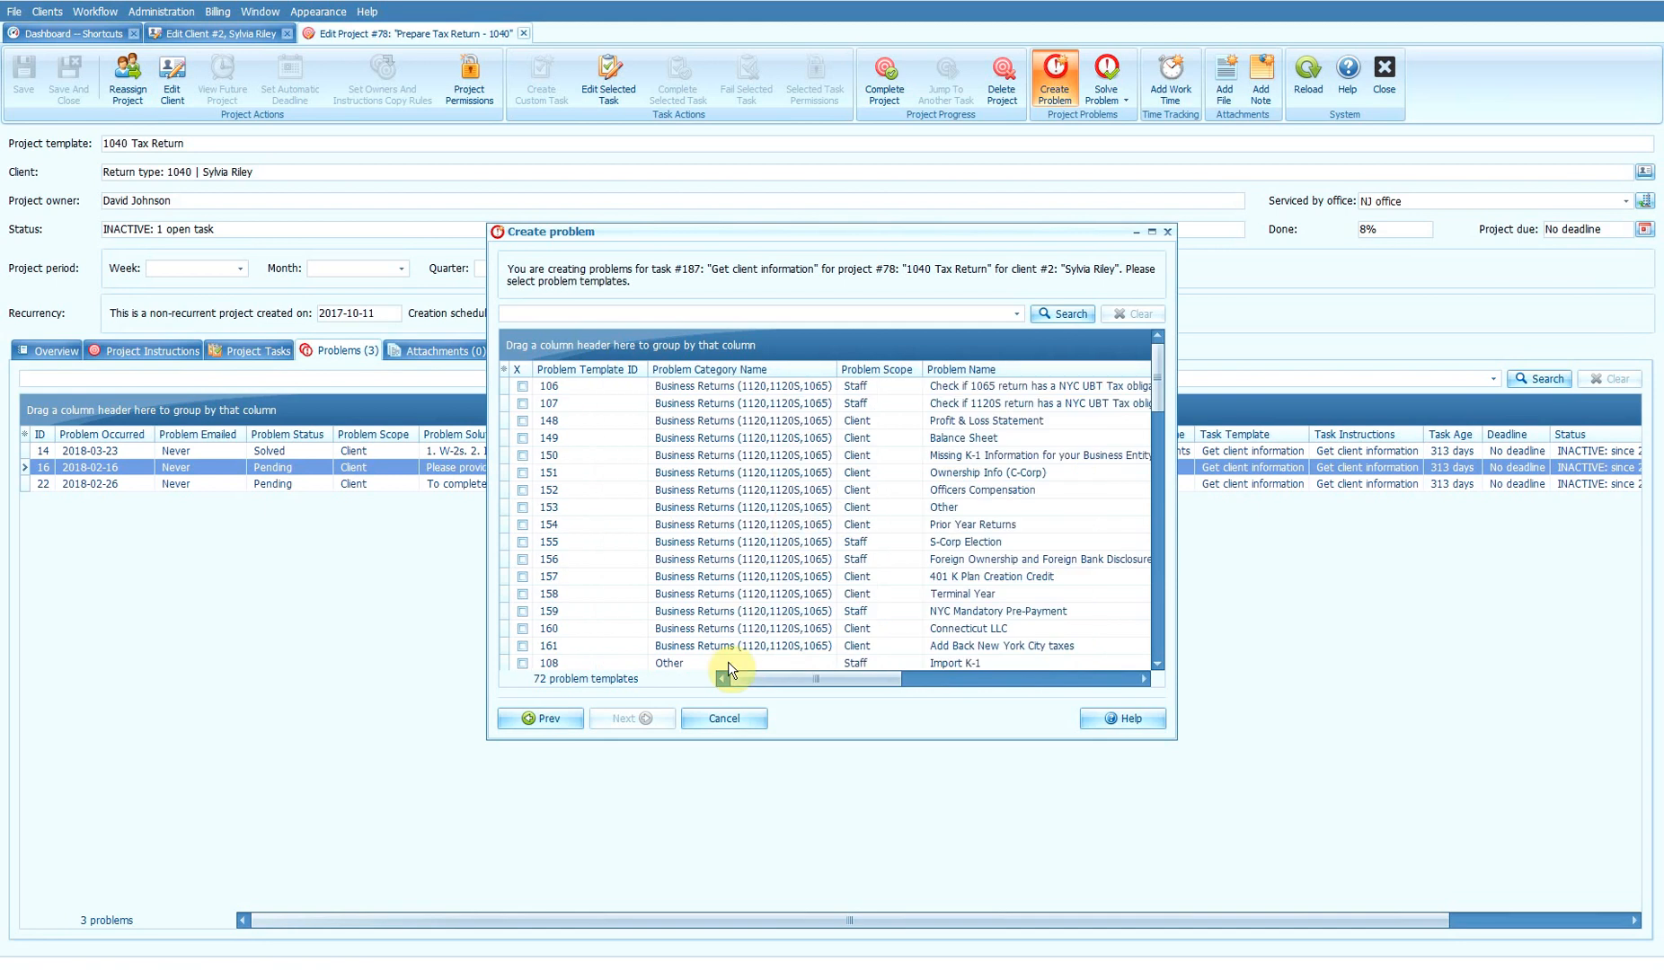
{"action": "left_click_drag", "start_coordinate": [802, 673], "coordinate": [758, 676]}
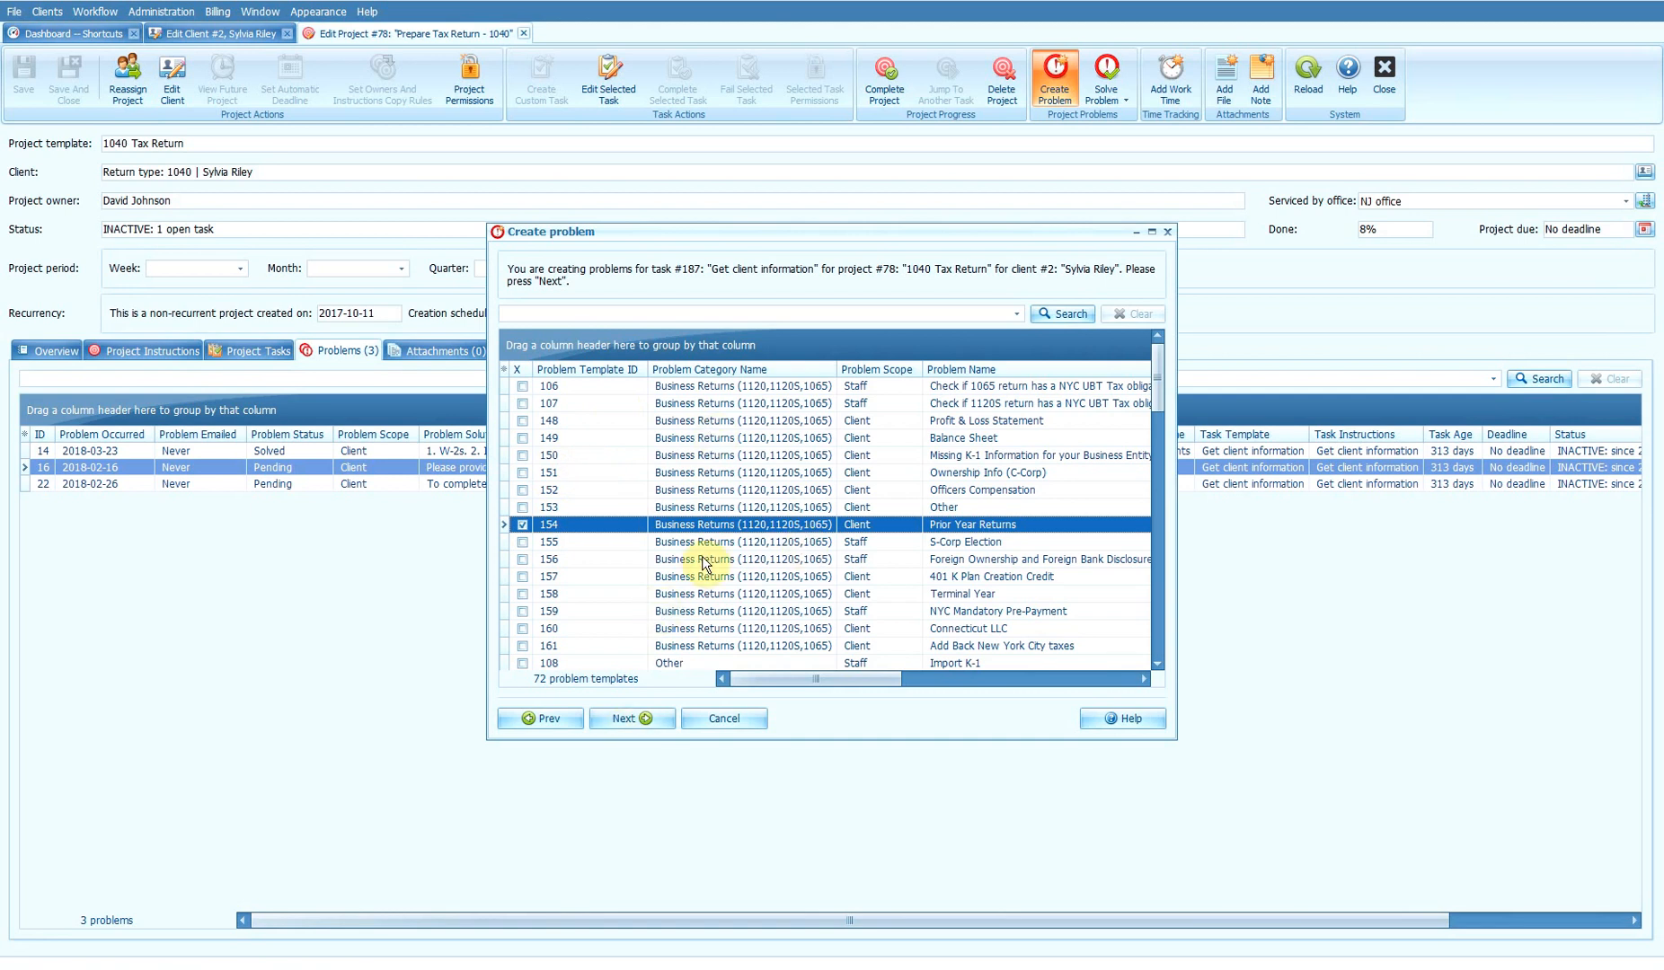
{"action": "left_click", "coordinate": [630, 719]}
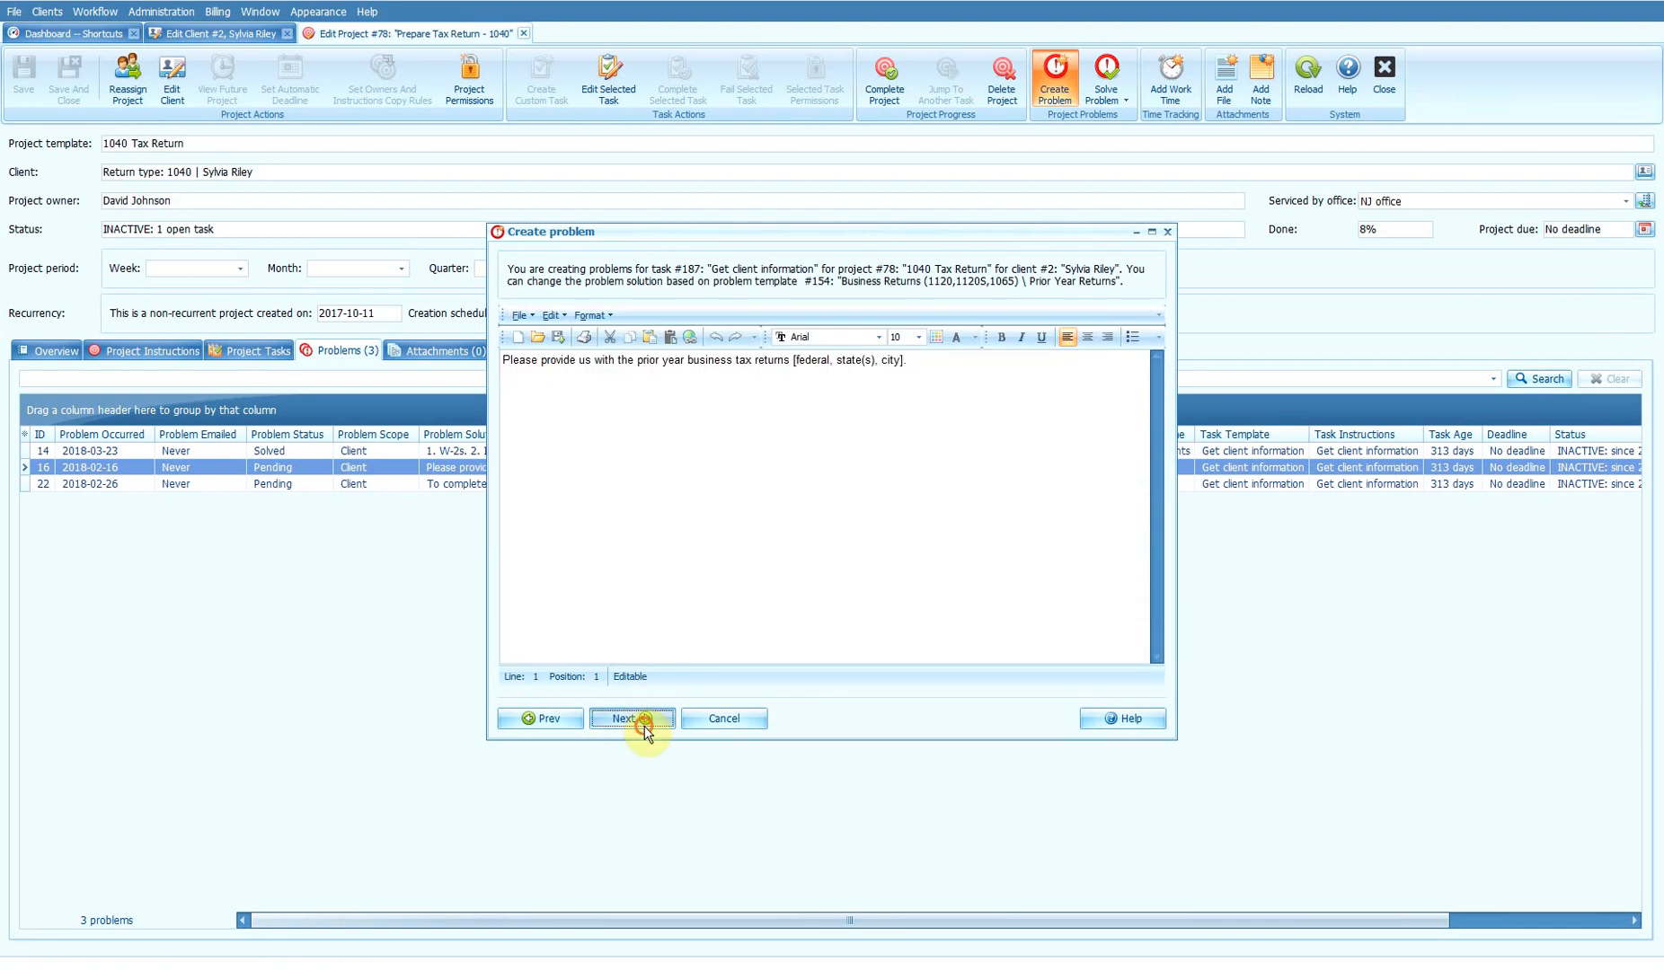
{"action": "left_click", "coordinate": [630, 719]}
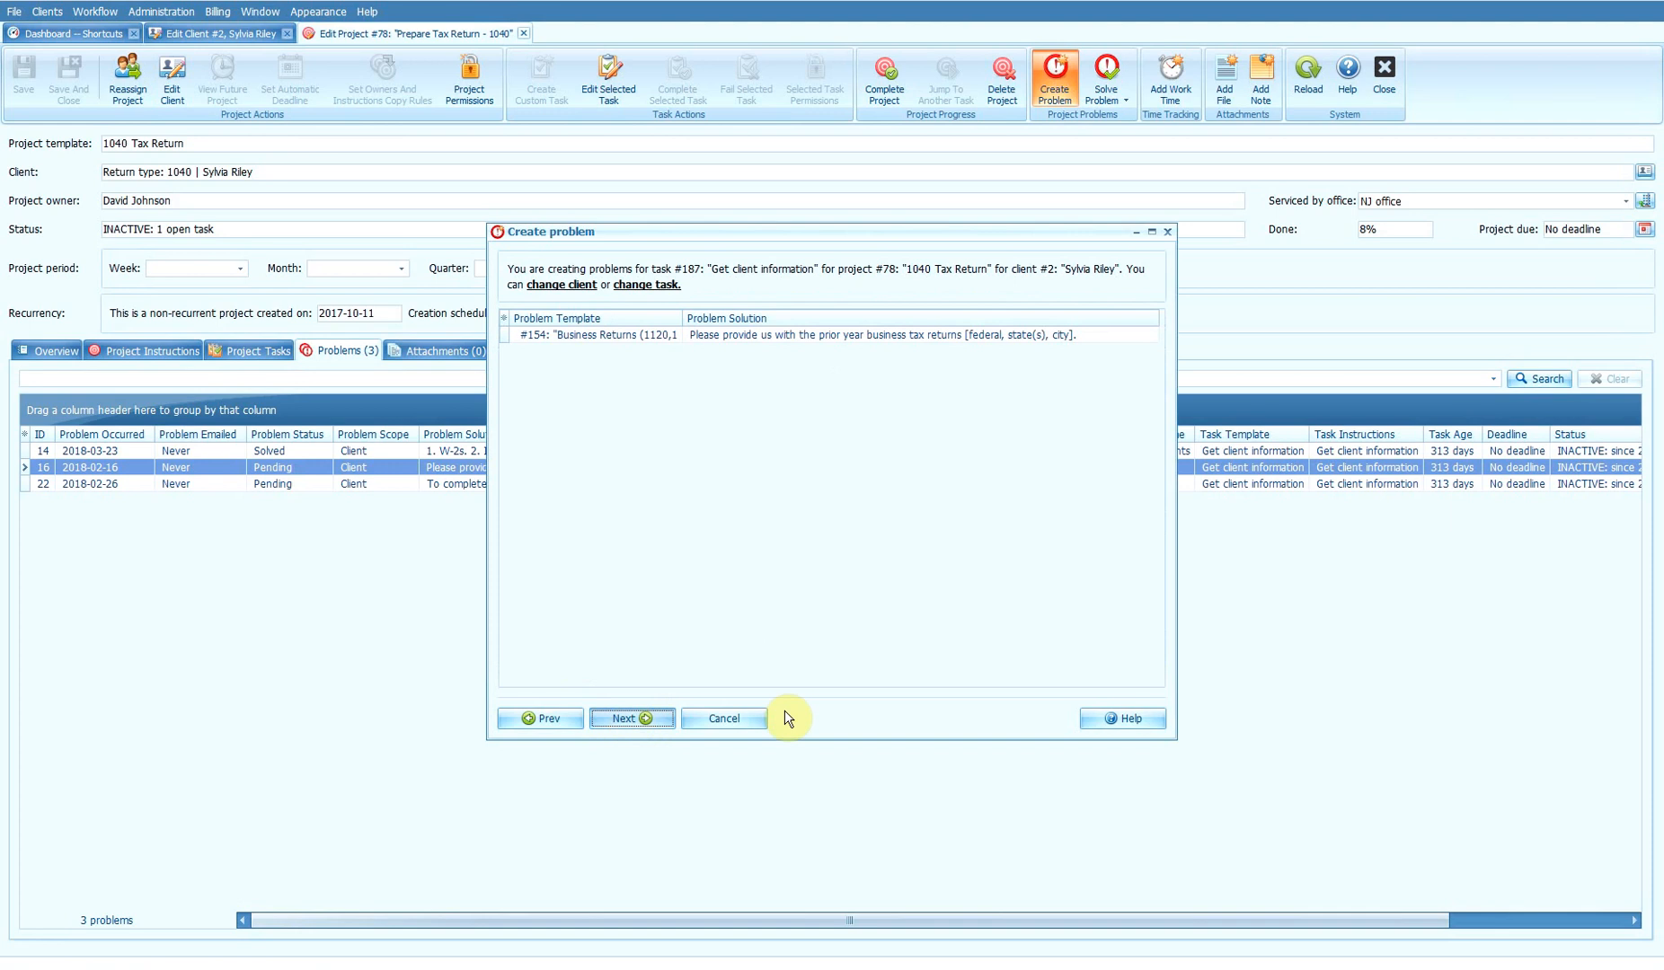
{"action": "key", "text": "Return"}
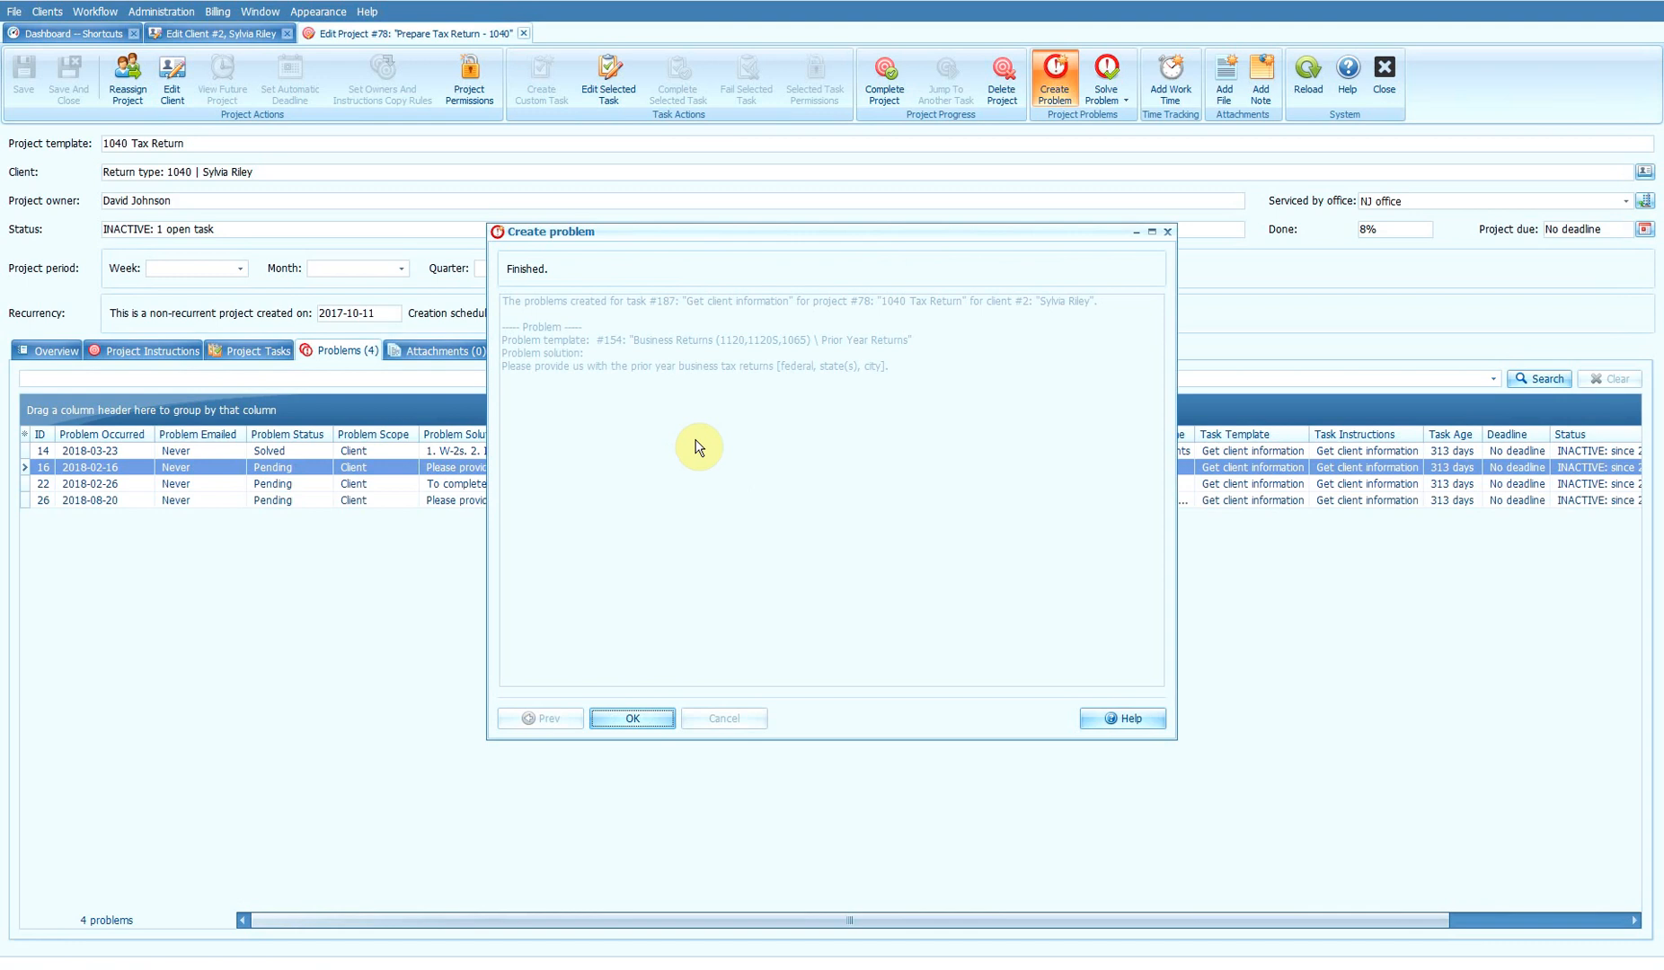
Step: Finish creating the problem and preview its client notification email, highlighting the Prior Year Returns request in the message
{"action": "left_click", "coordinate": [634, 718]}
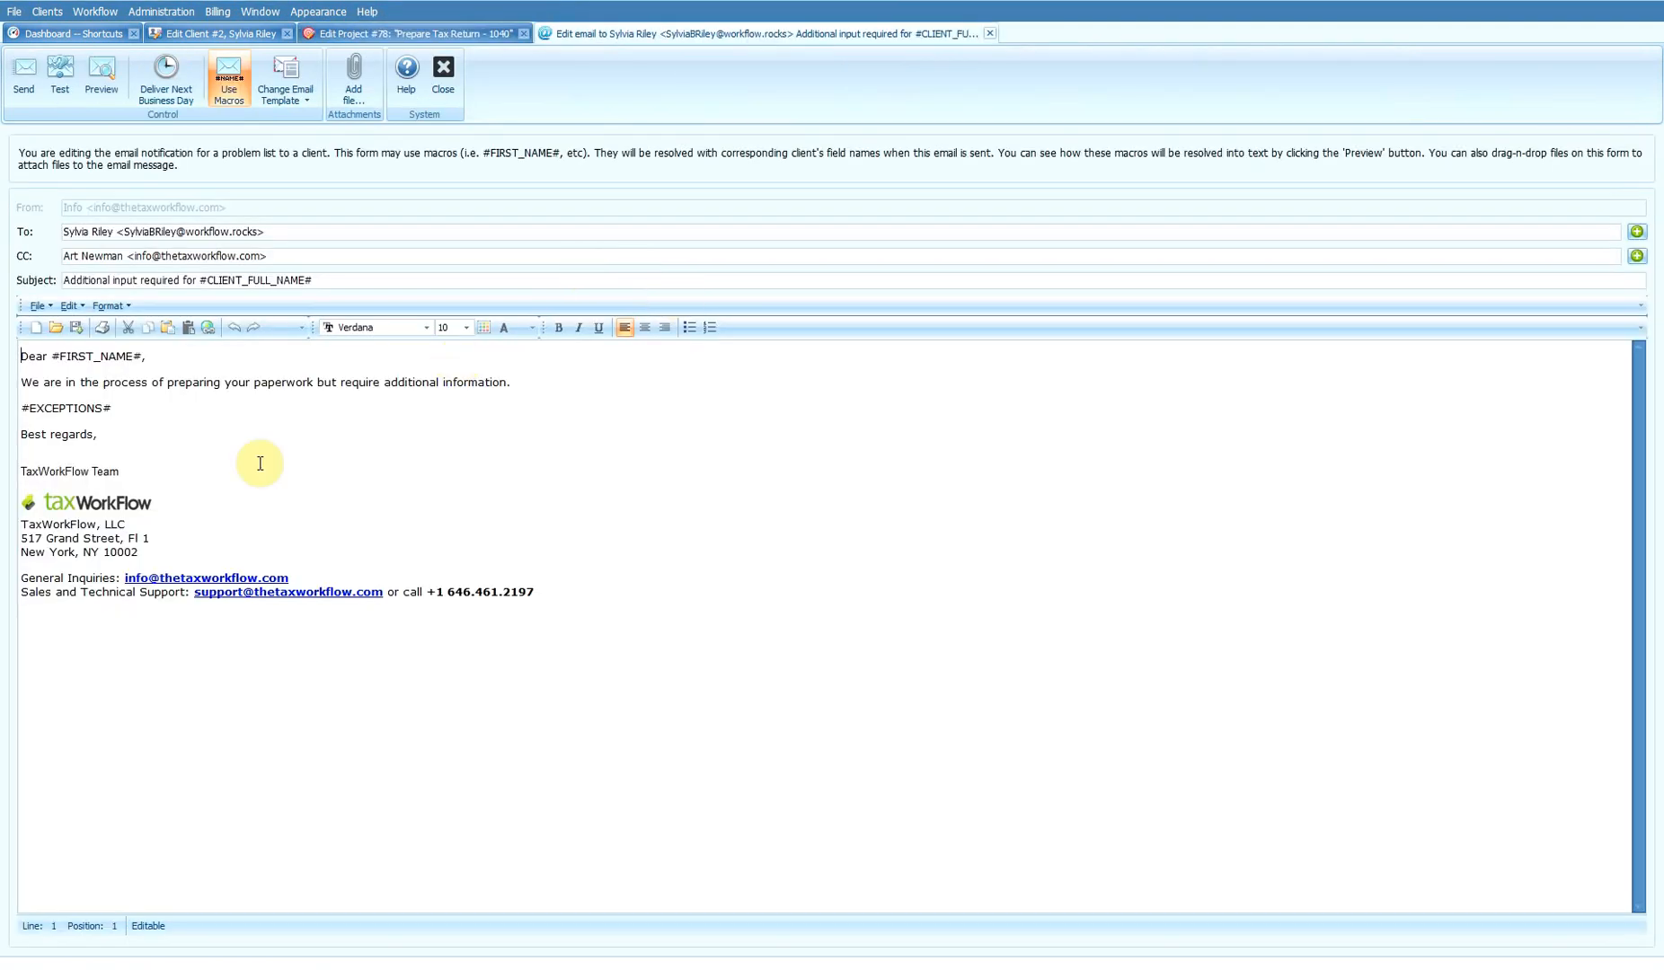
{"action": "left_click", "coordinate": [103, 79]}
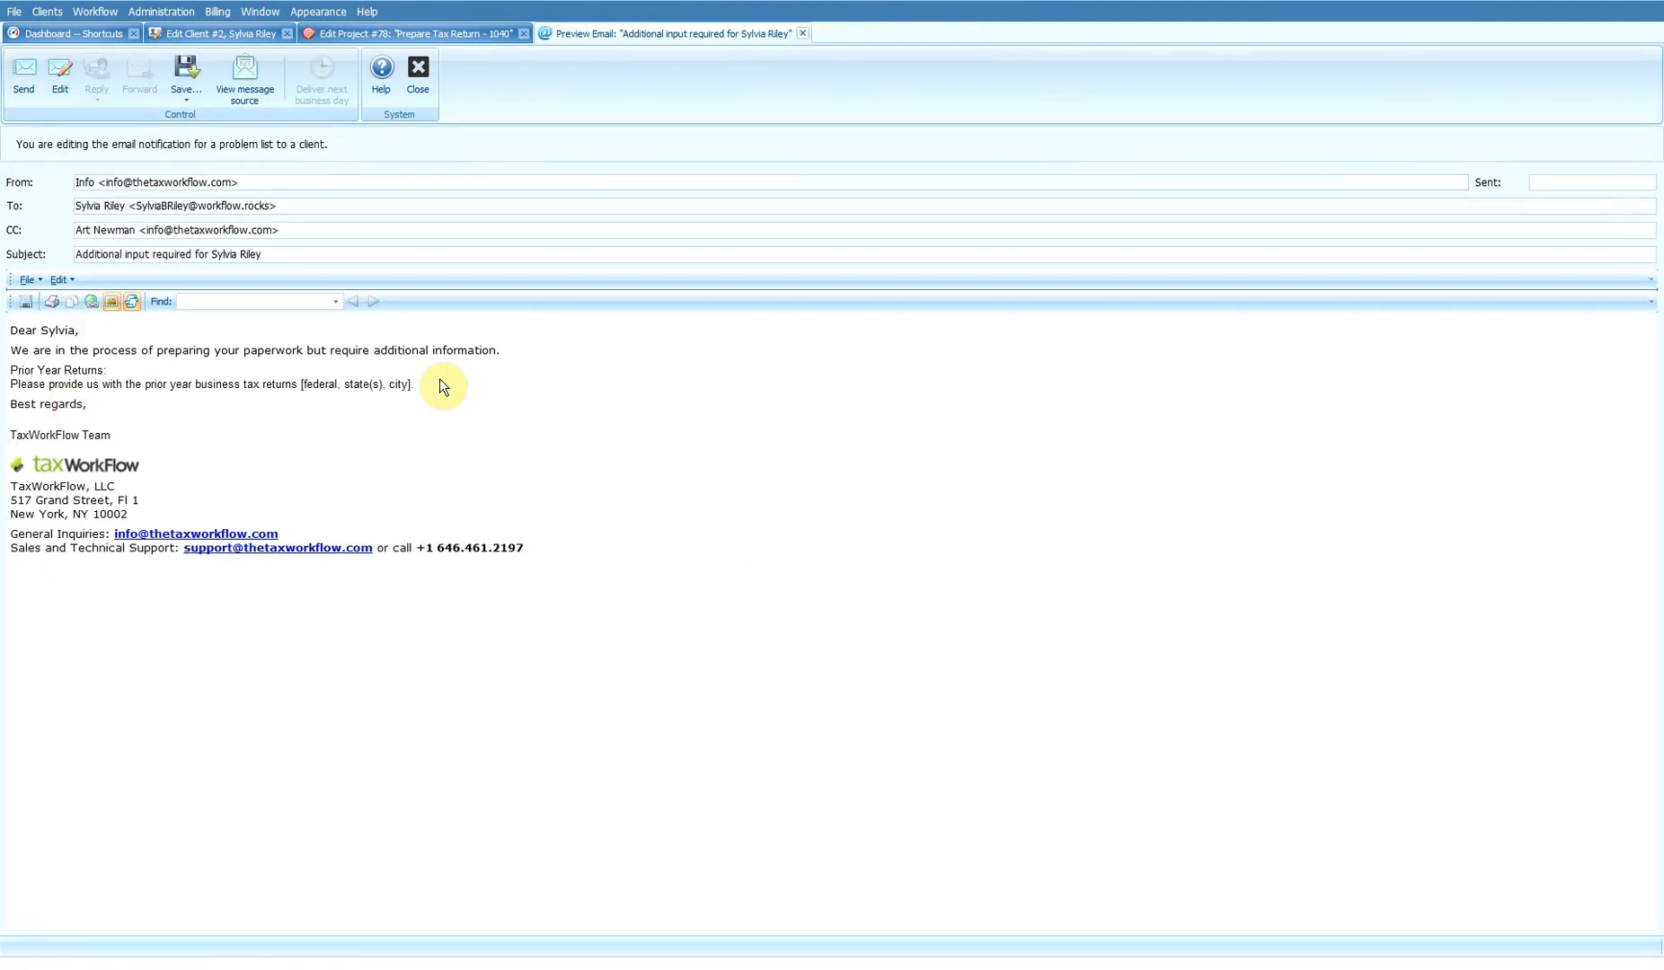
{"action": "left_click_drag", "start_coordinate": [440, 385], "coordinate": [9, 369]}
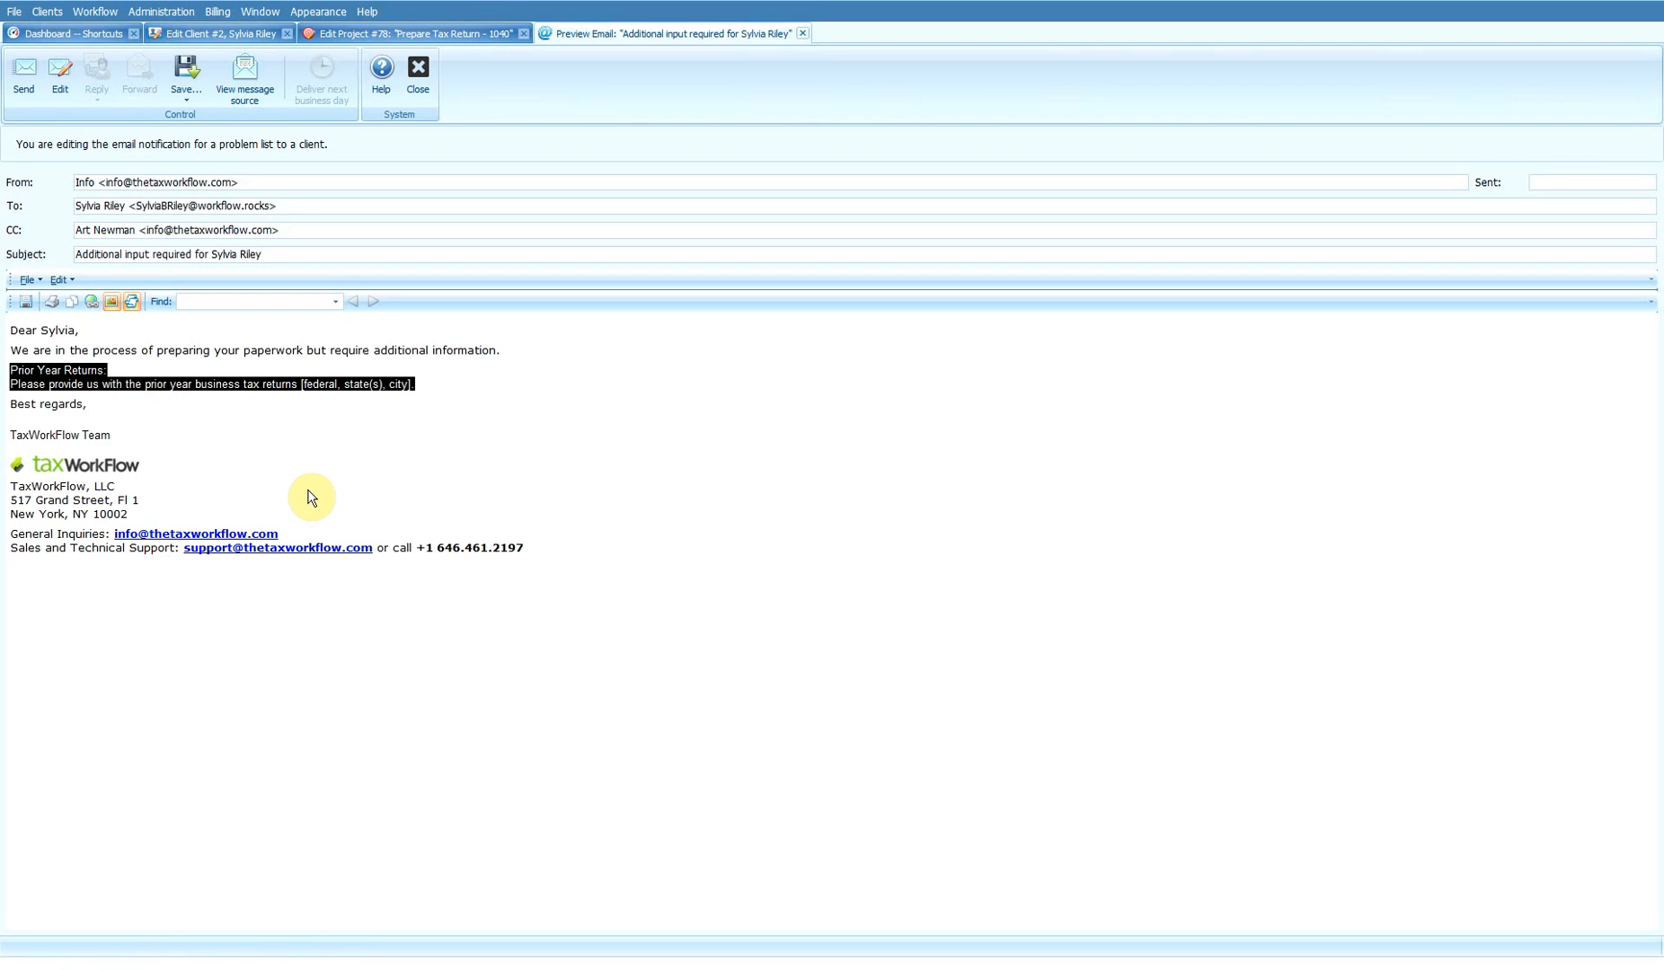
Step: Return to the 1040 project's problem list and review the pending problems, ending on the Prior Year Returns entry
{"action": "left_click", "coordinate": [370, 32]}
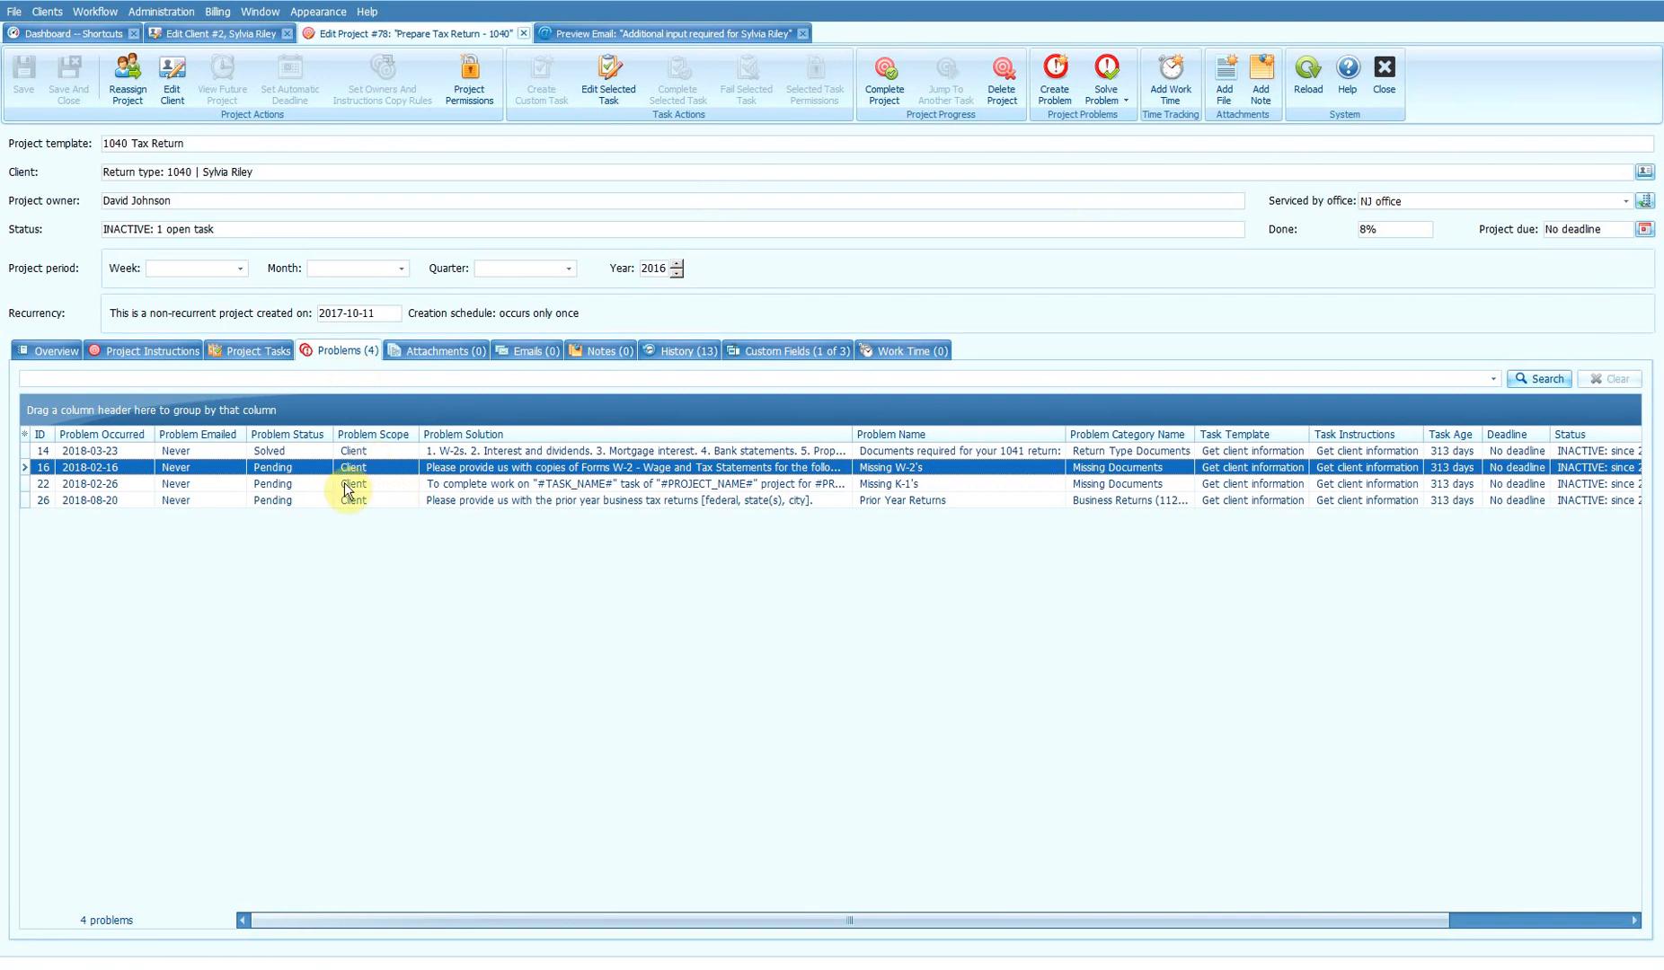
{"action": "left_click", "coordinate": [283, 483]}
{"action": "left_click", "coordinate": [278, 501]}
{"action": "left_click", "coordinate": [288, 461]}
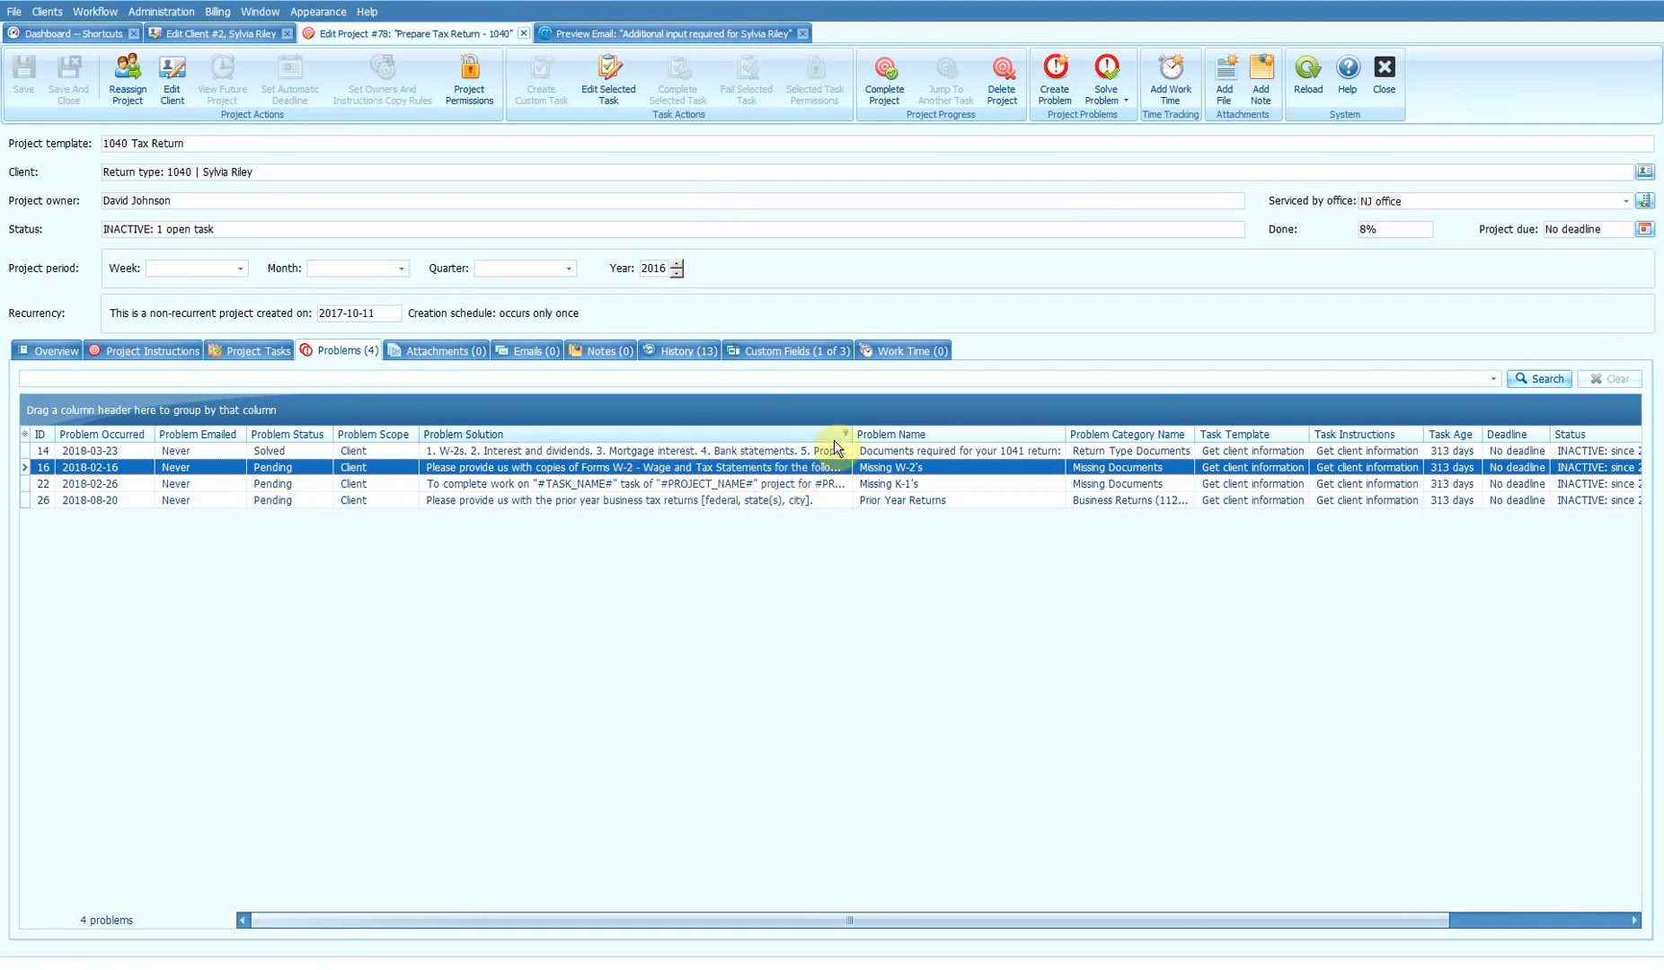
{"action": "left_click", "coordinate": [503, 500]}
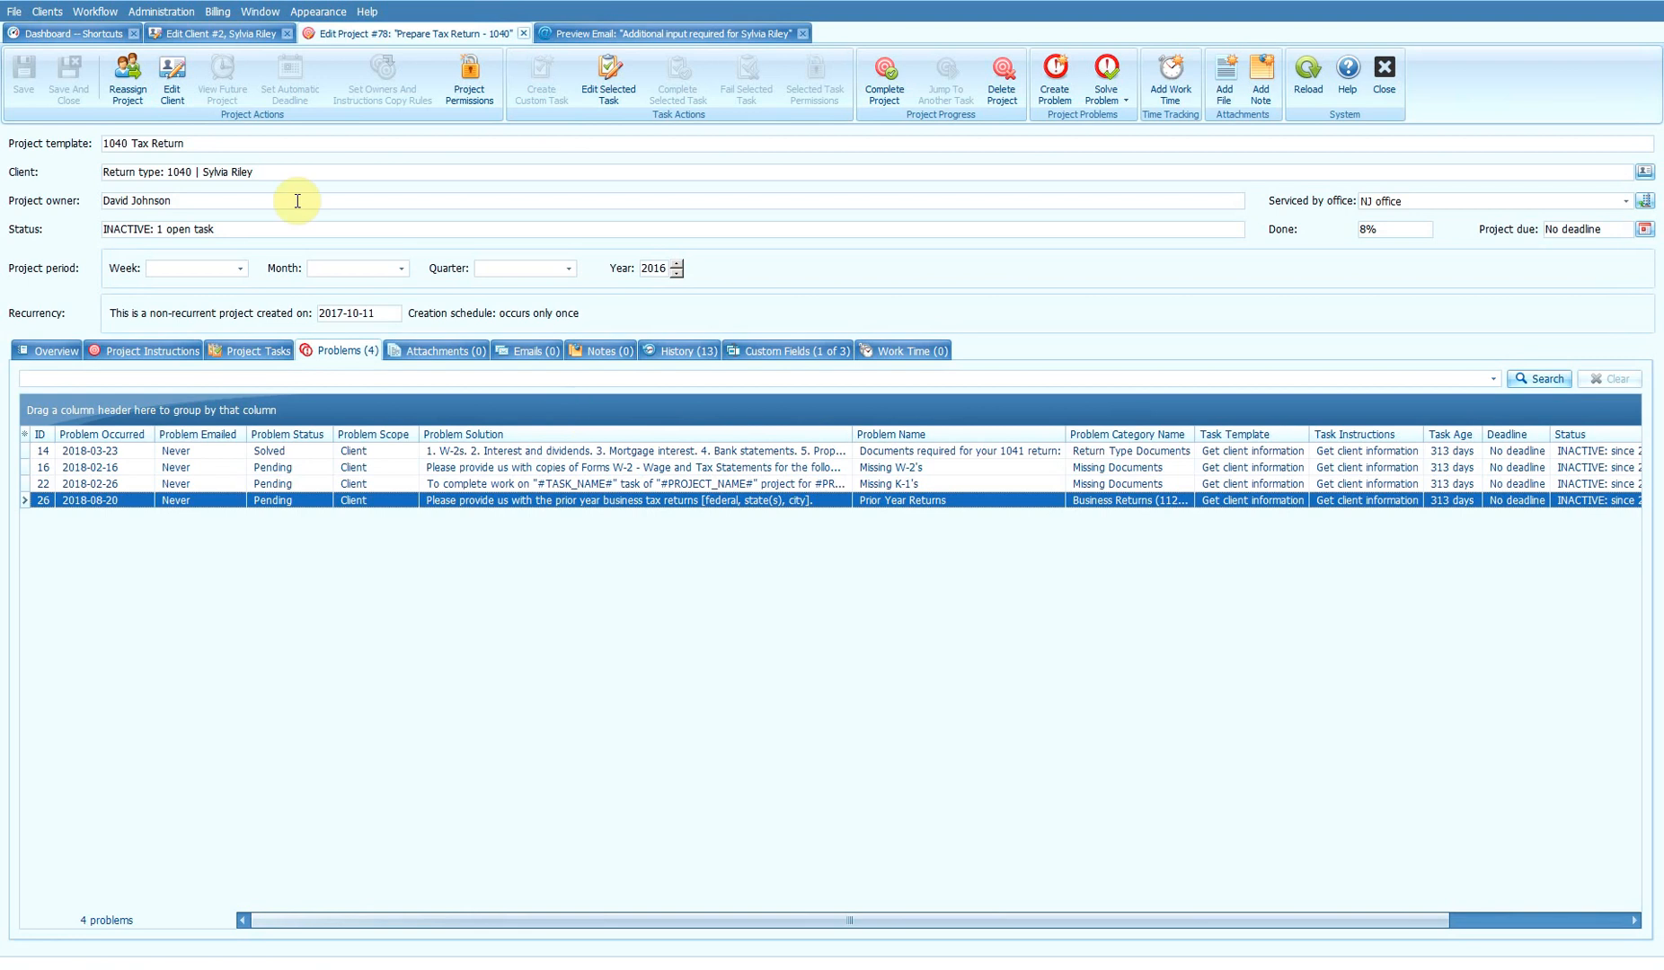
Step: Review the problem list and the open tasks in the client's record, checking the task's alert
{"action": "left_click", "coordinate": [211, 34]}
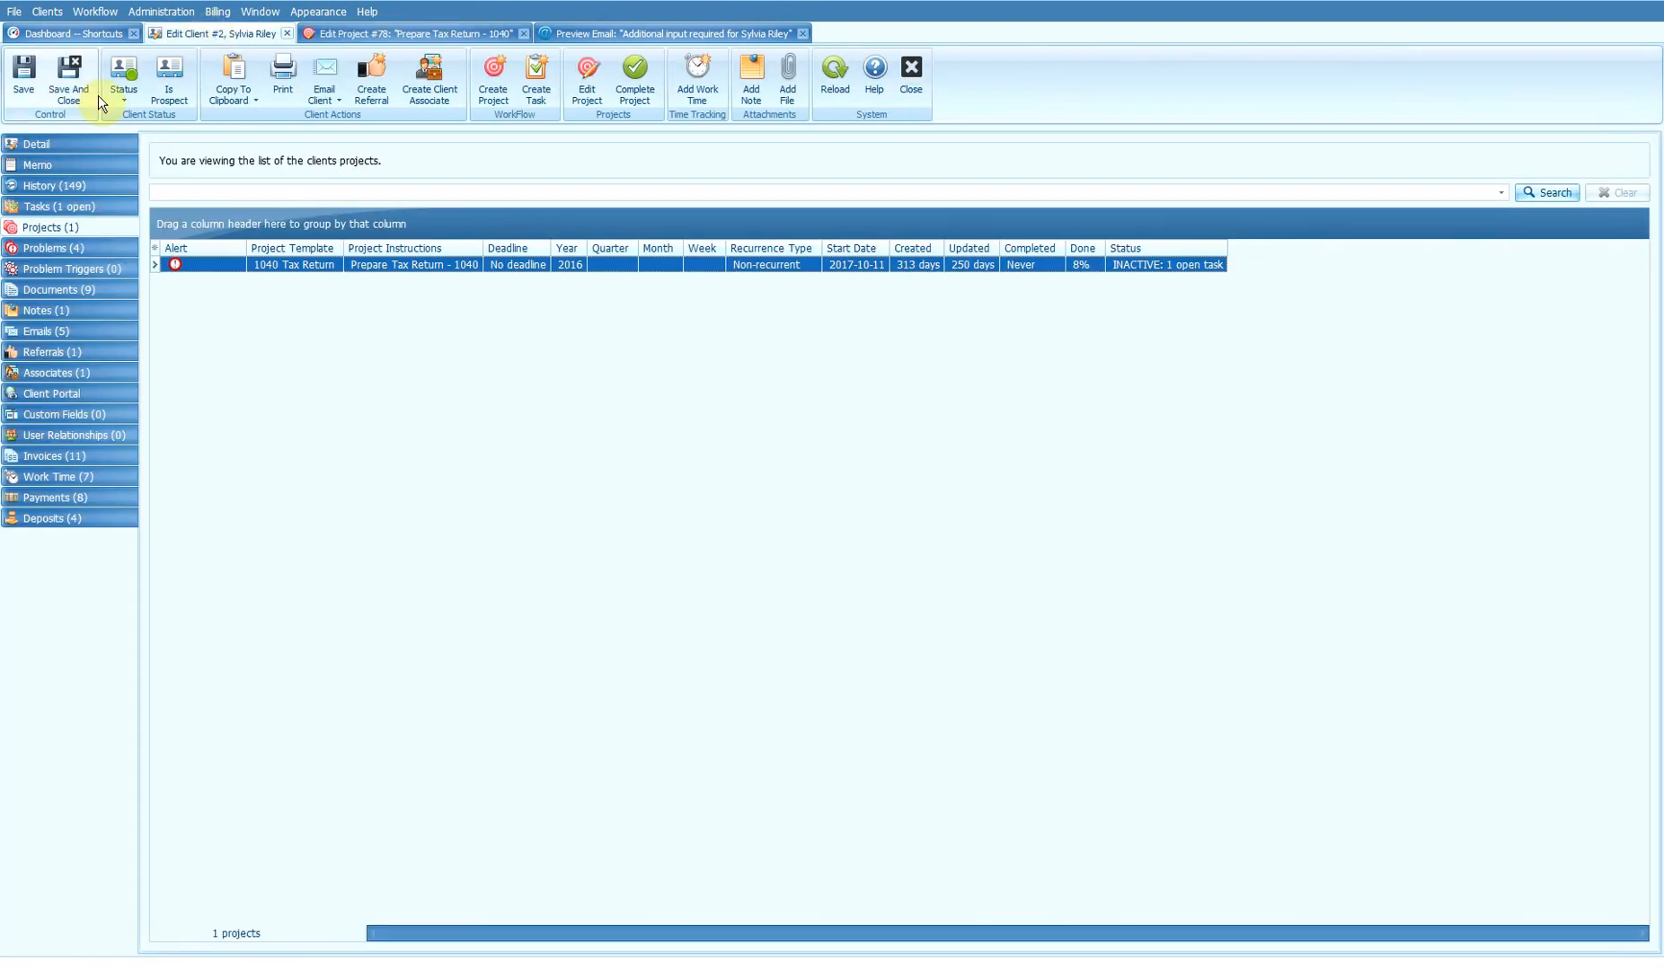
{"action": "left_click", "coordinate": [54, 249]}
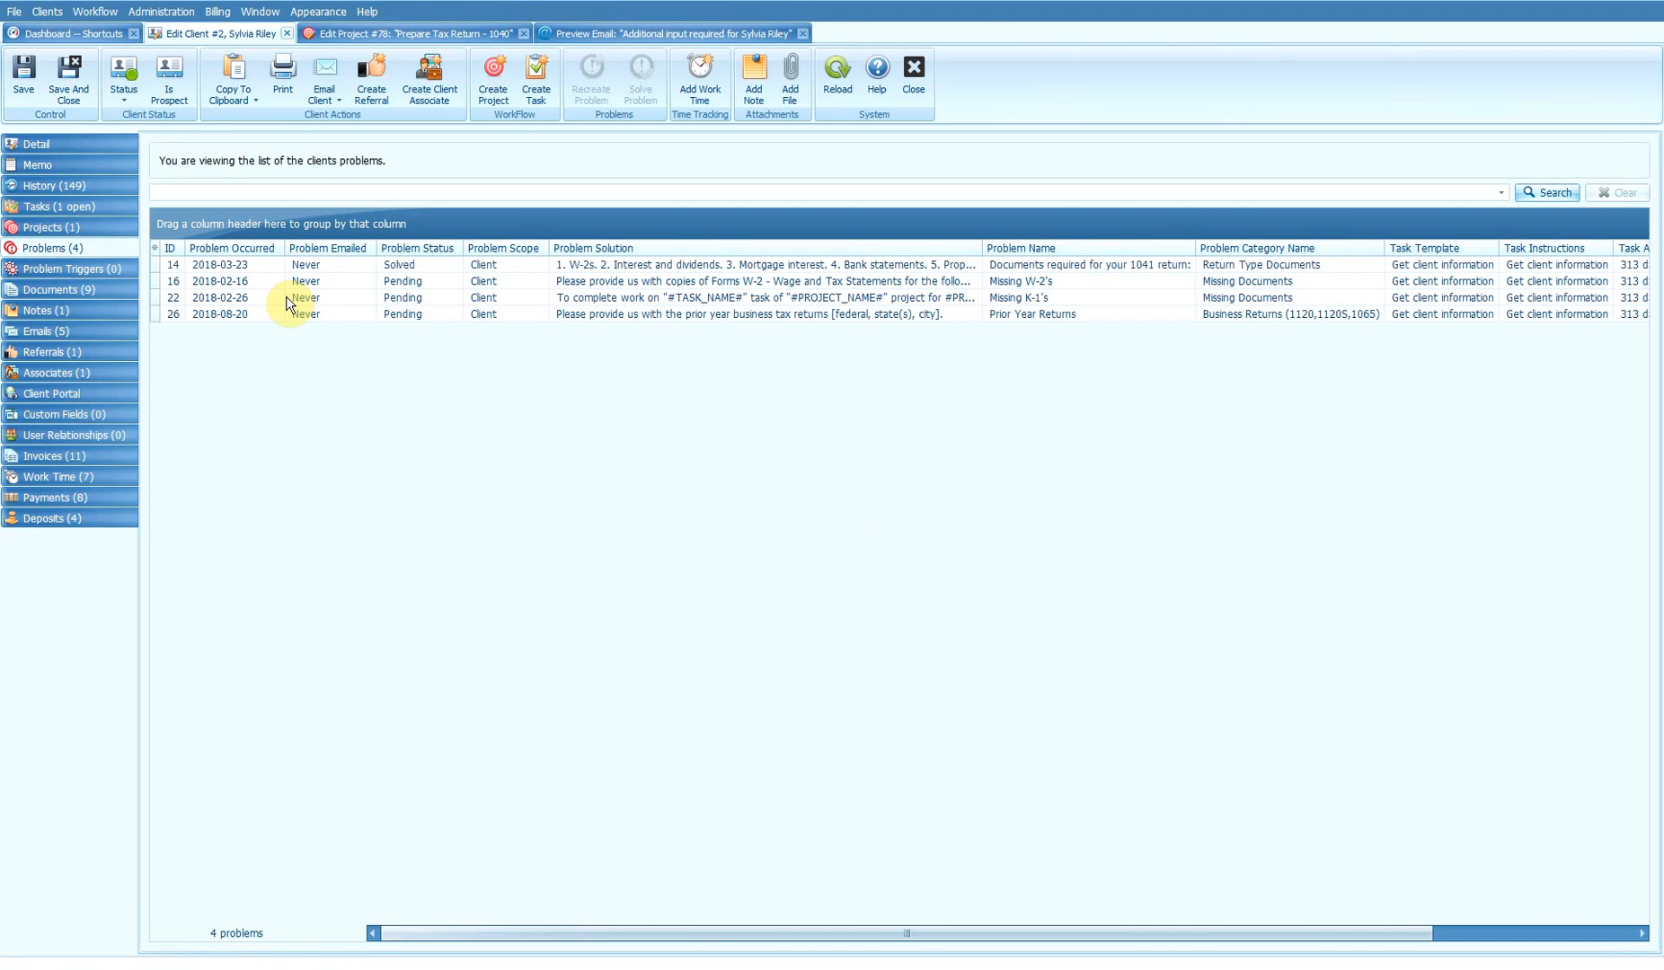
{"action": "left_click", "coordinate": [436, 302]}
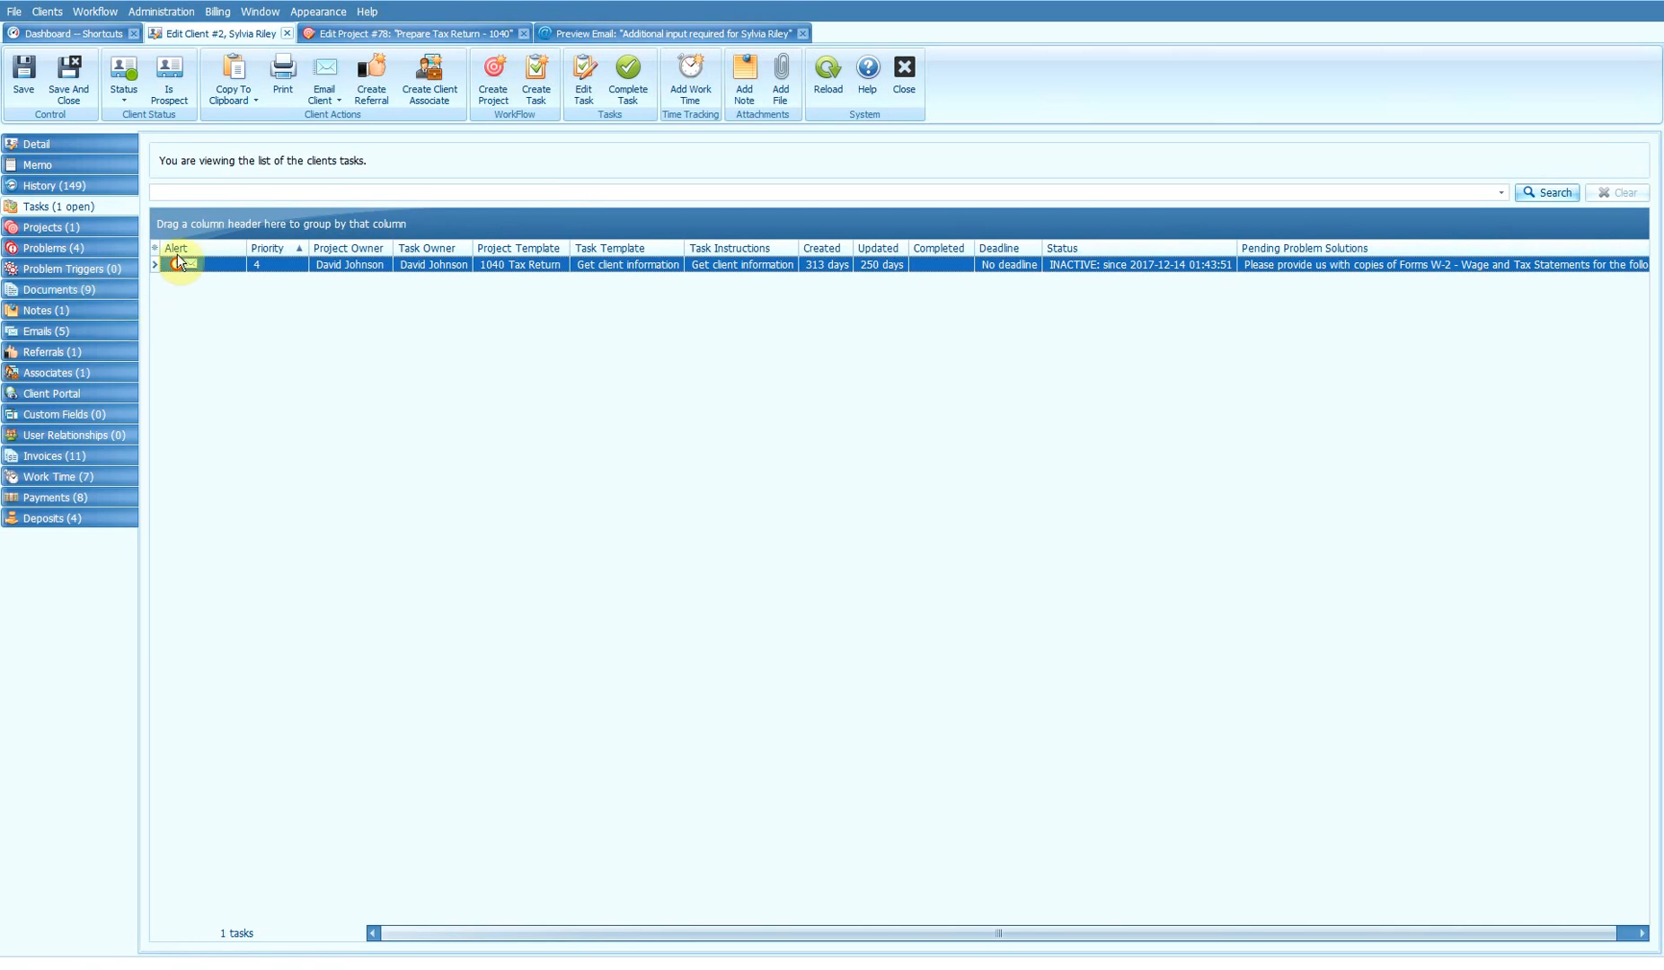
{"action": "mouse_move", "coordinate": [192, 265]}
Step: Group the open tasks of all users on the dashboard by Consolidated Client Name and expand two of the client groups
{"action": "left_click", "coordinate": [64, 33]}
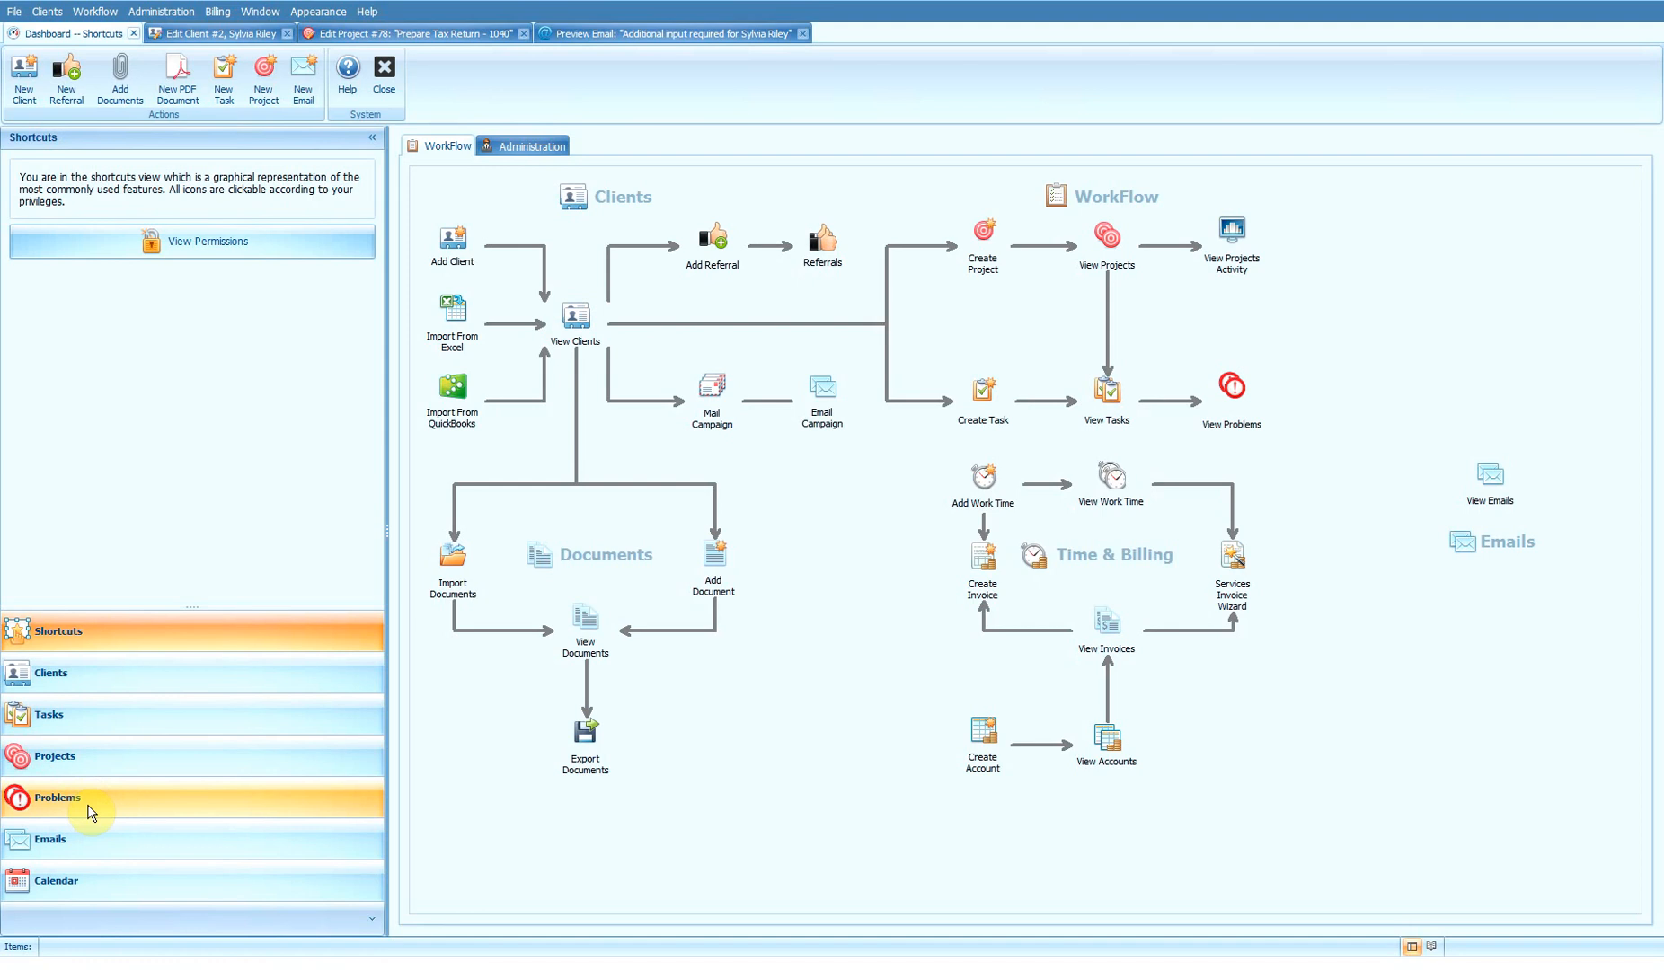
{"action": "left_click", "coordinate": [76, 718]}
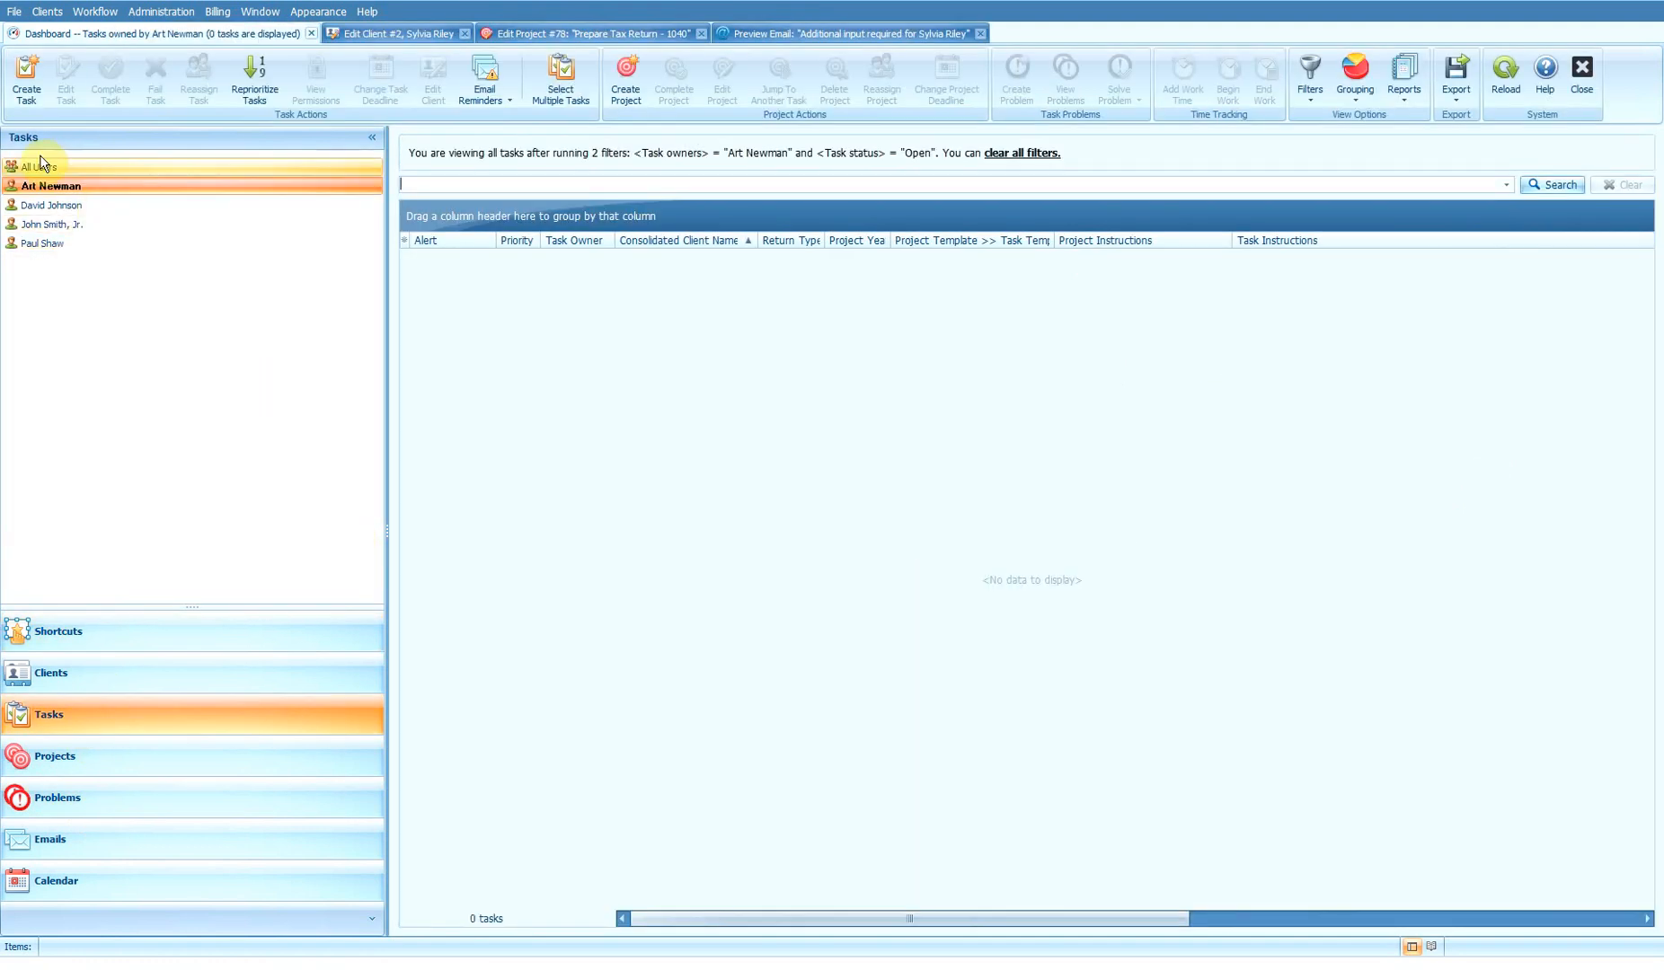
{"action": "left_click", "coordinate": [41, 165]}
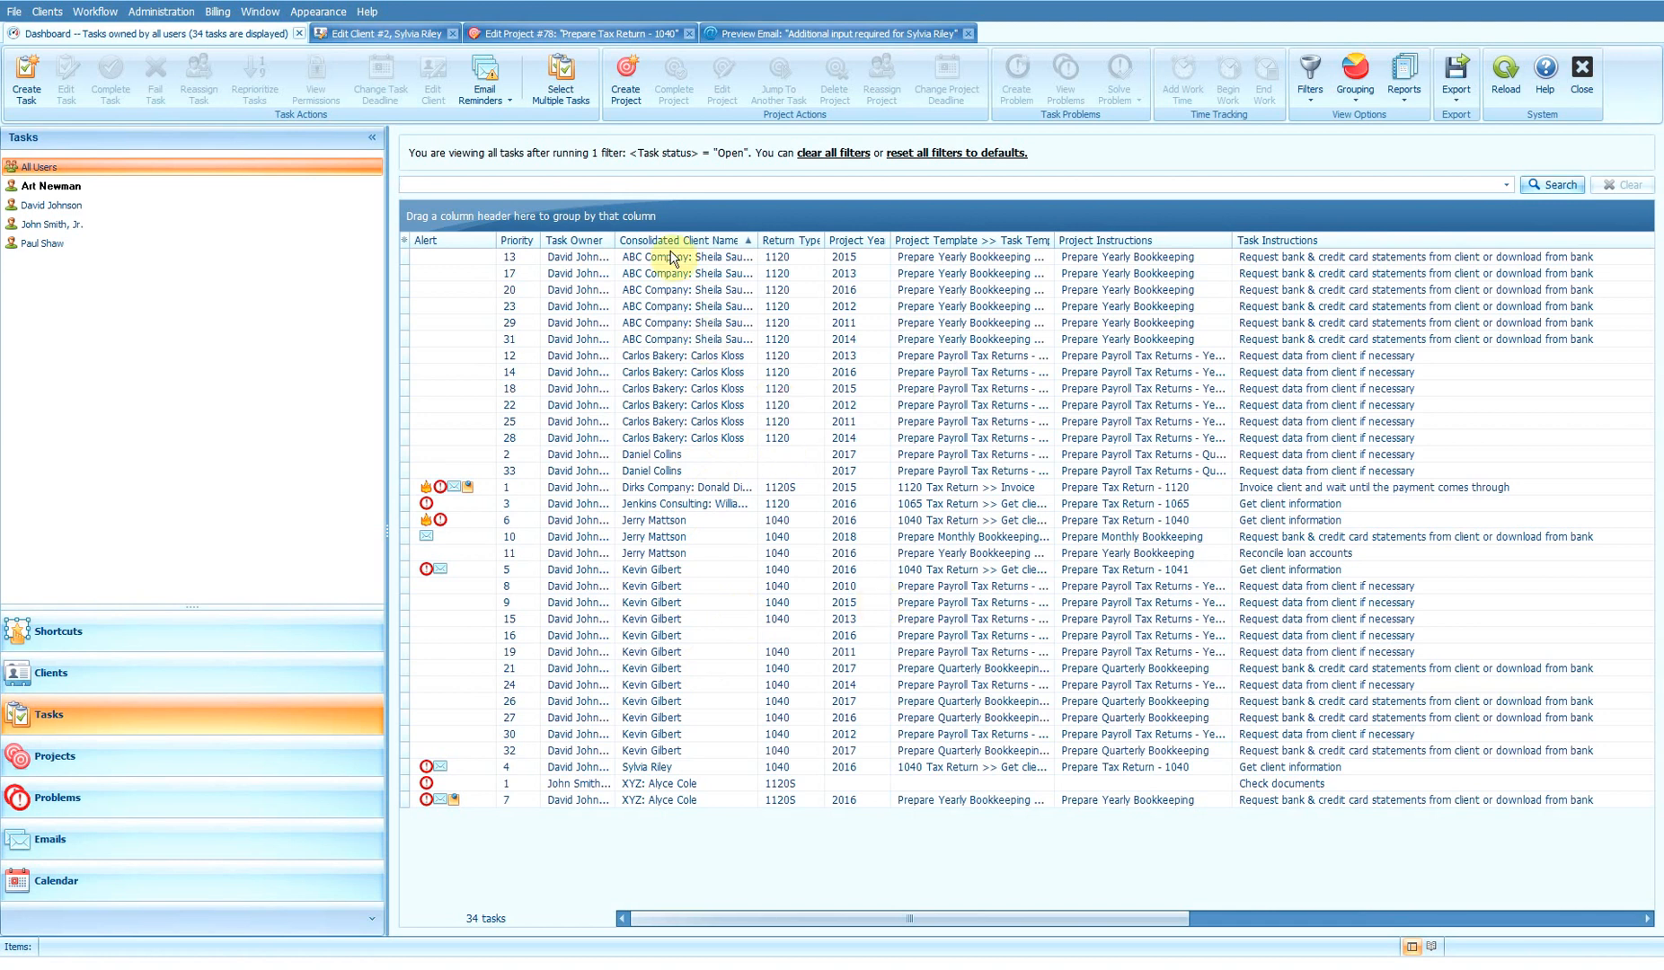
{"action": "left_click_drag", "start_coordinate": [676, 241], "coordinate": [602, 226]}
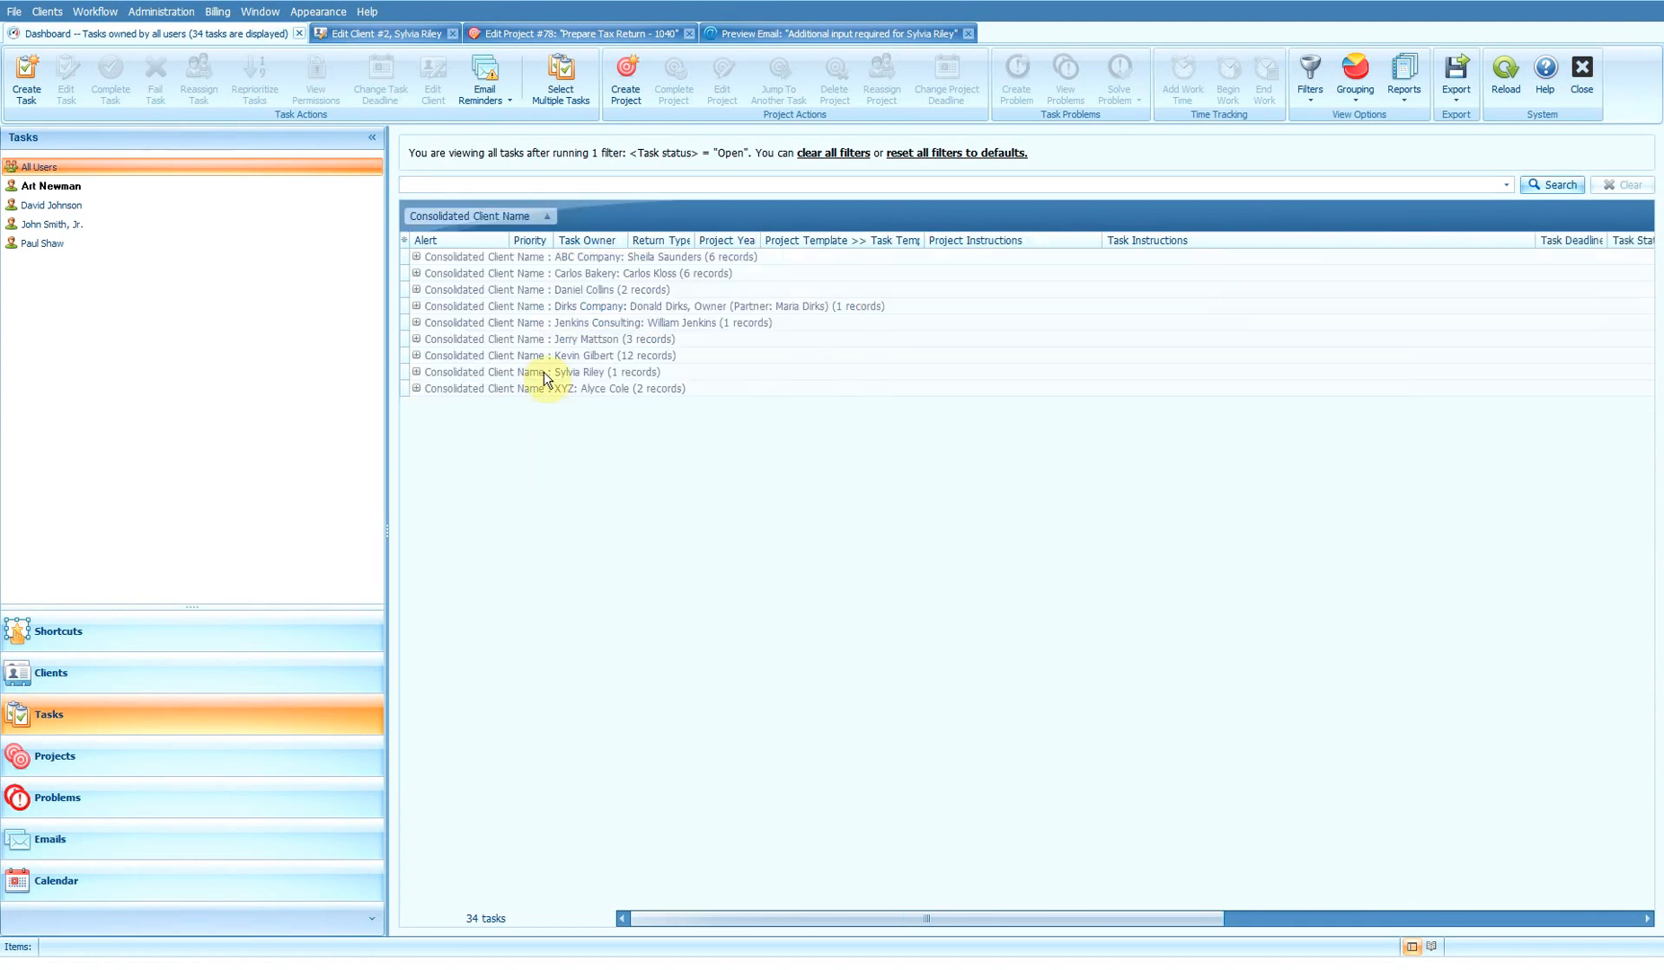
{"action": "left_click", "coordinate": [416, 270]}
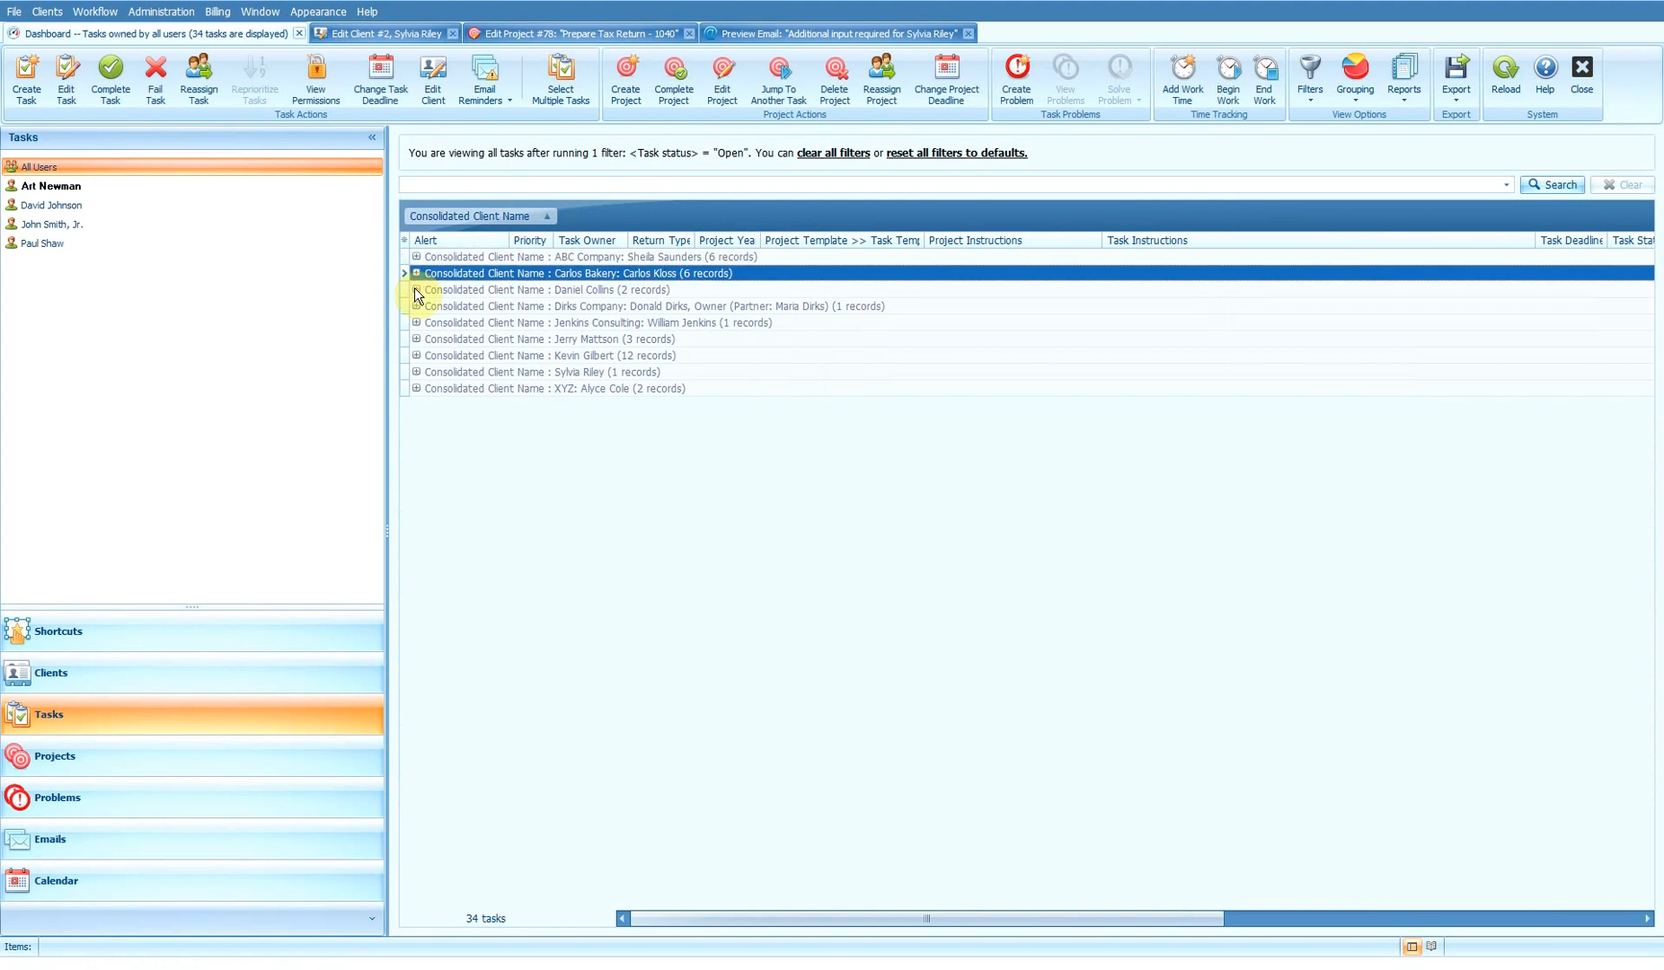
{"action": "left_click", "coordinate": [416, 290]}
{"action": "left_click", "coordinate": [415, 339]}
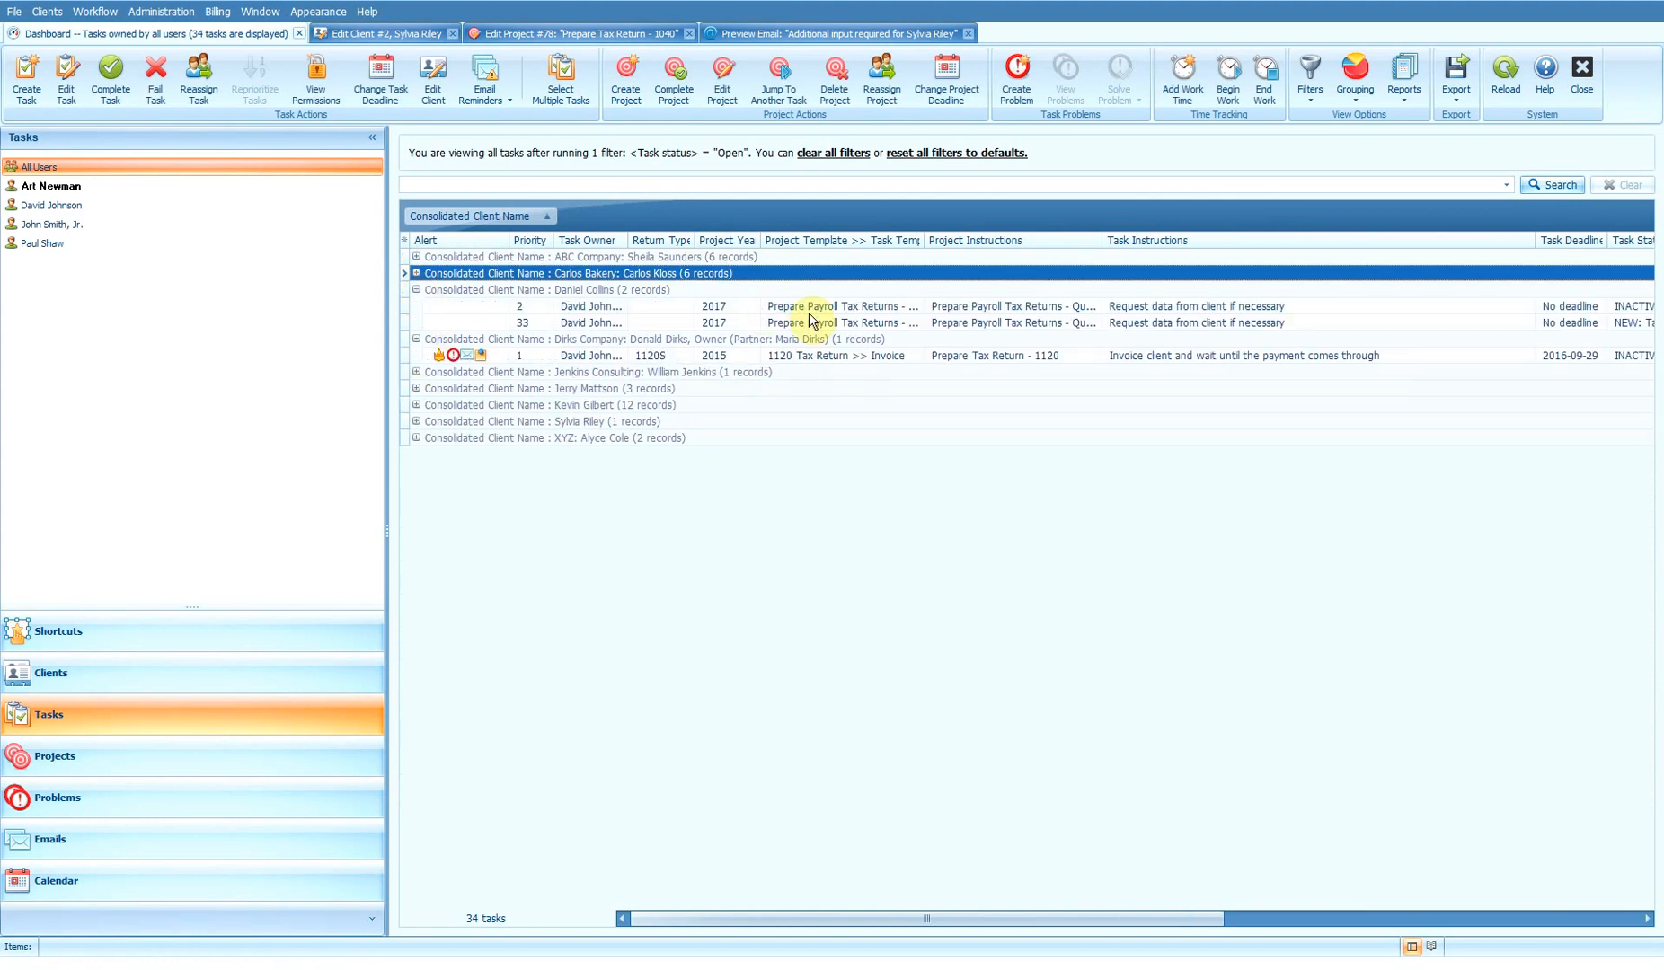
Step: Filter the grouped tasks to Get client information for 1040 and 1065 Tax Return templates and expand all groups
{"action": "left_click", "coordinate": [916, 242]}
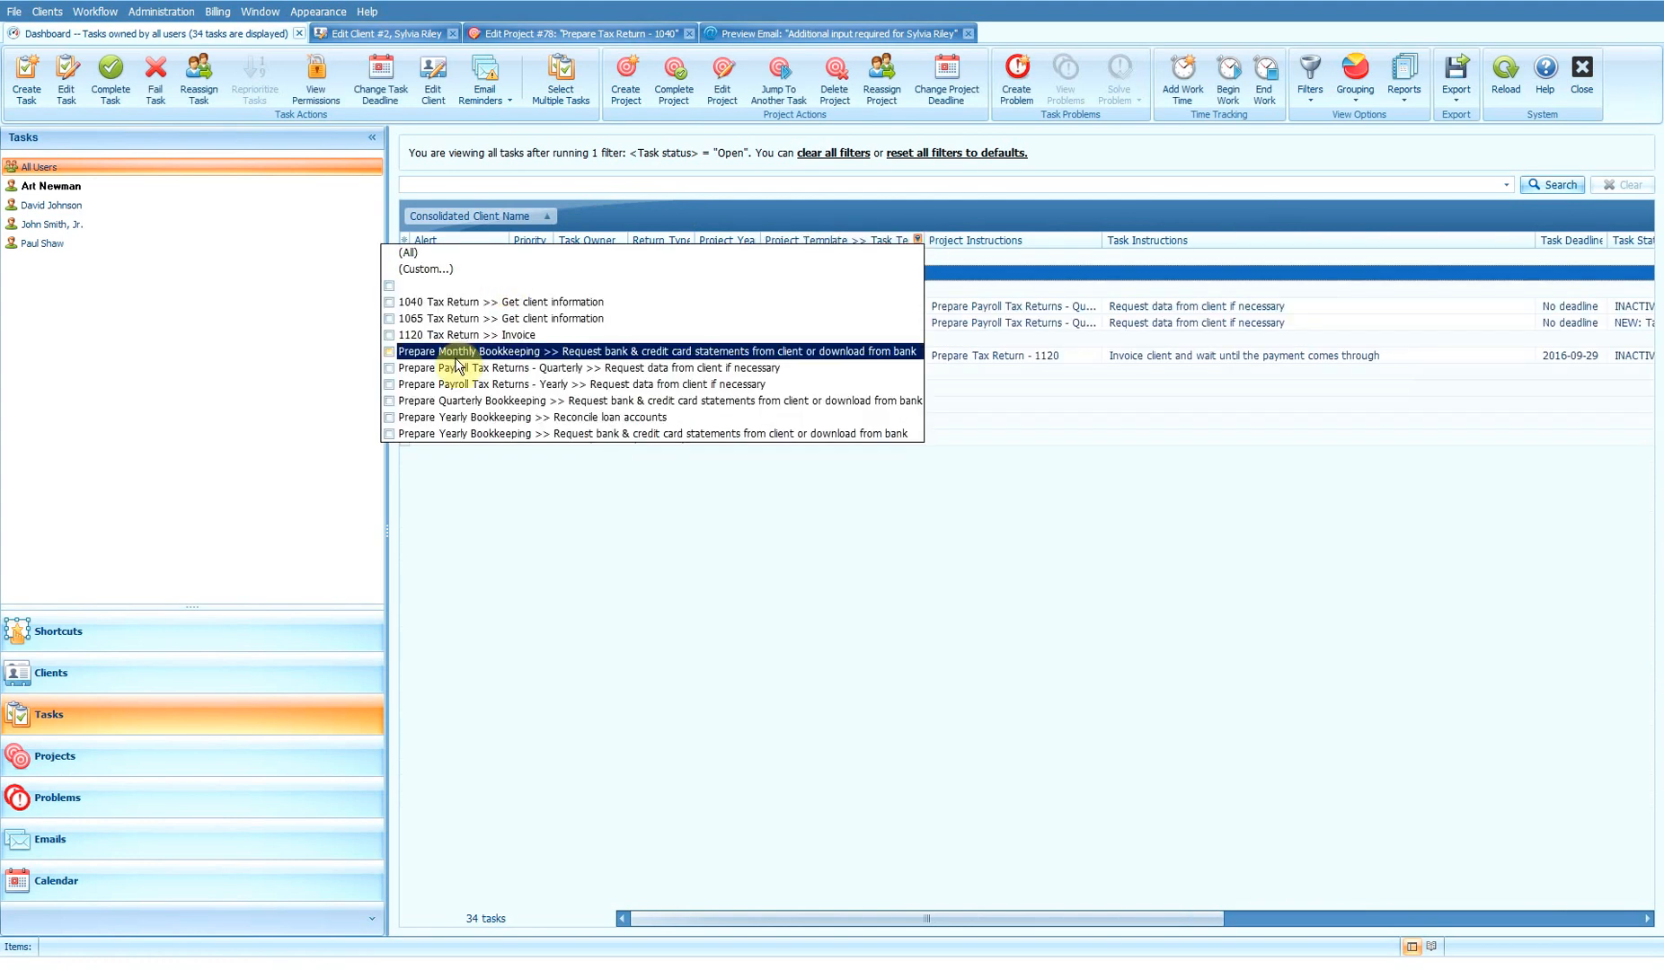
{"action": "left_click", "coordinate": [393, 319]}
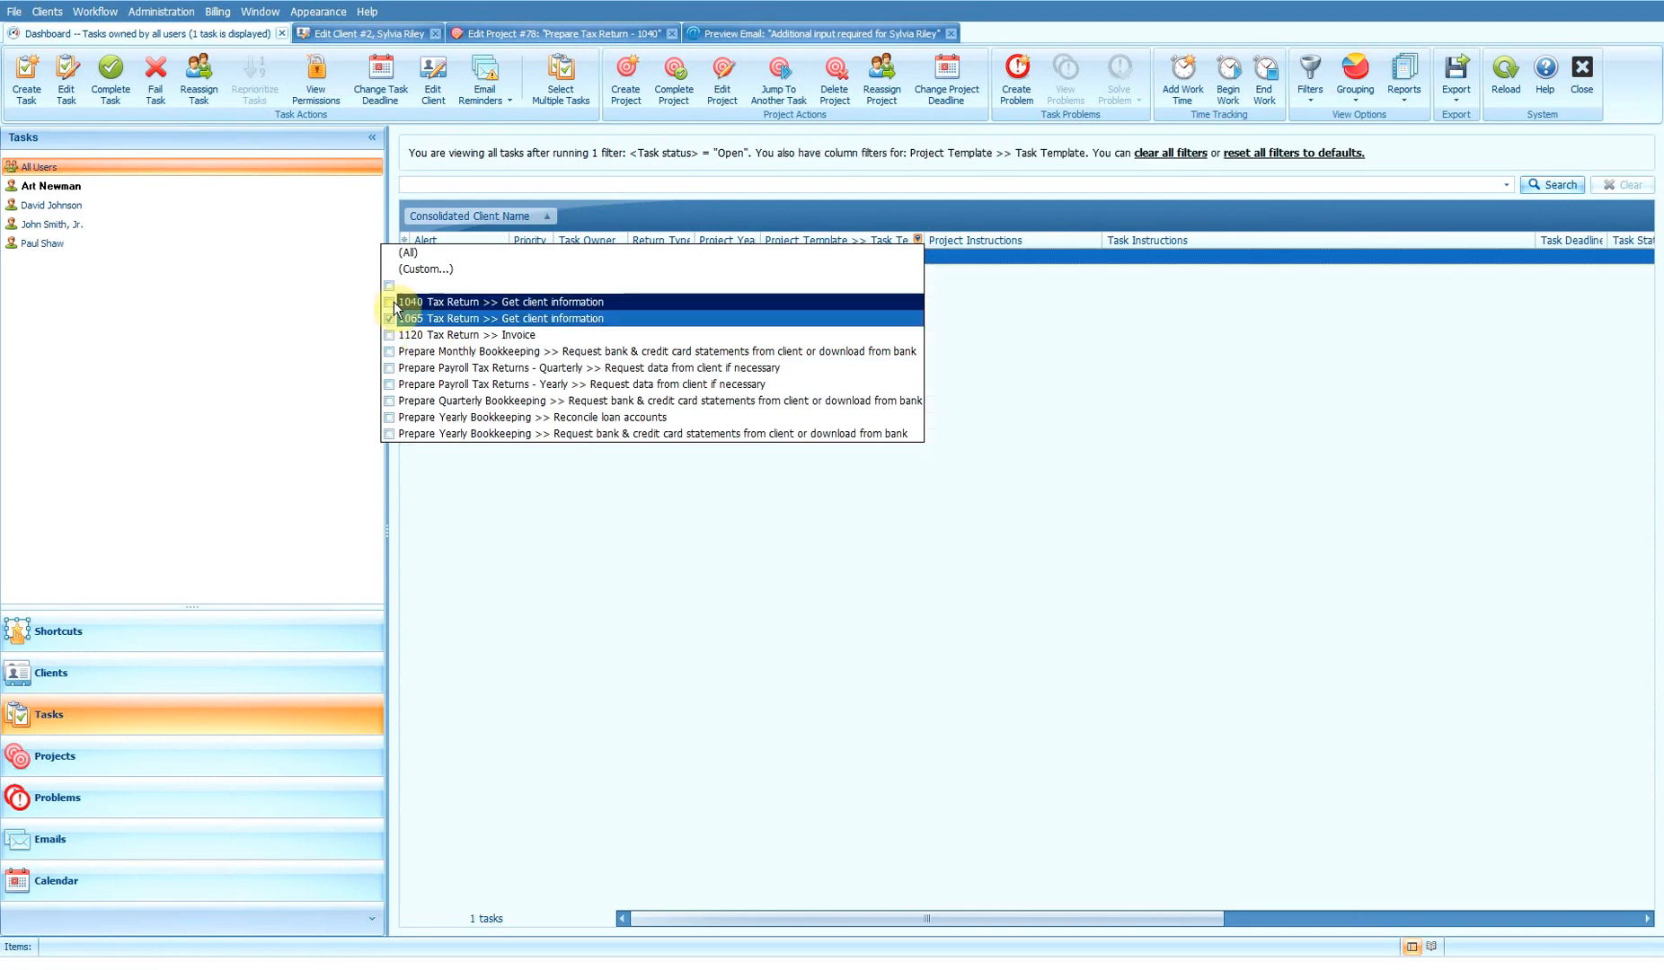
{"action": "left_click", "coordinate": [568, 531]}
{"action": "right_click", "coordinate": [524, 409]}
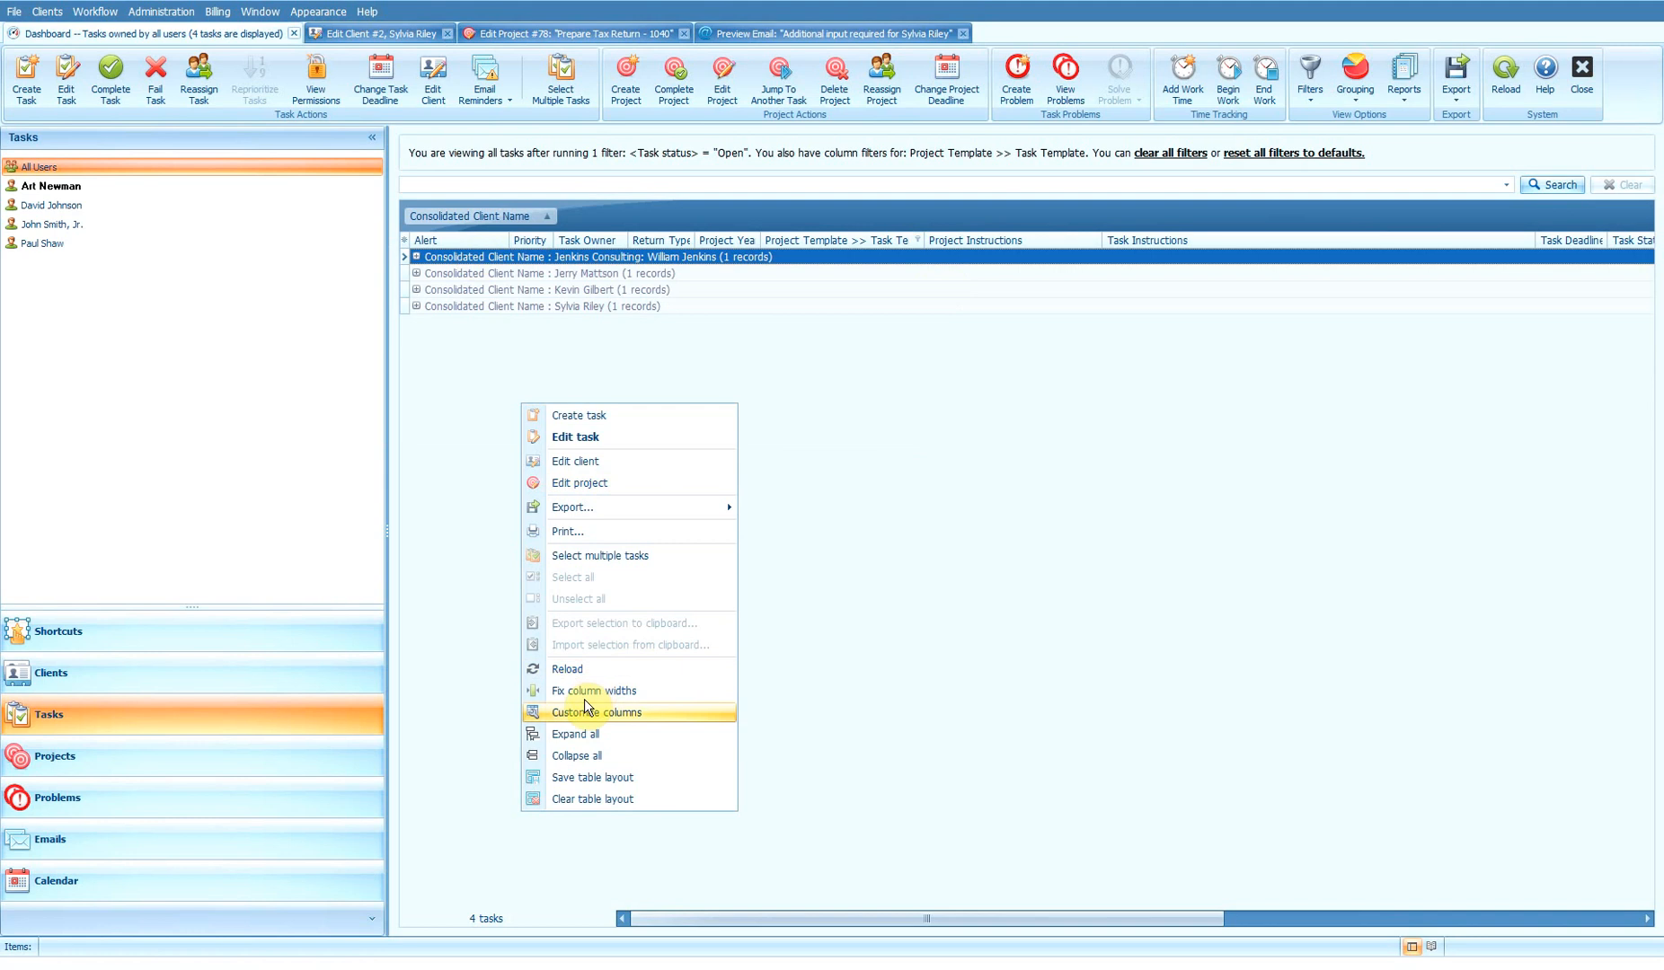
{"action": "left_click", "coordinate": [580, 733]}
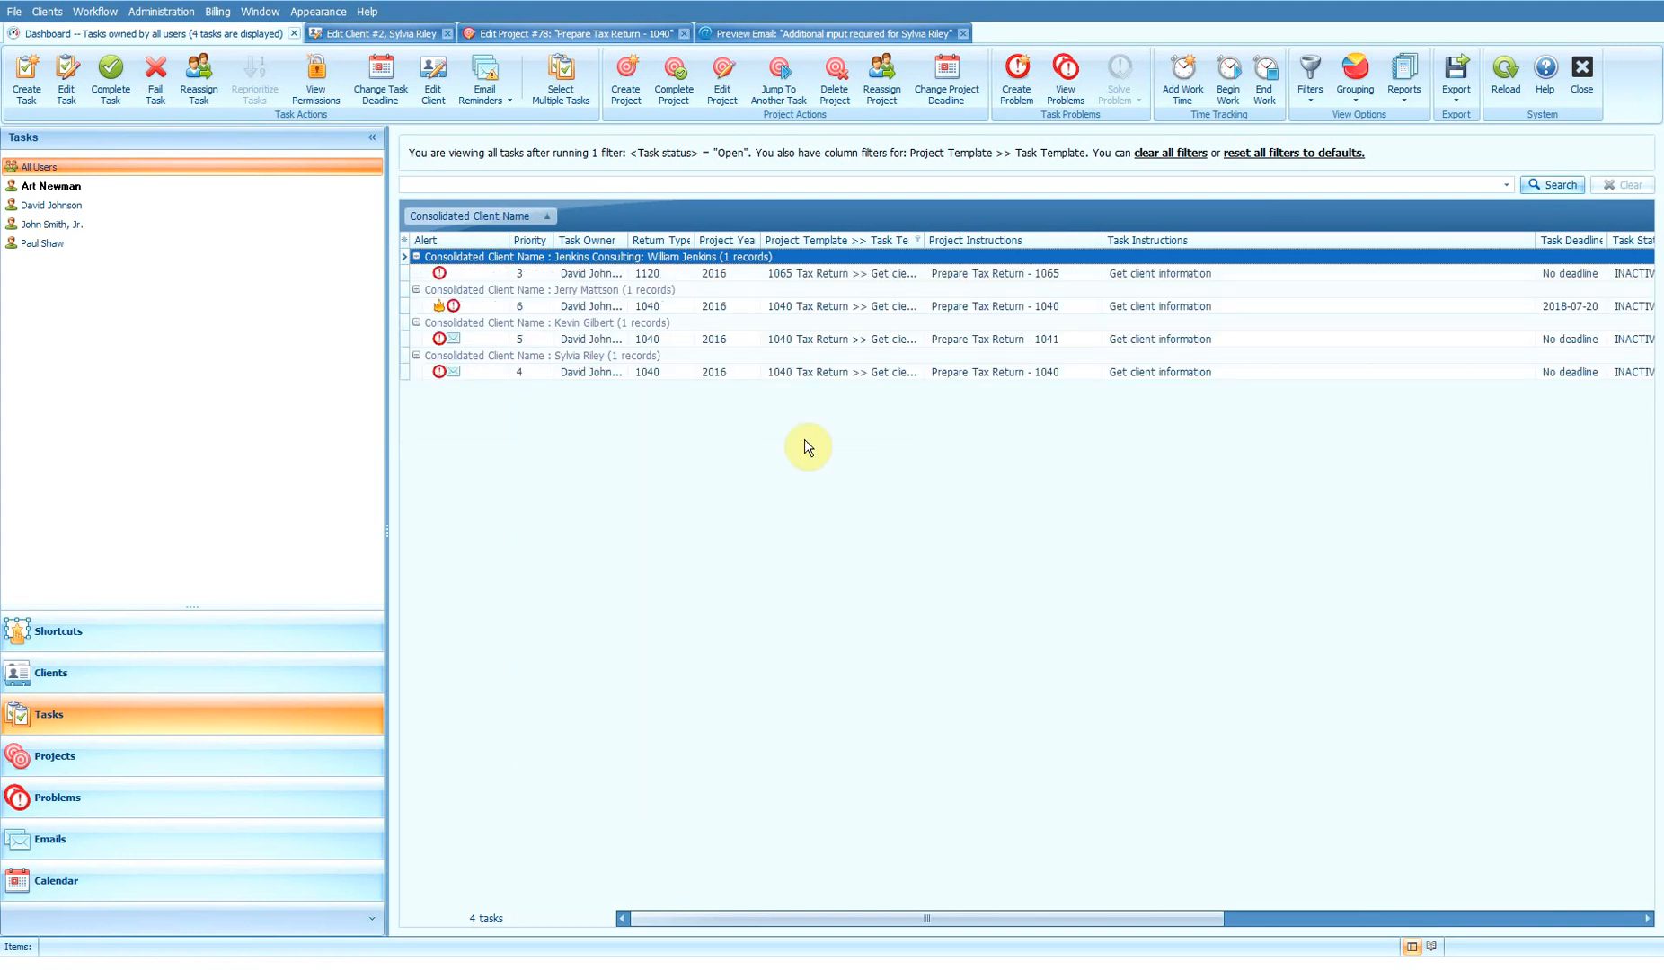
Step: Go through the filtered Get client information tasks from the last client's task up to the 1065 Tax Return task
{"action": "left_click", "coordinate": [791, 371]}
{"action": "key", "text": "Up"}
{"action": "key", "text": "Up"}
{"action": "key", "text": "Up"}
{"action": "key", "text": "Up"}
{"action": "key", "text": "Up"}
{"action": "key", "text": "Up"}
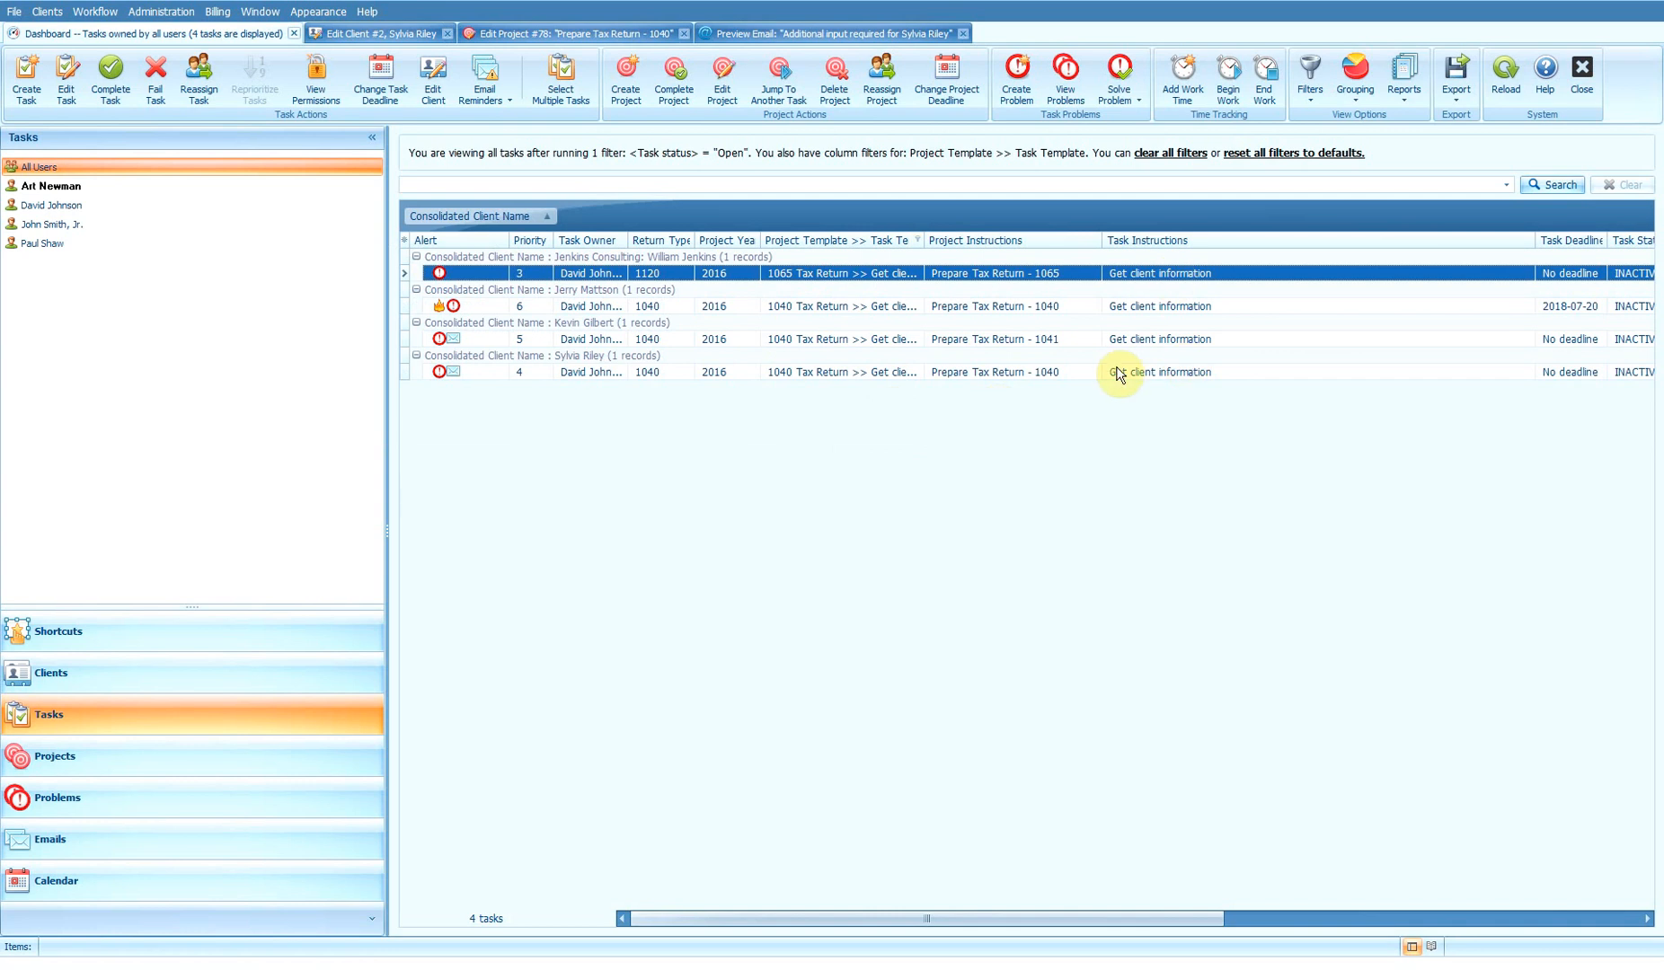
Step: Display the problems of all users on the dashboard and filter them to the Pending status
{"action": "left_click", "coordinate": [116, 797]}
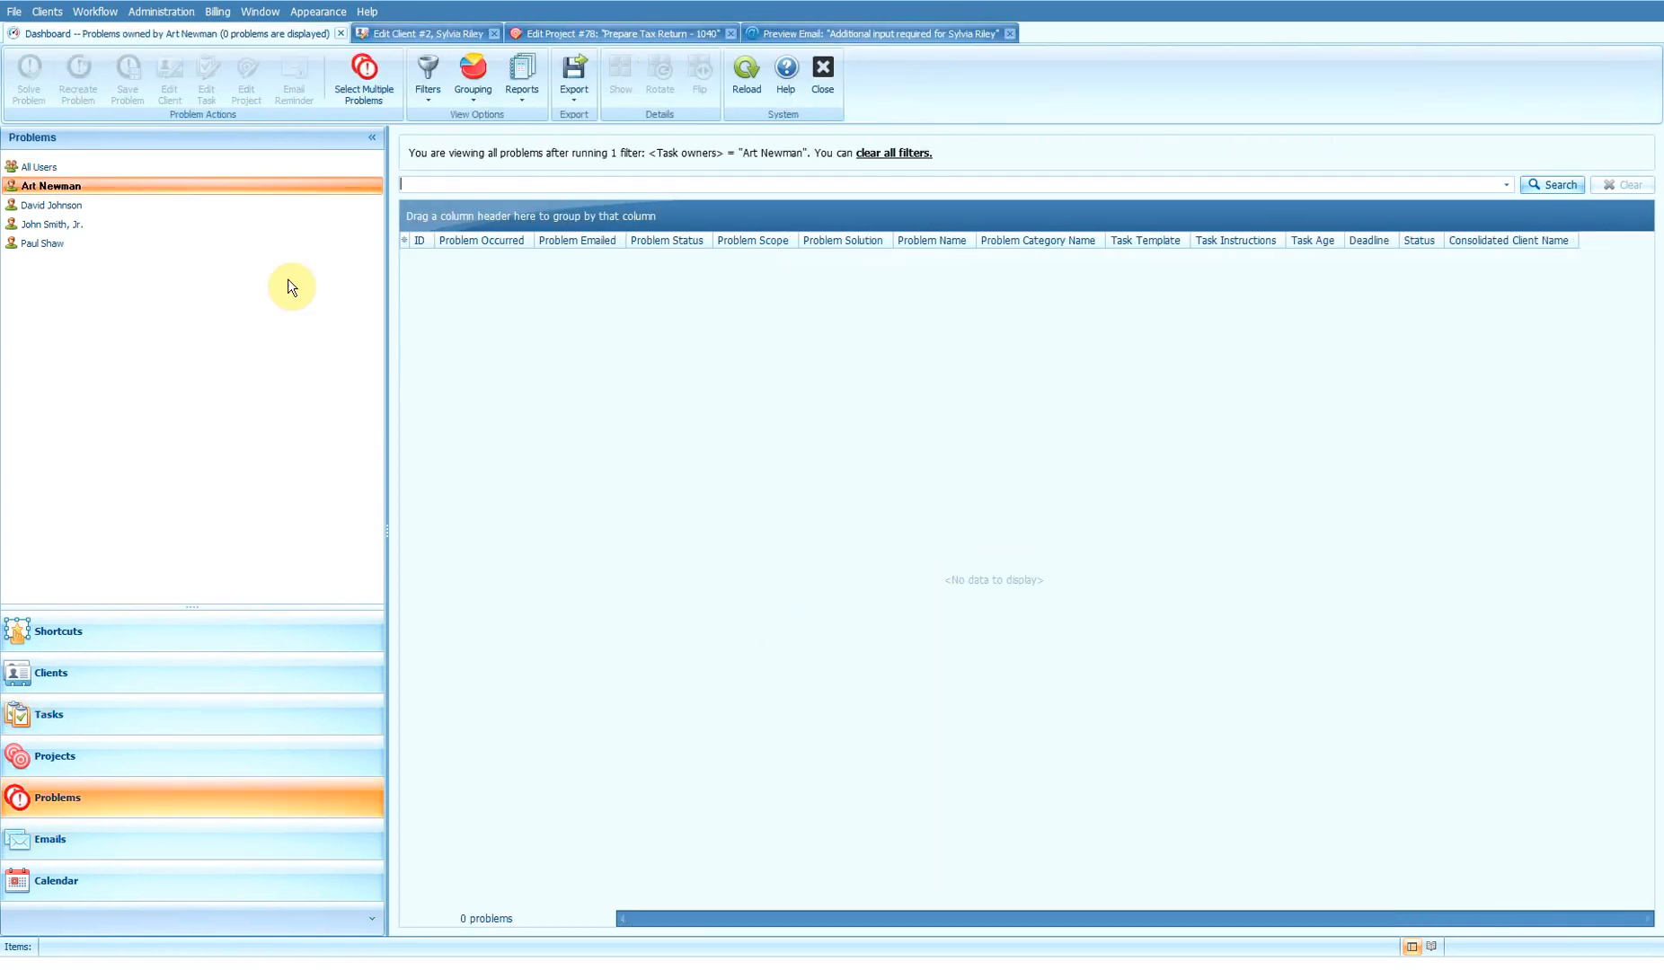
{"action": "left_click", "coordinate": [38, 165]}
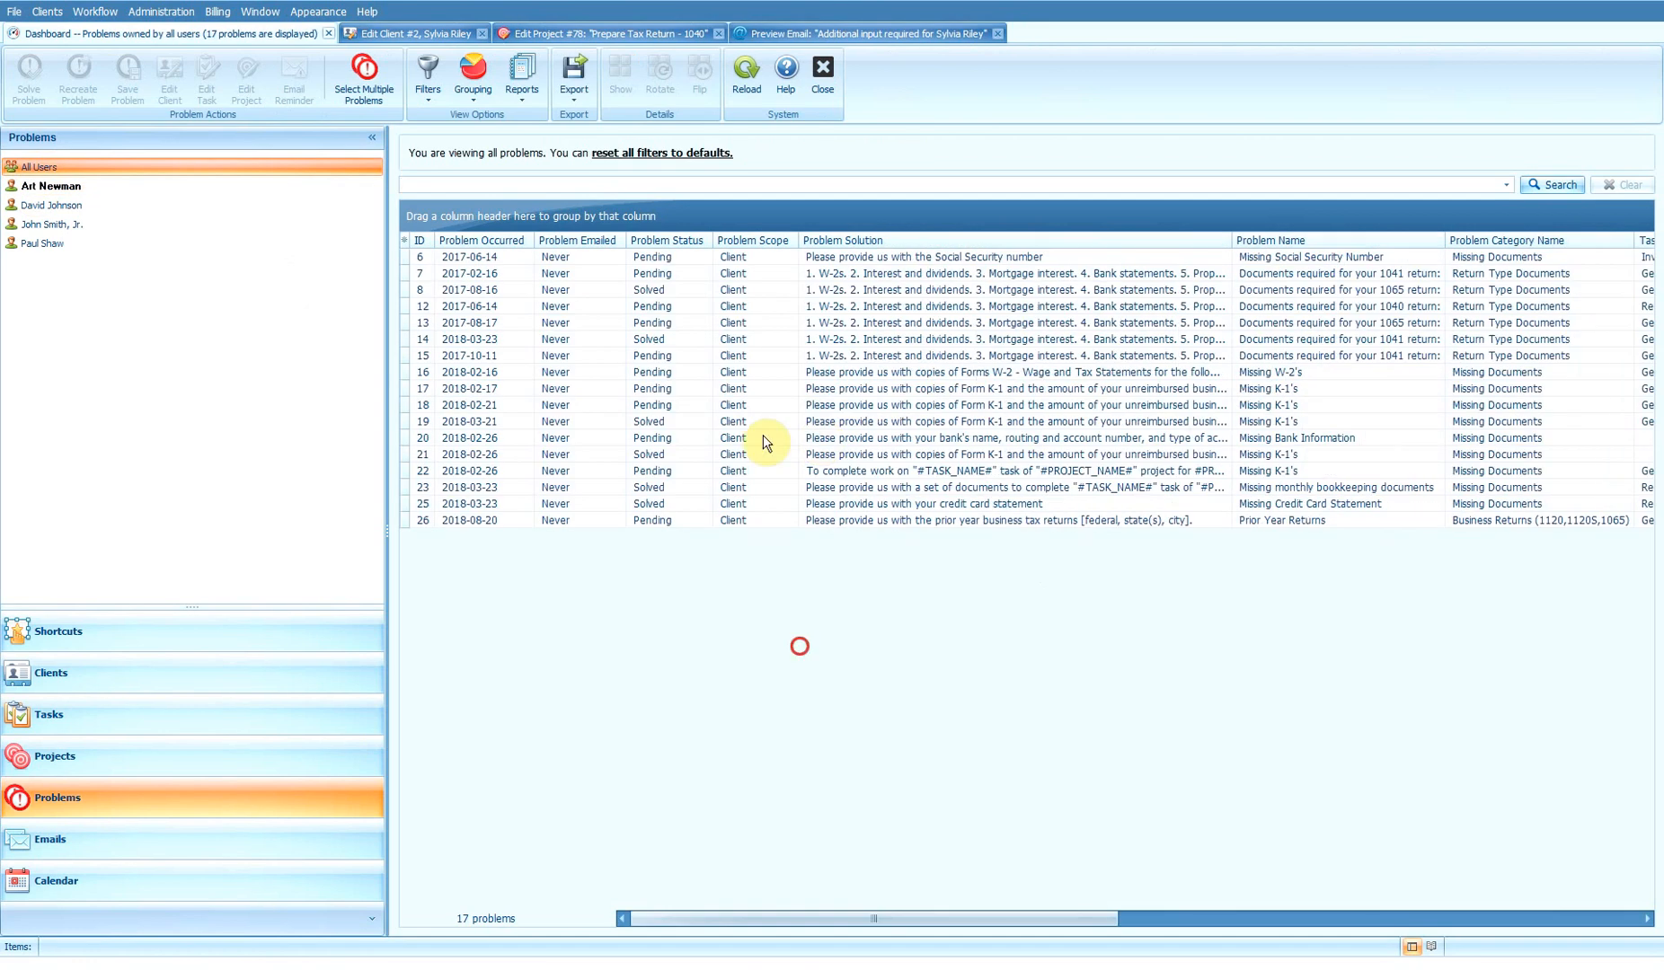
{"action": "left_click", "coordinate": [706, 238]}
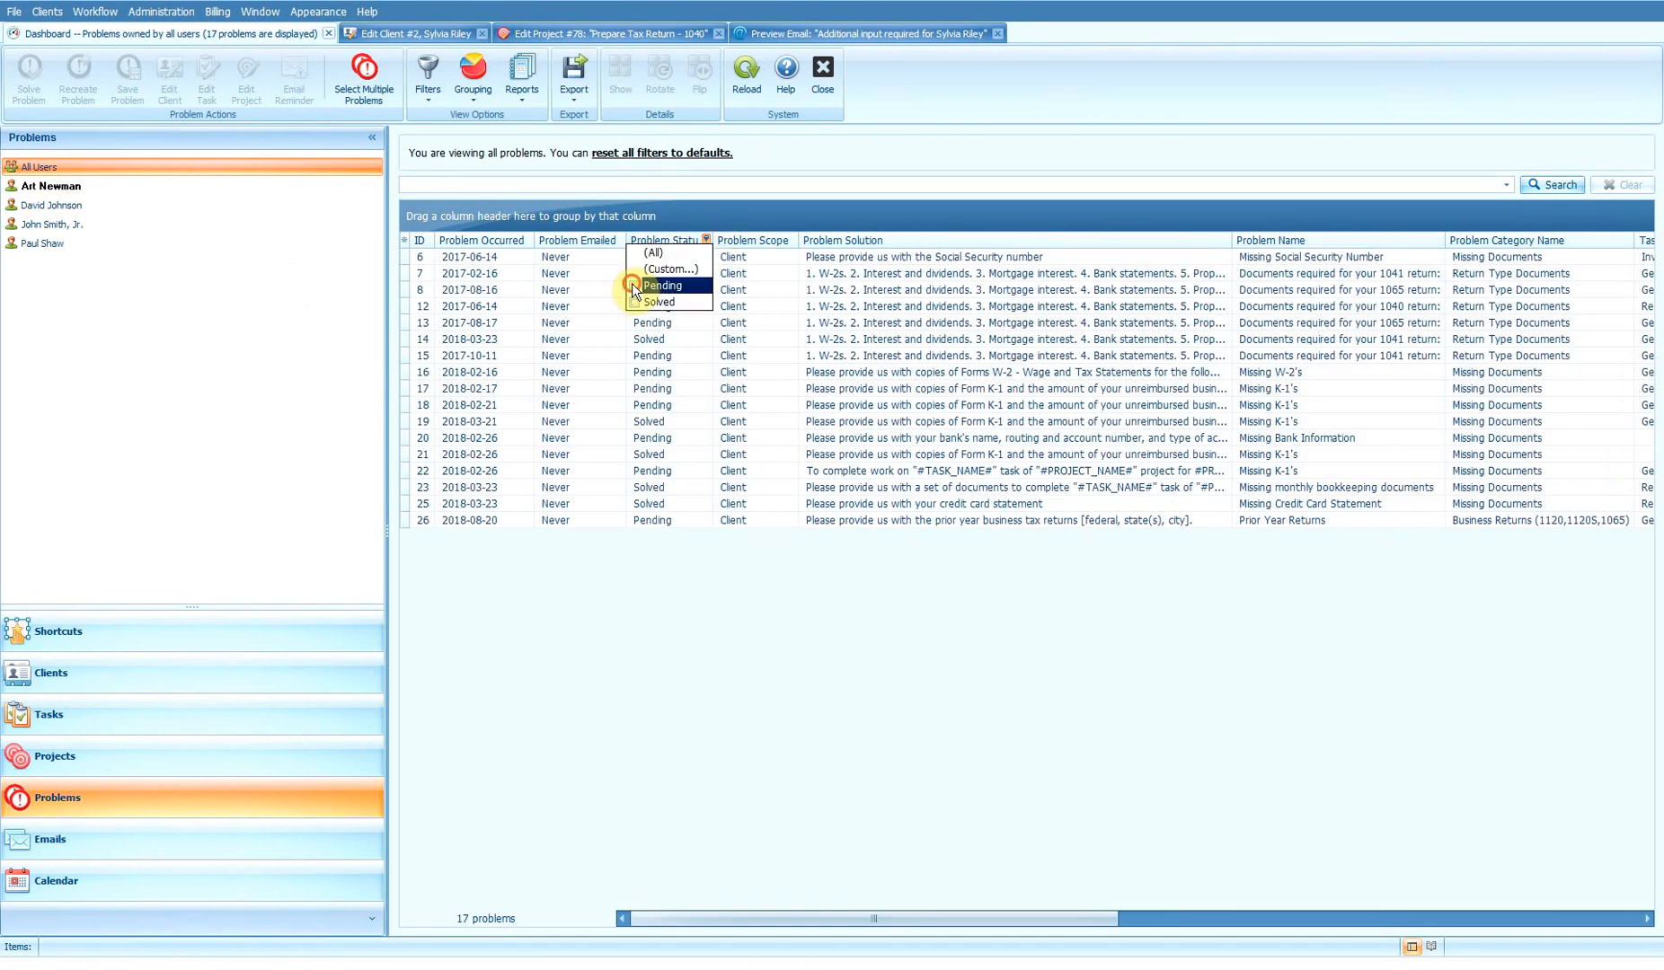
{"action": "left_click", "coordinate": [637, 286]}
{"action": "left_click", "coordinate": [808, 492]}
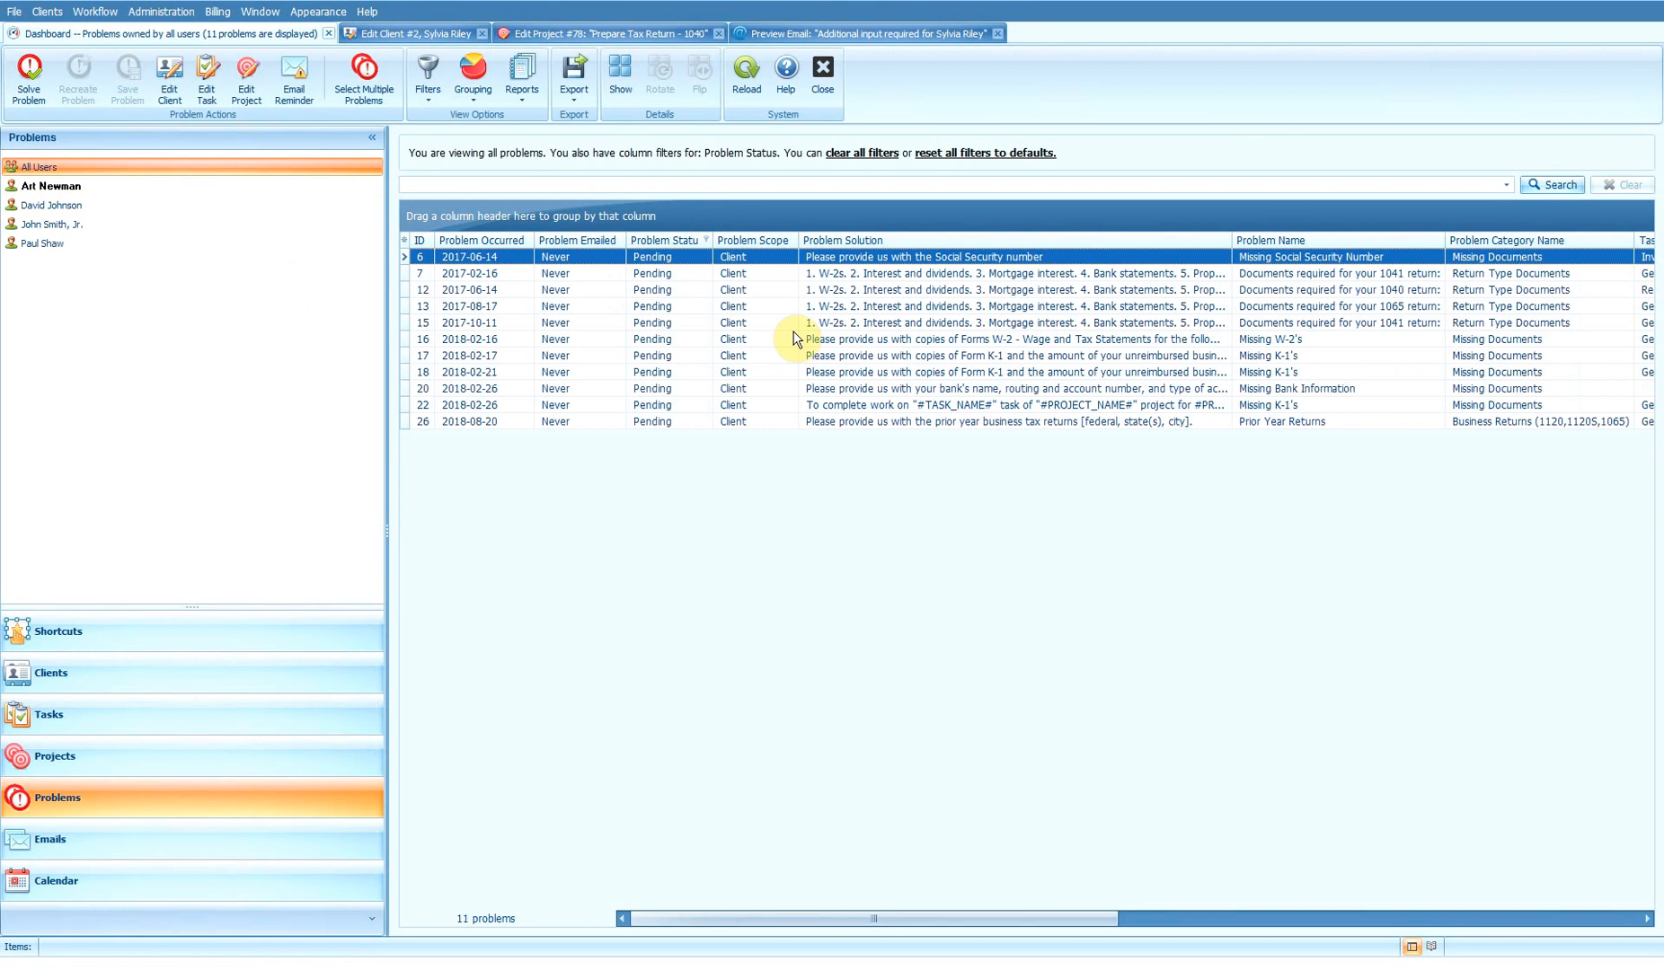
Step: Turn on multiple selection and mark the Missing Social Security Number, 1040 documents, 1065 documents and Missing W-2's problems
{"action": "left_click", "coordinate": [364, 76]}
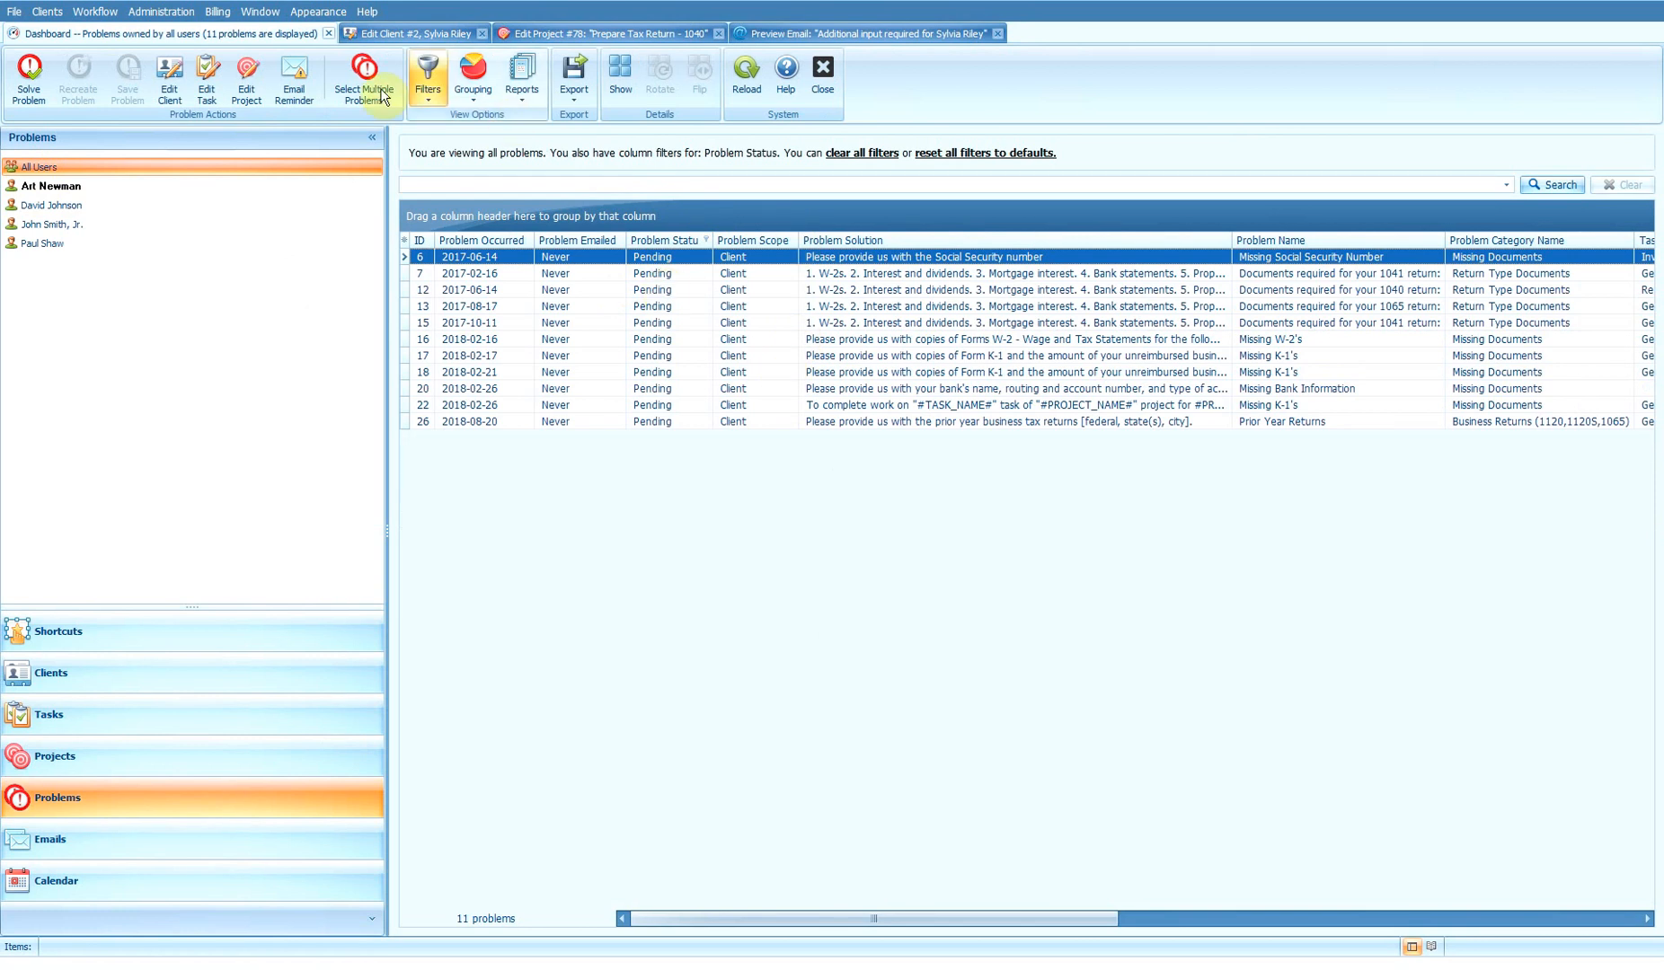
{"action": "left_click", "coordinate": [421, 257]}
{"action": "left_click", "coordinate": [420, 292]}
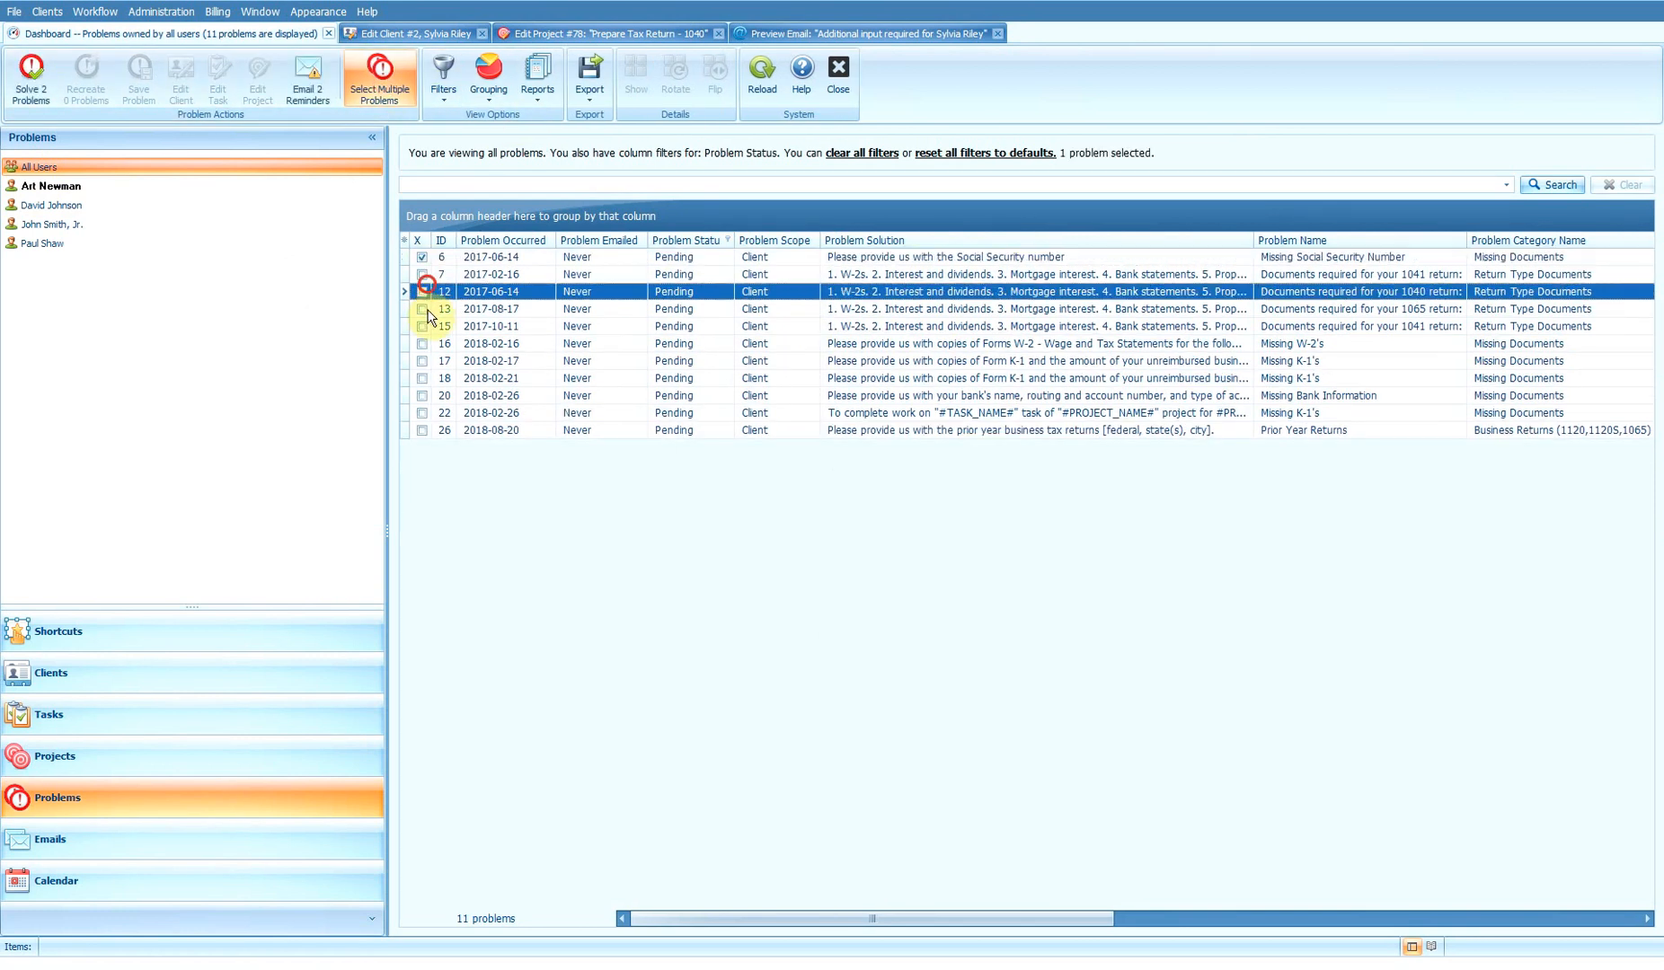
{"action": "left_click", "coordinate": [420, 308]}
{"action": "left_click", "coordinate": [421, 342]}
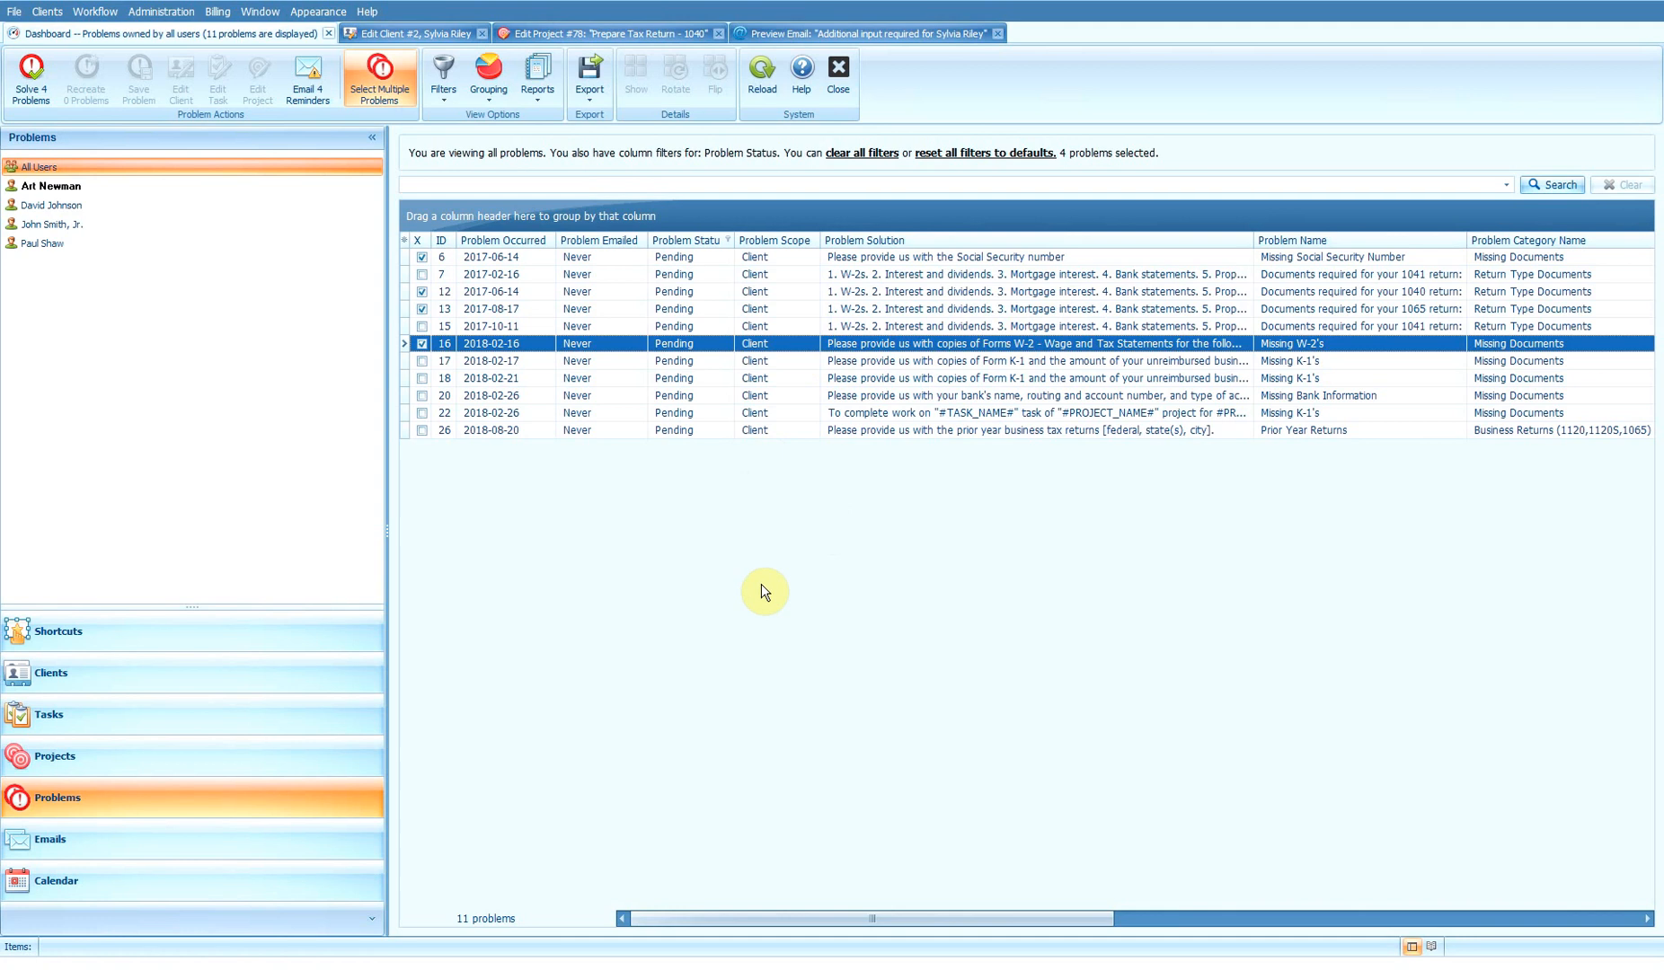
Step: Solve the client's pending prior year business tax returns problem based on the upper "your details update" email
{"action": "left_click", "coordinate": [189, 858]}
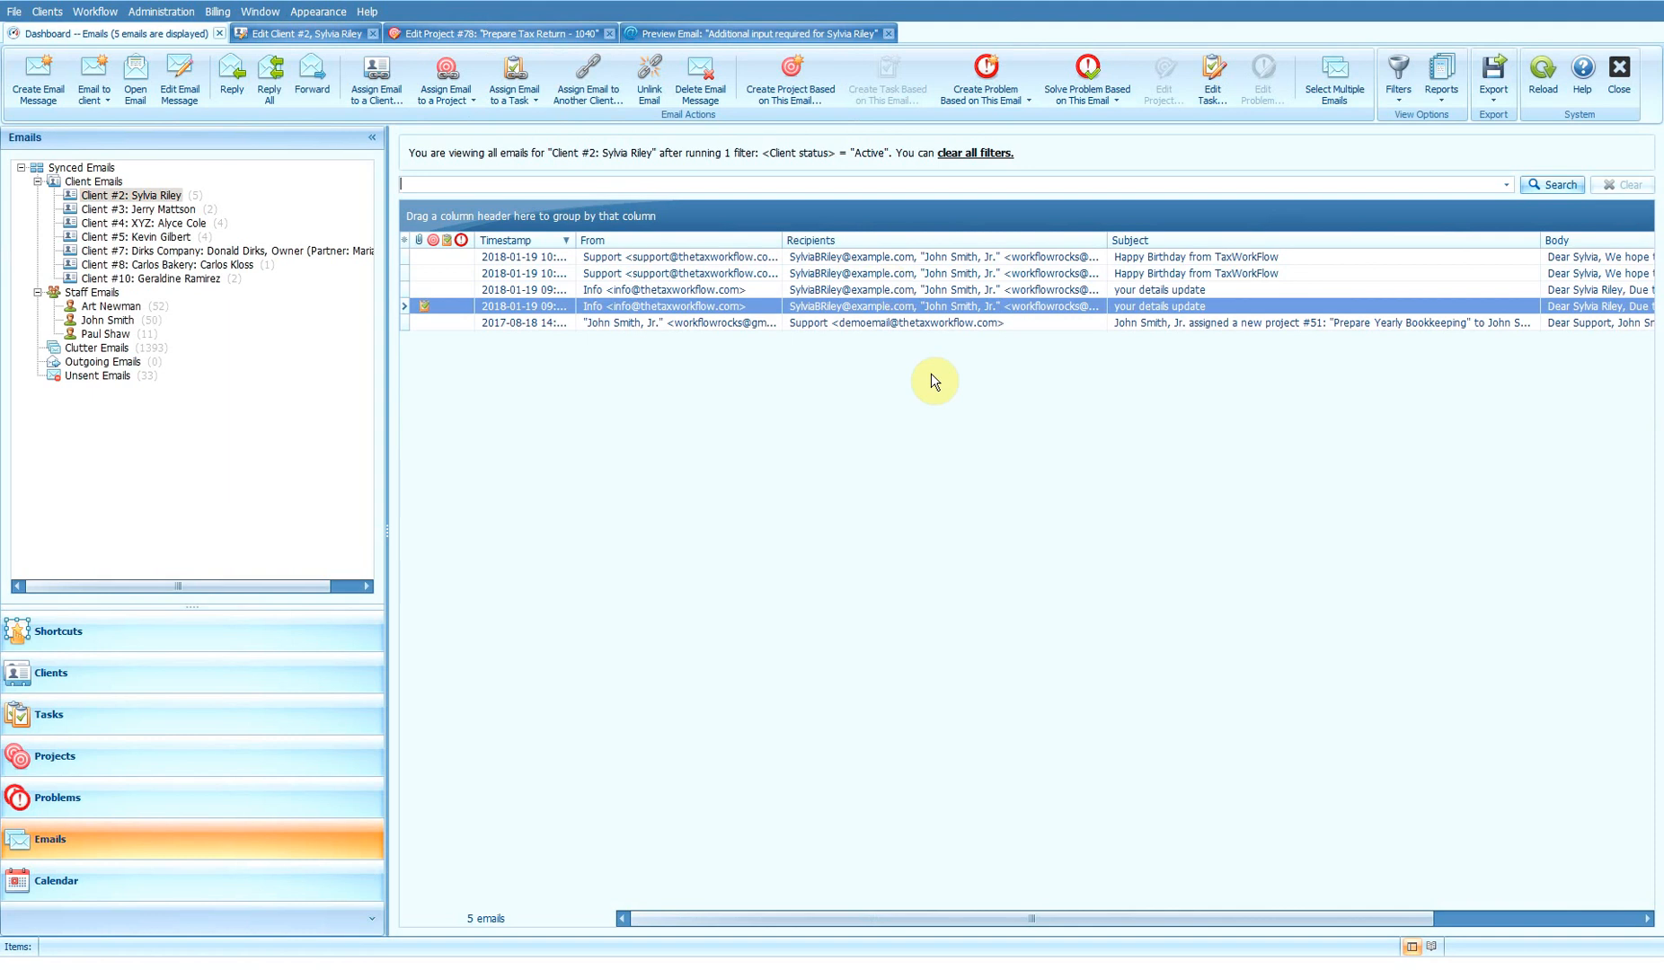
{"action": "left_click", "coordinate": [1122, 95]}
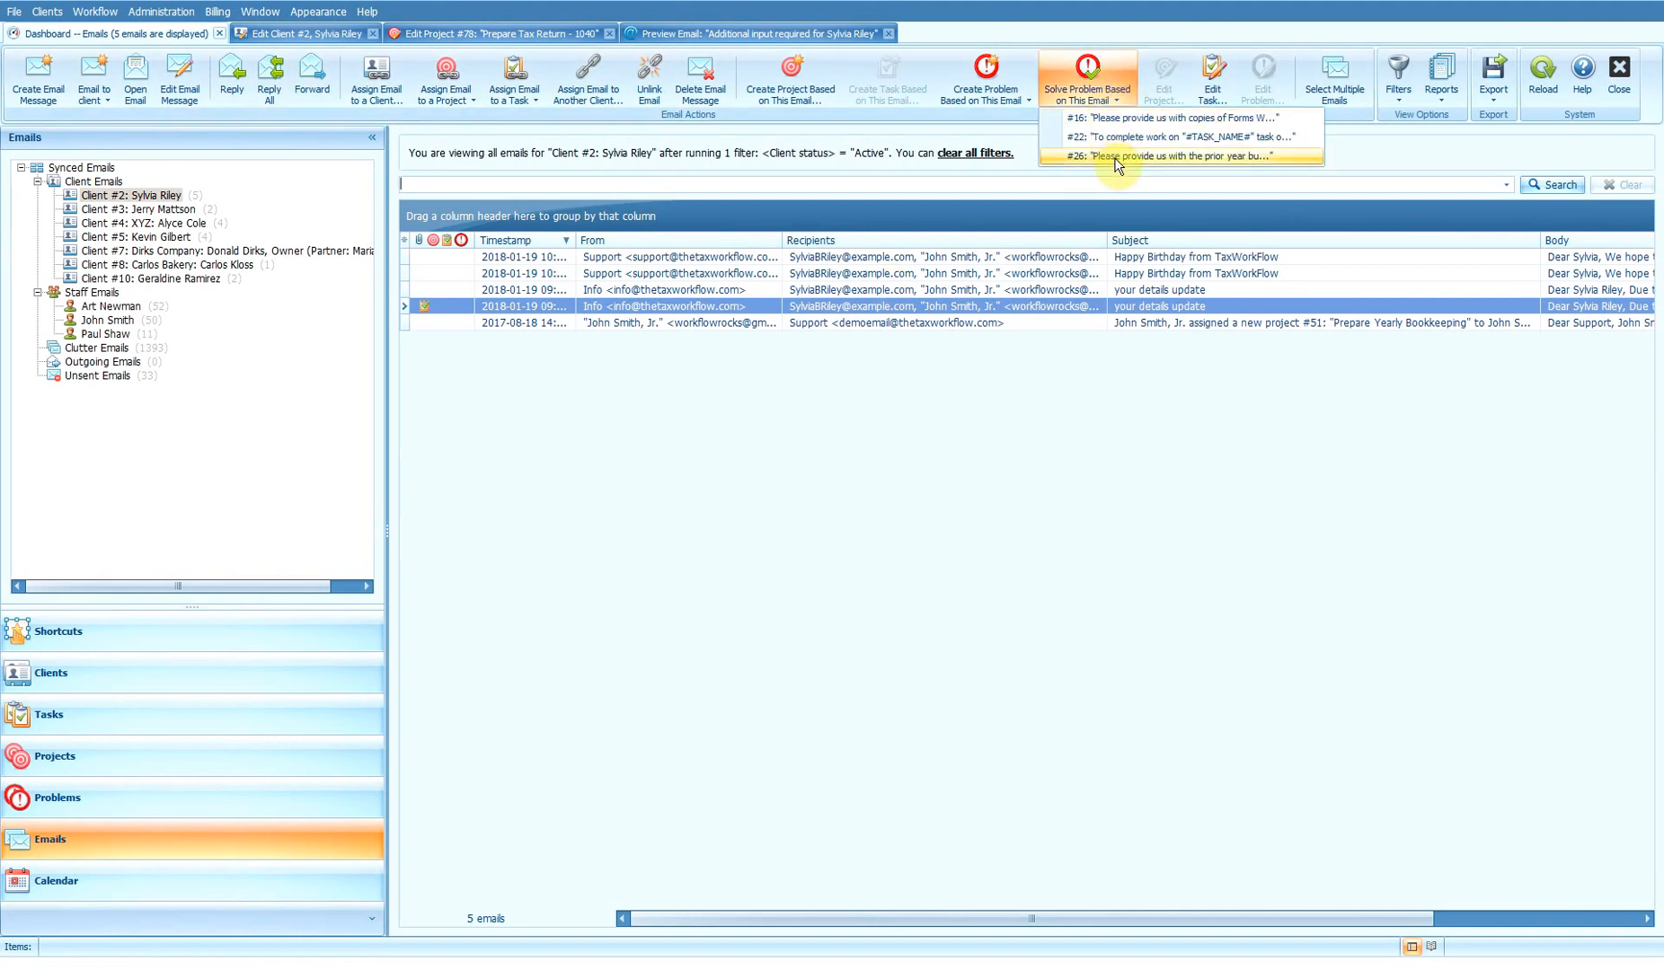
{"action": "left_click", "coordinate": [813, 289]}
{"action": "left_click", "coordinate": [1101, 96]}
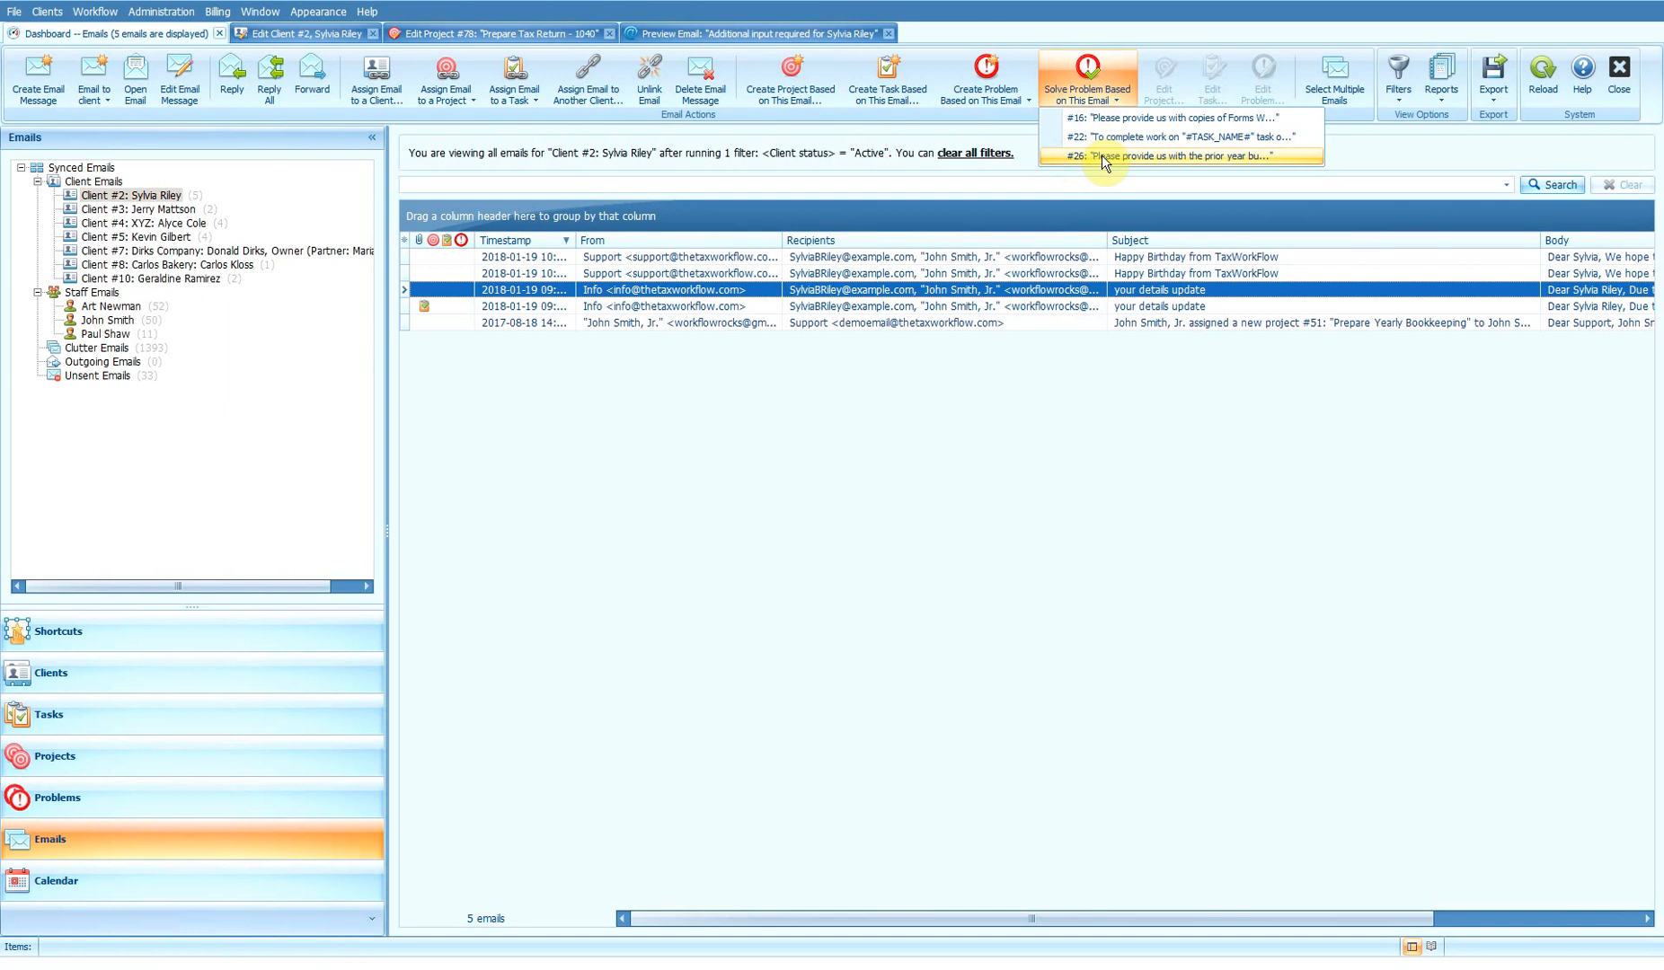
{"action": "left_click", "coordinate": [1103, 157]}
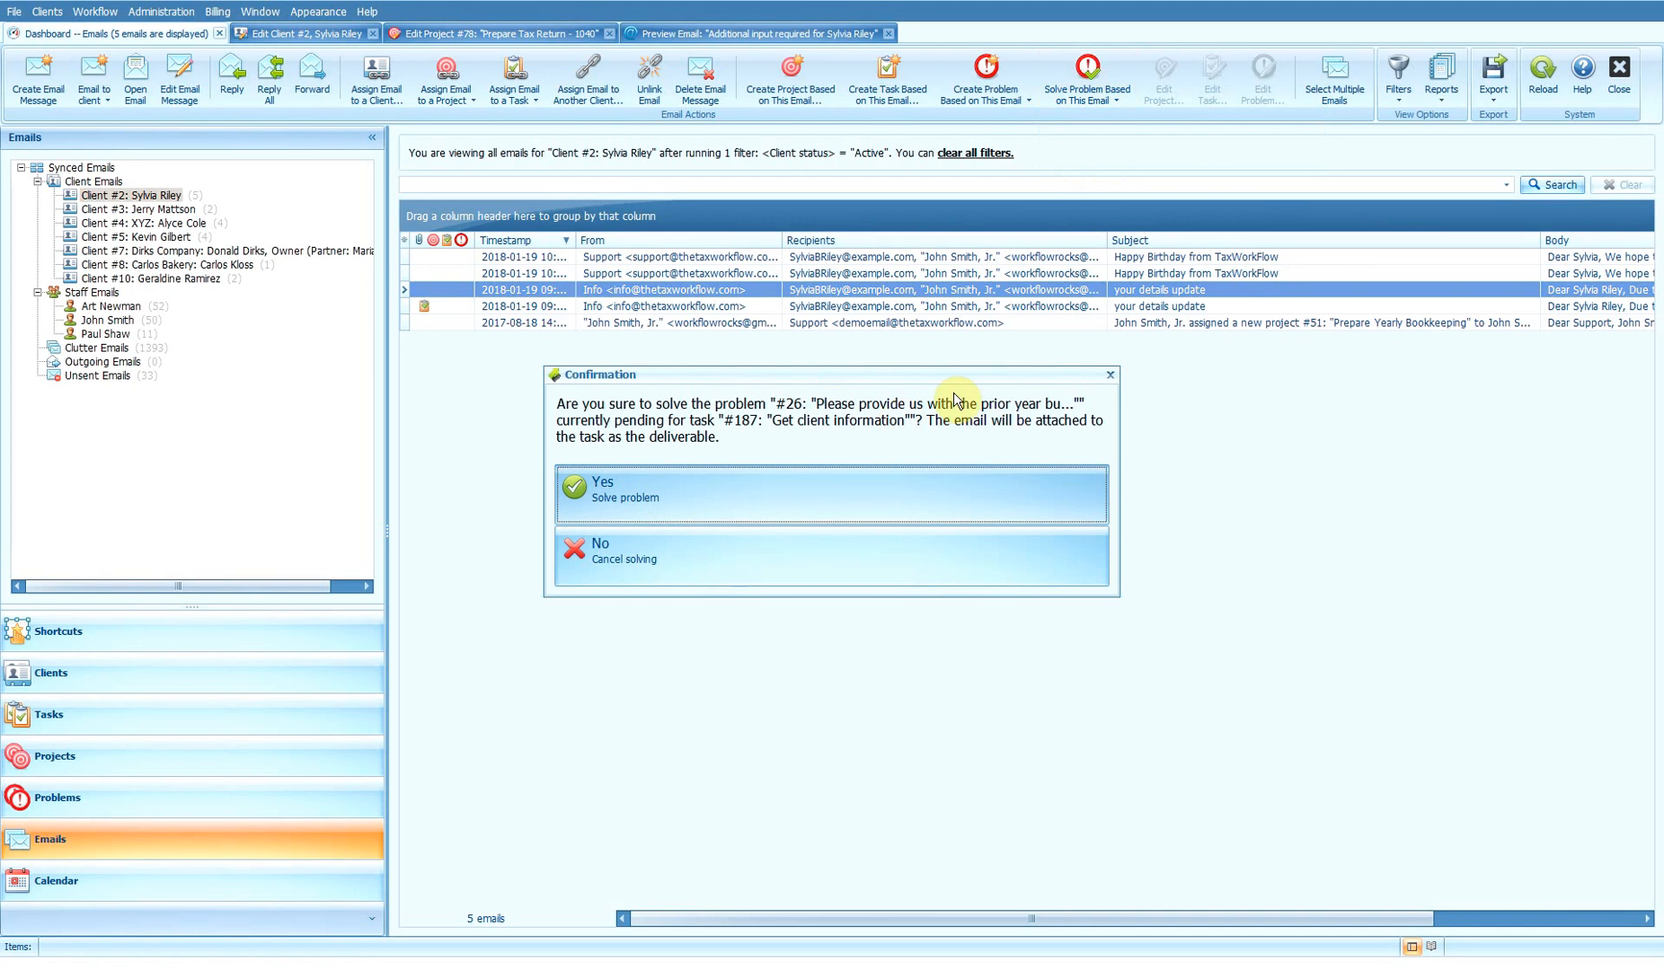
{"action": "left_click", "coordinate": [806, 469]}
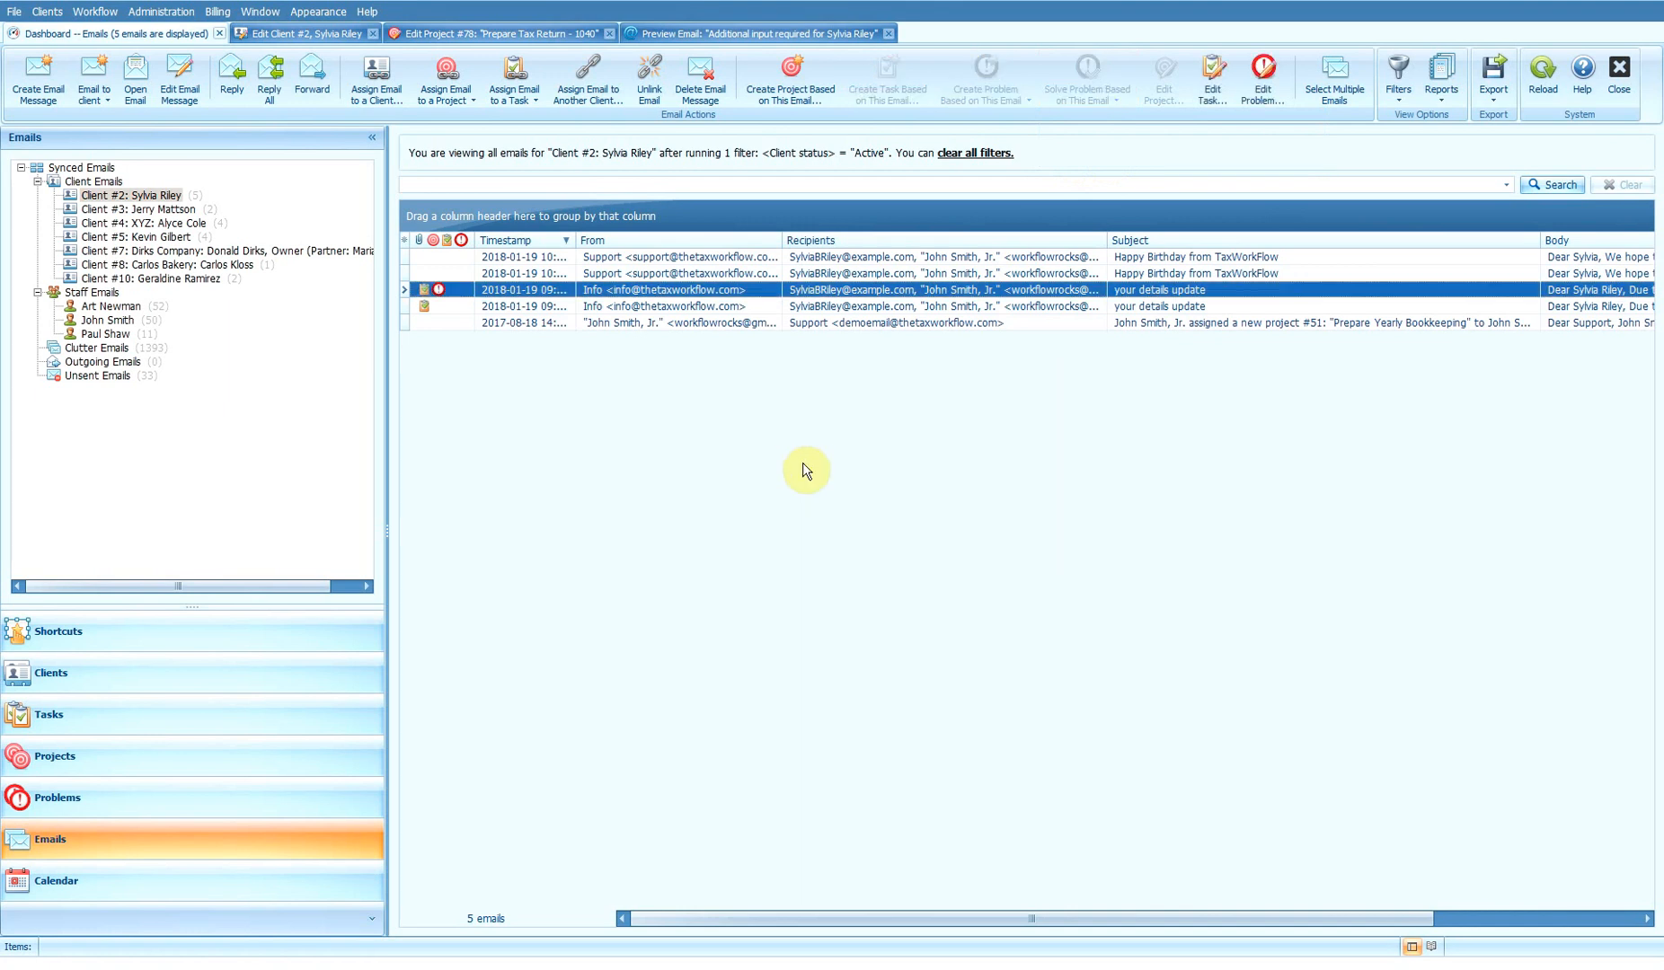
Step: Check the 1040 project's problem status, its emails and its project tasks
{"action": "left_click", "coordinate": [509, 34]}
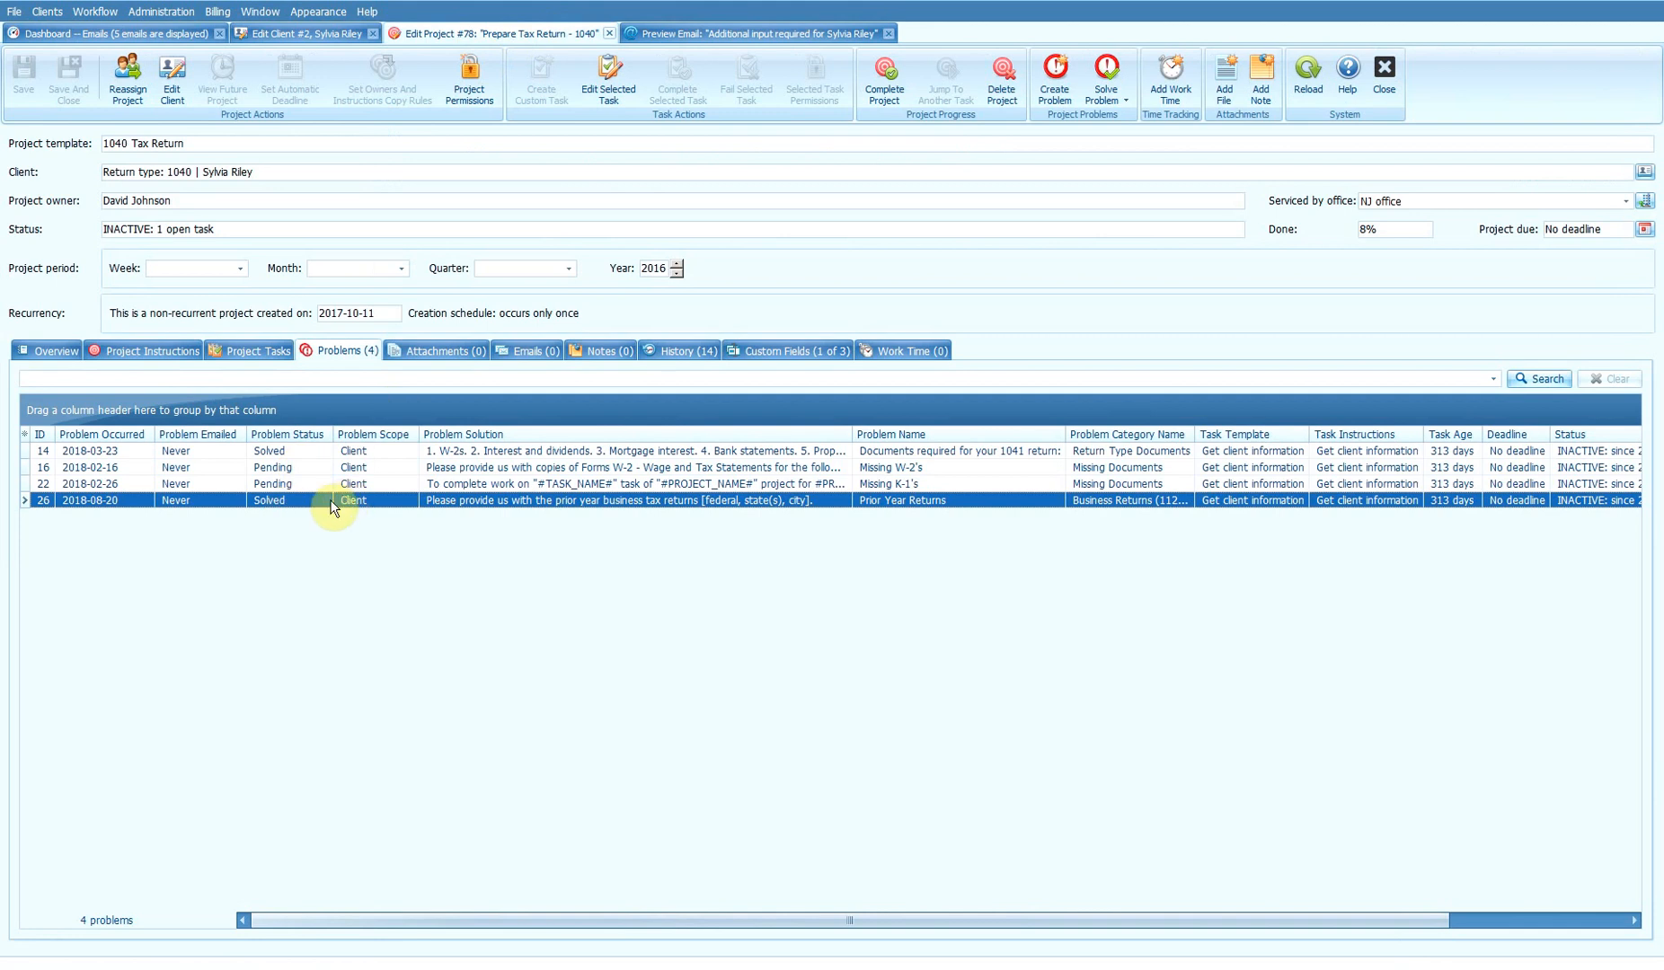
{"action": "left_click", "coordinate": [530, 349]}
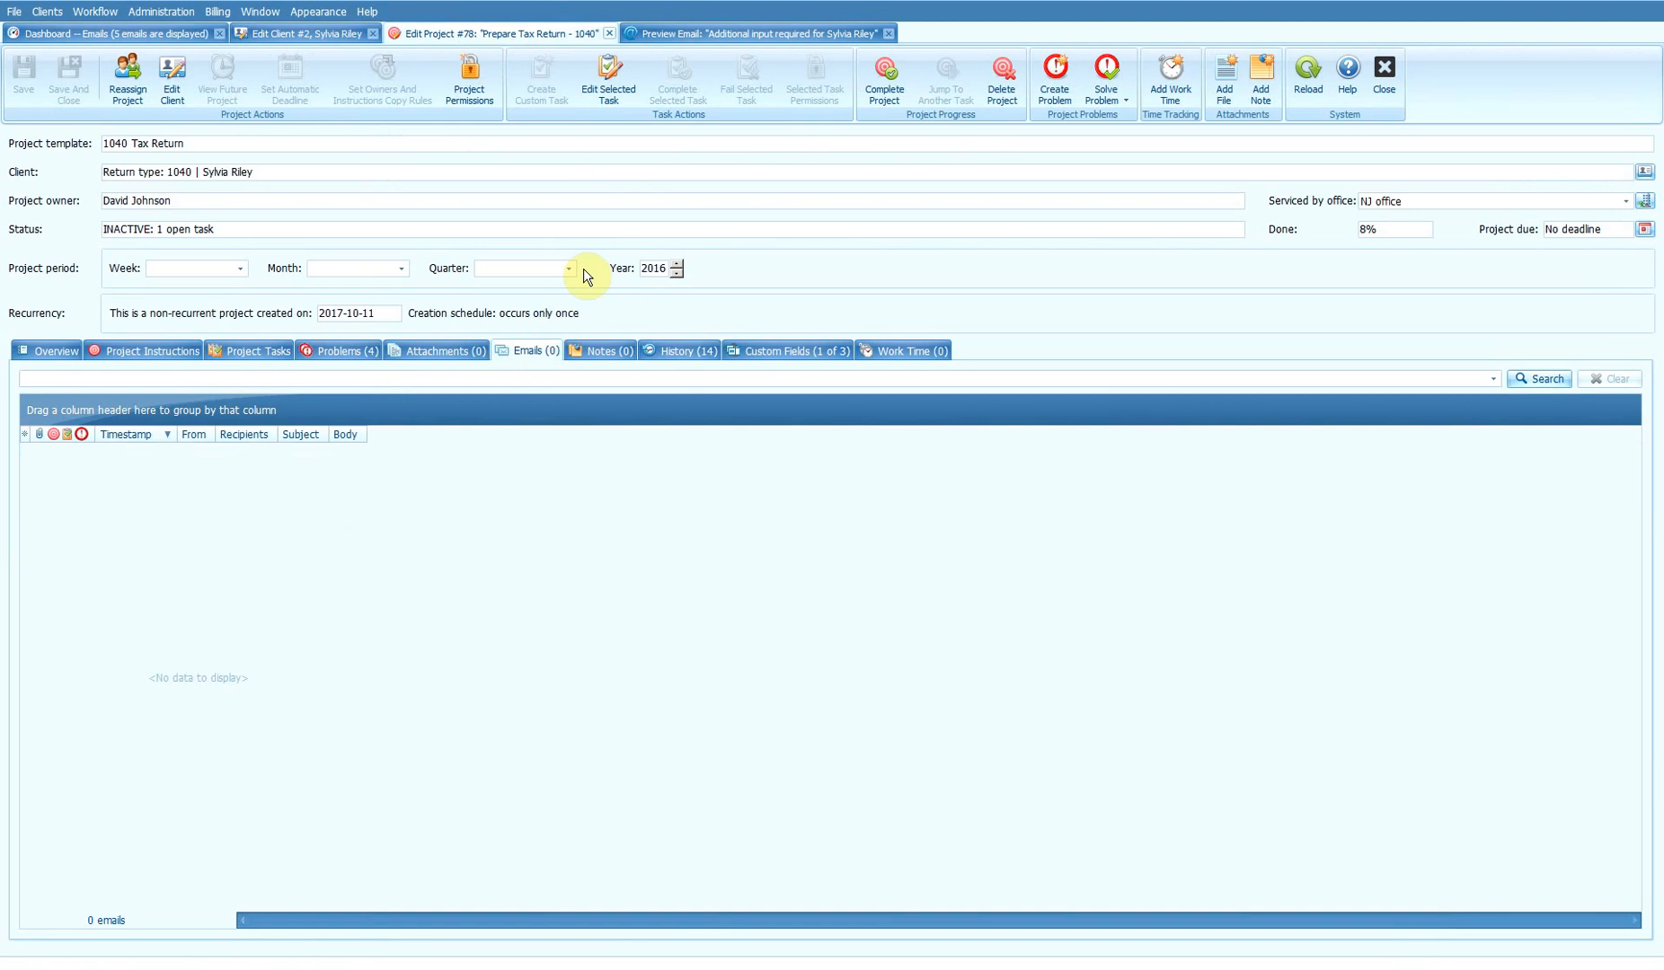
{"action": "left_click", "coordinate": [266, 352]}
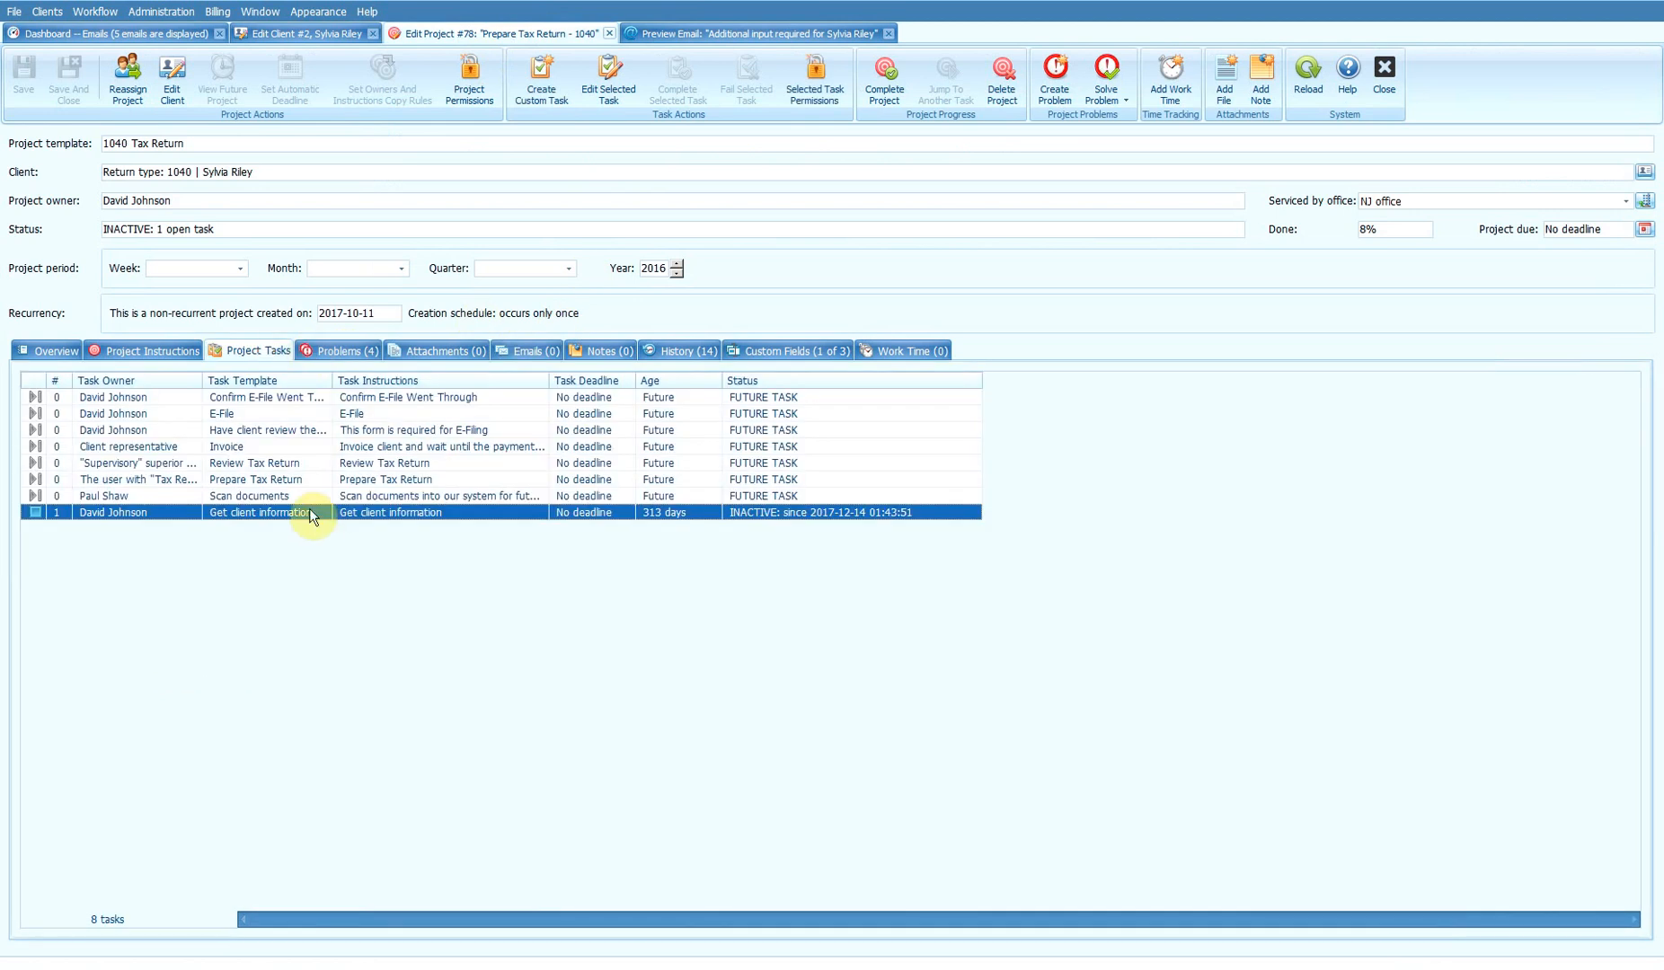
Step: Open the project's Get client information task and check the emails linked to it
{"action": "double_click", "coordinate": [312, 514]}
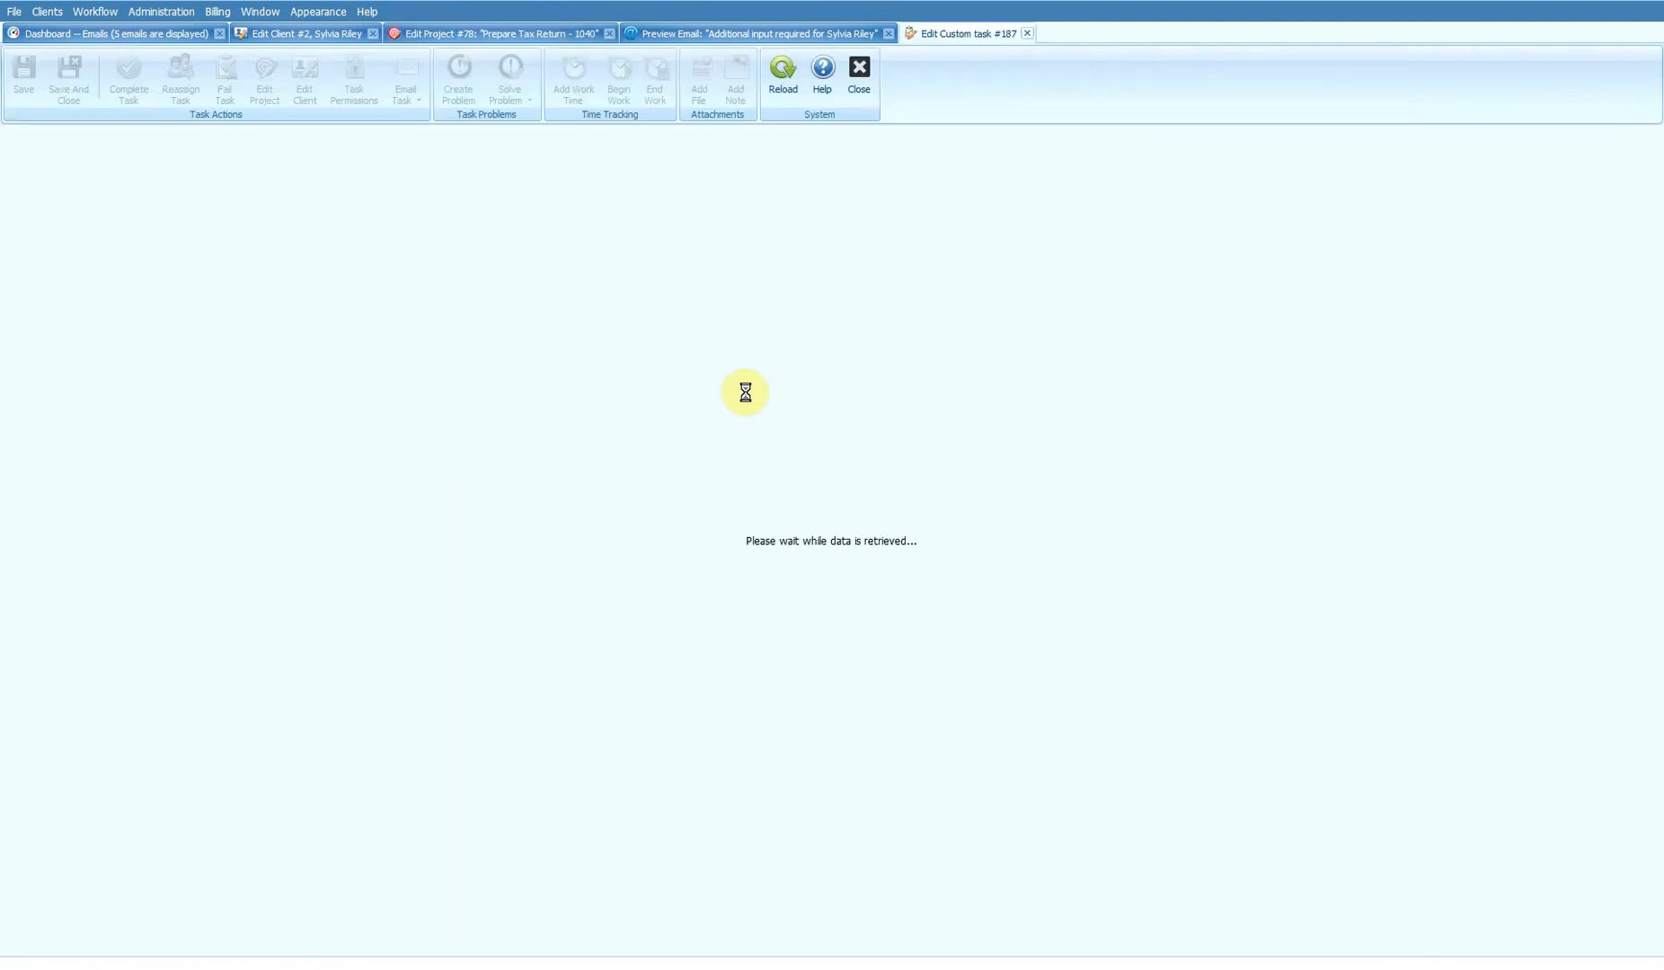
{"action": "left_click", "coordinate": [544, 306]}
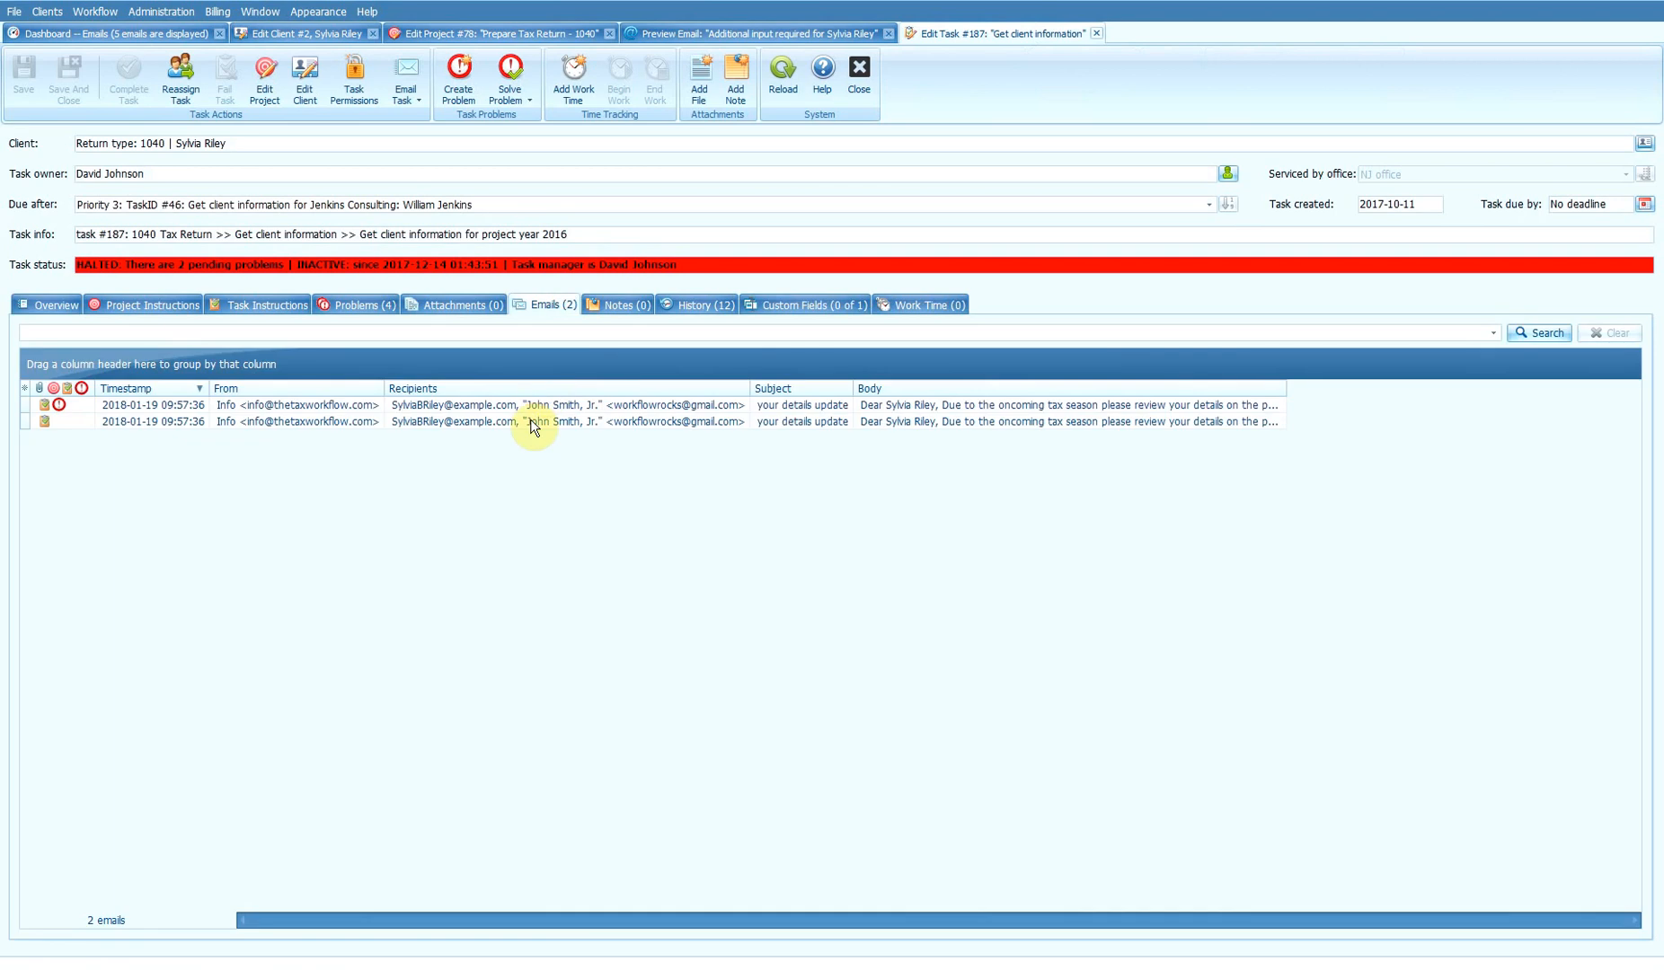
{"action": "left_click", "coordinate": [534, 427]}
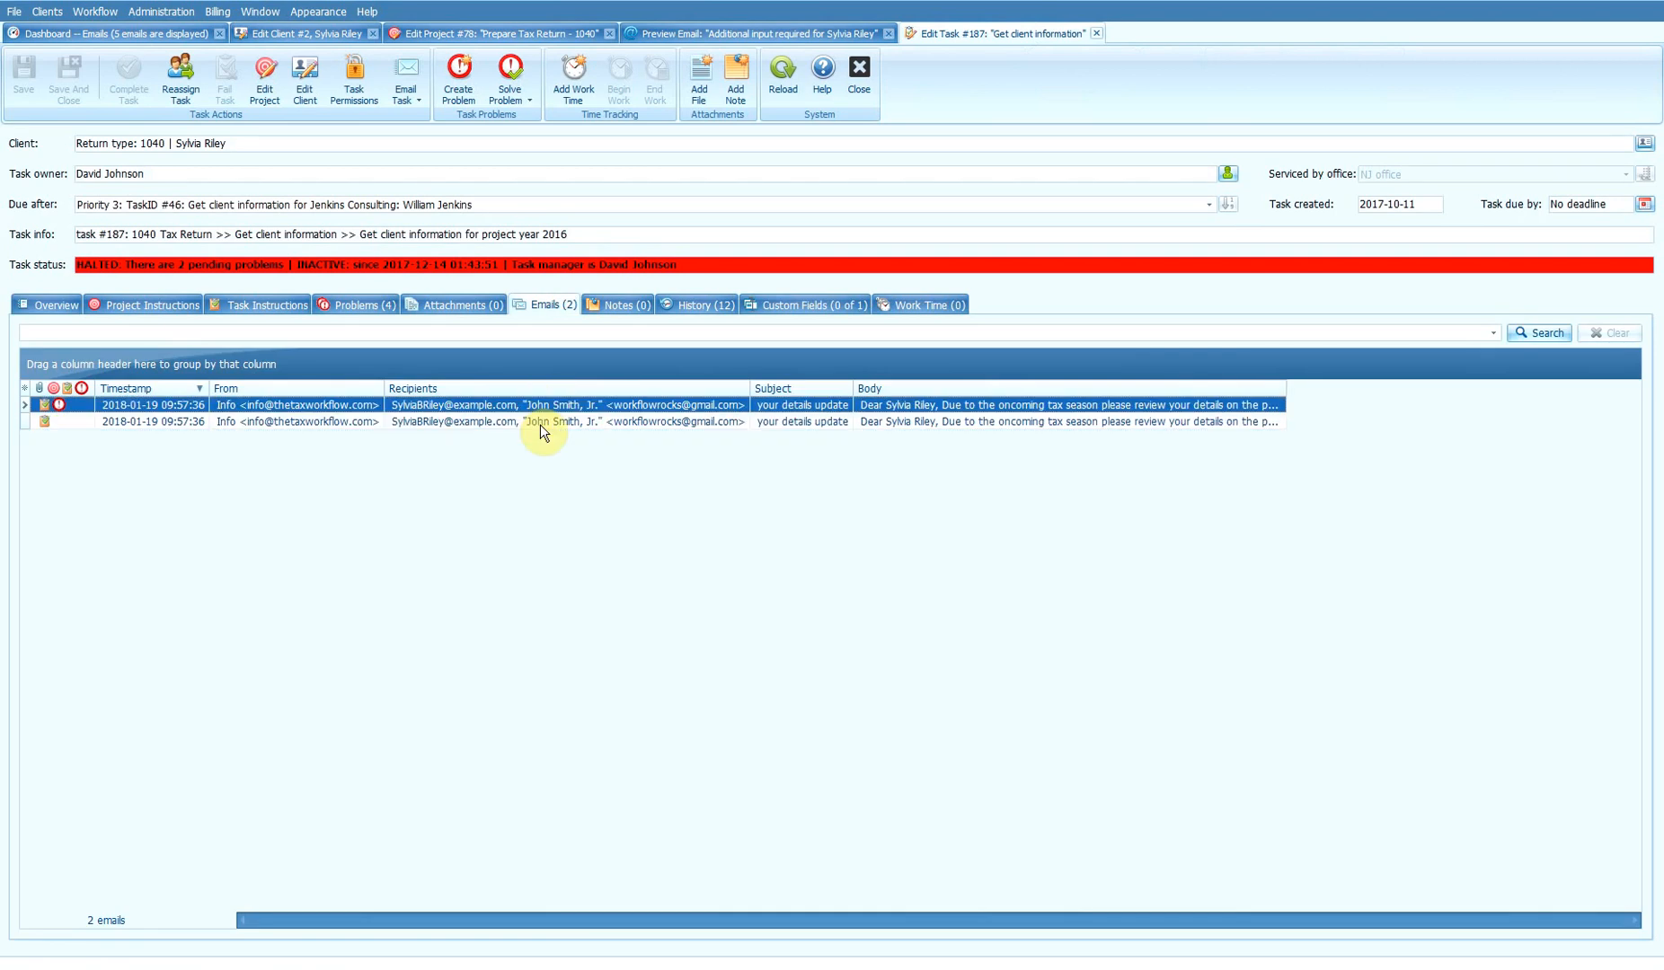
Step: Attach the i1040gi_short.pdf document to the Get client information task and select it in the task's attachments
{"action": "left_click", "coordinate": [682, 406]}
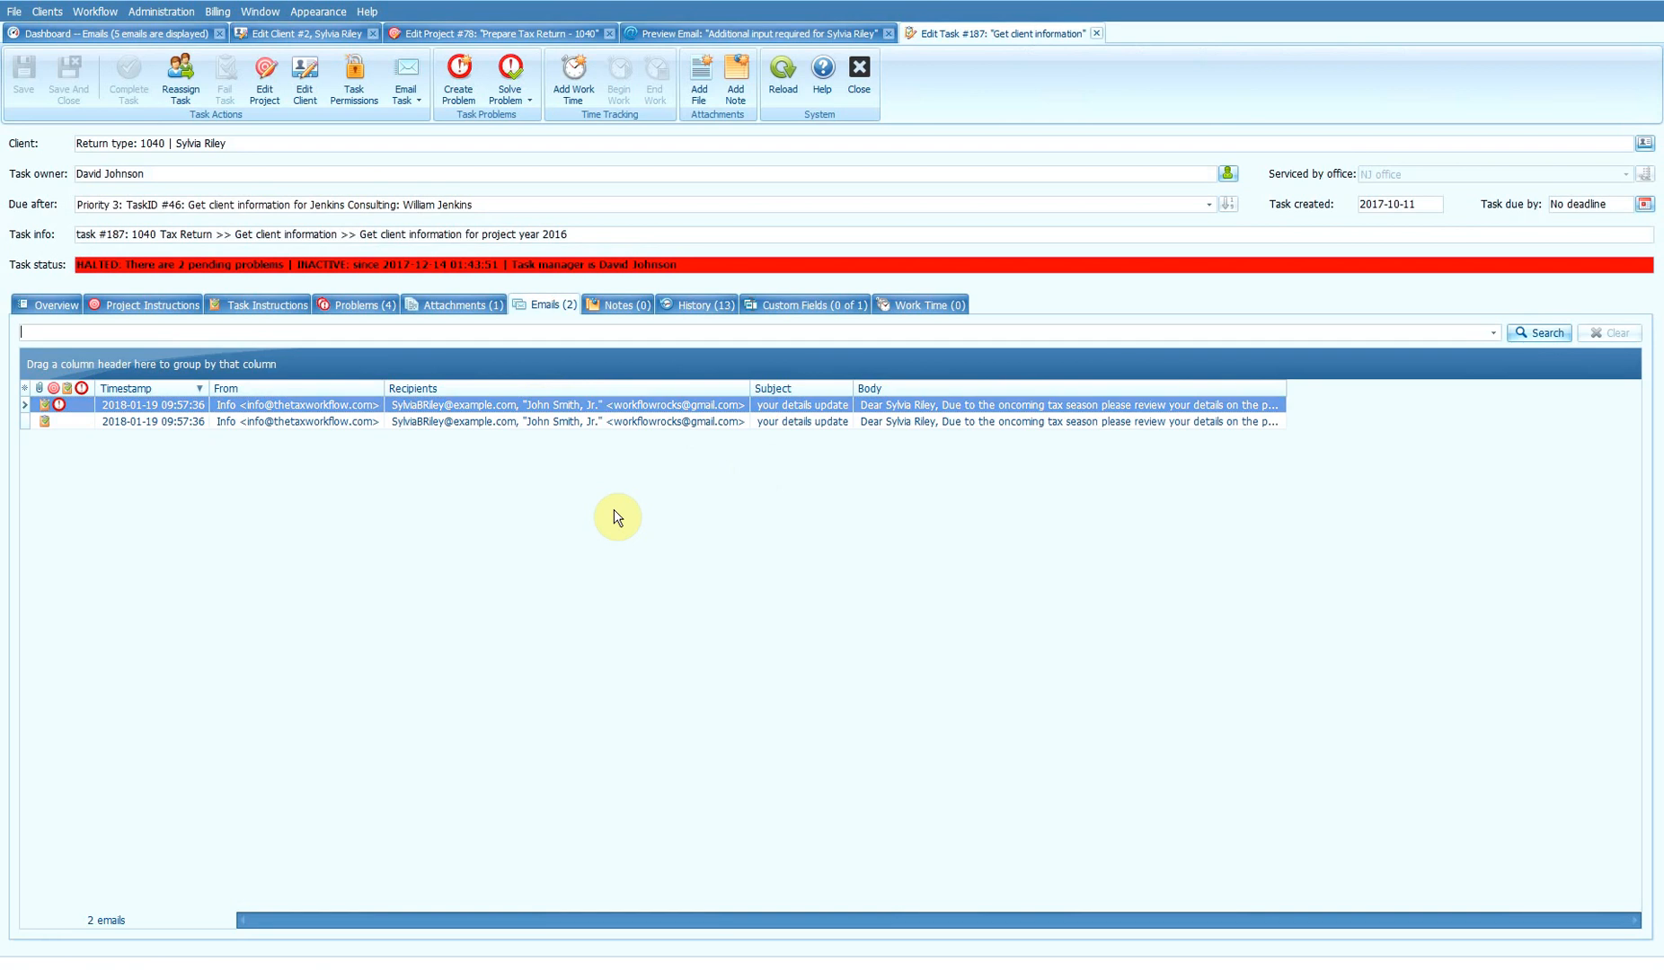
{"action": "left_click", "coordinate": [462, 304]}
{"action": "left_click", "coordinate": [466, 404]}
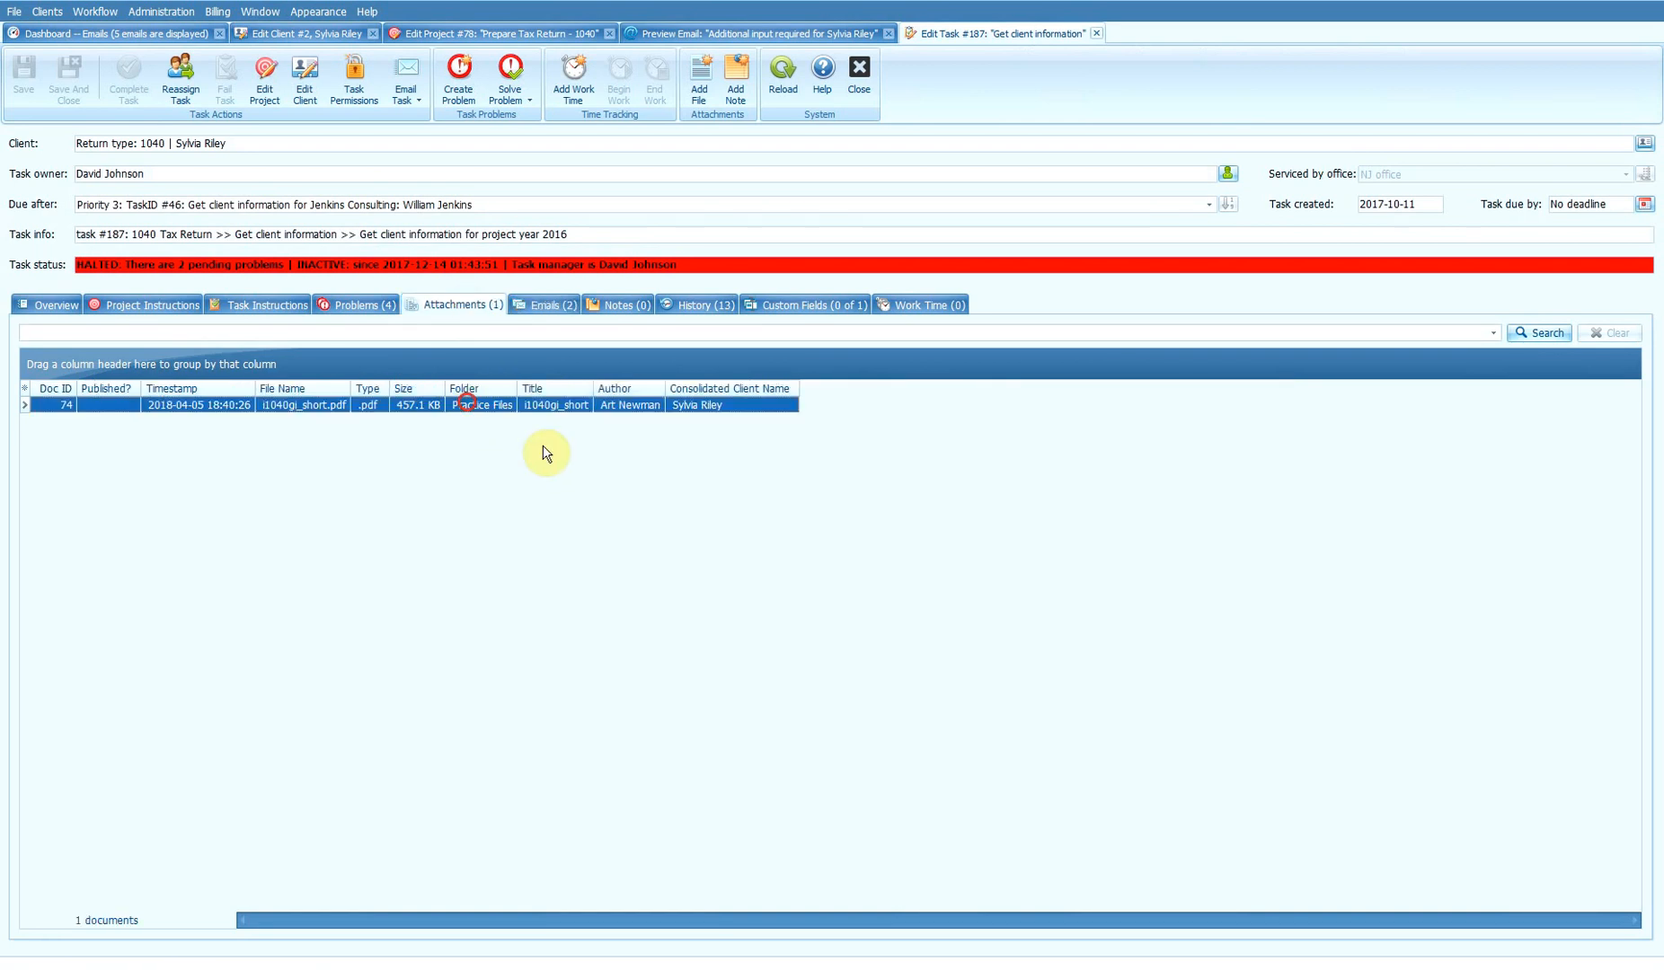
Step: Add the quick note "This is a task note" to the Get client information task and save it
{"action": "left_click", "coordinate": [634, 308]}
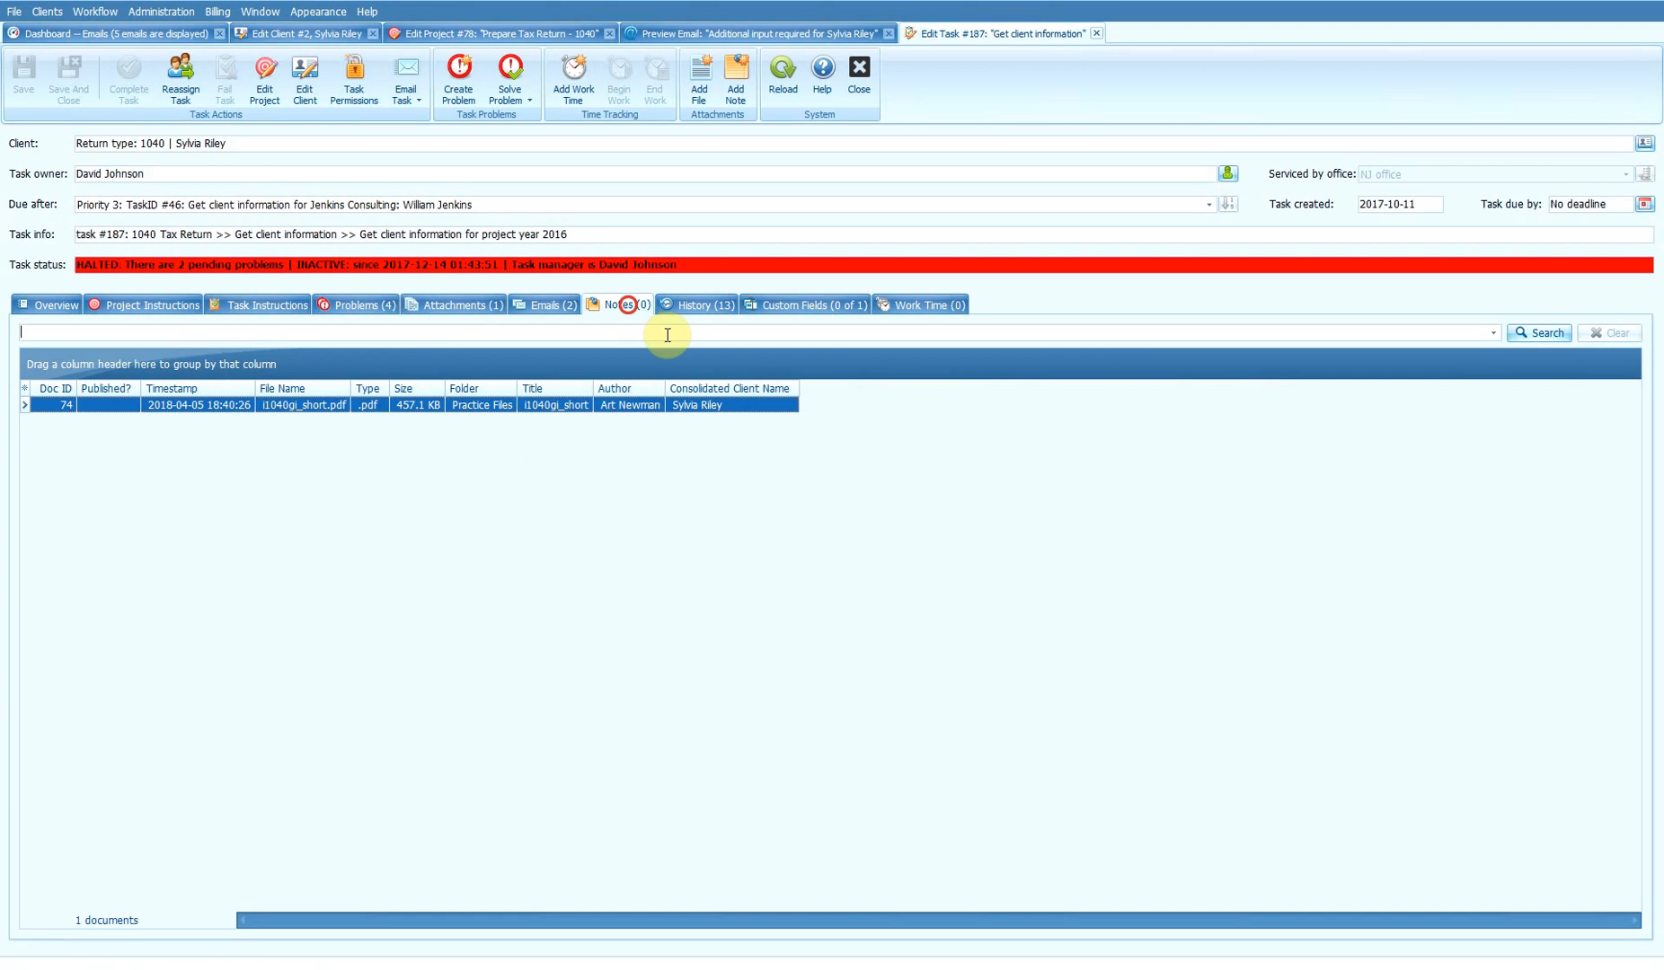
{"action": "left_click", "coordinate": [741, 90]}
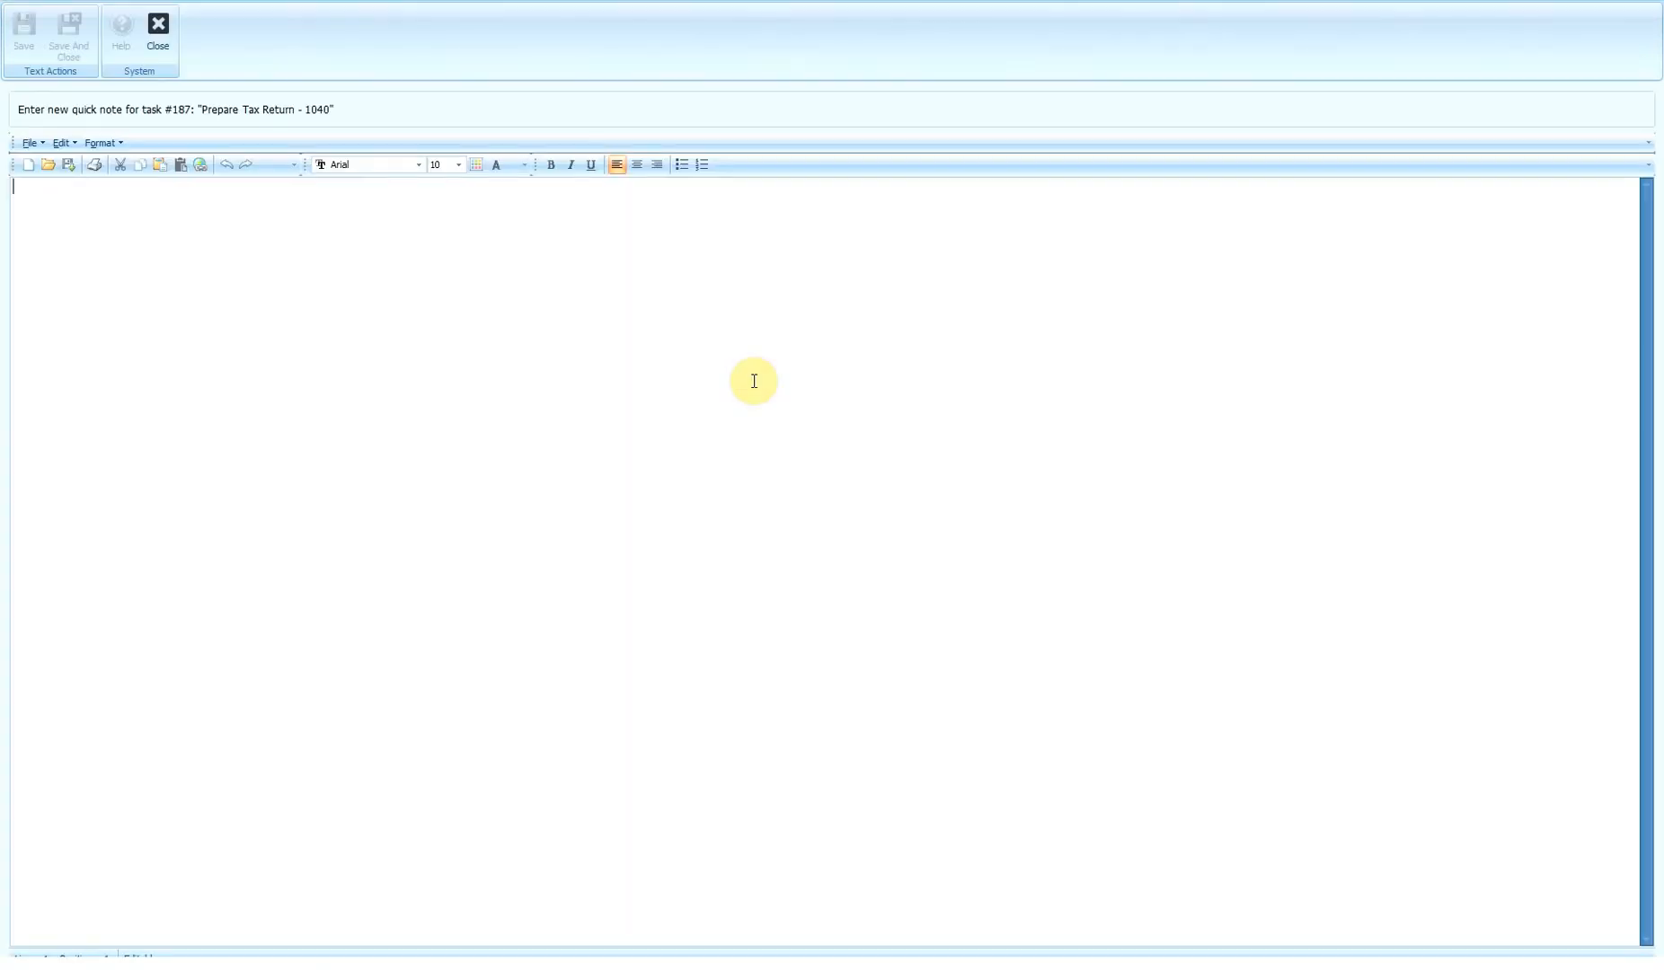
{"action": "type", "text": "This is a tak"}
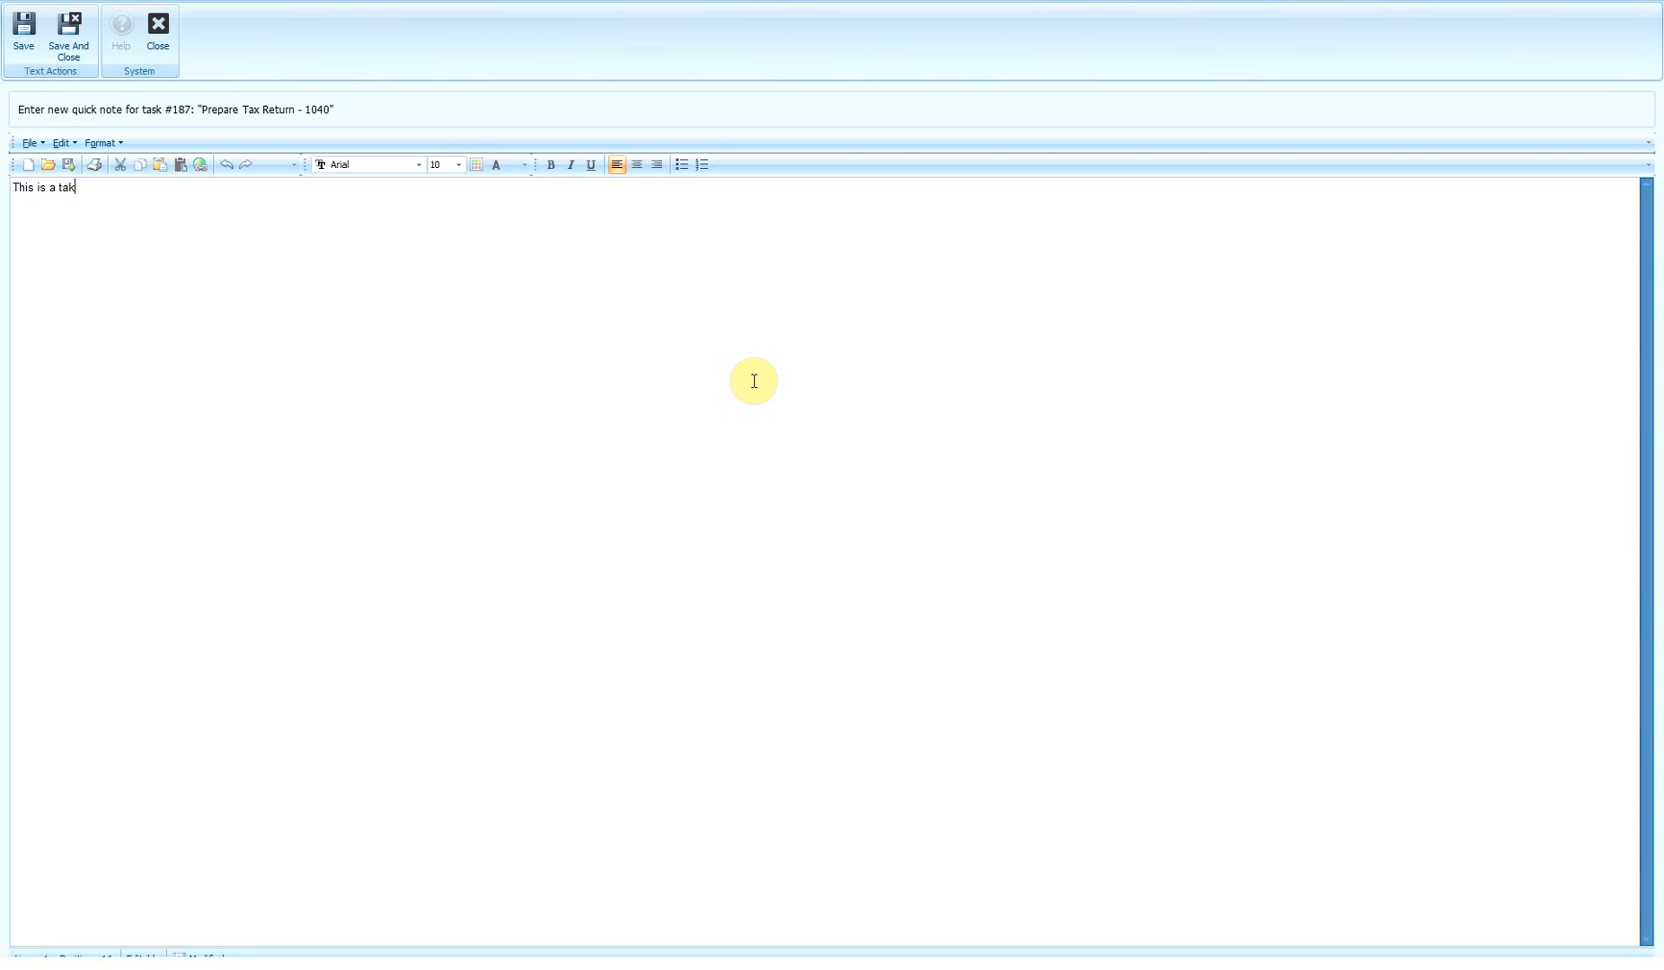
{"action": "key", "text": "BackSpace"}
{"action": "type", "text": "sk note"}
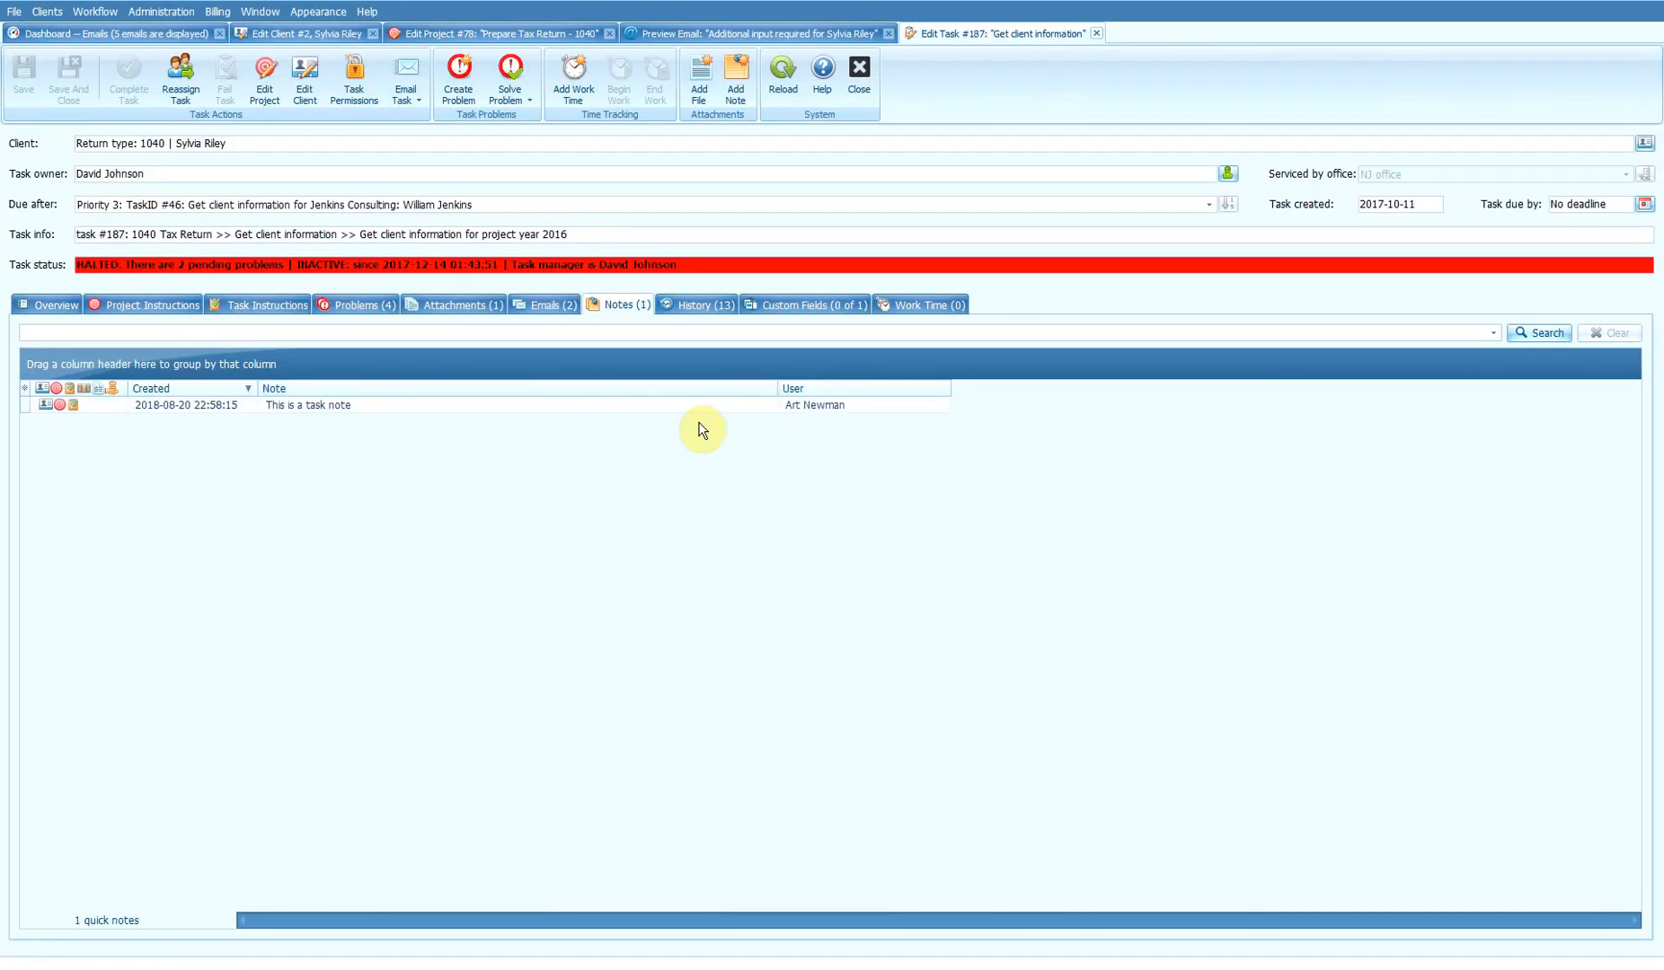
{"action": "left_click", "coordinate": [276, 405]}
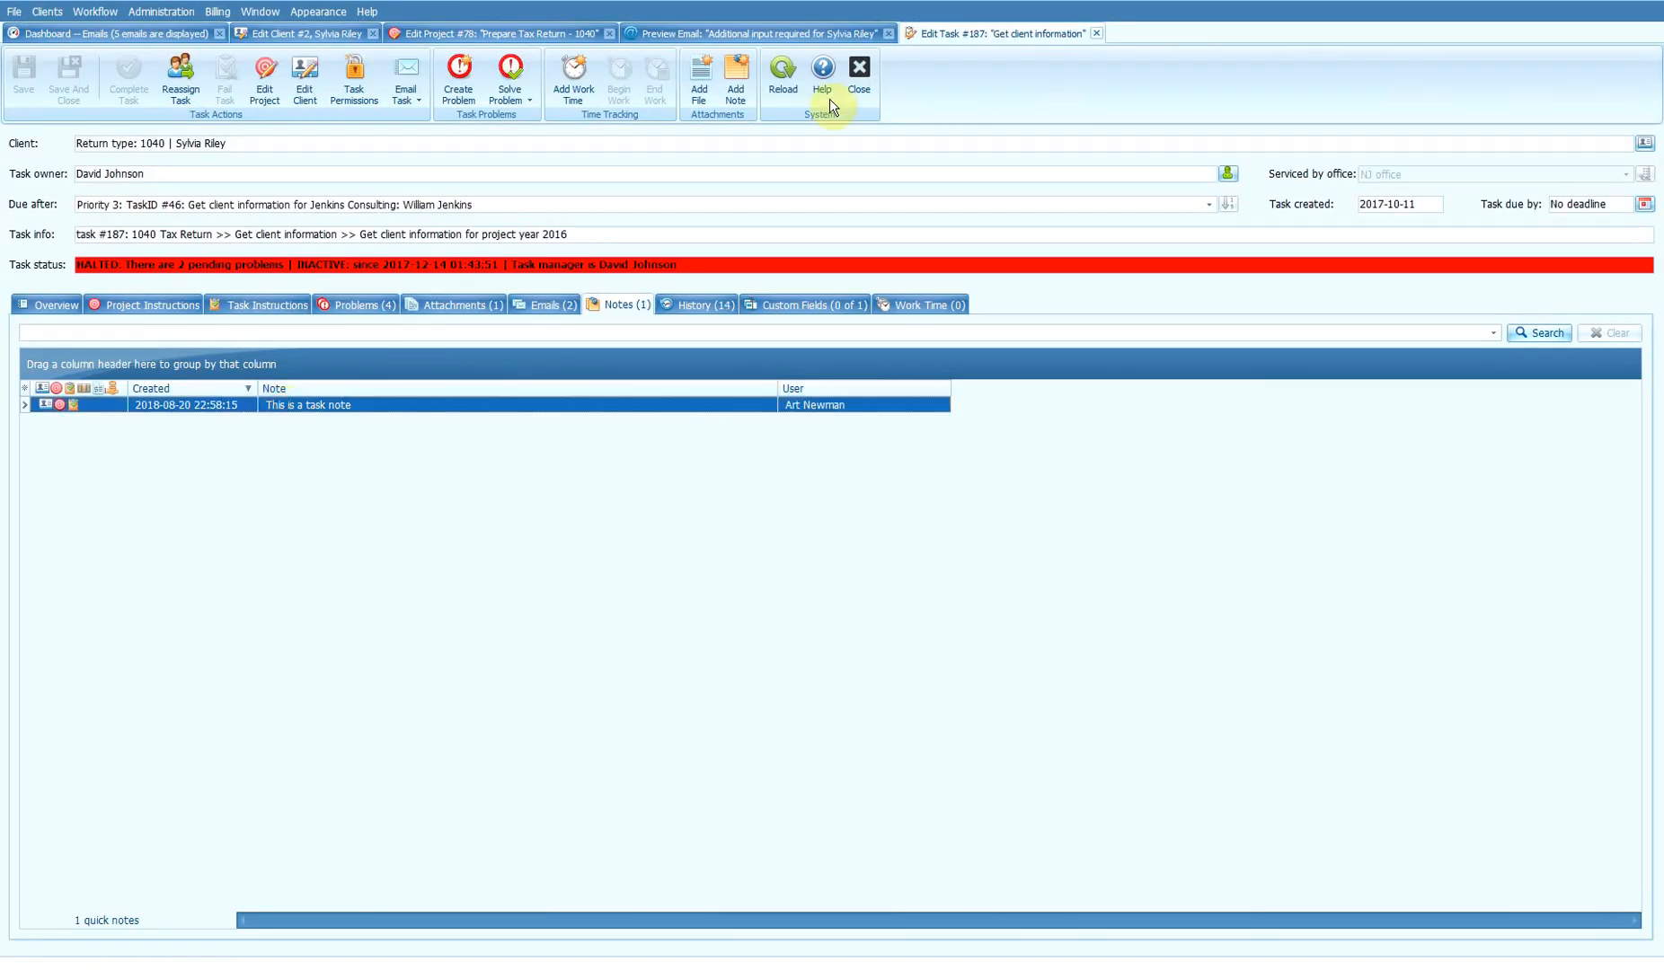
Step: Check the new task note in the 1040 project's notes and the client's notes, including which records it is associated with
{"action": "left_click", "coordinate": [496, 34]}
{"action": "left_click", "coordinate": [614, 352]}
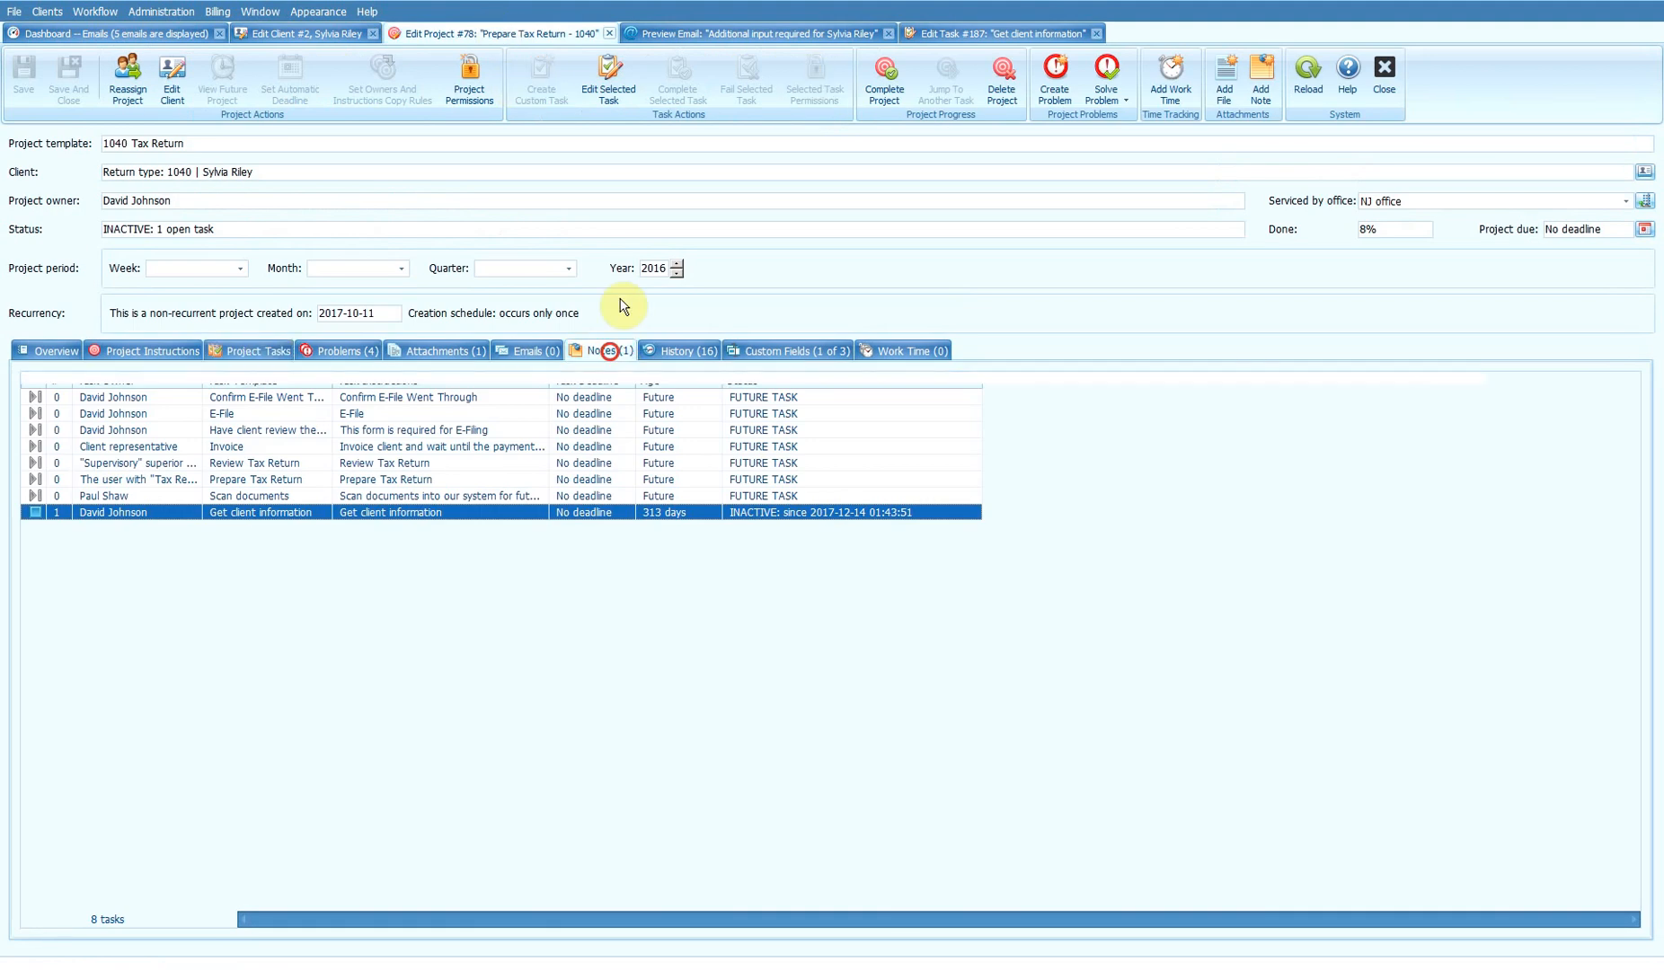
{"action": "left_click", "coordinate": [365, 449]}
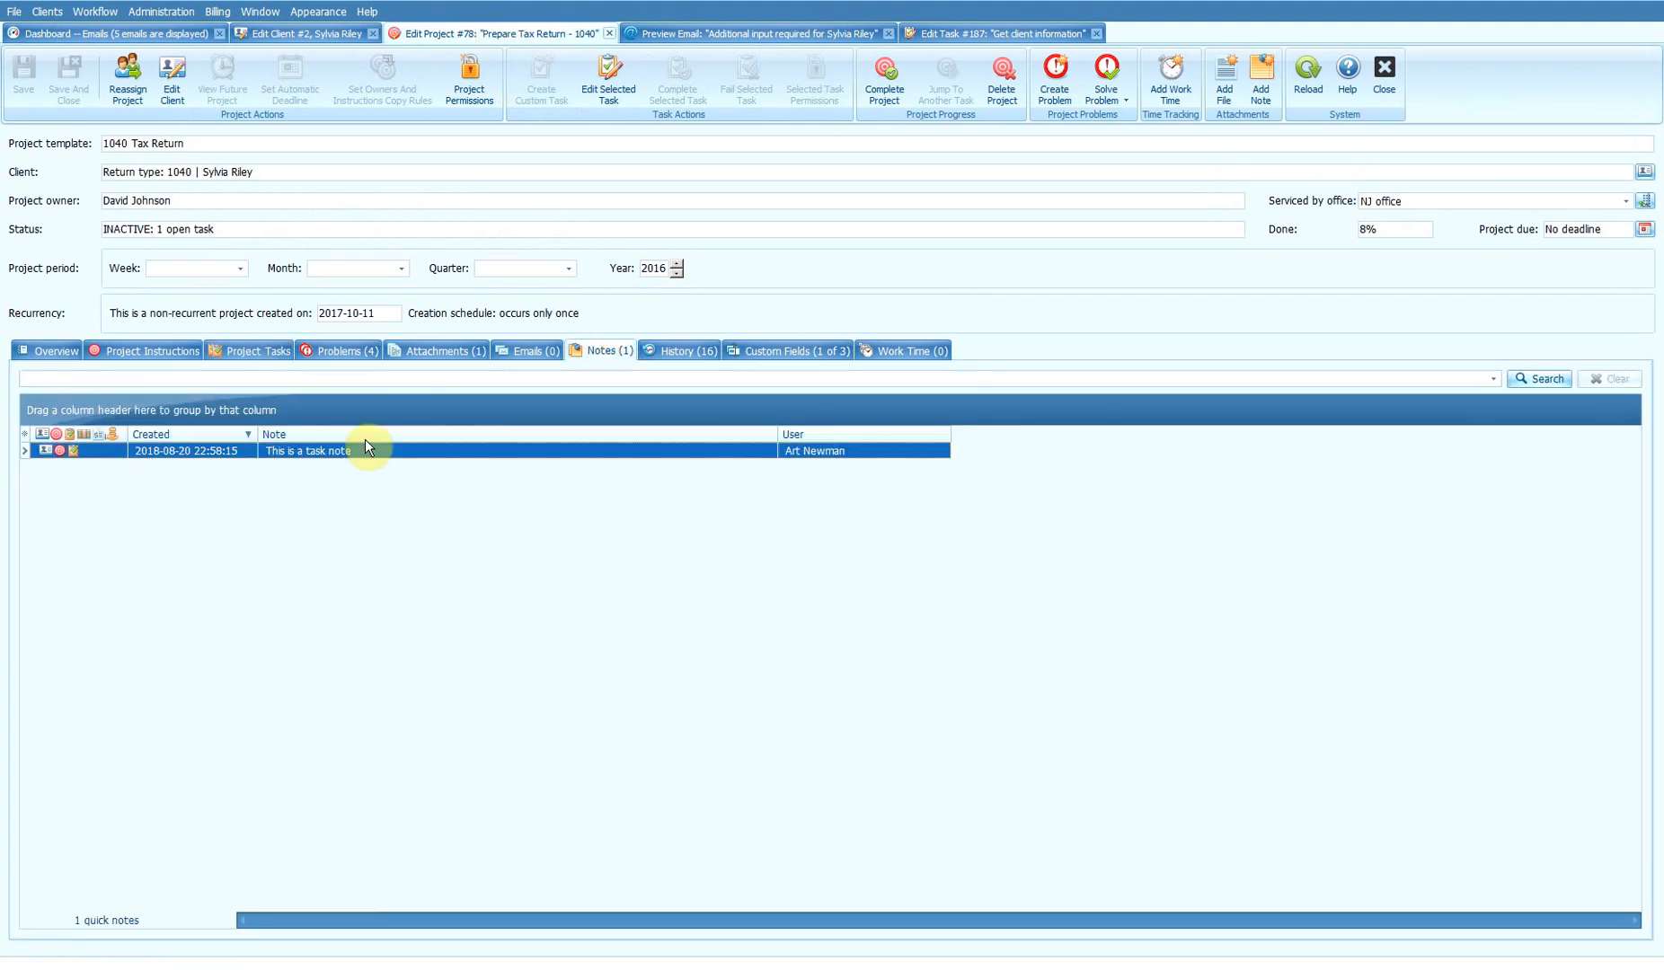
{"action": "left_click", "coordinate": [289, 34]}
{"action": "left_click", "coordinate": [45, 311]}
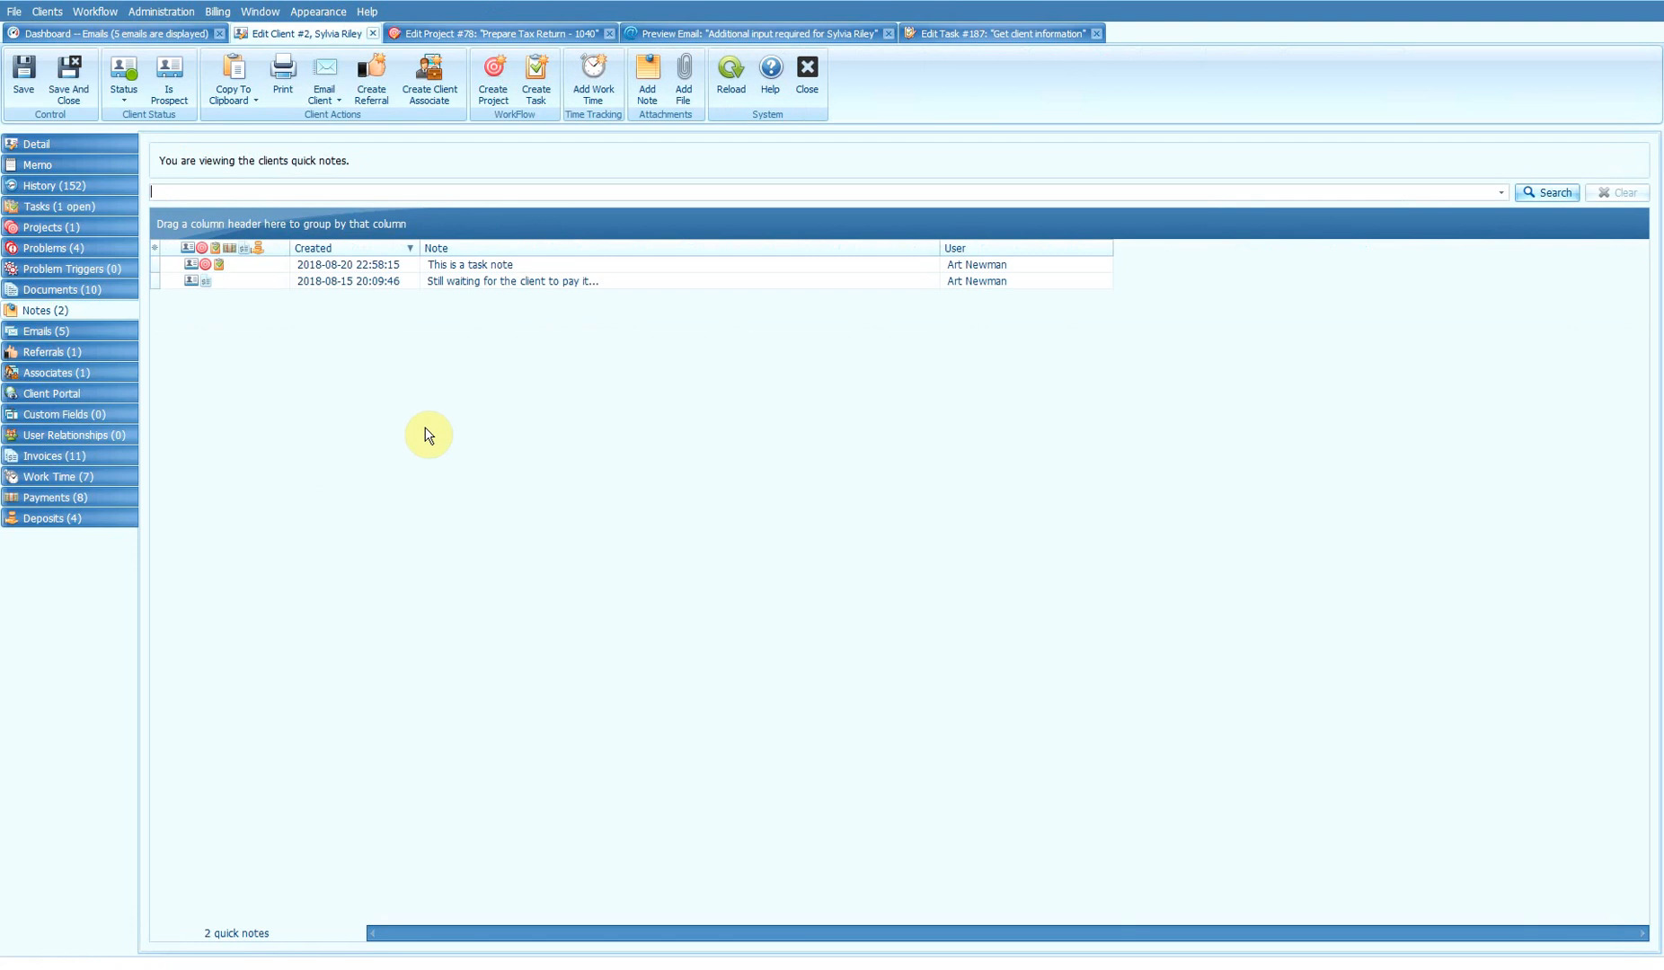
{"action": "left_click", "coordinate": [468, 264]}
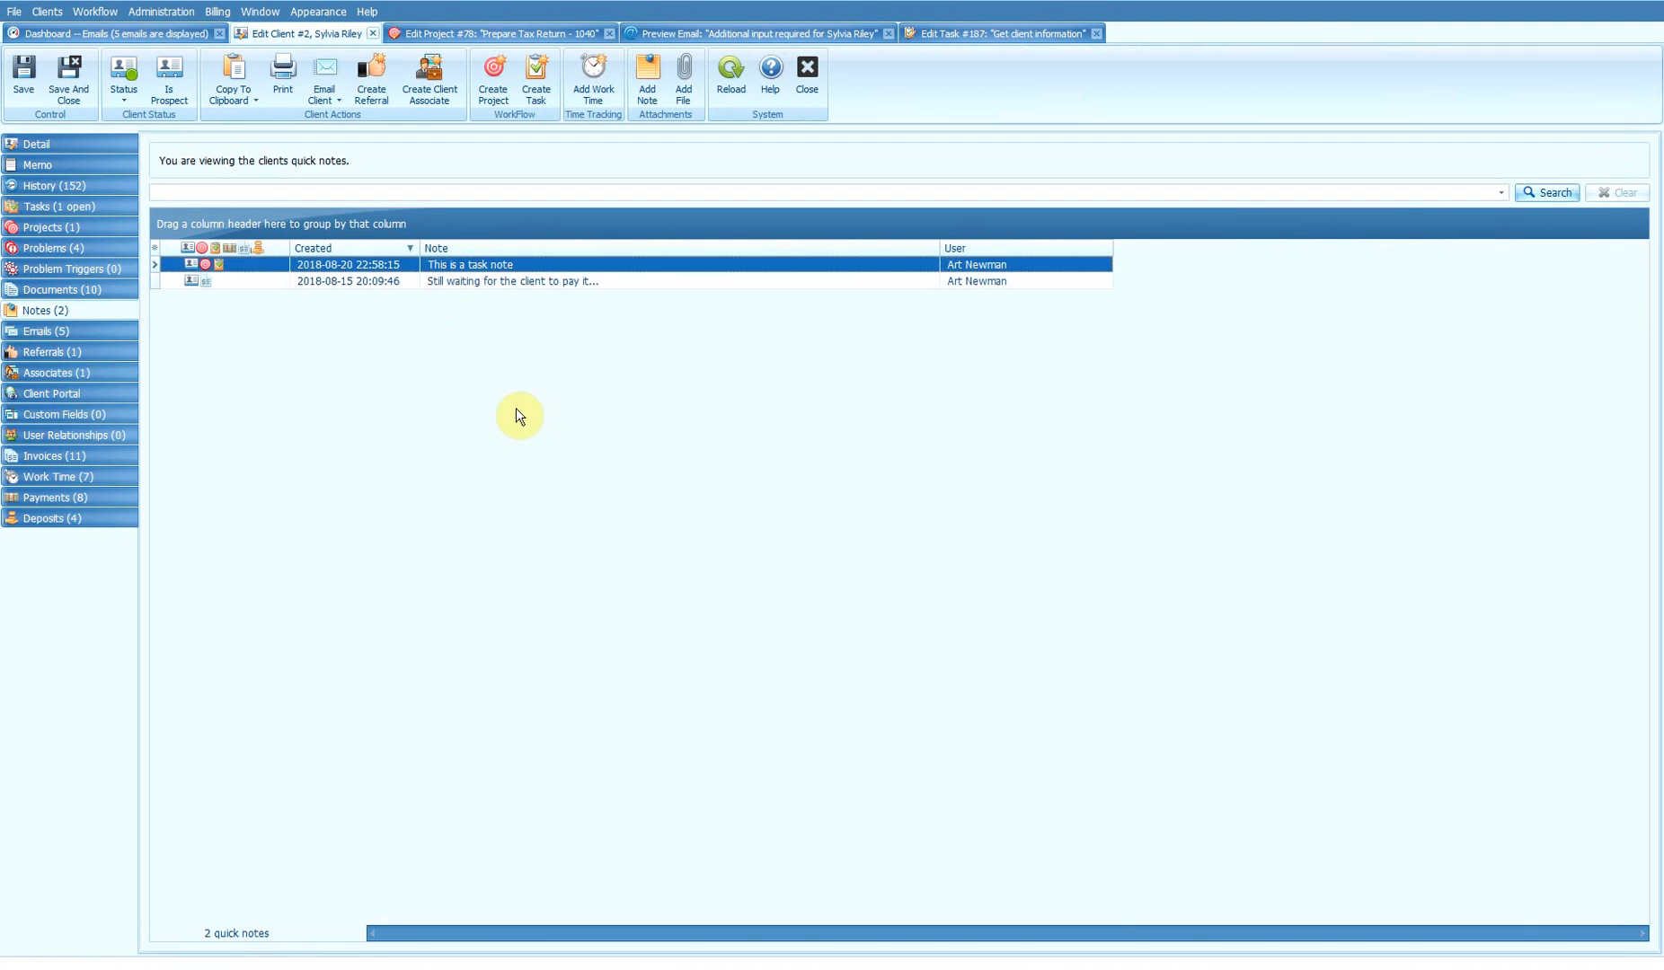
{"action": "mouse_move", "coordinate": [203, 268]}
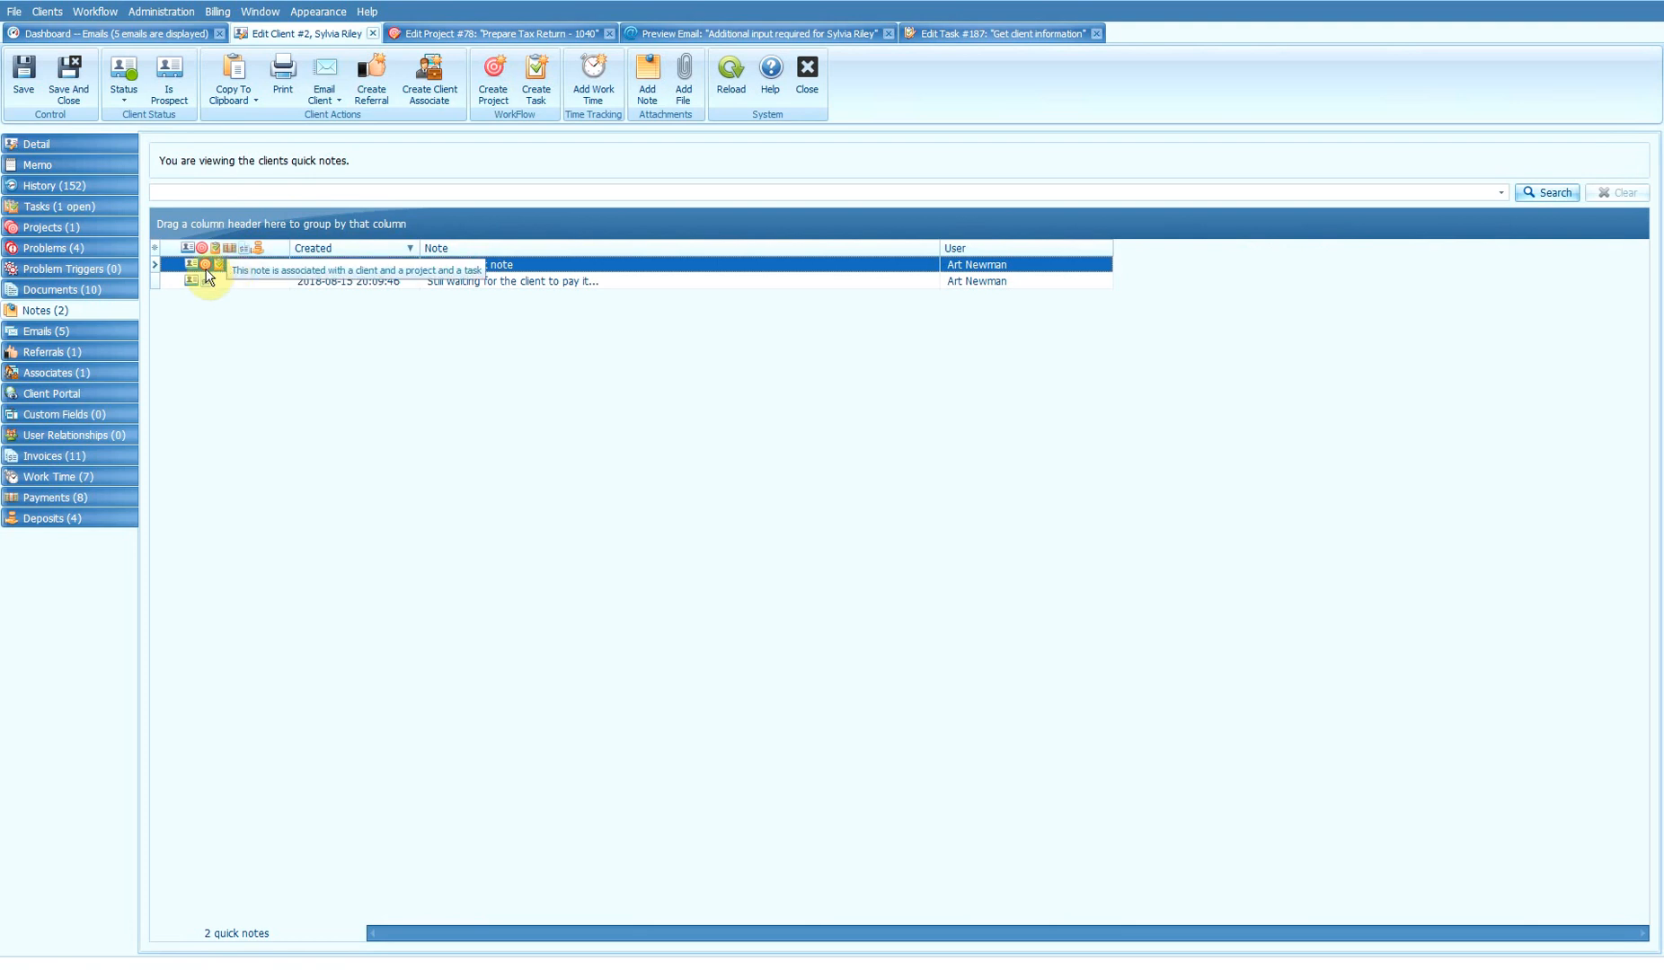
{"action": "left_click", "coordinate": [212, 281]}
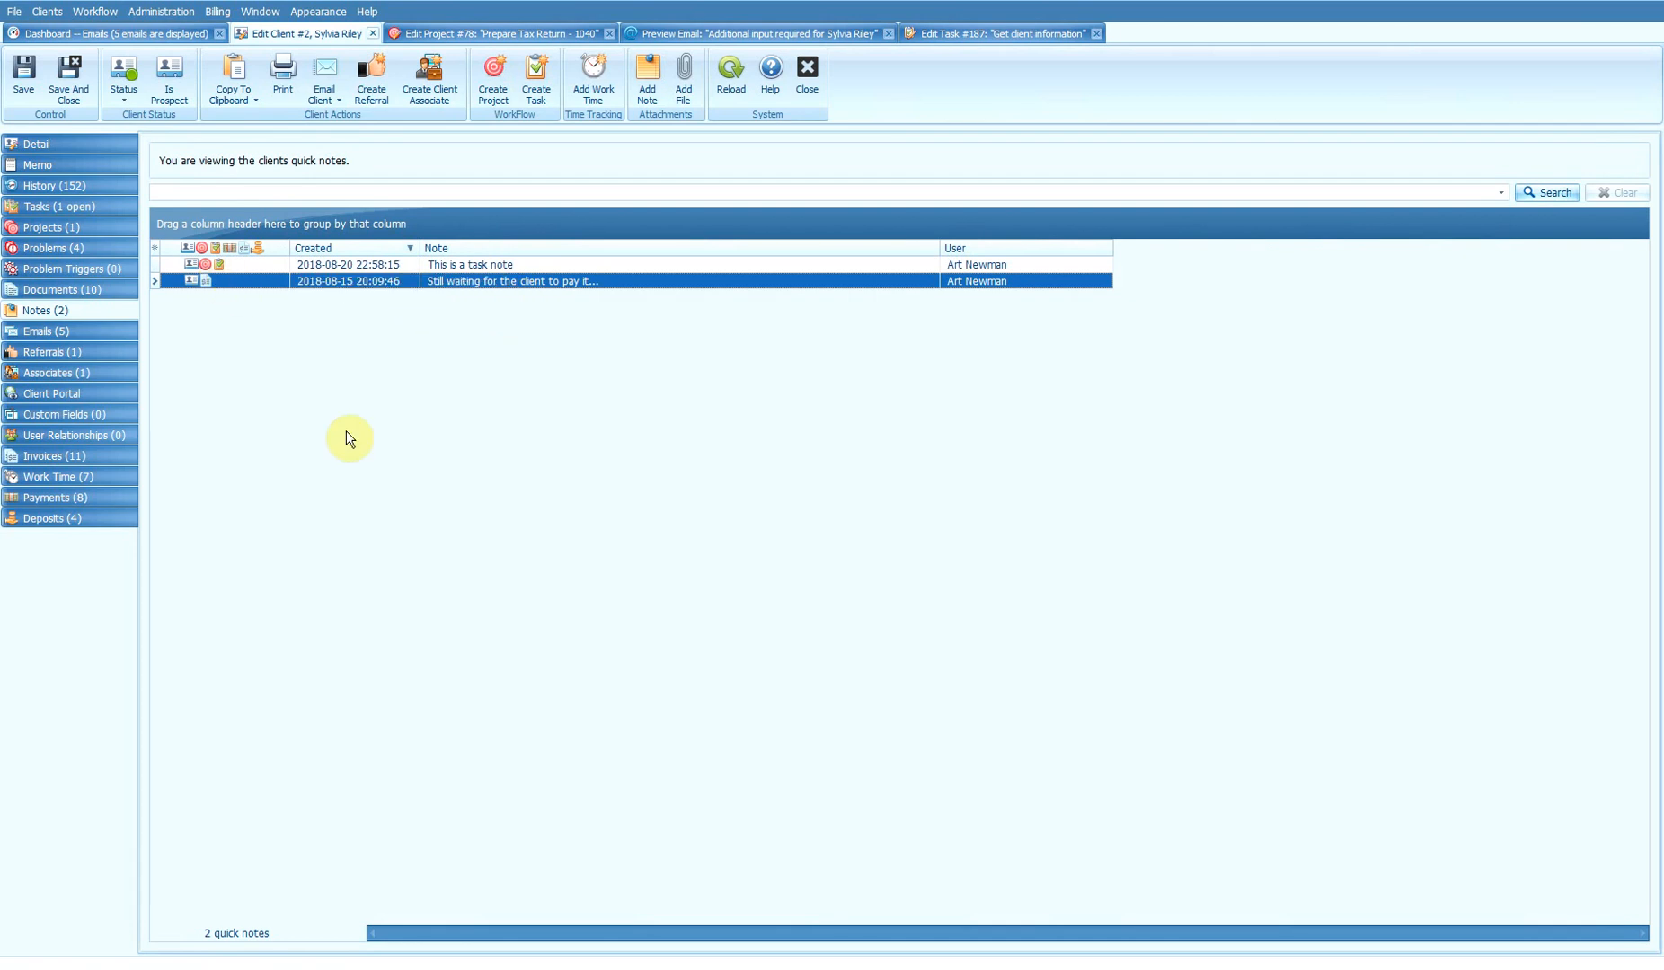
Step: Return to the Get client information task and review its Hours budget custom field
{"action": "left_click", "coordinate": [958, 33]}
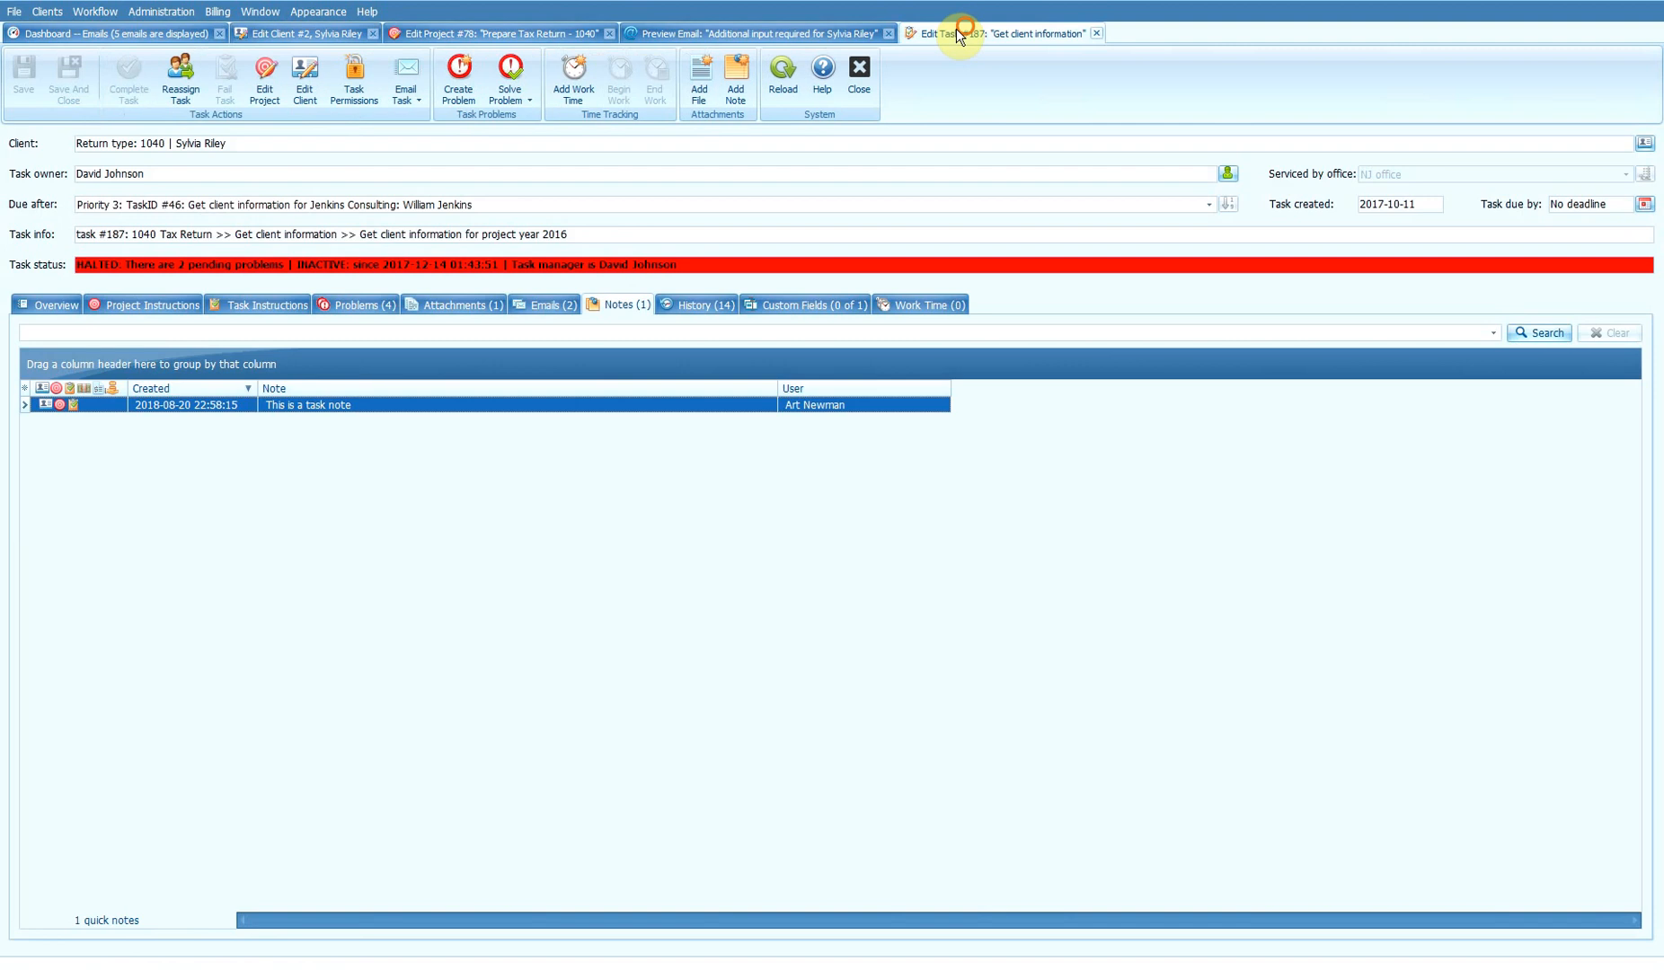
{"action": "left_click", "coordinate": [794, 307]}
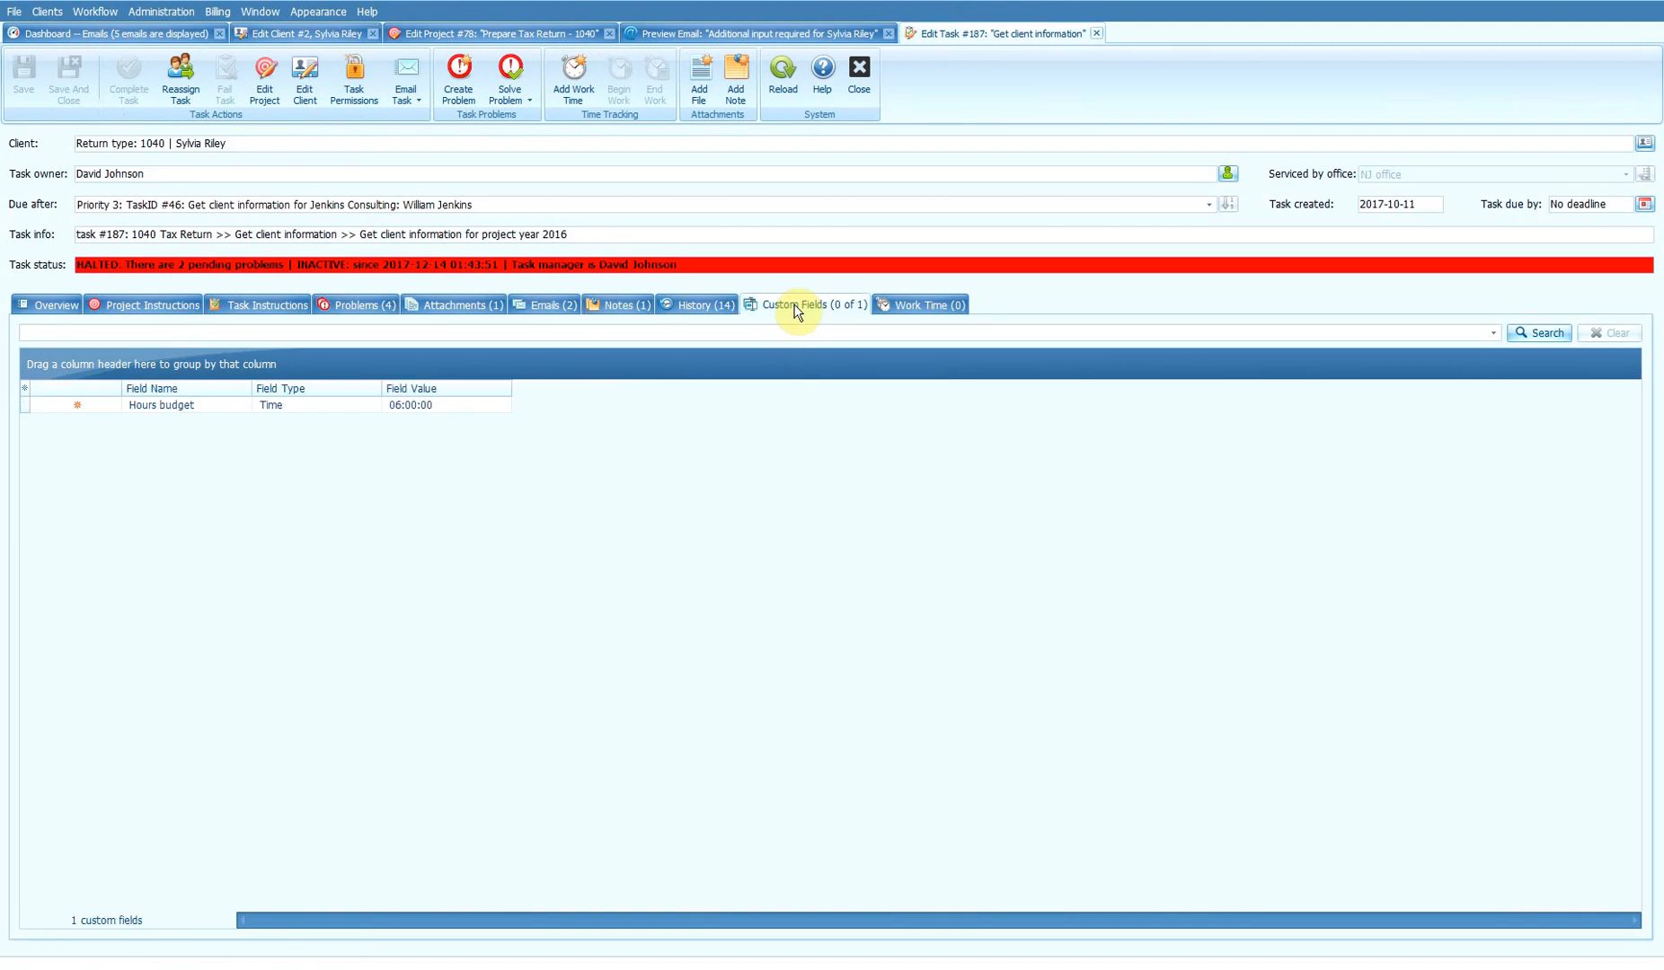
{"action": "left_click", "coordinate": [172, 406]}
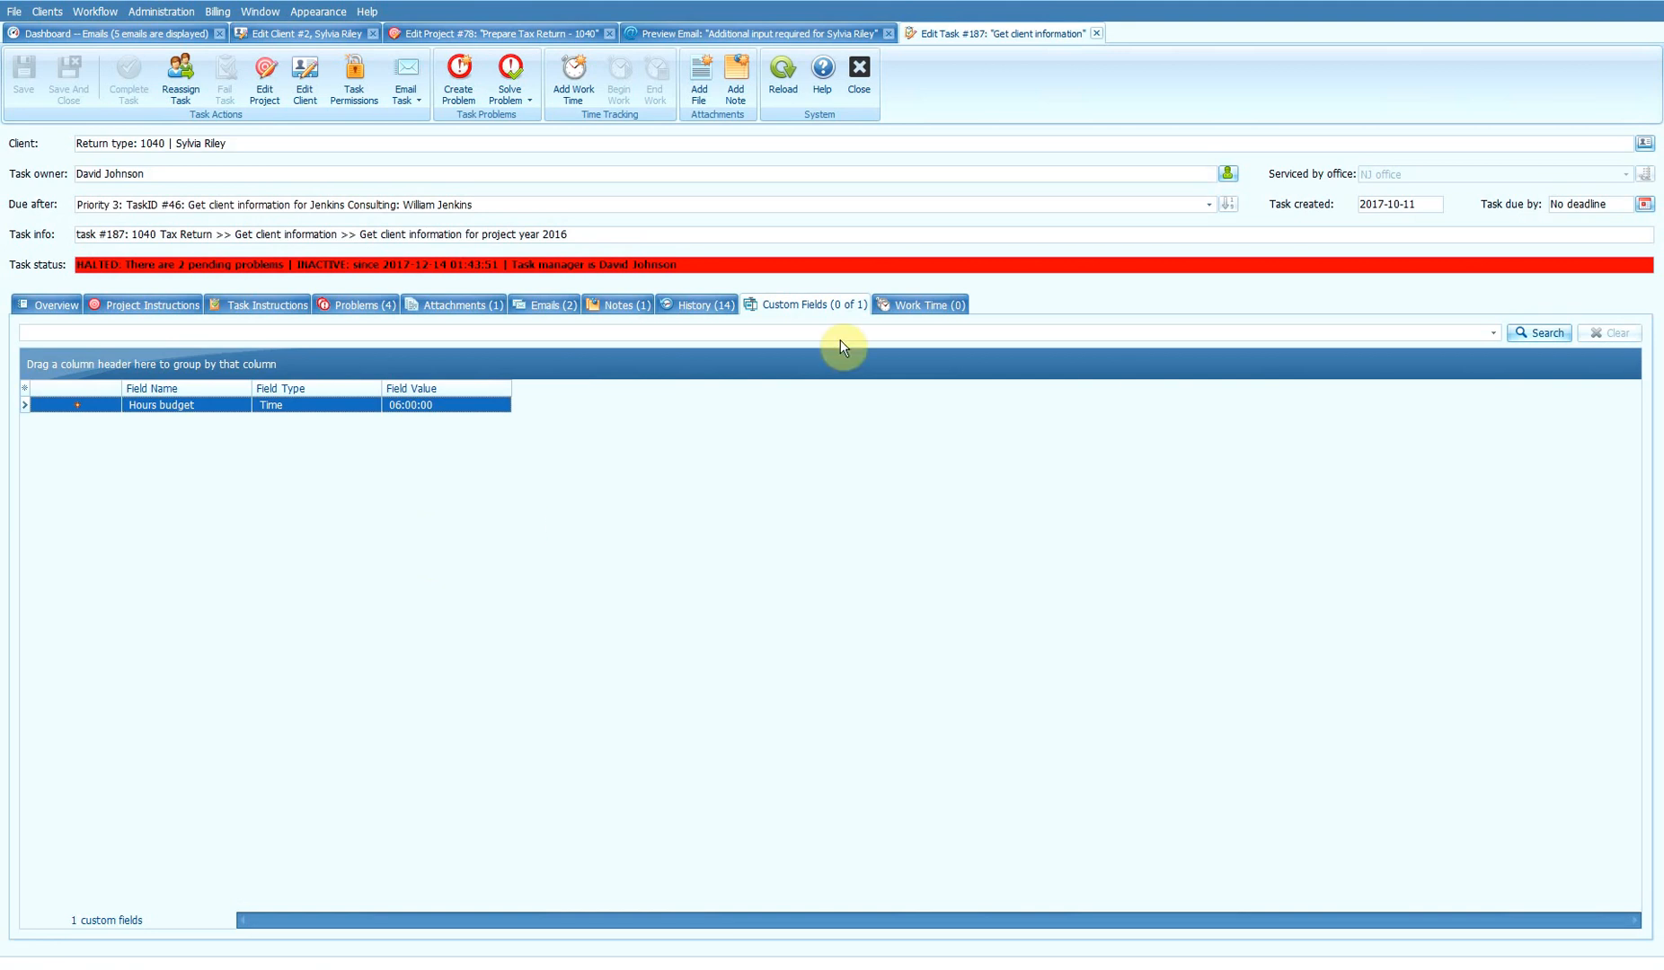
Step: Record 1 hour of billable work time dated 2018-08-20 on the Get client information task
{"action": "left_click", "coordinate": [914, 306]}
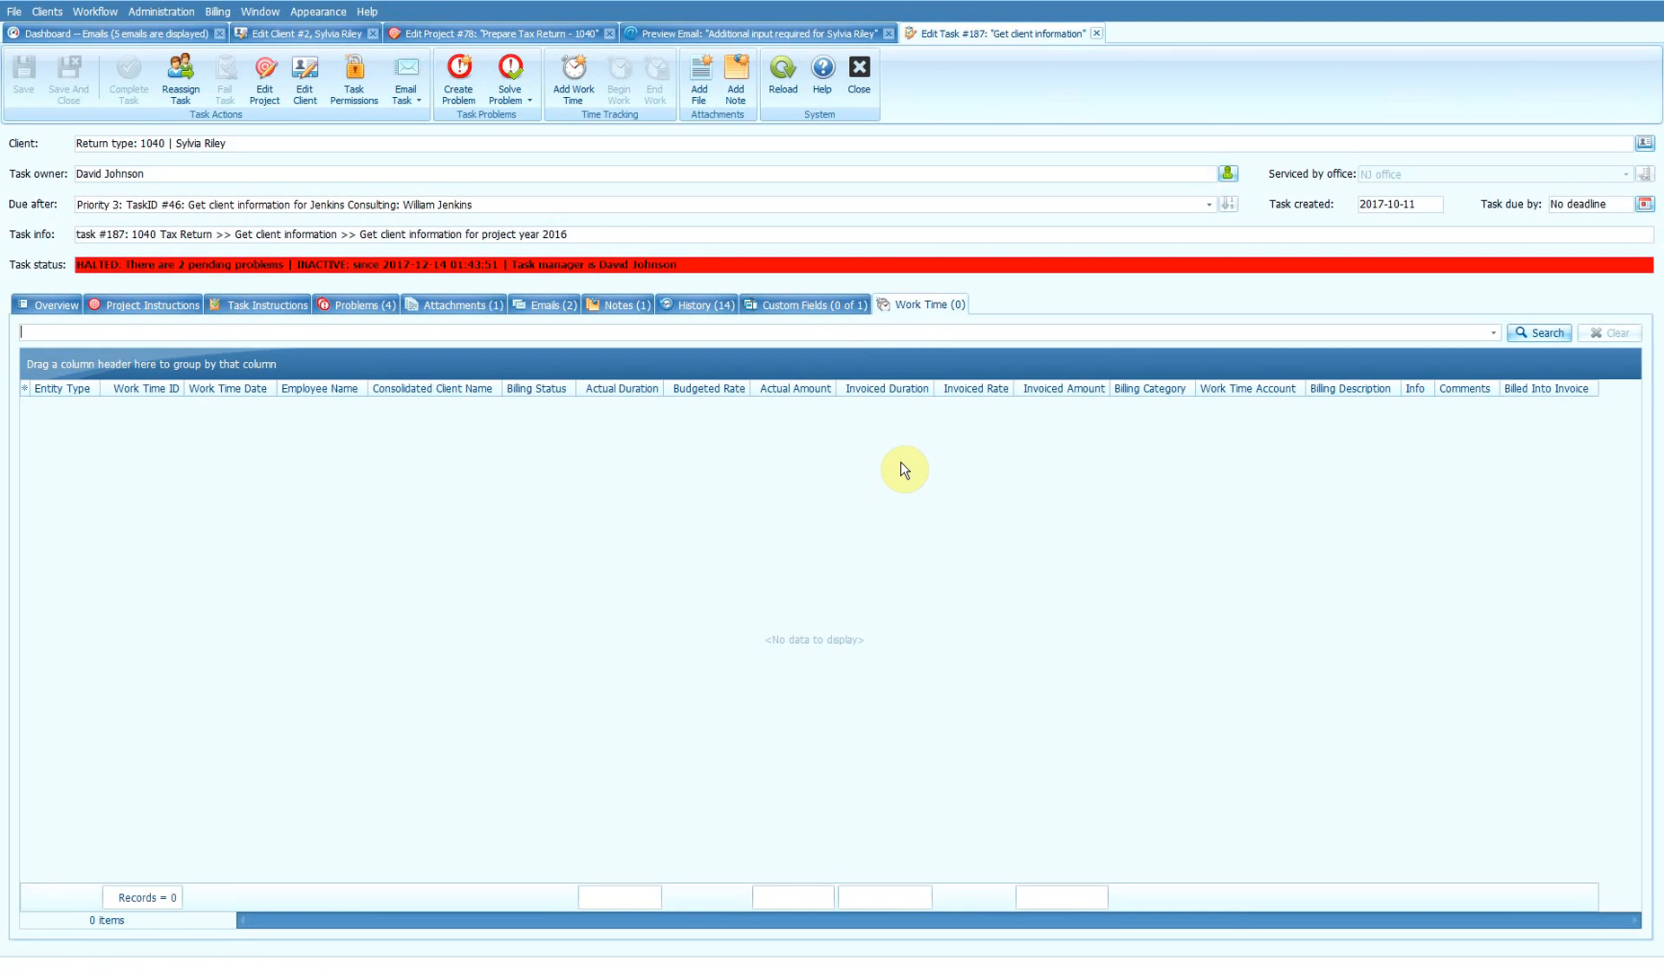
{"action": "left_click", "coordinate": [573, 77]}
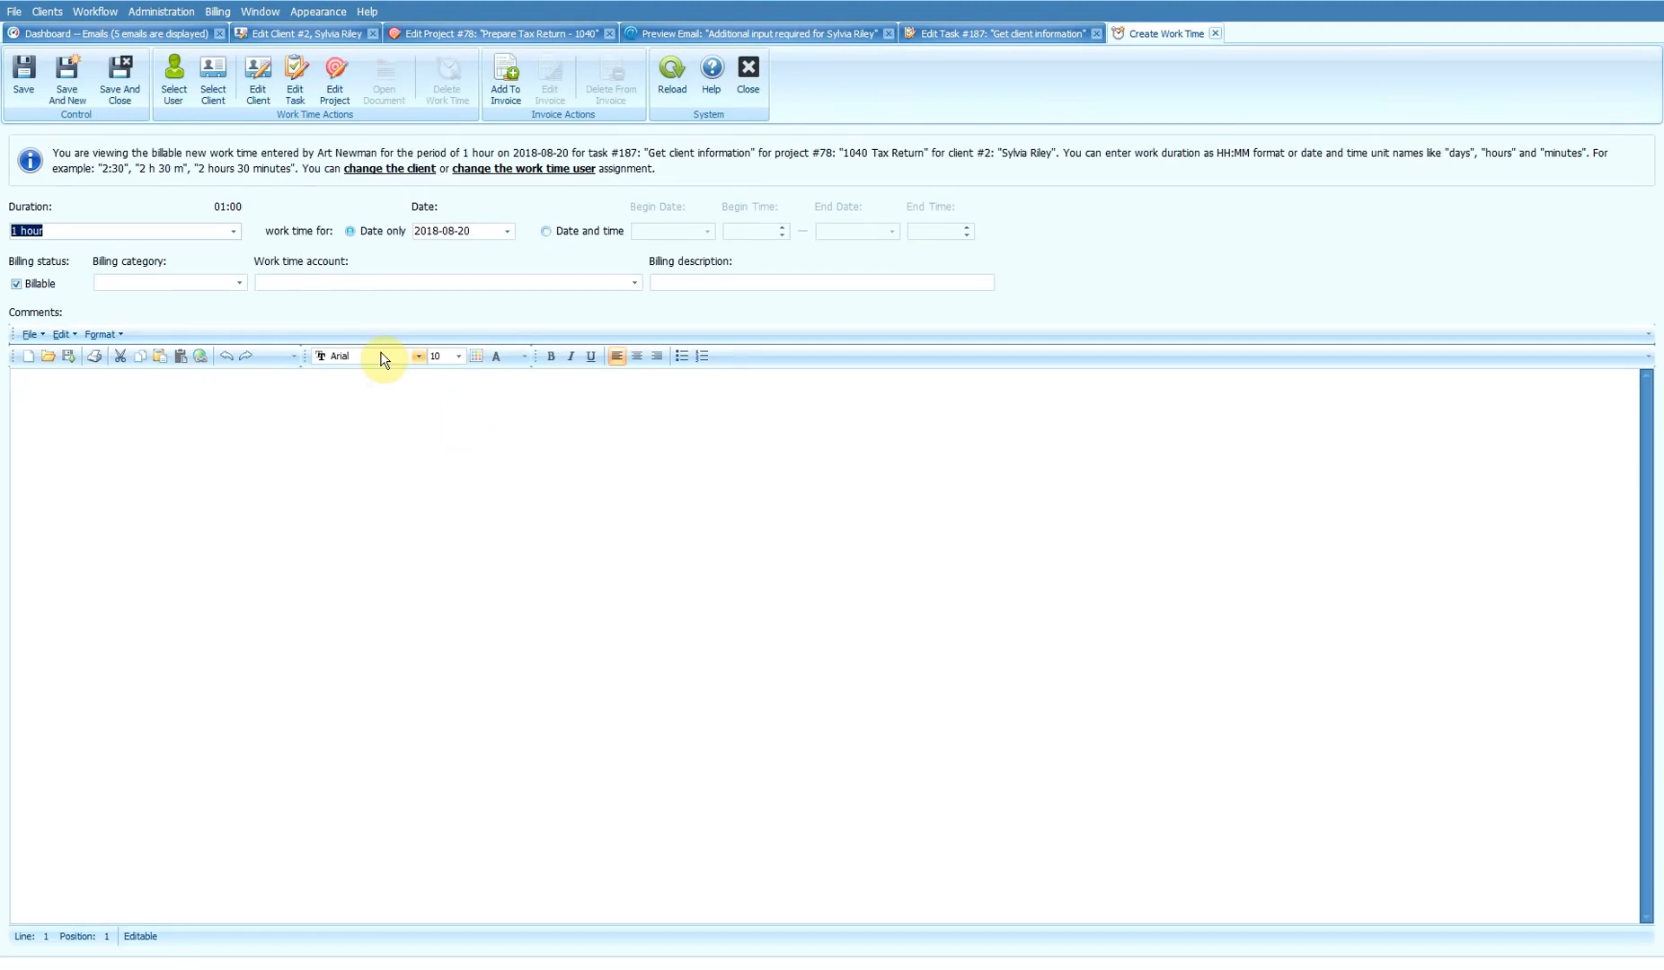
{"action": "left_click", "coordinate": [116, 83]}
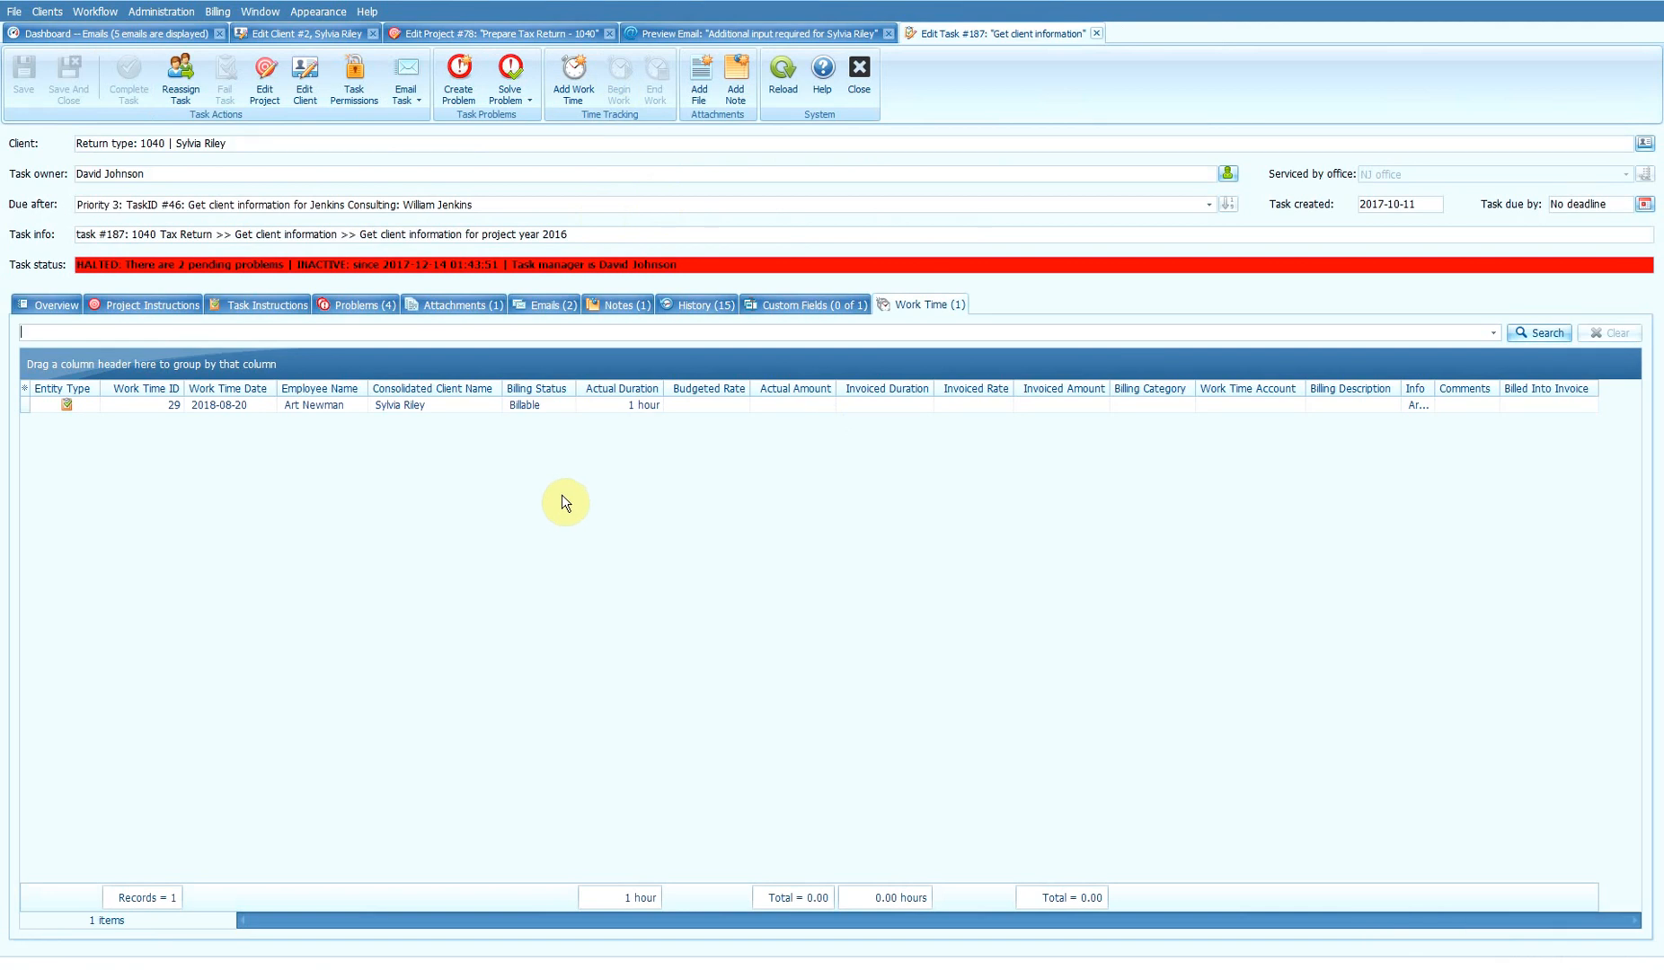
{"action": "left_click", "coordinate": [561, 495]}
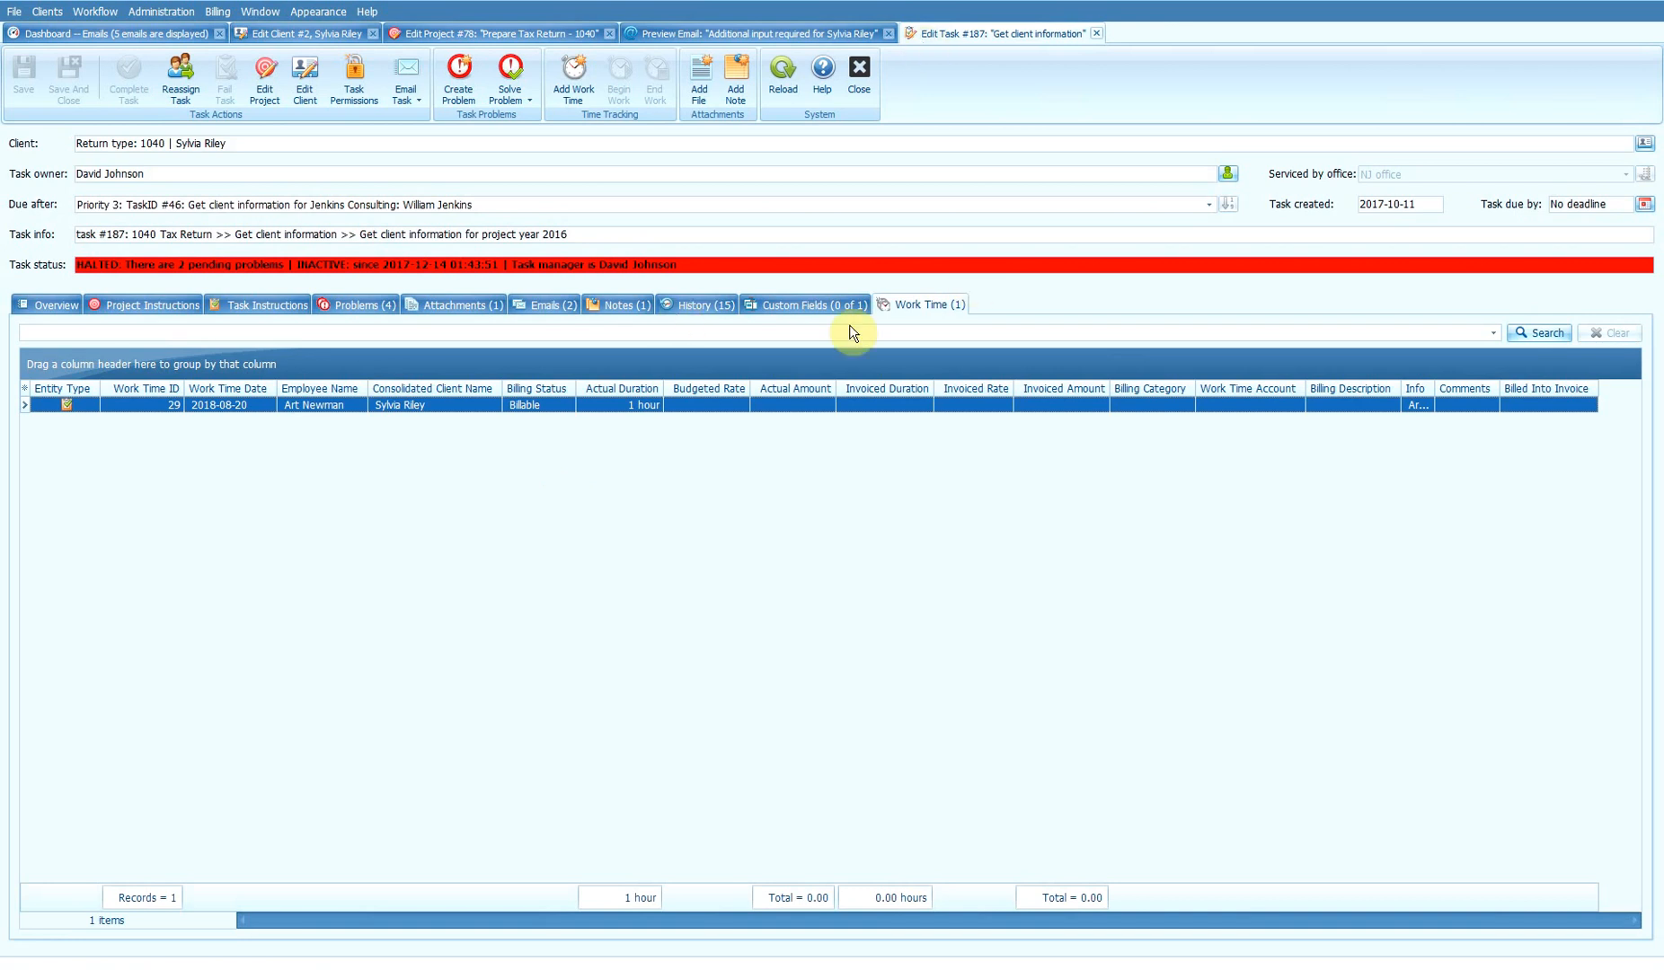
Step: Check the client record's work time list for the newly added task entry
{"action": "left_click", "coordinate": [284, 51]}
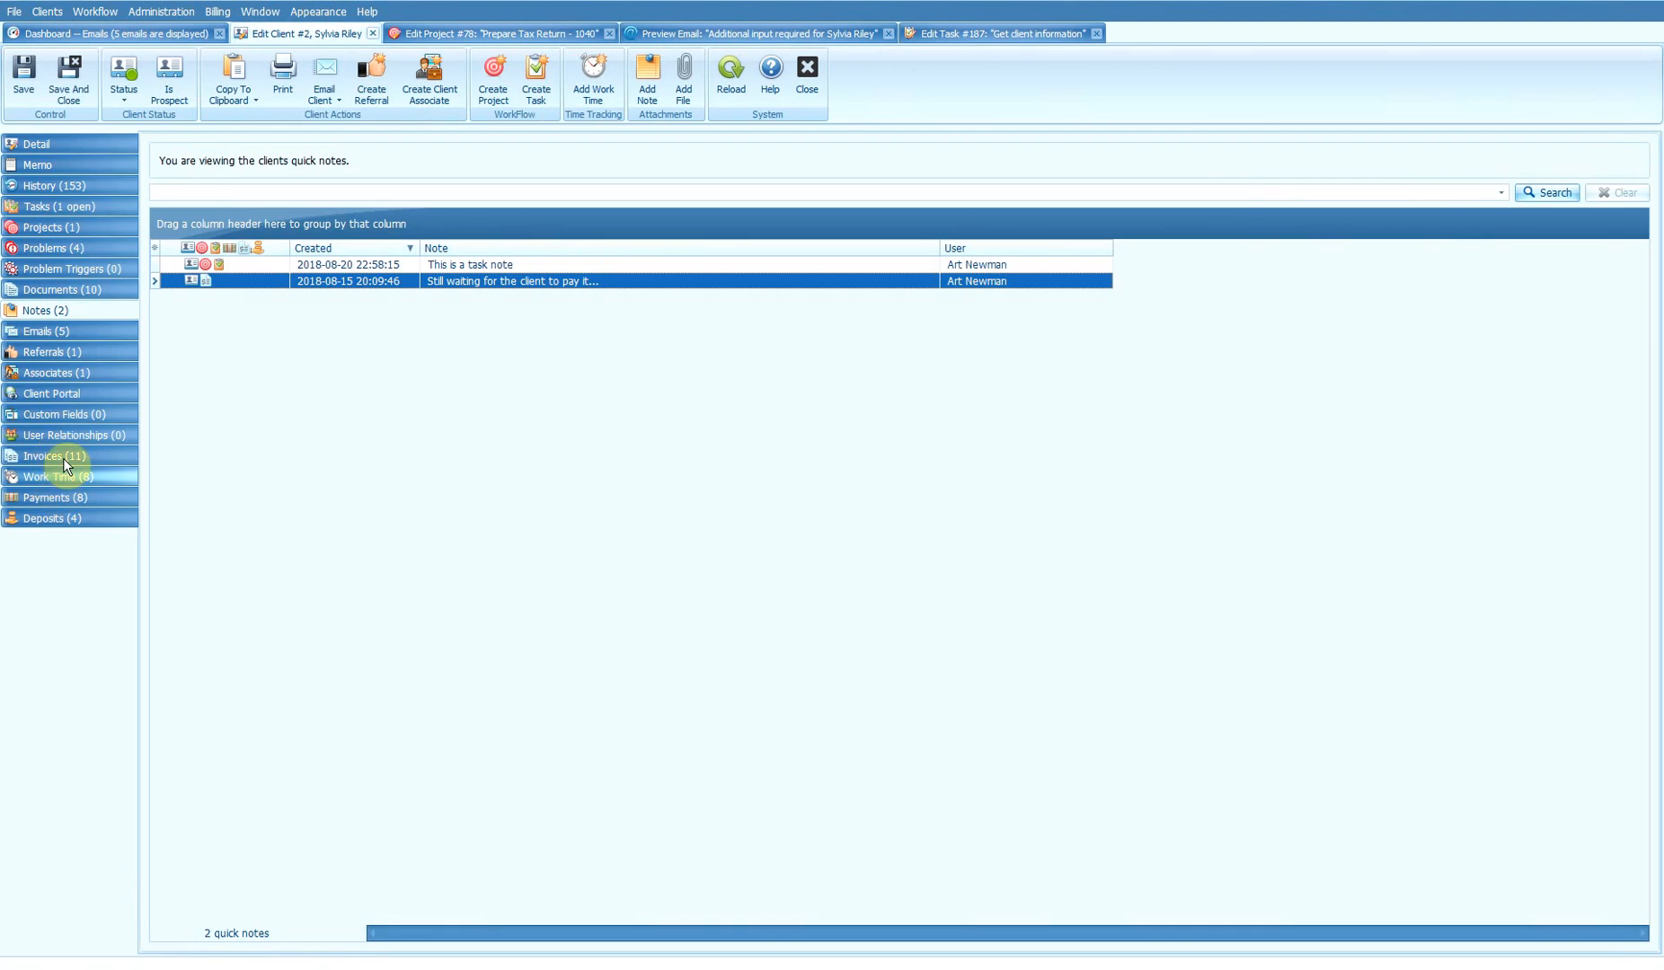
{"action": "left_click", "coordinate": [63, 476]}
{"action": "left_click", "coordinate": [467, 378]}
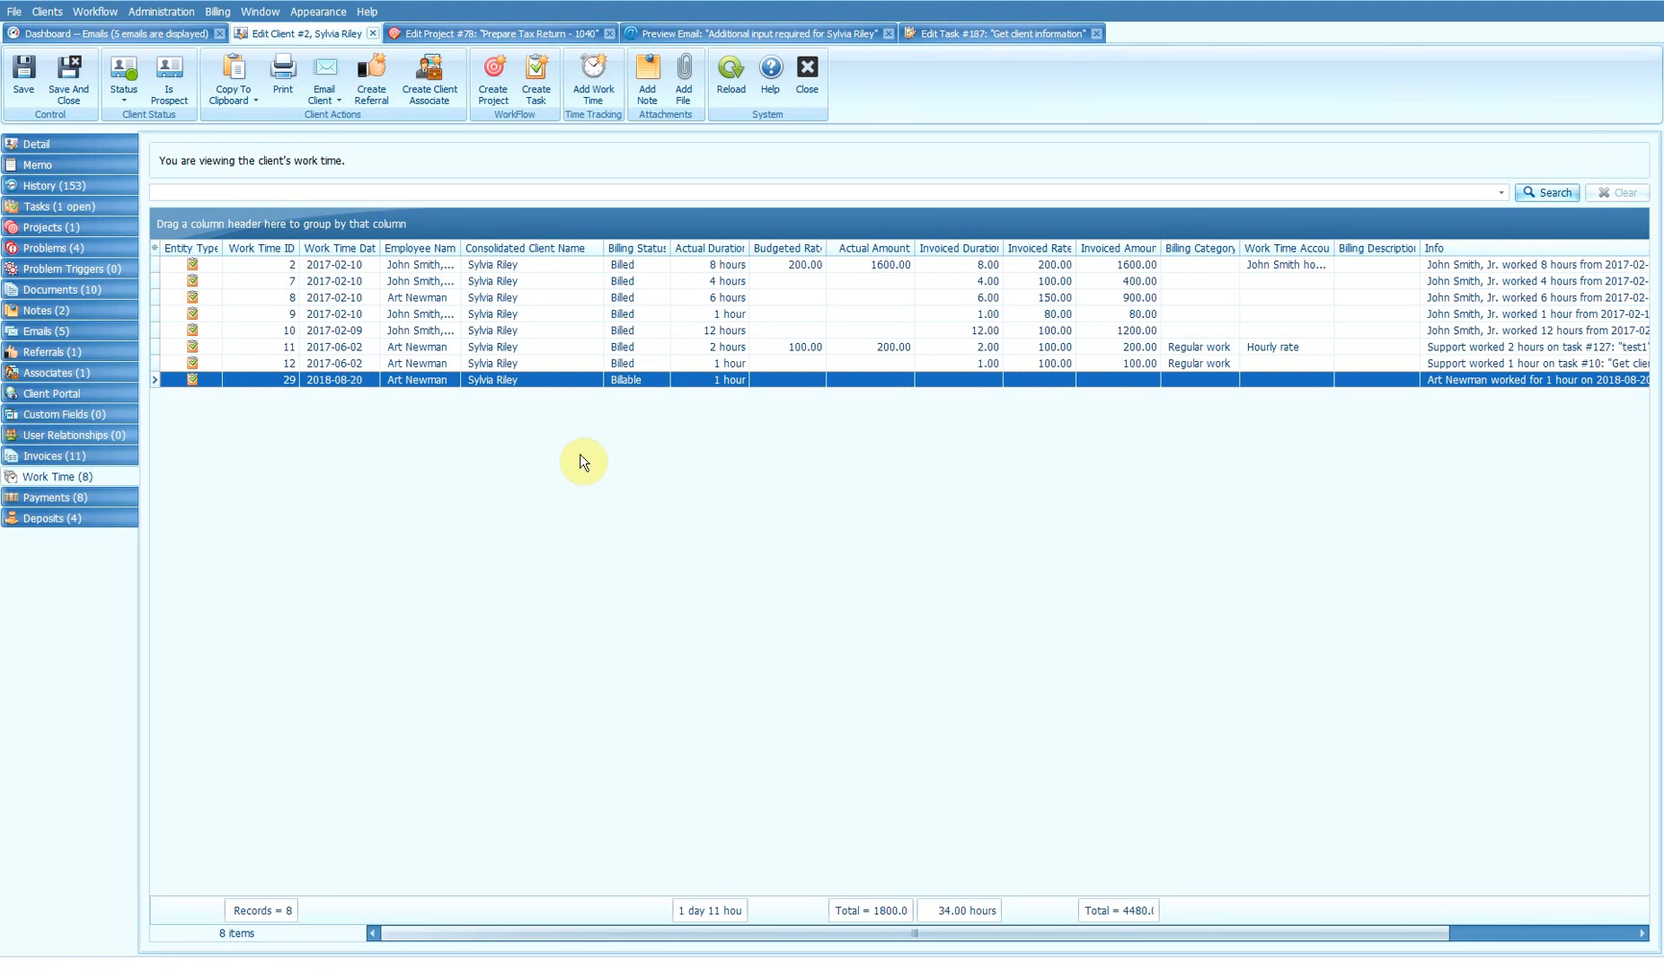
Step: Open the Prepare Monthly Bookkeeping project template for editing and display its recurrence schedule
{"action": "left_click", "coordinate": [167, 13]}
{"action": "left_click", "coordinate": [180, 168]}
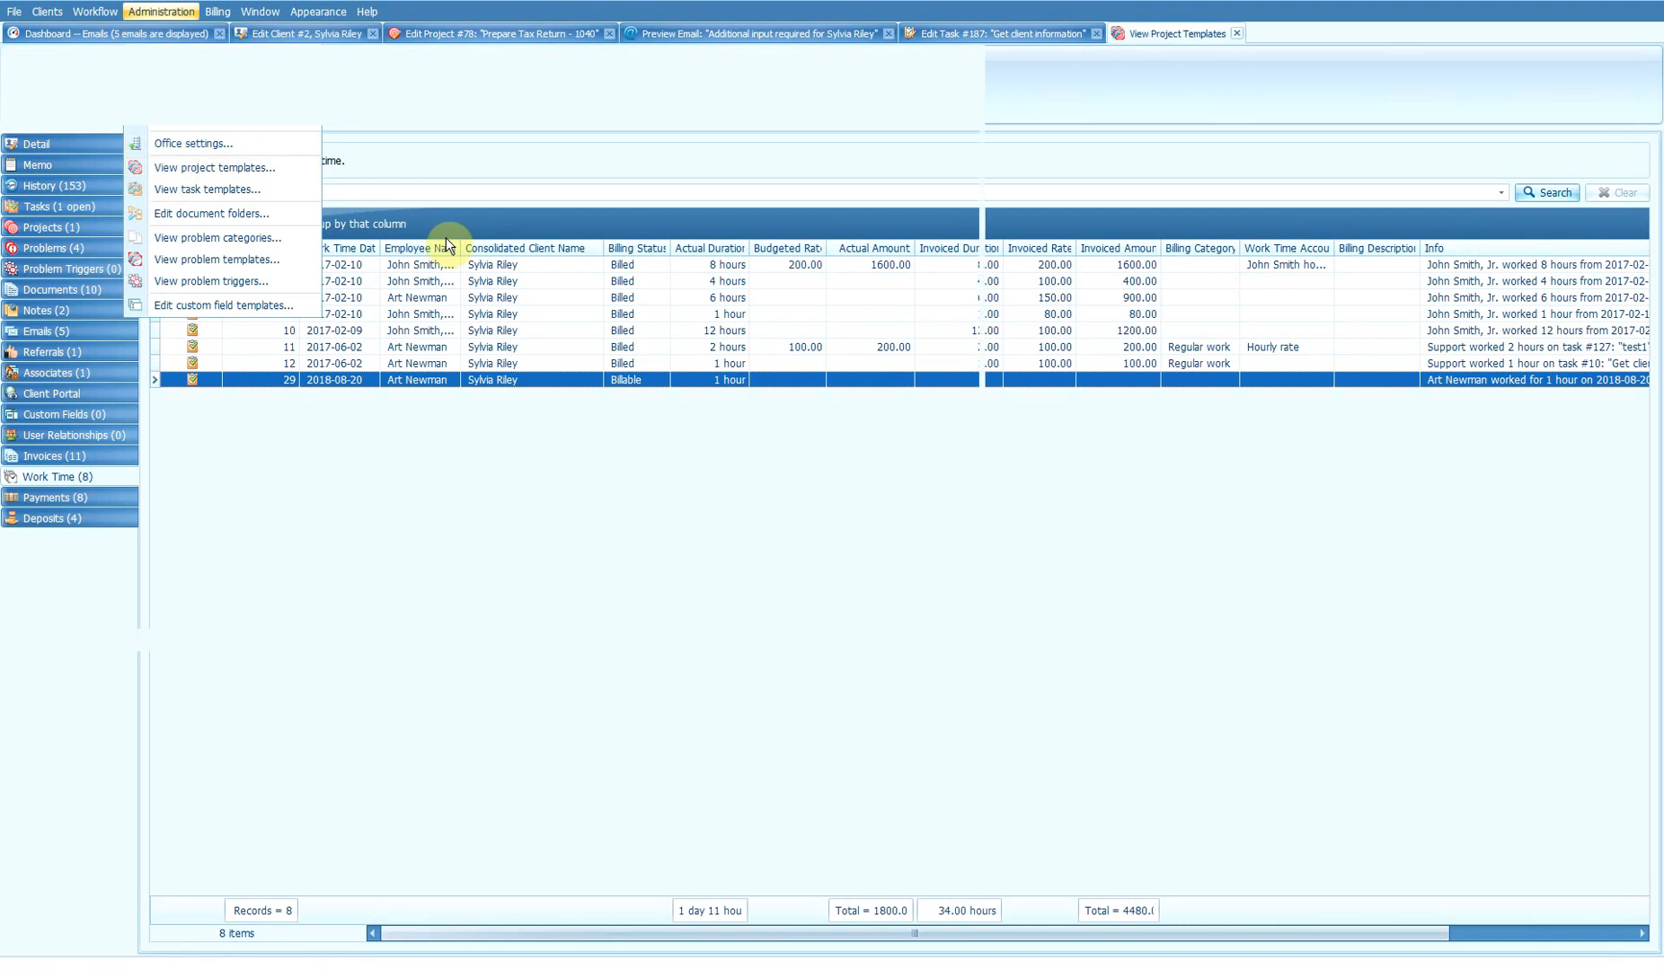
{"action": "left_click_drag", "start_coordinate": [501, 240], "coordinate": [646, 240]}
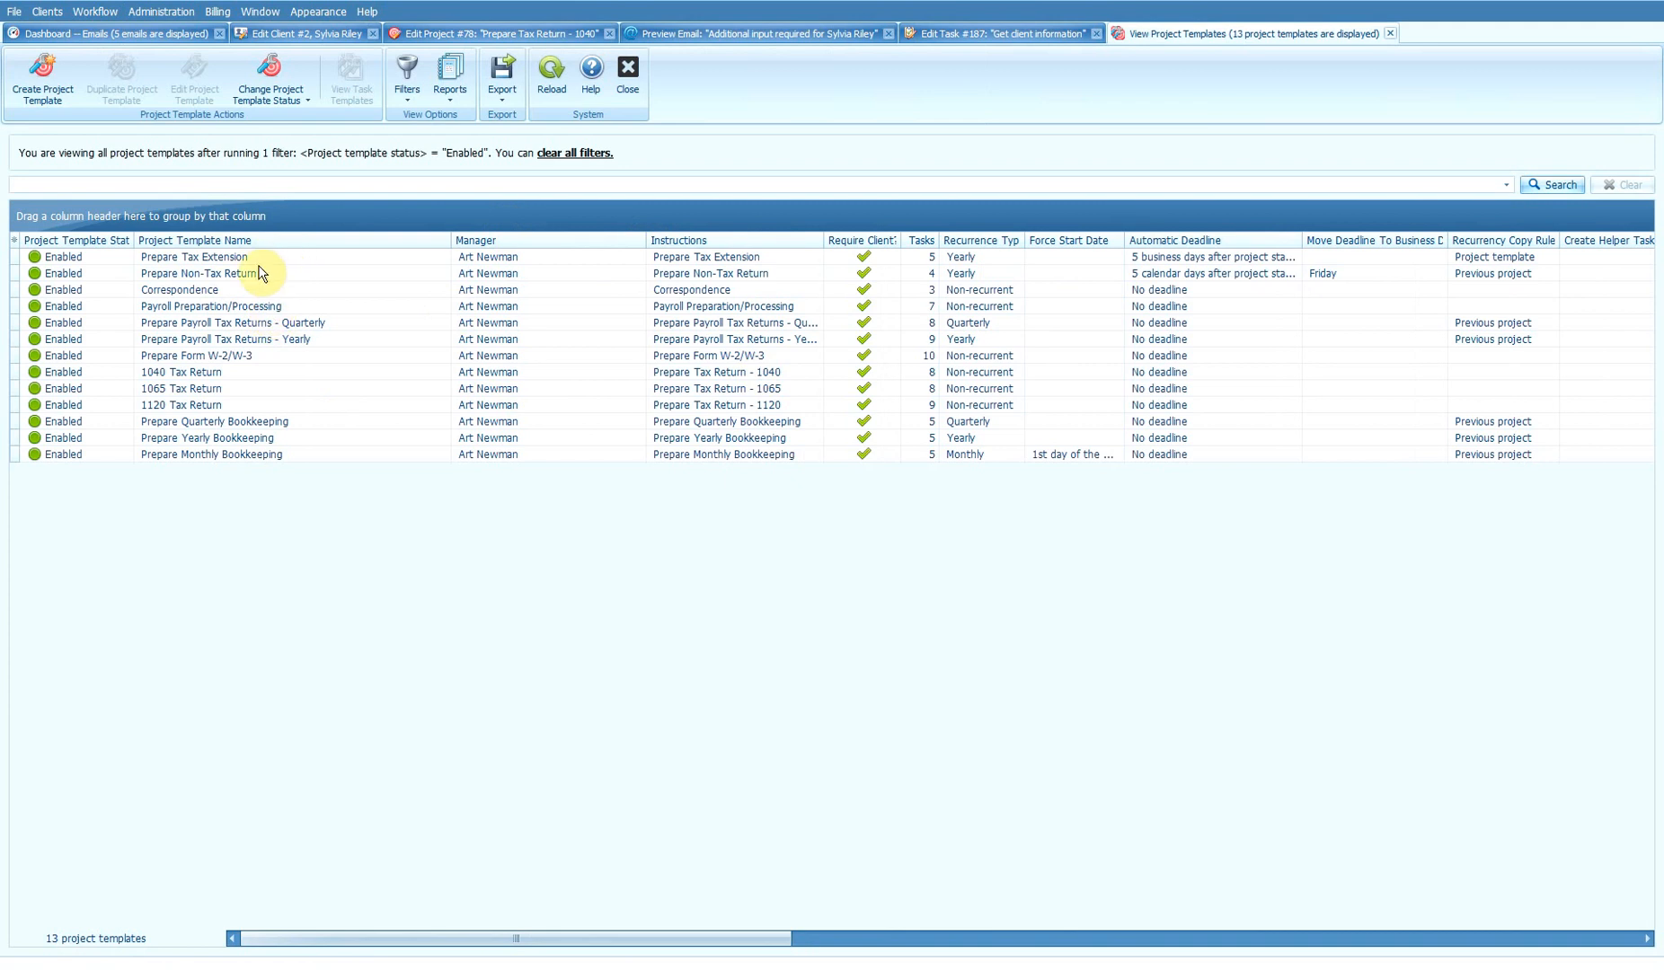
{"action": "left_click", "coordinate": [255, 454]}
{"action": "double_click", "coordinate": [232, 458]}
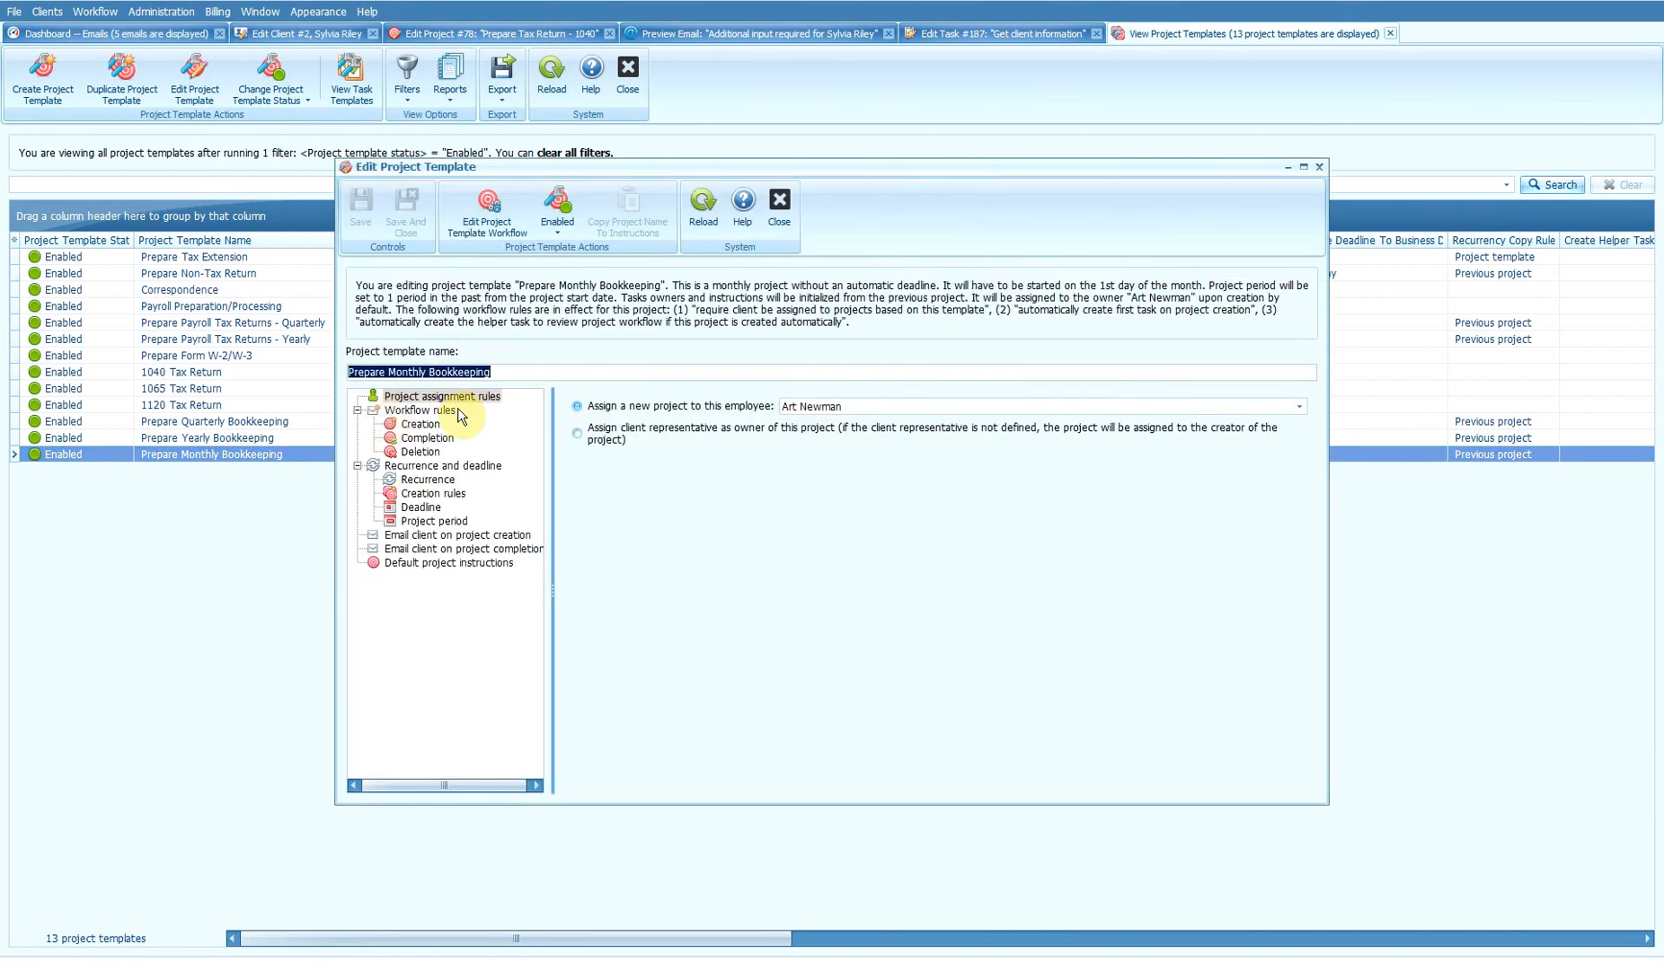
{"action": "left_click", "coordinate": [429, 481]}
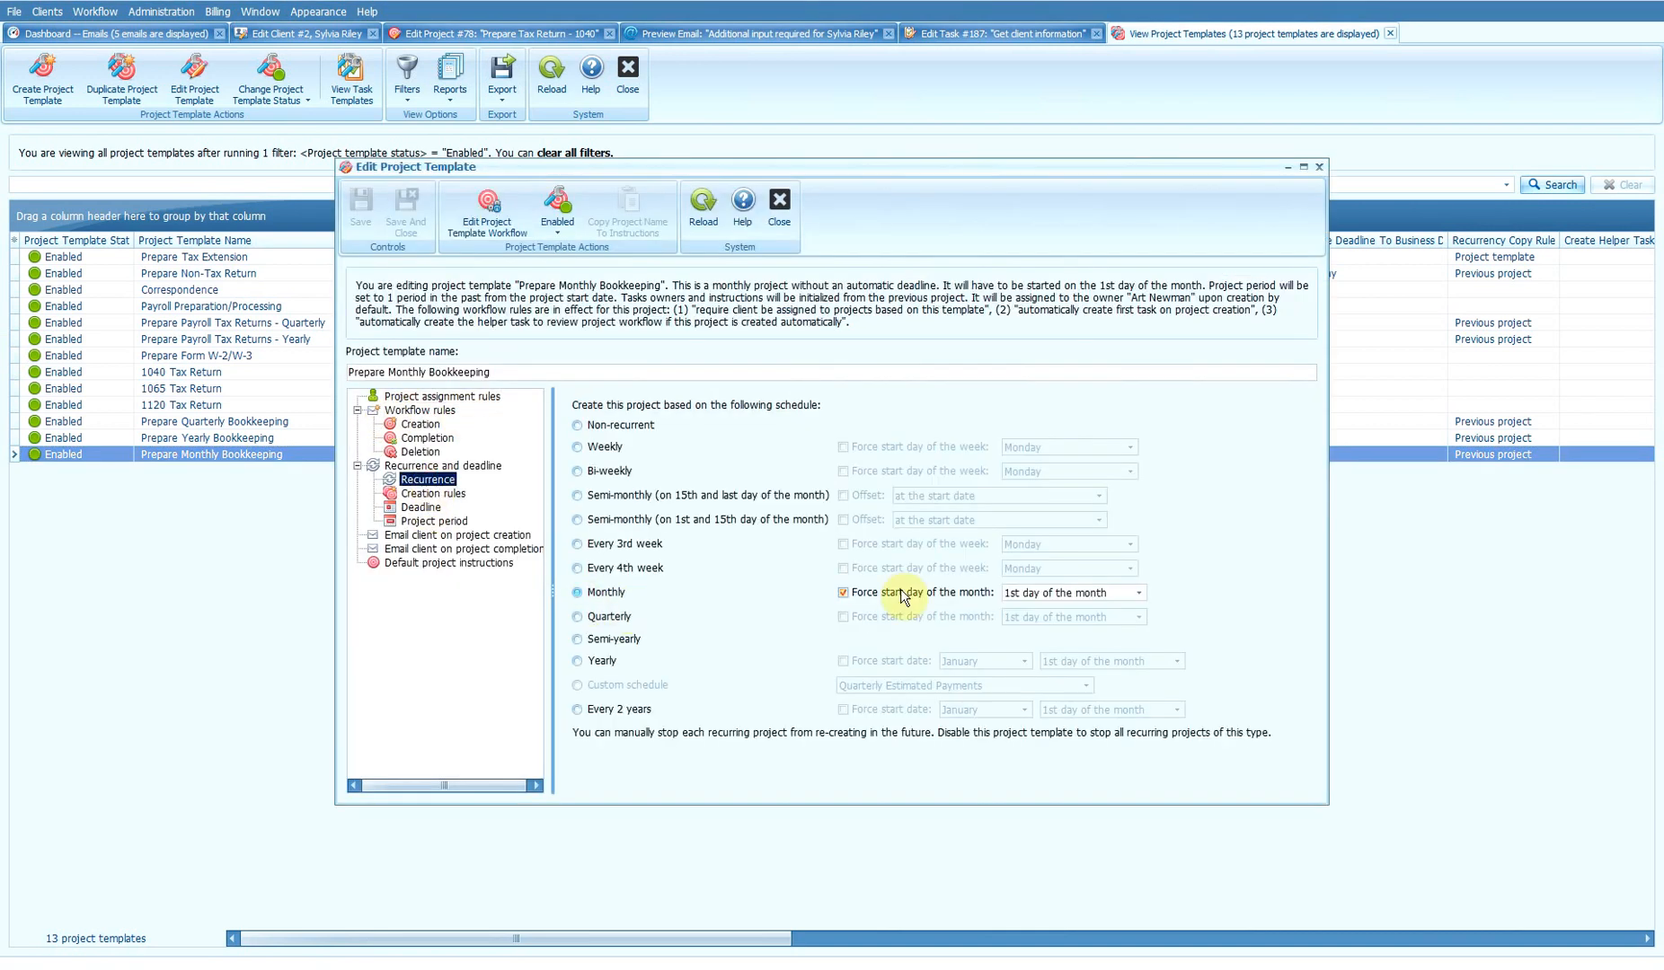
Step: Set the template's automatic deadline to Project period end and move due dates falling on Sat/Sun to Monday
{"action": "left_click", "coordinate": [422, 509]}
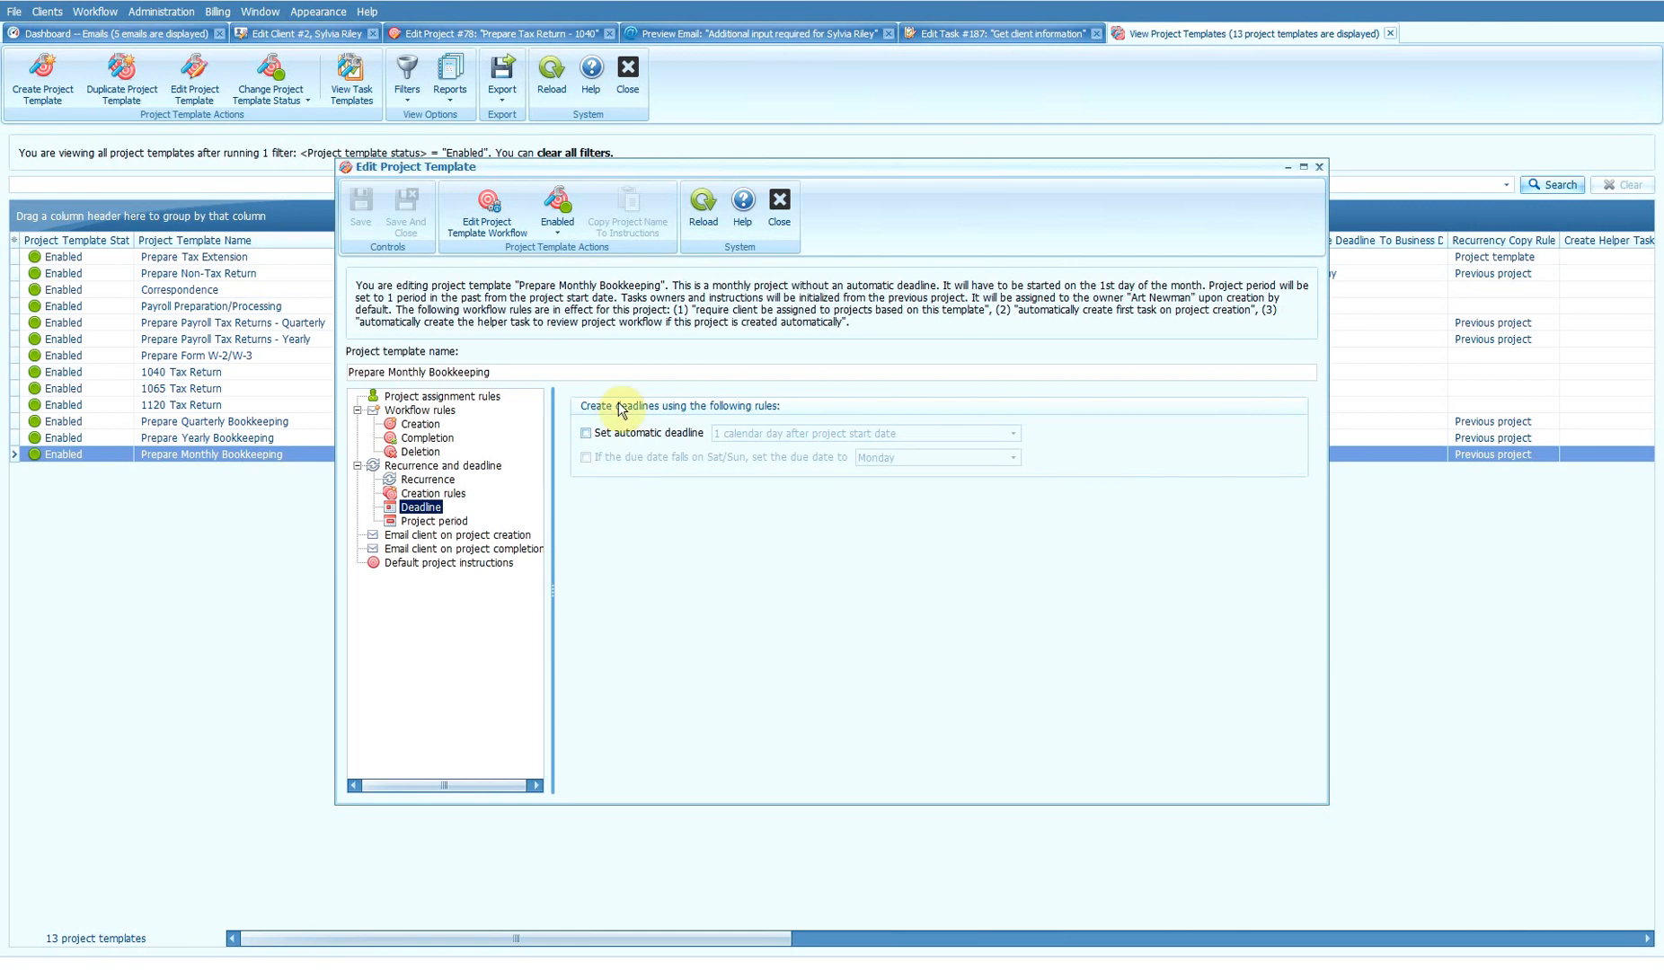
{"action": "left_click", "coordinate": [647, 434]}
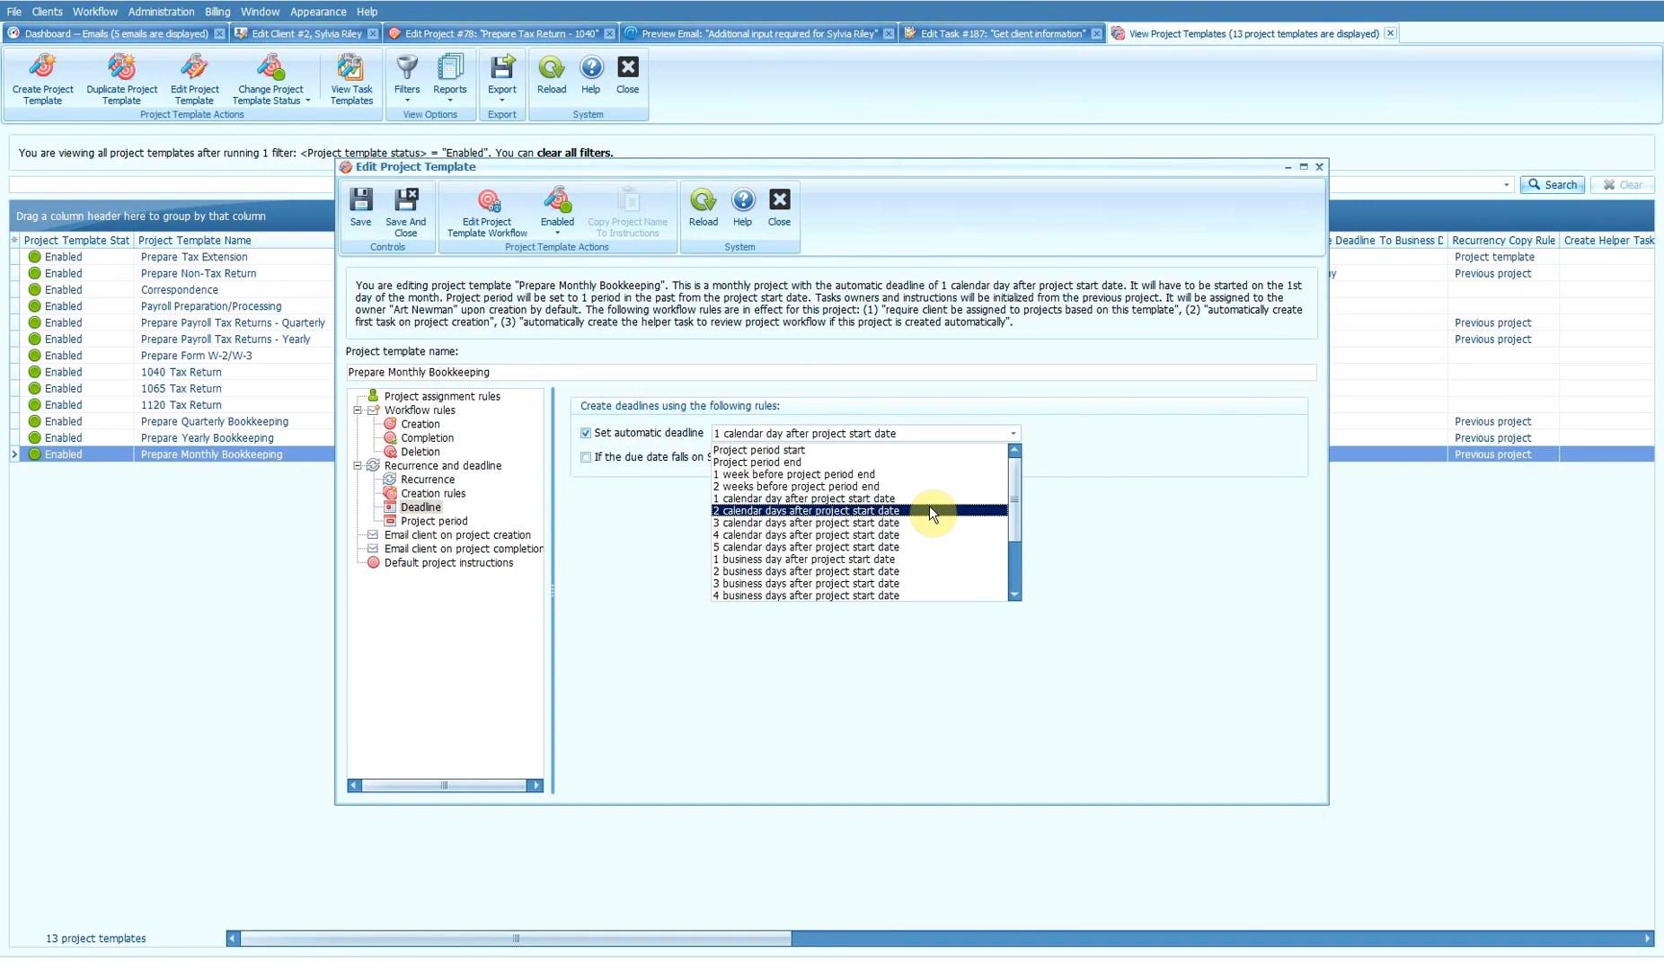
{"action": "left_click", "coordinate": [788, 463]}
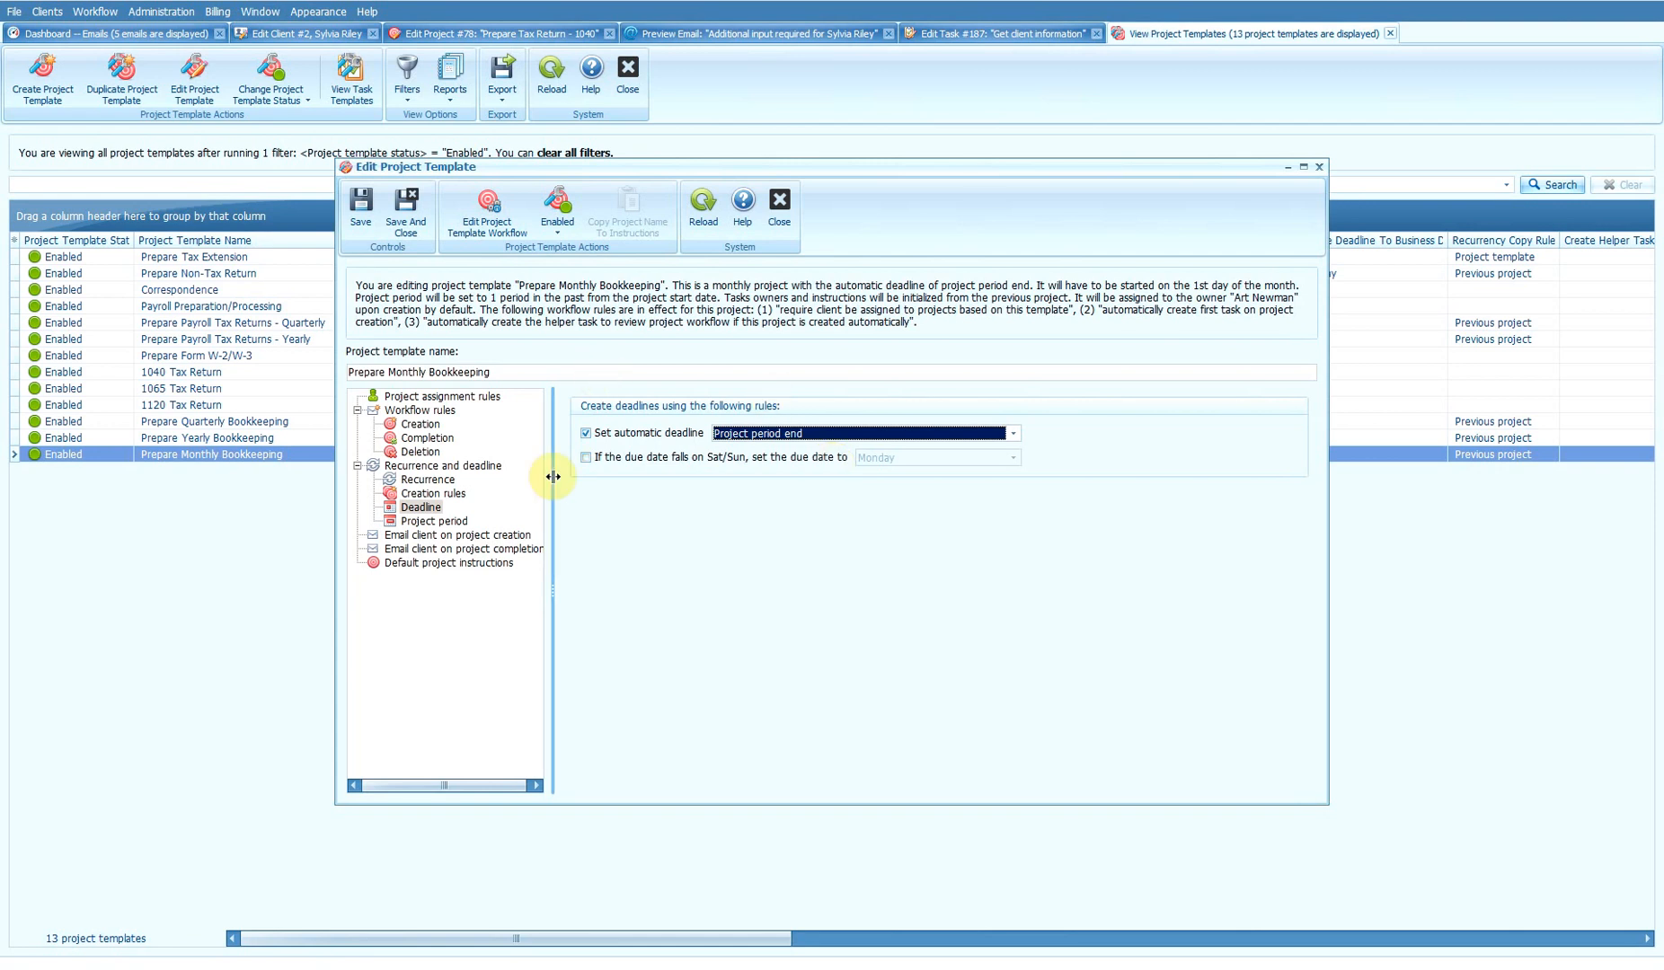
{"action": "left_click", "coordinate": [604, 457]}
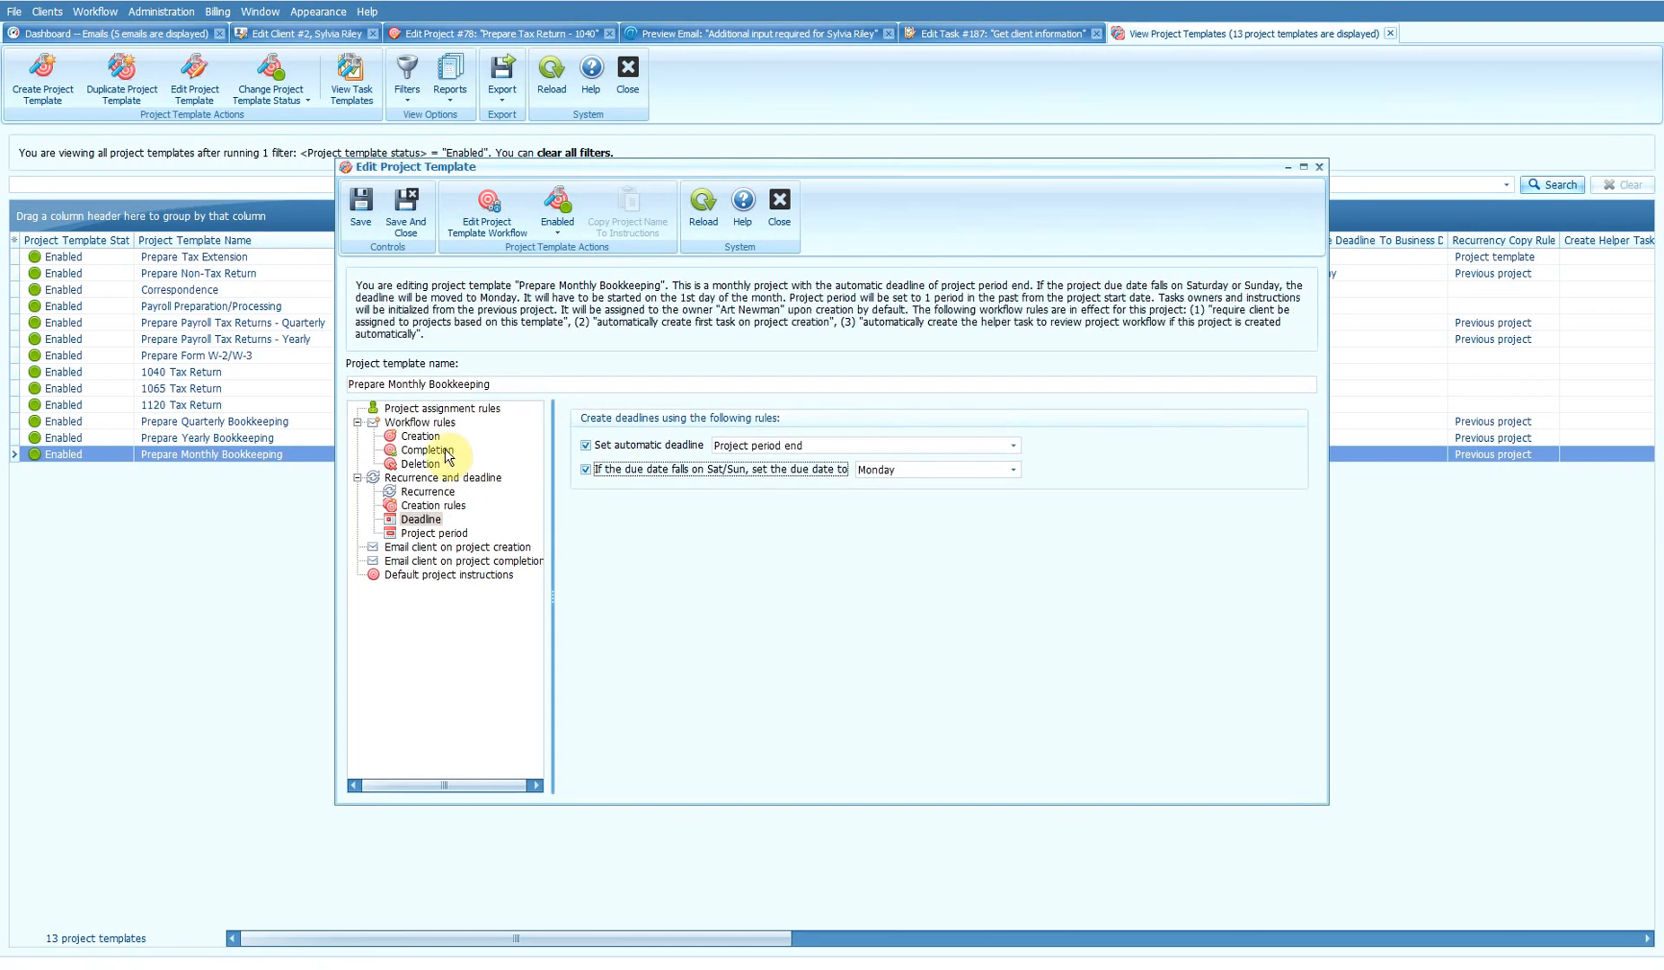
Step: In the template's creation rules, disable automatic creation of the helper review task and enable adding an invoice item upon creating the project
{"action": "left_click", "coordinate": [420, 435]}
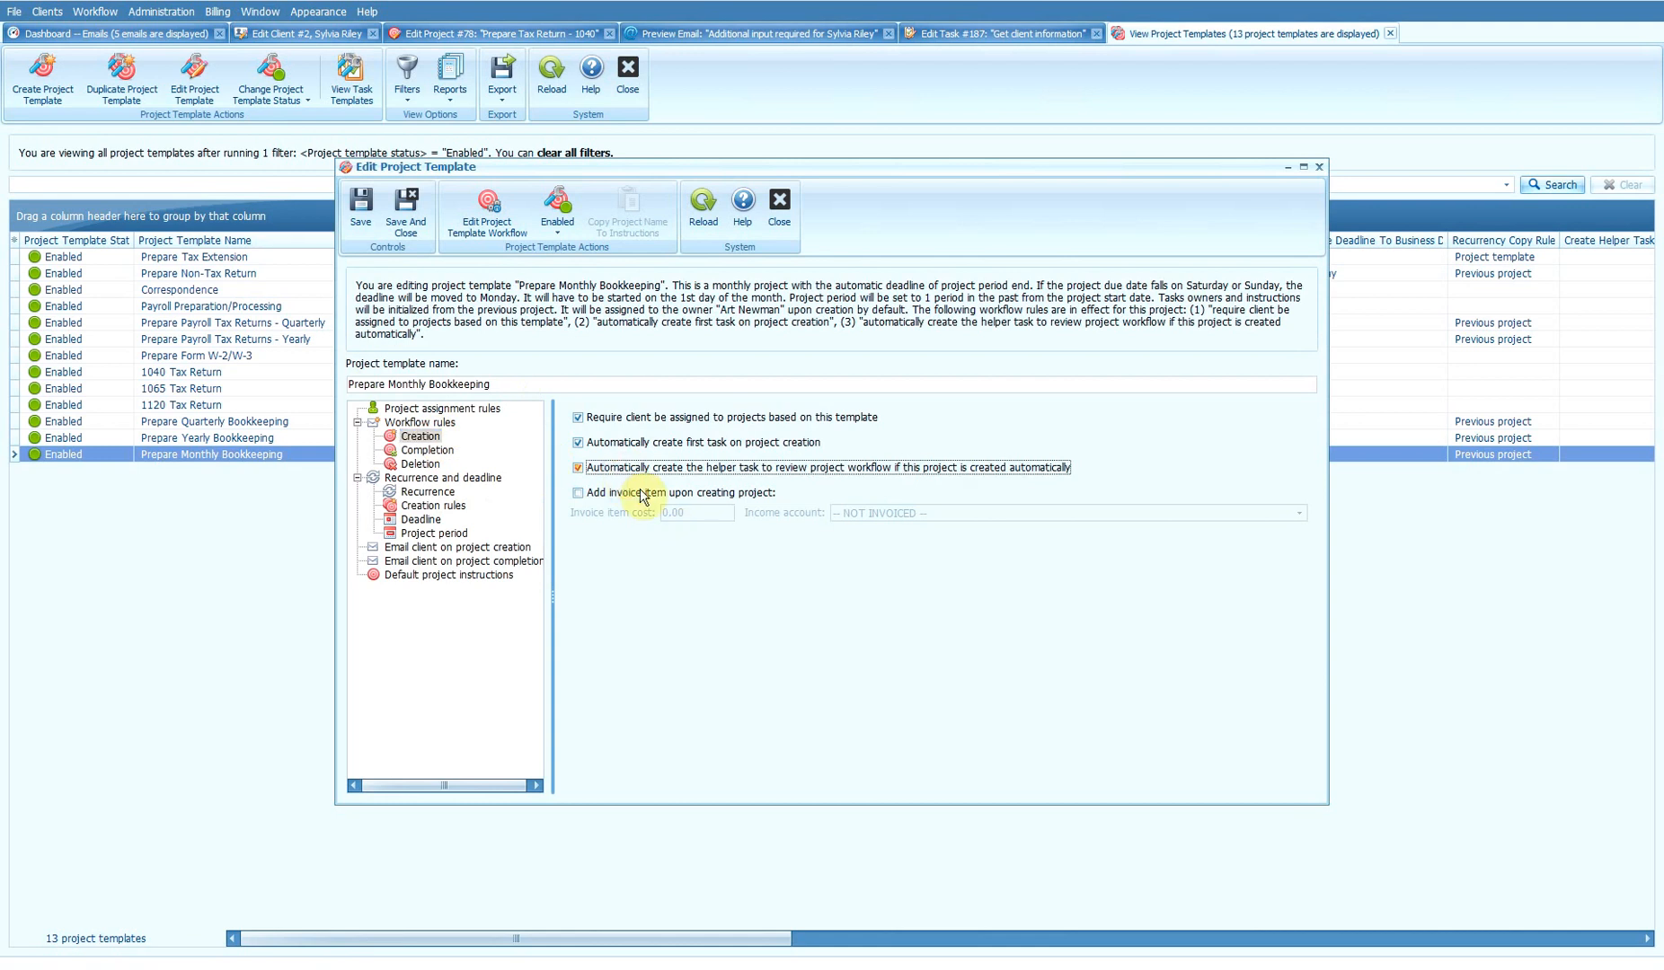
{"action": "left_click", "coordinate": [683, 471]}
{"action": "left_click", "coordinate": [729, 483]}
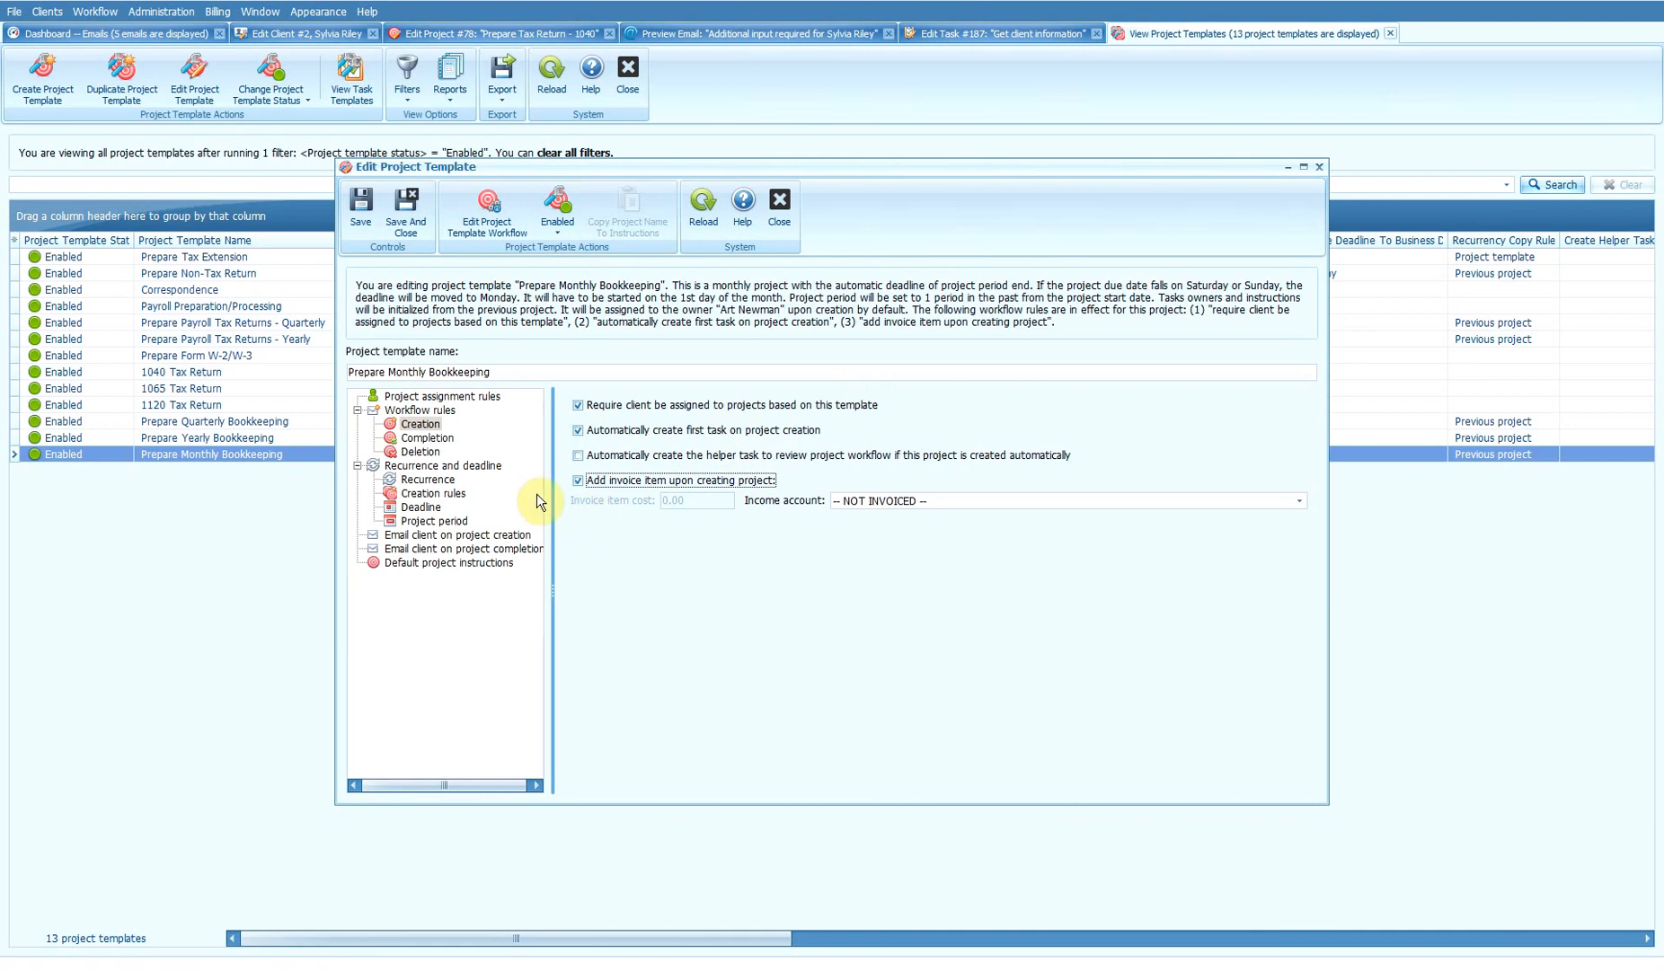
Step: In the template's completion rules, enable the prompts to review the client invoice and to enter work time upon project completion
{"action": "left_click", "coordinate": [427, 437]}
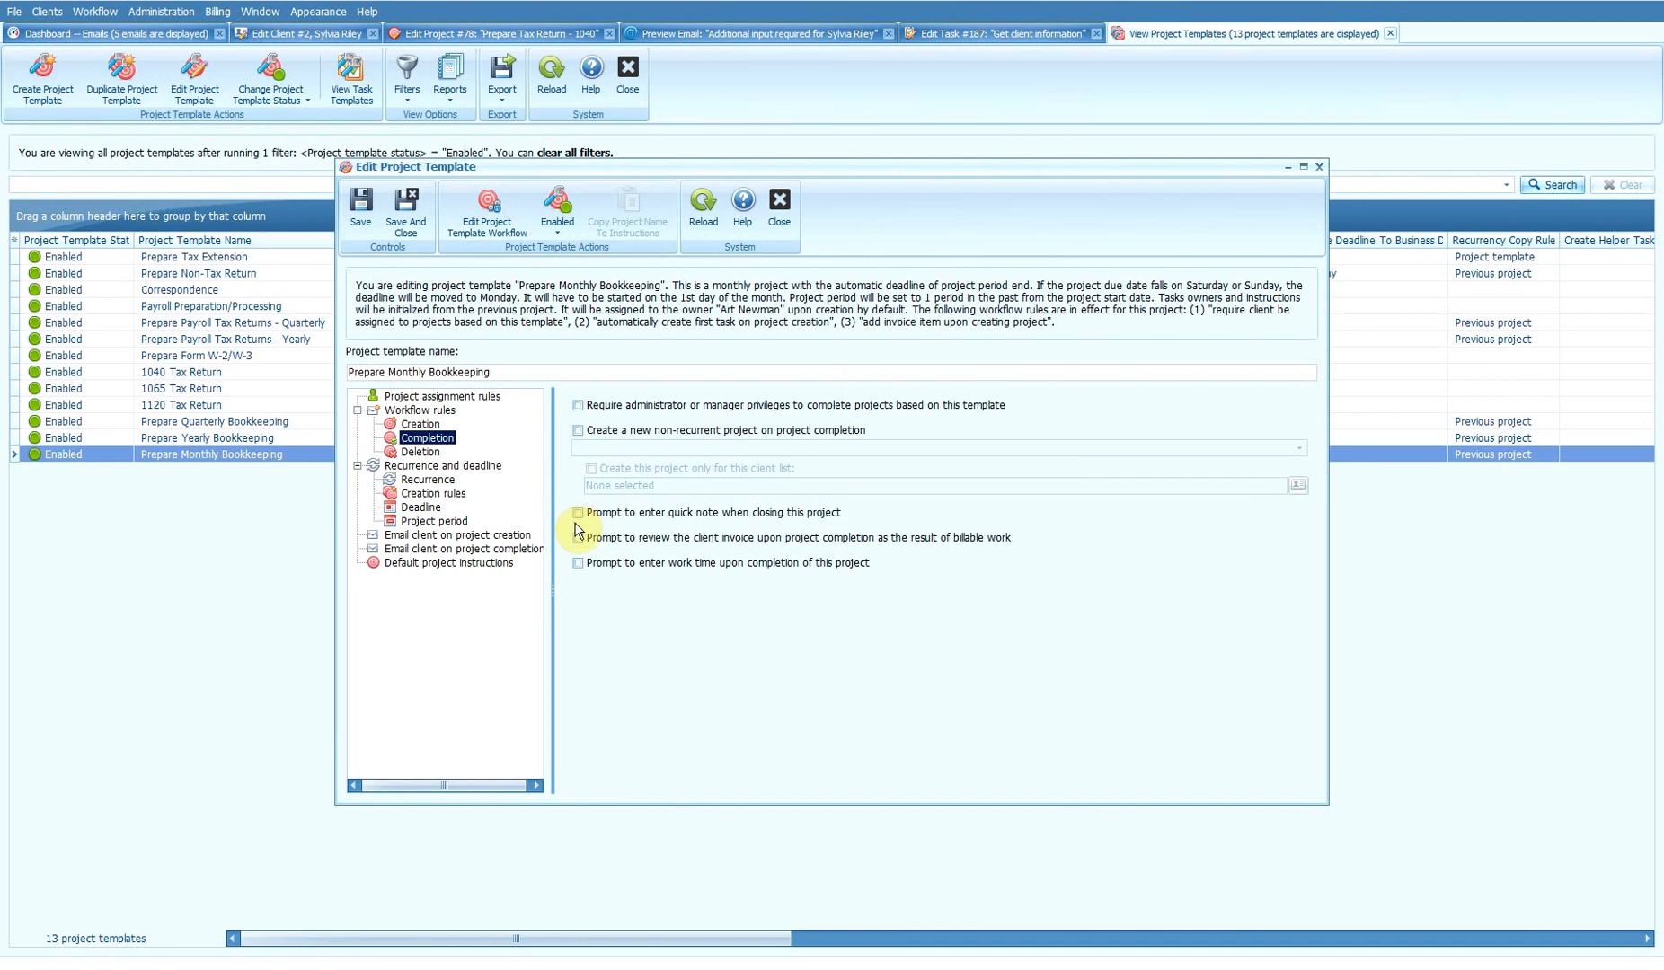
{"action": "left_click", "coordinate": [578, 537]}
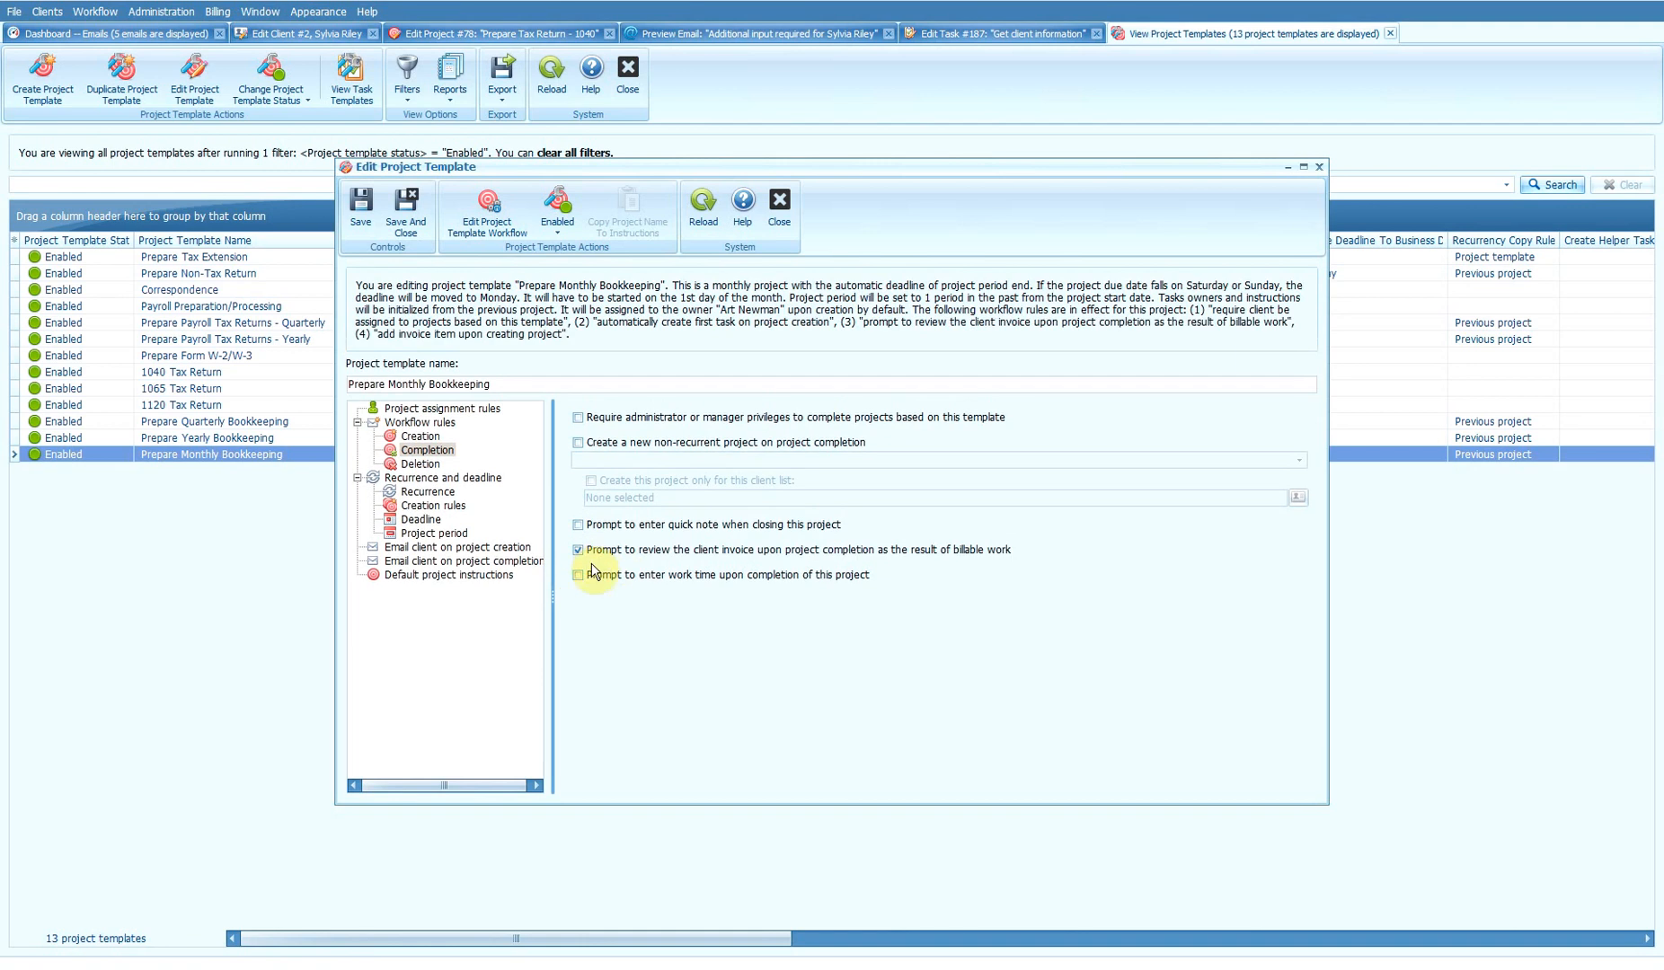
{"action": "left_click", "coordinate": [594, 573]}
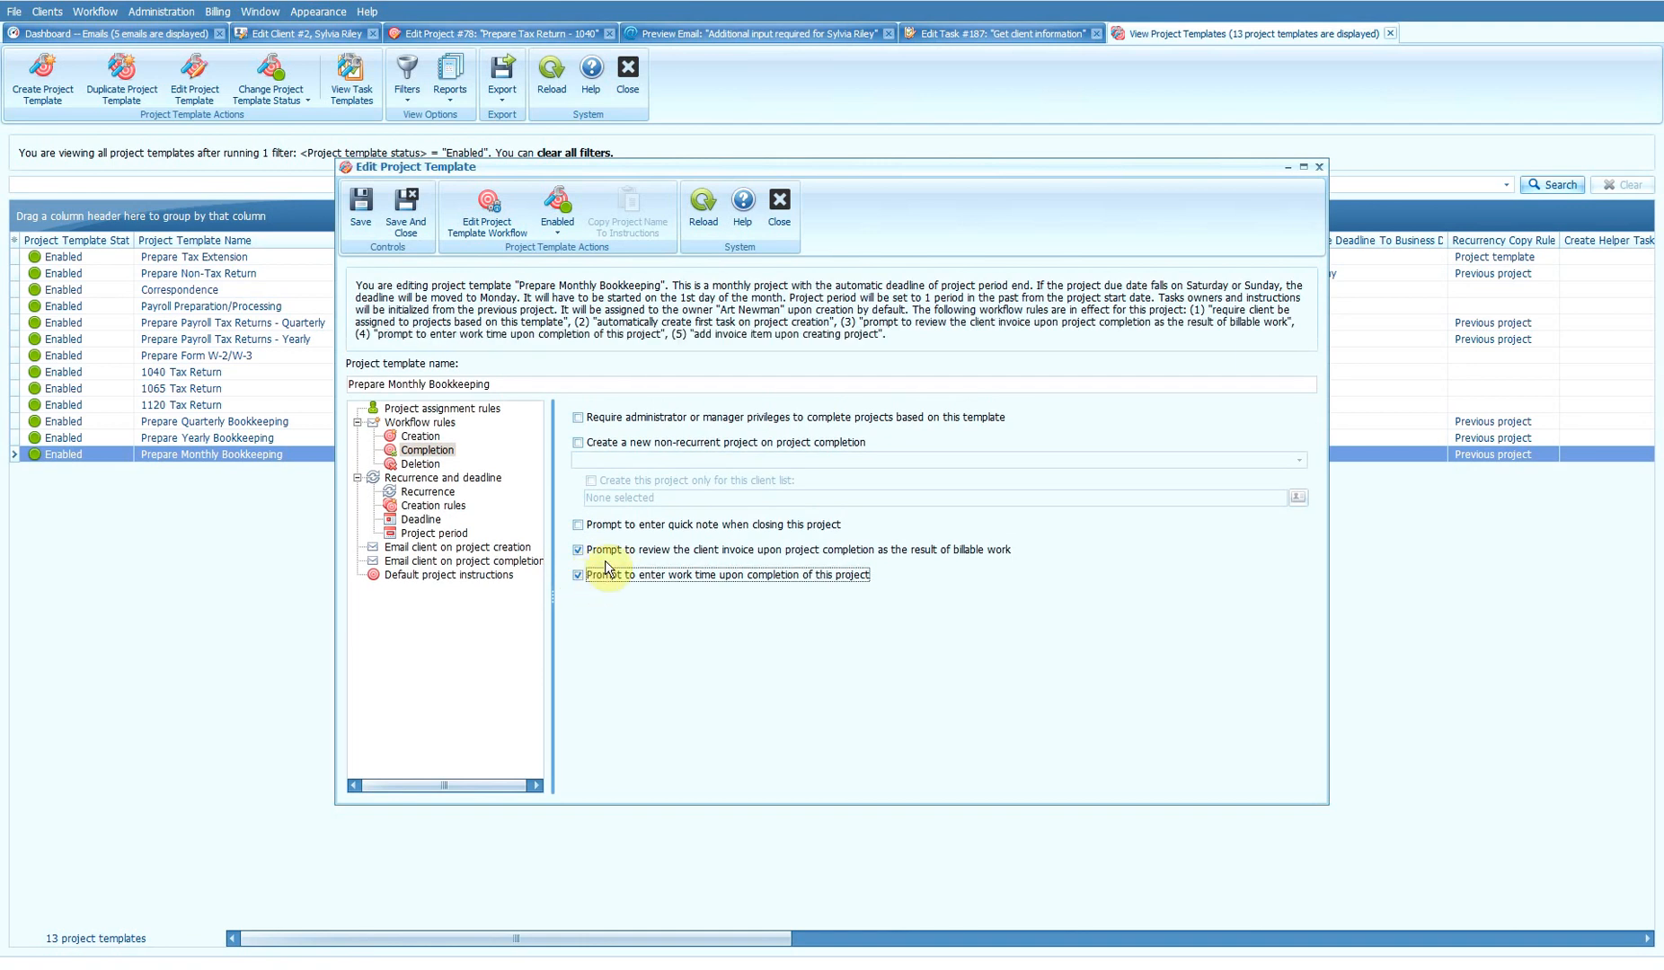
Step: Enable automatic client emails on both project creation and project completion in the bookkeeping template
{"action": "left_click", "coordinate": [454, 548]}
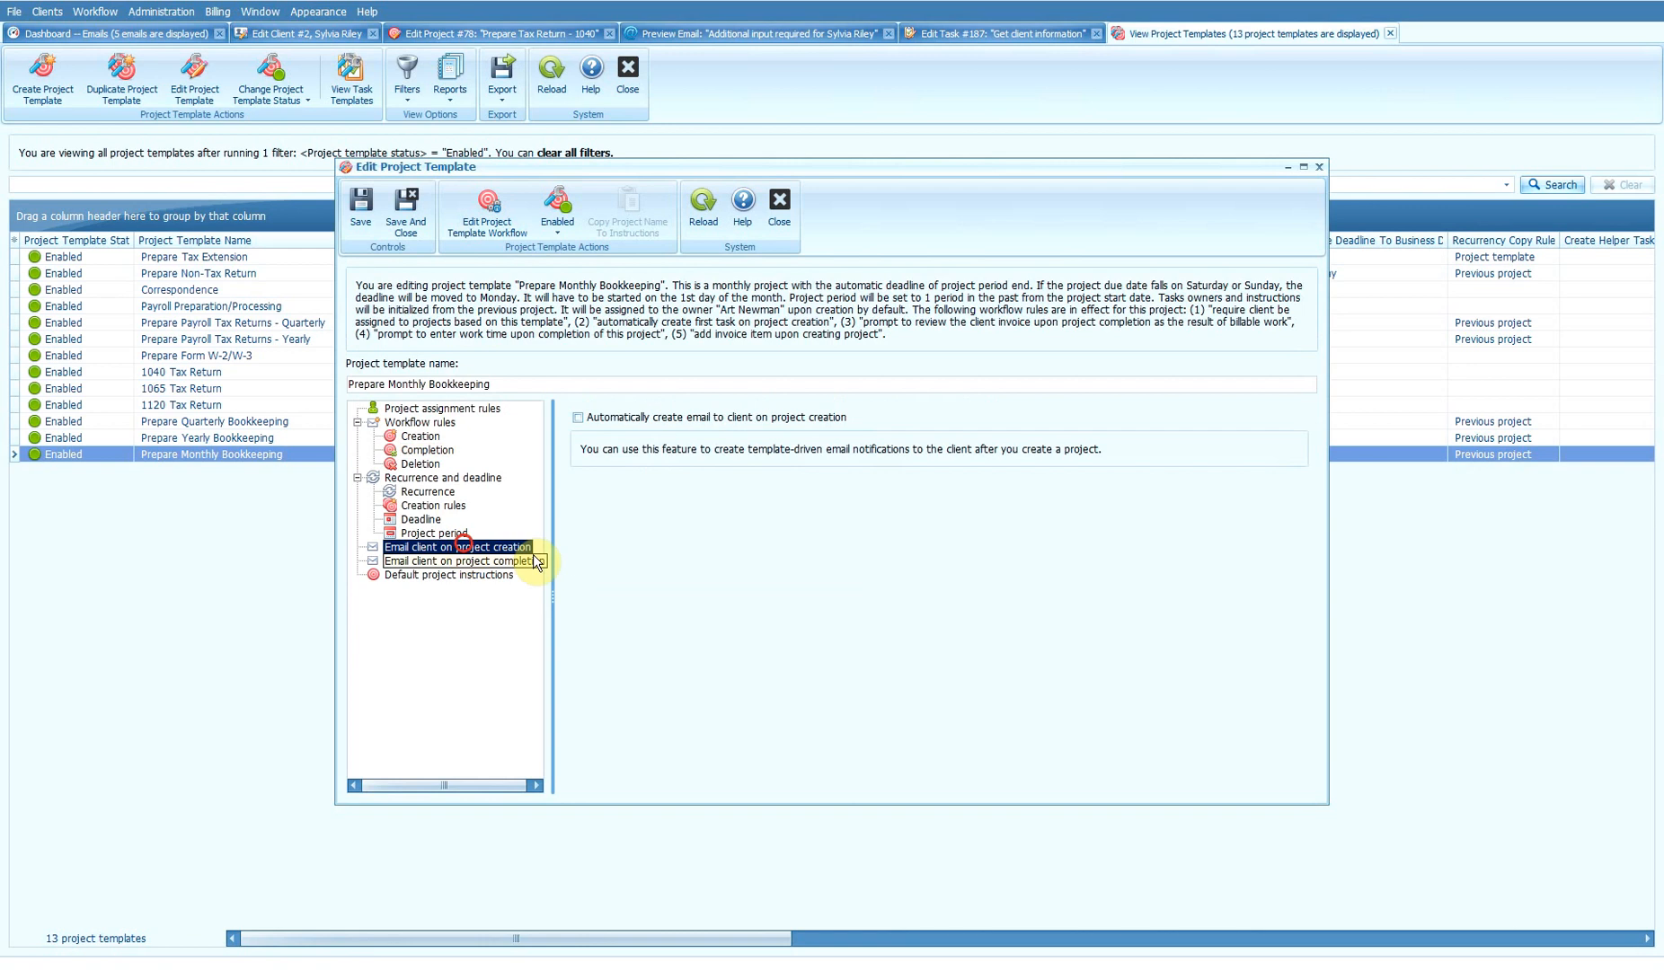
{"action": "left_click", "coordinate": [595, 419]}
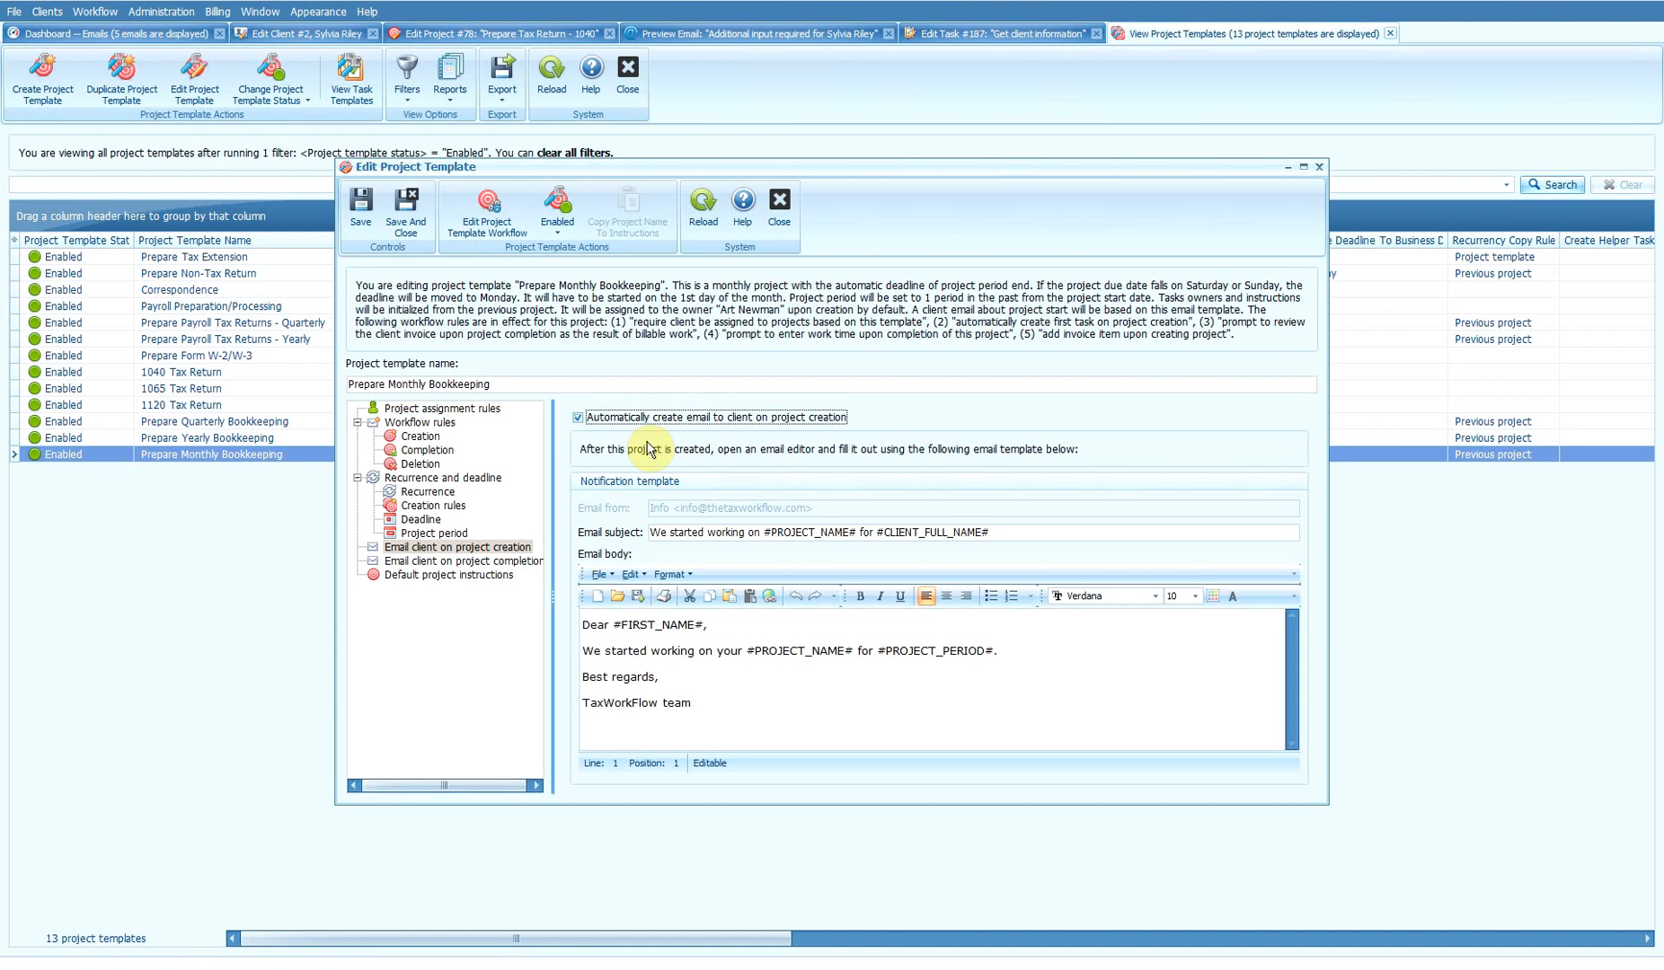
{"action": "left_click", "coordinate": [503, 560]}
{"action": "left_click", "coordinate": [619, 417]}
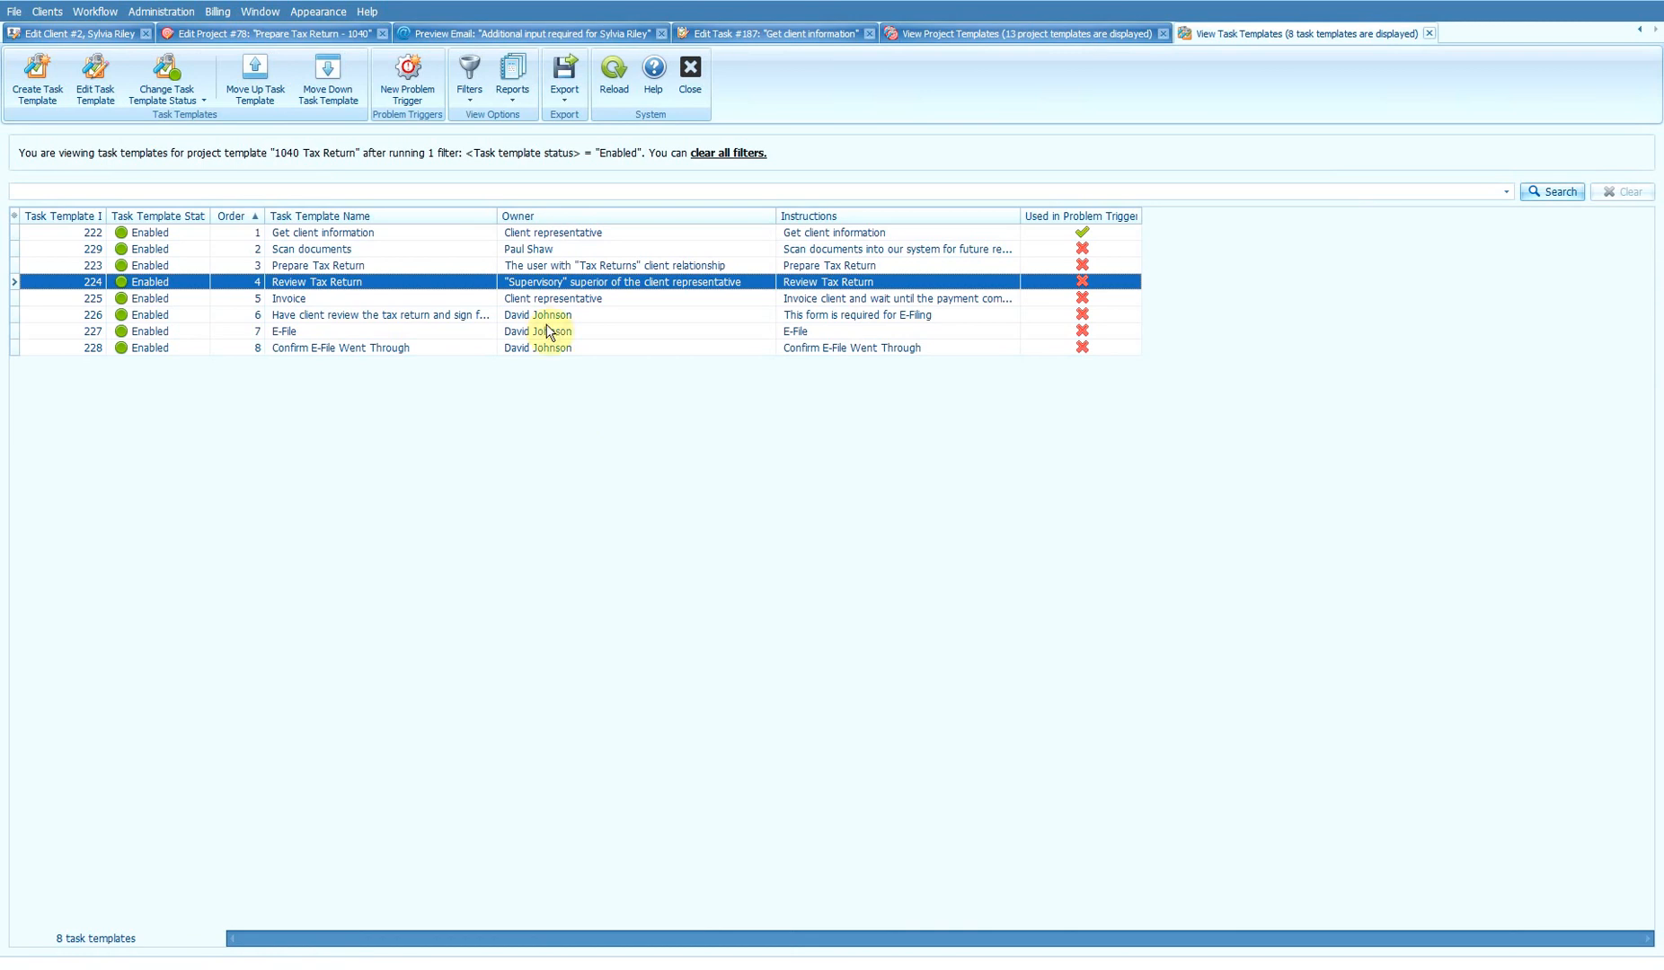
Step: Edit 1040 Tax Return's Get client information task template, switch its assignment to the user with a client relationship, and display its workflow rules
{"action": "double_click", "coordinate": [549, 232]}
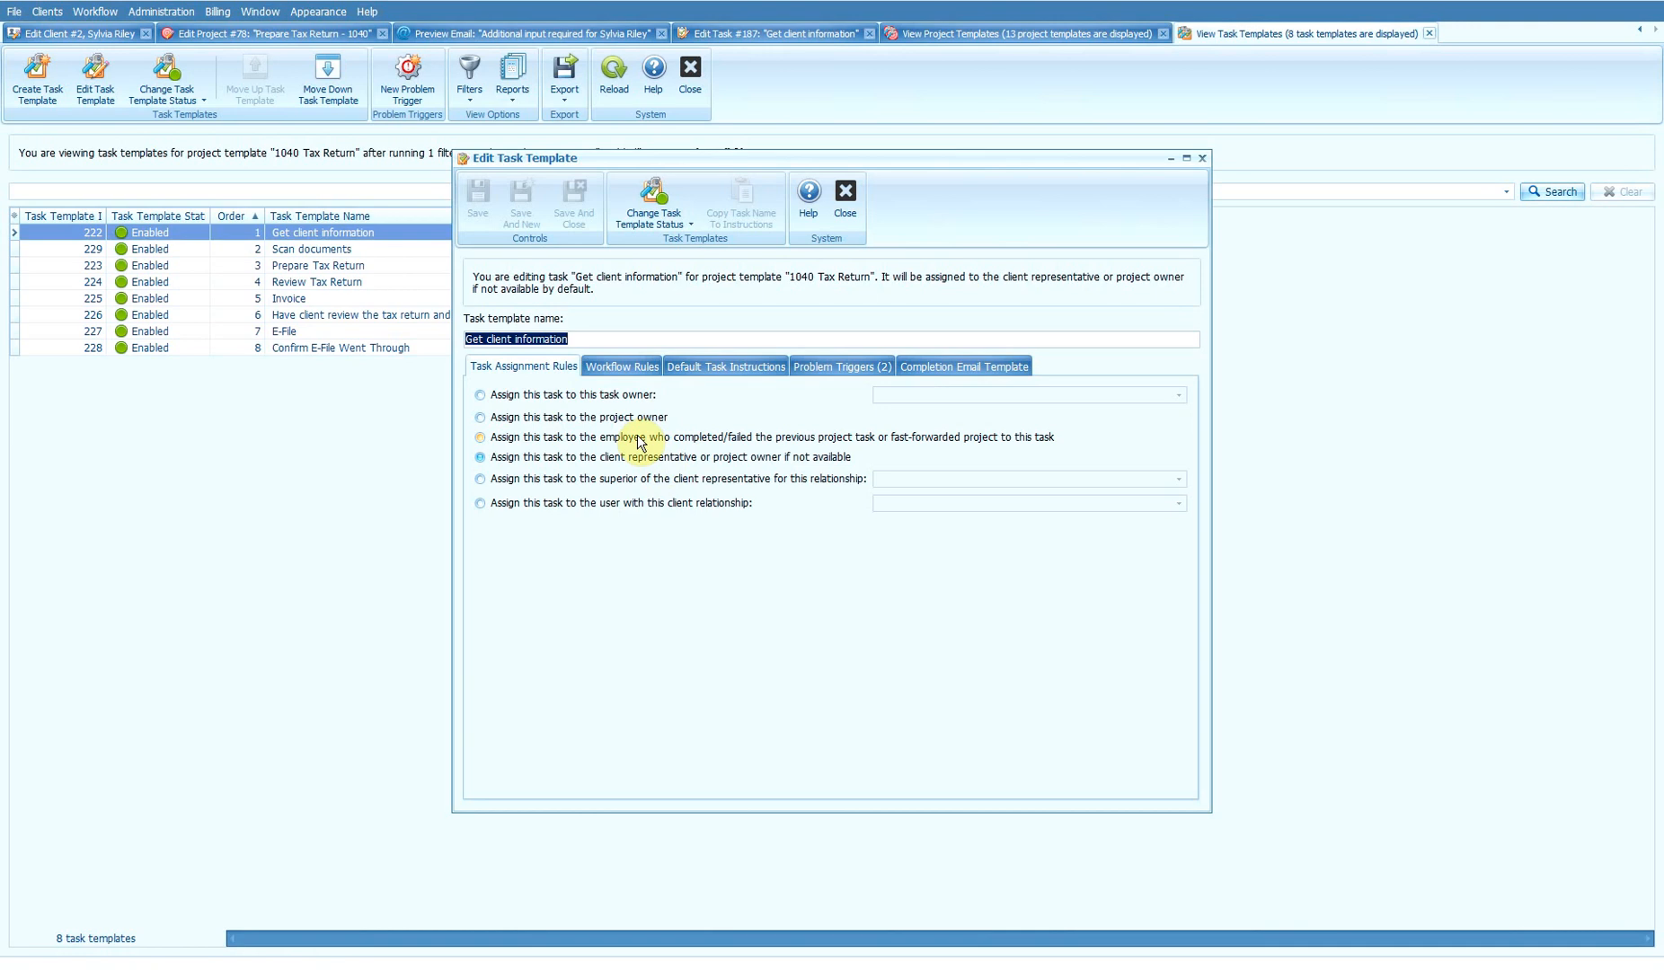
{"action": "left_click", "coordinate": [663, 503]}
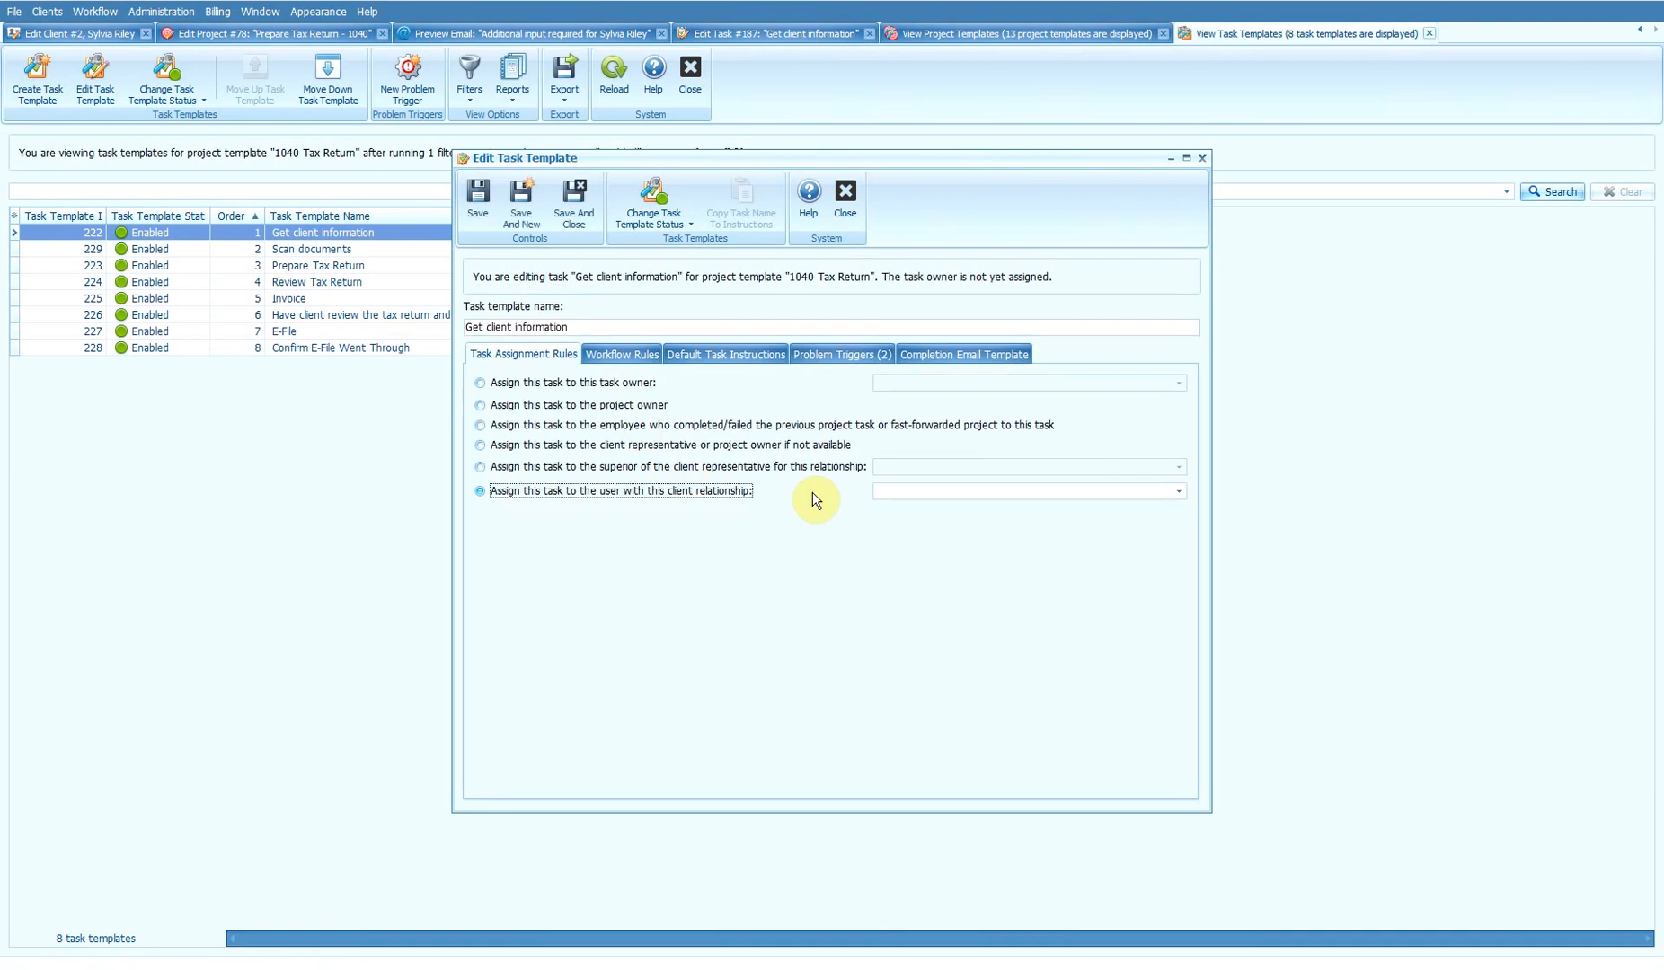
{"action": "left_click", "coordinate": [925, 493]}
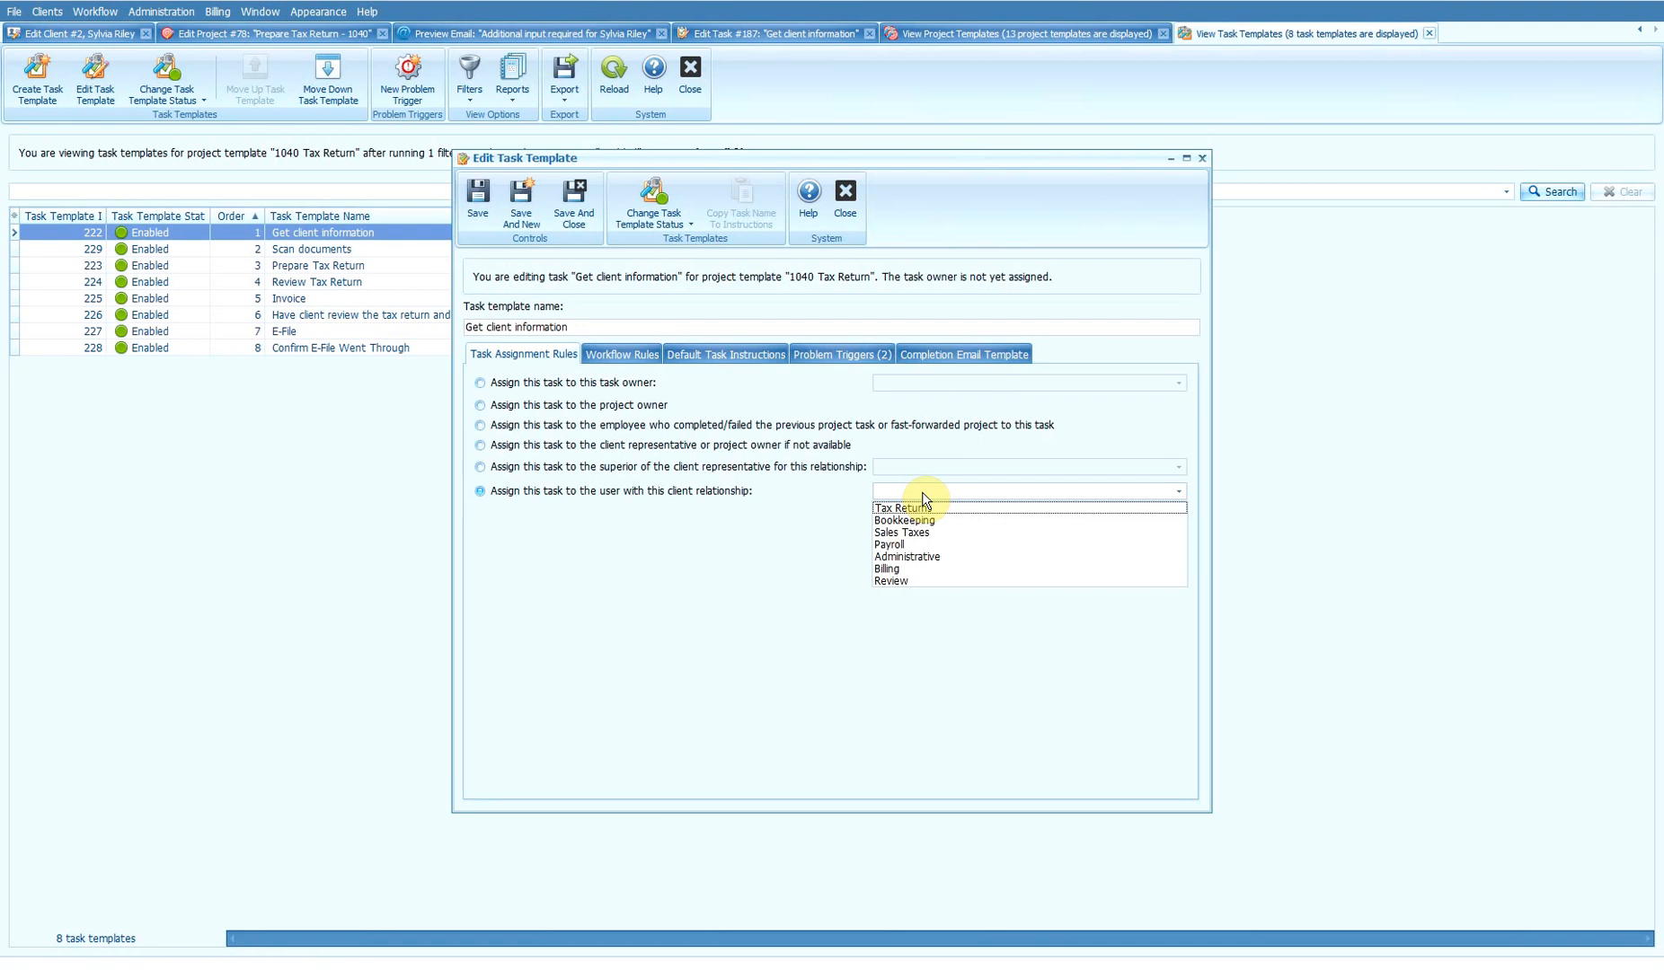
{"action": "left_click", "coordinate": [630, 355]}
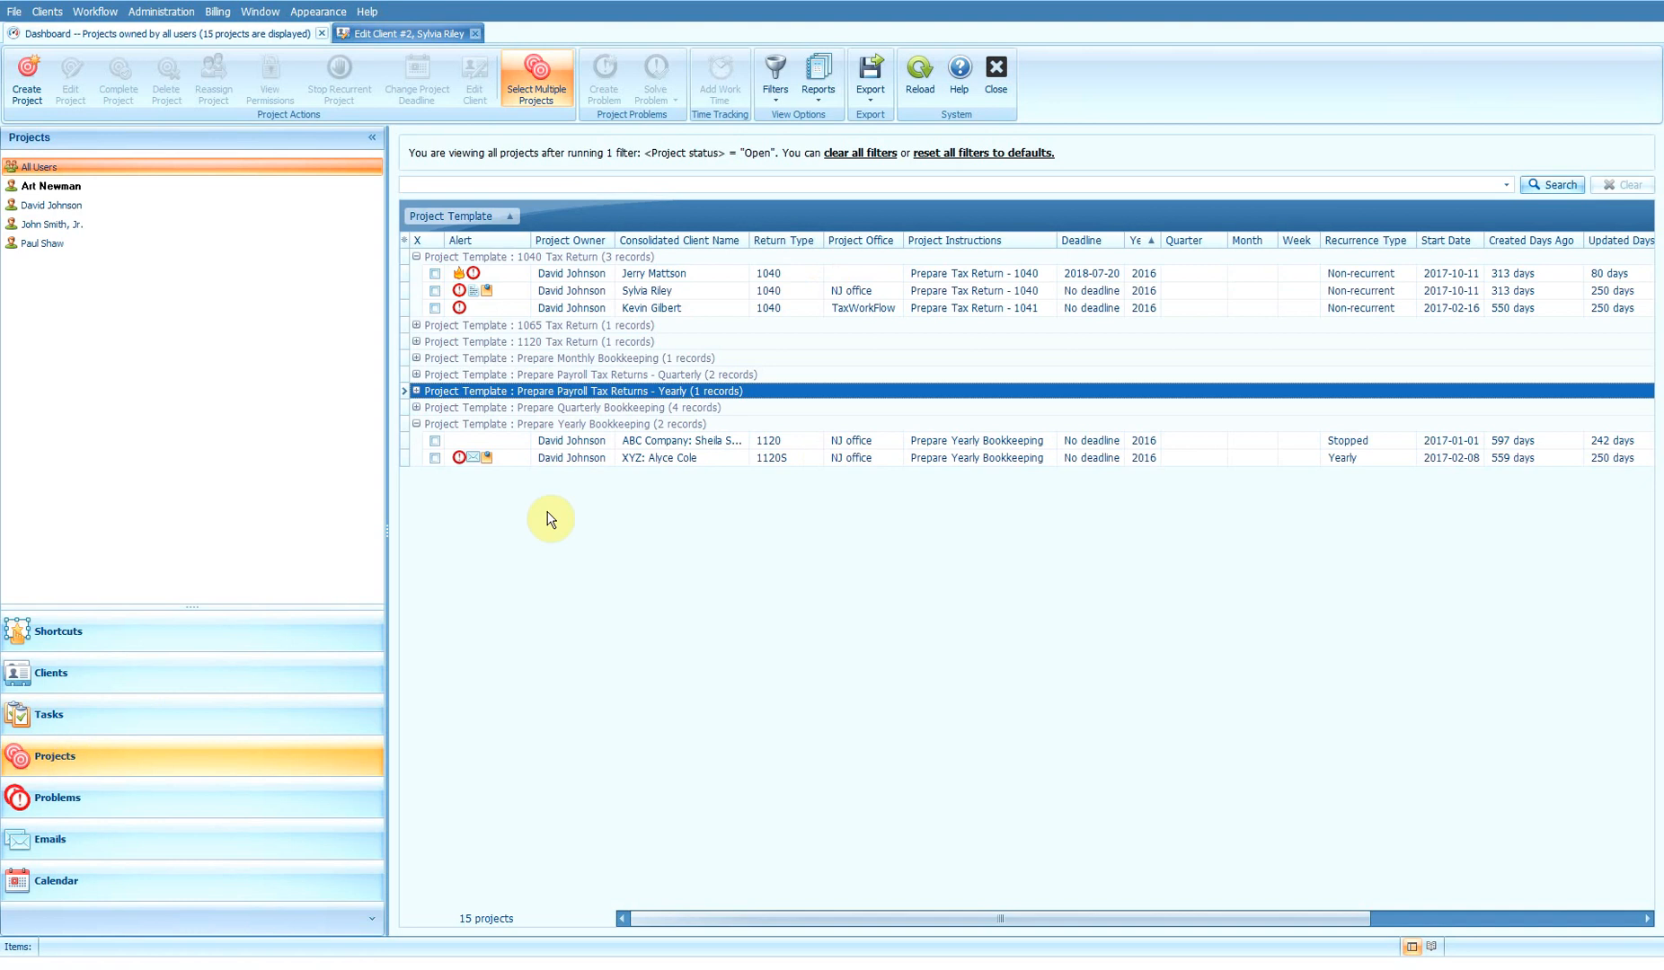
Step: Group the projects list by Consolidated Client Name instead of Project Template and expand another client's group of projects
{"action": "left_click", "coordinate": [668, 457]}
{"action": "left_click", "coordinate": [692, 309]}
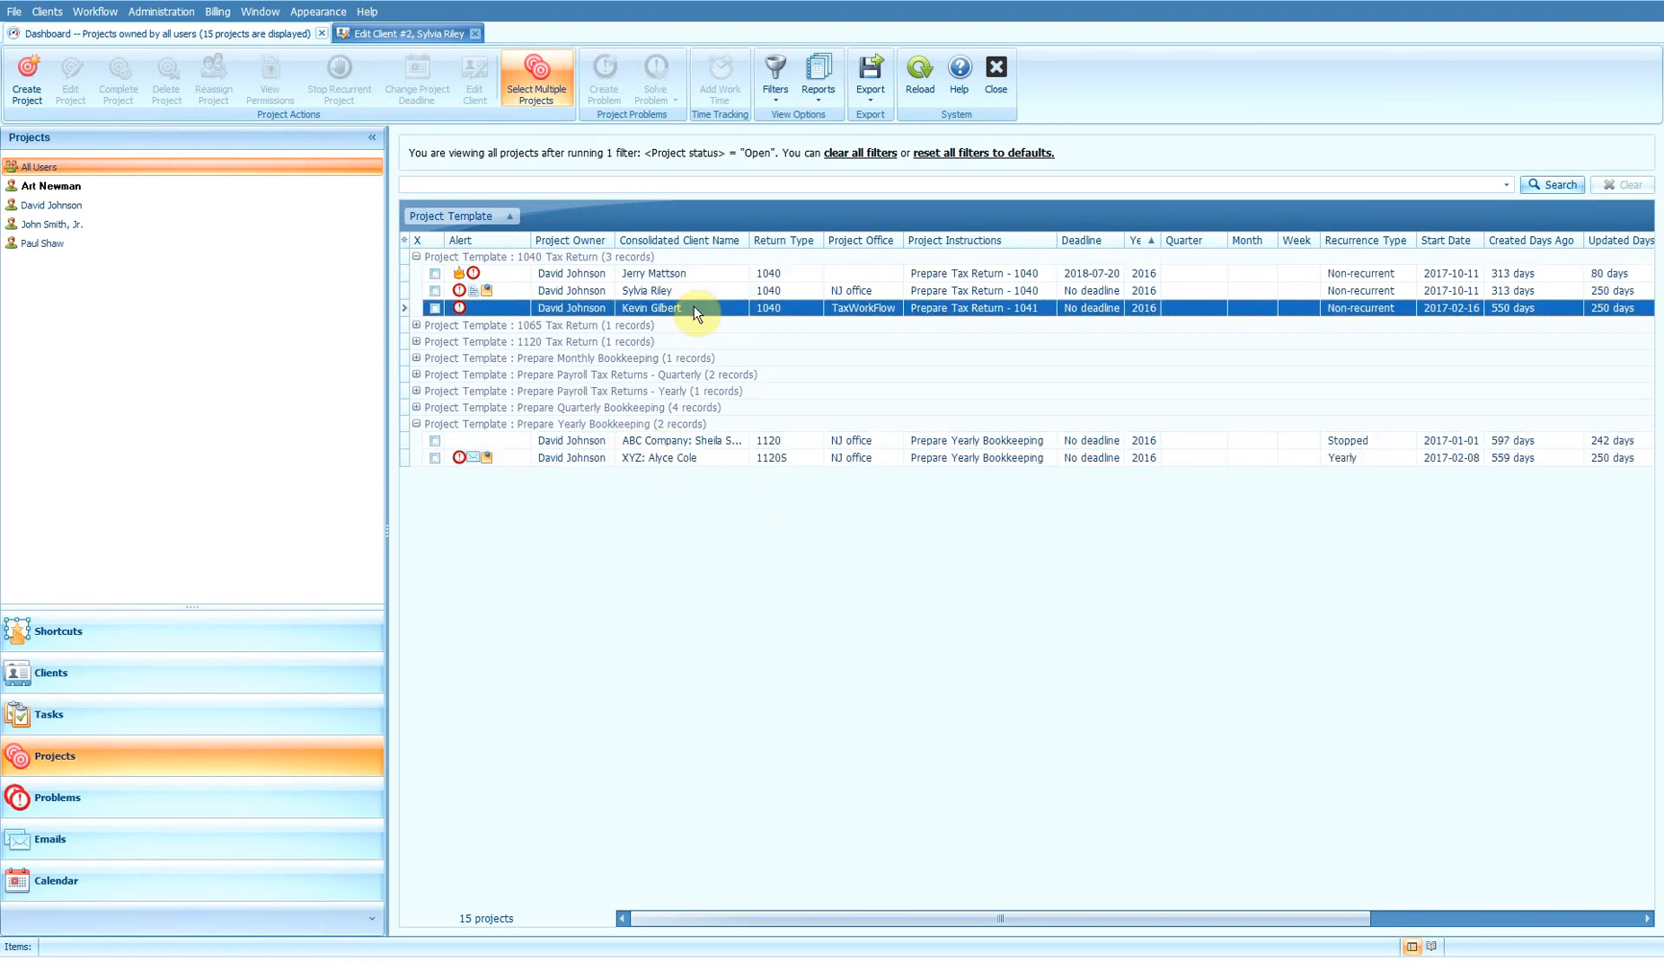
{"action": "left_click_drag", "start_coordinate": [449, 221], "coordinate": [738, 241]}
{"action": "left_click_drag", "start_coordinate": [696, 241], "coordinate": [634, 230]}
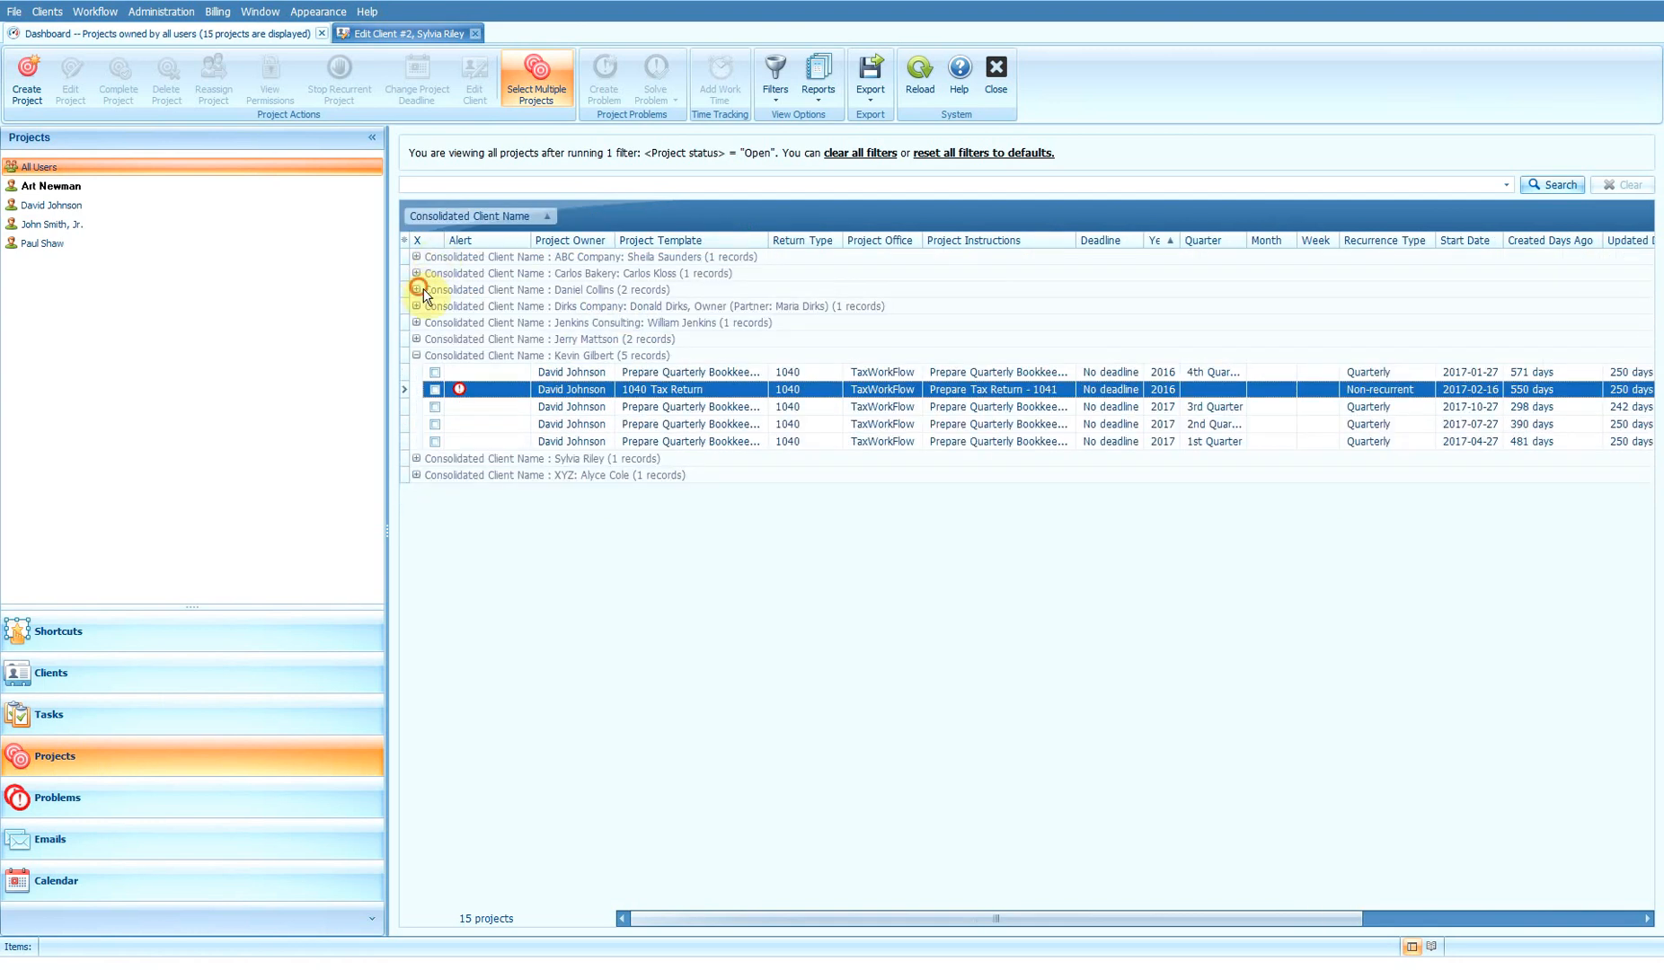
{"action": "left_click", "coordinate": [419, 290]}
{"action": "left_click", "coordinate": [683, 323]}
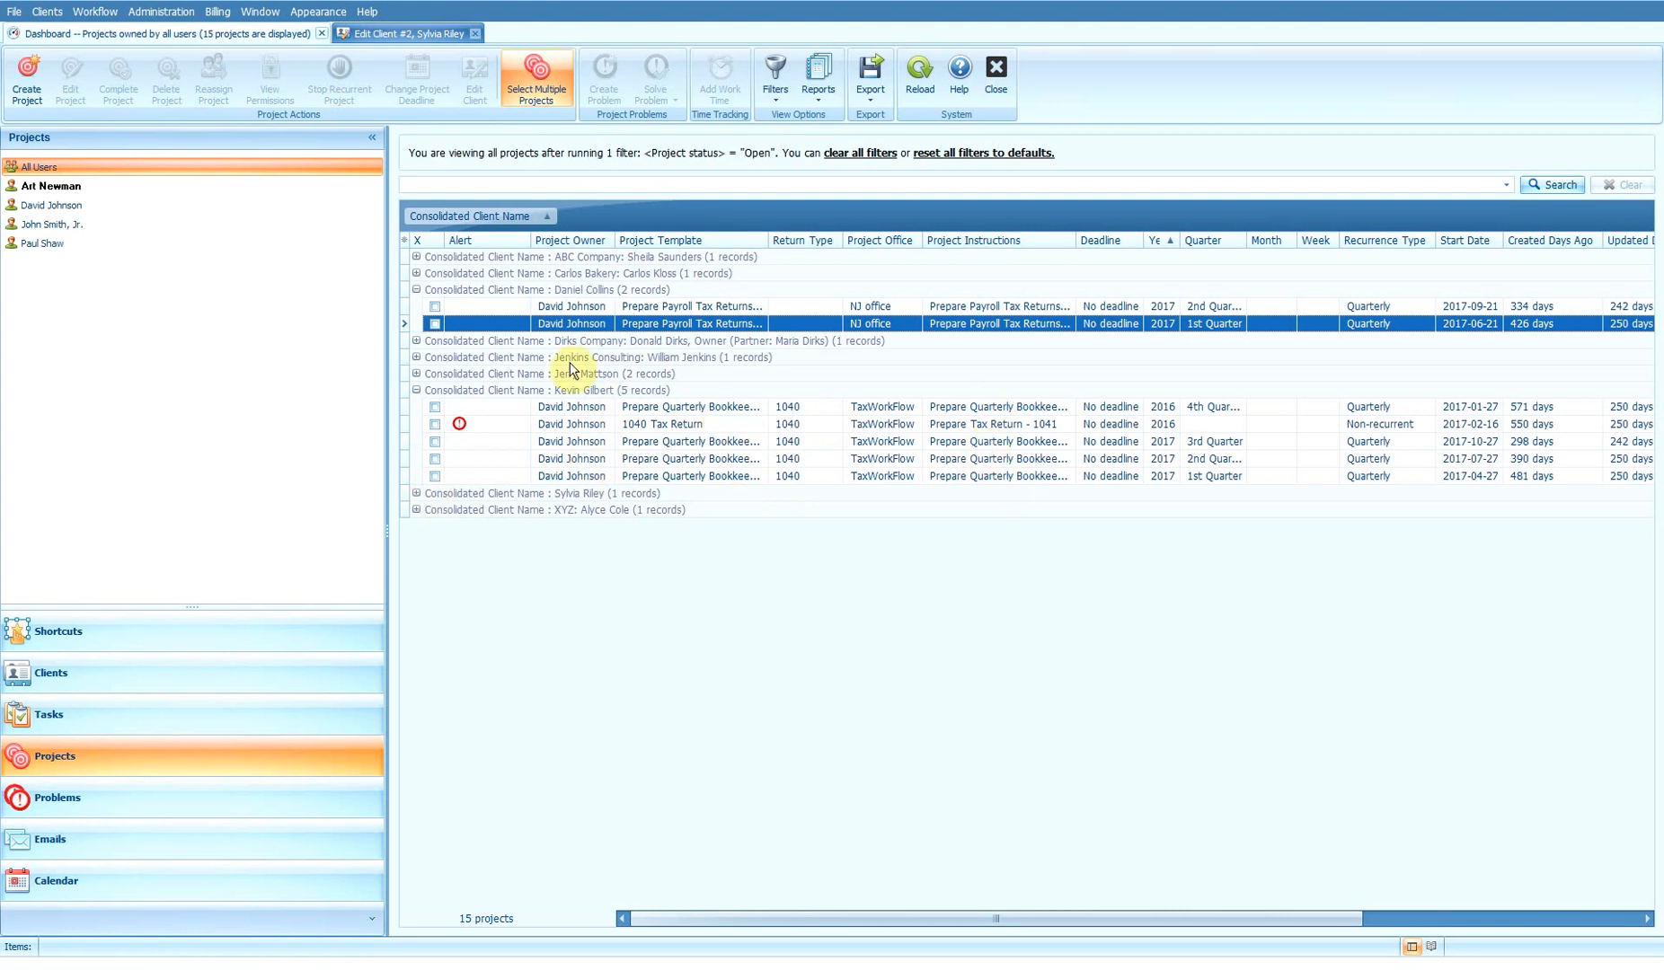
Step: Remove the grouping from the projects list and look through the project status filter options
{"action": "left_click_drag", "start_coordinate": [473, 216], "coordinate": [764, 235]}
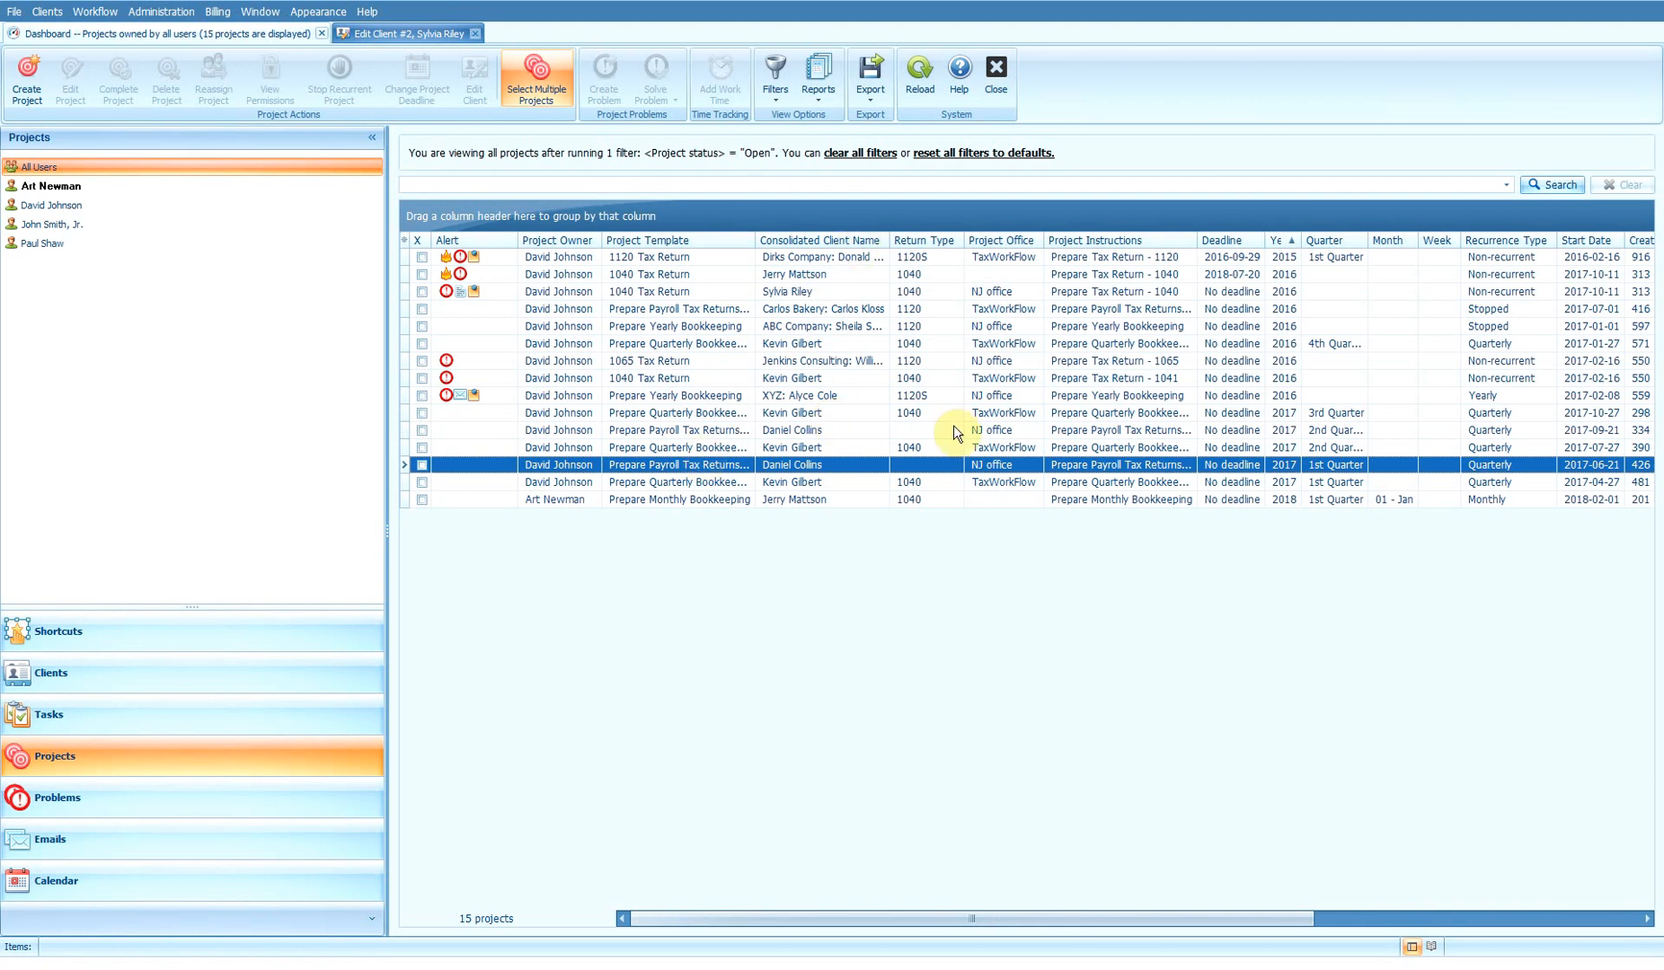
{"action": "left_click", "coordinate": [774, 83]}
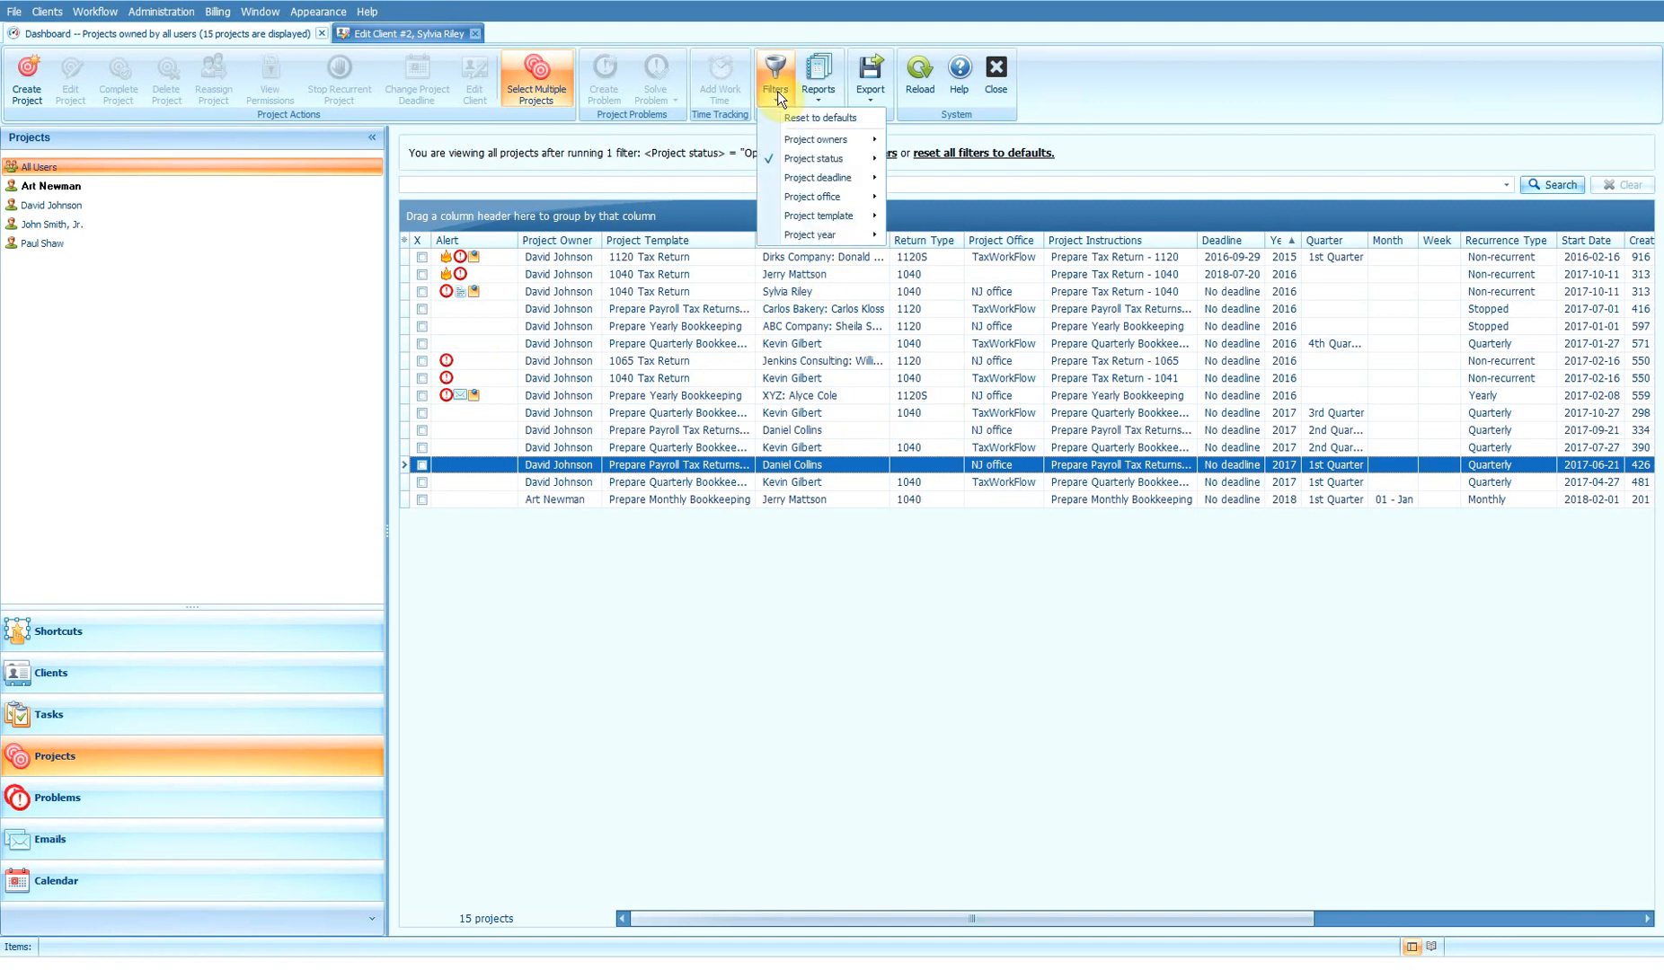
{"action": "mouse_move", "coordinate": [809, 156]}
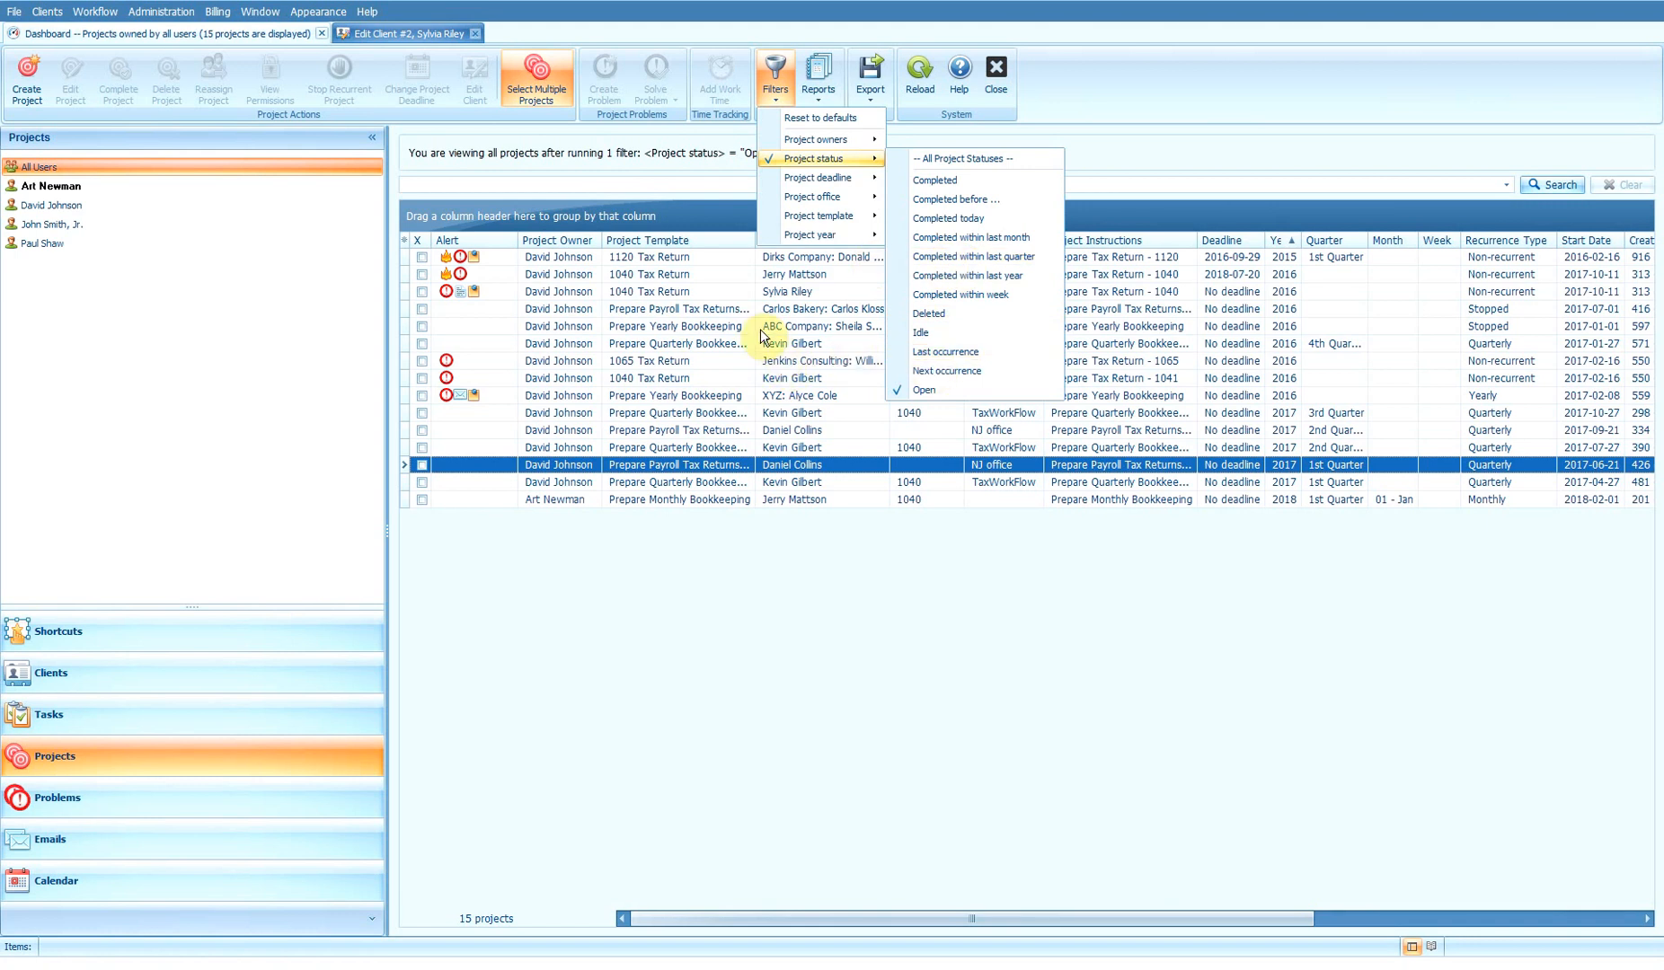
{"action": "left_click", "coordinate": [723, 377]}
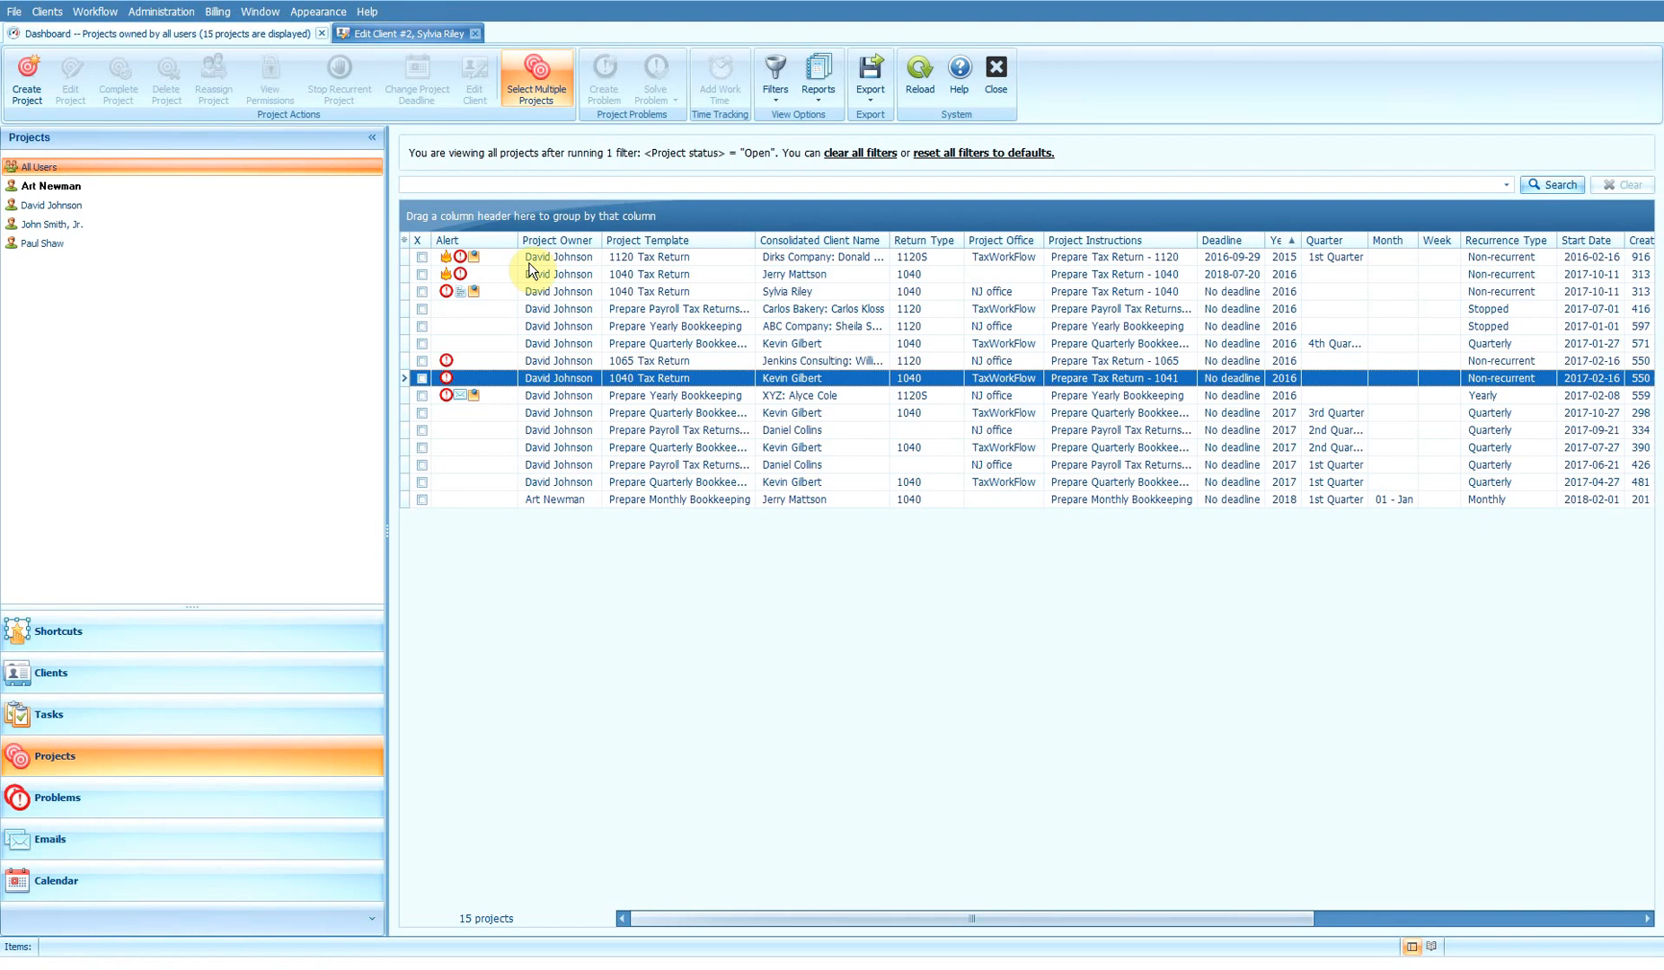
Step: Mark seven projects in the ungrouped list: the first three plus the fifth, eighth, ninth and eleventh rows
{"action": "left_click", "coordinate": [422, 257]}
{"action": "left_click", "coordinate": [422, 274]}
{"action": "left_click", "coordinate": [421, 291]}
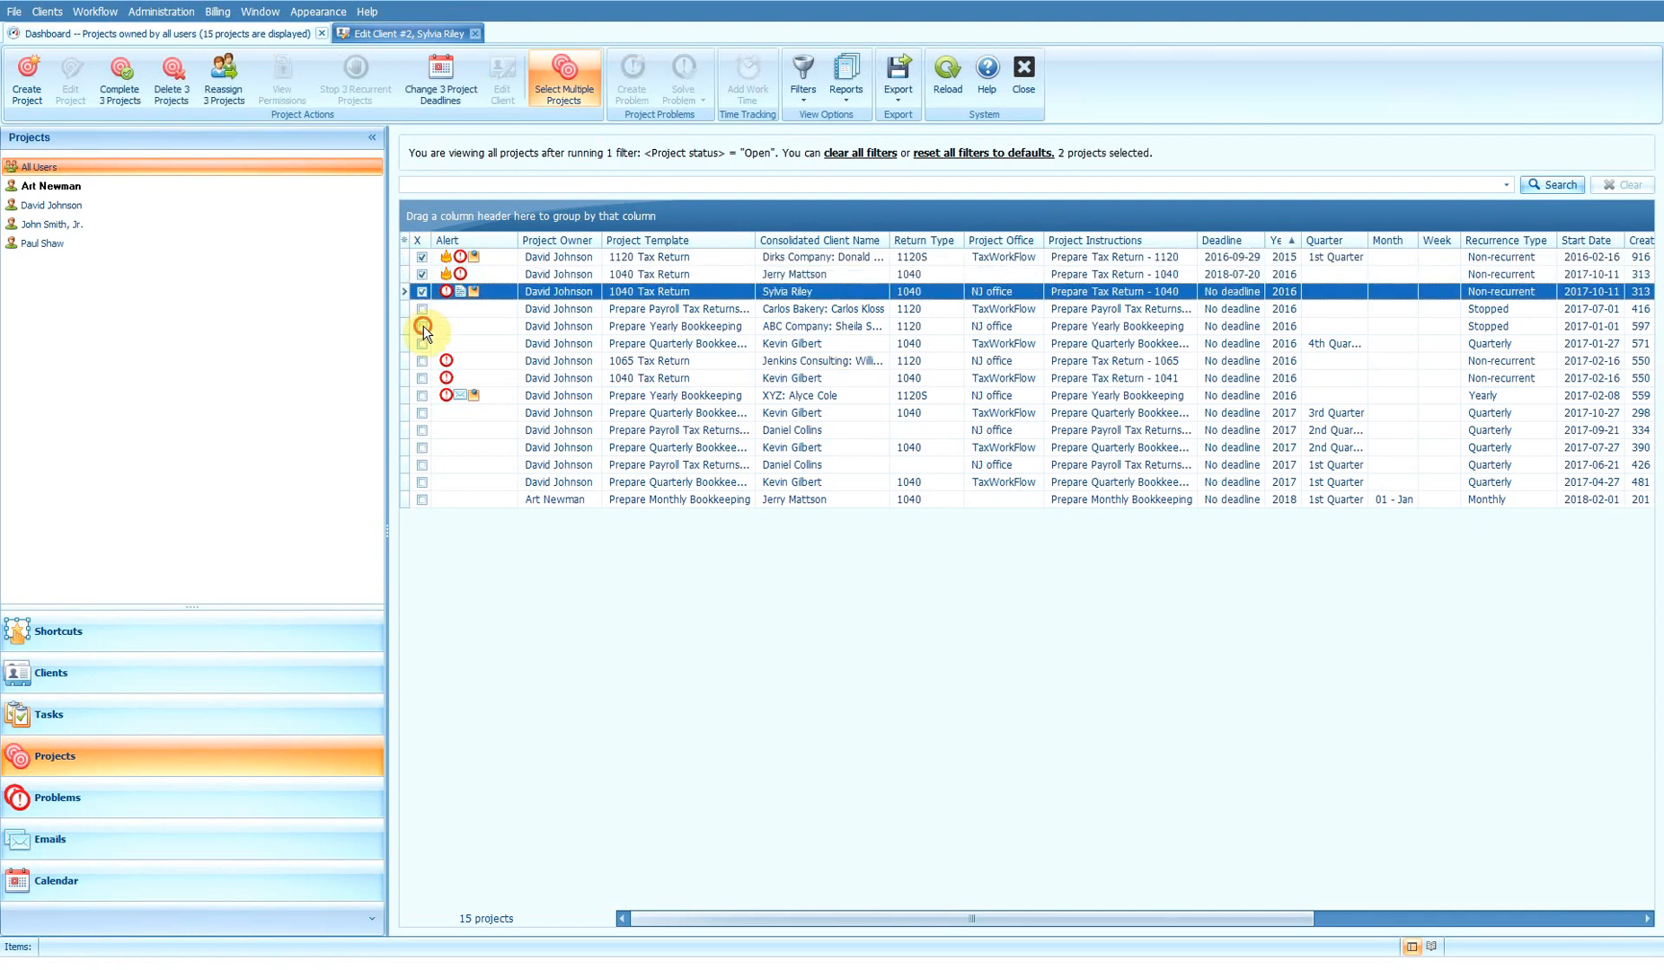
{"action": "left_click", "coordinate": [421, 326]}
{"action": "left_click", "coordinate": [421, 378]}
{"action": "left_click", "coordinate": [421, 395]}
{"action": "left_click", "coordinate": [421, 430]}
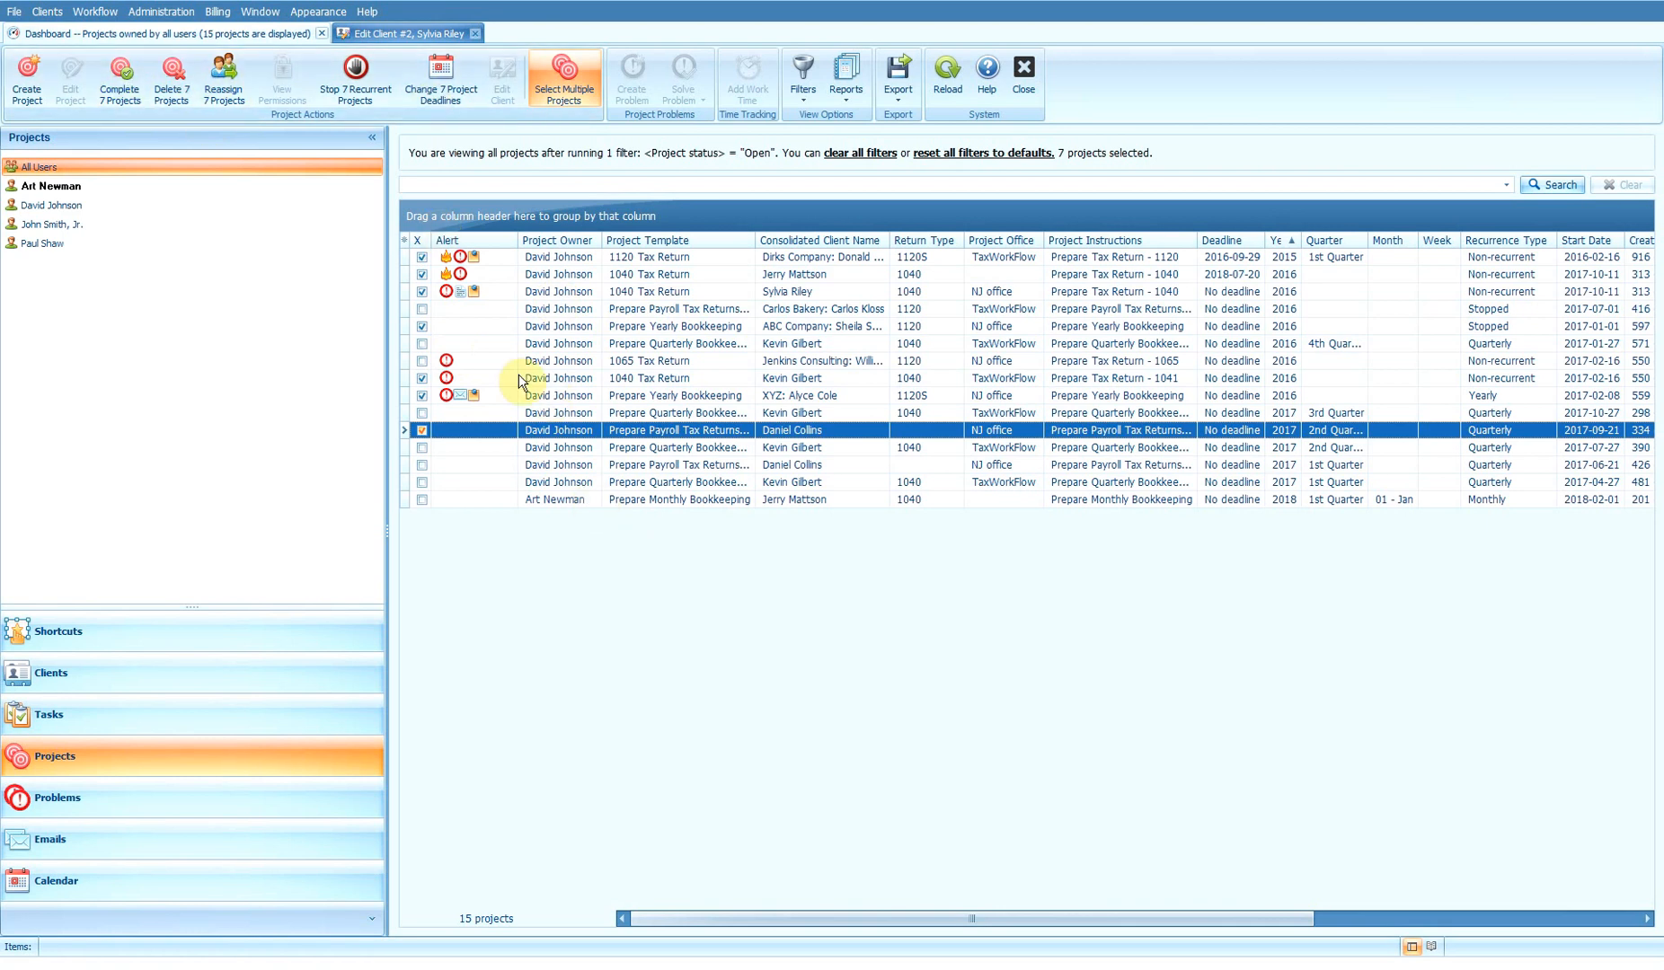
Step: Show the tasks of all users, group them by Task Owner and expand both owner groups
{"action": "left_click", "coordinate": [135, 710]}
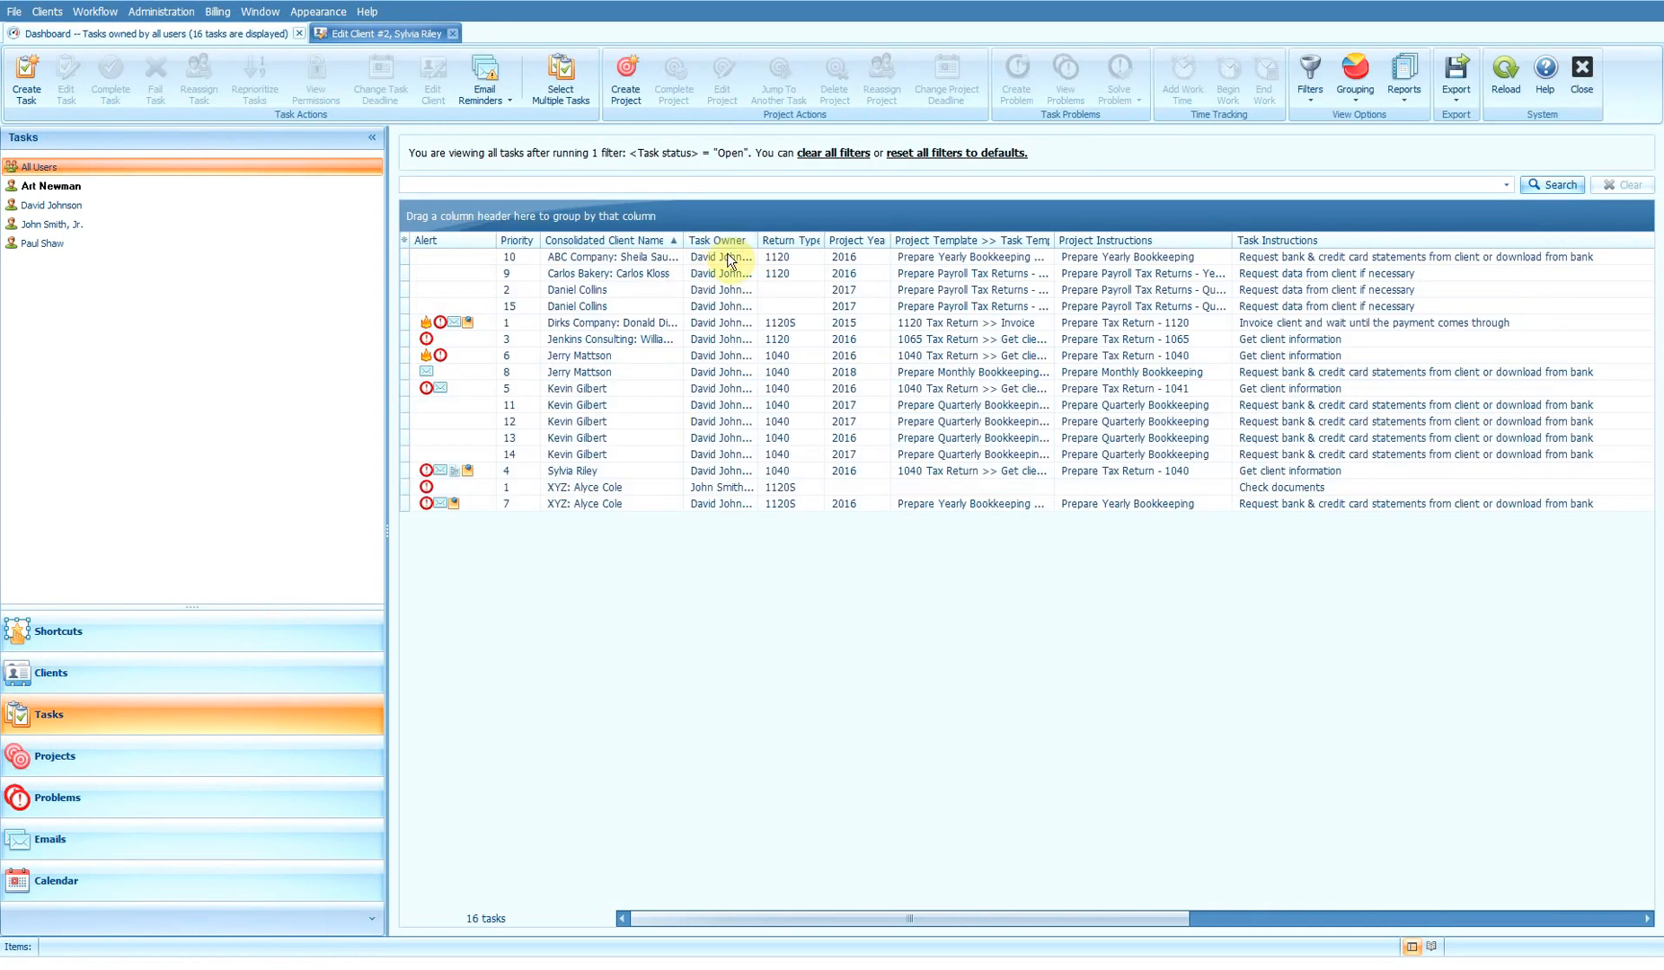
{"action": "left_click_drag", "start_coordinate": [717, 240], "coordinate": [666, 224]}
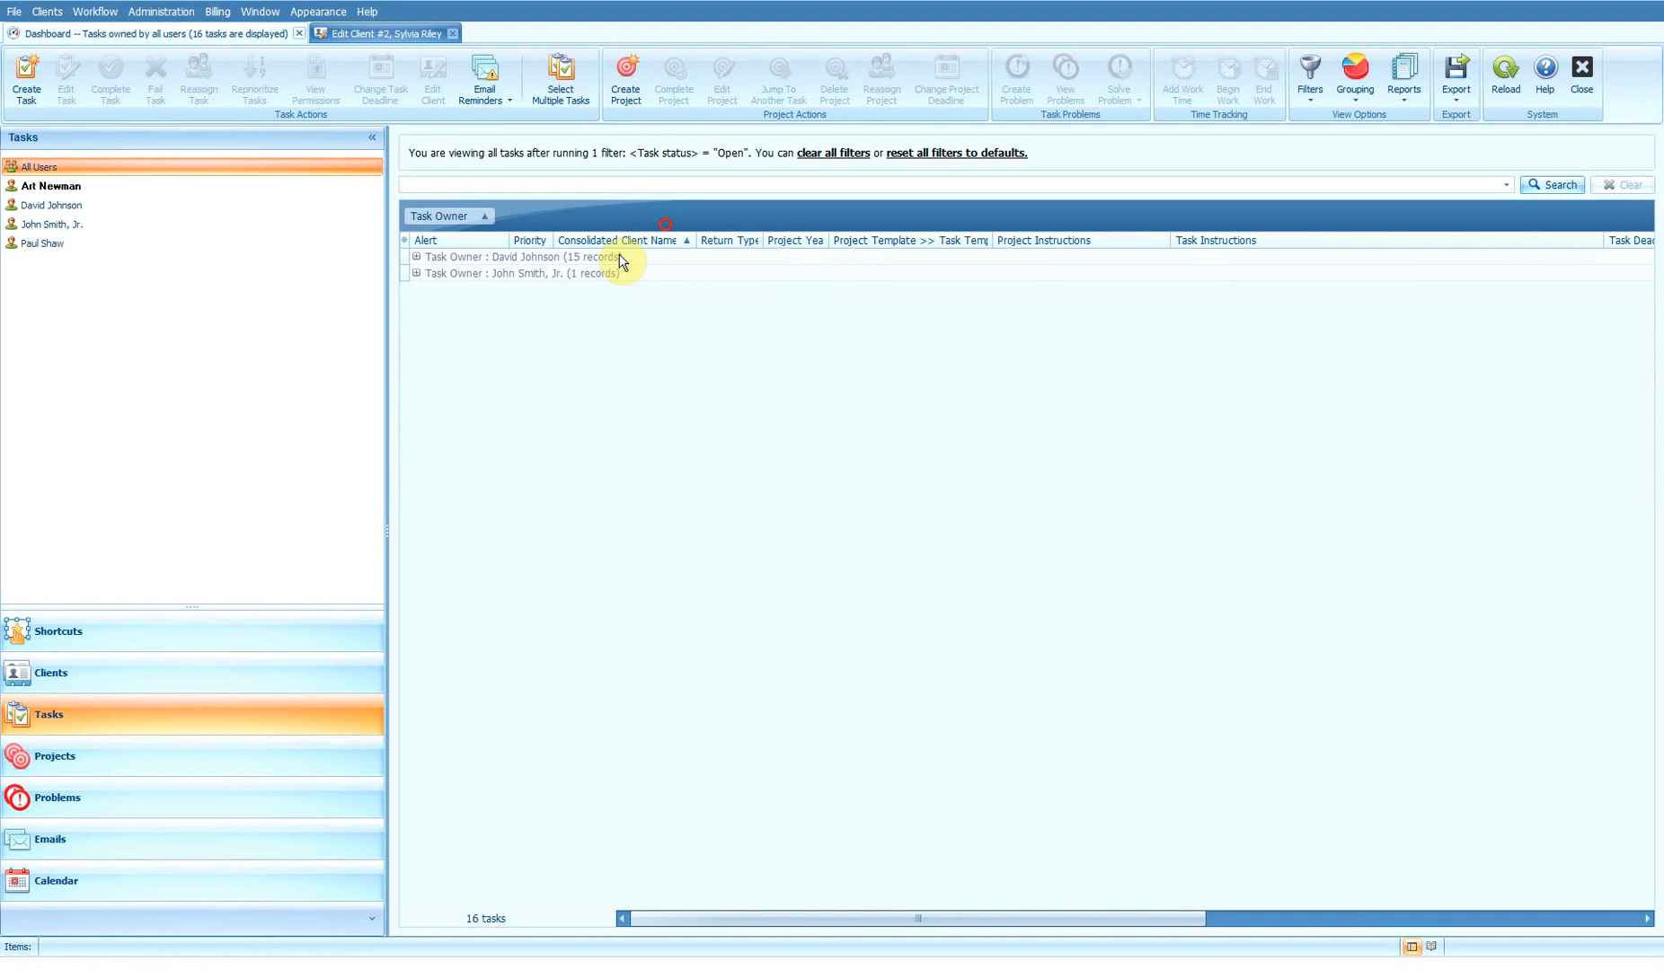
{"action": "left_click", "coordinate": [416, 257]}
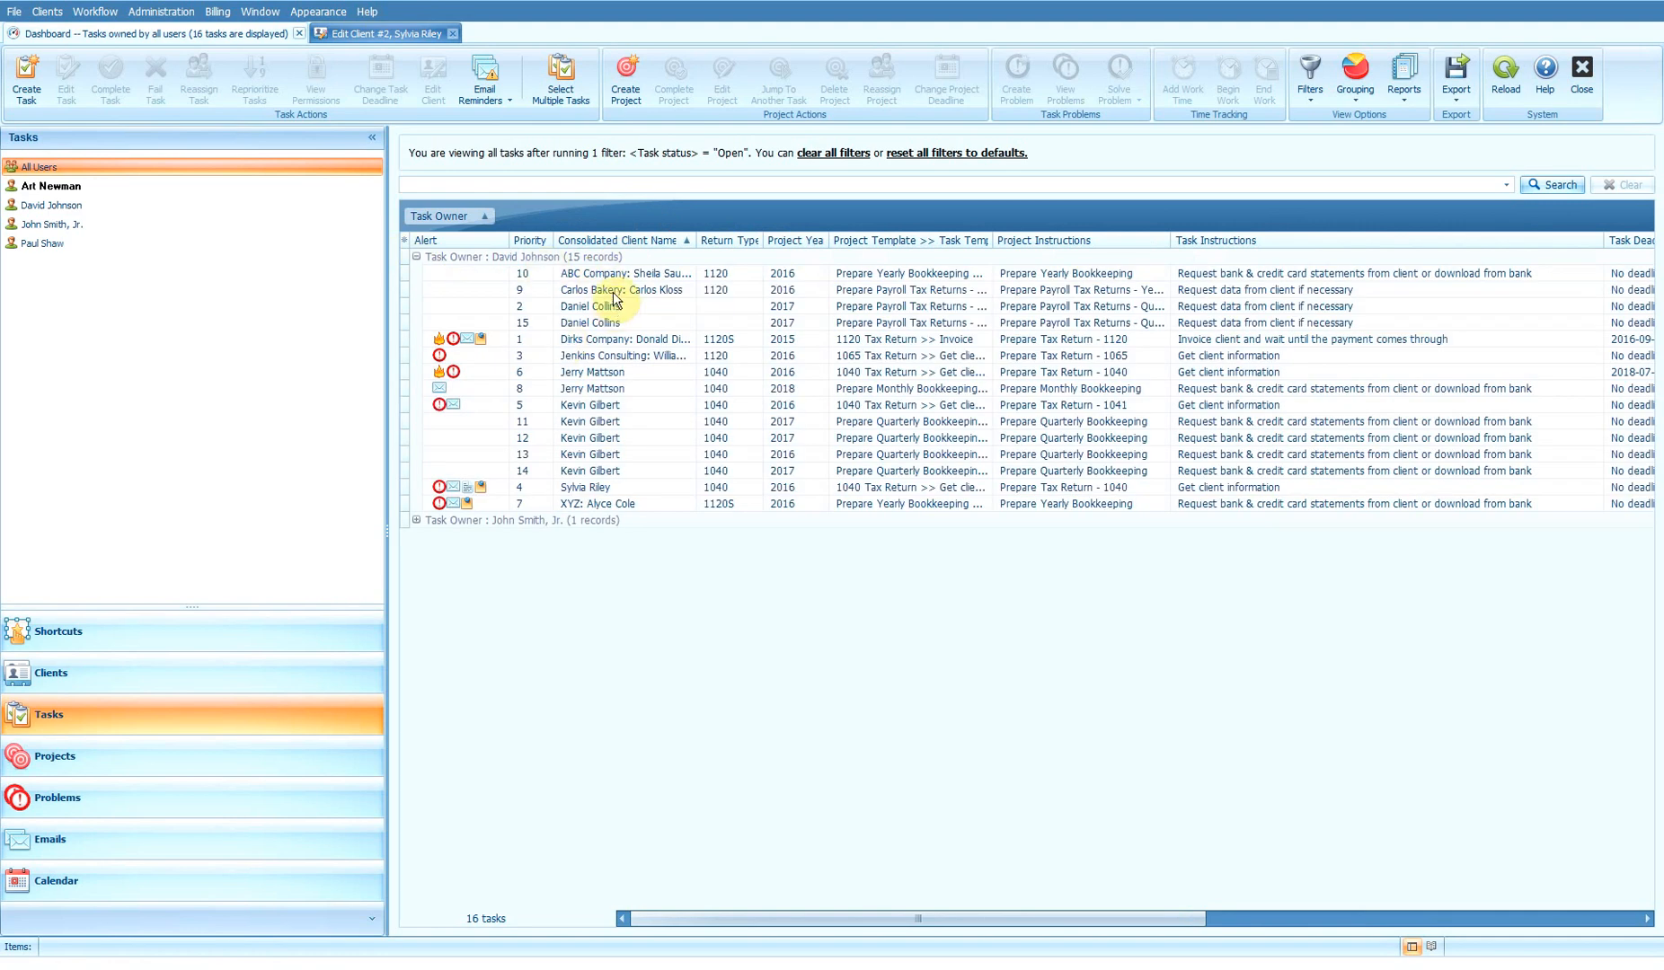
{"action": "left_click", "coordinate": [416, 520]}
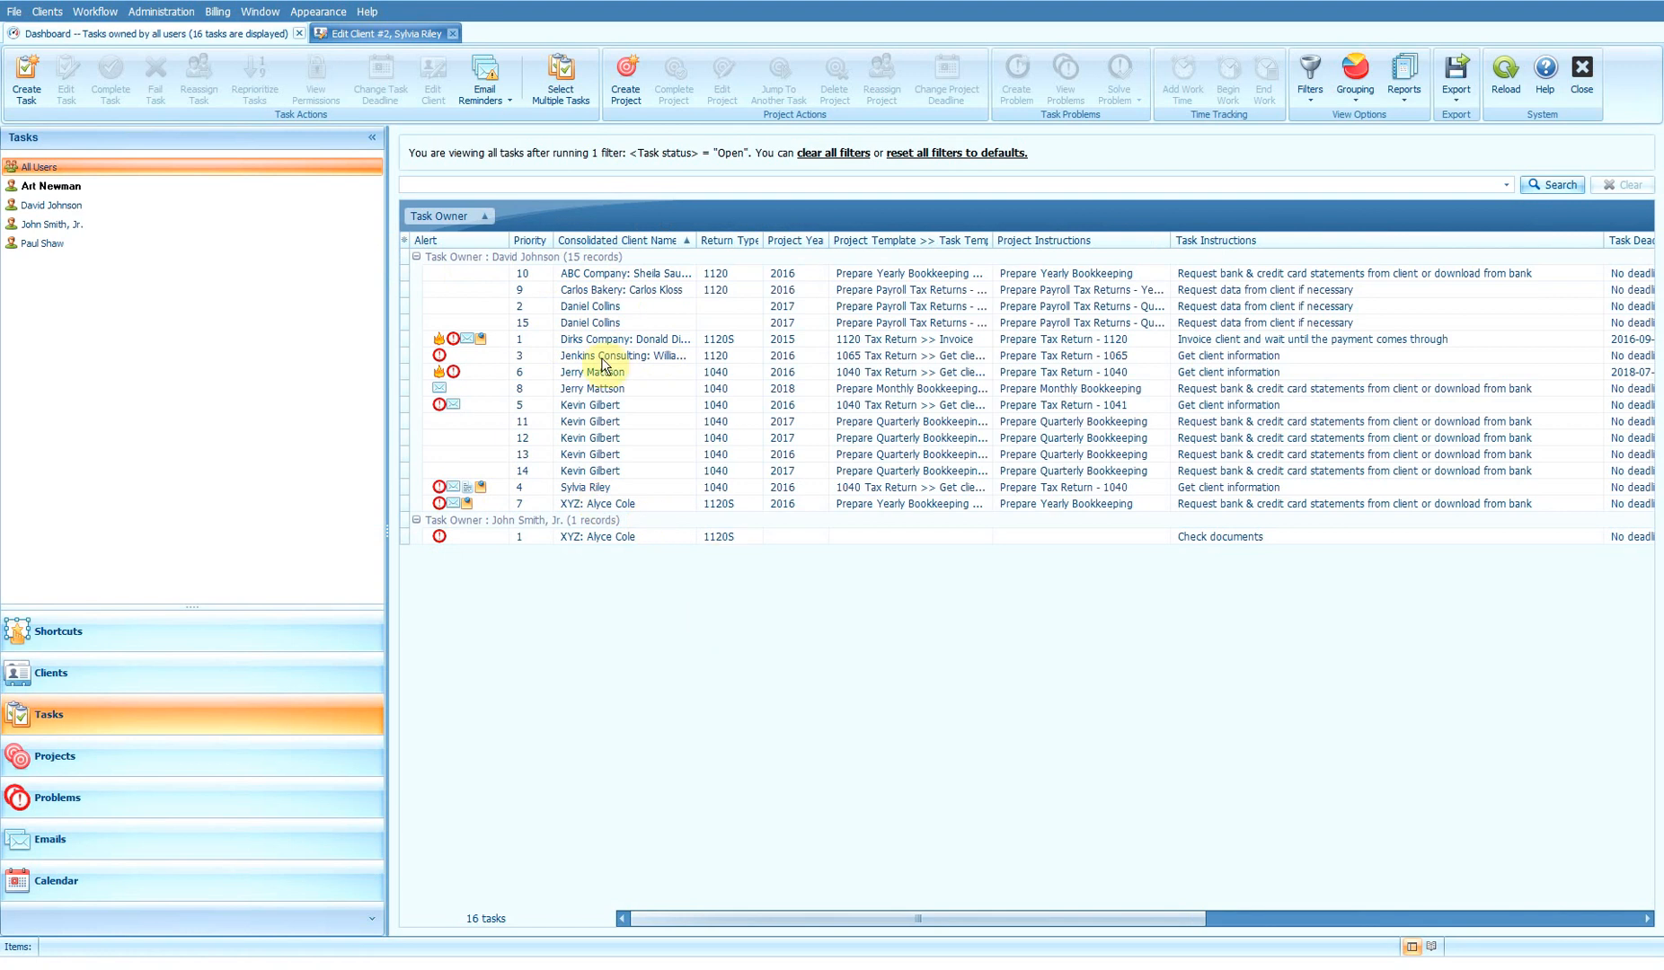
Step: Select the first four tasks in the first owner's group with multiple selection and reassign them to the third user listed
{"action": "left_click", "coordinate": [560, 81]}
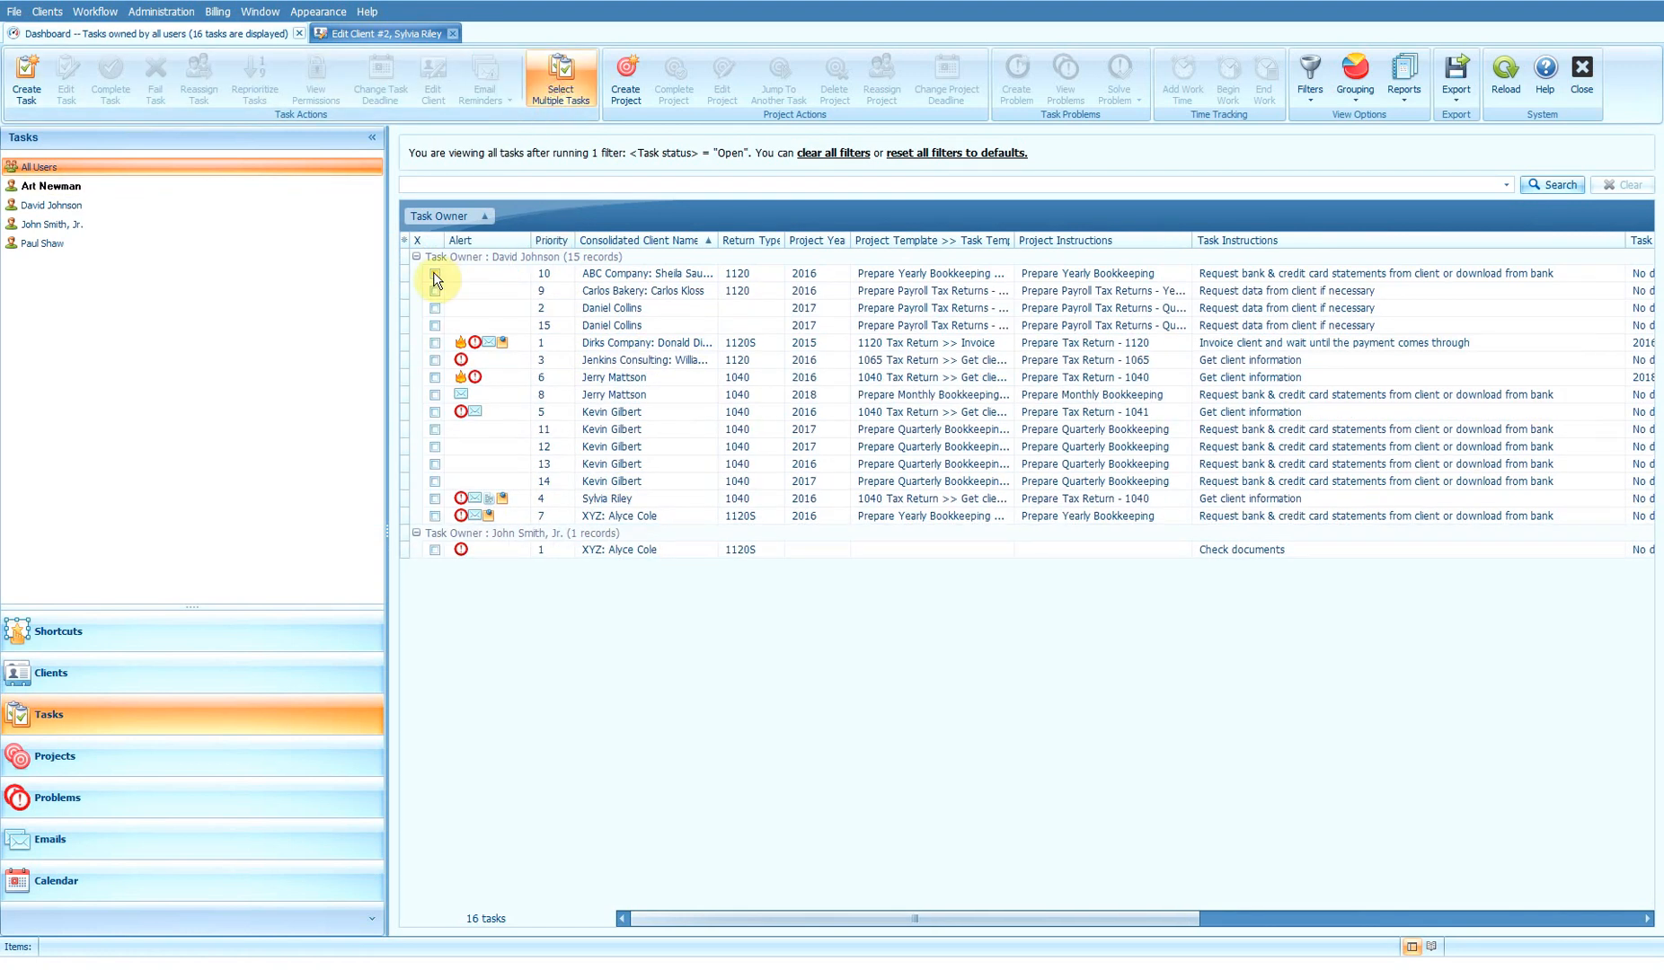
{"action": "left_click", "coordinate": [435, 273]}
{"action": "left_click", "coordinate": [435, 290]}
{"action": "left_click", "coordinate": [435, 308]}
{"action": "left_click", "coordinate": [434, 325]}
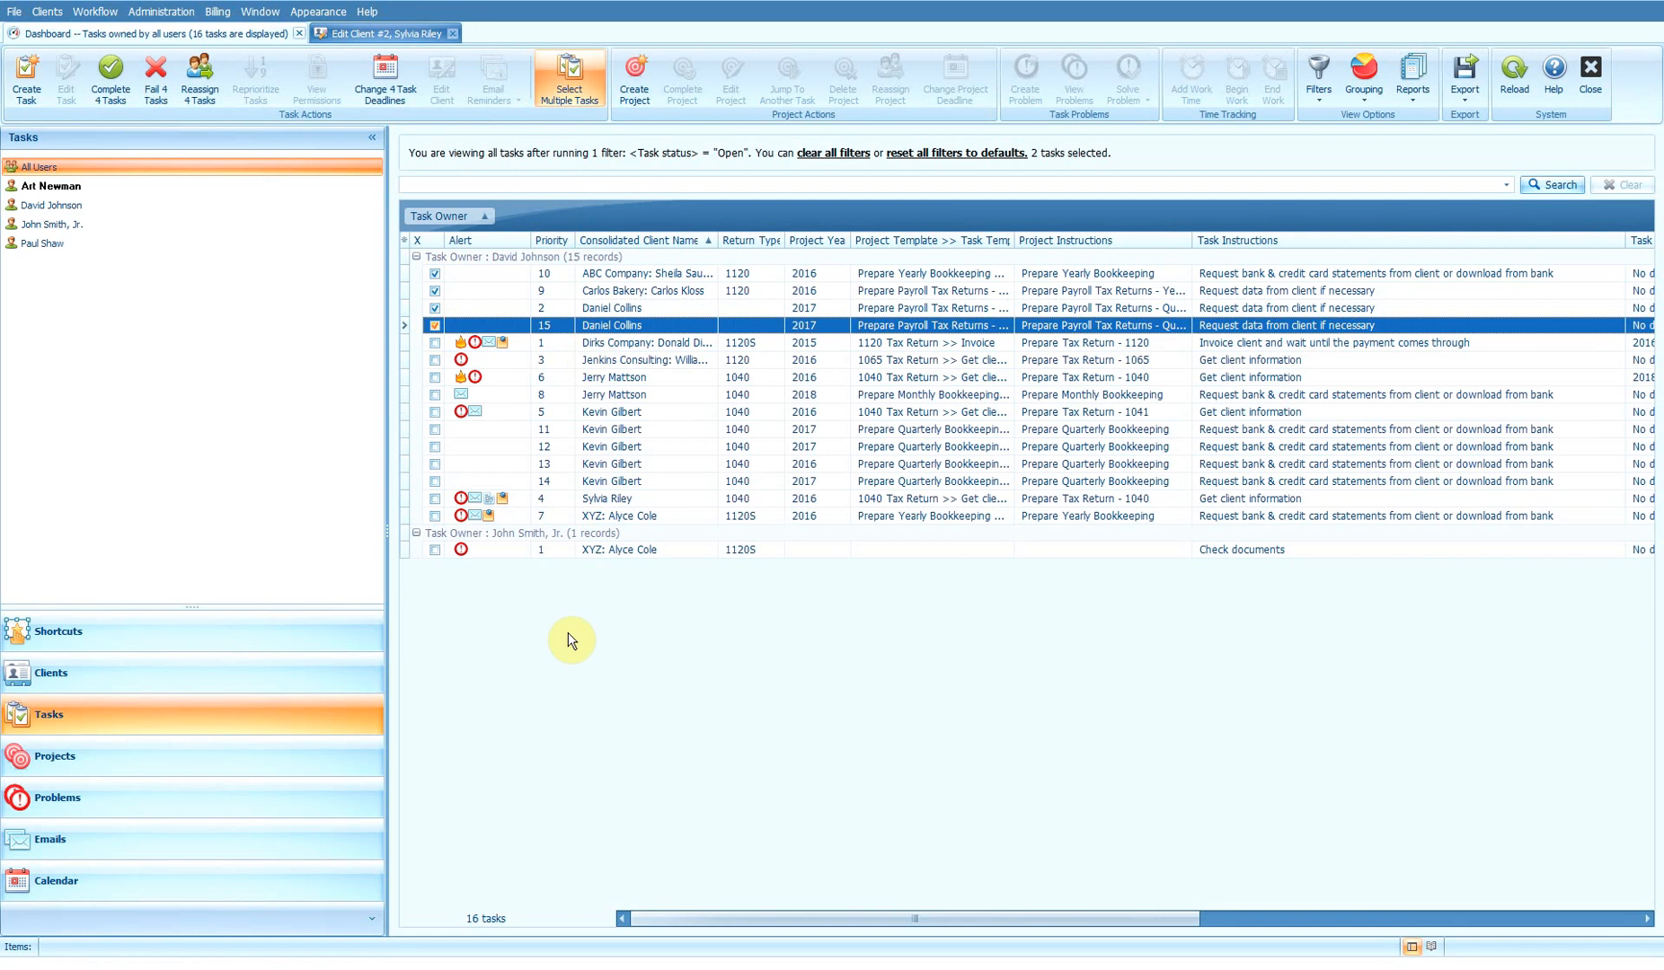
{"action": "left_click", "coordinate": [200, 80]}
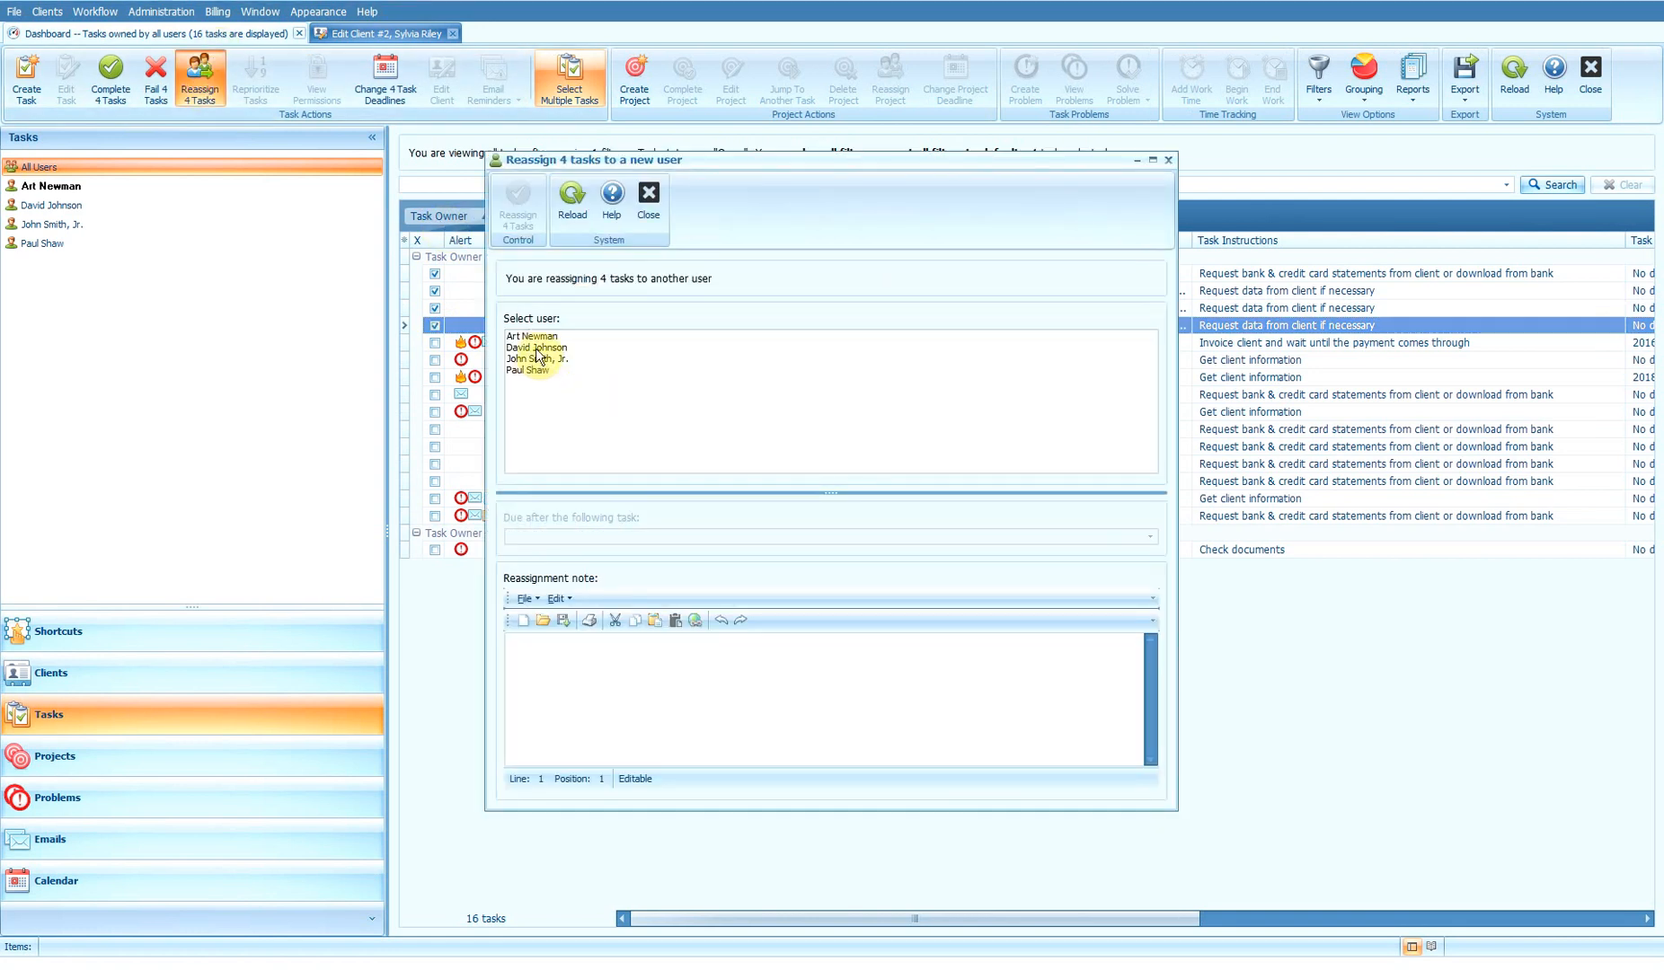
{"action": "left_click", "coordinate": [539, 359]}
{"action": "left_click", "coordinate": [539, 222]}
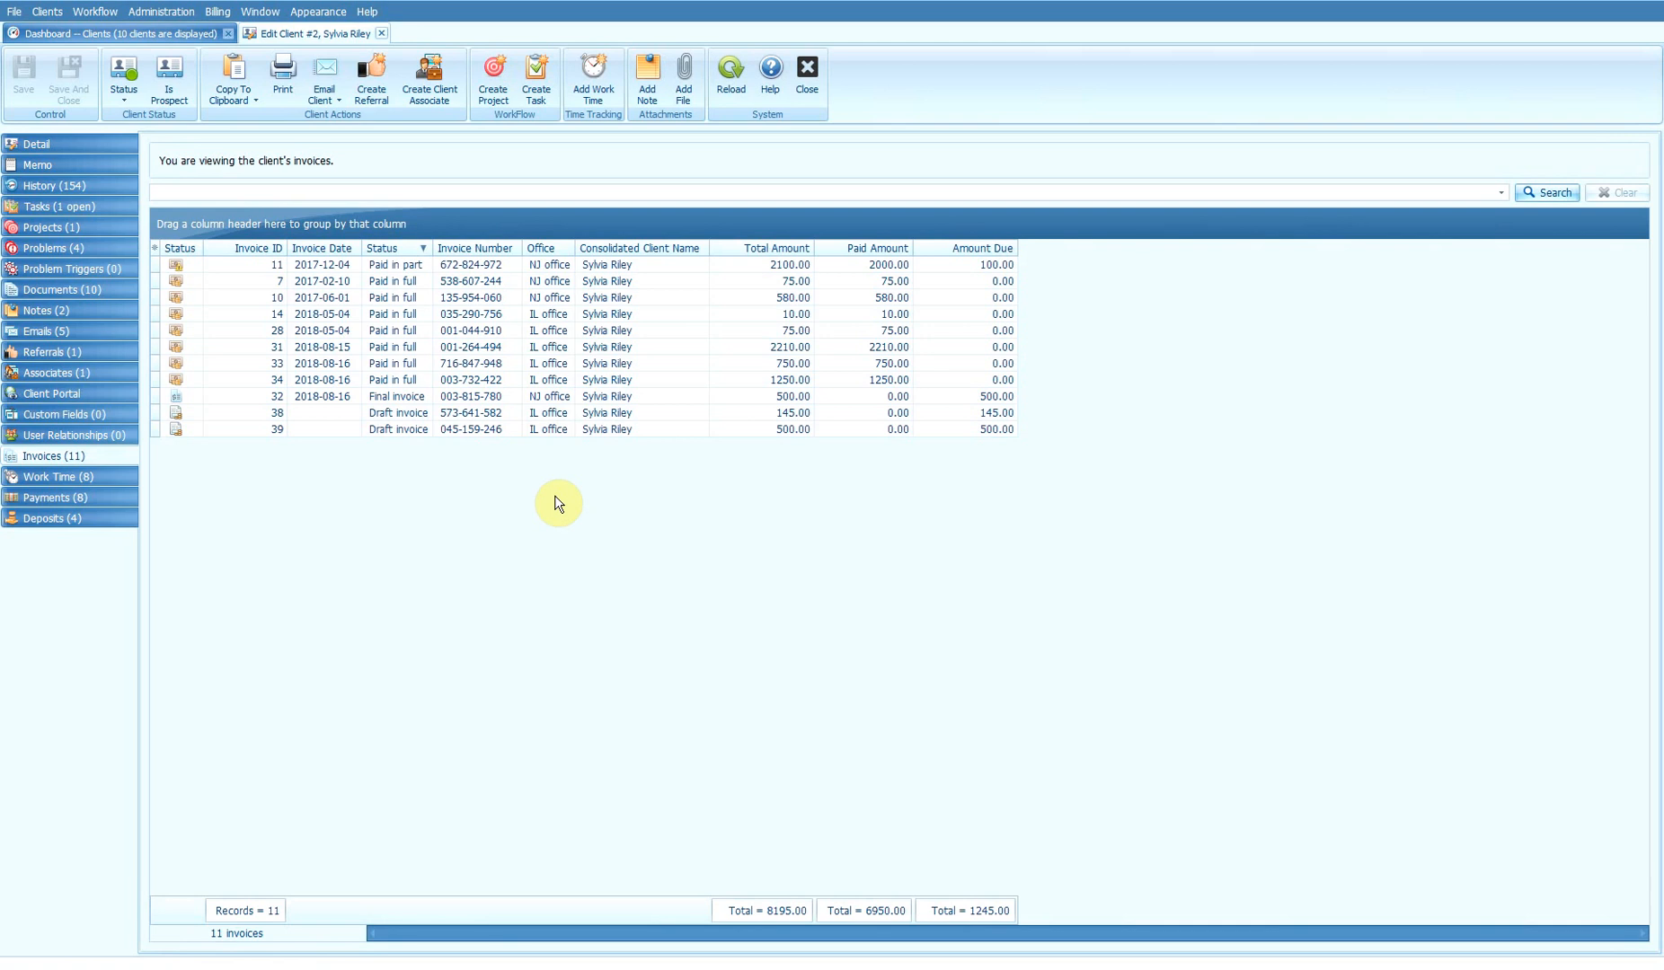
Step: Create a new invoice for the client with the standard edit form and add a Tax Preparation Services item
{"action": "right_click", "coordinate": [556, 498]}
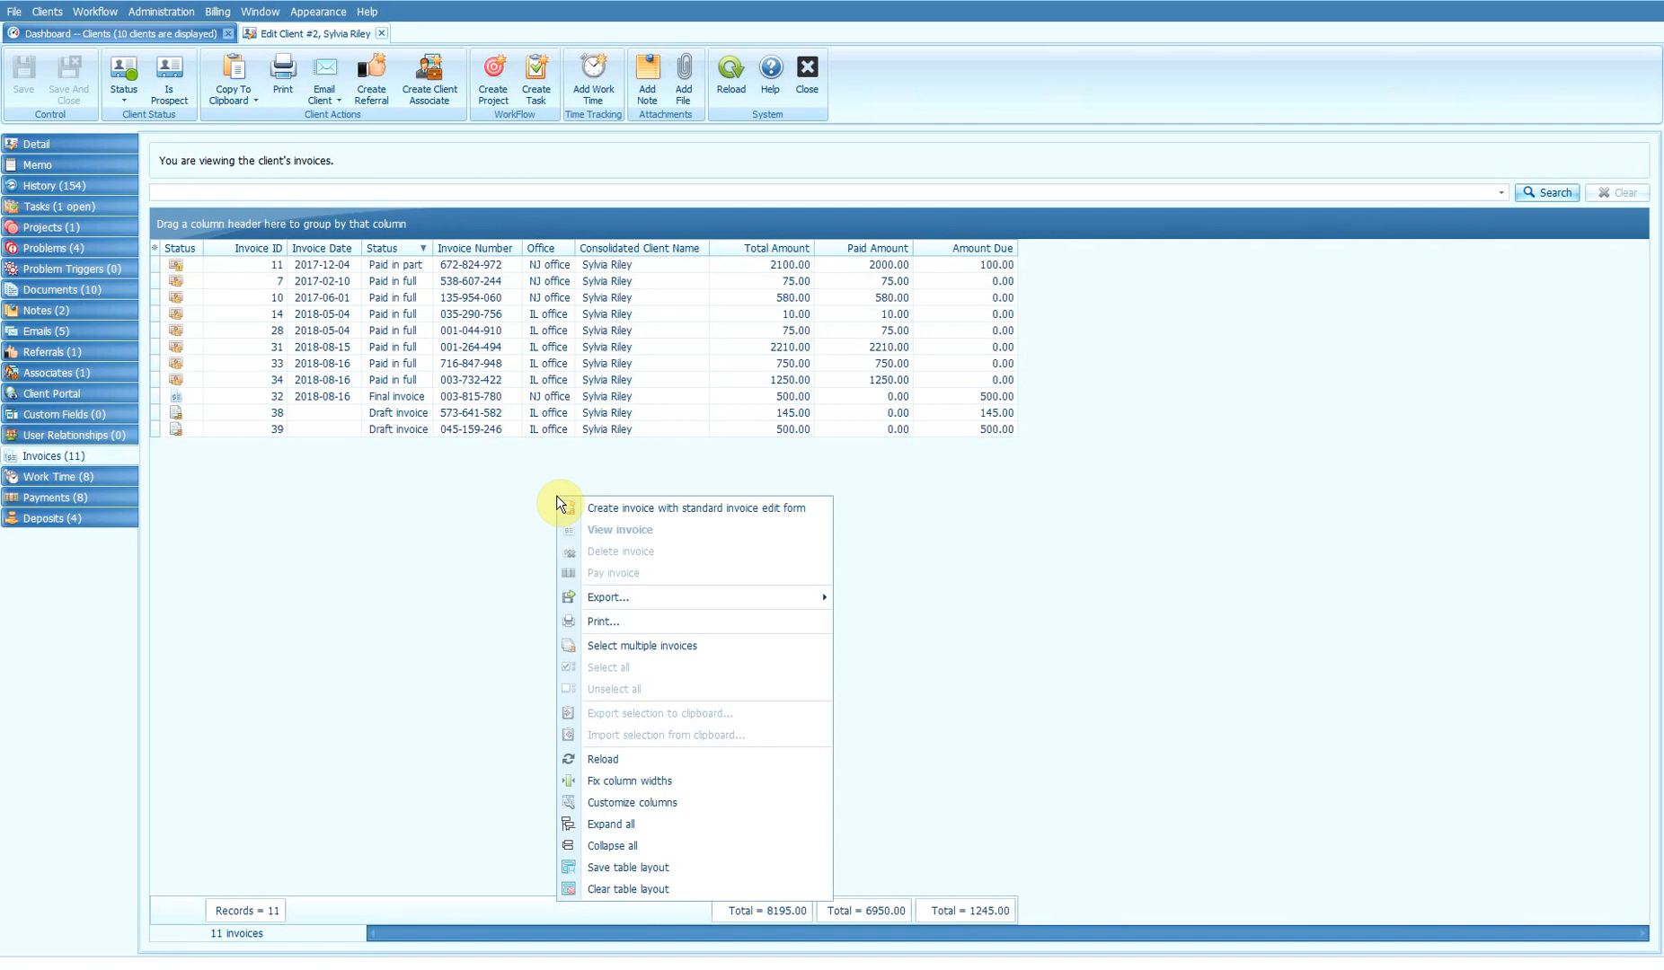
{"action": "left_click", "coordinate": [610, 508]}
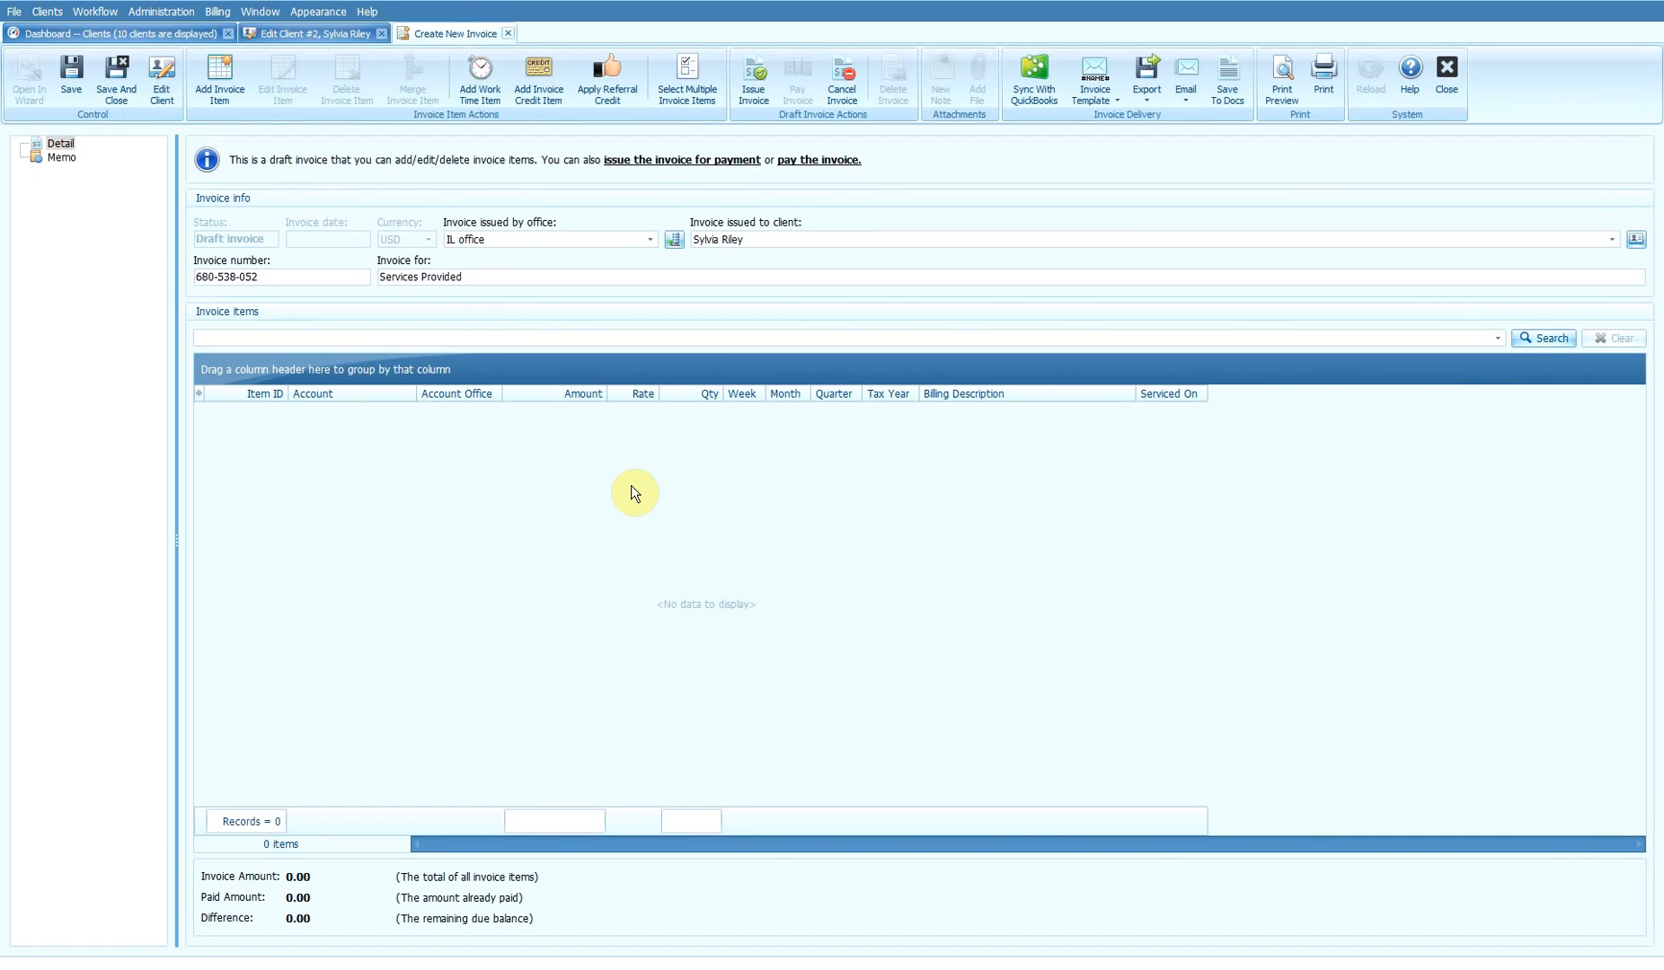
{"action": "left_click", "coordinate": [220, 79]}
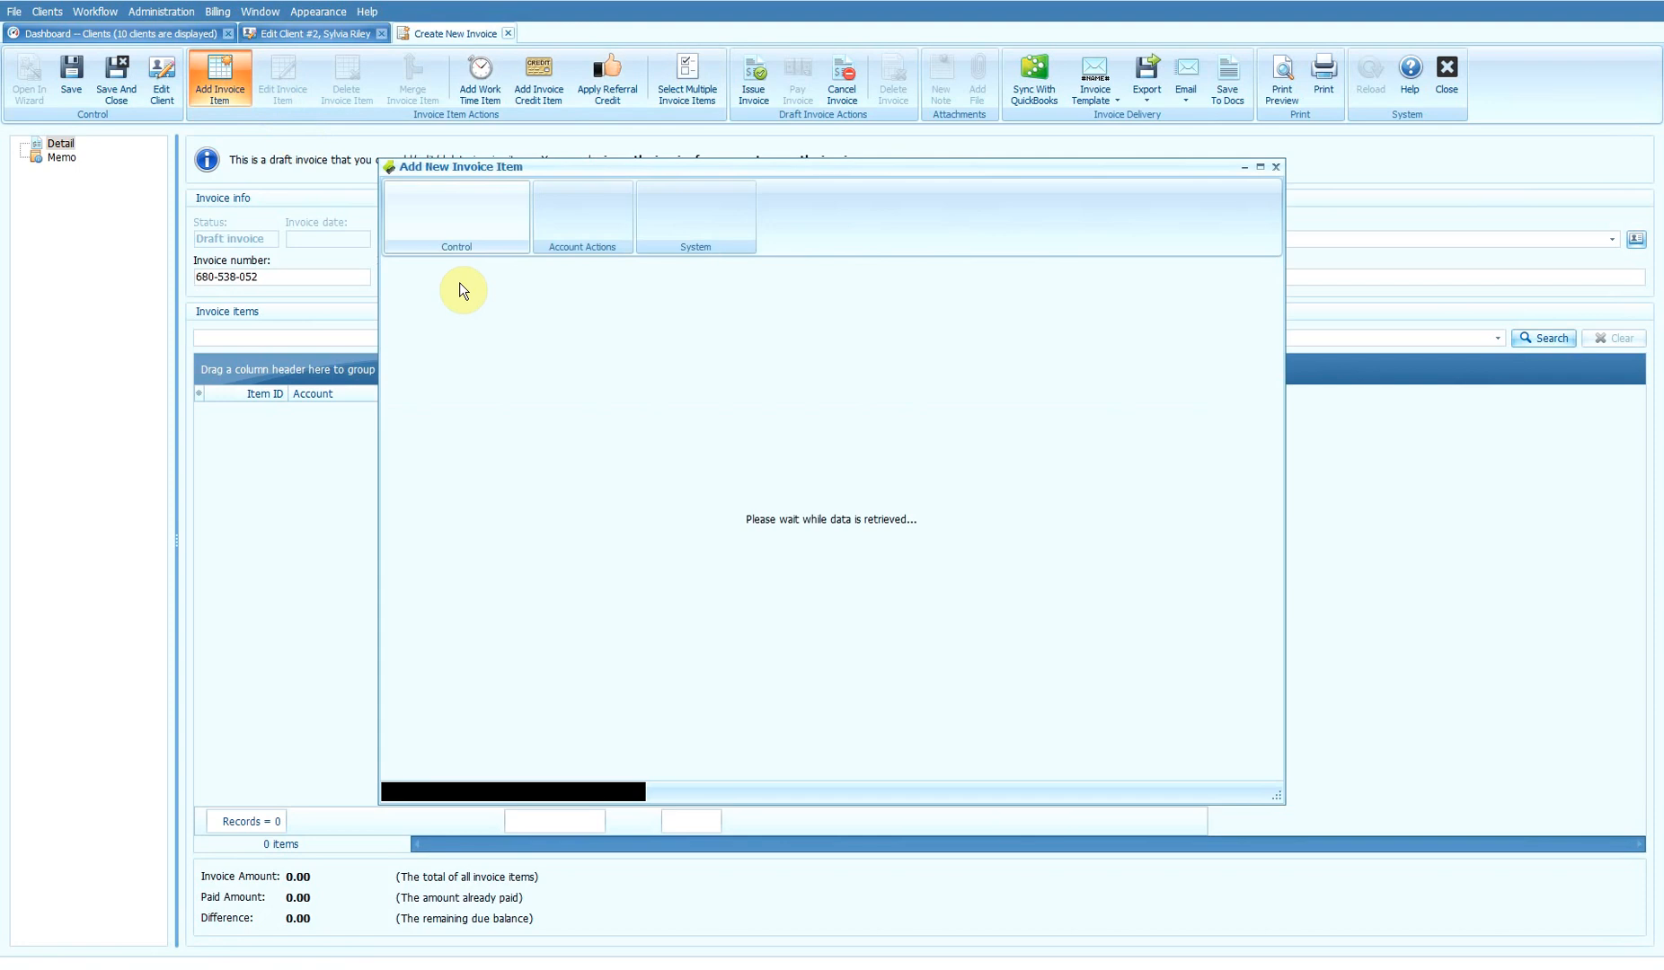
{"action": "left_click", "coordinate": [688, 357]}
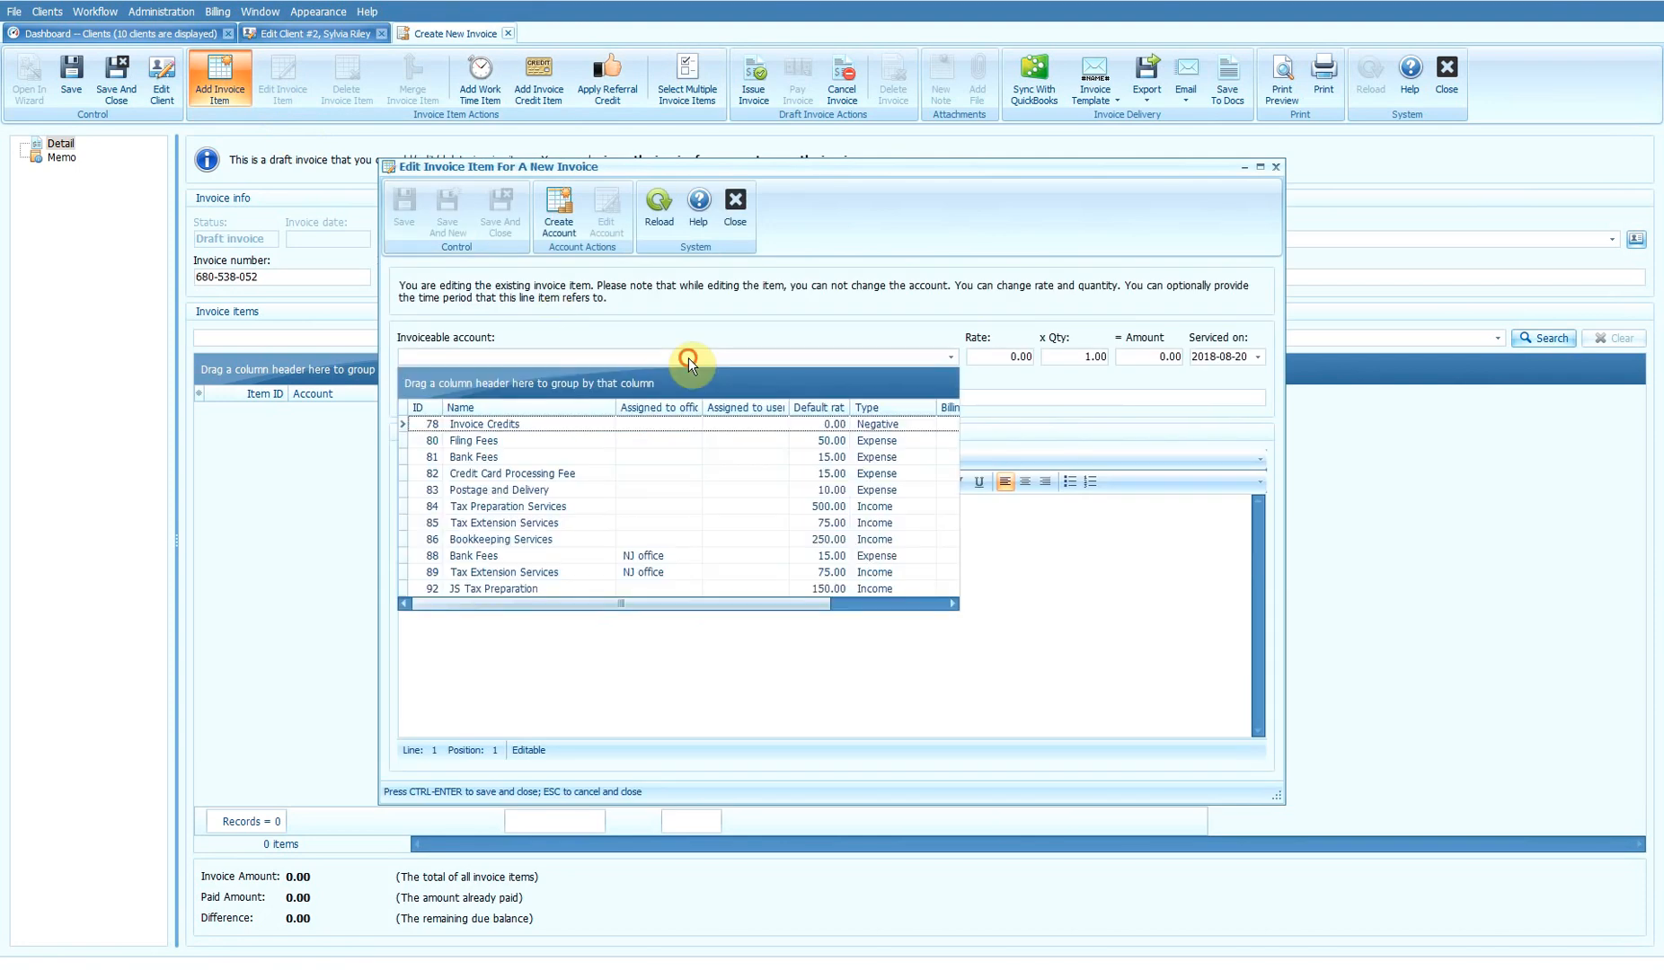
{"action": "left_click", "coordinate": [543, 505]}
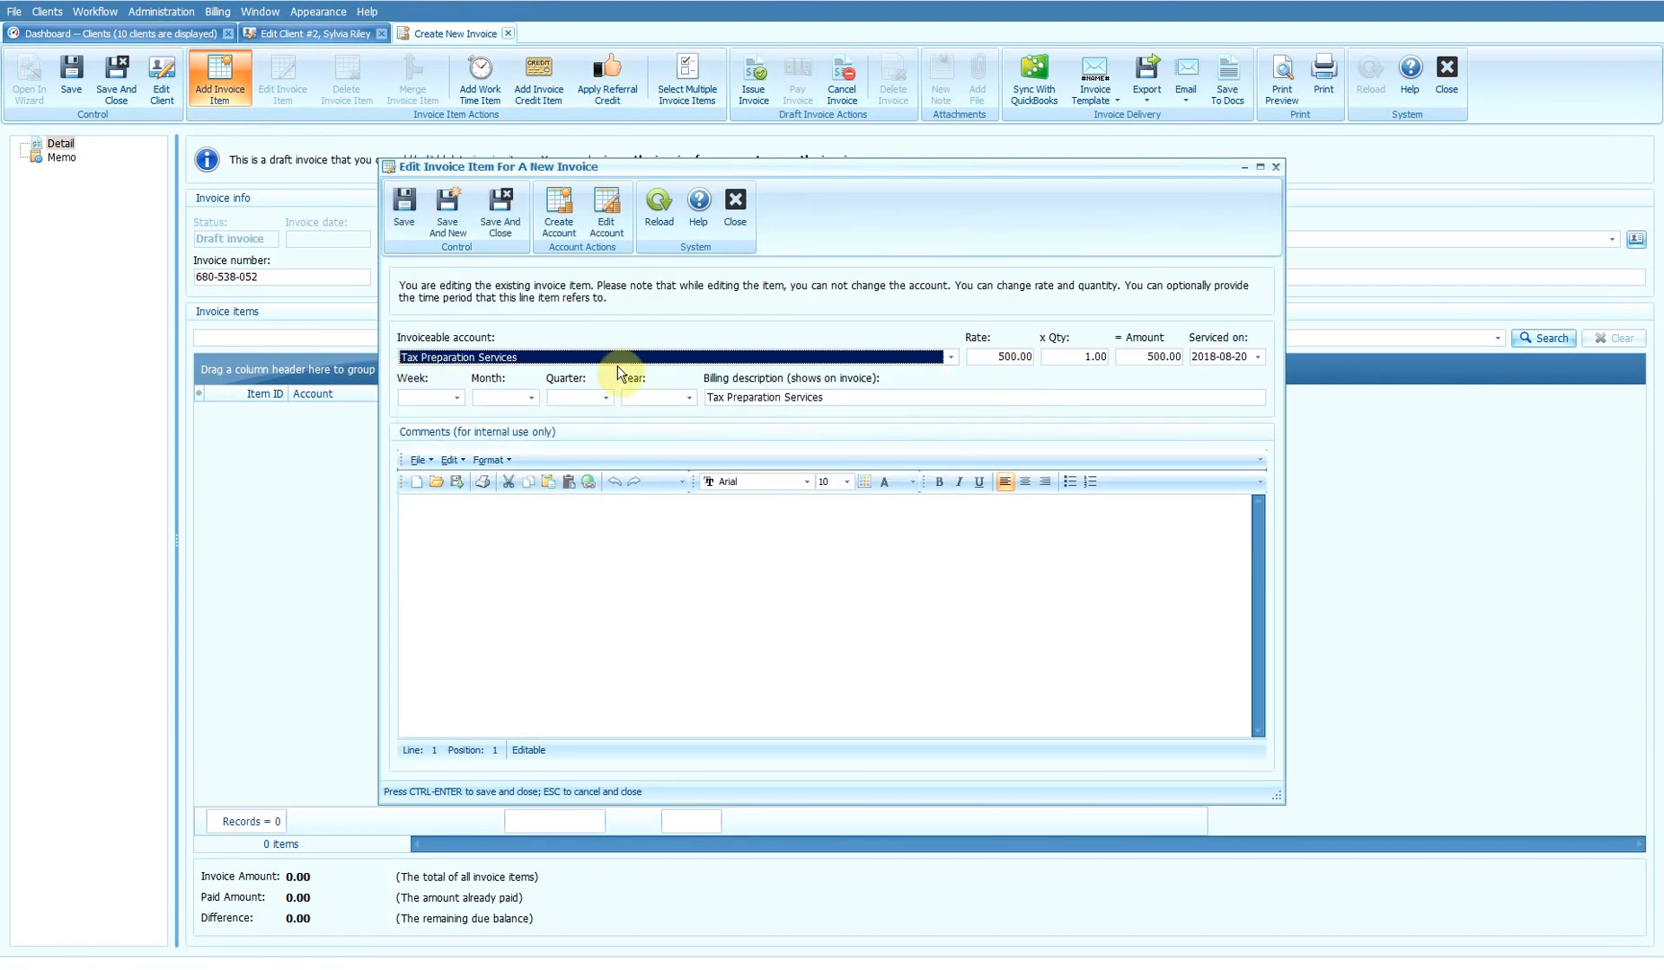
{"action": "left_click", "coordinate": [507, 228]}
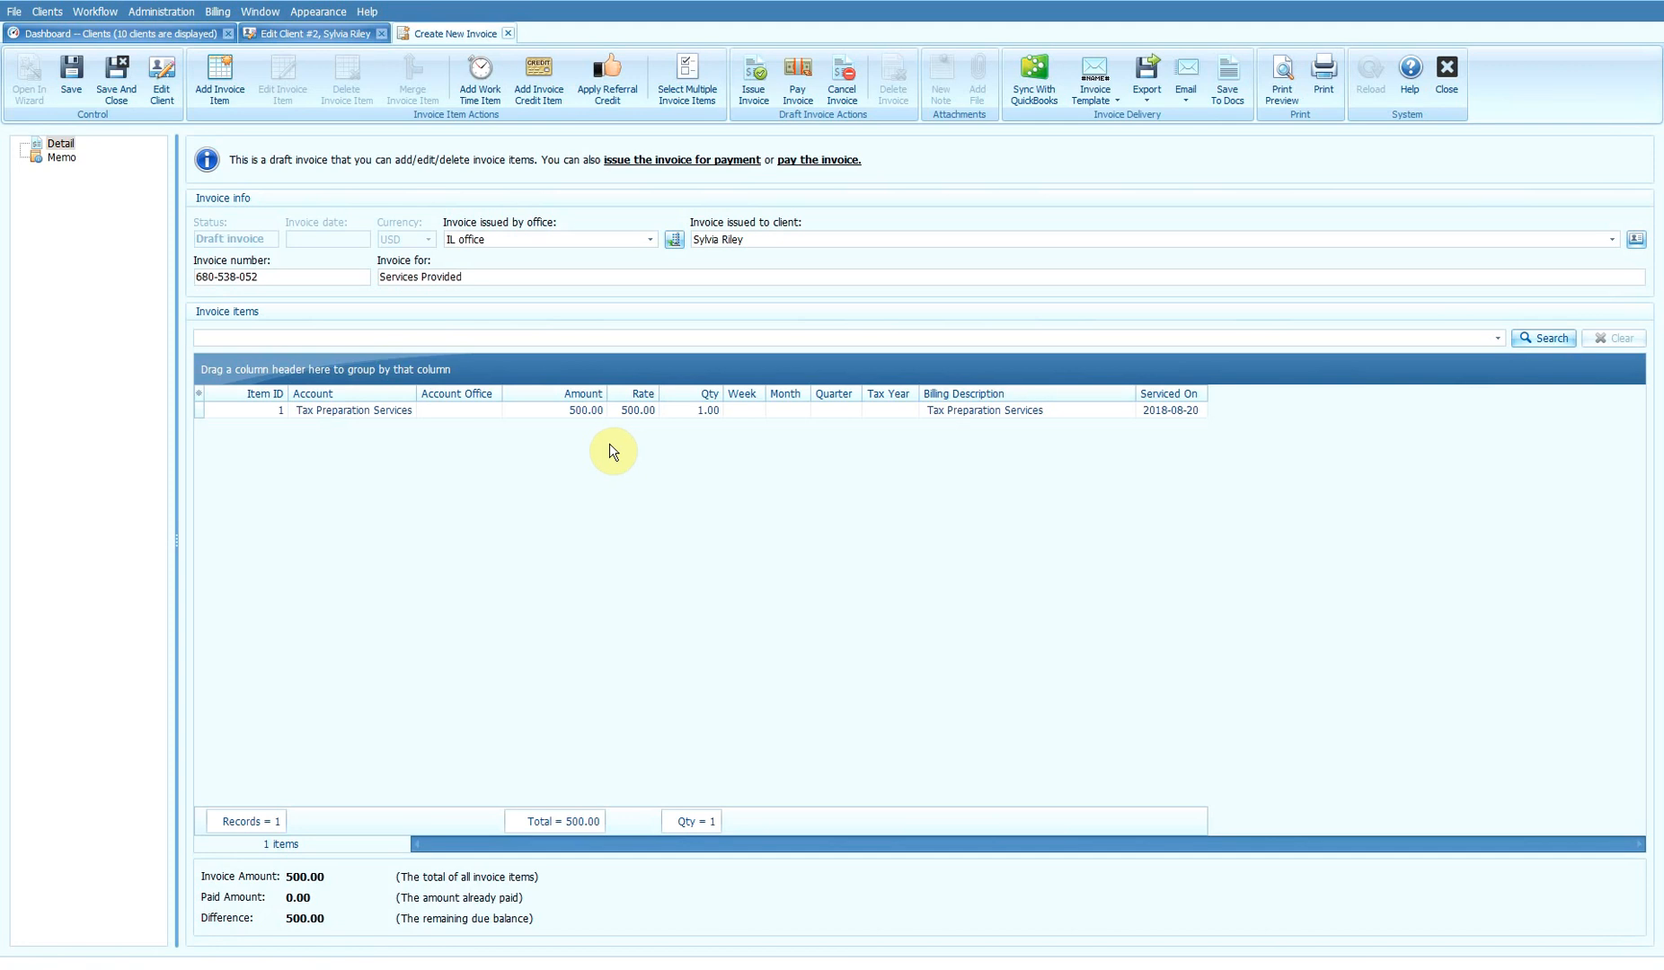
Step: Save the draft invoice, check its print preview and close the preview
{"action": "left_click", "coordinate": [115, 71]}
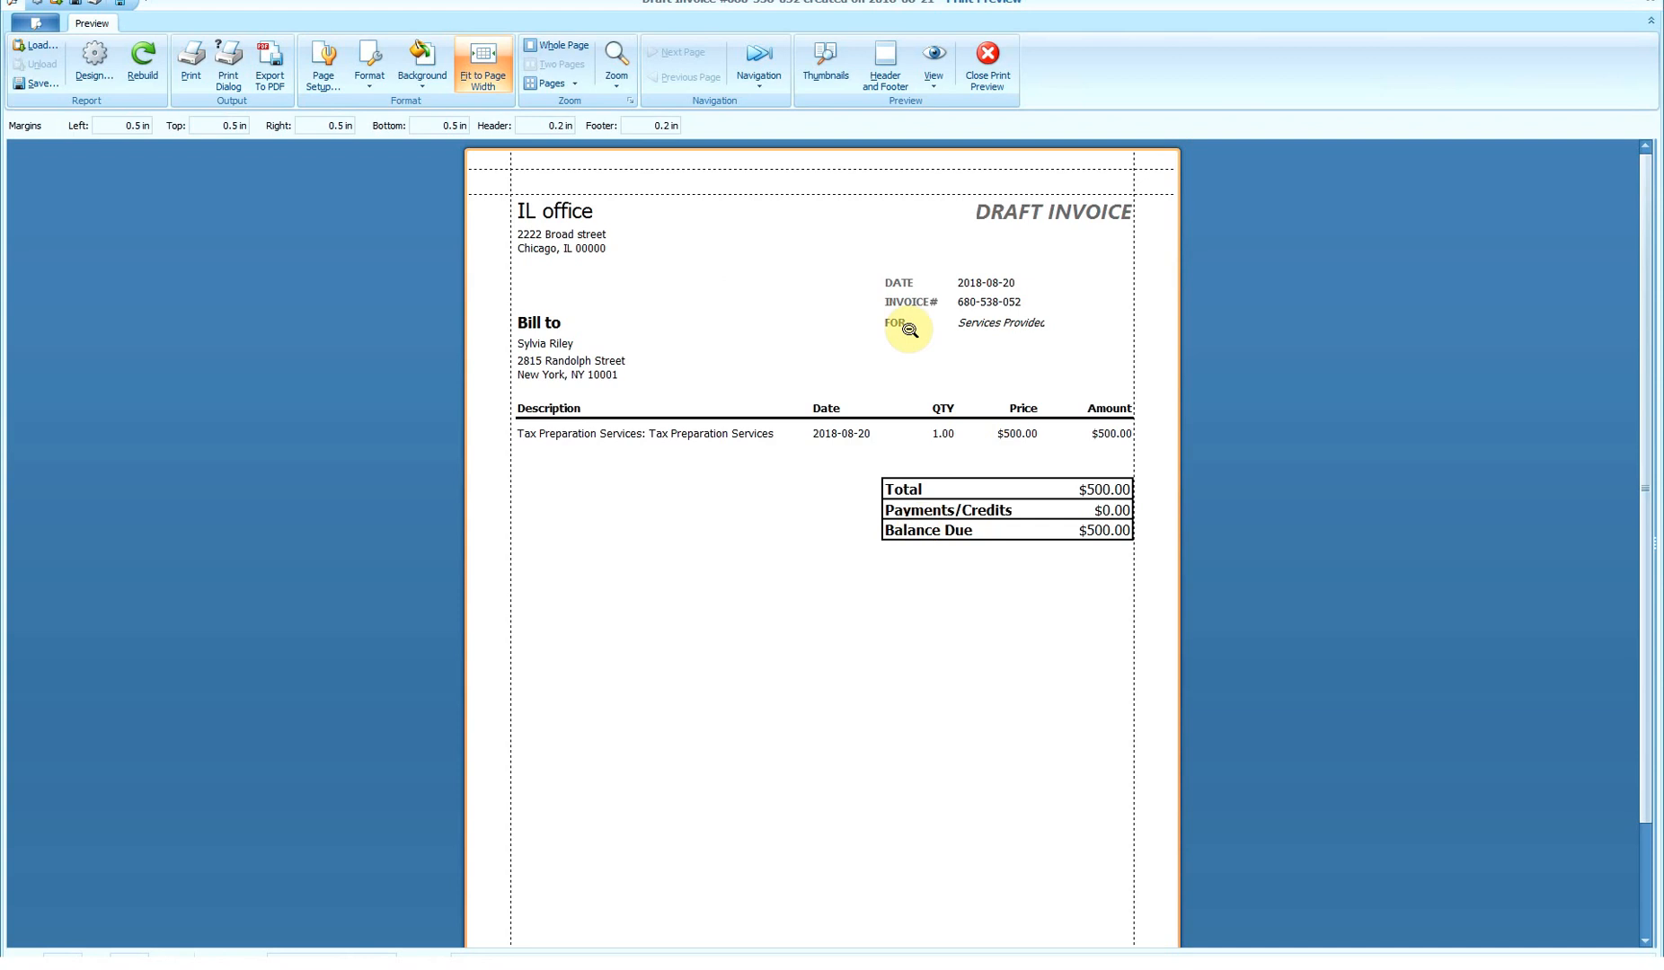
{"action": "left_click", "coordinate": [988, 61]}
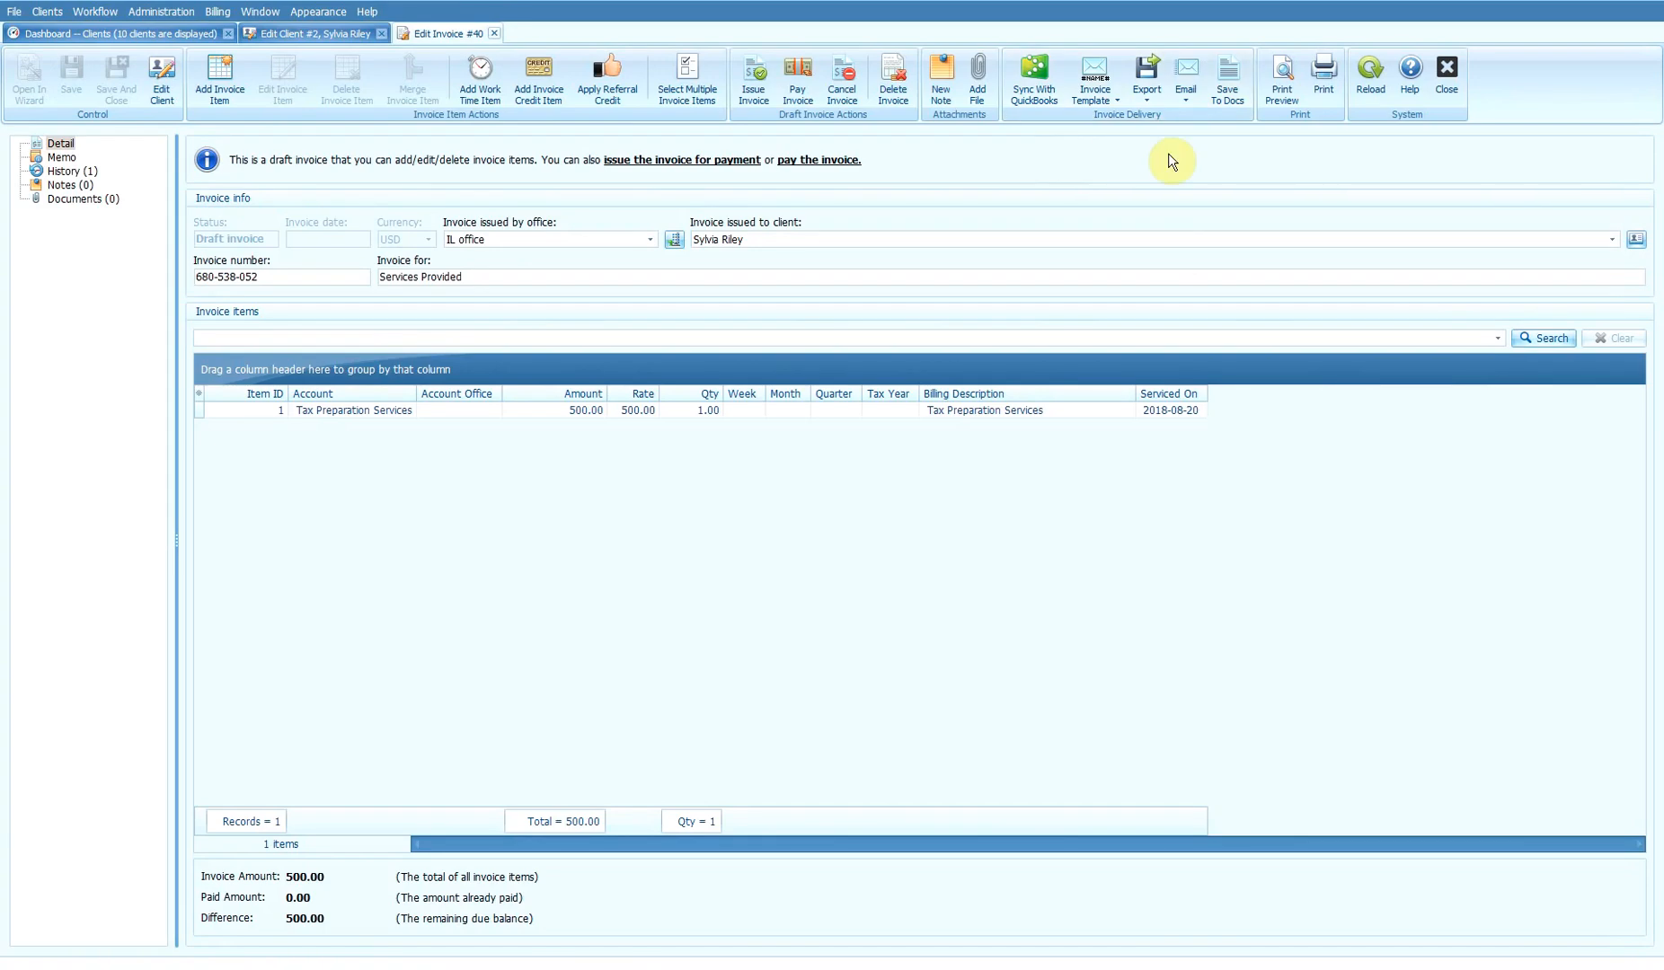
Step: Apply the New Template (NJ office) invoice template to the draft invoice, check its print preview and close the preview
{"action": "left_click", "coordinate": [1117, 101]}
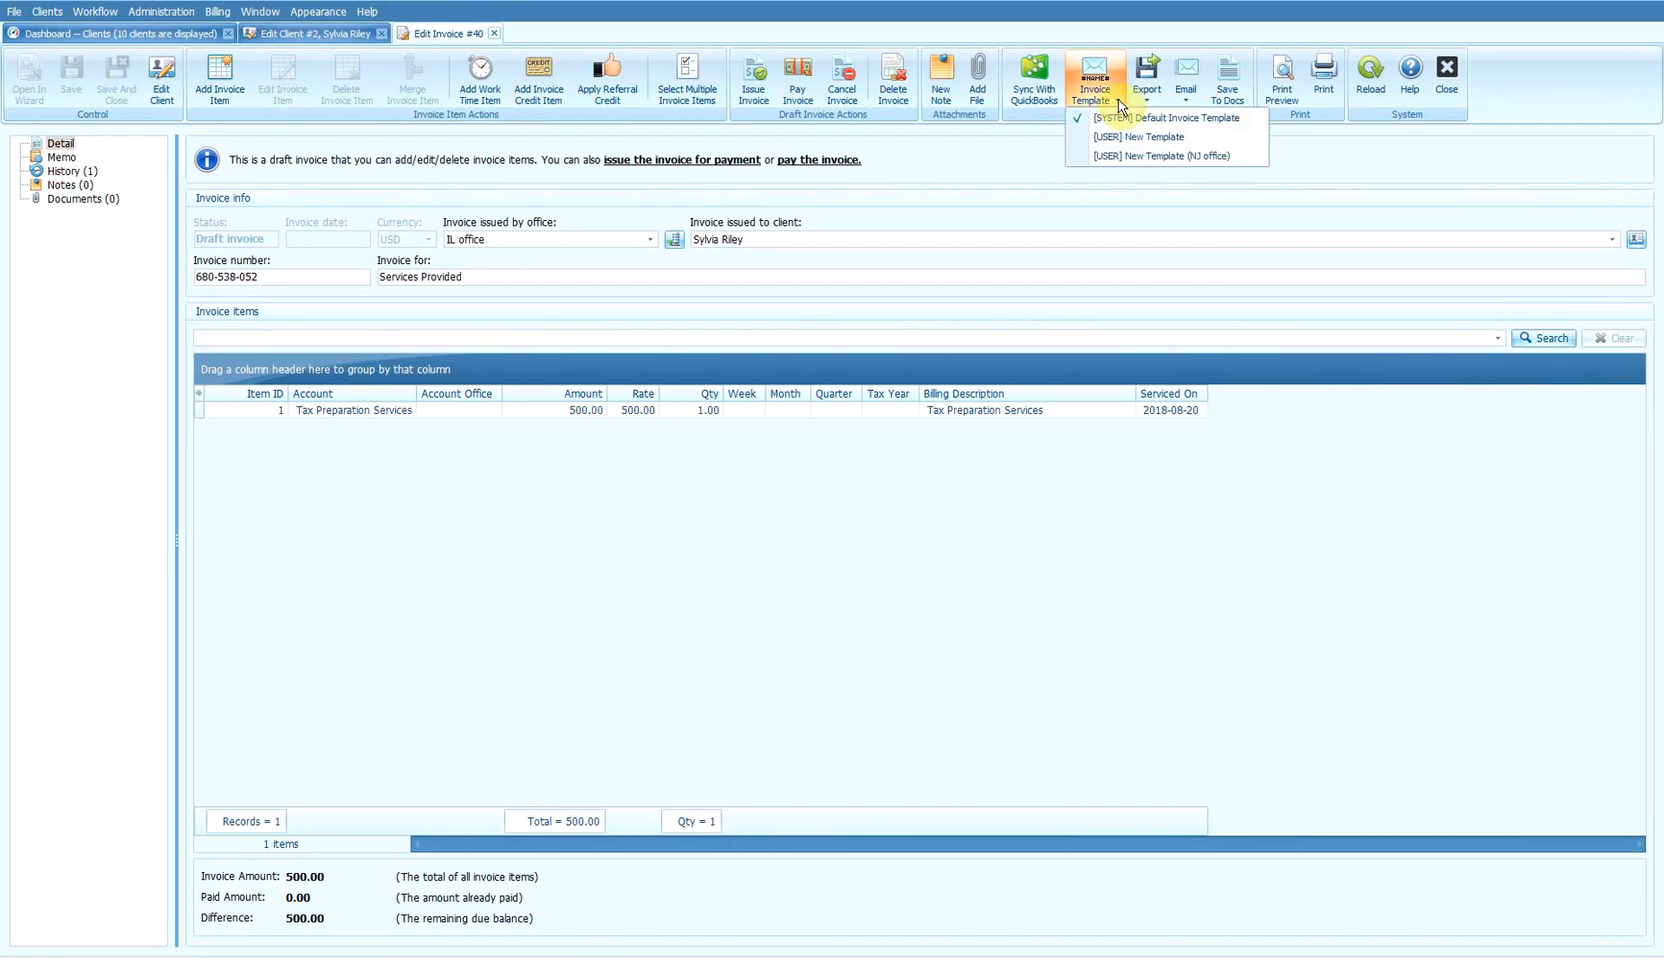
{"action": "left_click", "coordinate": [1139, 157]}
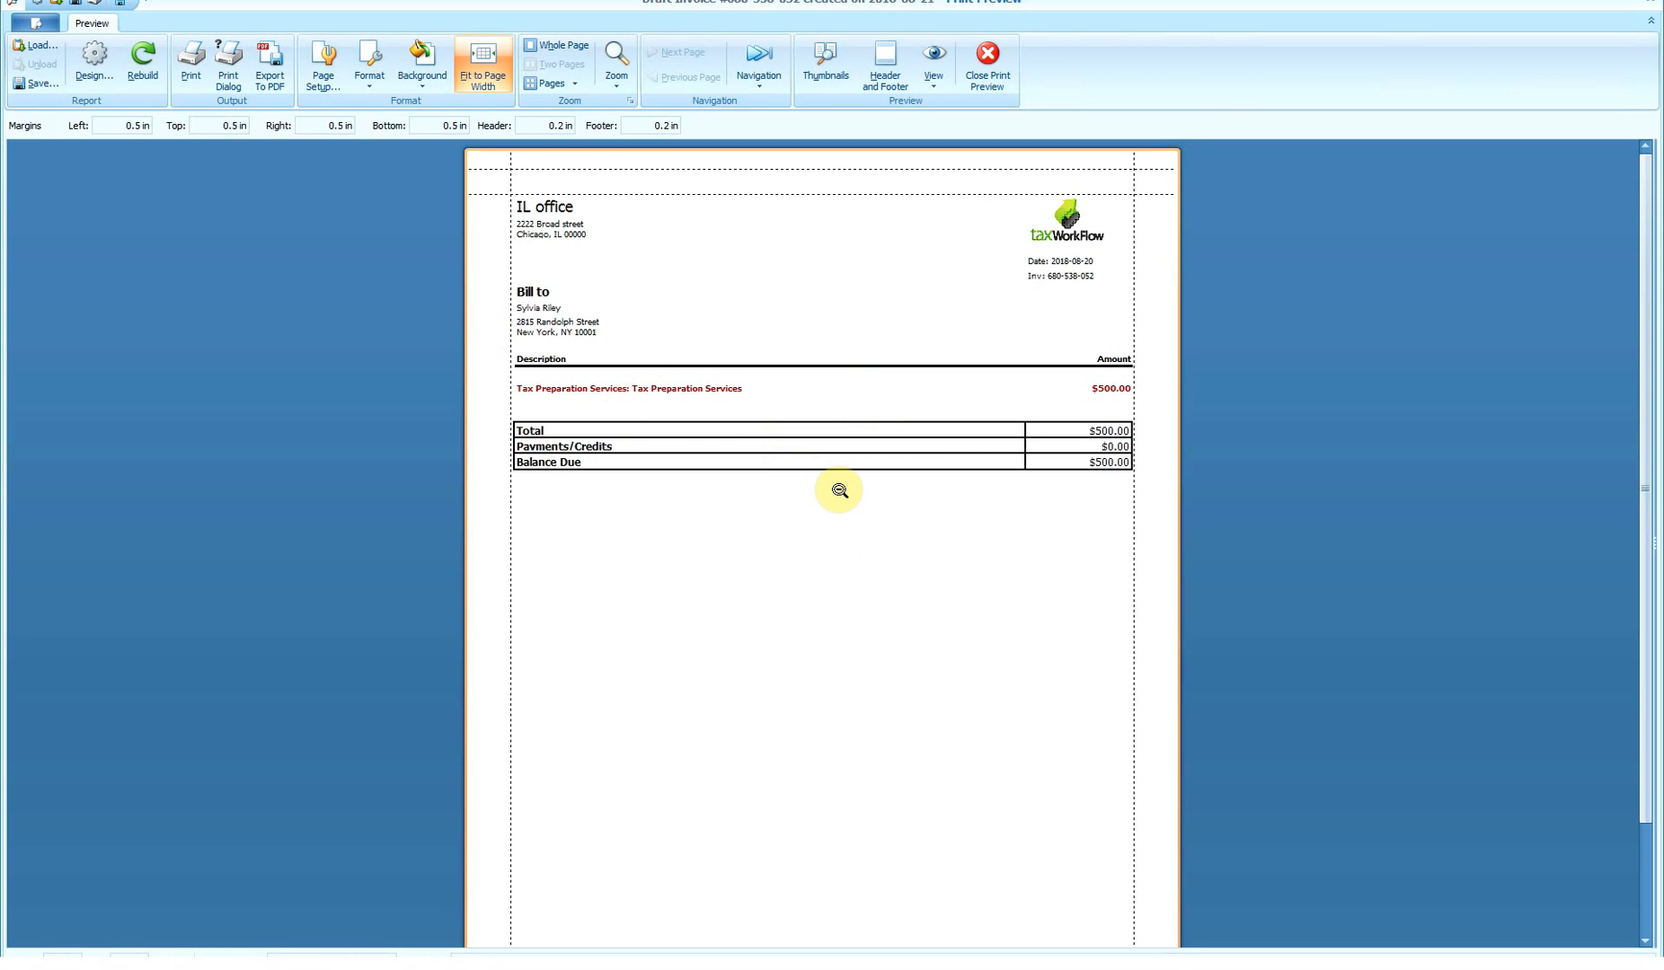
{"action": "left_click", "coordinate": [988, 63]}
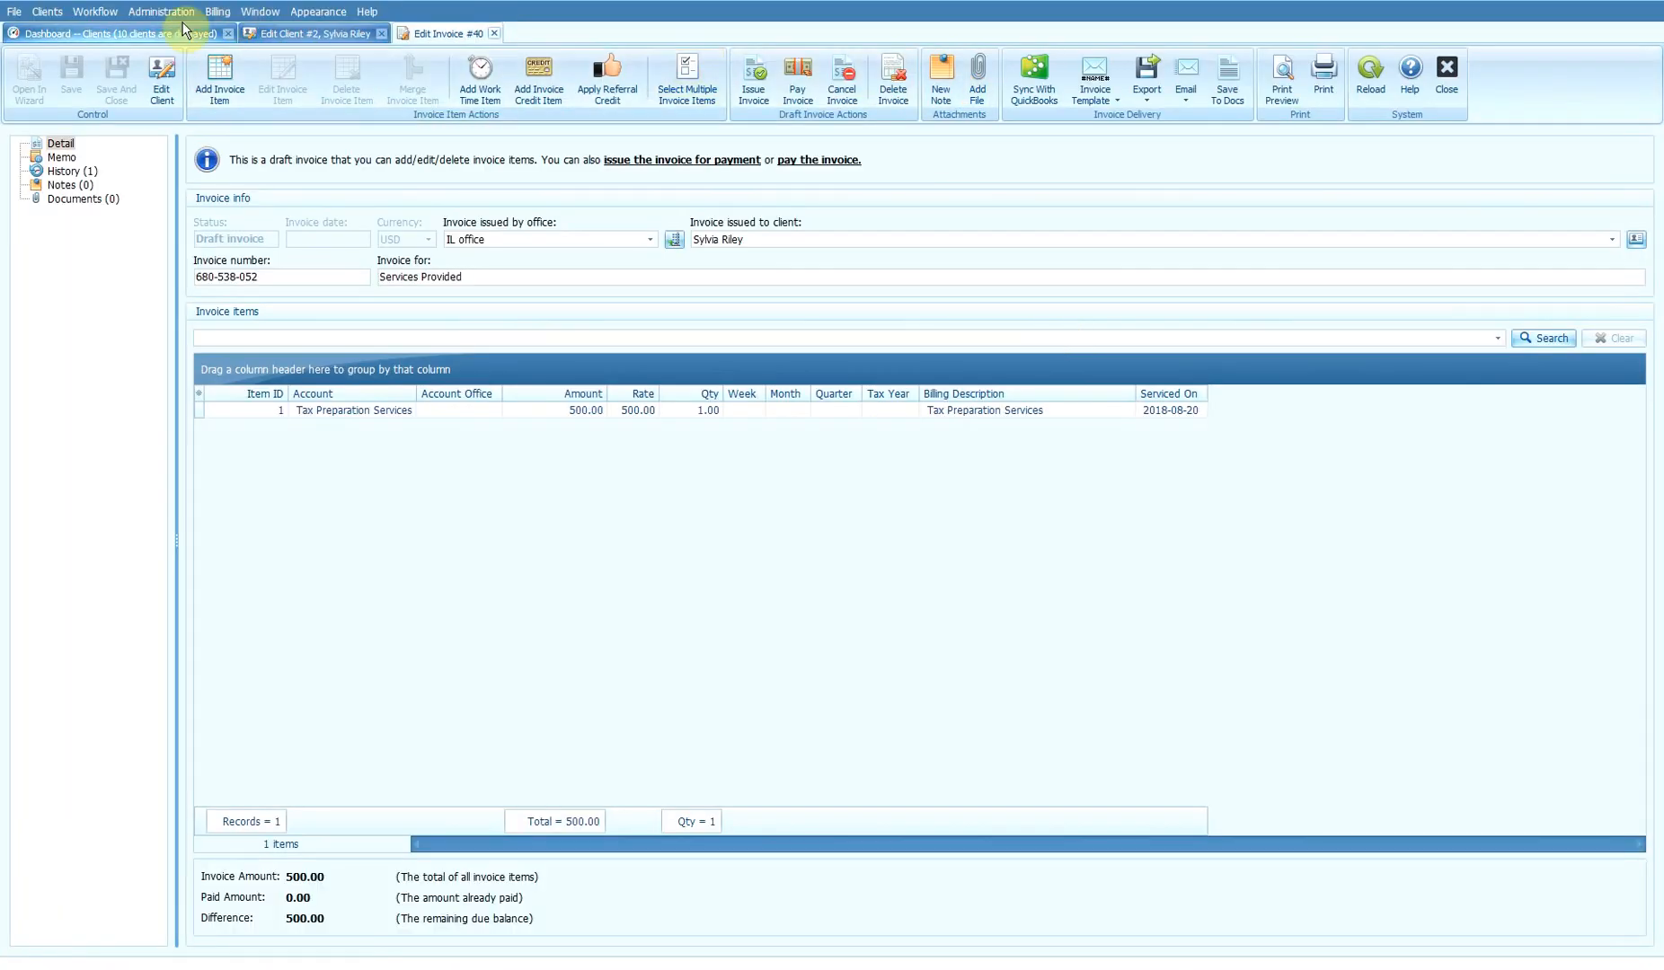
Step: Open the New Template (NJ office) invoice template in the office settings and examine its placeholders and editing options
{"action": "left_click", "coordinate": [164, 12]}
{"action": "left_click", "coordinate": [244, 141]}
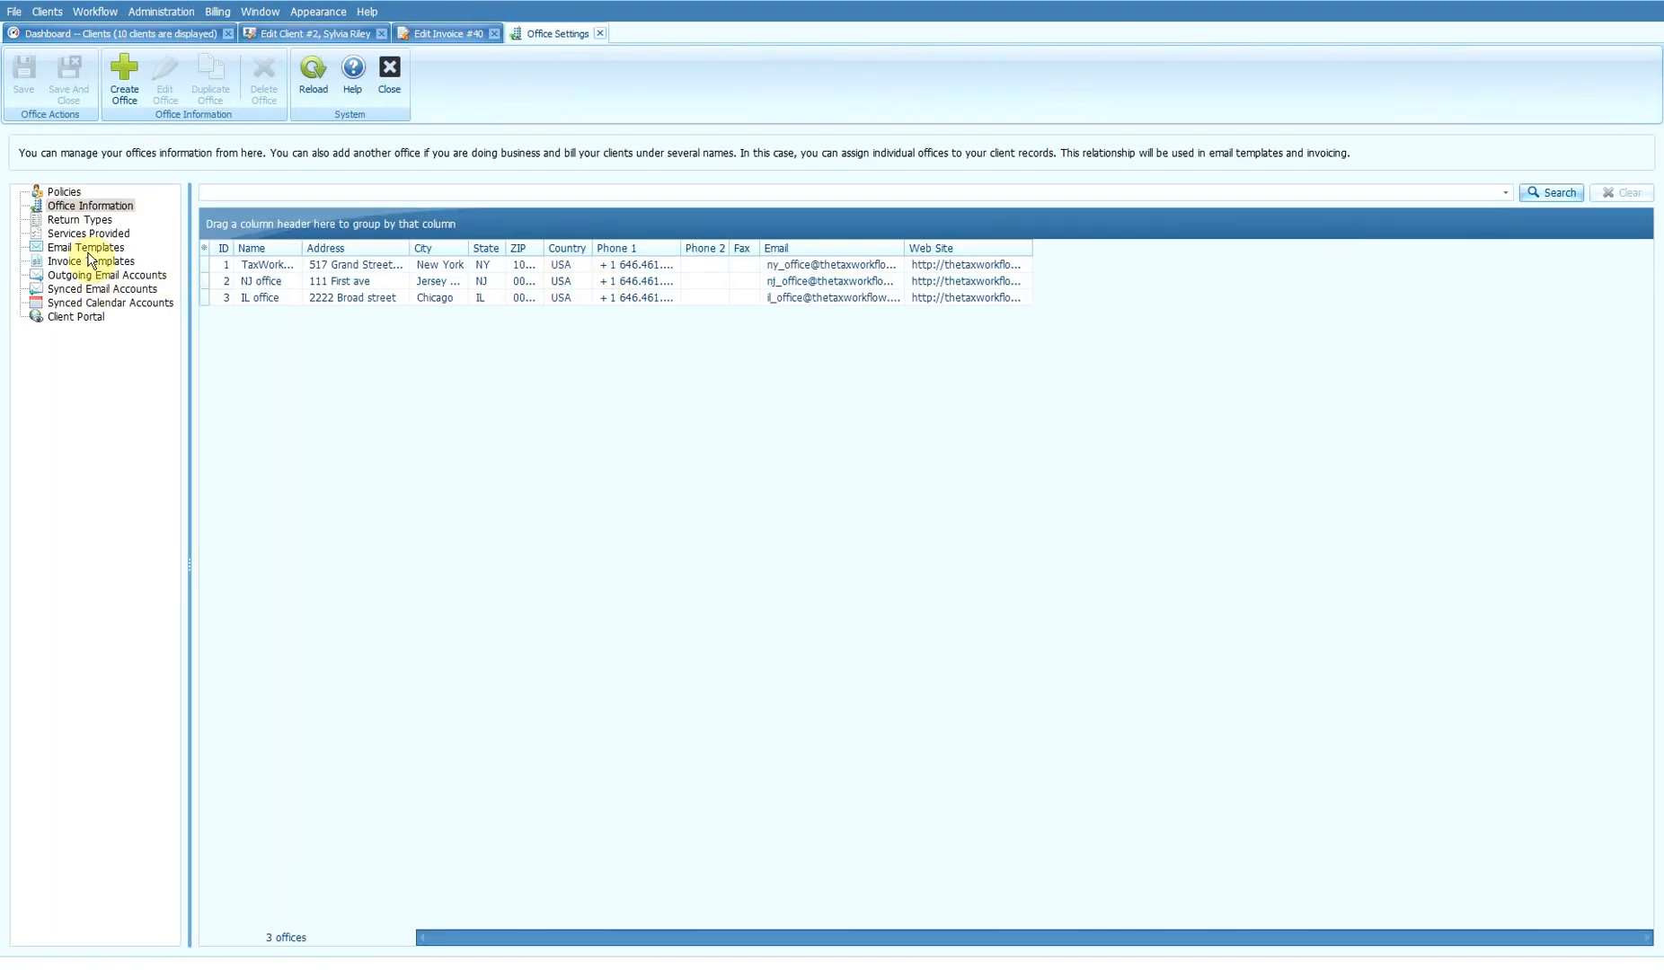
{"action": "left_click", "coordinate": [90, 261]}
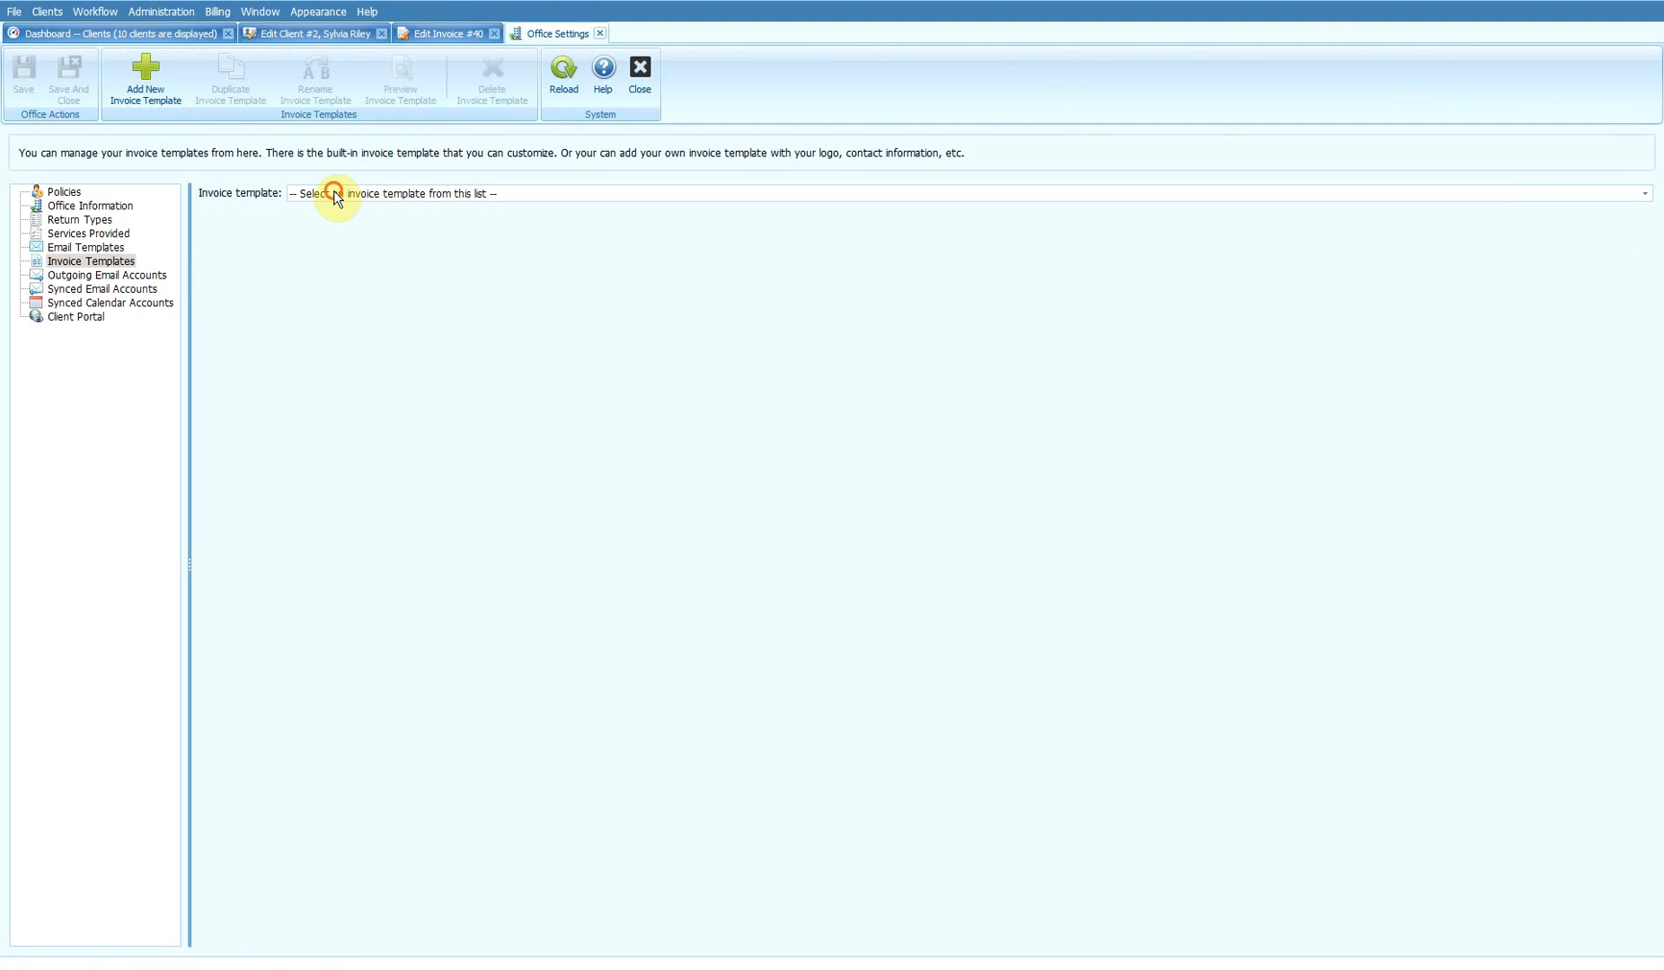
{"action": "left_click", "coordinate": [336, 195]}
{"action": "left_click", "coordinate": [345, 245]}
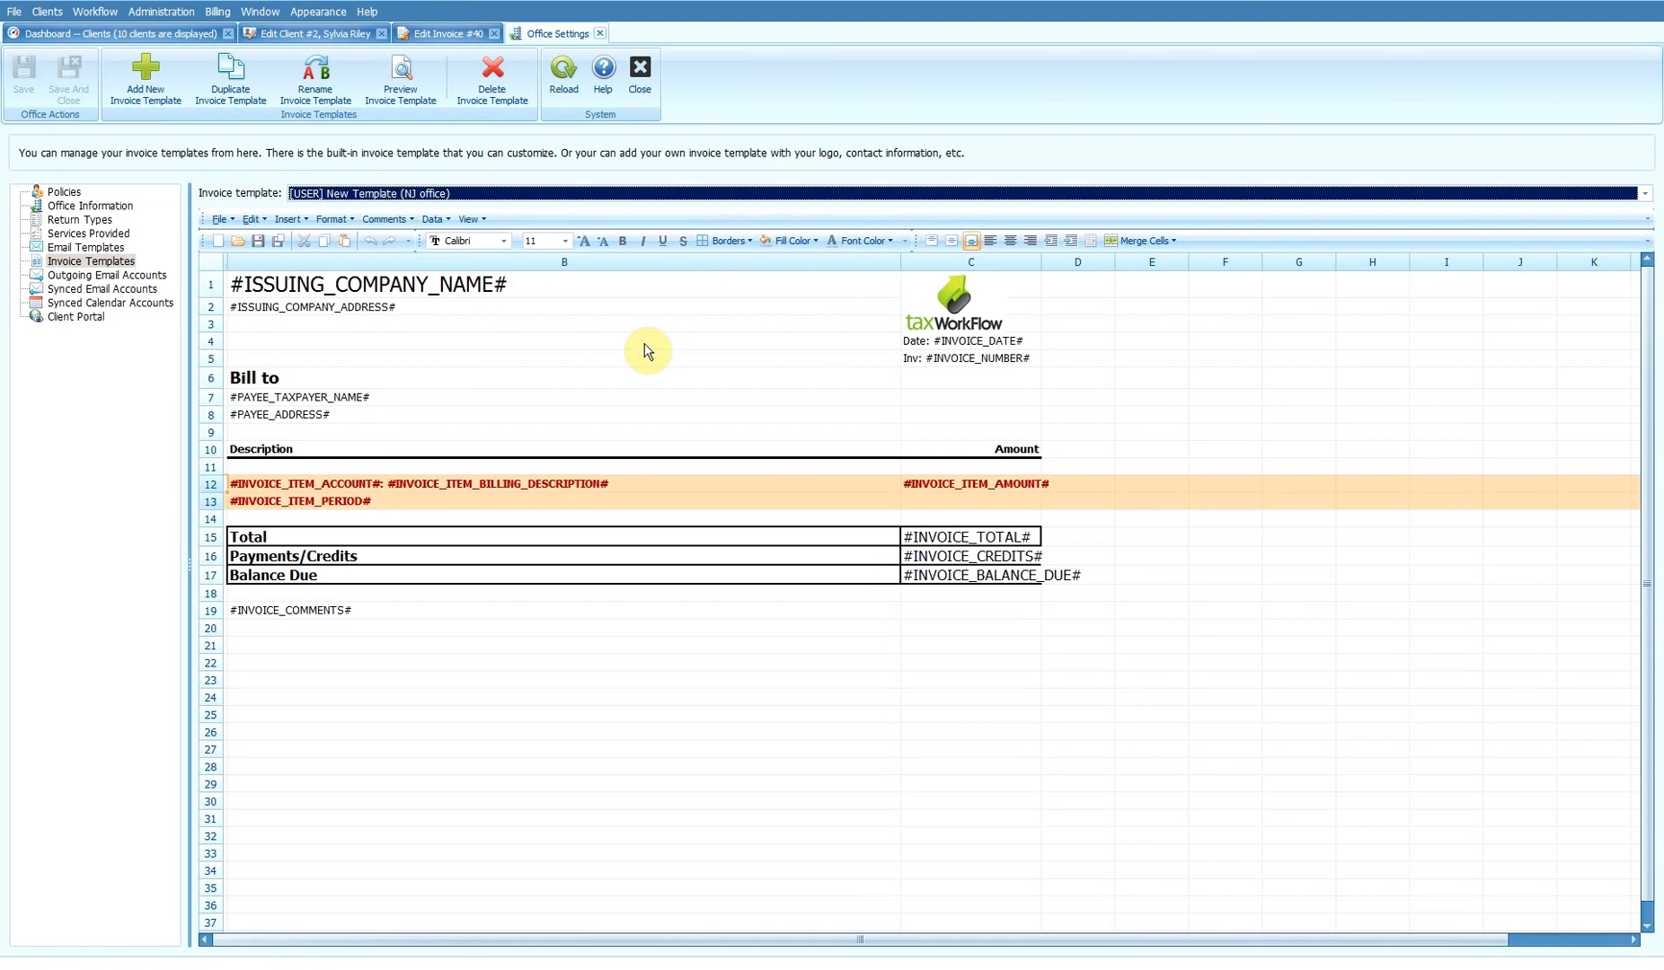
{"action": "left_click", "coordinate": [368, 220]}
{"action": "left_click", "coordinate": [364, 221]}
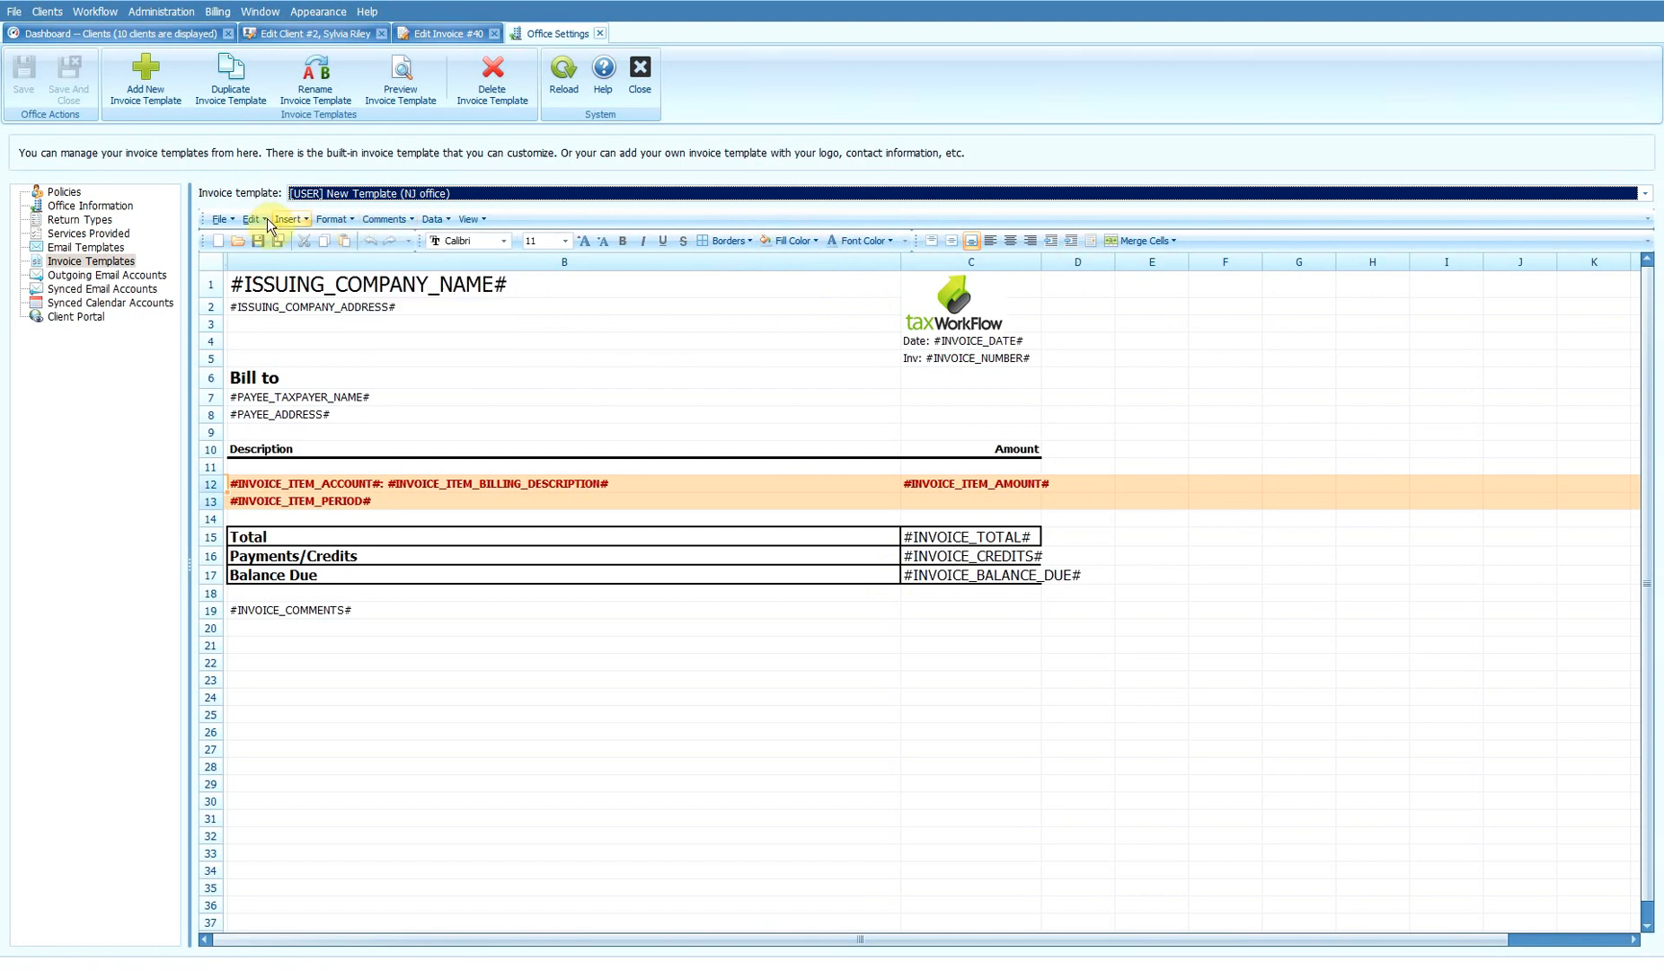
{"action": "left_click", "coordinate": [269, 223]}
{"action": "left_click", "coordinate": [704, 378]}
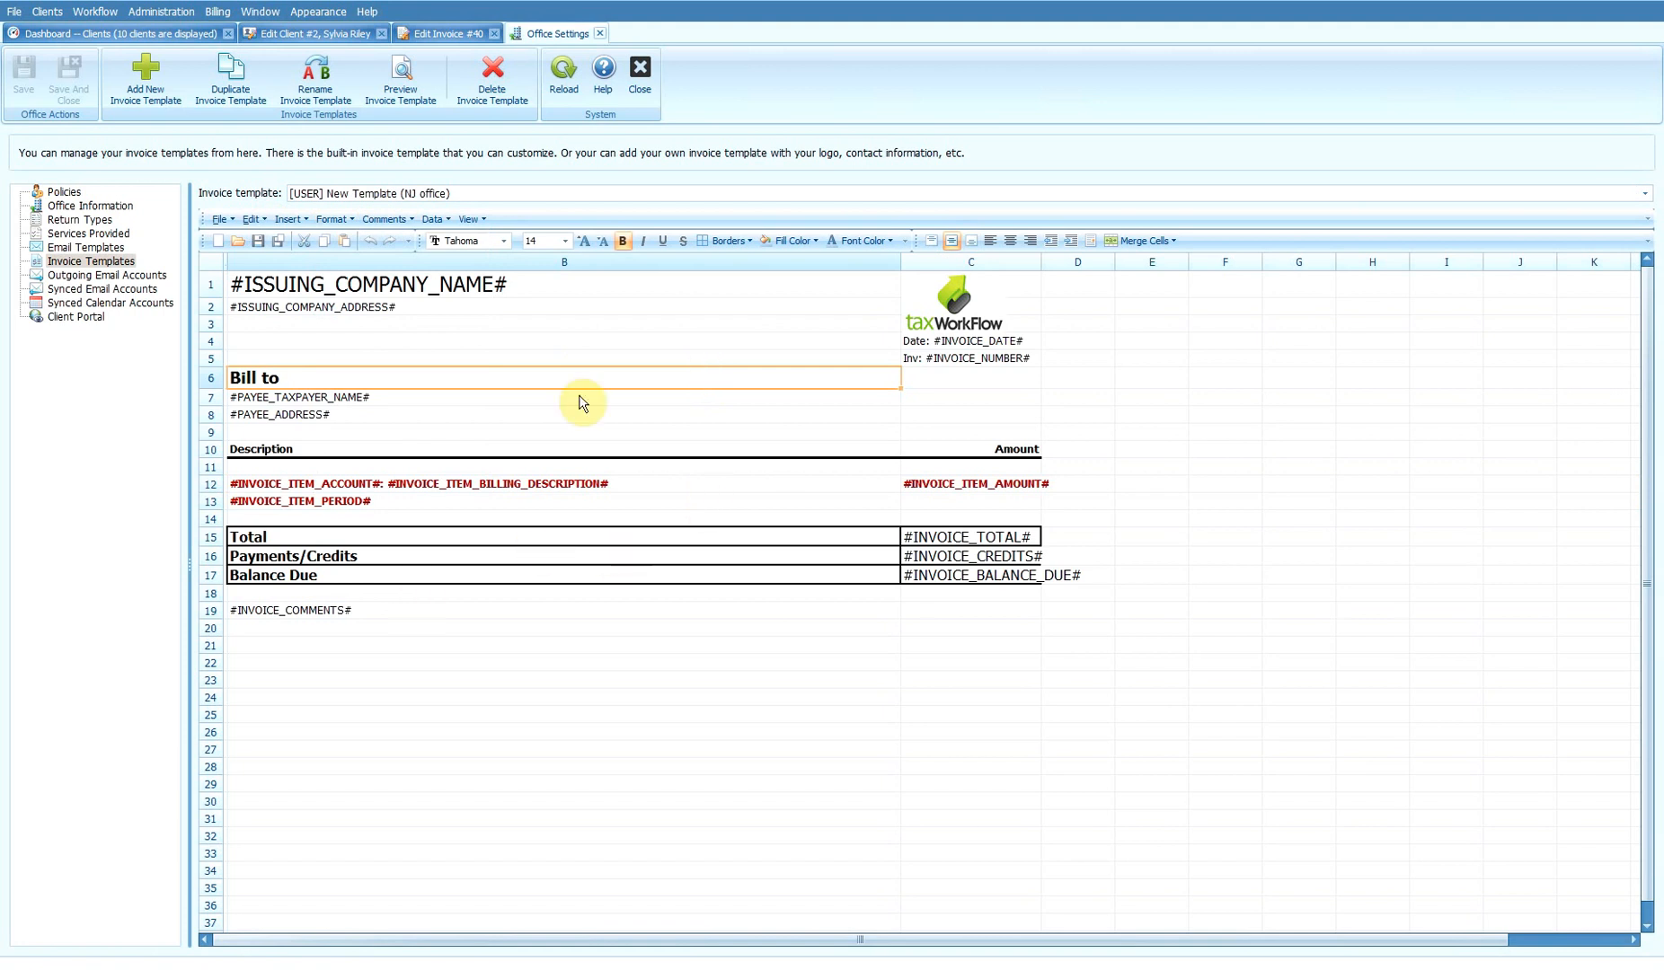
Step: Return to the draft invoice and add the client's billable work time as an item on the Hourly rate account
{"action": "left_click", "coordinate": [447, 33]}
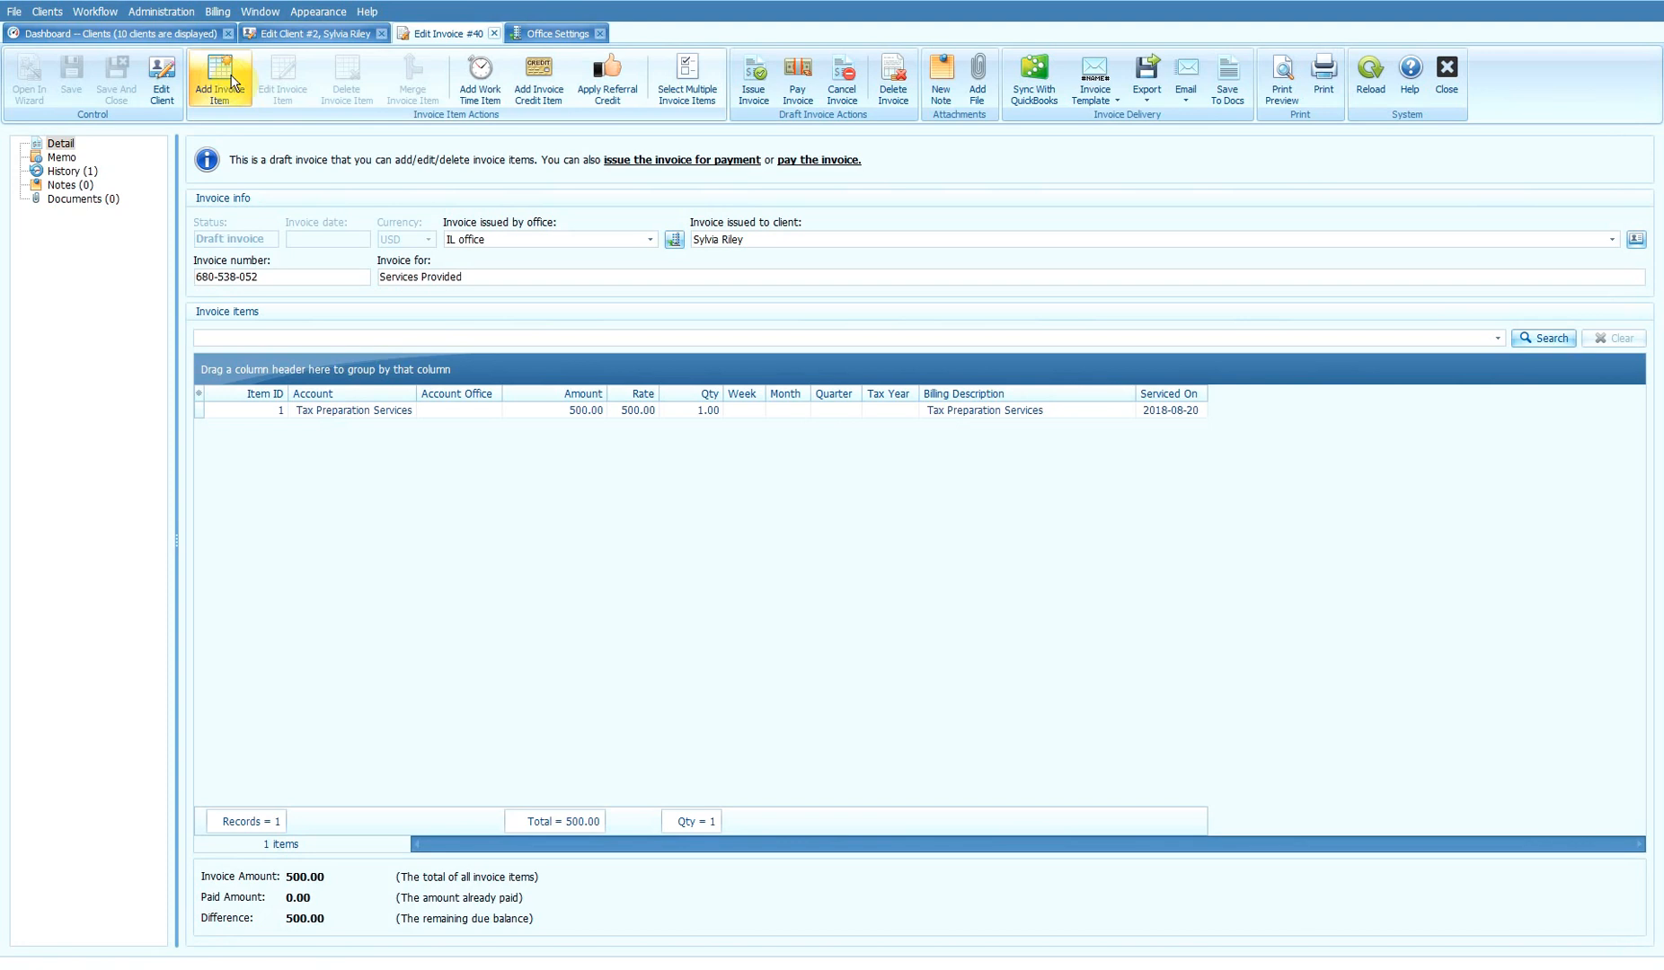
{"action": "left_click", "coordinate": [479, 83]}
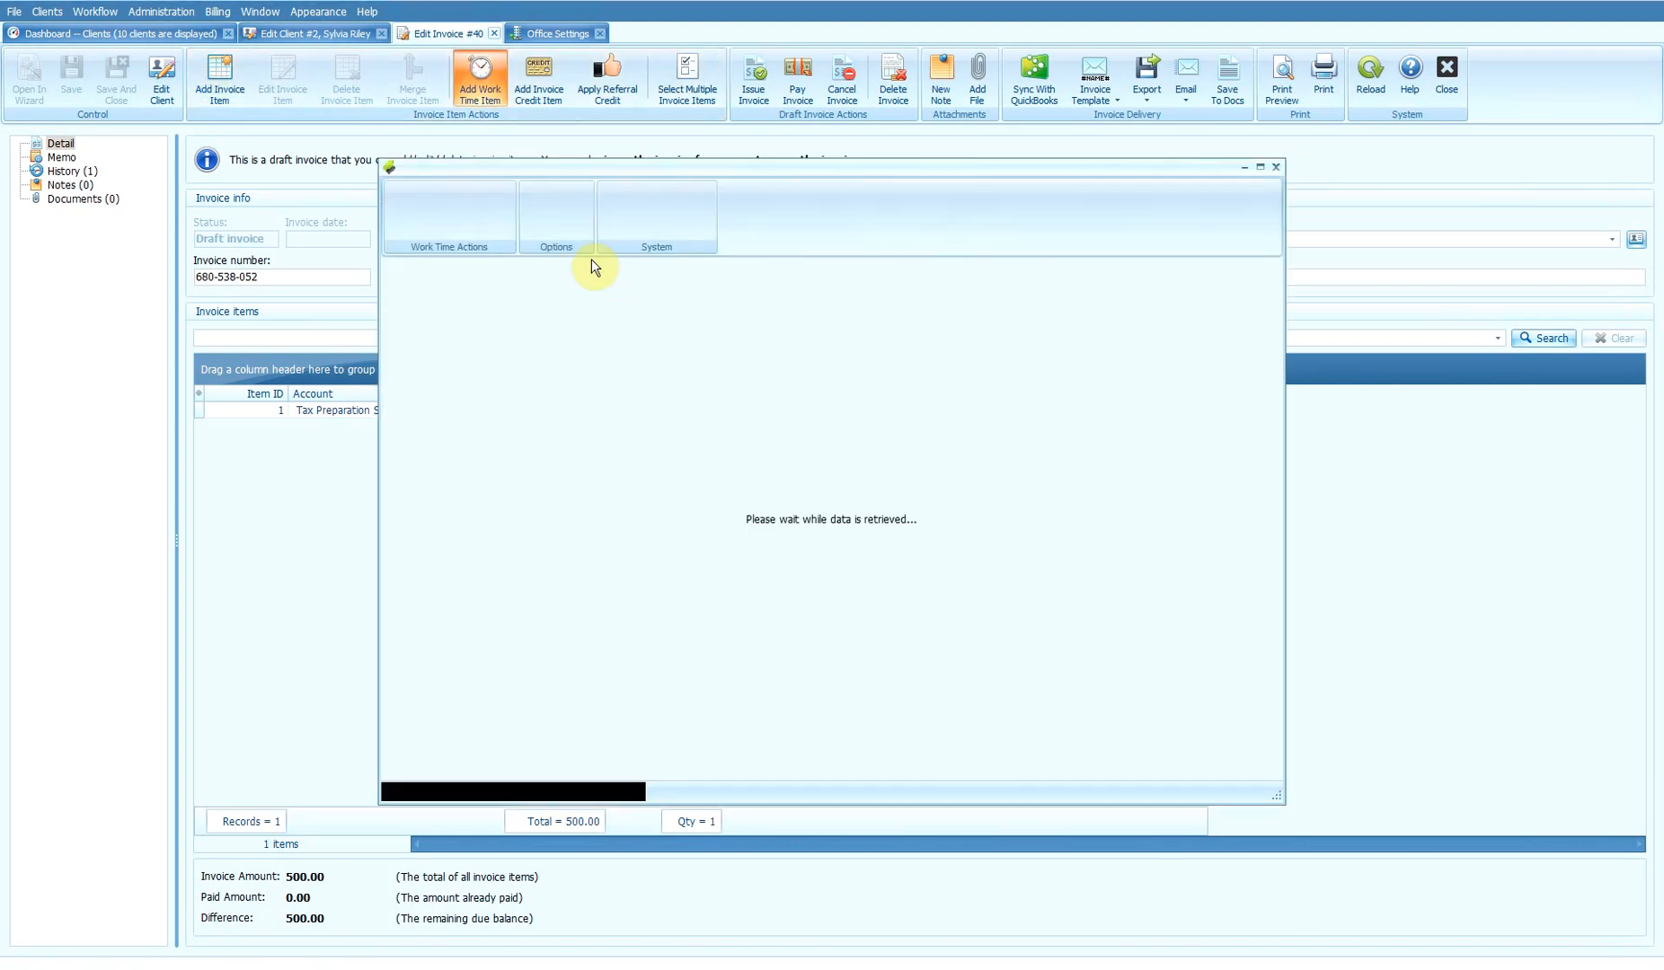
{"action": "left_click", "coordinate": [589, 403]}
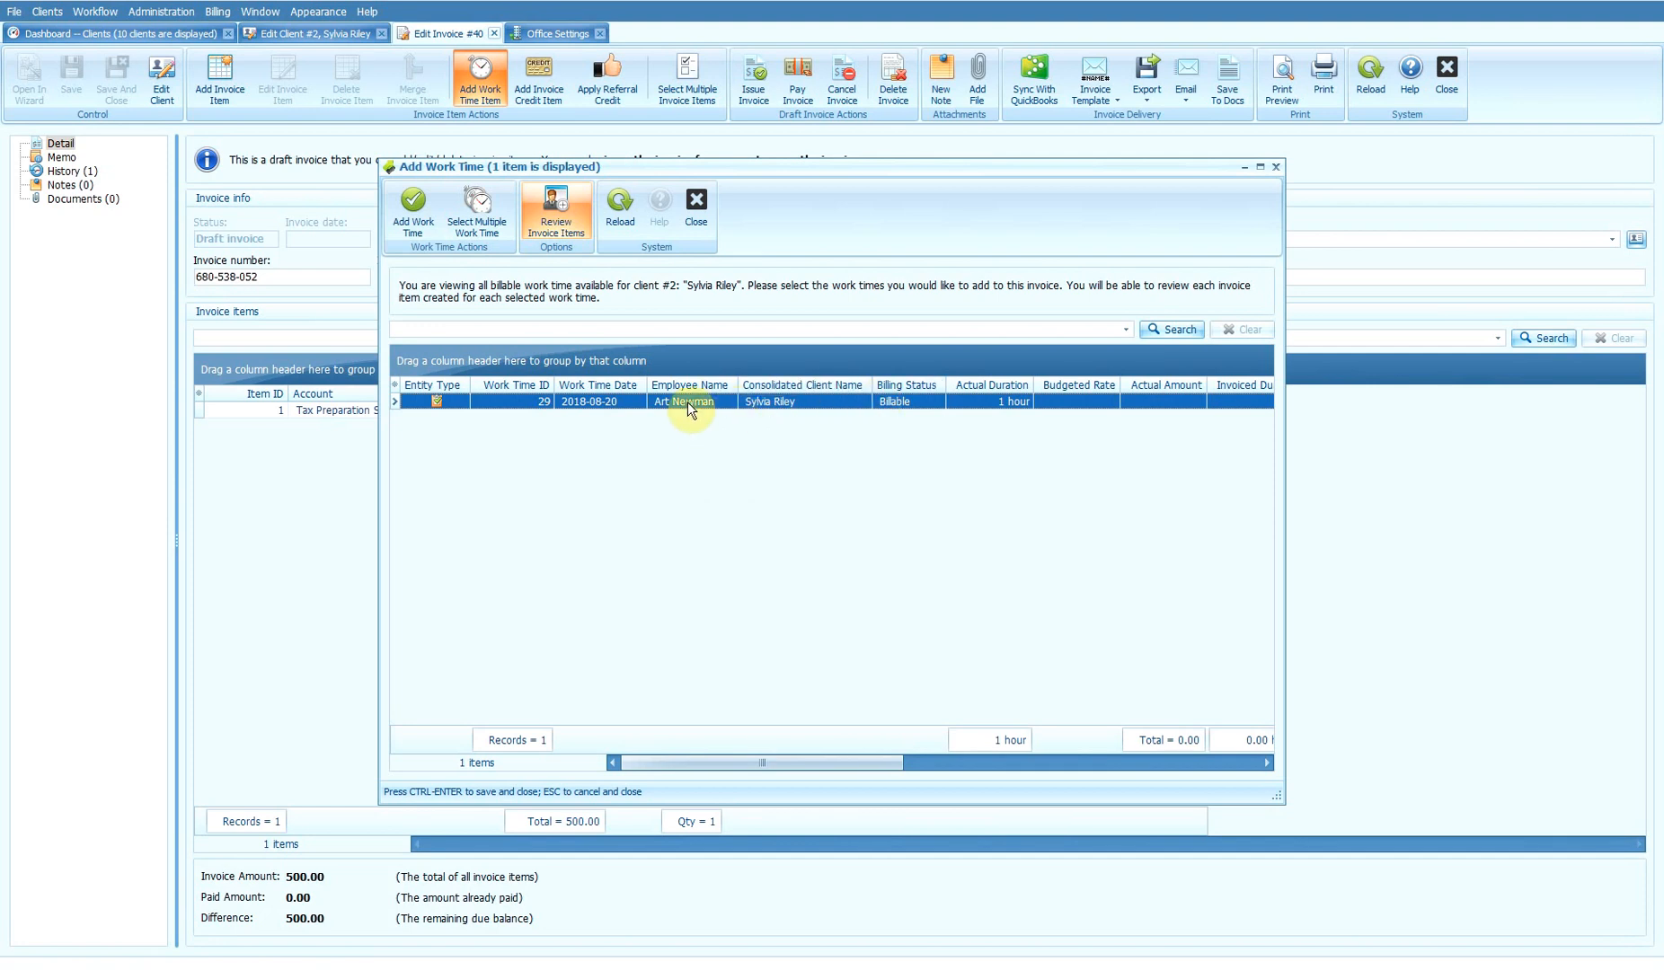
{"action": "left_click", "coordinate": [410, 216]}
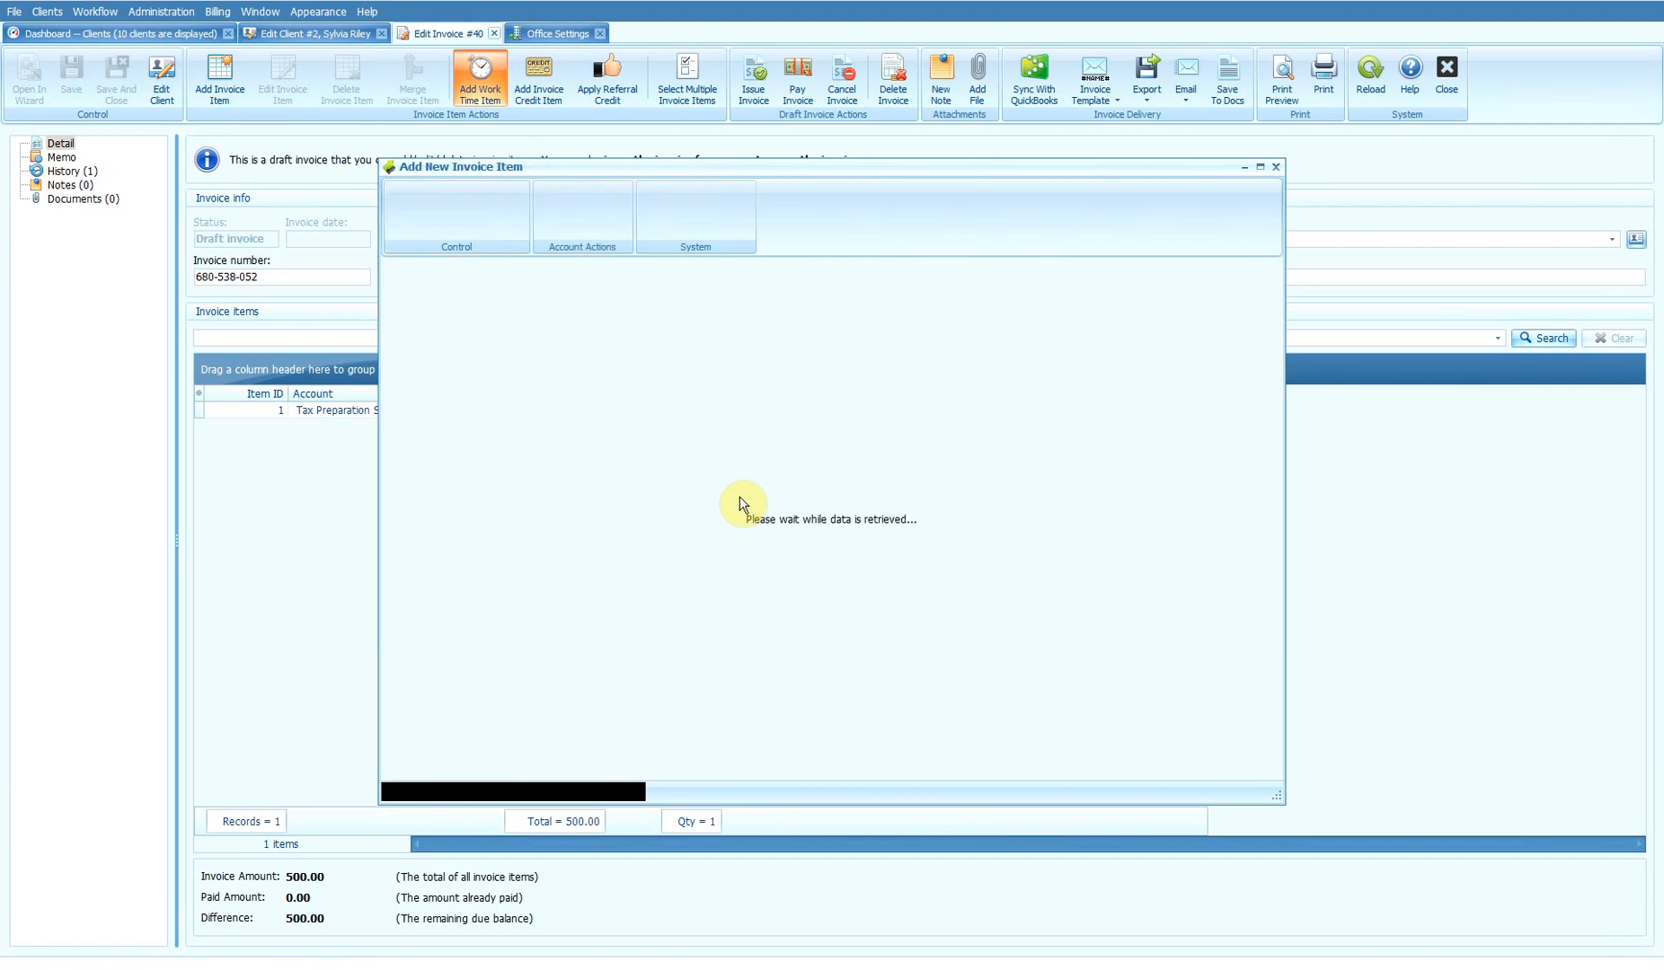
{"action": "left_click", "coordinate": [532, 359]}
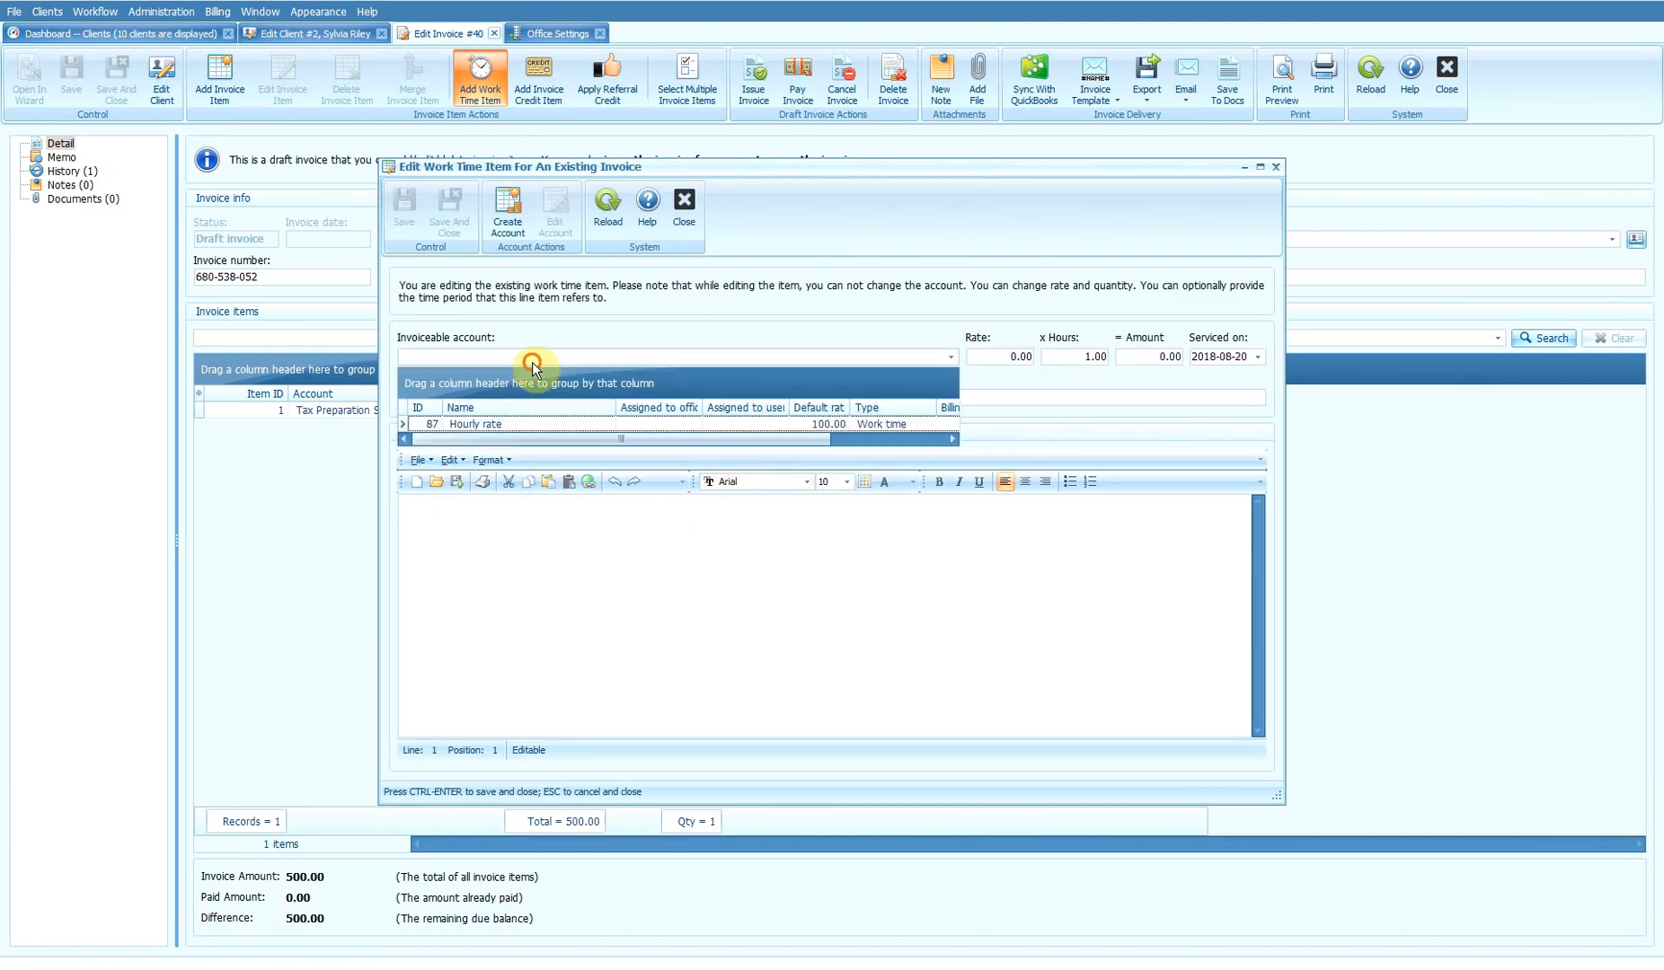
{"action": "left_click", "coordinate": [515, 420]}
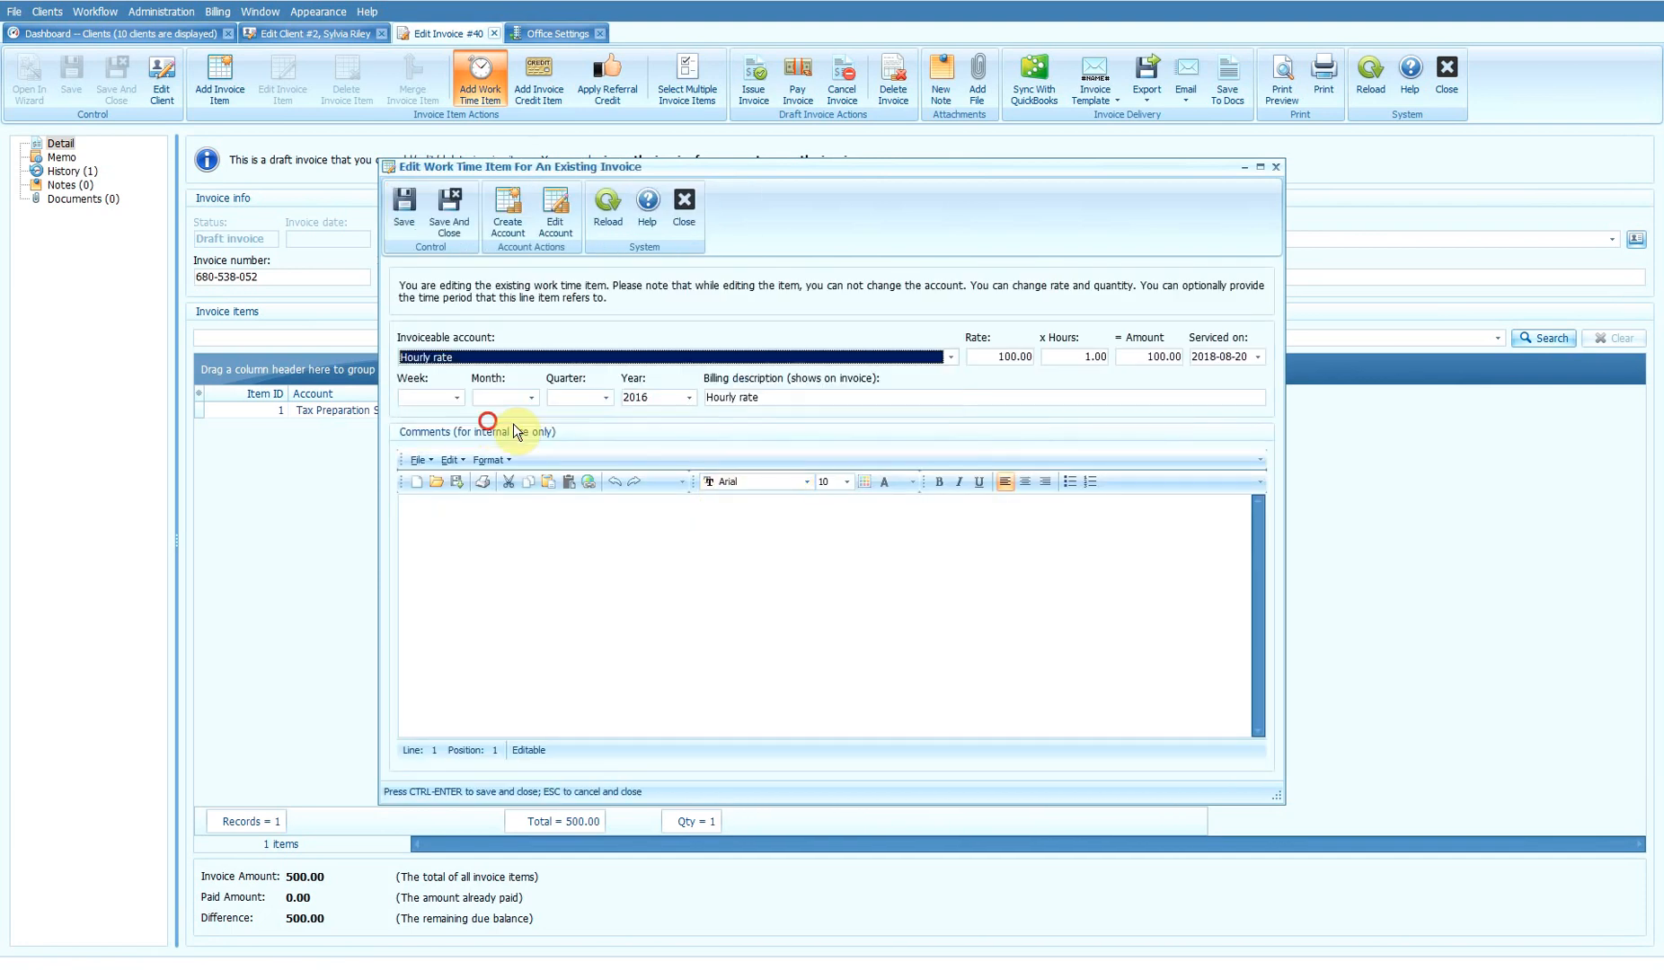
{"action": "left_click", "coordinate": [459, 203]}
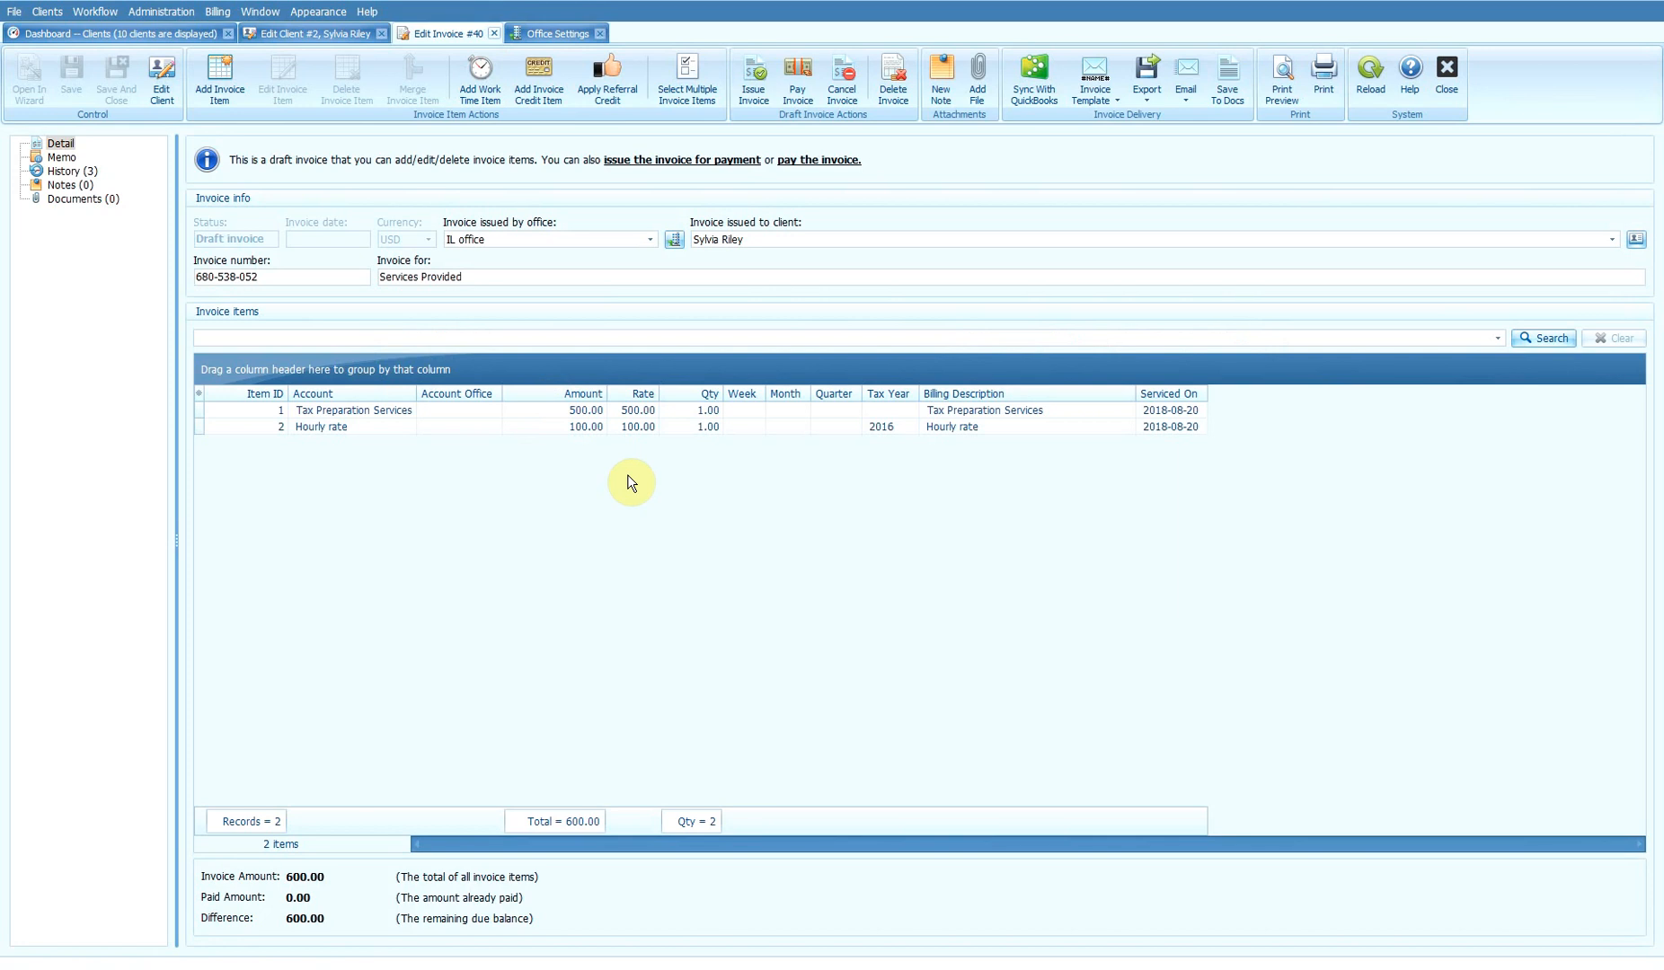
Step: Open the user work time list, select all its entries with multiple selection and try to add them to invoices
{"action": "left_click", "coordinate": [217, 11]}
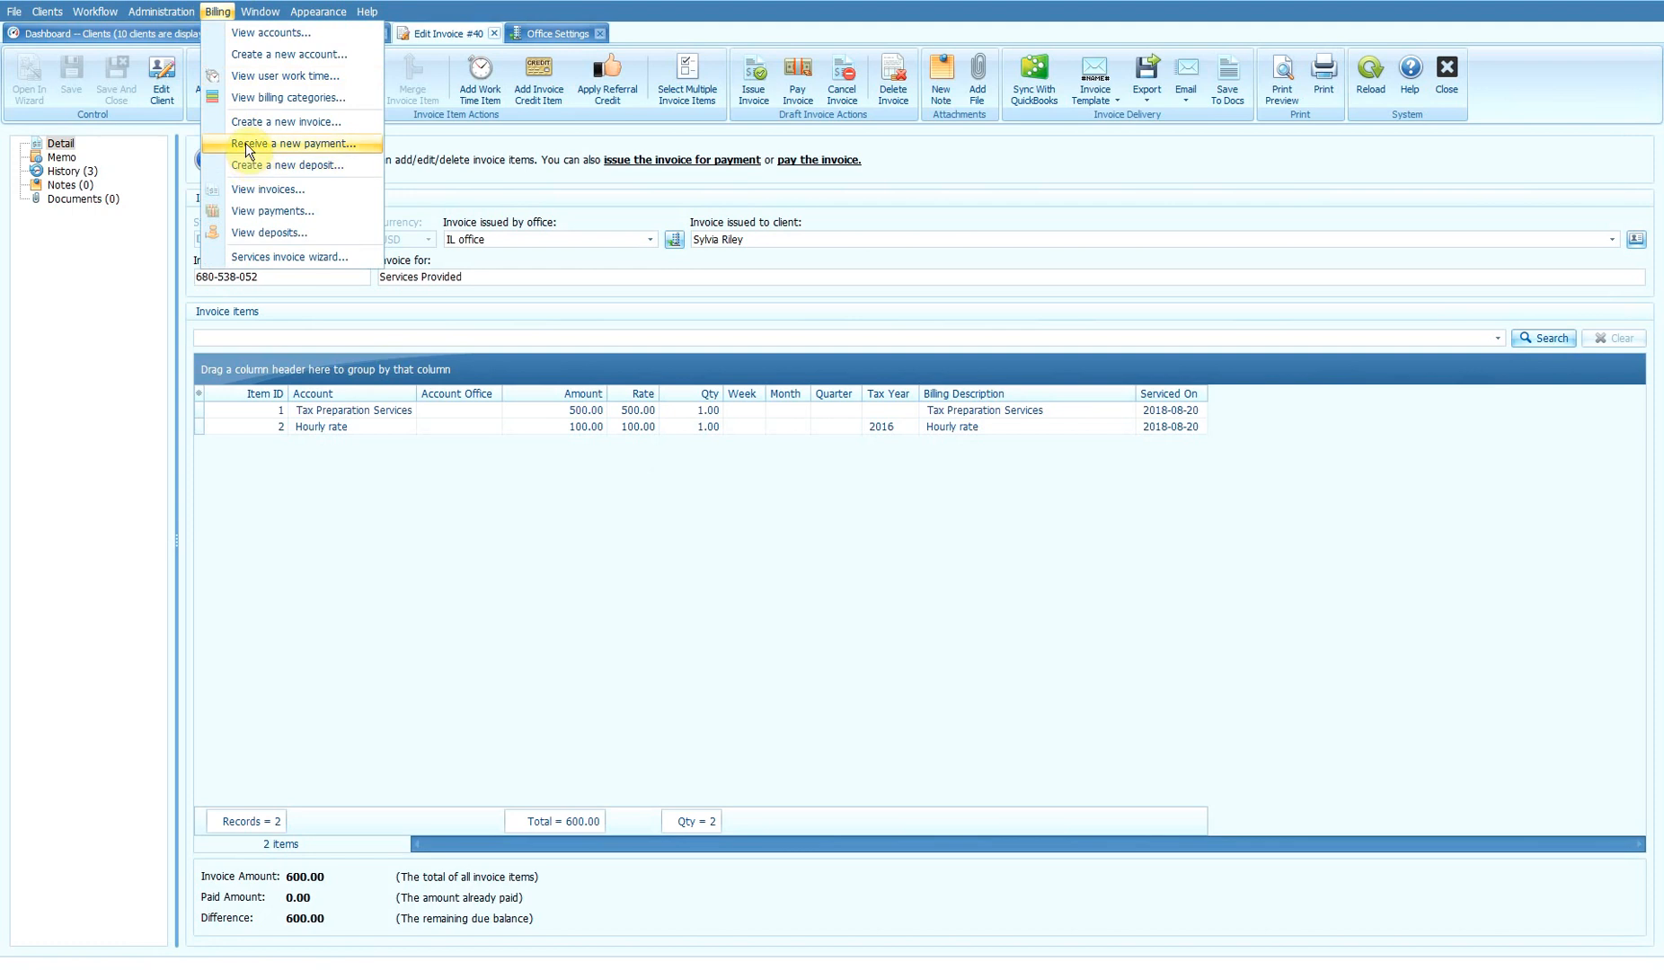
{"action": "left_click", "coordinate": [235, 76]}
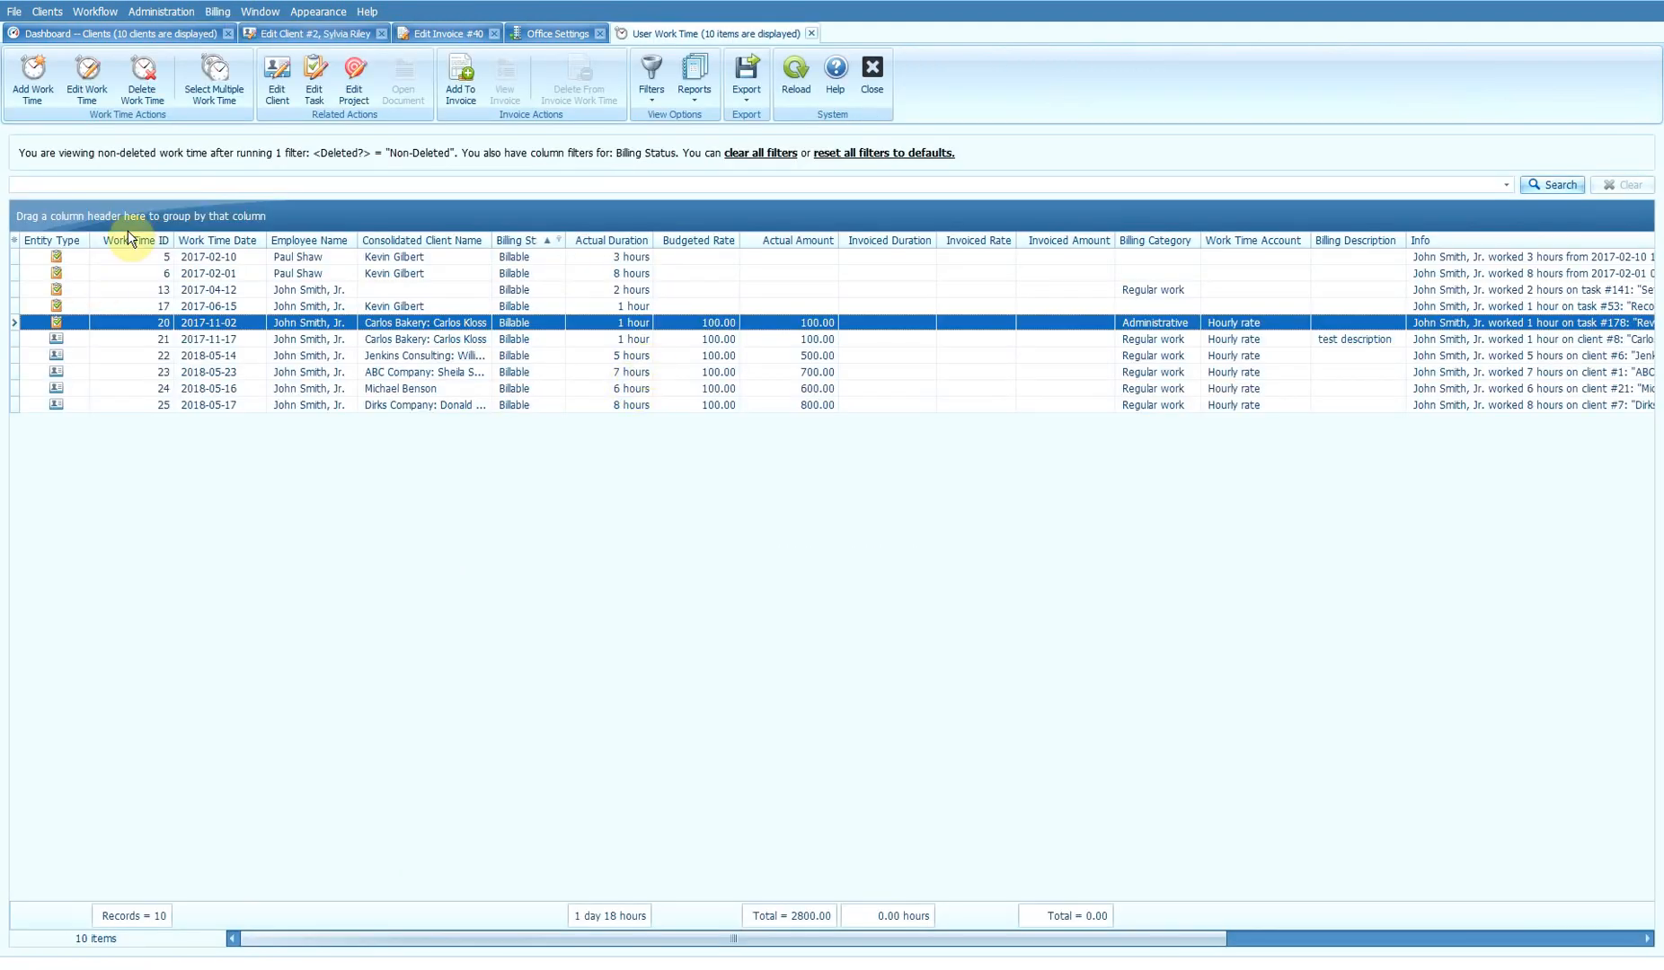
{"action": "left_click", "coordinate": [228, 88]}
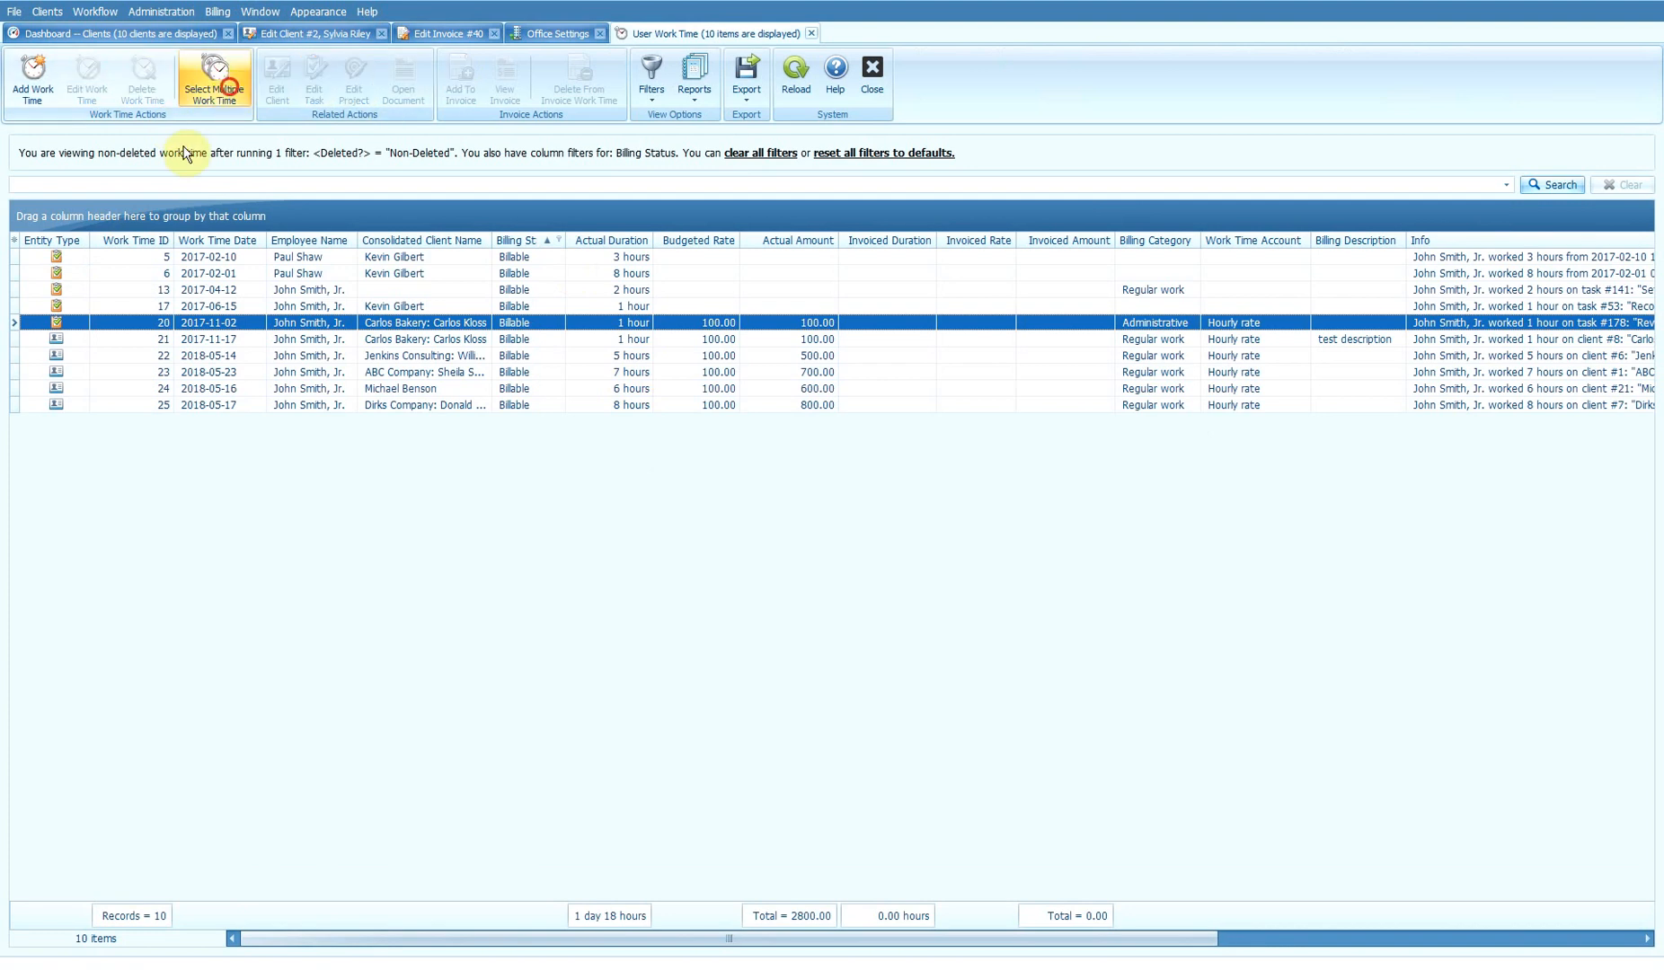
{"action": "left_click", "coordinate": [31, 257]}
{"action": "left_click", "coordinate": [31, 274]}
{"action": "left_click", "coordinate": [31, 291]}
{"action": "left_click", "coordinate": [31, 308]}
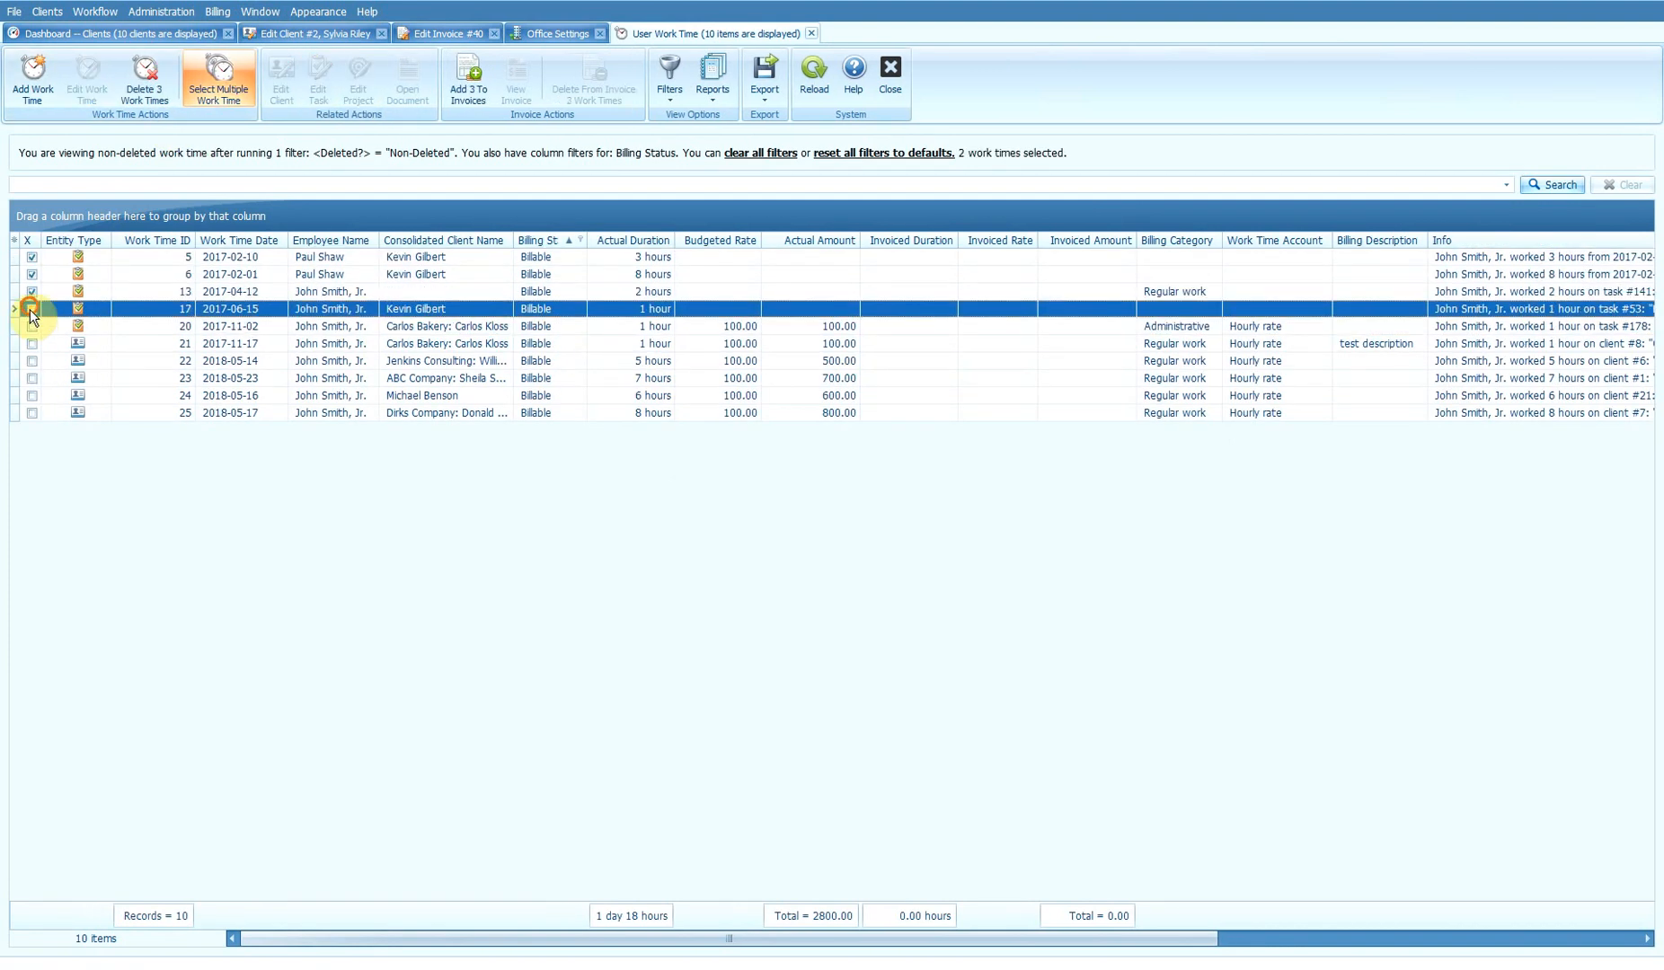
{"action": "left_click", "coordinate": [31, 326]}
{"action": "right_click", "coordinate": [99, 463]}
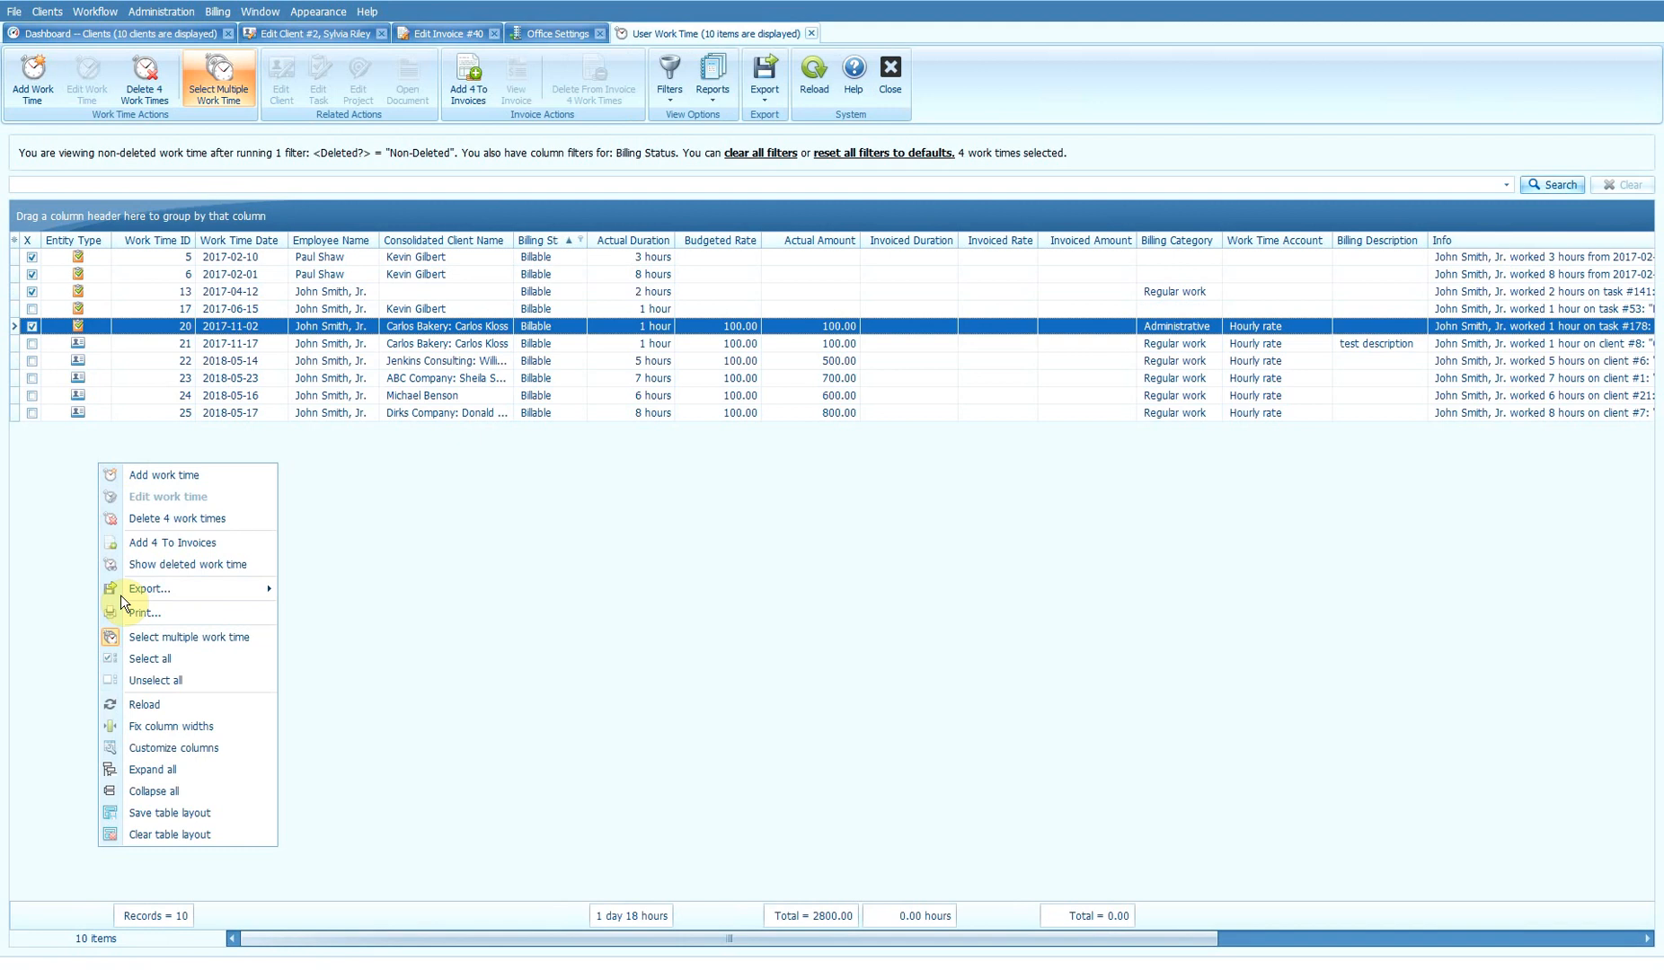
{"action": "left_click", "coordinate": [140, 659]}
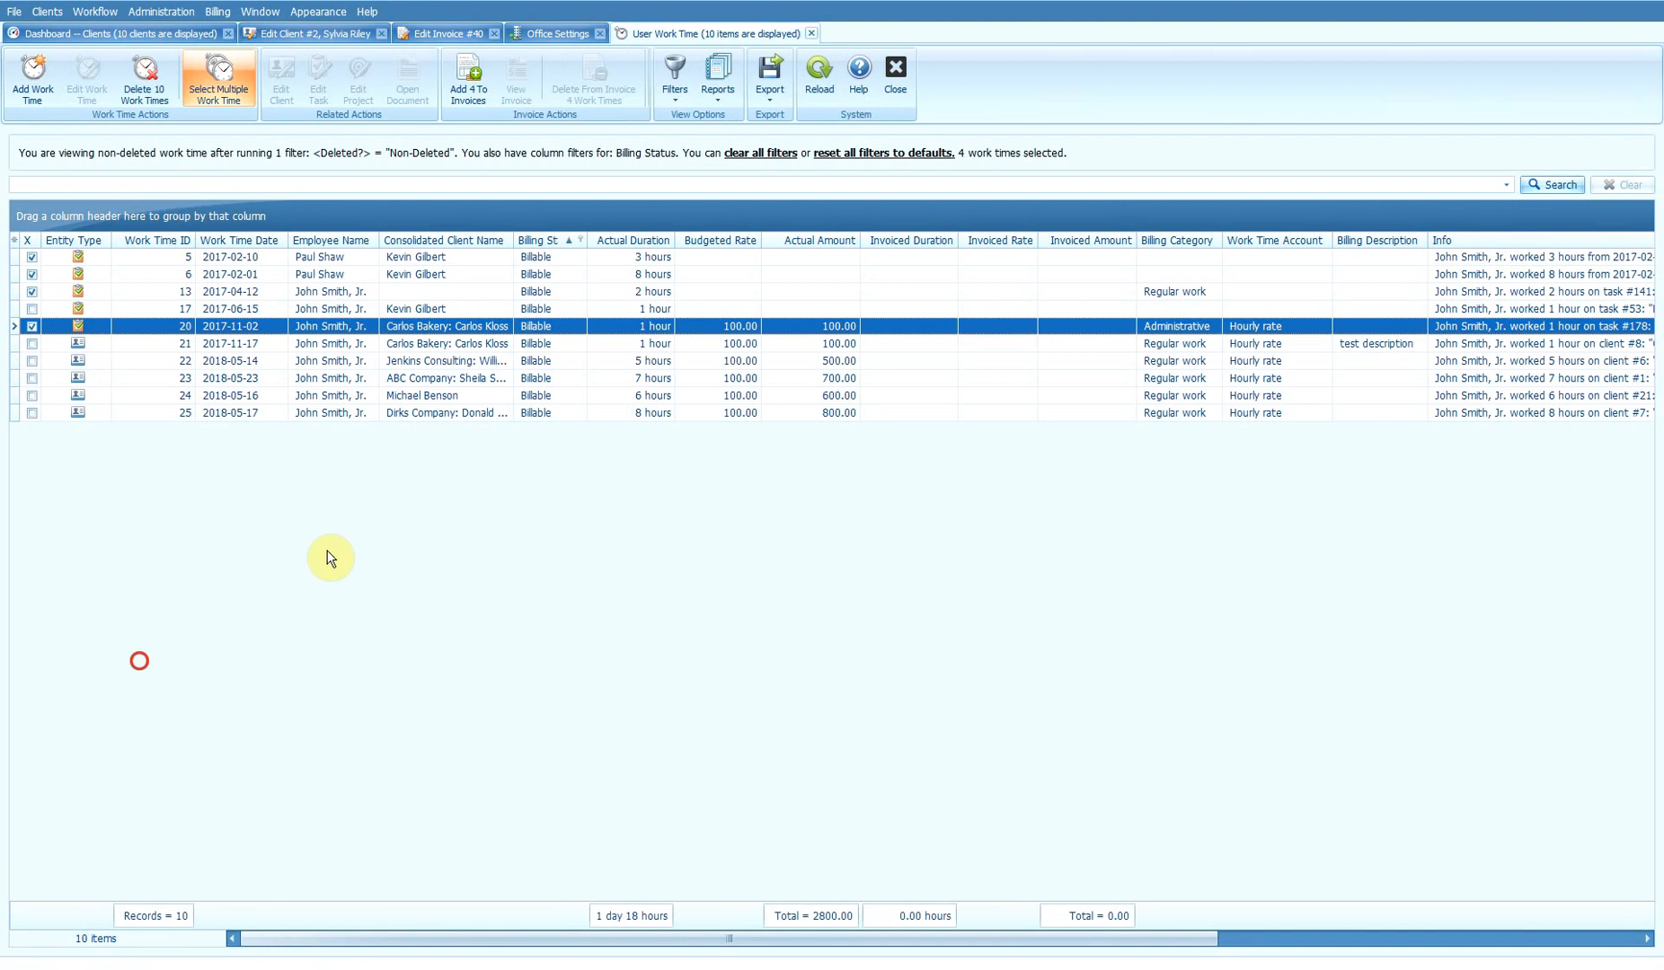
{"action": "left_click", "coordinate": [474, 89]}
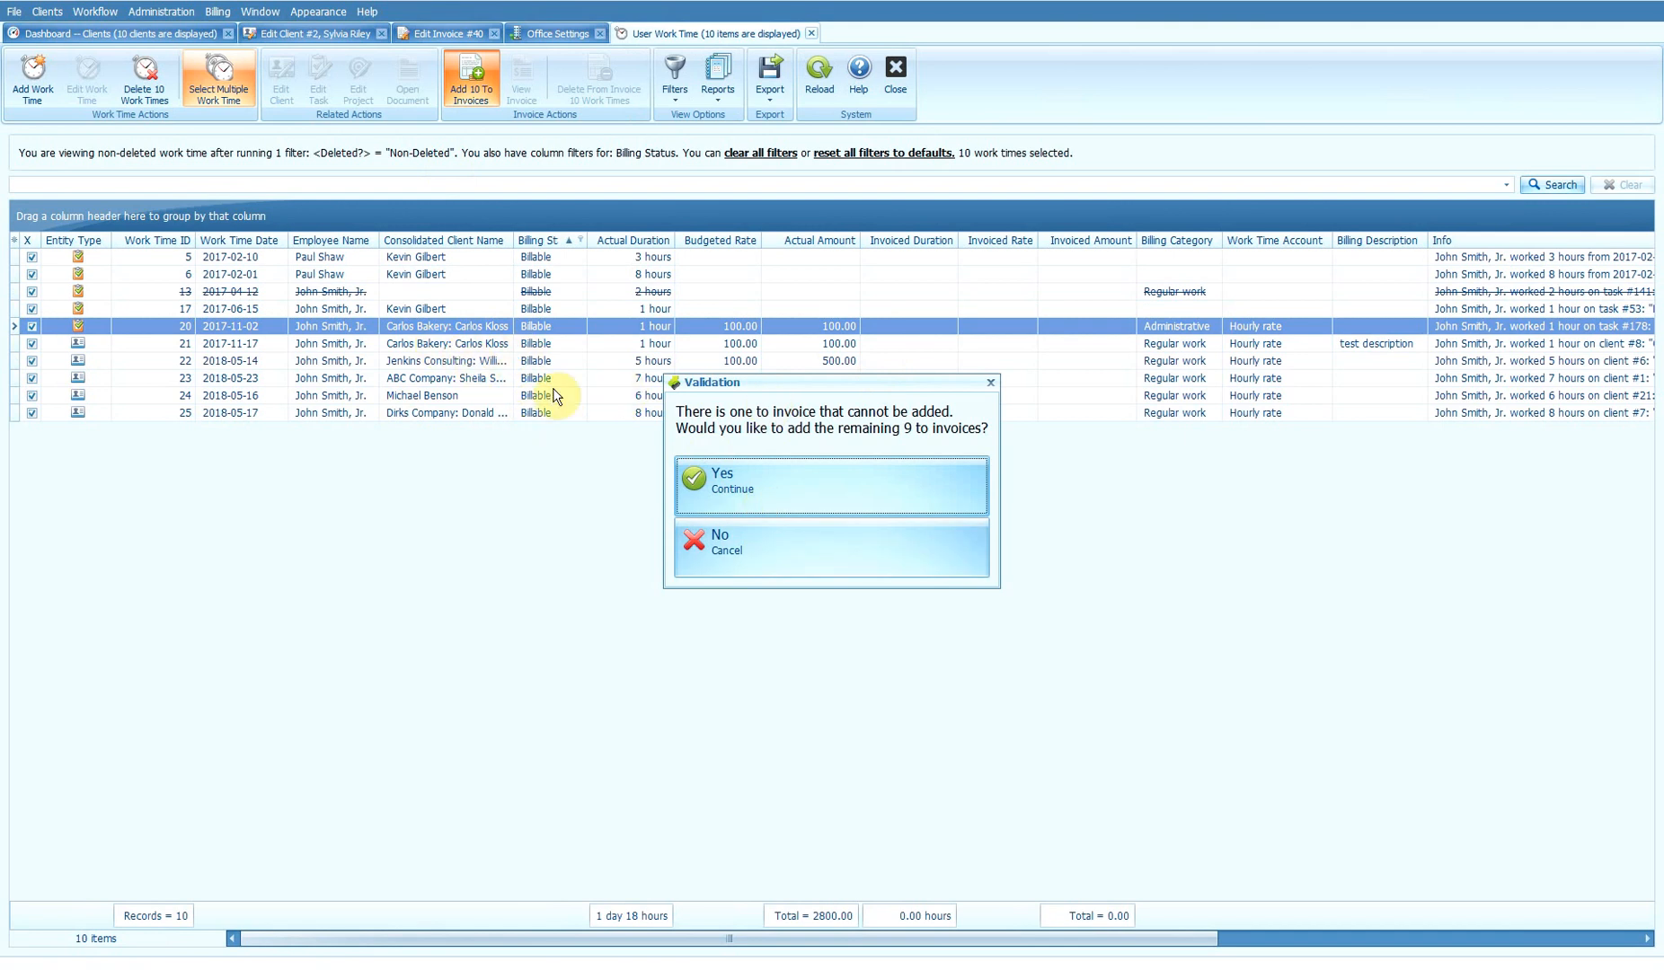
{"action": "left_click", "coordinate": [802, 552]}
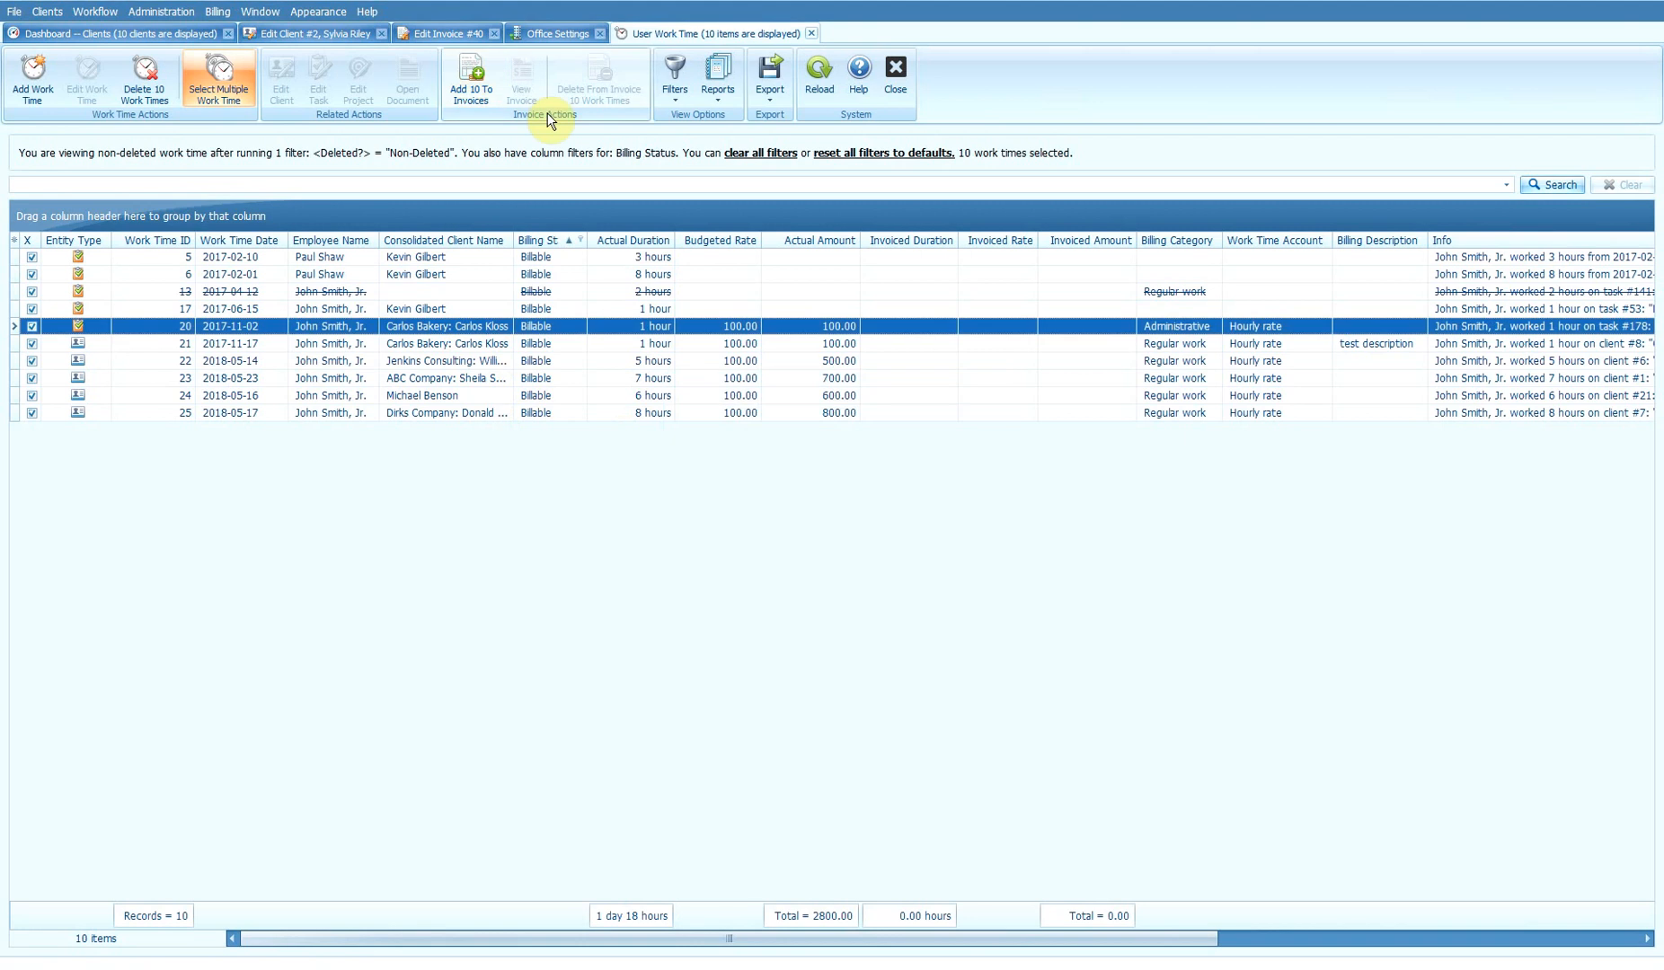
Step: Go back to the draft invoice and add a Postage and Delivery item
{"action": "left_click", "coordinate": [463, 36]}
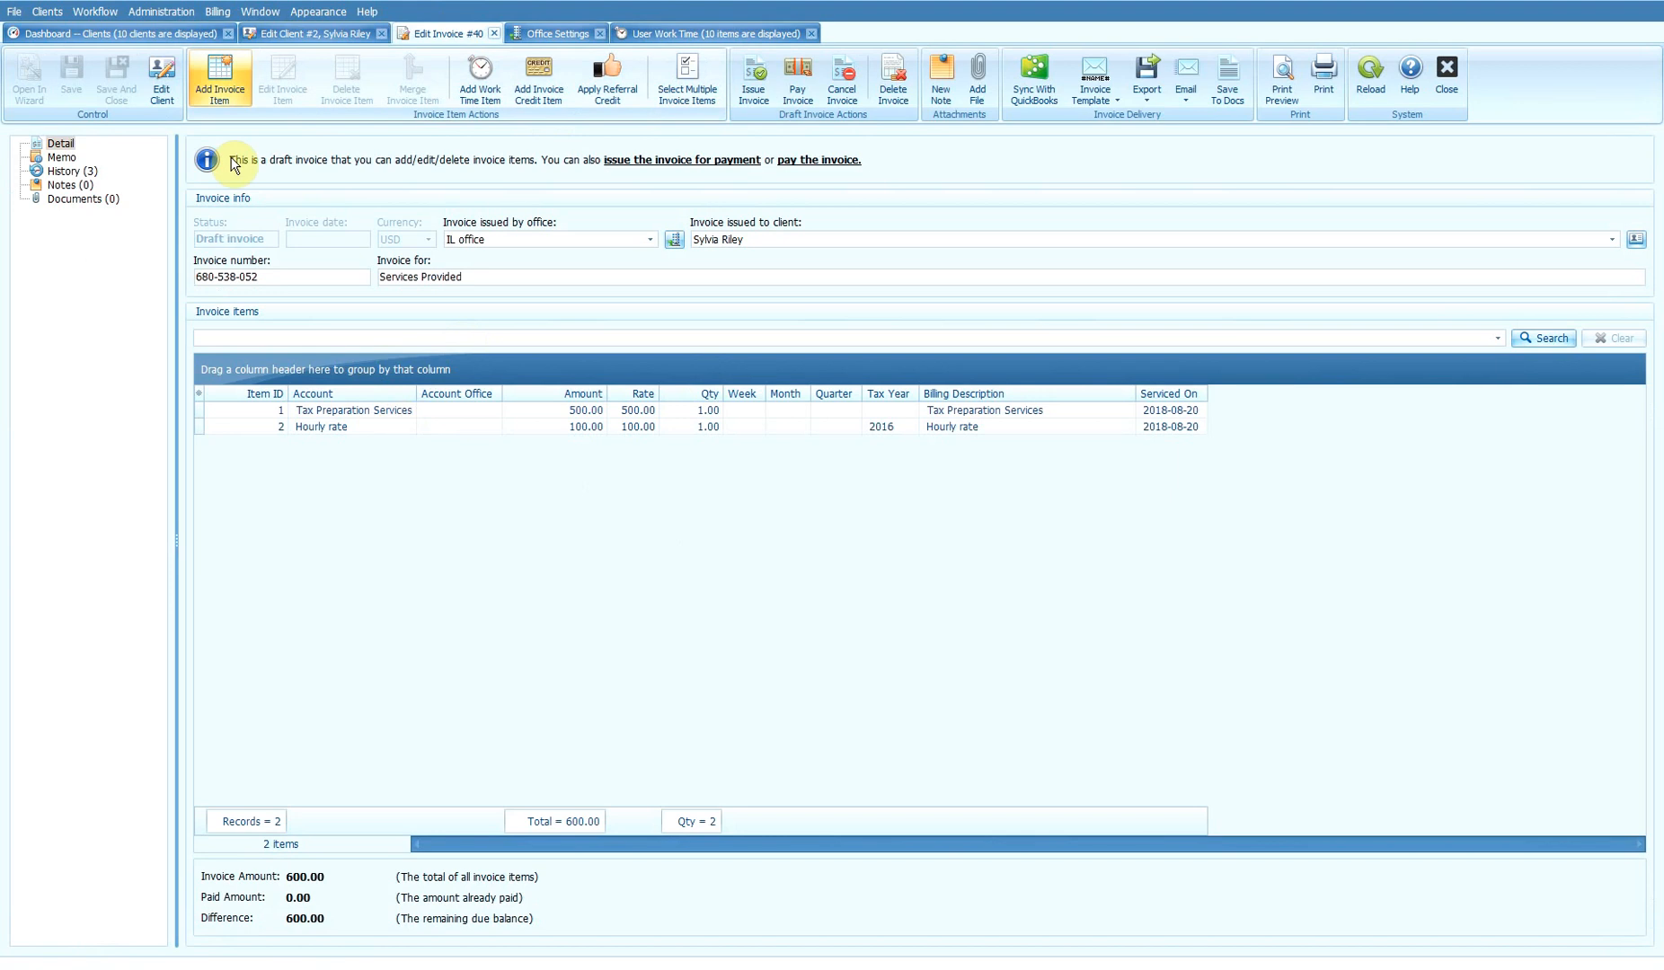
{"action": "left_click", "coordinate": [222, 76]}
{"action": "left_click", "coordinate": [506, 358]}
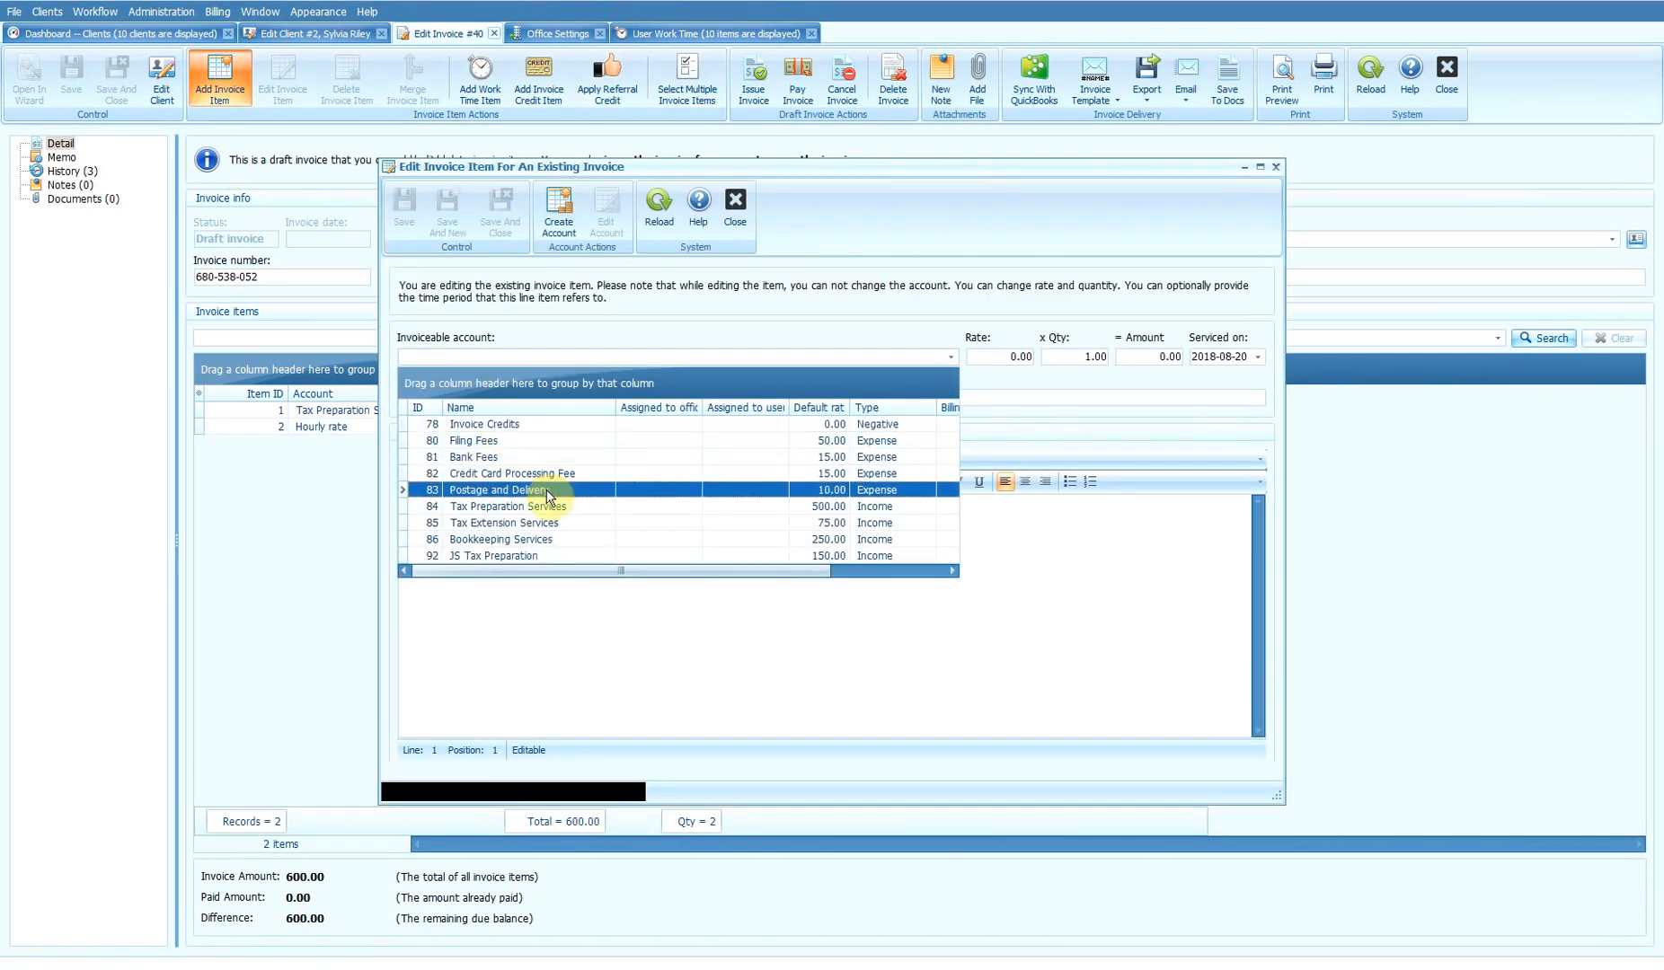
{"action": "left_click", "coordinate": [548, 492]}
{"action": "left_click", "coordinate": [500, 212]}
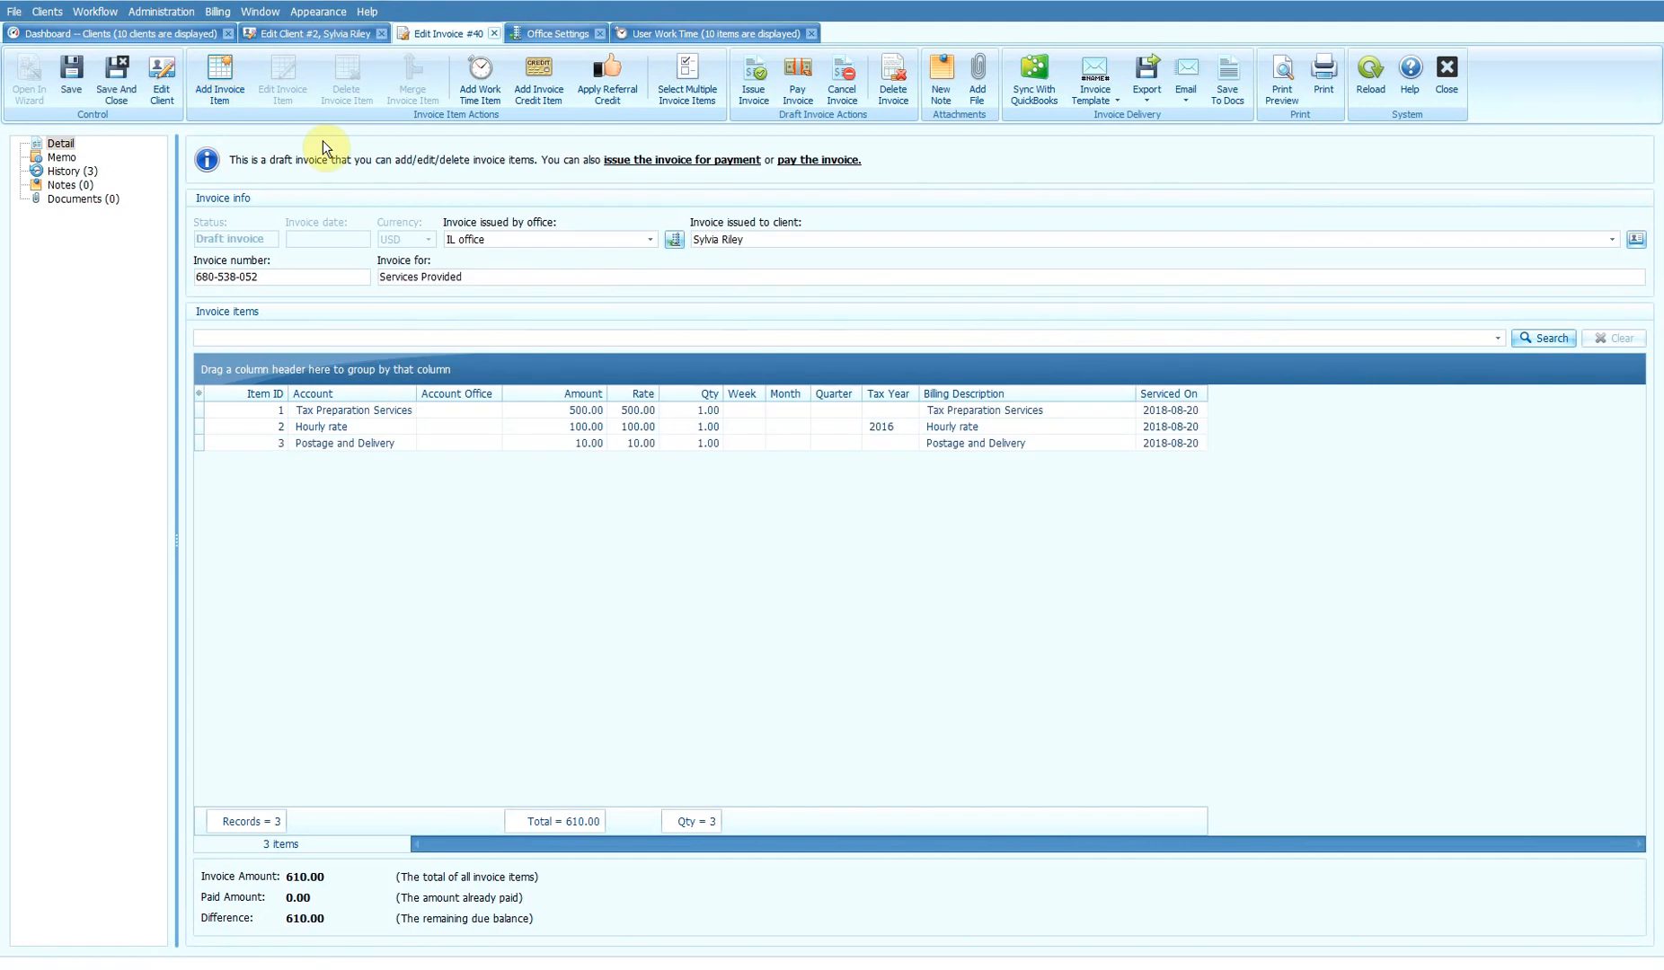
Step: Add a Credit Card Processing Fee item to the draft invoice
{"action": "left_click", "coordinate": [220, 75]}
{"action": "left_click", "coordinate": [490, 358]}
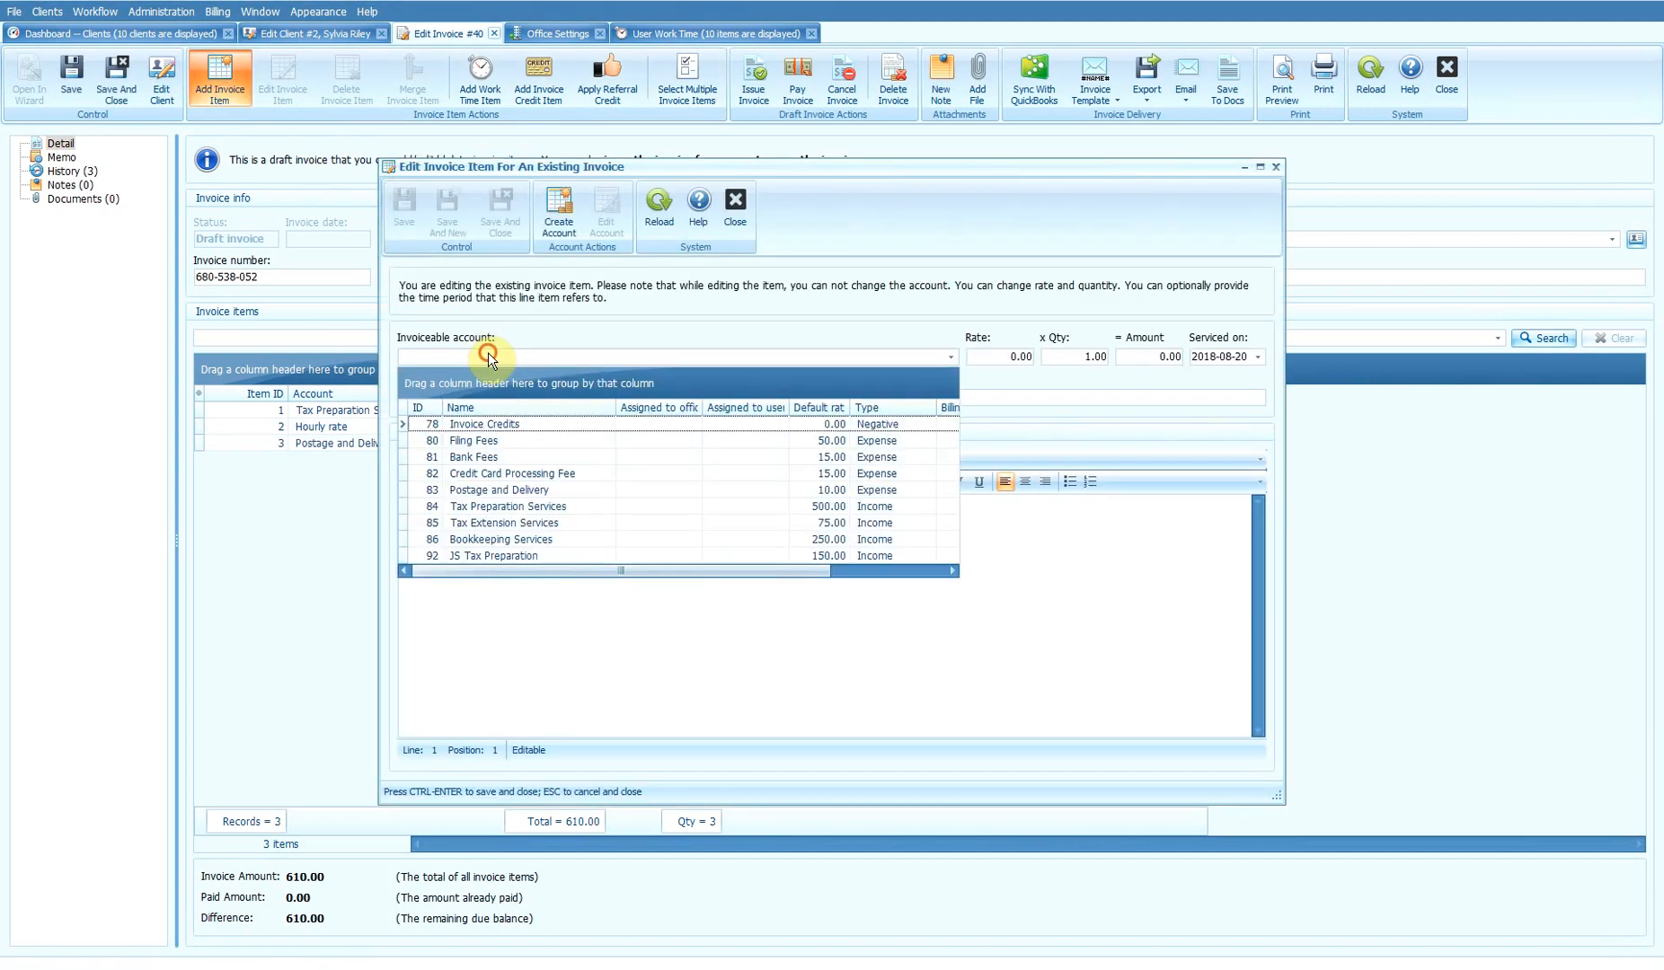
{"action": "left_click", "coordinate": [493, 477]}
{"action": "left_click", "coordinate": [500, 212]}
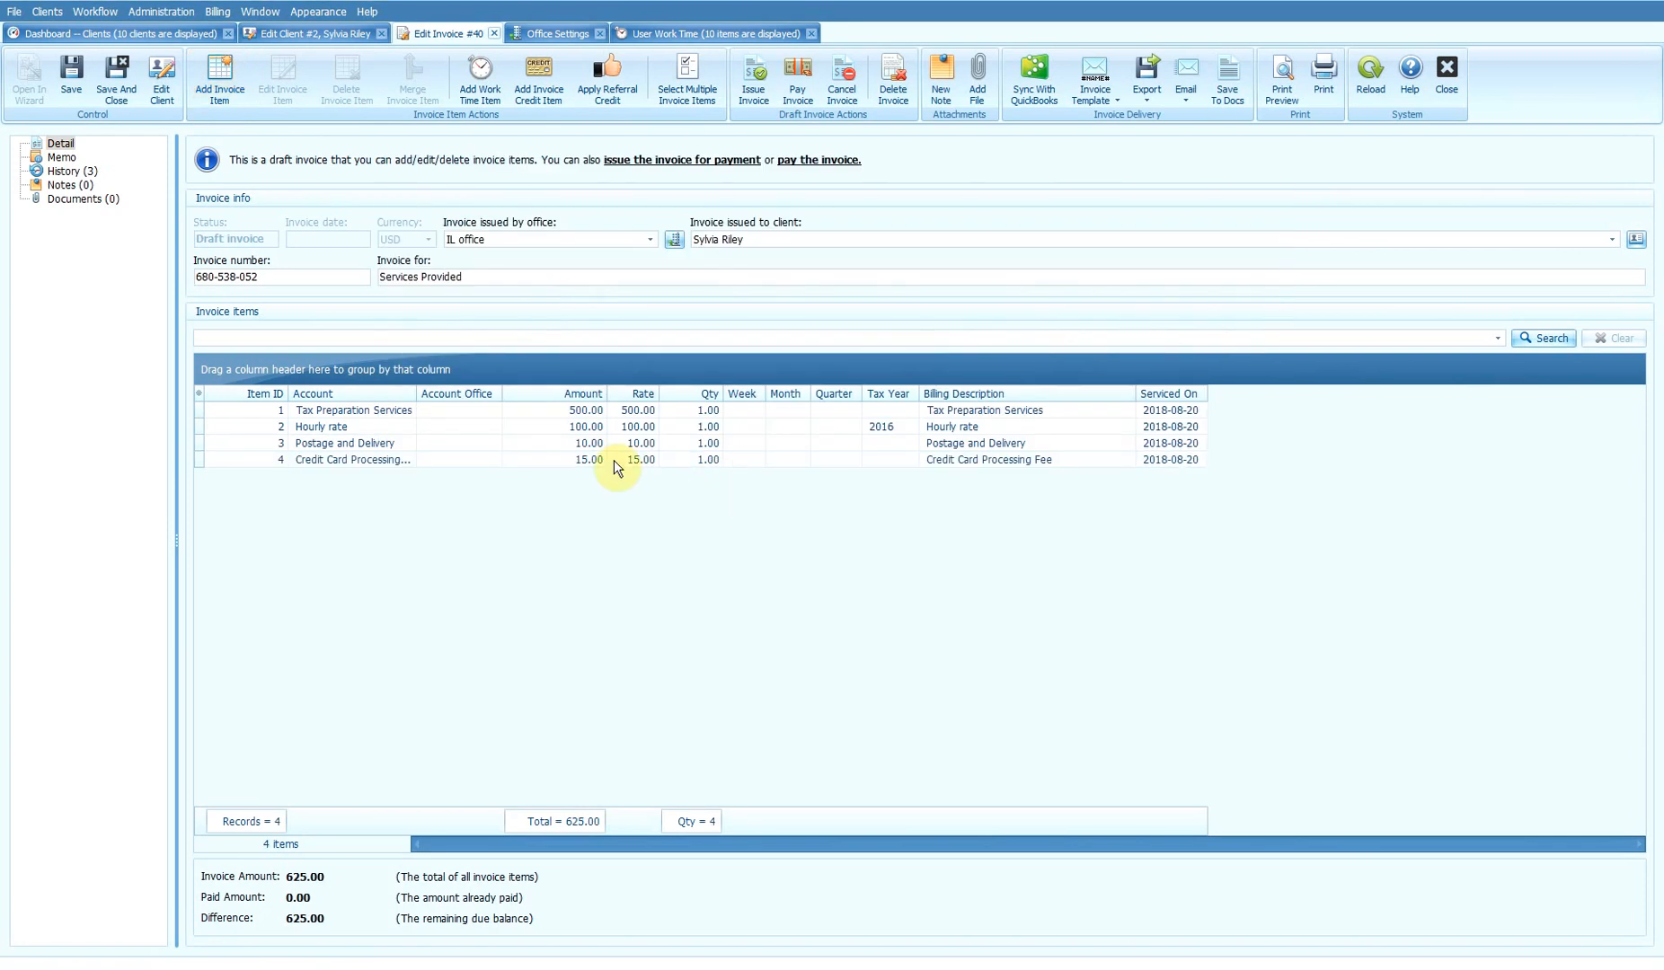
Step: Select the Tax Preparation Services, Hourly rate, and Postage and Delivery items and merge them into one Tax Preparation Services item
{"action": "left_click", "coordinate": [396, 444]}
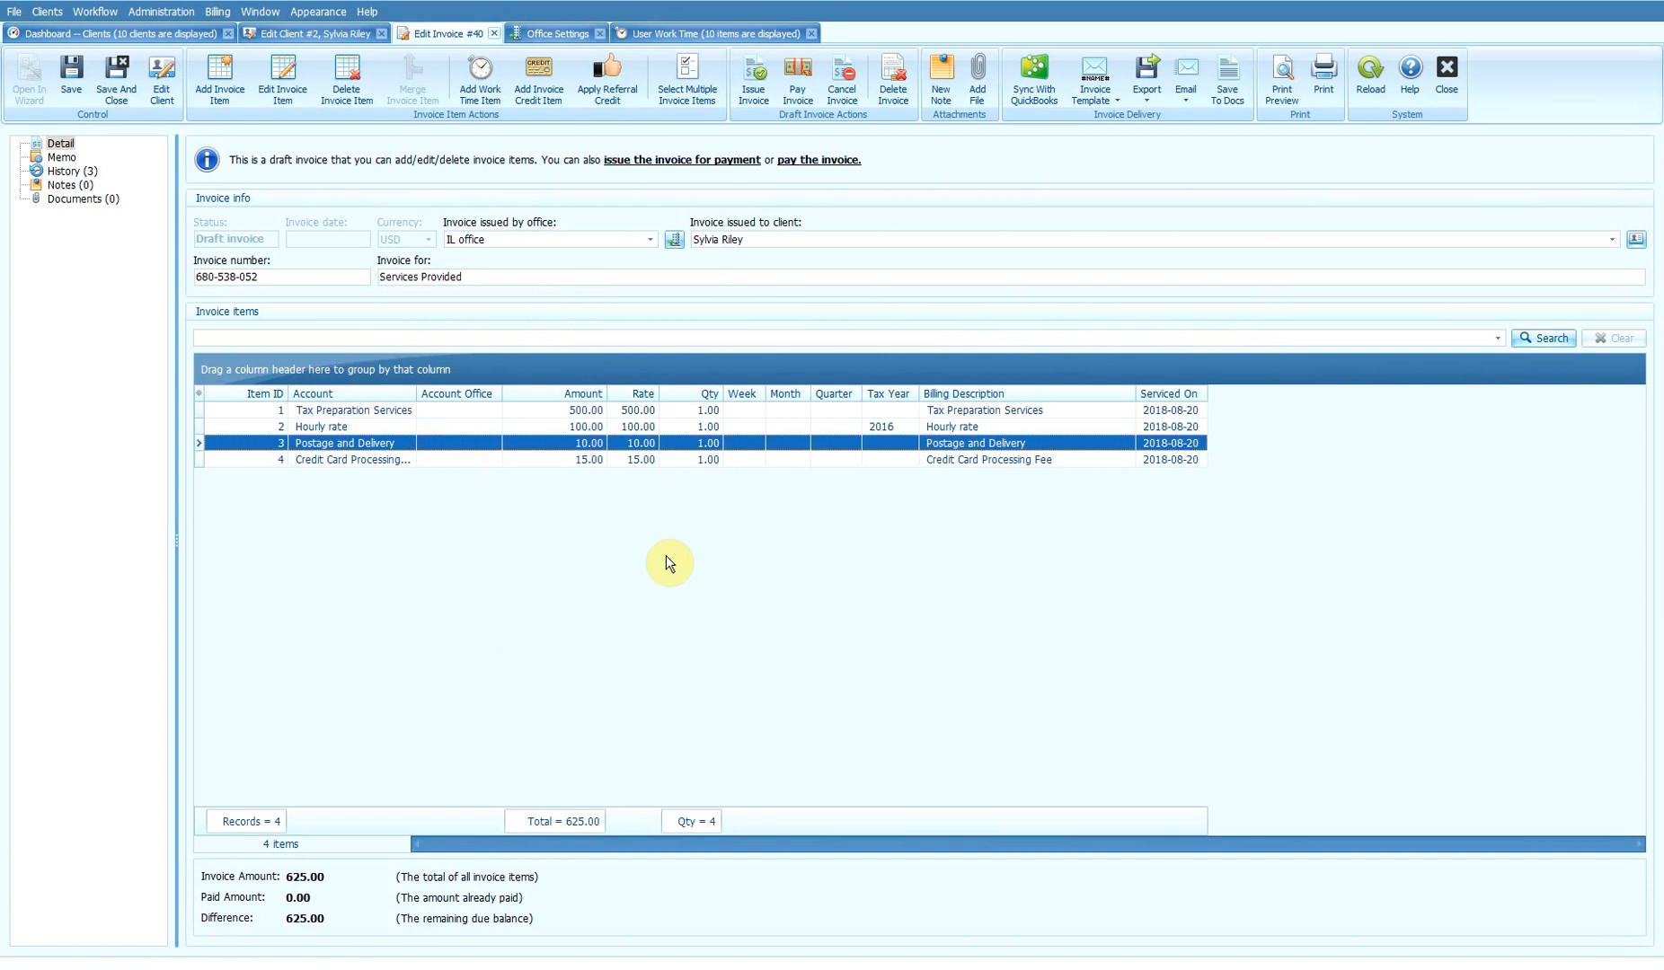
{"action": "left_click", "coordinate": [679, 83]}
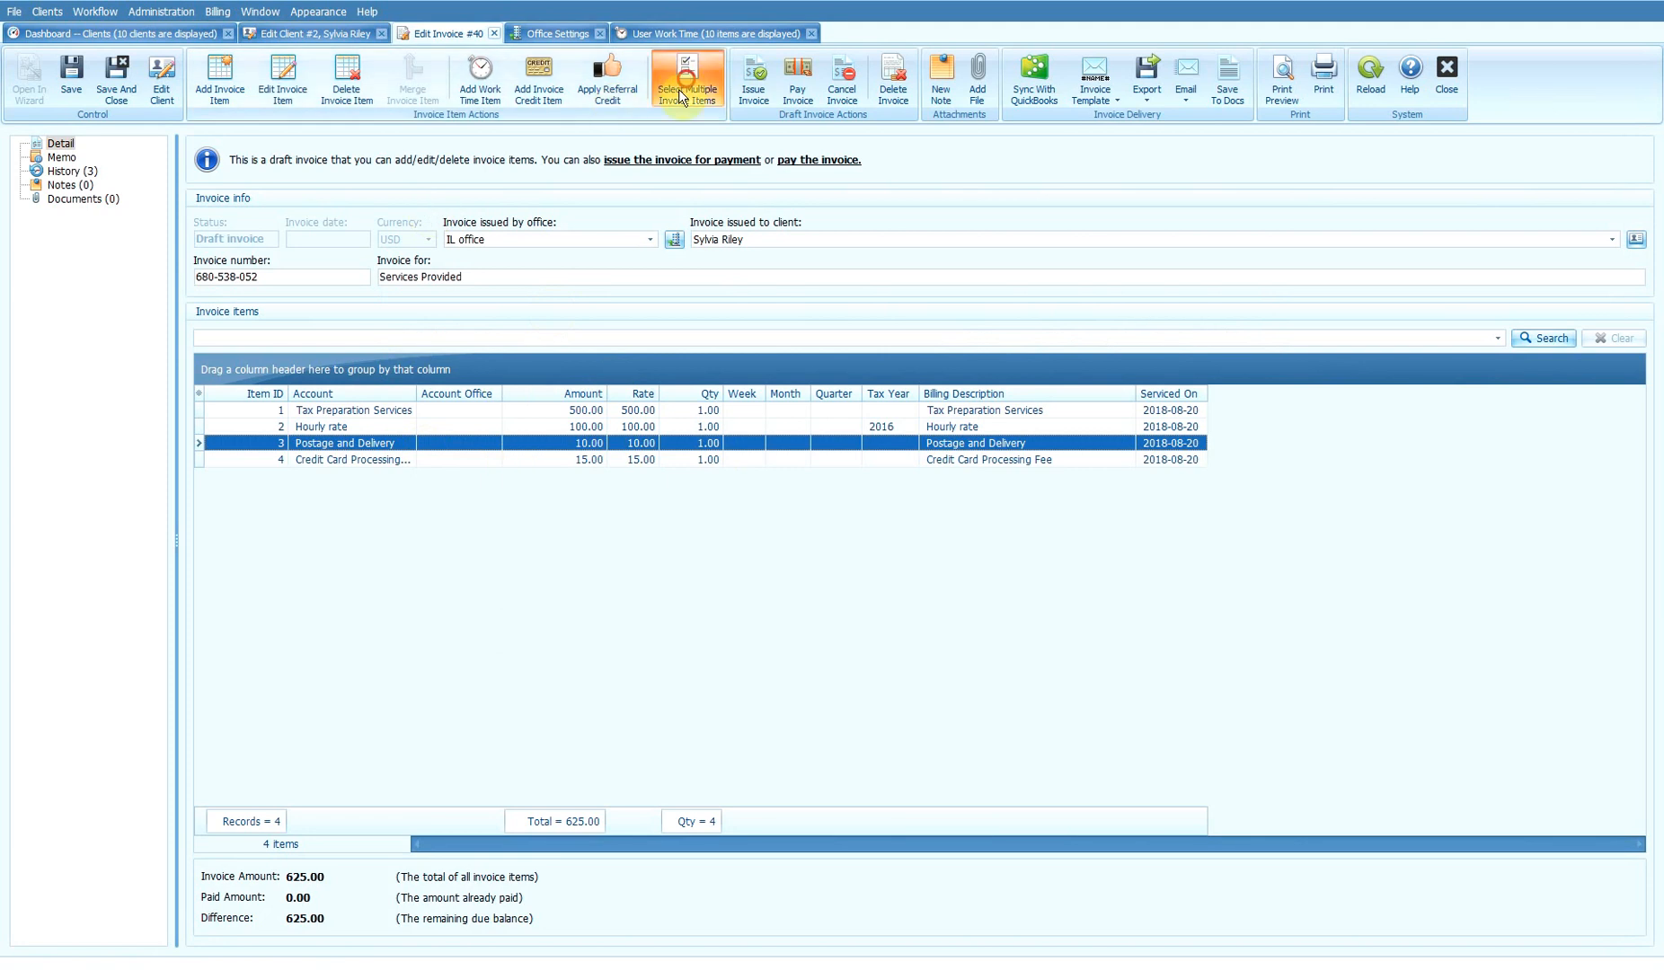
{"action": "left_click", "coordinate": [216, 445]}
{"action": "left_click", "coordinate": [215, 427]}
{"action": "left_click", "coordinate": [216, 410]}
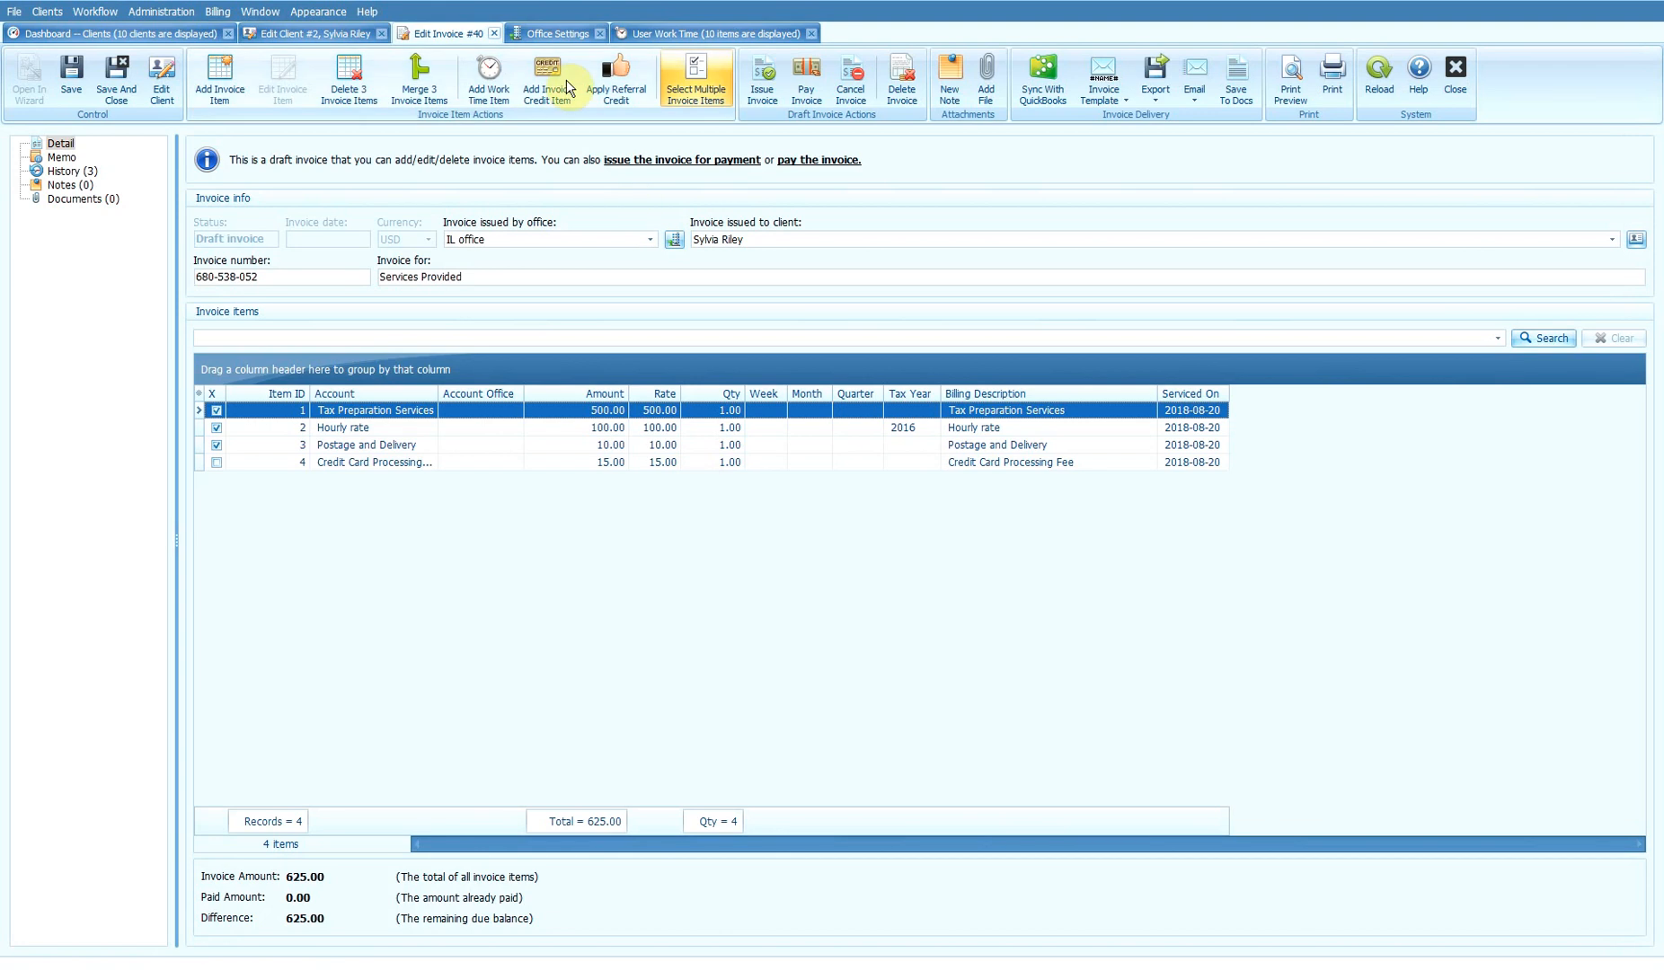
{"action": "left_click", "coordinate": [419, 79]}
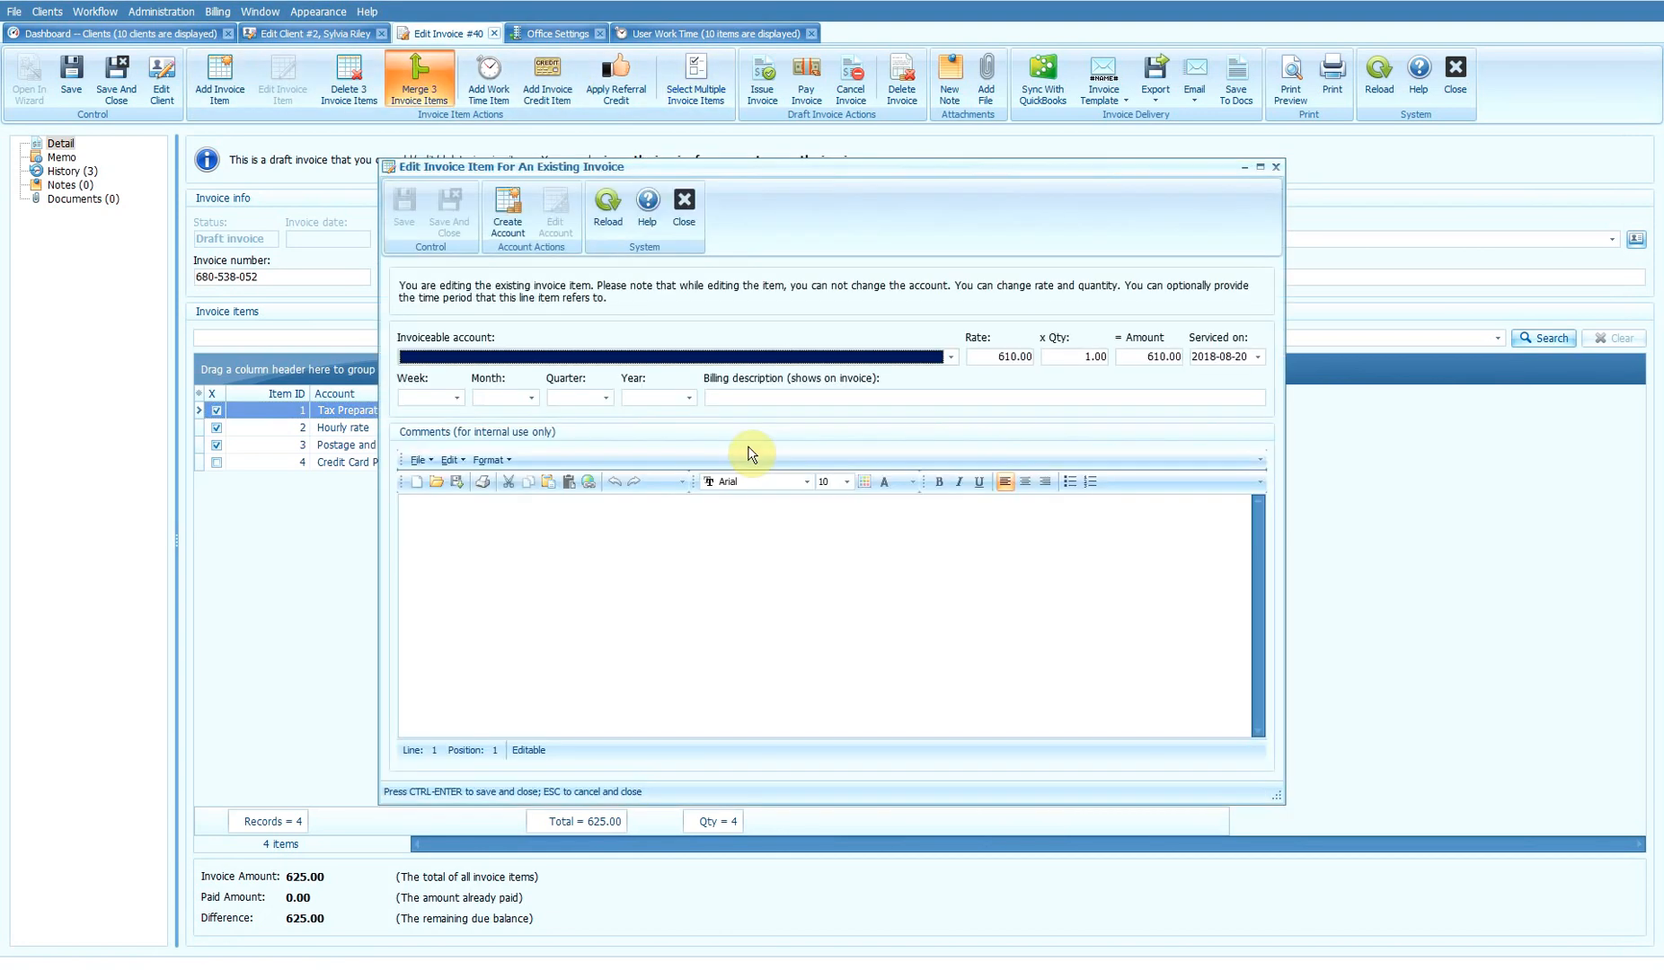
{"action": "left_click", "coordinate": [938, 357]}
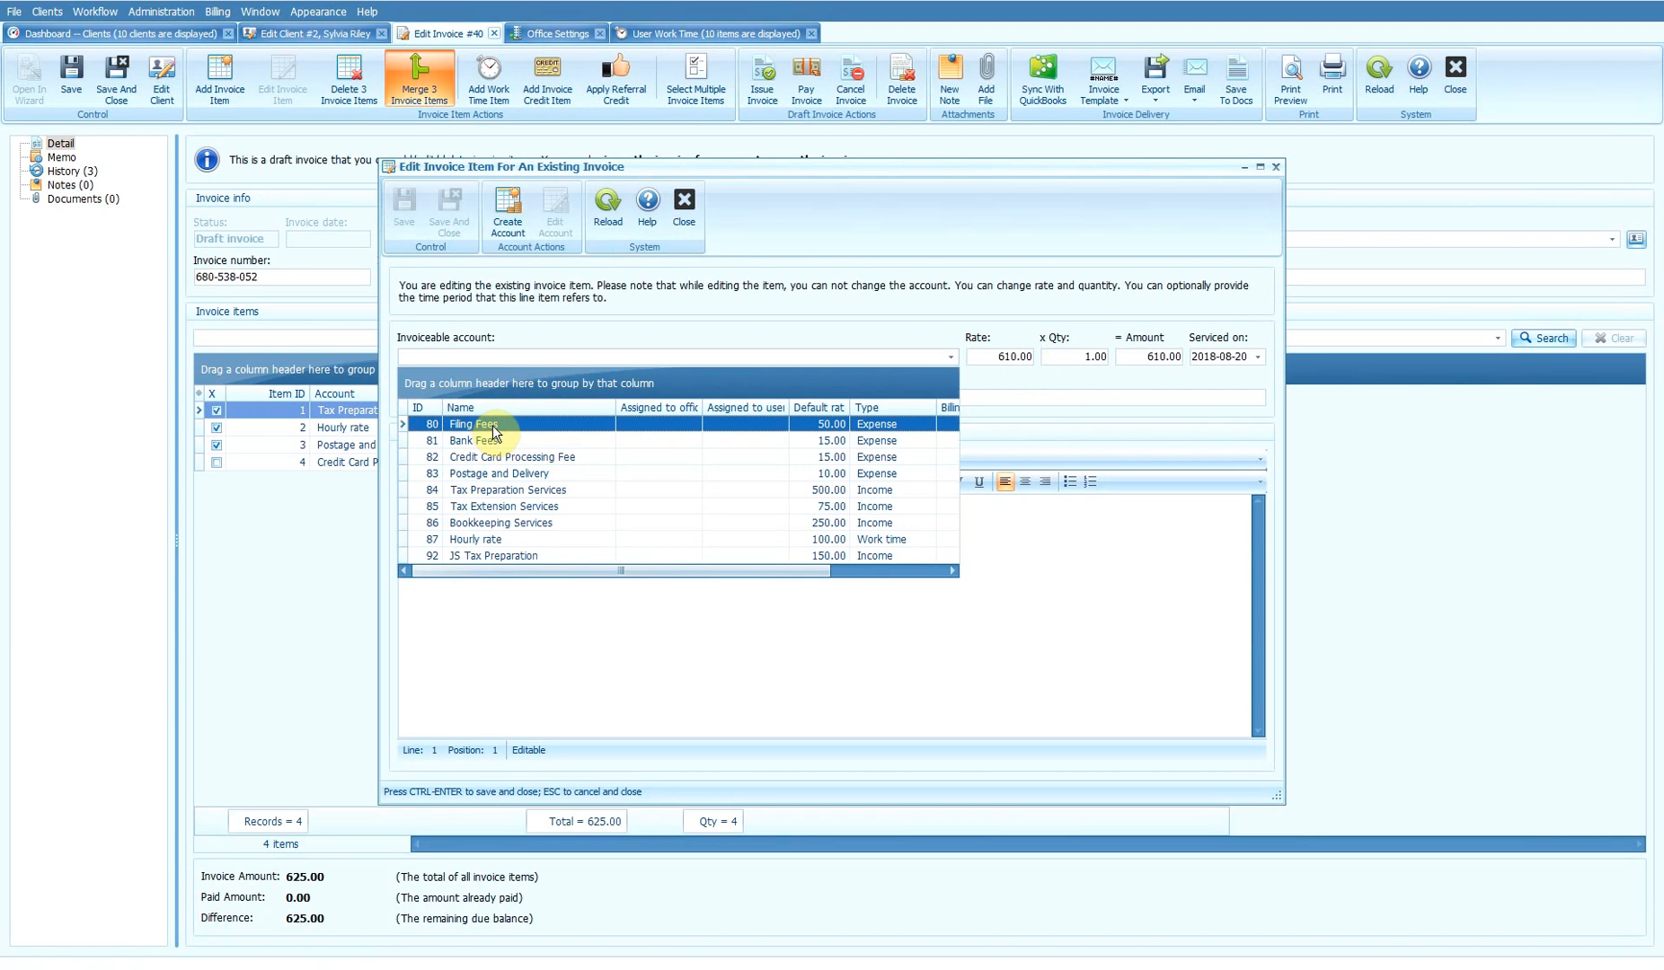
{"action": "left_click", "coordinate": [499, 490]}
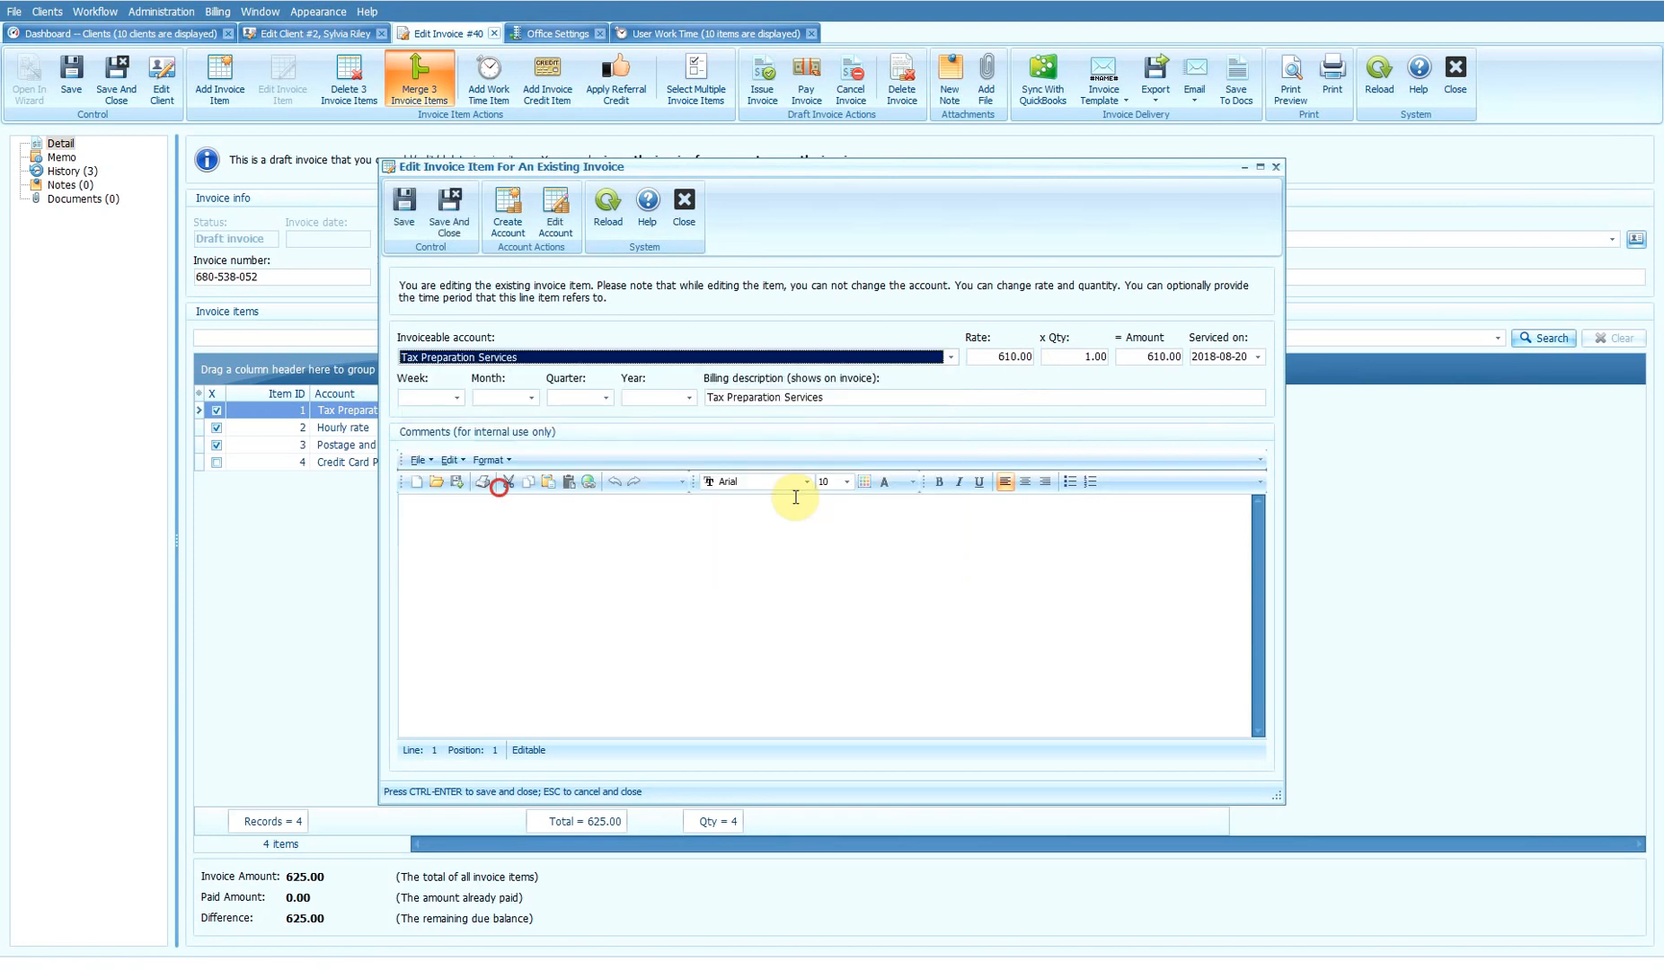
{"action": "left_click", "coordinate": [459, 210]}
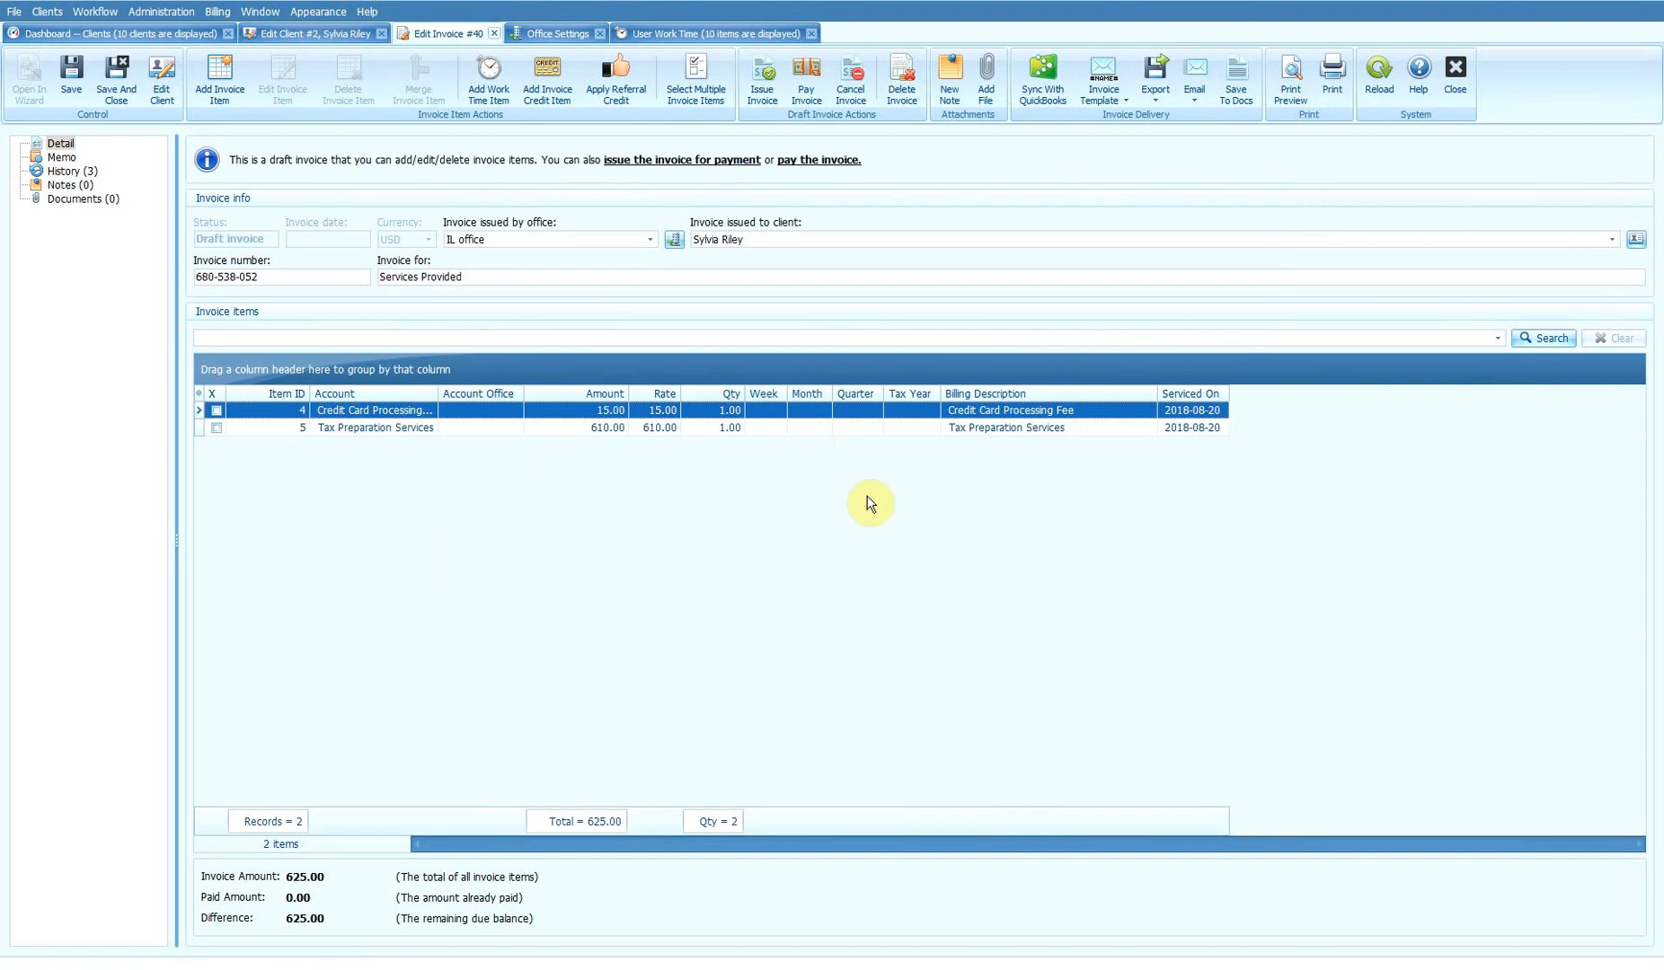
Step: Save draft invoice #40, start a payment for it, and include the client's draft invoices #38 and #39 in the payment
{"action": "left_click", "coordinate": [805, 79]}
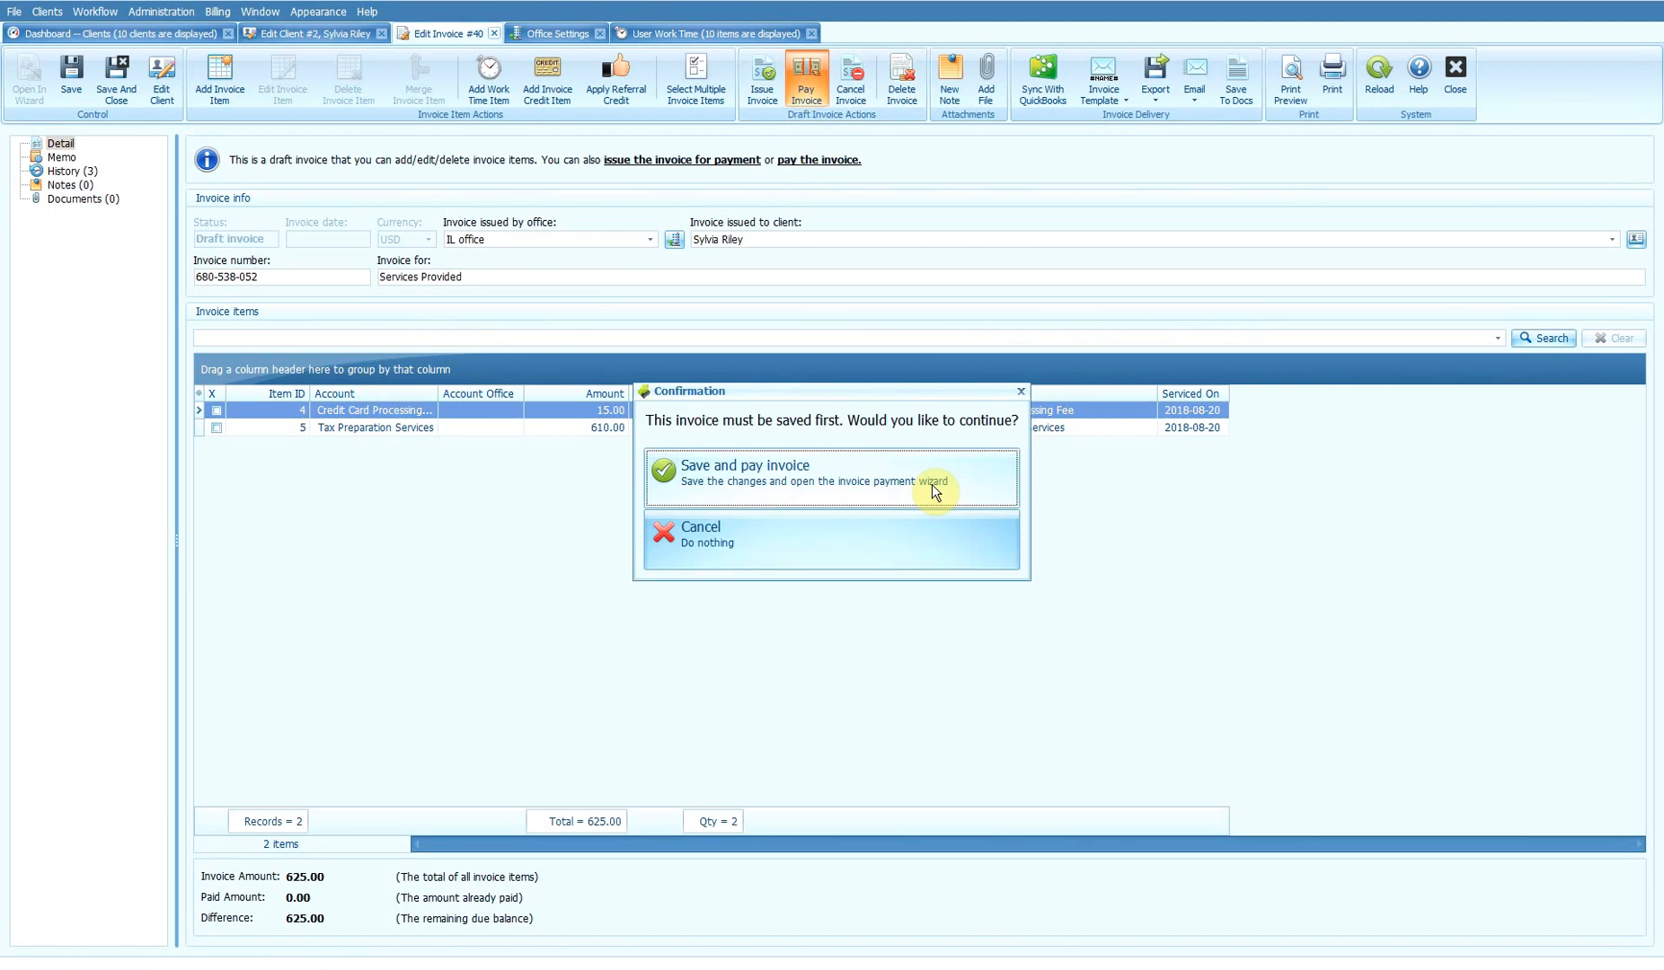
{"action": "left_click", "coordinate": [813, 467]}
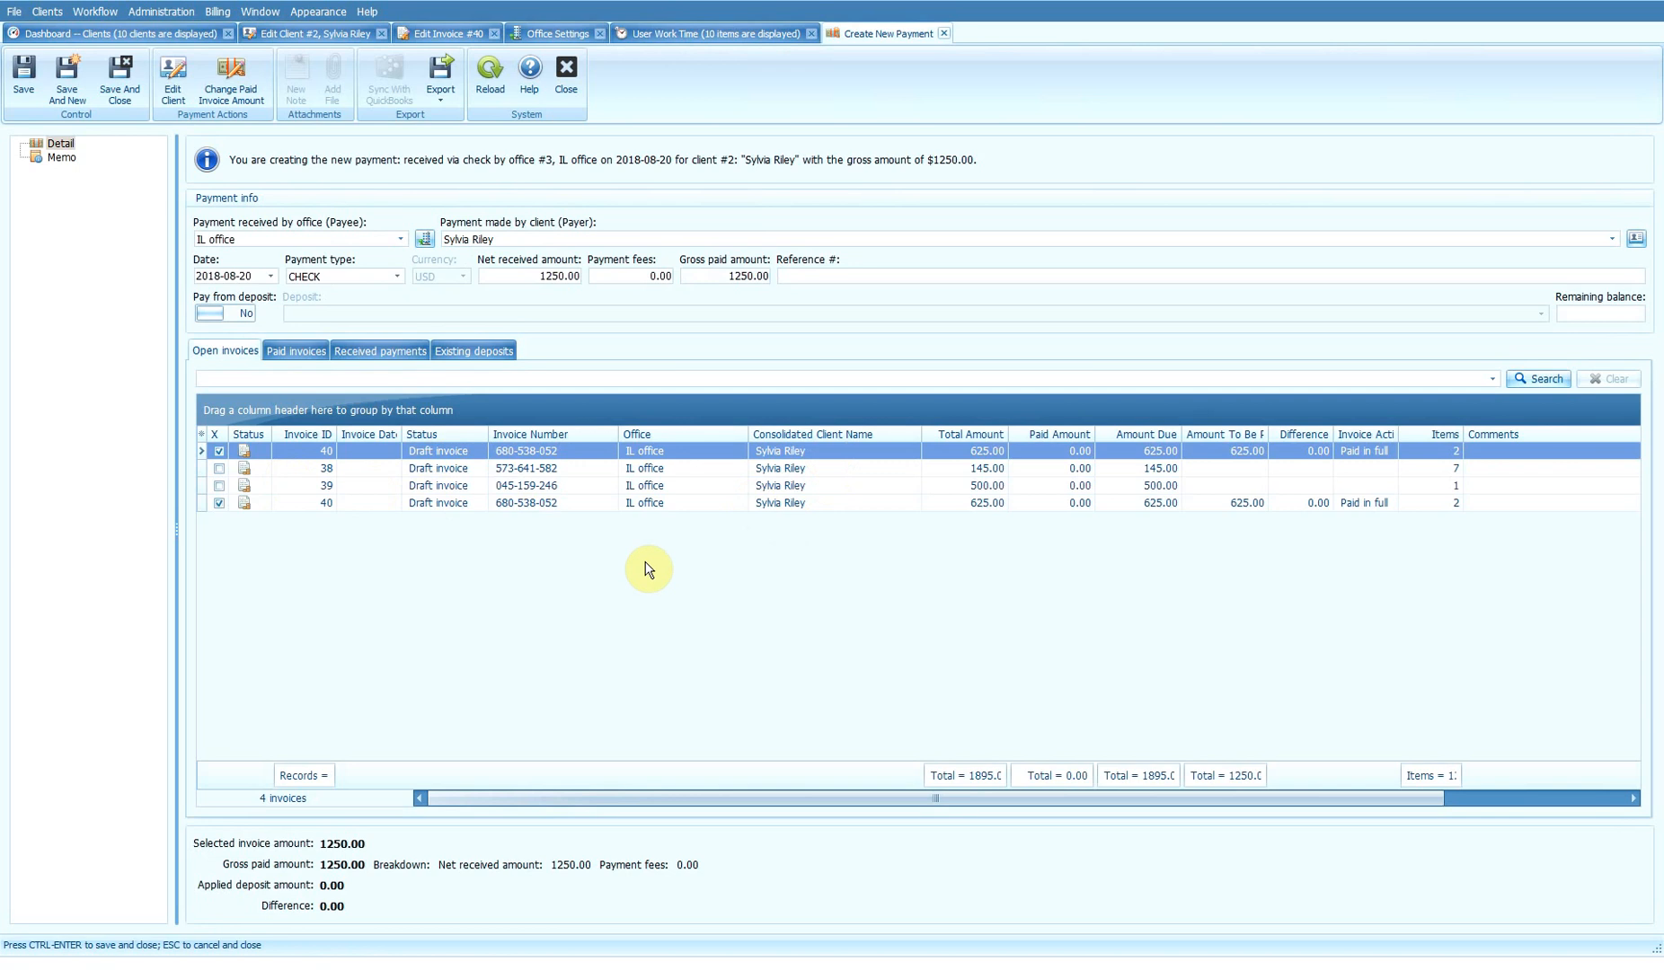
{"action": "left_click", "coordinate": [218, 468]}
{"action": "left_click", "coordinate": [219, 486]}
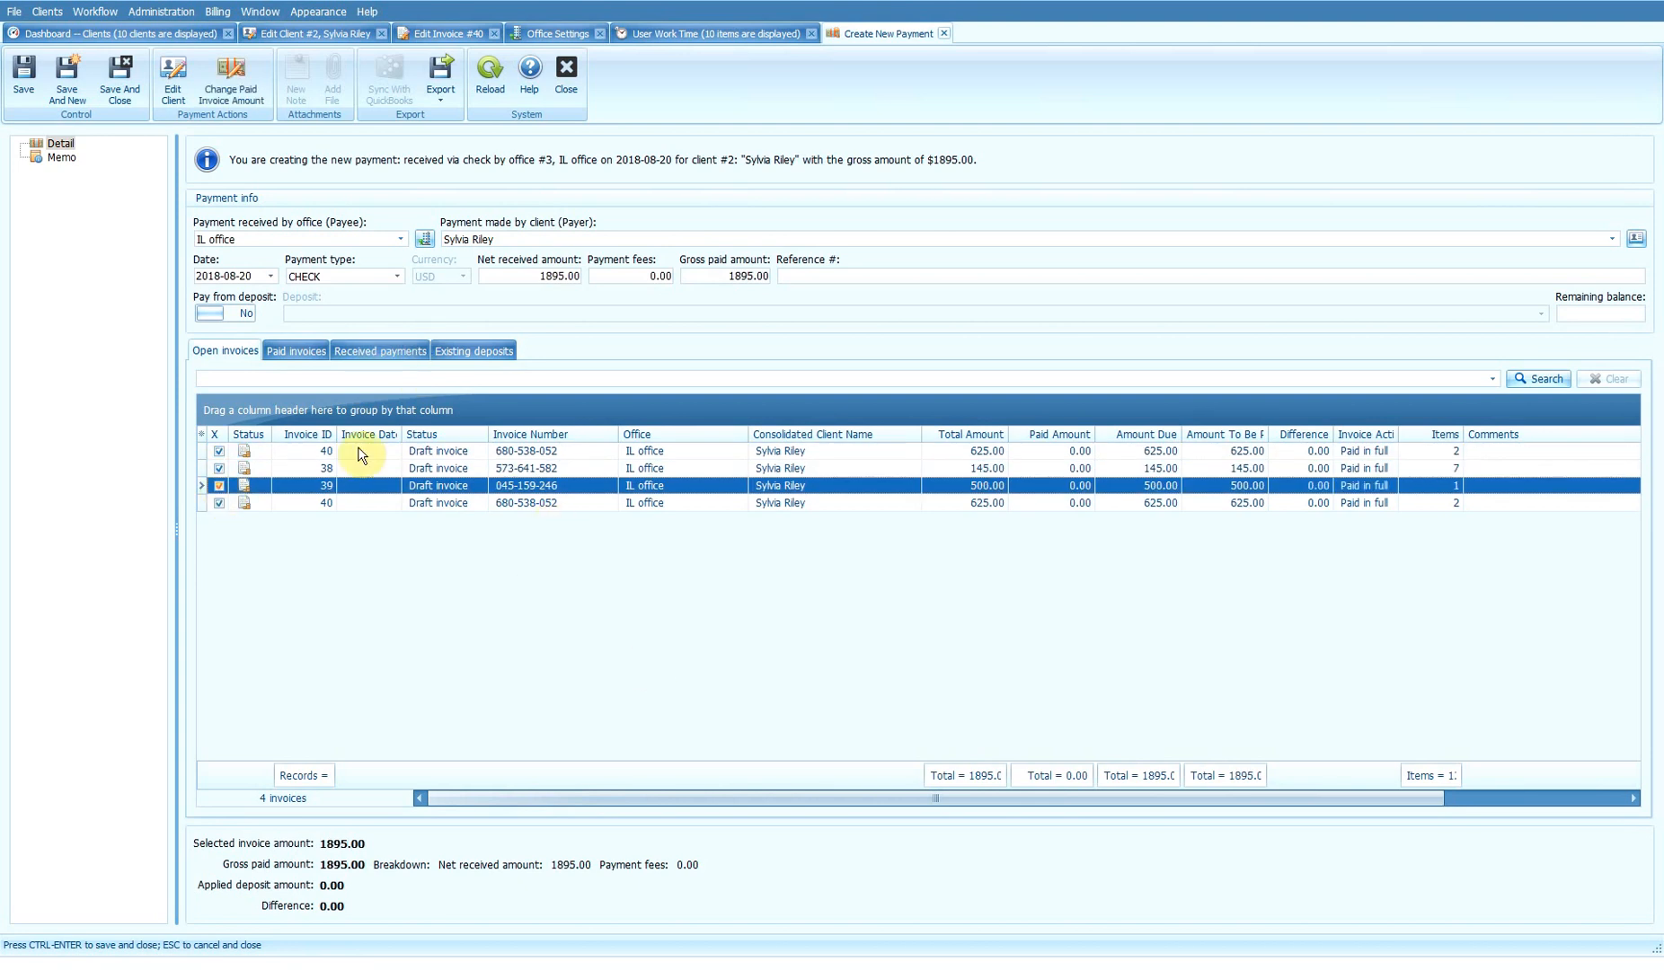
Step: Set the payment's net received amount to 200
{"action": "left_click", "coordinate": [528, 277]}
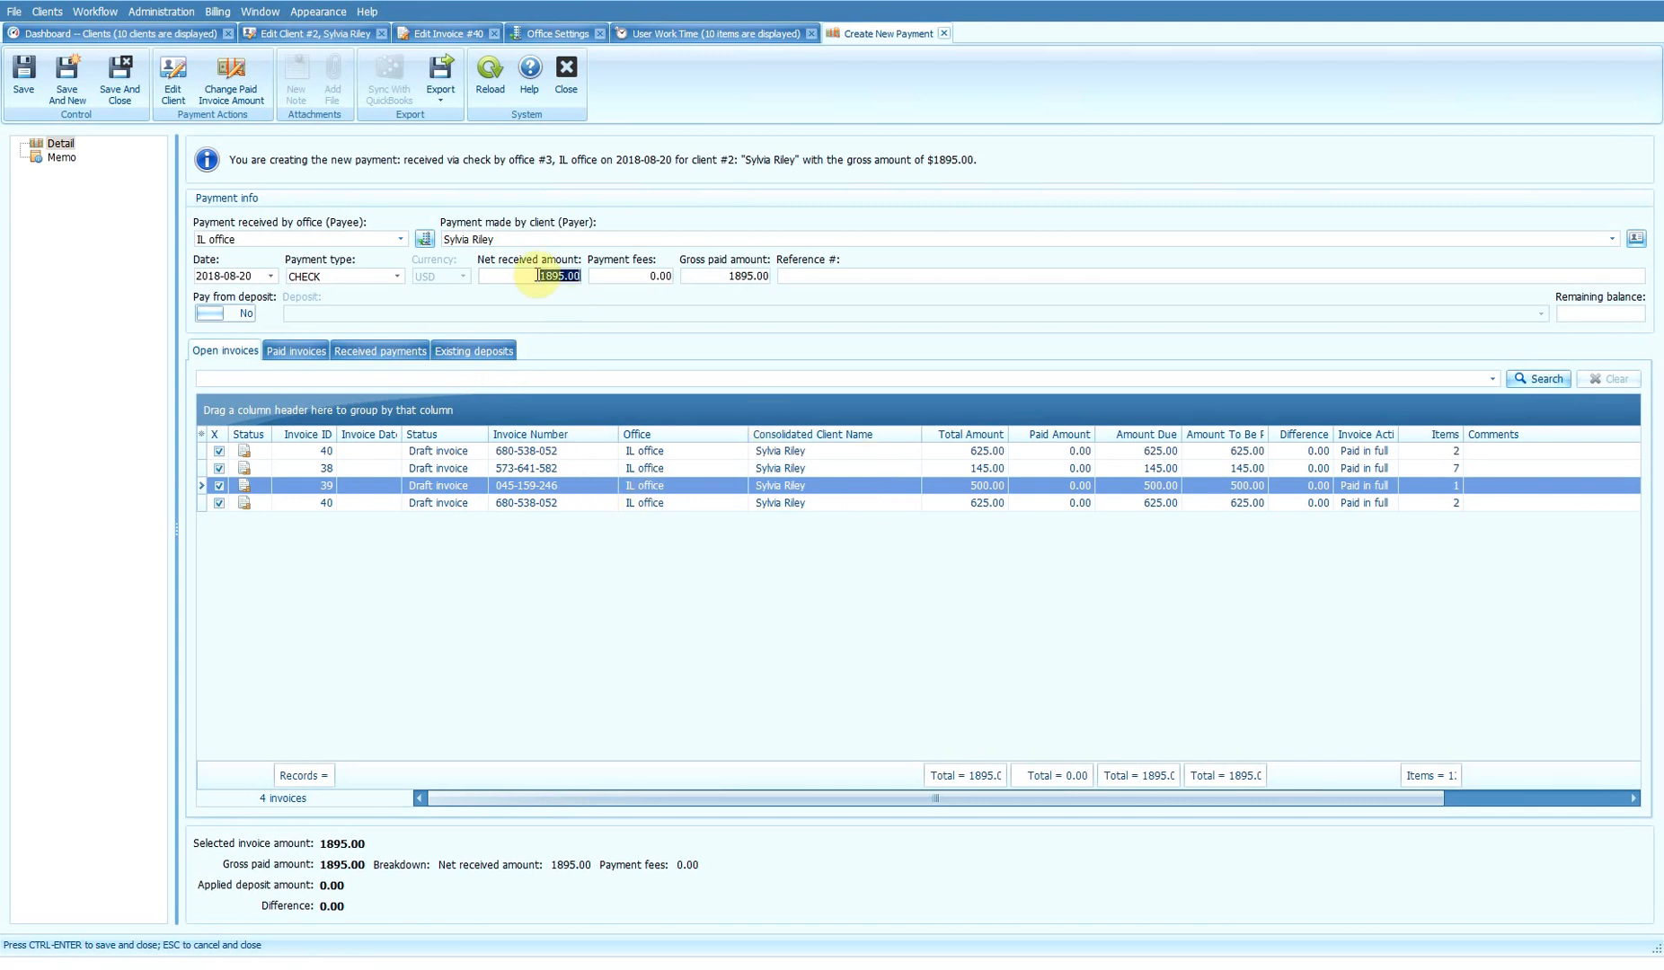
{"action": "left_click", "coordinate": [654, 278]}
{"action": "type", "text": "200"}
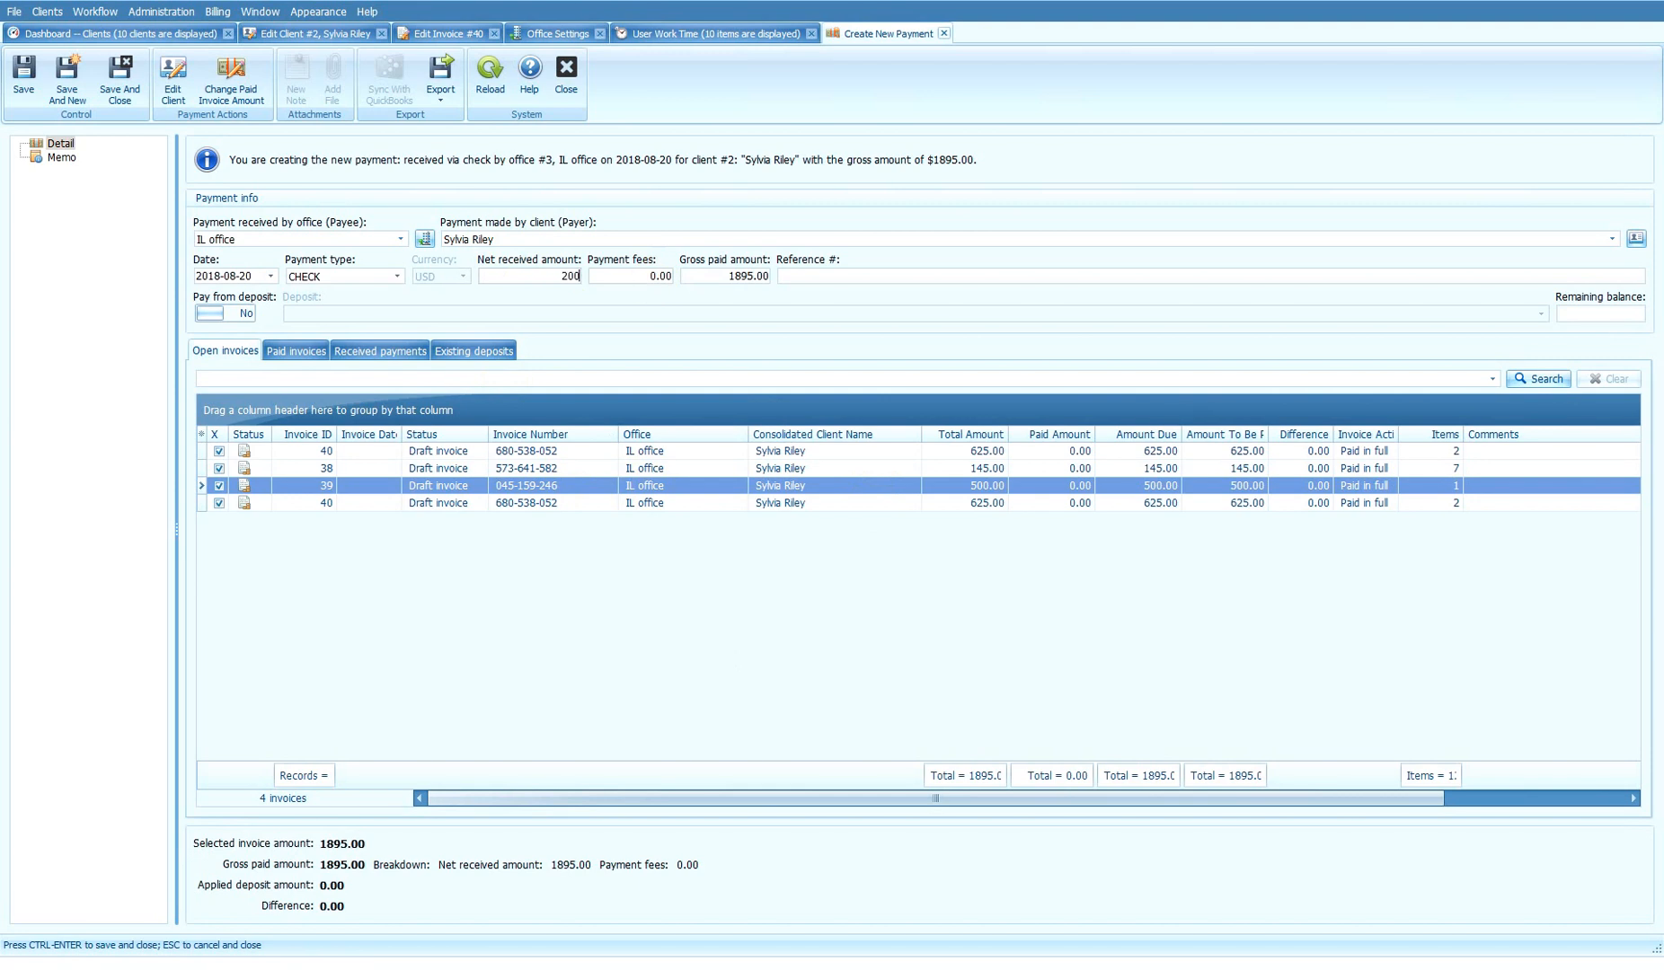
{"action": "left_click", "coordinate": [454, 620]}
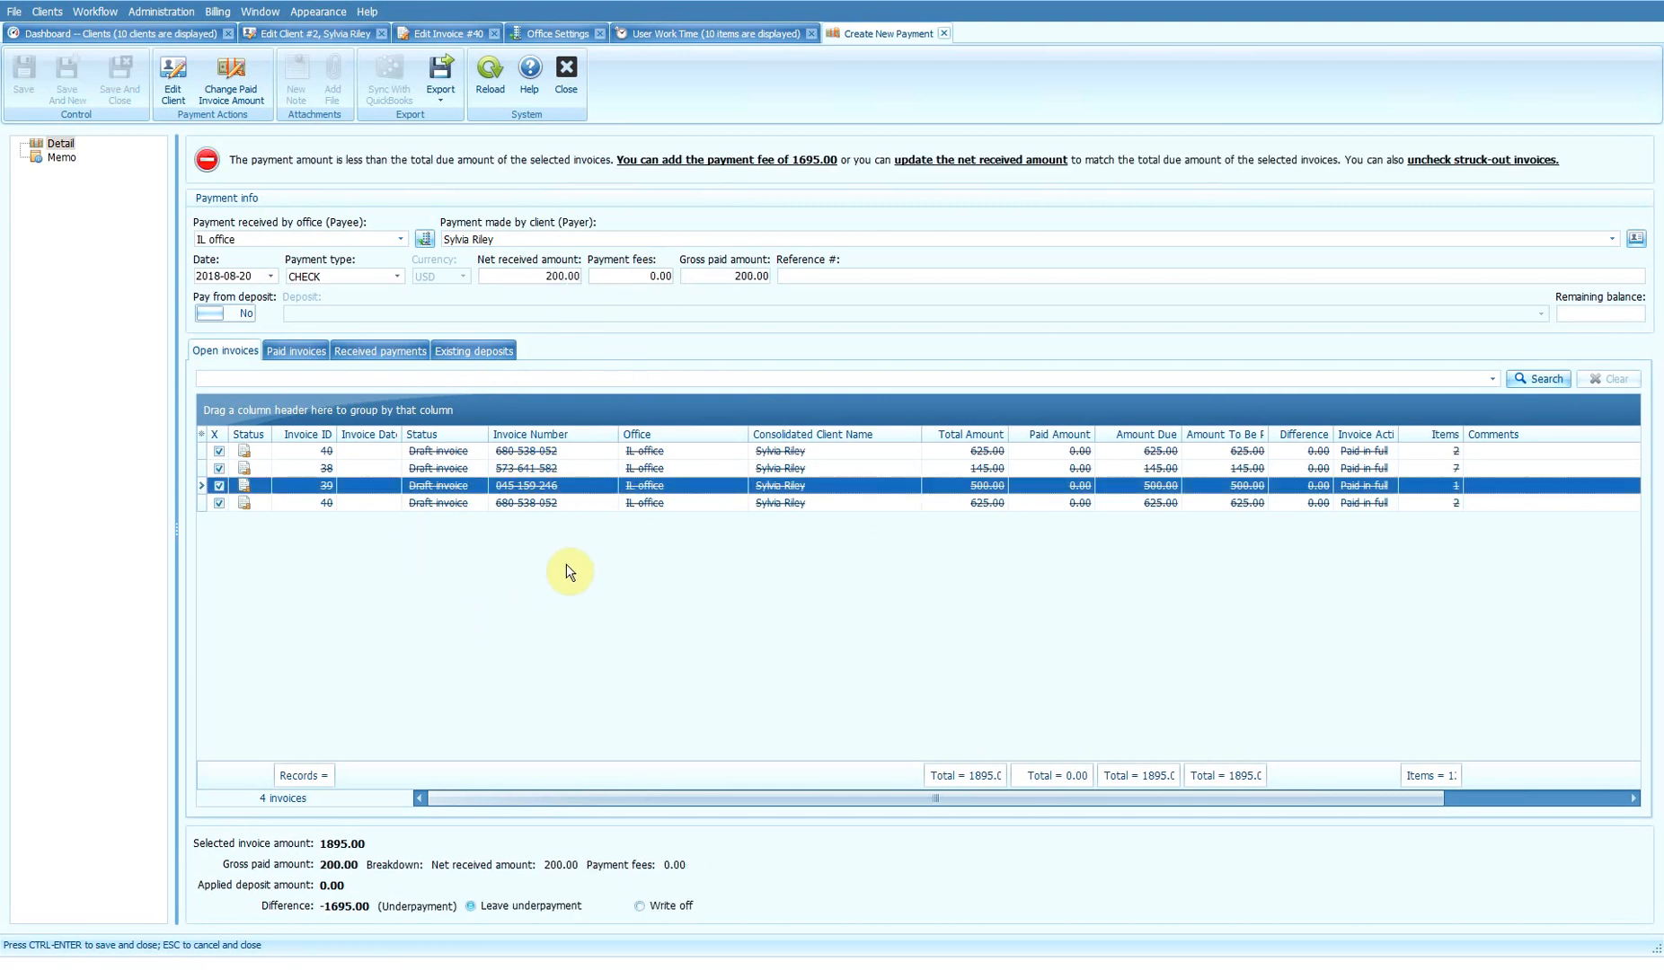
Step: Deselect every open invoice in the payment, then reselect only the first invoice #40 entry to pay it in part
{"action": "left_click", "coordinate": [218, 451]}
{"action": "left_click", "coordinate": [219, 468]}
{"action": "left_click", "coordinate": [219, 486]}
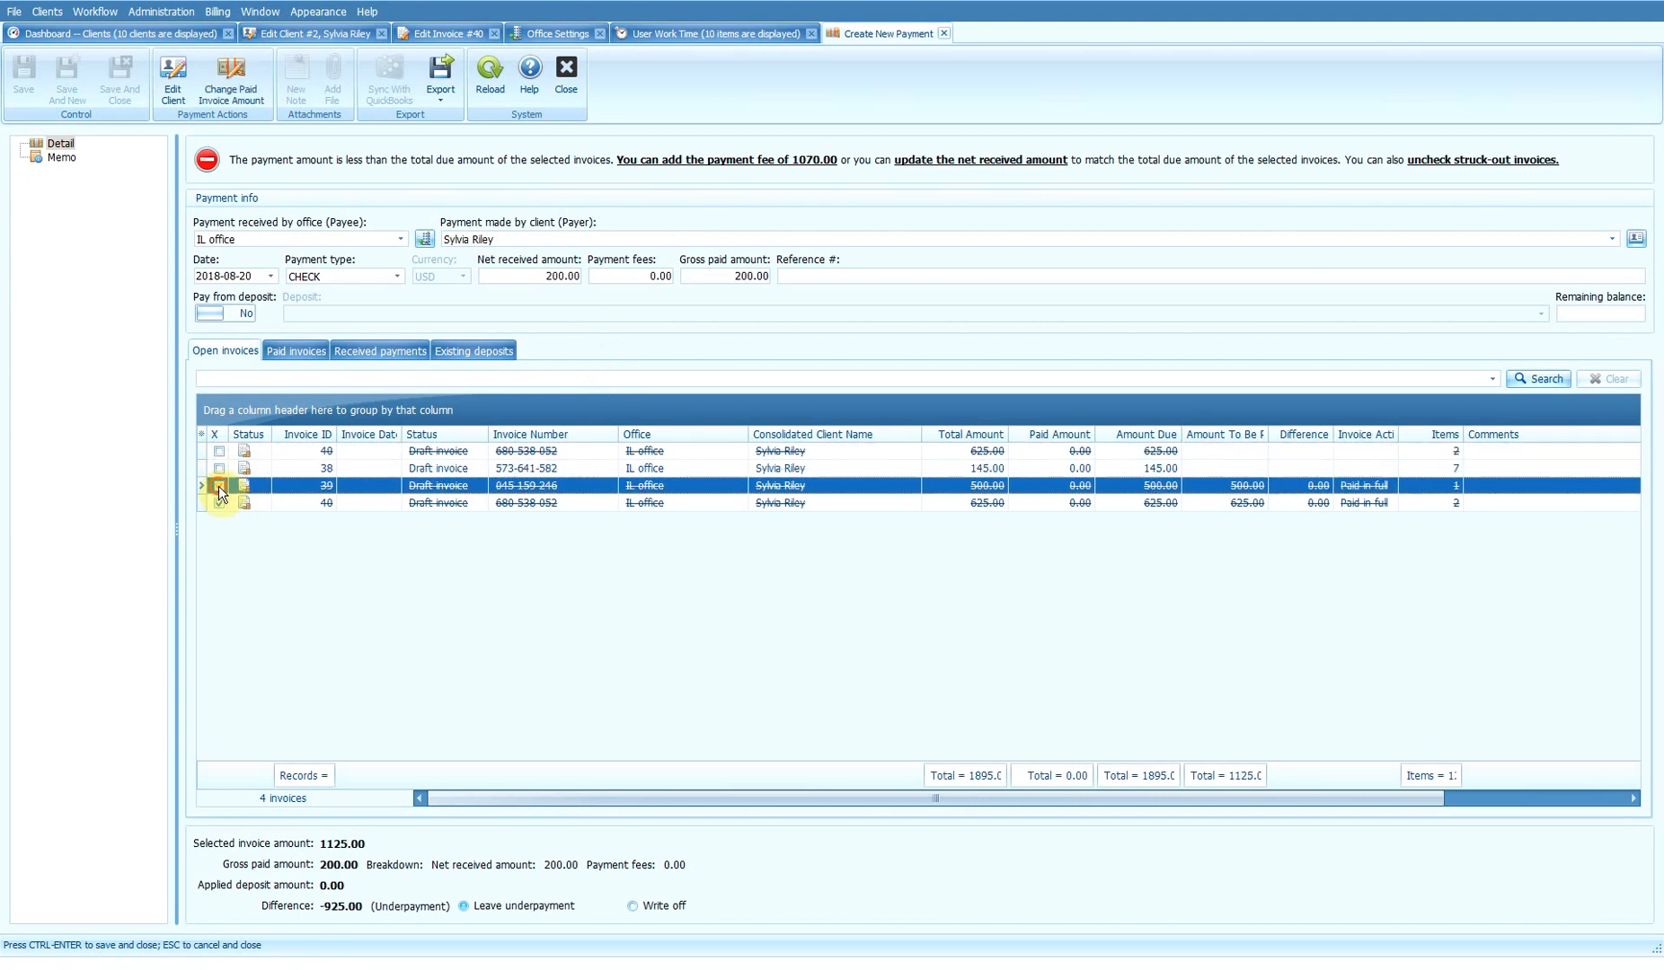
{"action": "left_click", "coordinate": [219, 503]}
{"action": "left_click", "coordinate": [218, 451]}
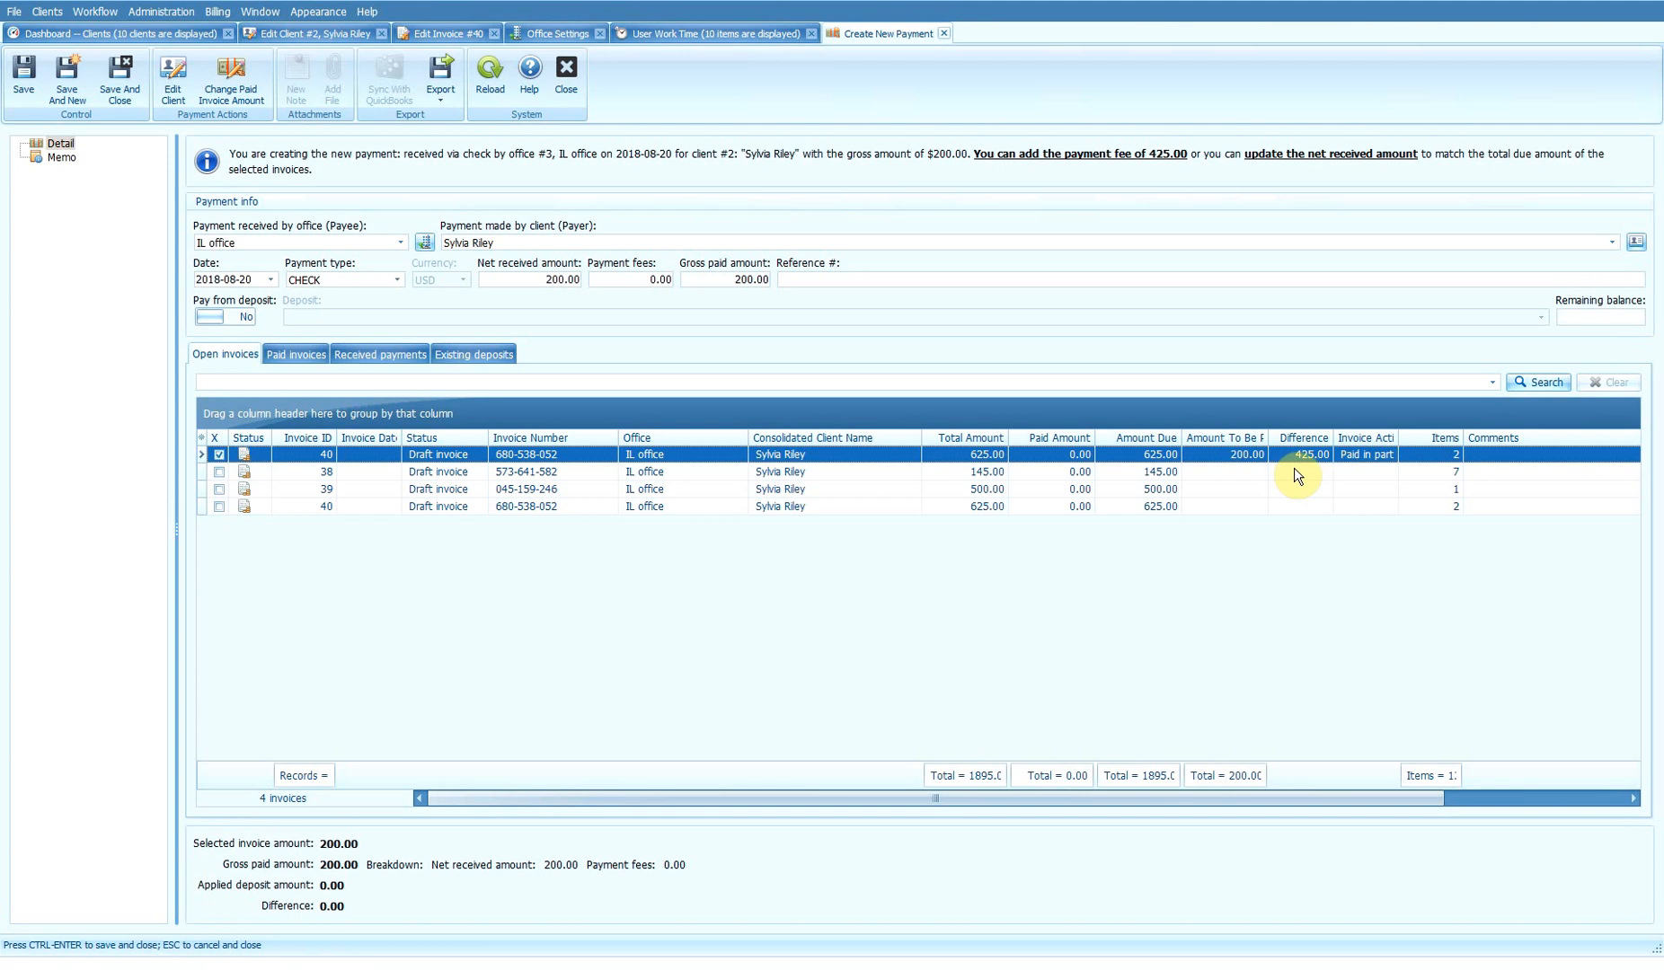
Step: Set the net received amount to 3000 and include all remaining open invoices in the payment
{"action": "left_click", "coordinate": [540, 278]}
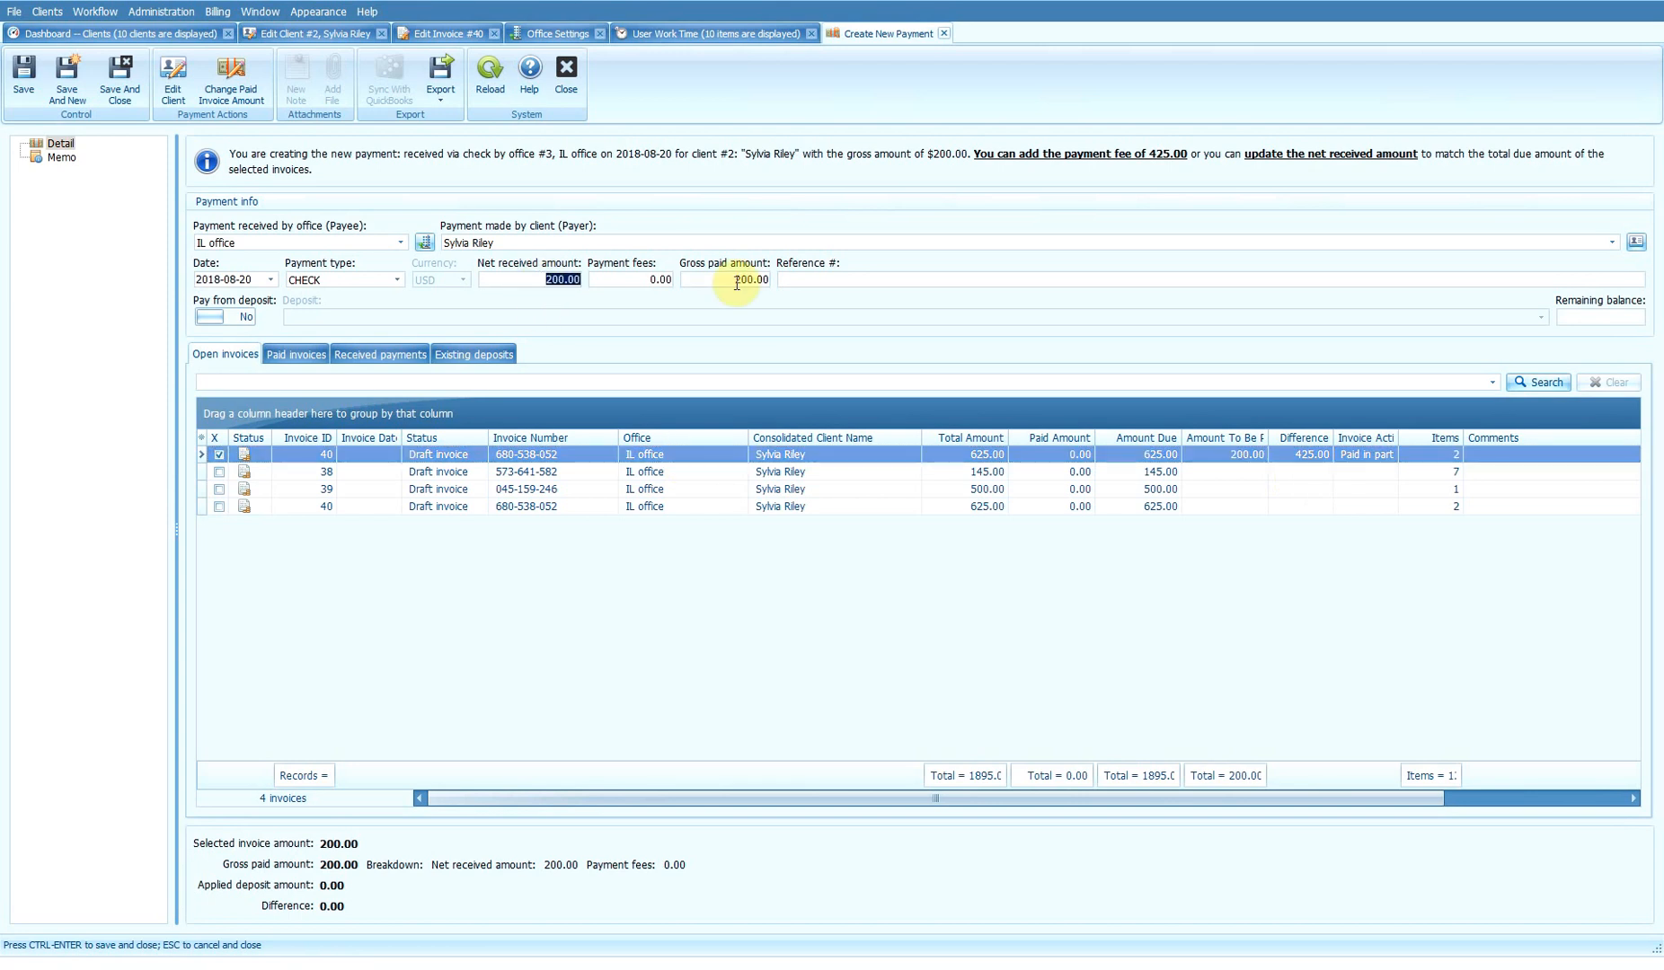
{"action": "type", "text": "3000"}
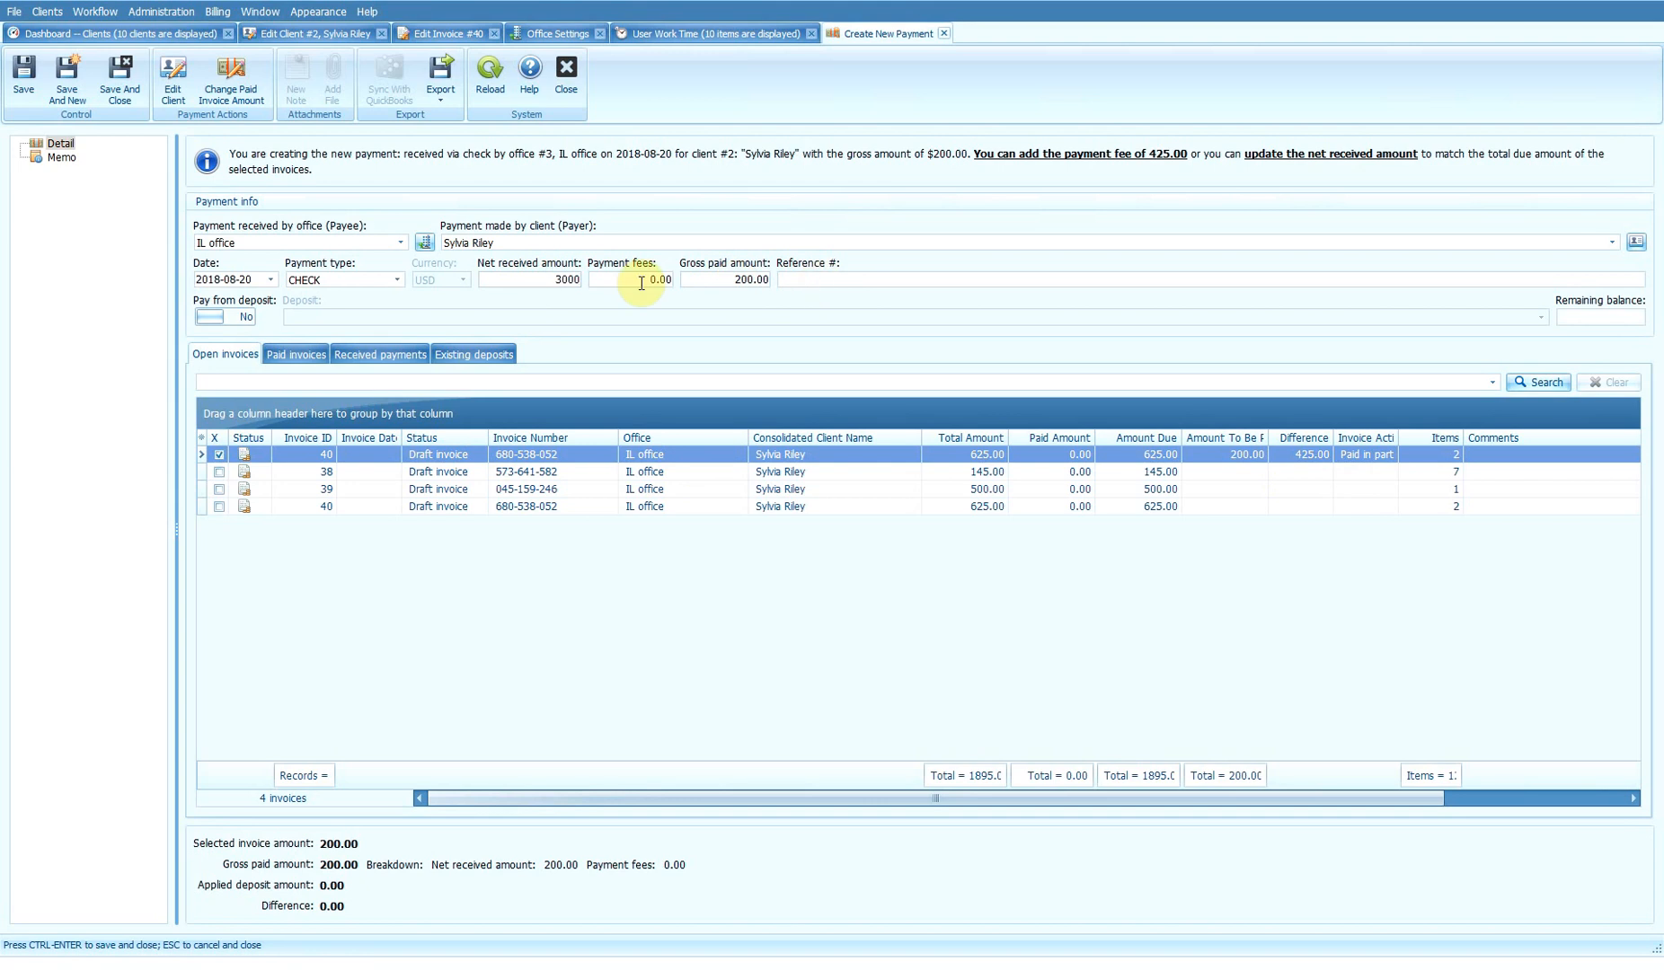
{"action": "left_click", "coordinate": [216, 473]}
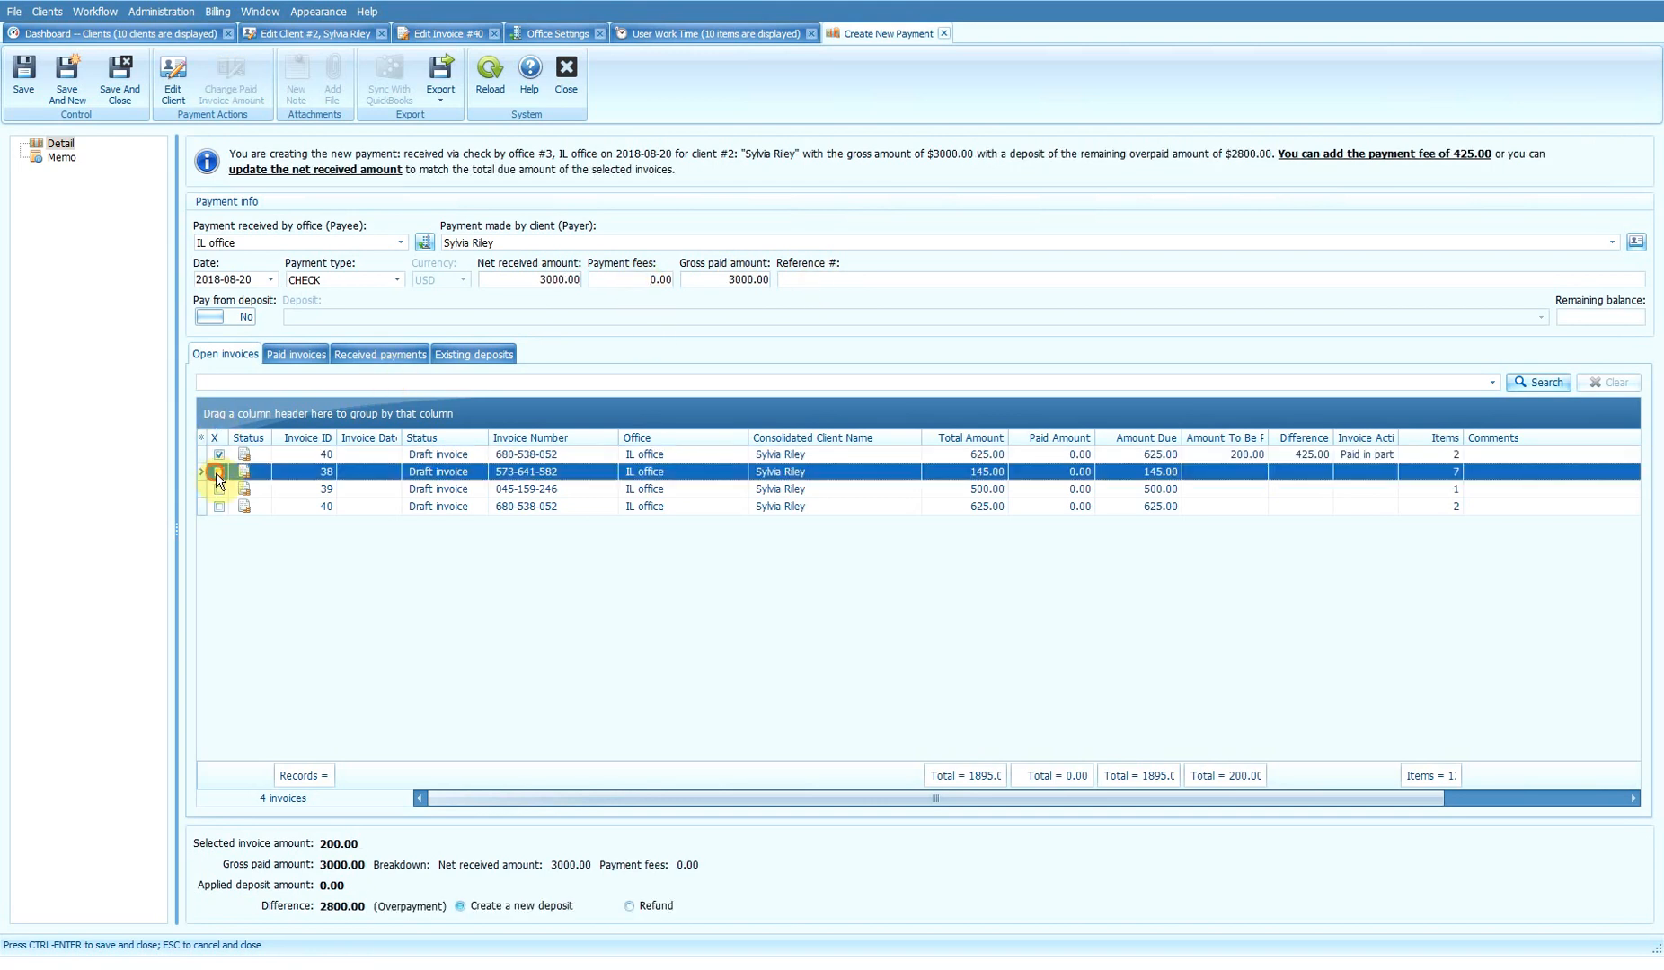
{"action": "left_click", "coordinate": [218, 471]}
{"action": "left_click", "coordinate": [219, 489]}
{"action": "left_click", "coordinate": [218, 506]}
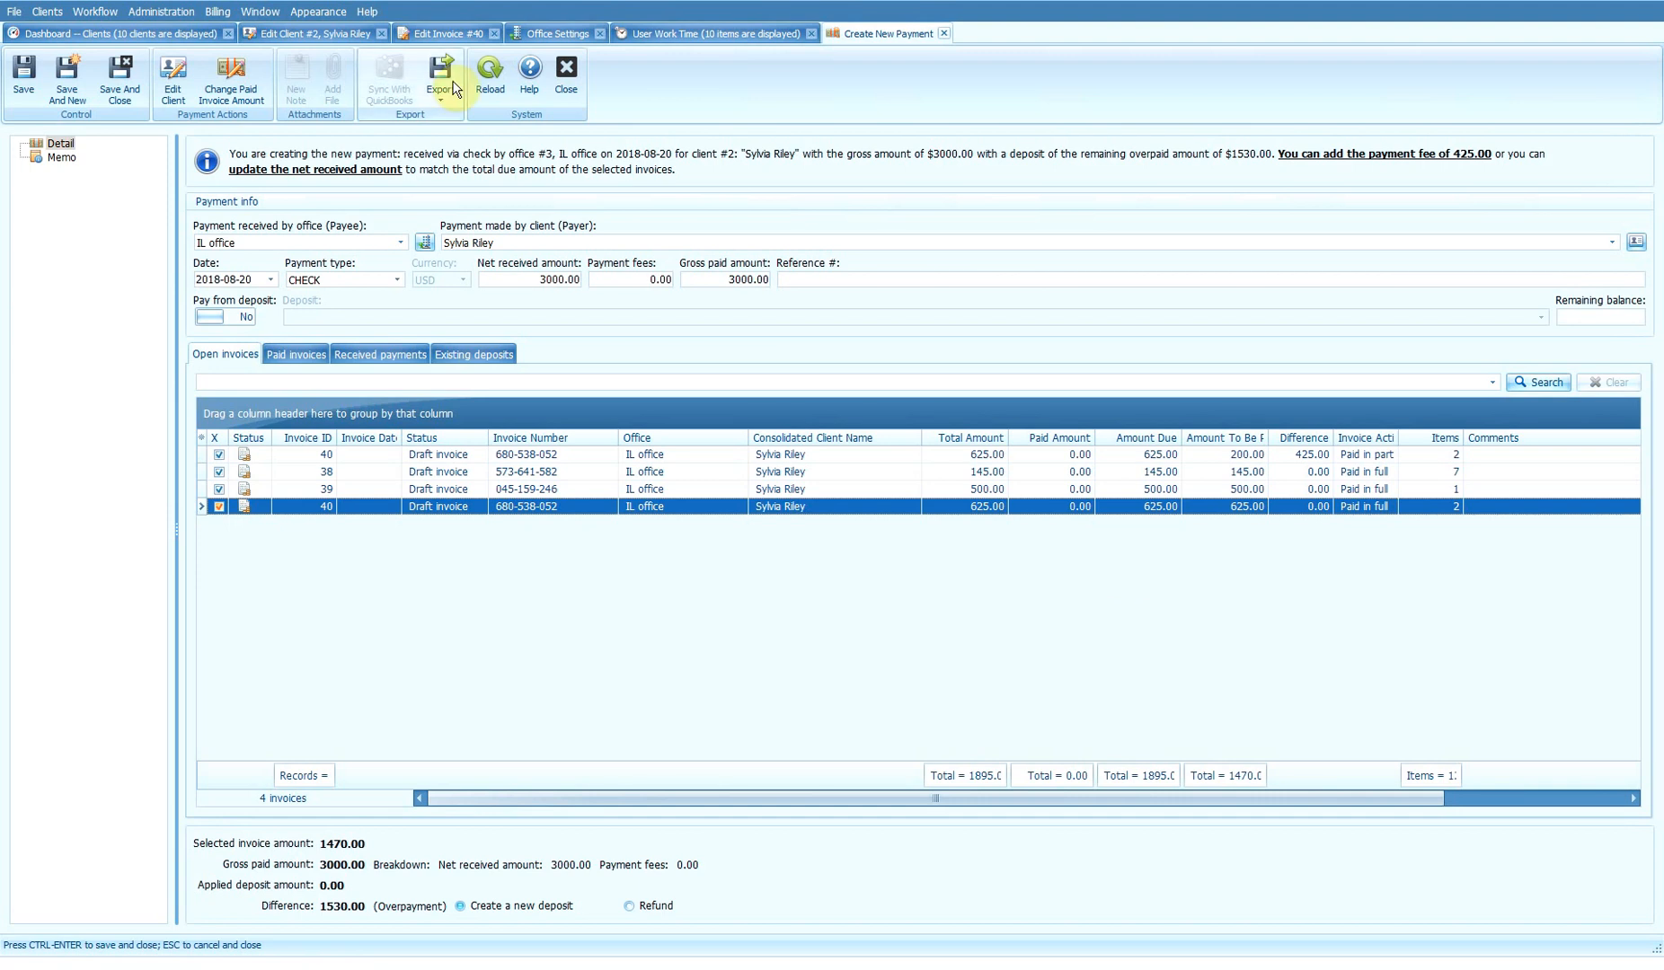
Step: View the client's deposits, then return to the payment and save and close it with 625.00 paying invoice #40 in full
{"action": "left_click", "coordinate": [300, 34]}
{"action": "left_click", "coordinate": [54, 518]}
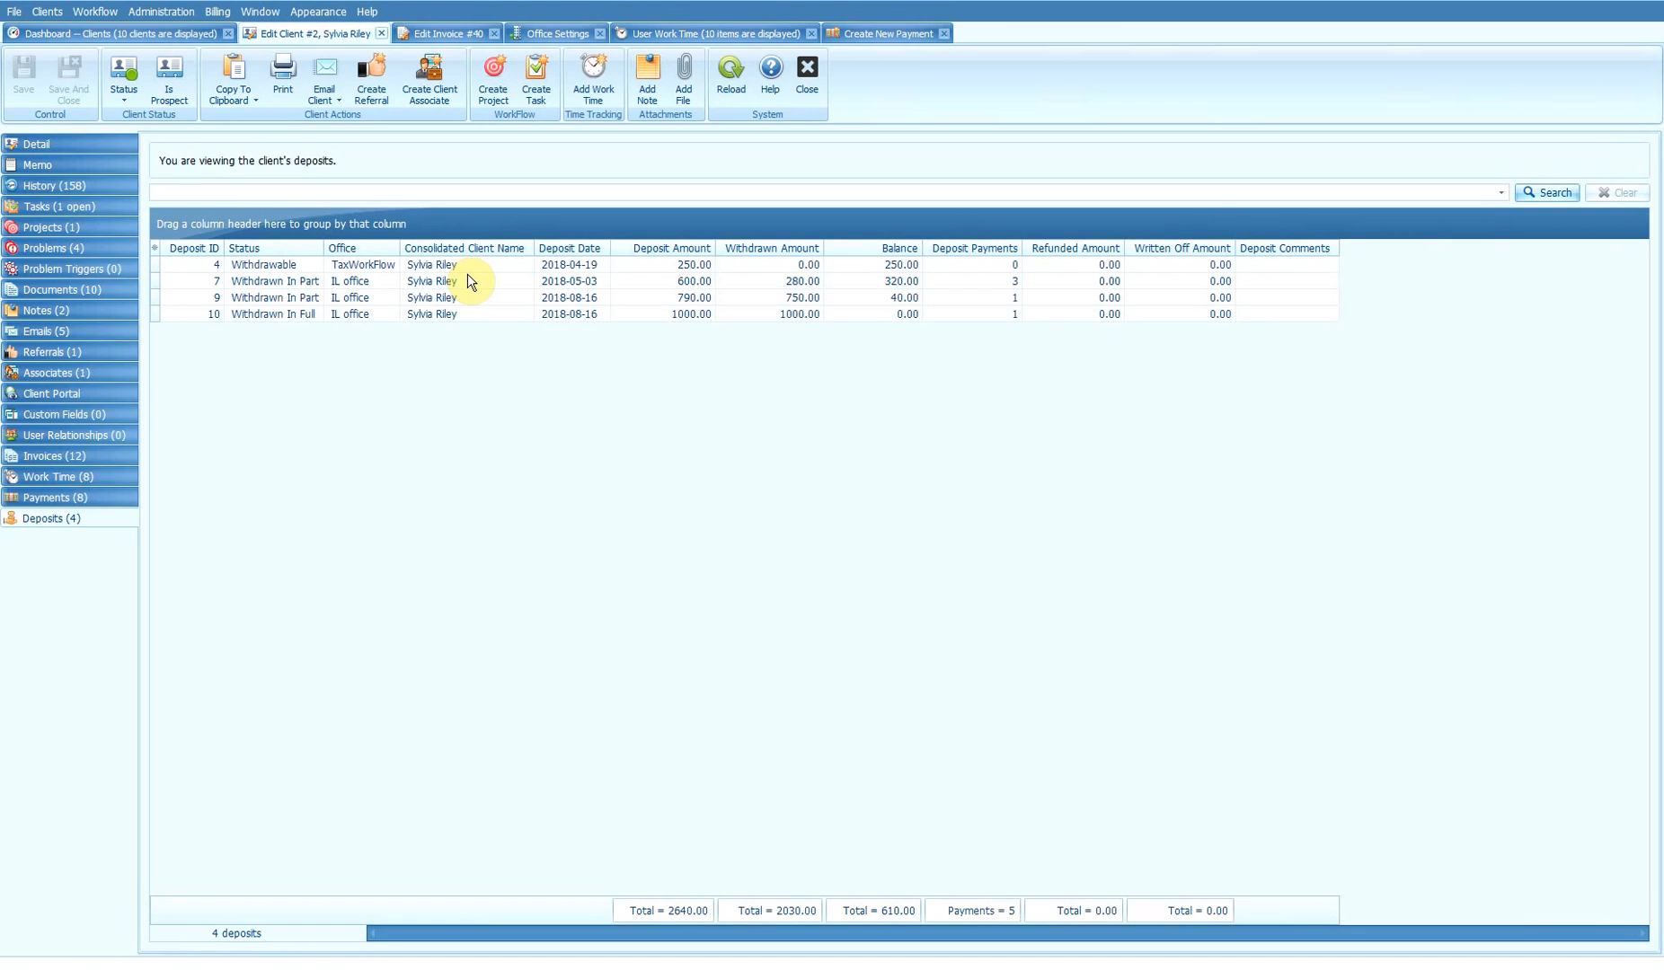
{"action": "key", "text": "ctrl+Tab"}
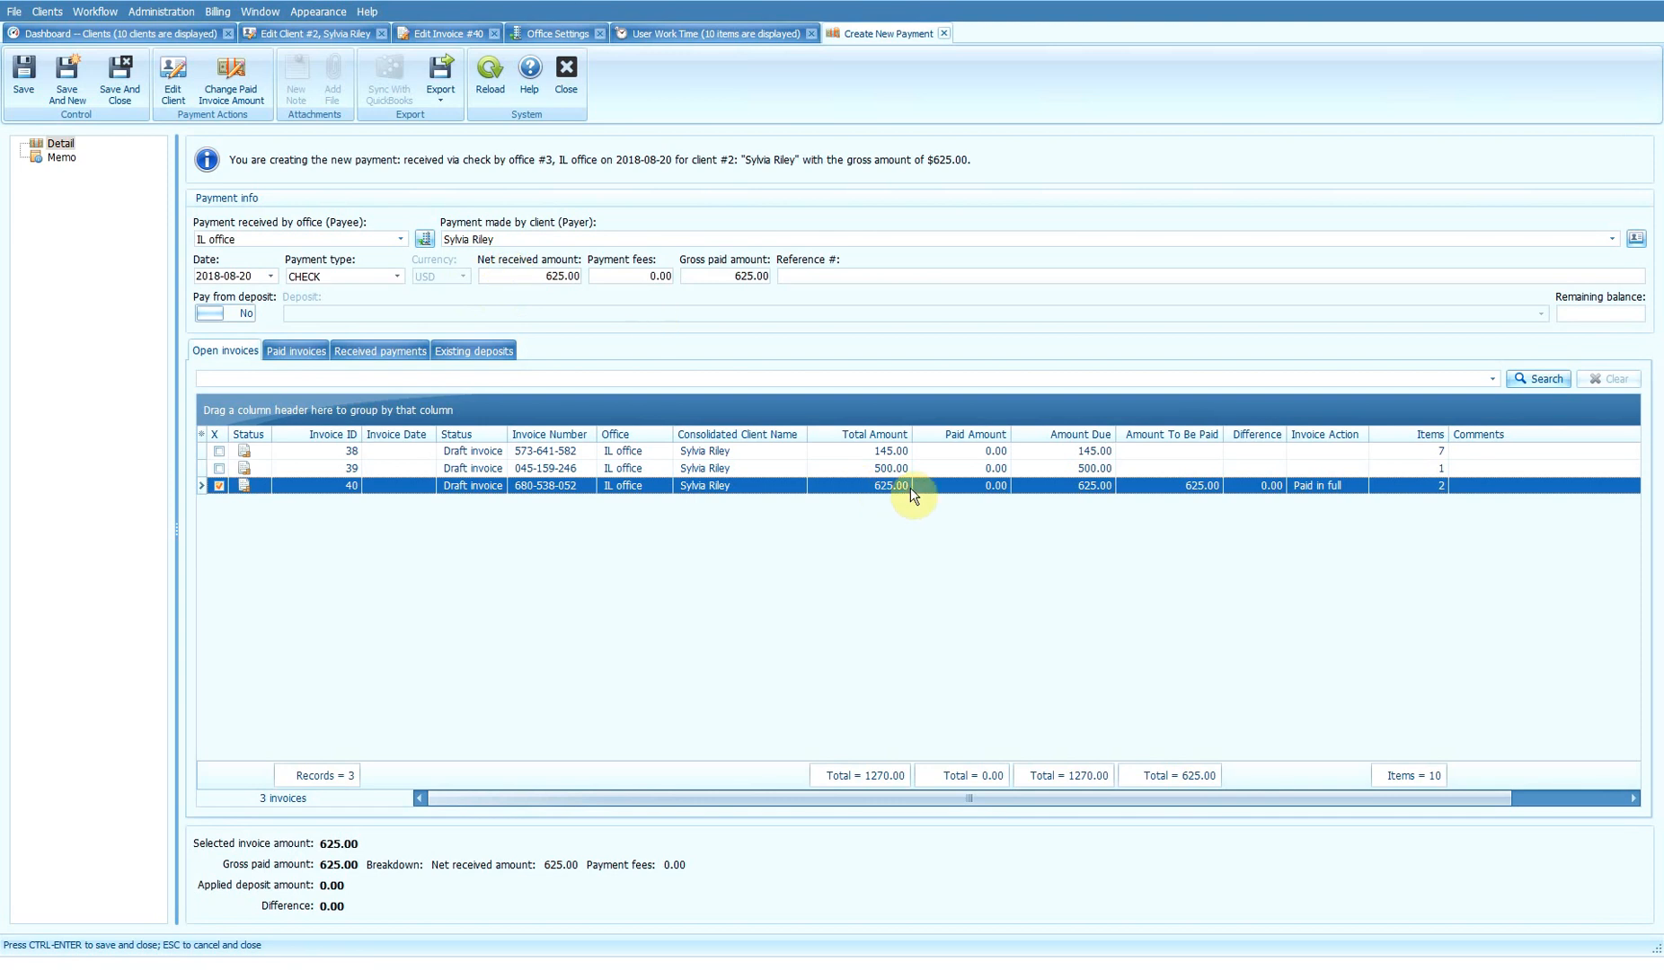
{"action": "left_click", "coordinate": [119, 79]}
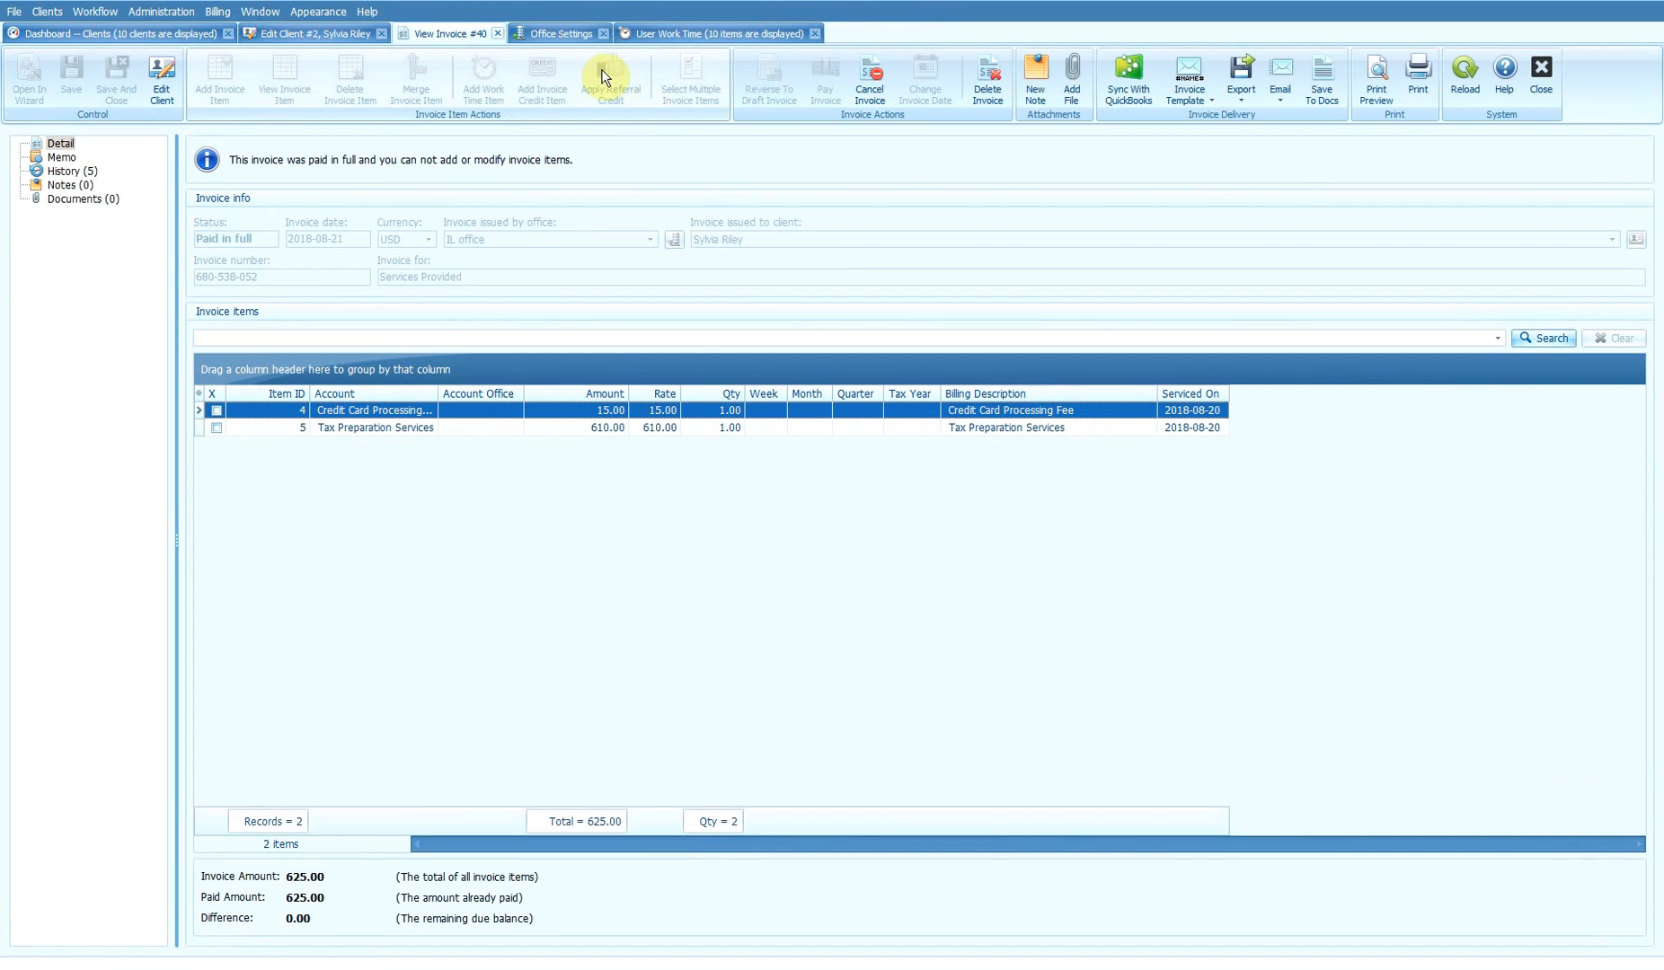
Step: Go back to the client record and review the client's invoices and payments lists
{"action": "left_click", "coordinate": [287, 35]}
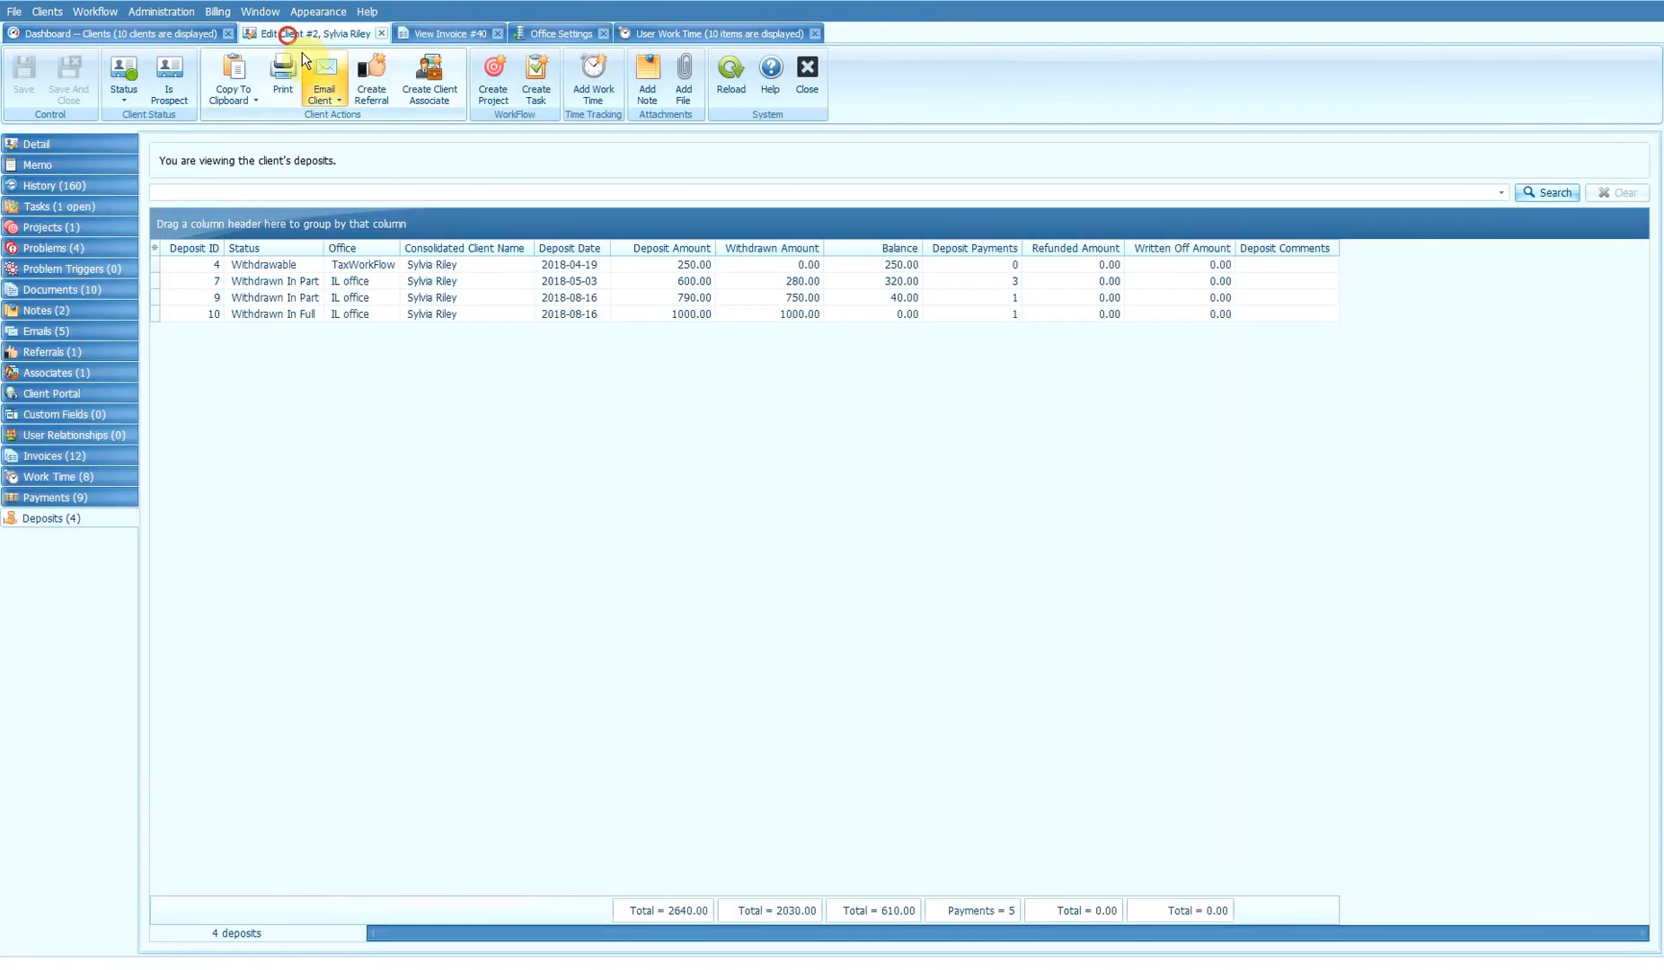
{"action": "left_click", "coordinate": [53, 457]}
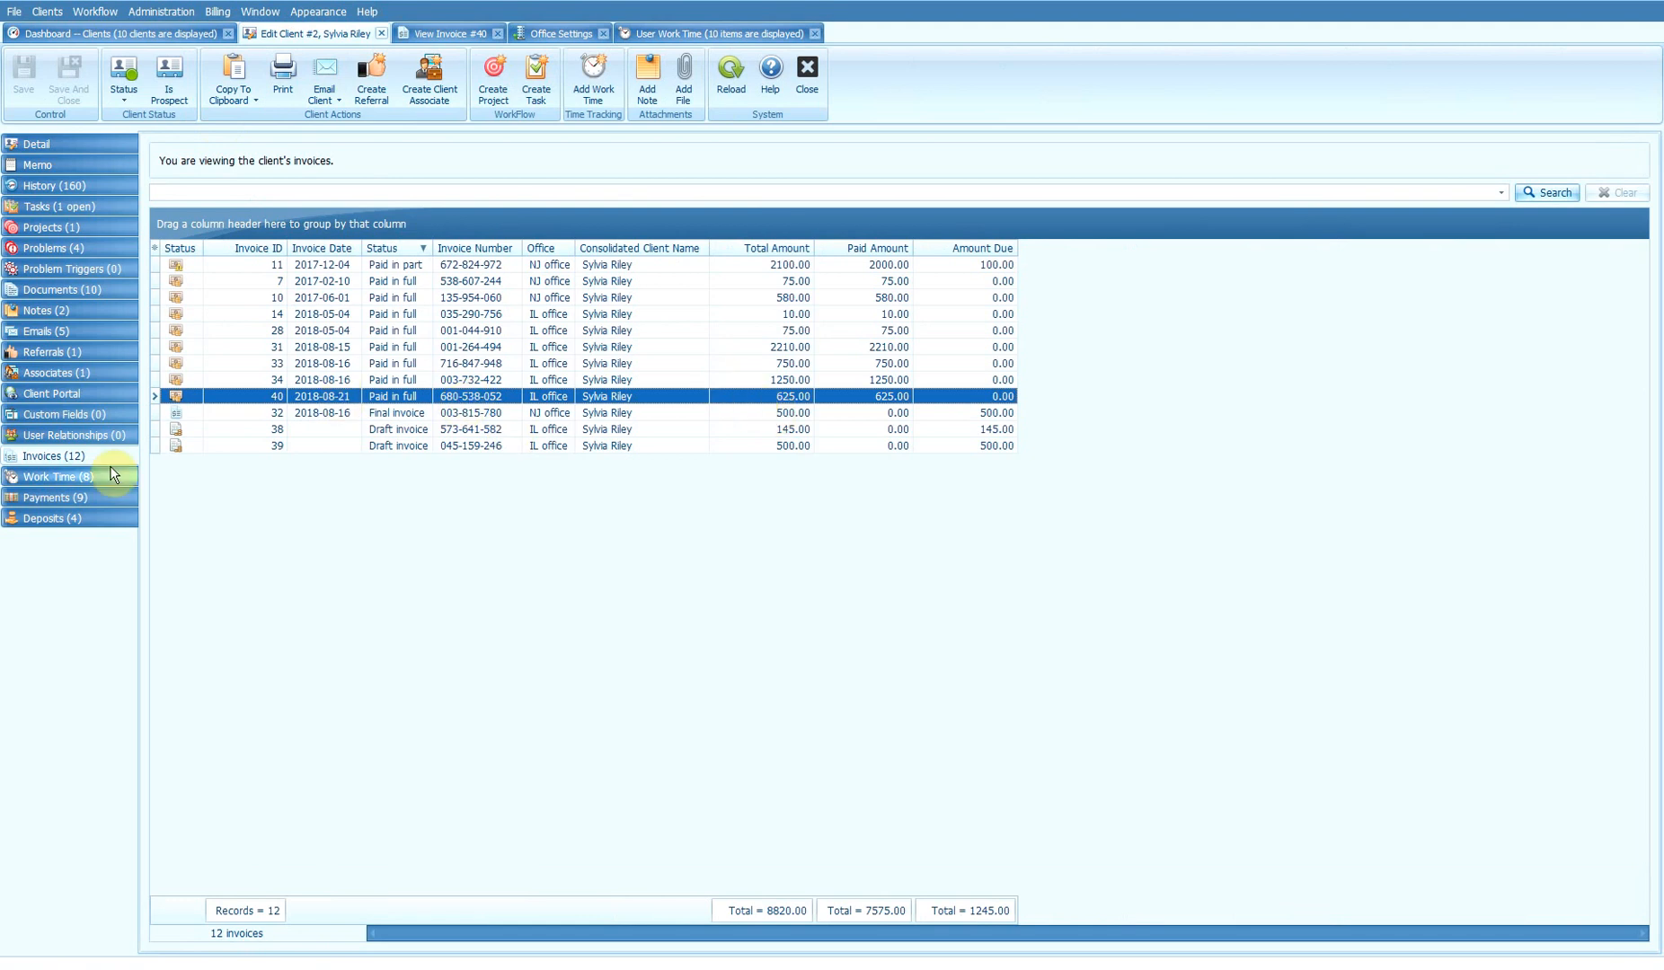
{"action": "left_click", "coordinate": [72, 497]}
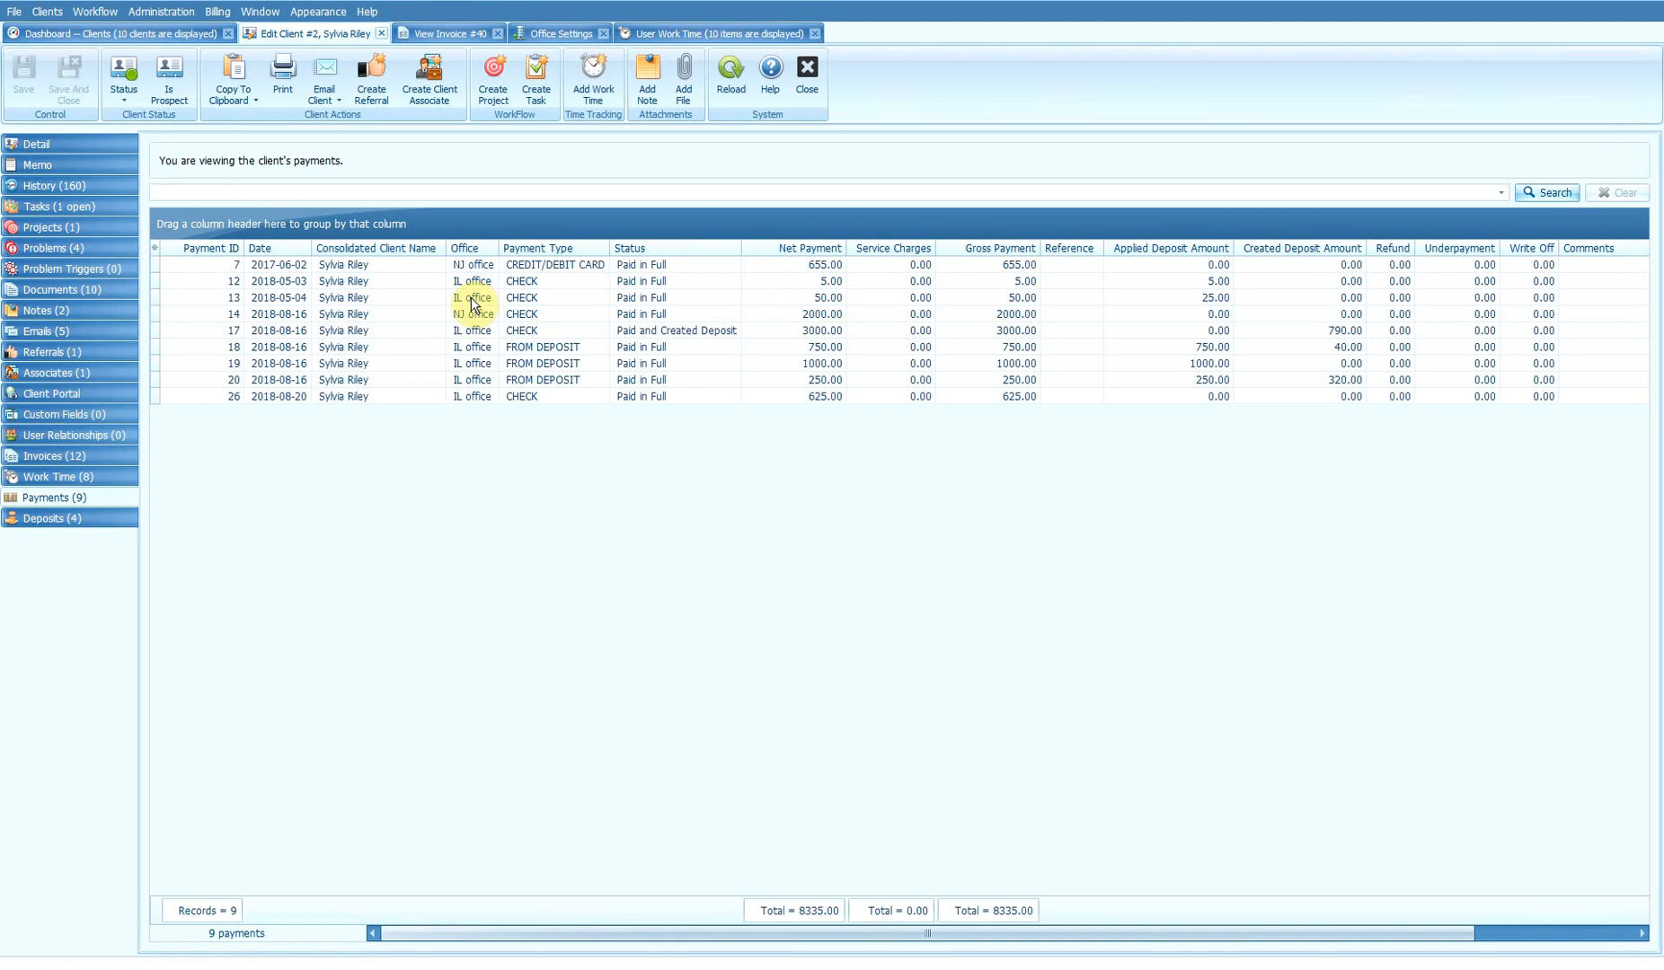
Step: Open the 625.00 check payment, examine the invoice it paid and its memo, and close it
{"action": "left_click", "coordinate": [486, 397]}
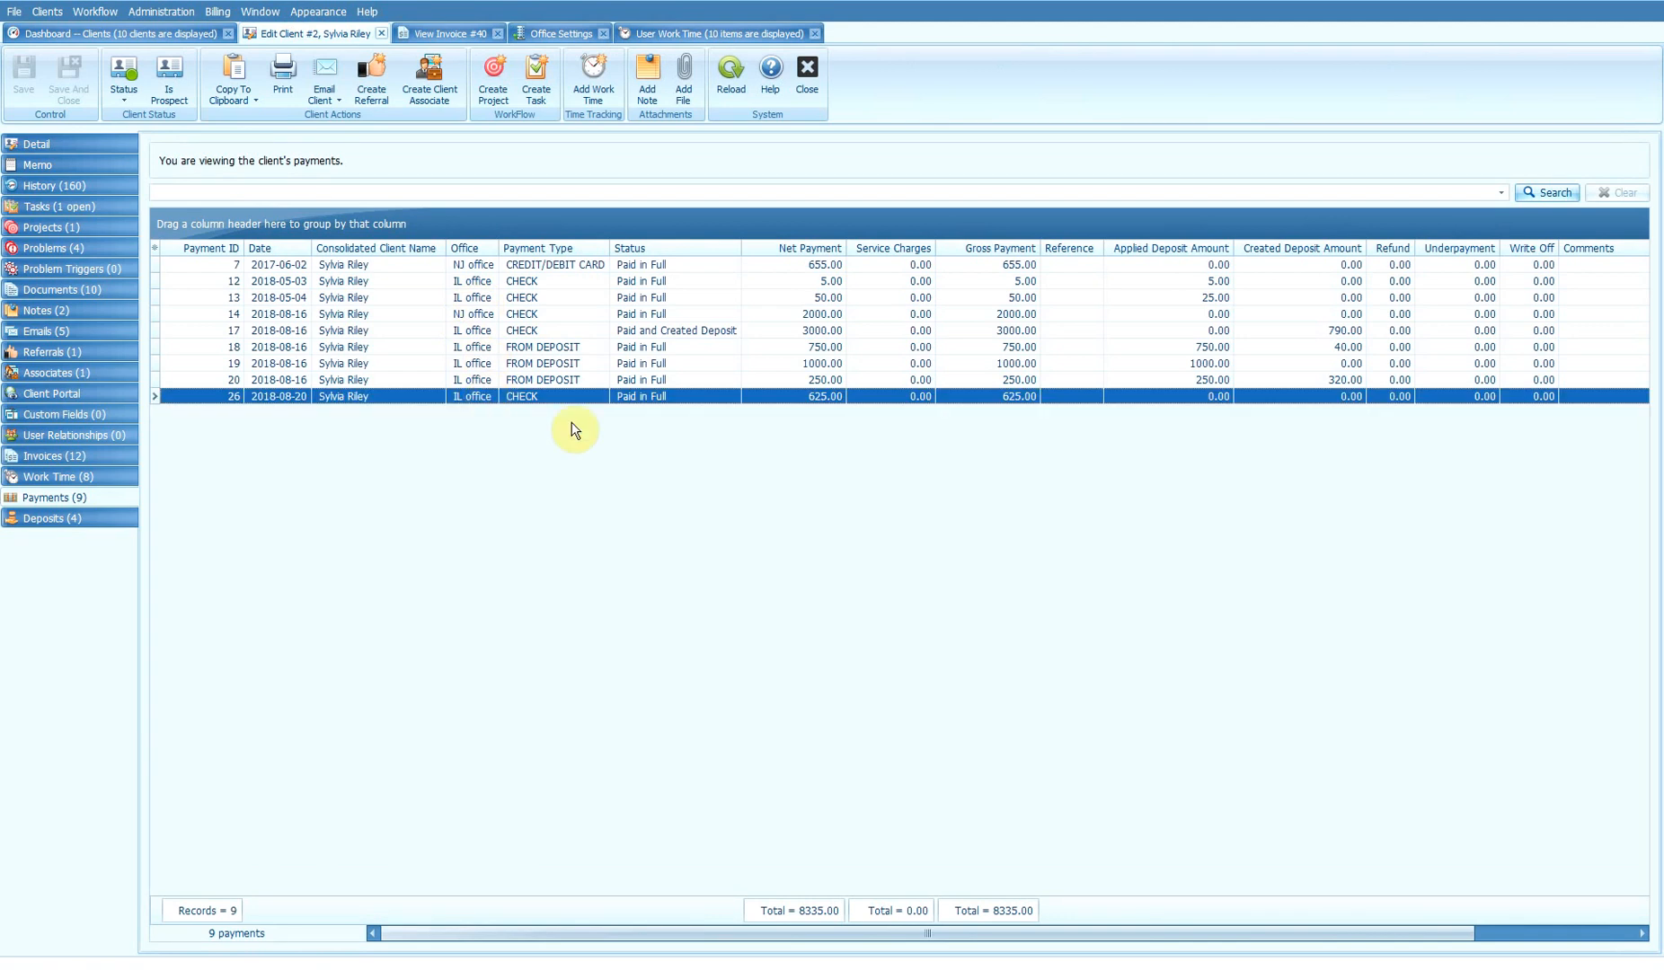
{"action": "double_click", "coordinate": [821, 396]}
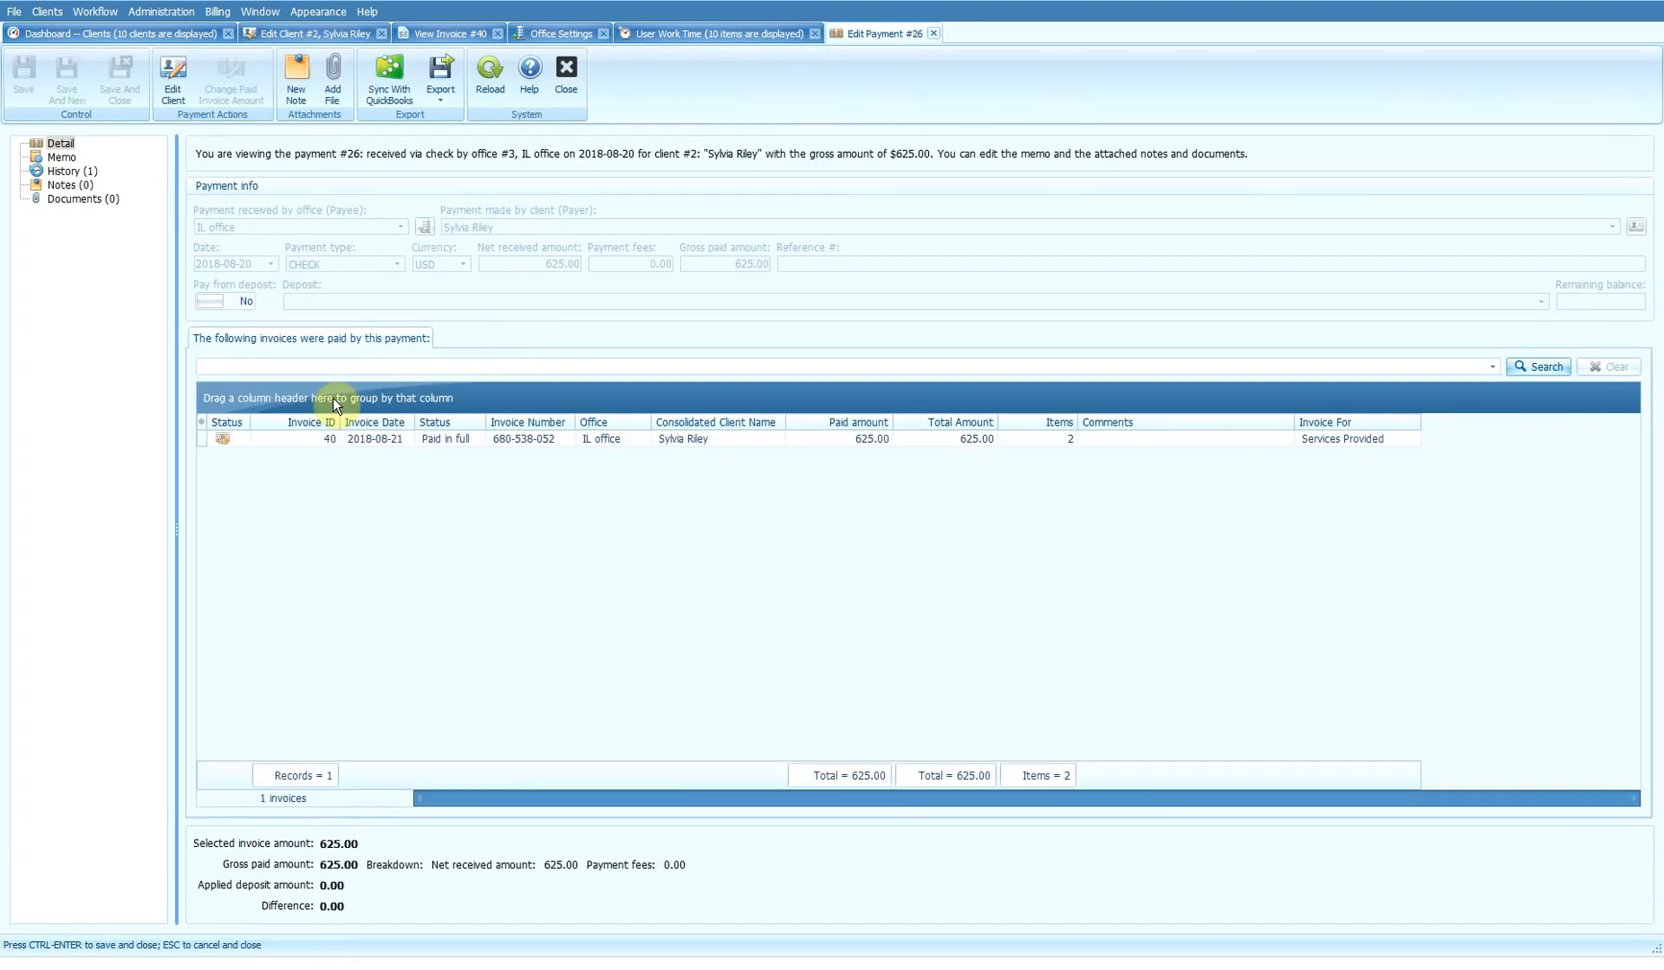
{"action": "left_click", "coordinate": [409, 441]}
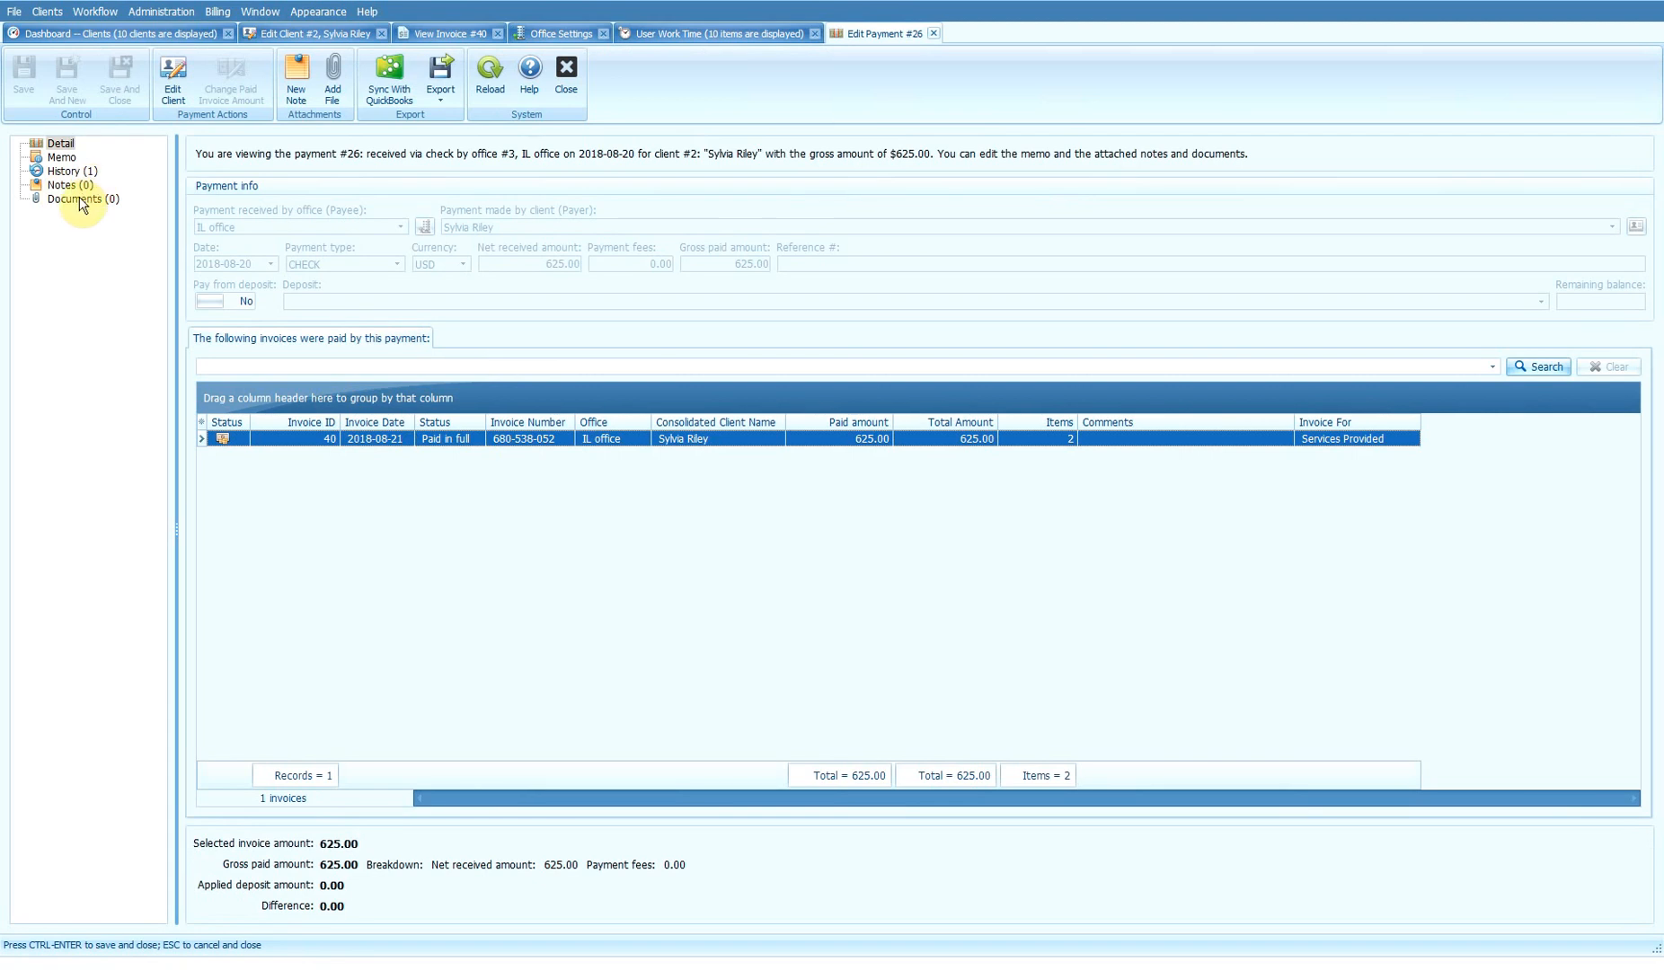
{"action": "left_click", "coordinate": [65, 158]}
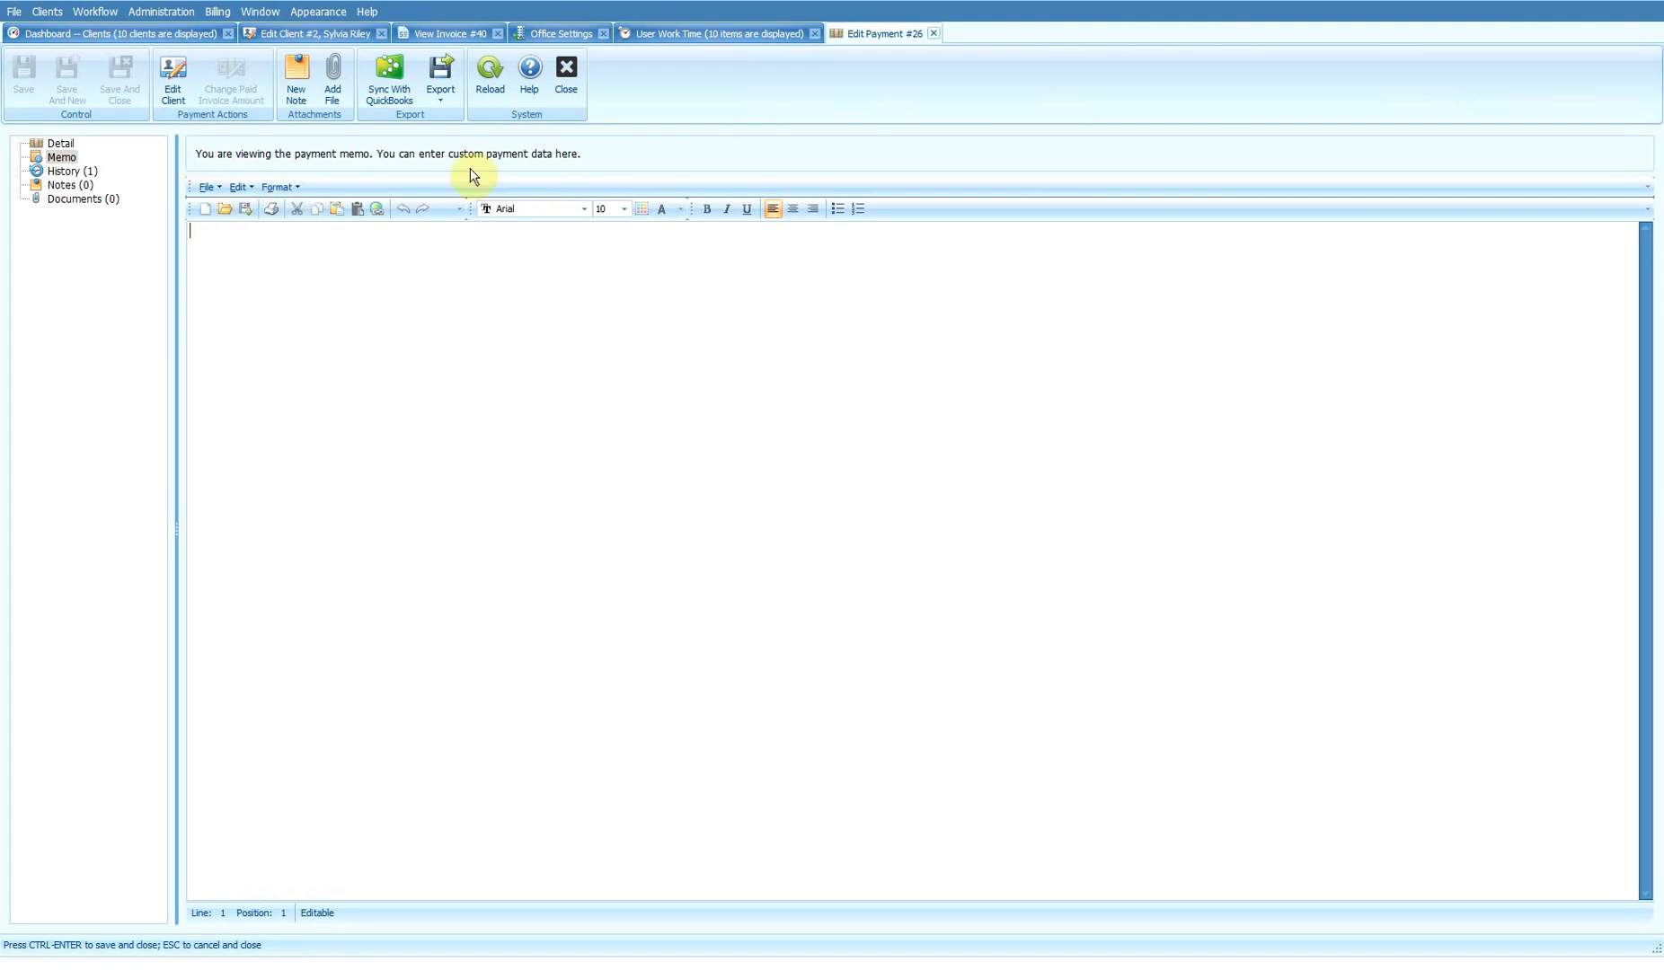
{"action": "left_click", "coordinate": [935, 34]}
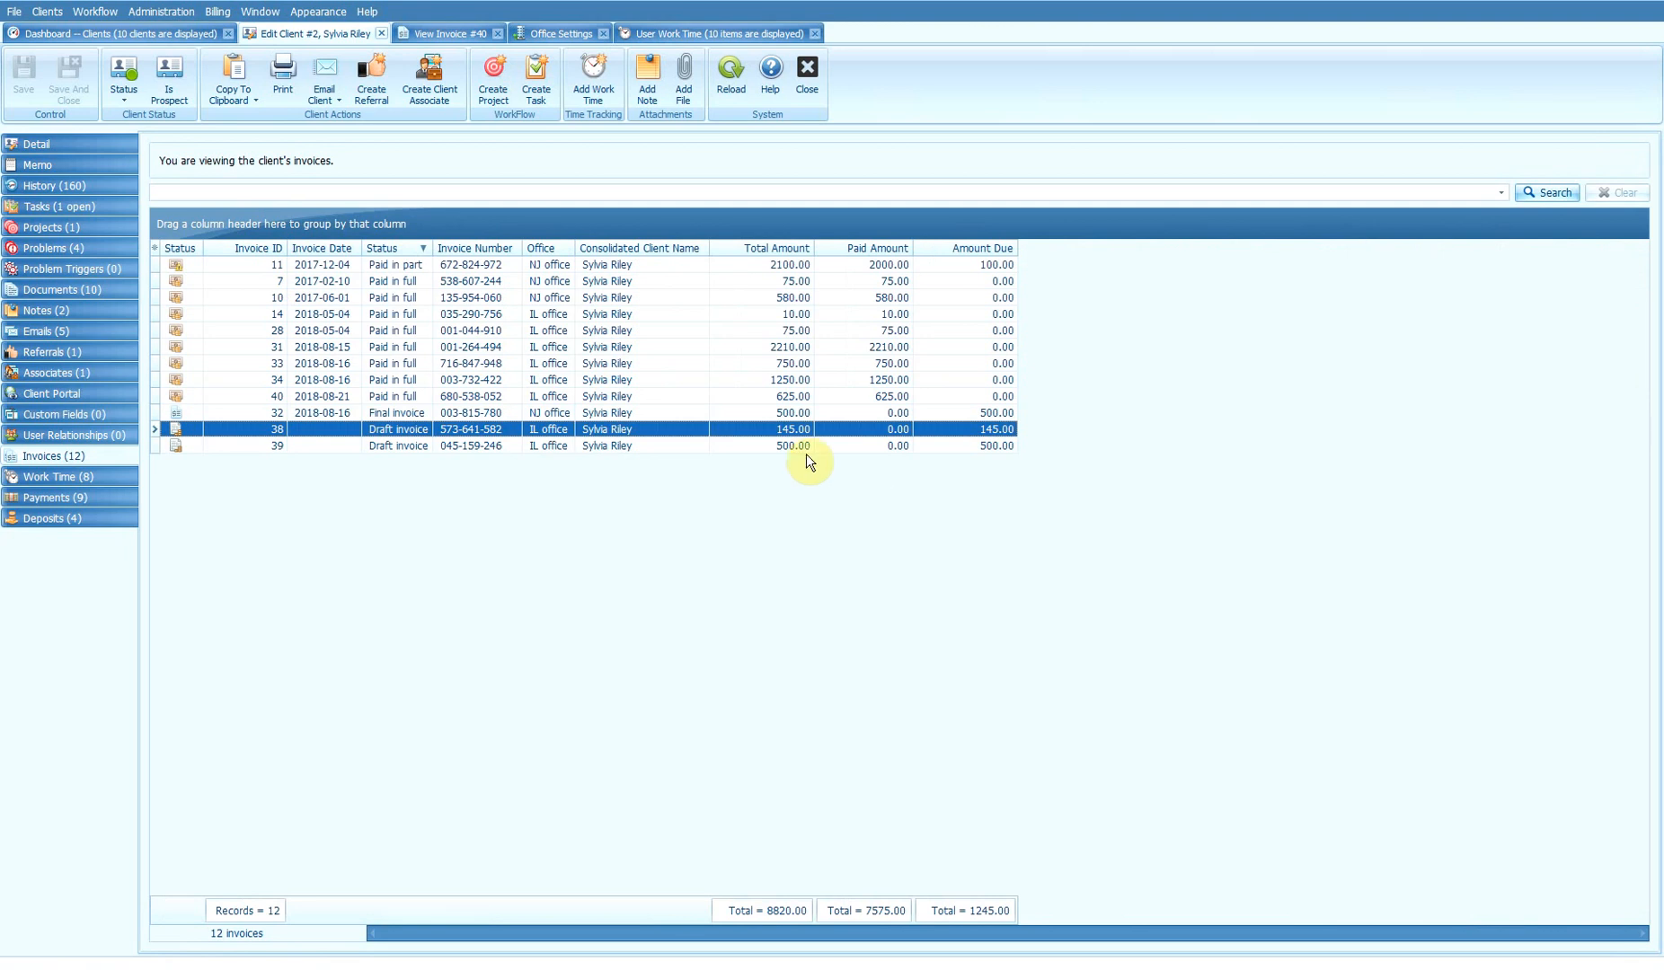
Step: View draft invoice #38 in the service invoice wizard, close it, and open draft invoice #39
{"action": "double_click", "coordinate": [796, 428]}
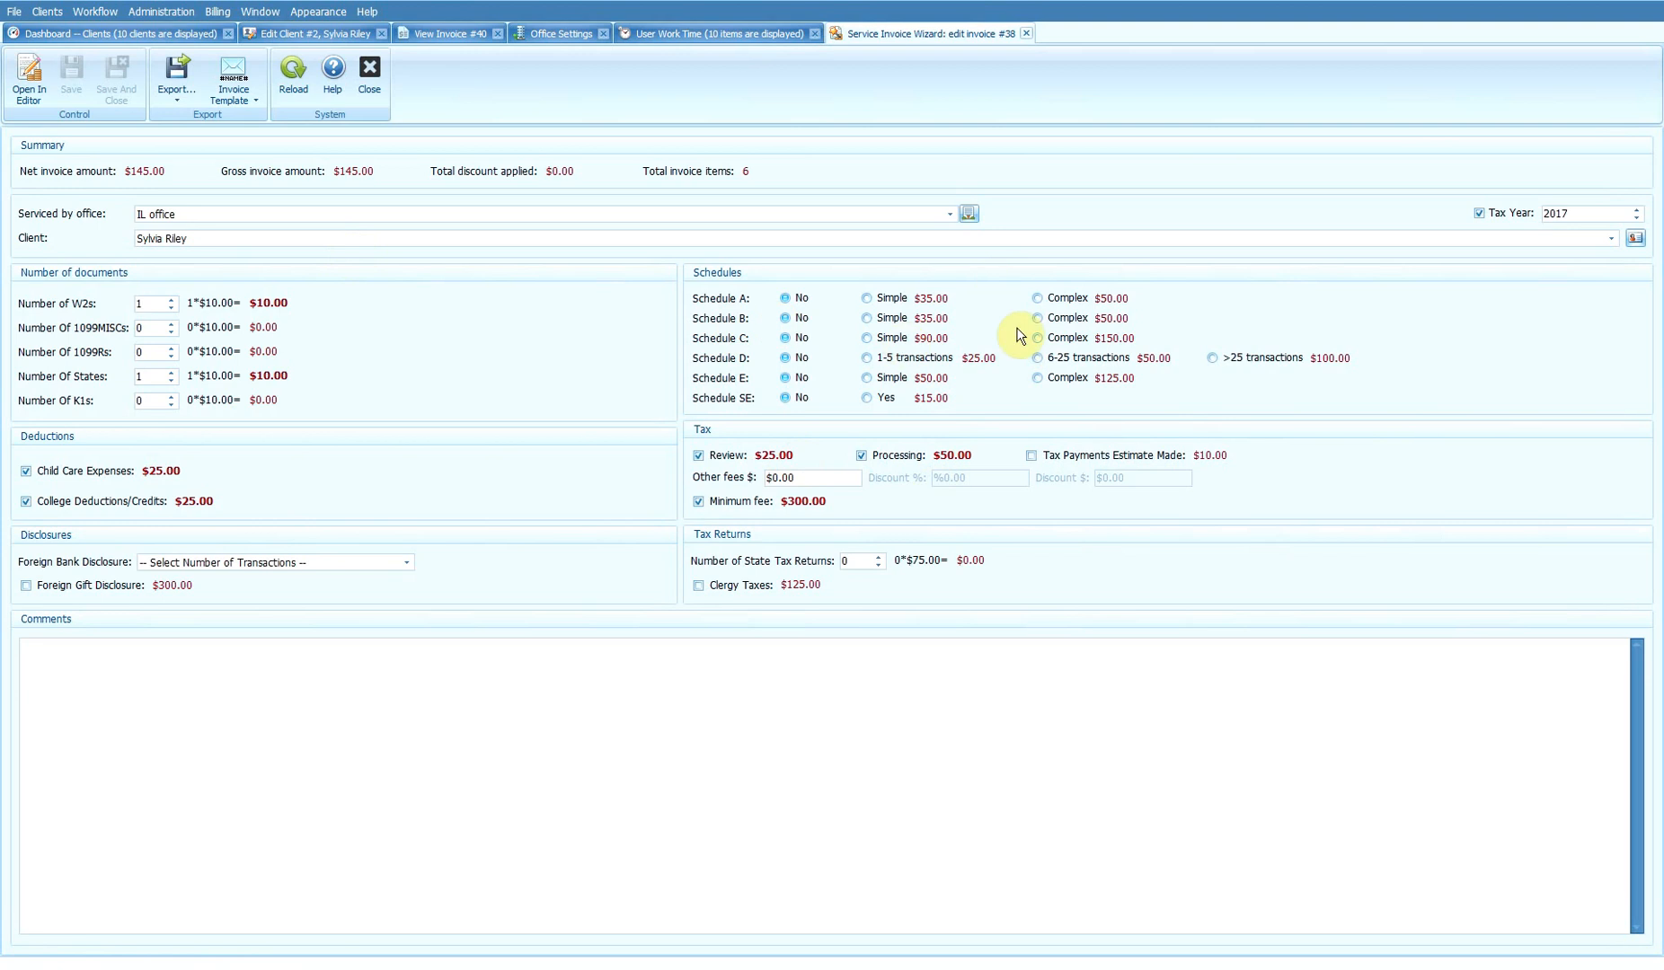
{"action": "left_click", "coordinate": [1026, 35]}
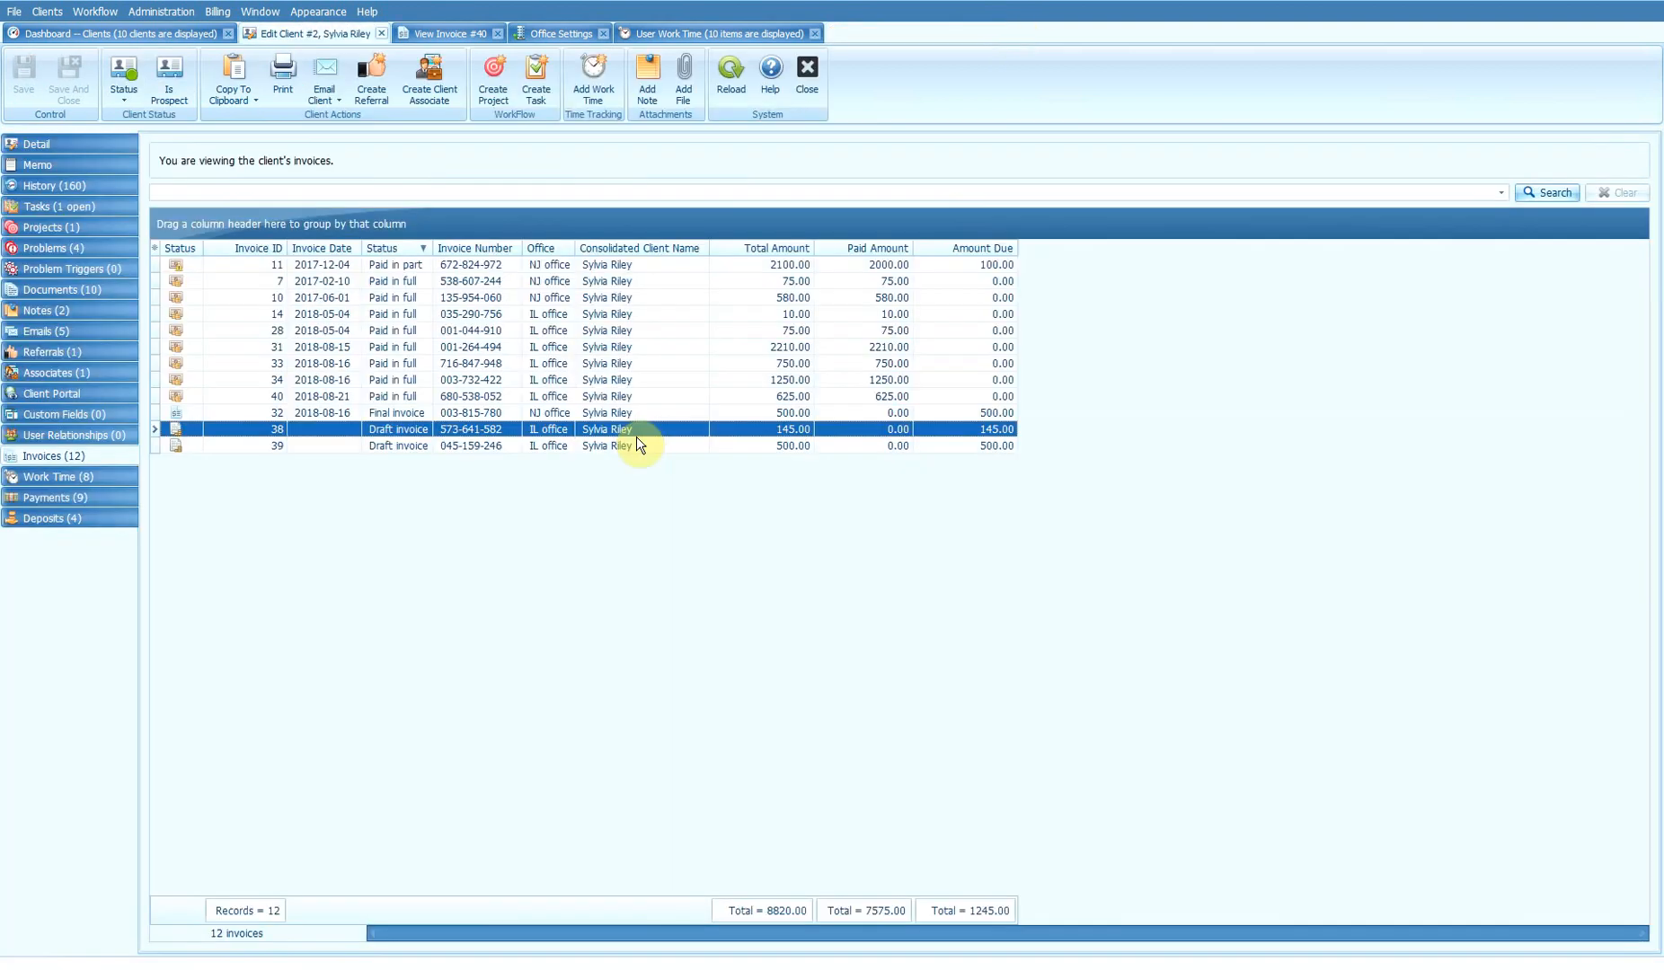
{"action": "left_click", "coordinate": [610, 445]}
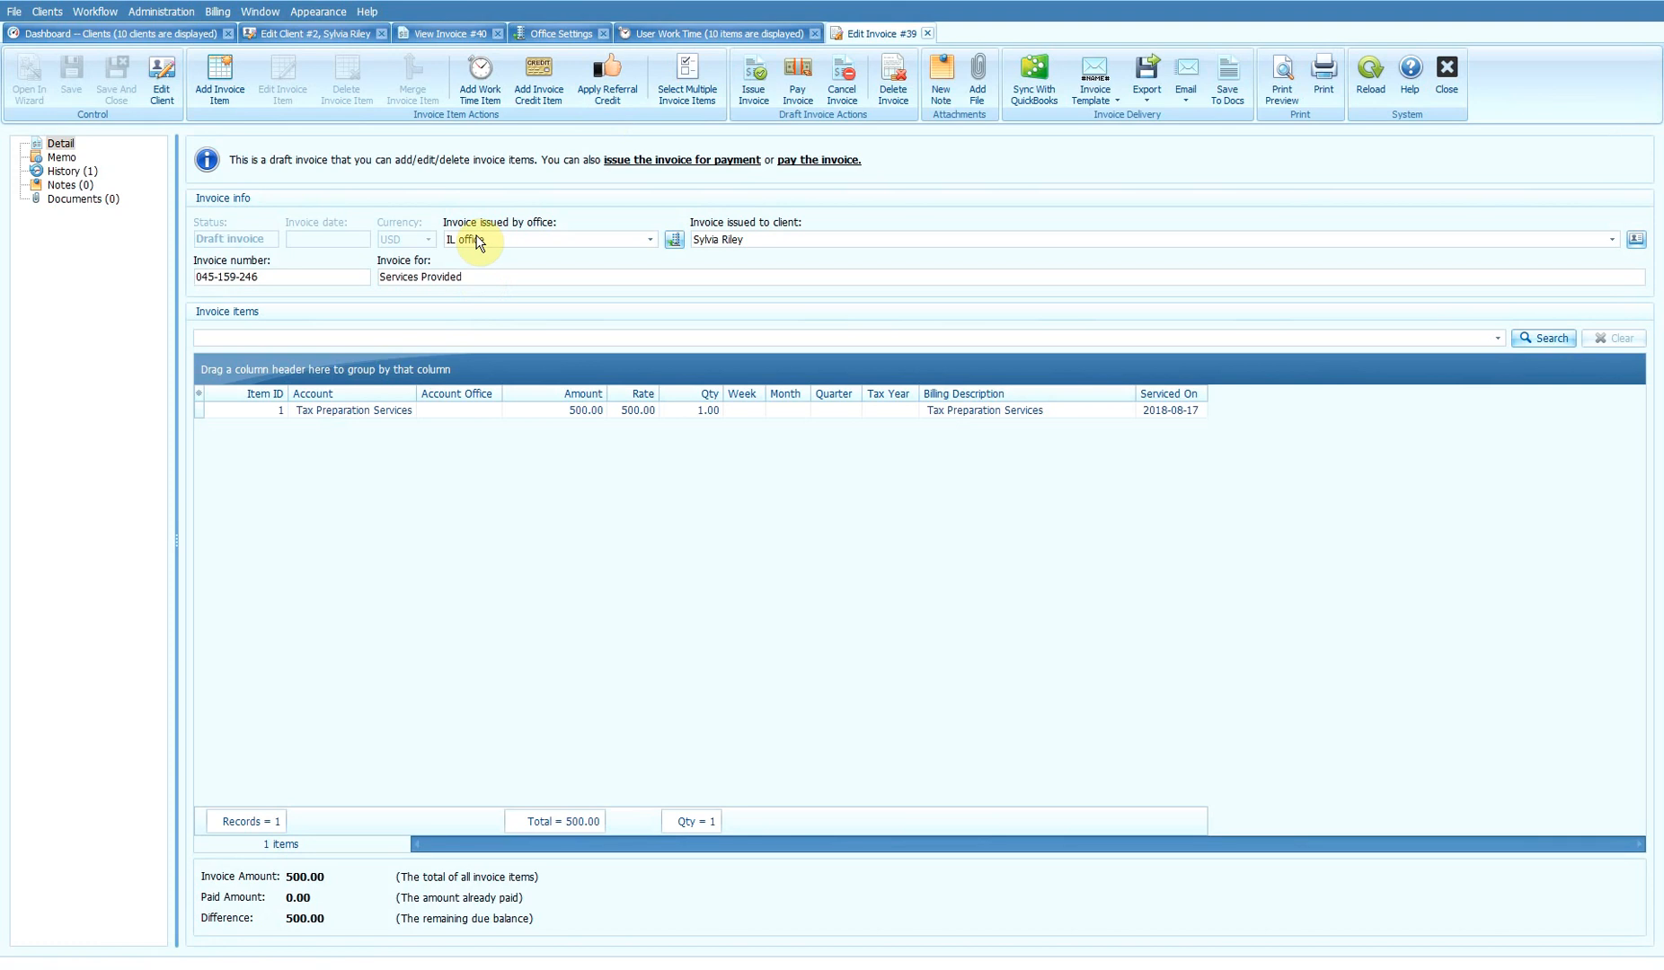
Step: Review the client's referral and the invoice its credit was applied to, then return to draft invoice #39
{"action": "left_click", "coordinate": [314, 33]}
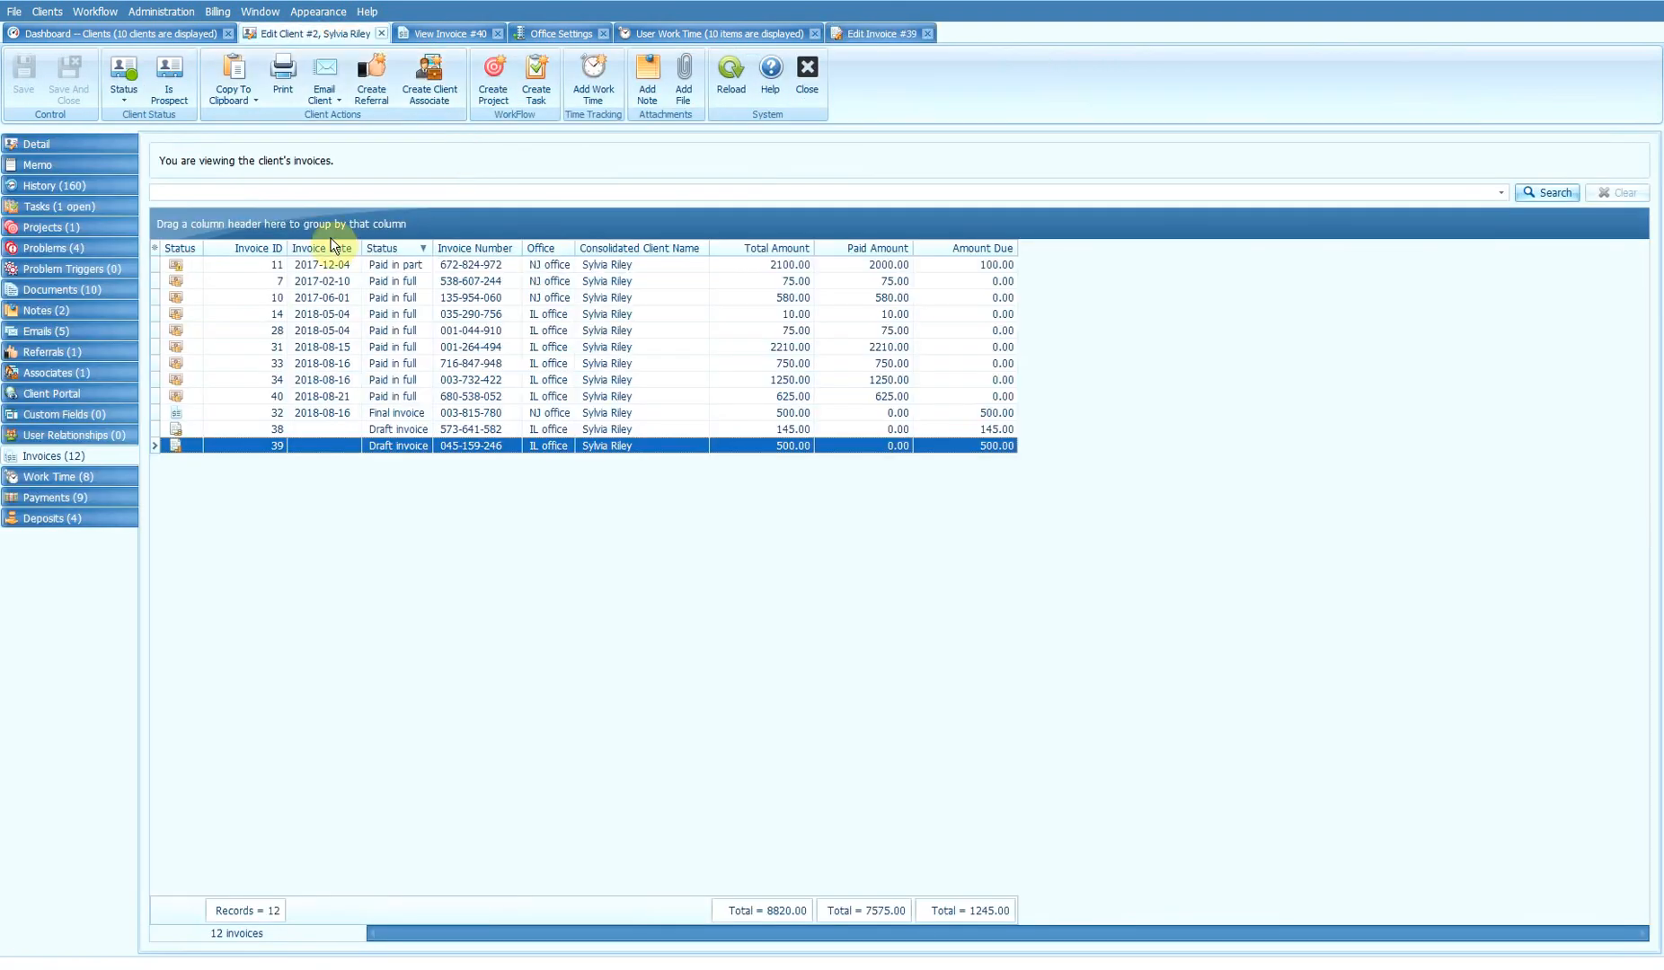
{"action": "left_click", "coordinate": [71, 353]}
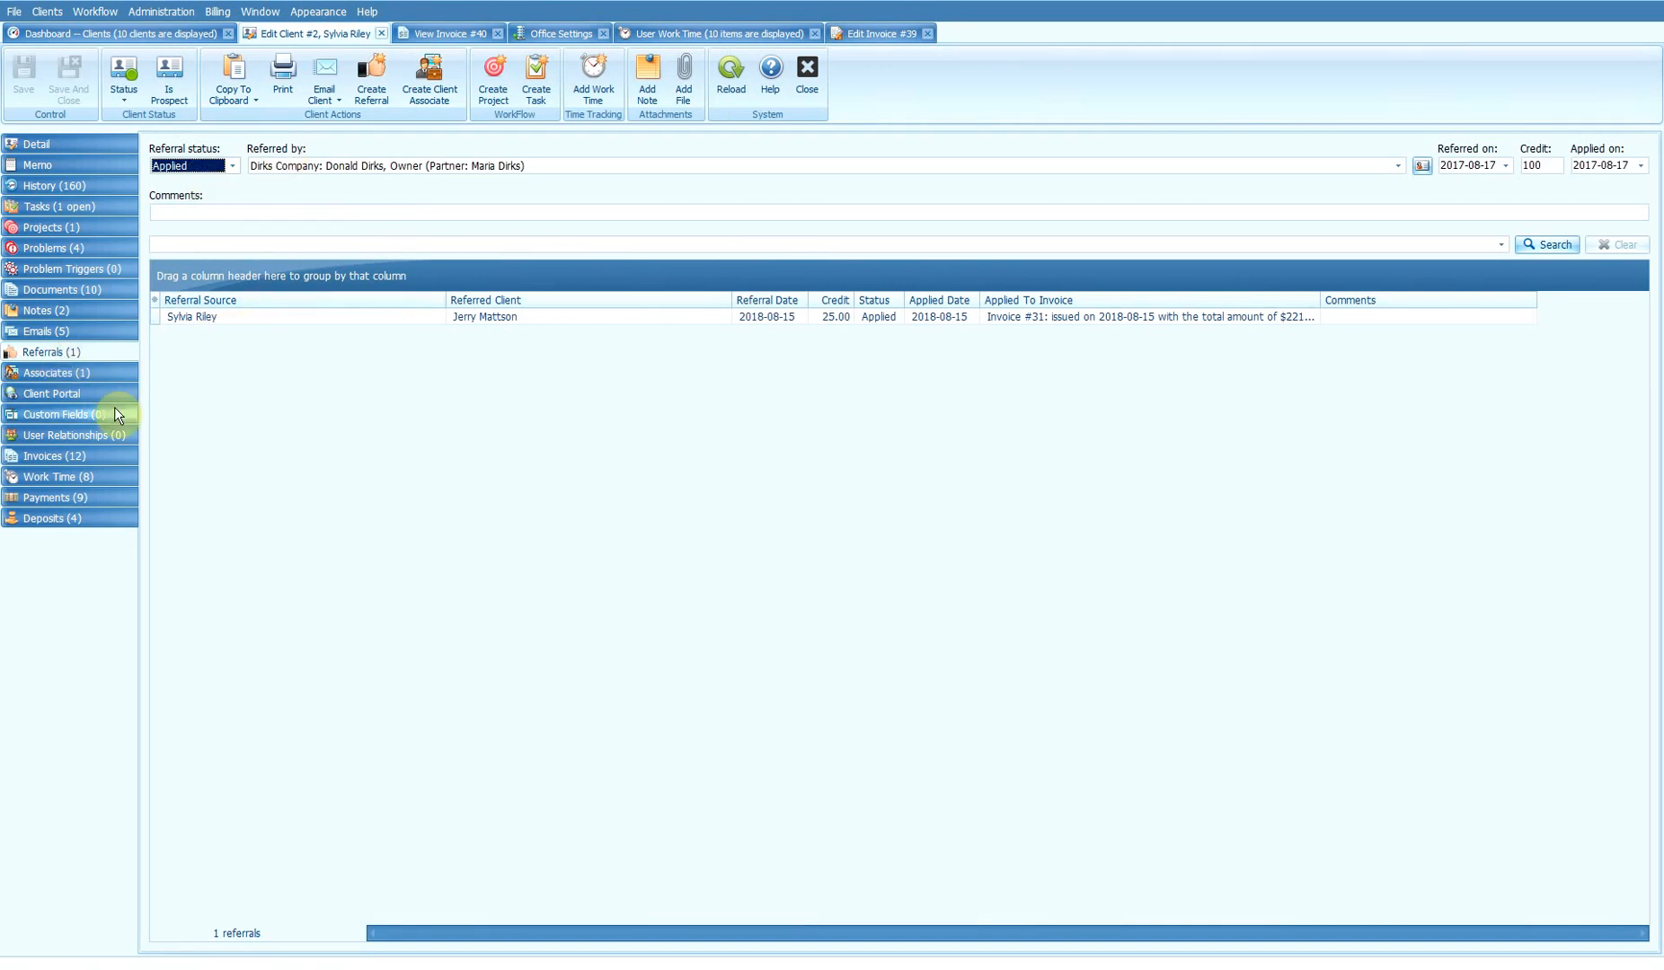
{"action": "left_click", "coordinate": [253, 319]}
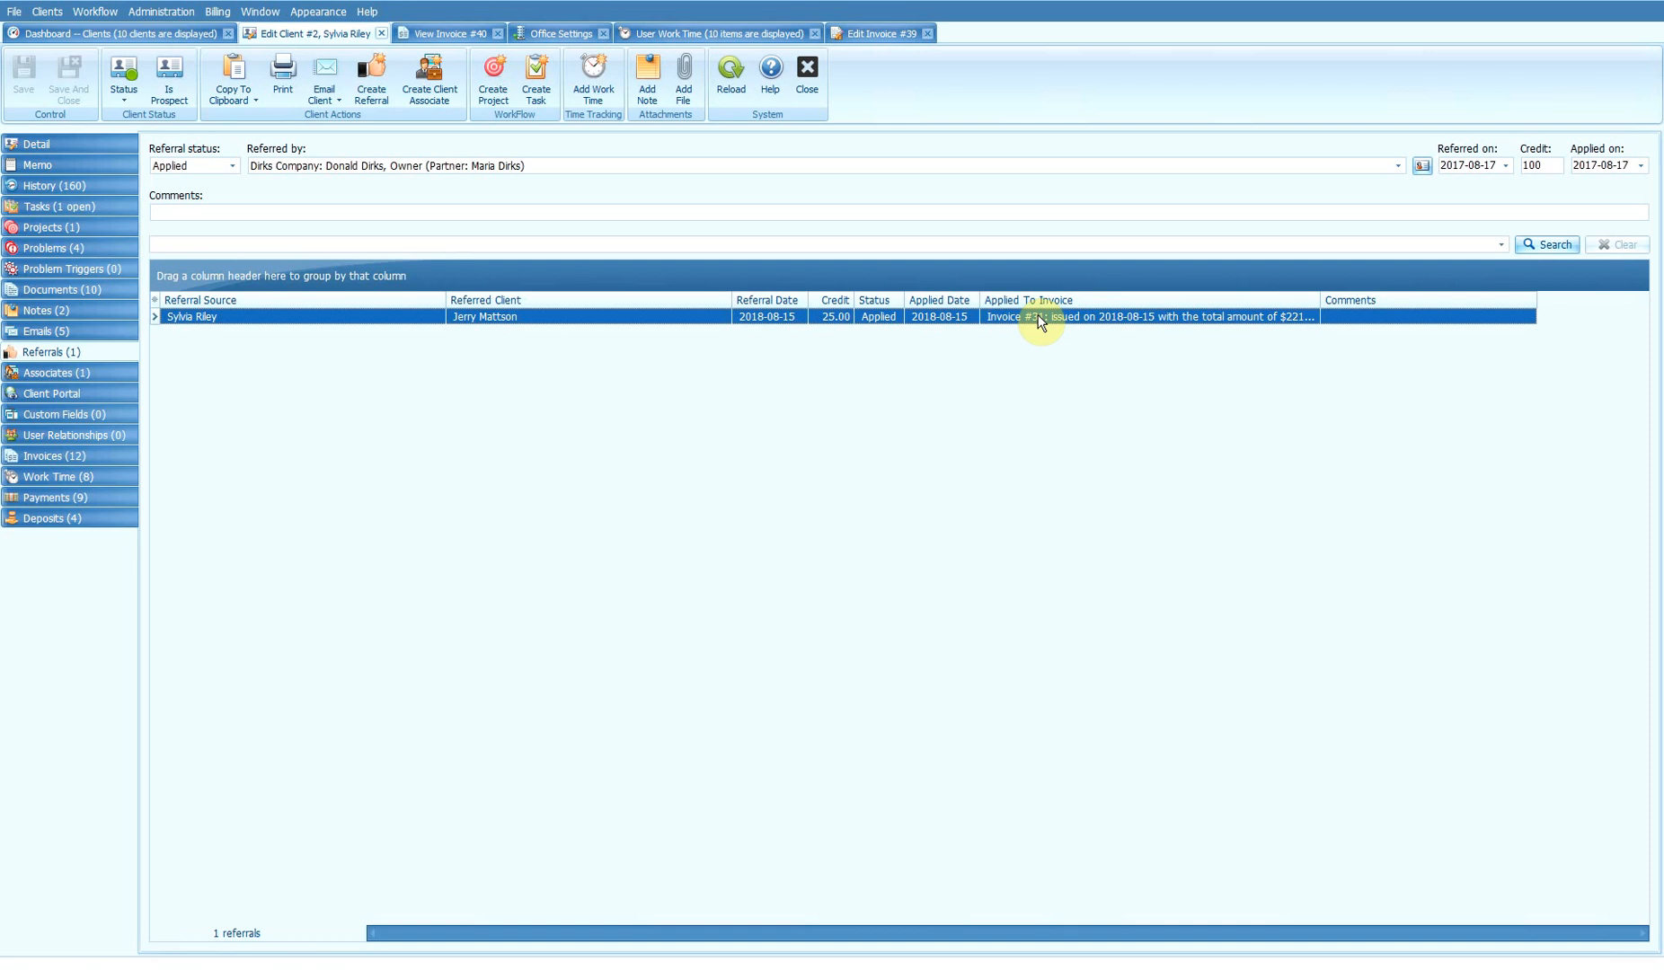
{"action": "left_click", "coordinate": [878, 34]}
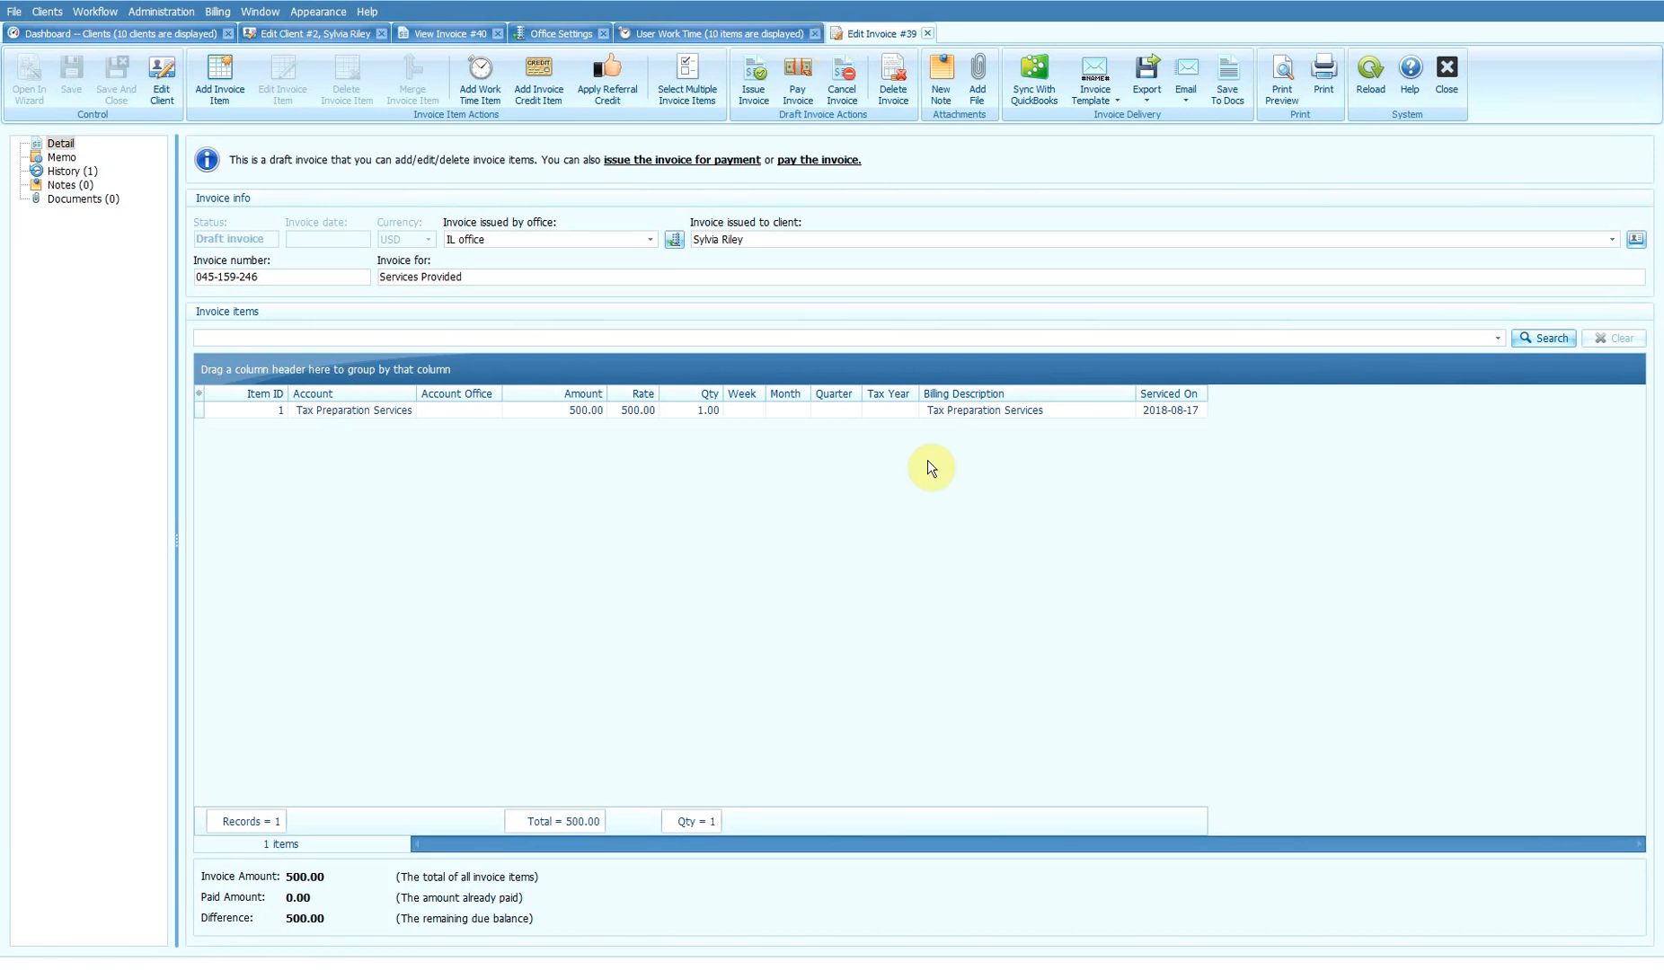
Step: Open a new user work time list and set its period filter to All History
{"action": "left_click", "coordinate": [215, 11]}
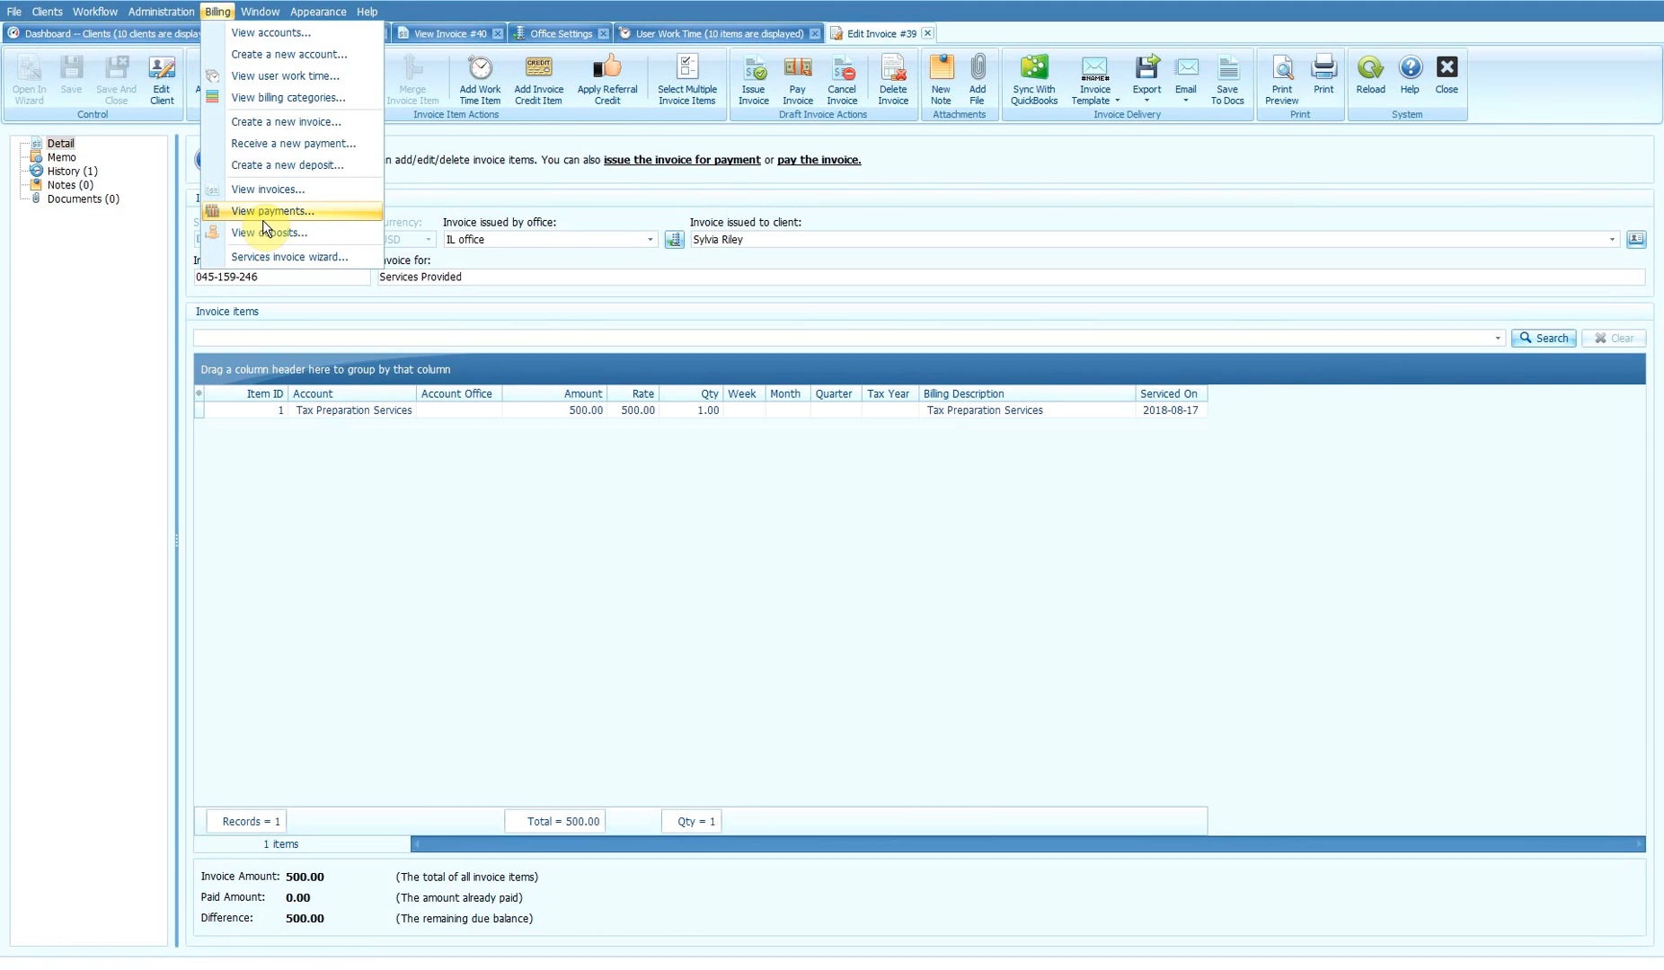
{"action": "left_click", "coordinate": [277, 76]}
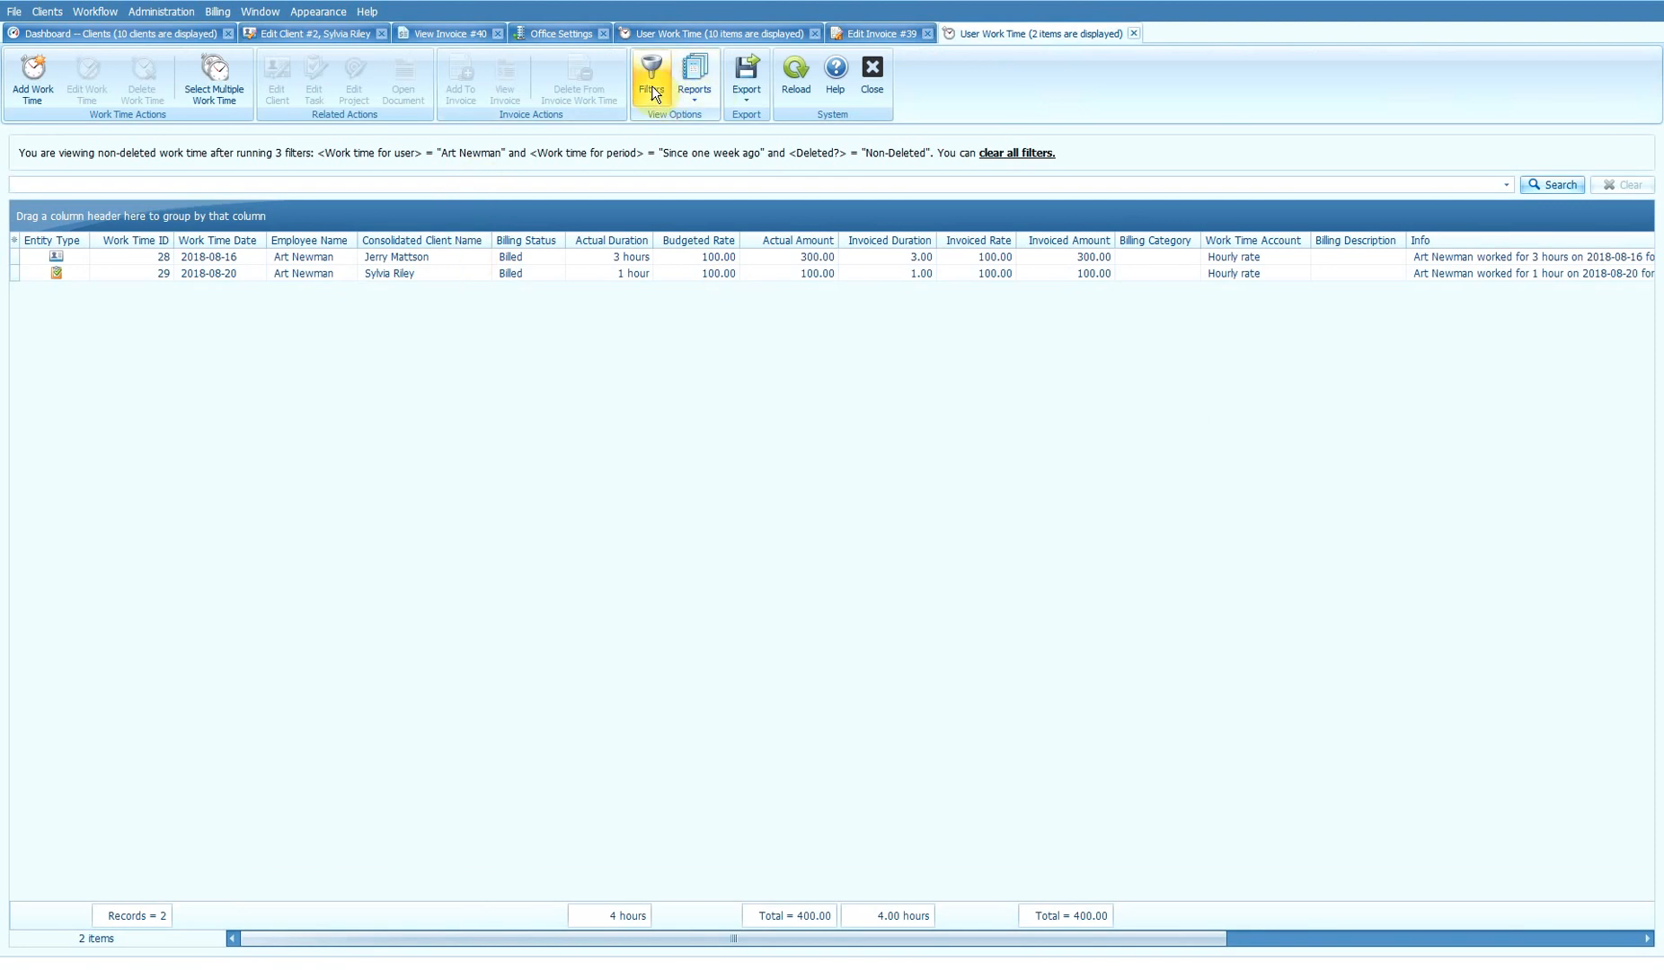
{"action": "left_click", "coordinate": [651, 90]}
{"action": "mouse_move", "coordinate": [683, 158]}
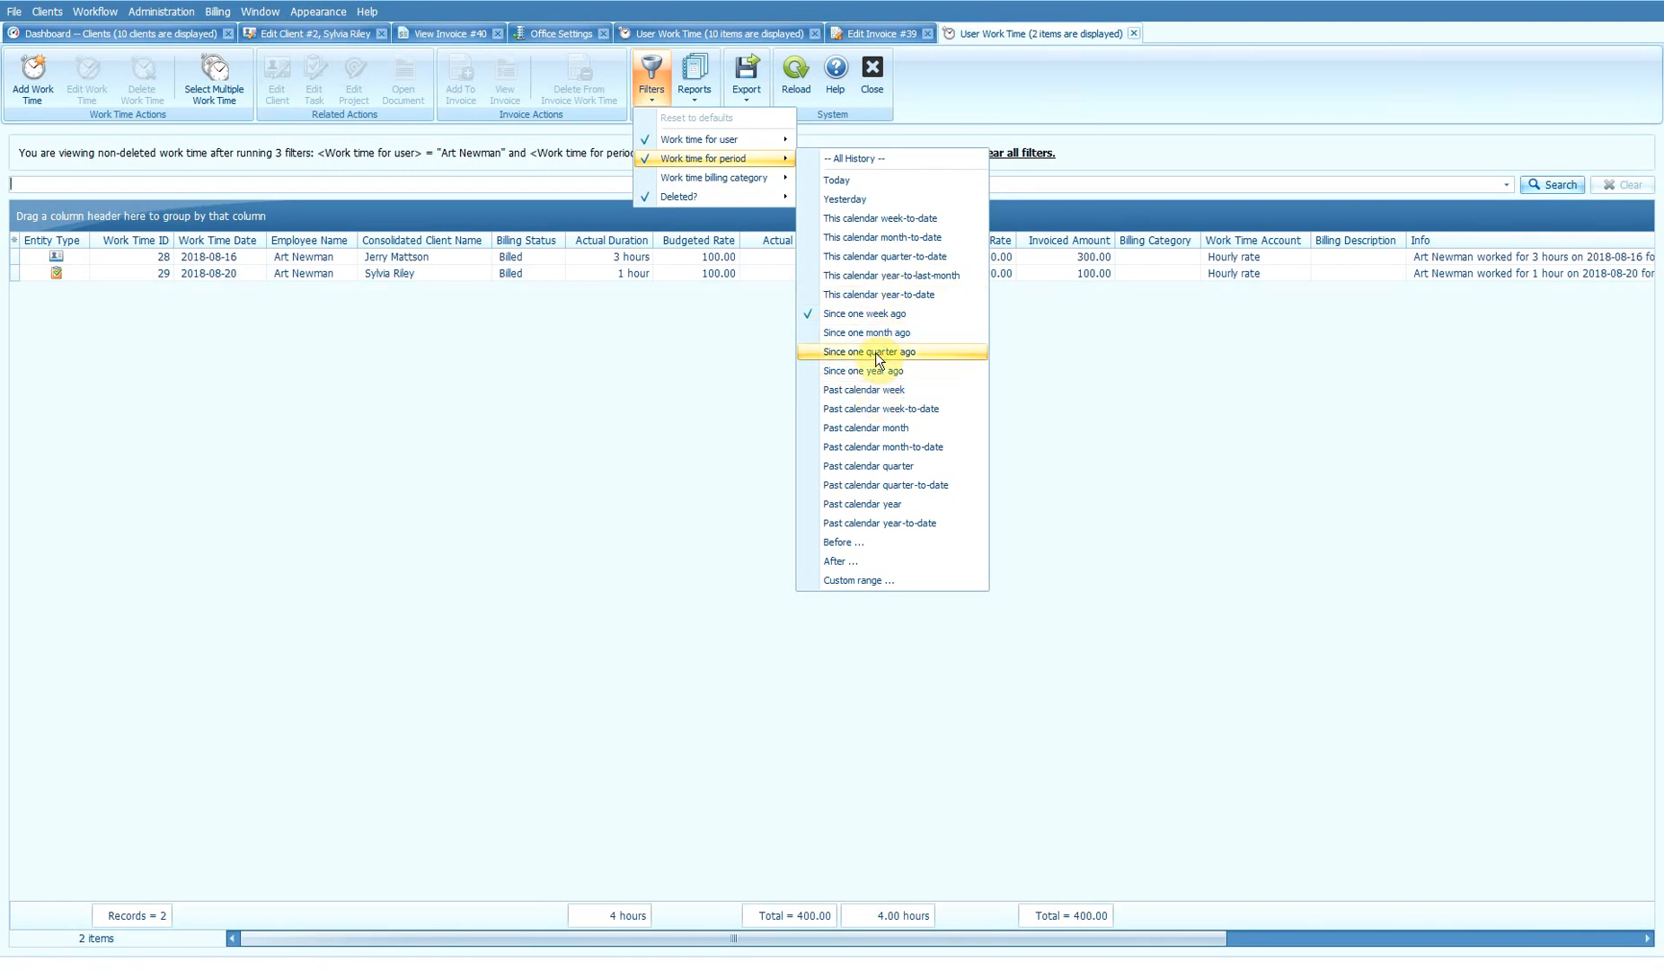
{"action": "left_click", "coordinate": [858, 159]}
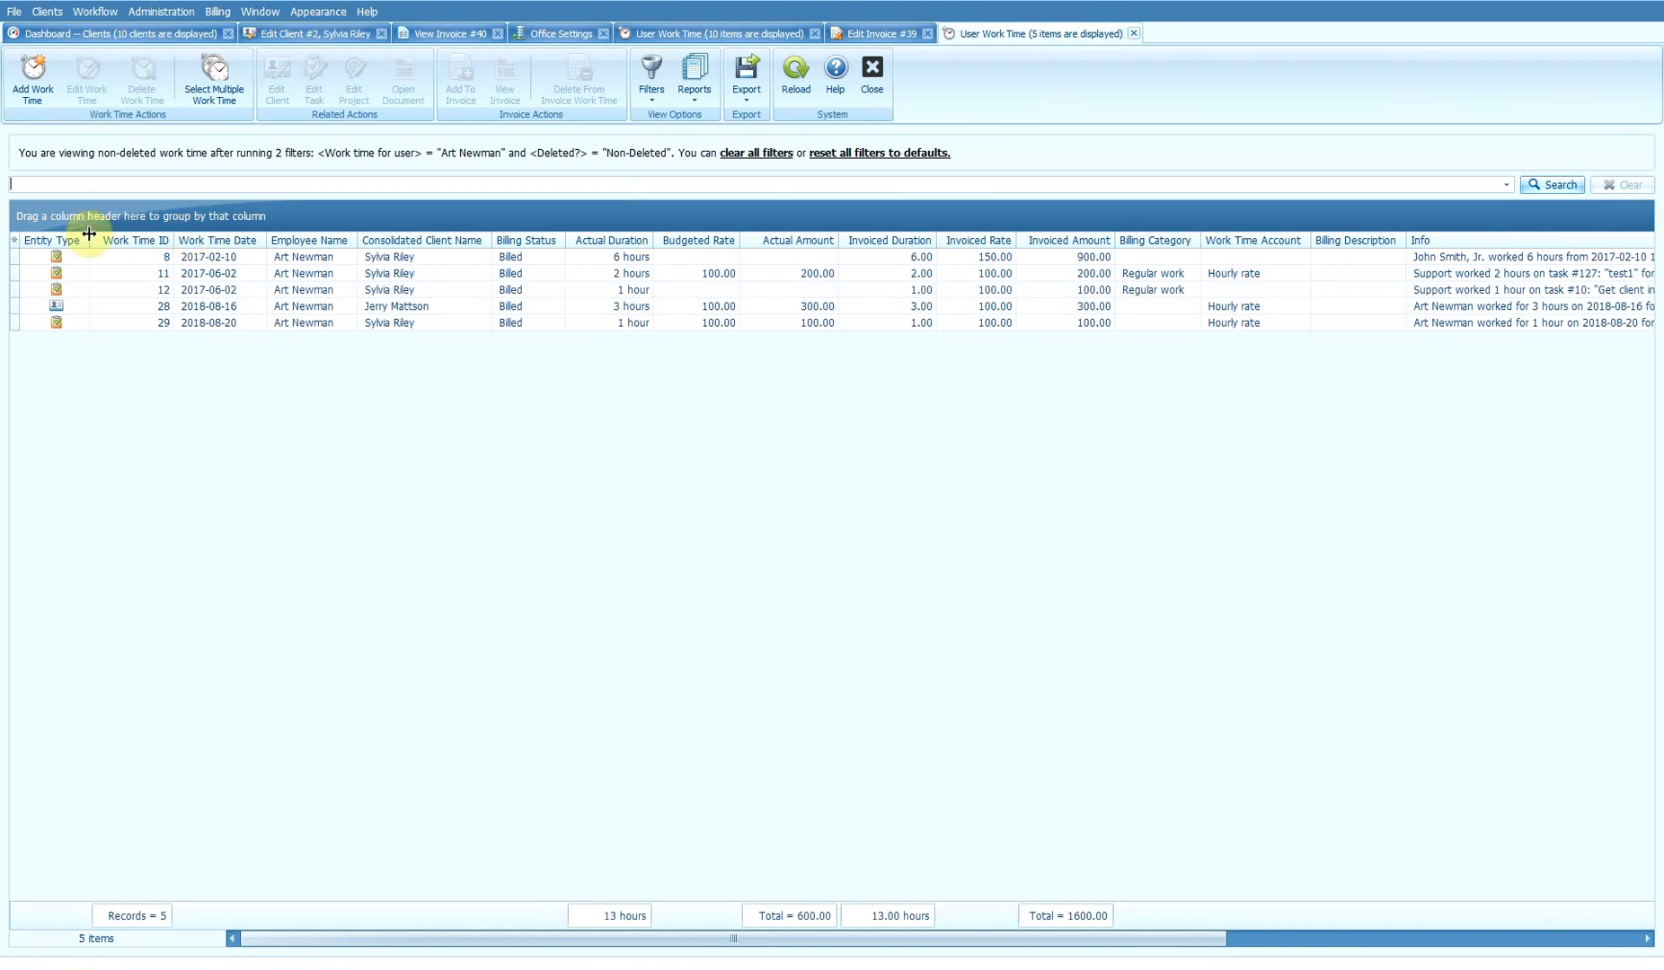
Step: Group the work time list by Consolidated Client Name, expand both client groups, and inspect several of their entries
{"action": "left_click_drag", "start_coordinate": [391, 239], "coordinate": [108, 218]}
{"action": "left_click", "coordinate": [26, 257]}
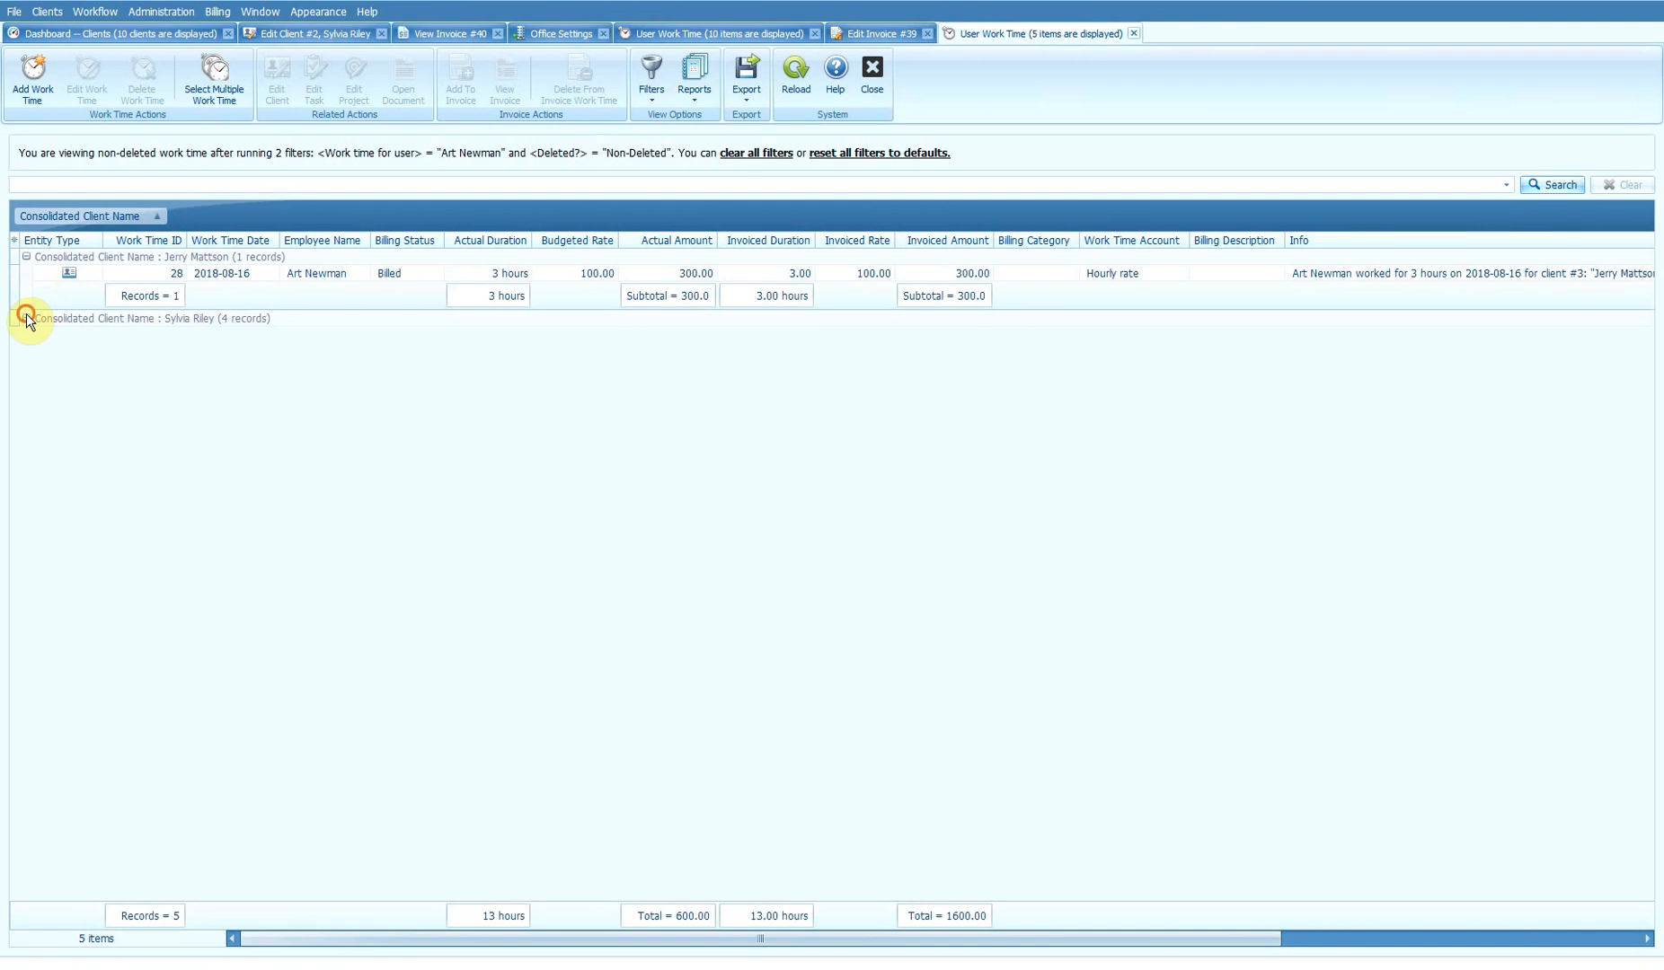
{"action": "left_click", "coordinate": [27, 316]}
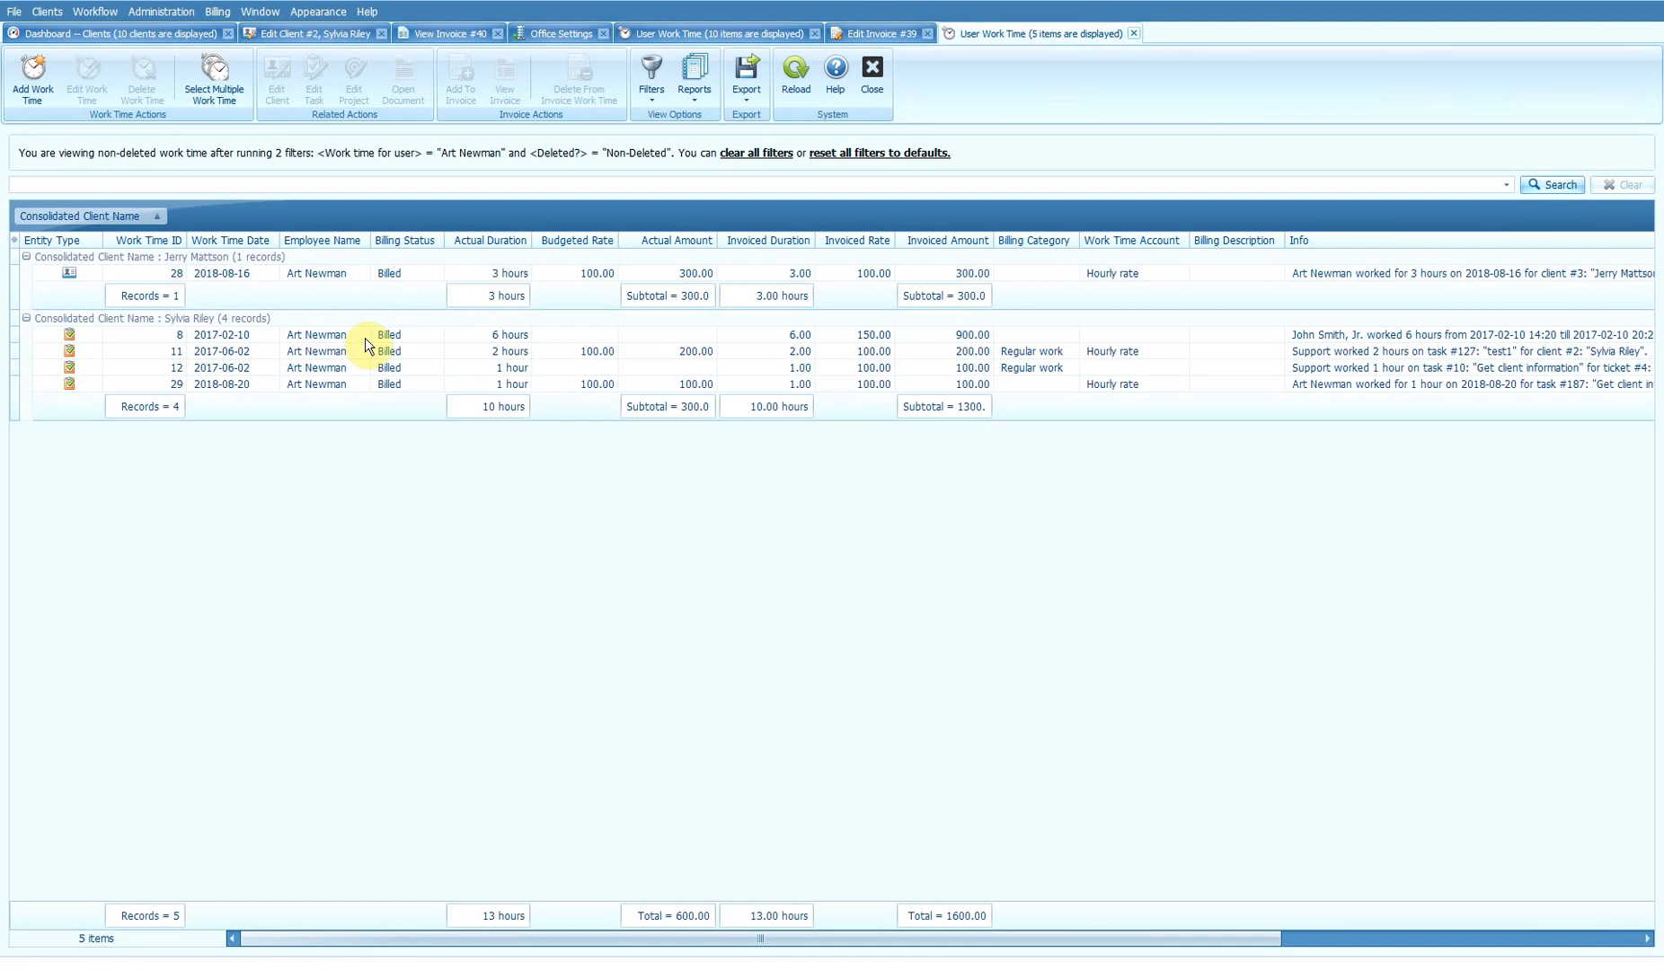
{"action": "left_click", "coordinate": [323, 337]}
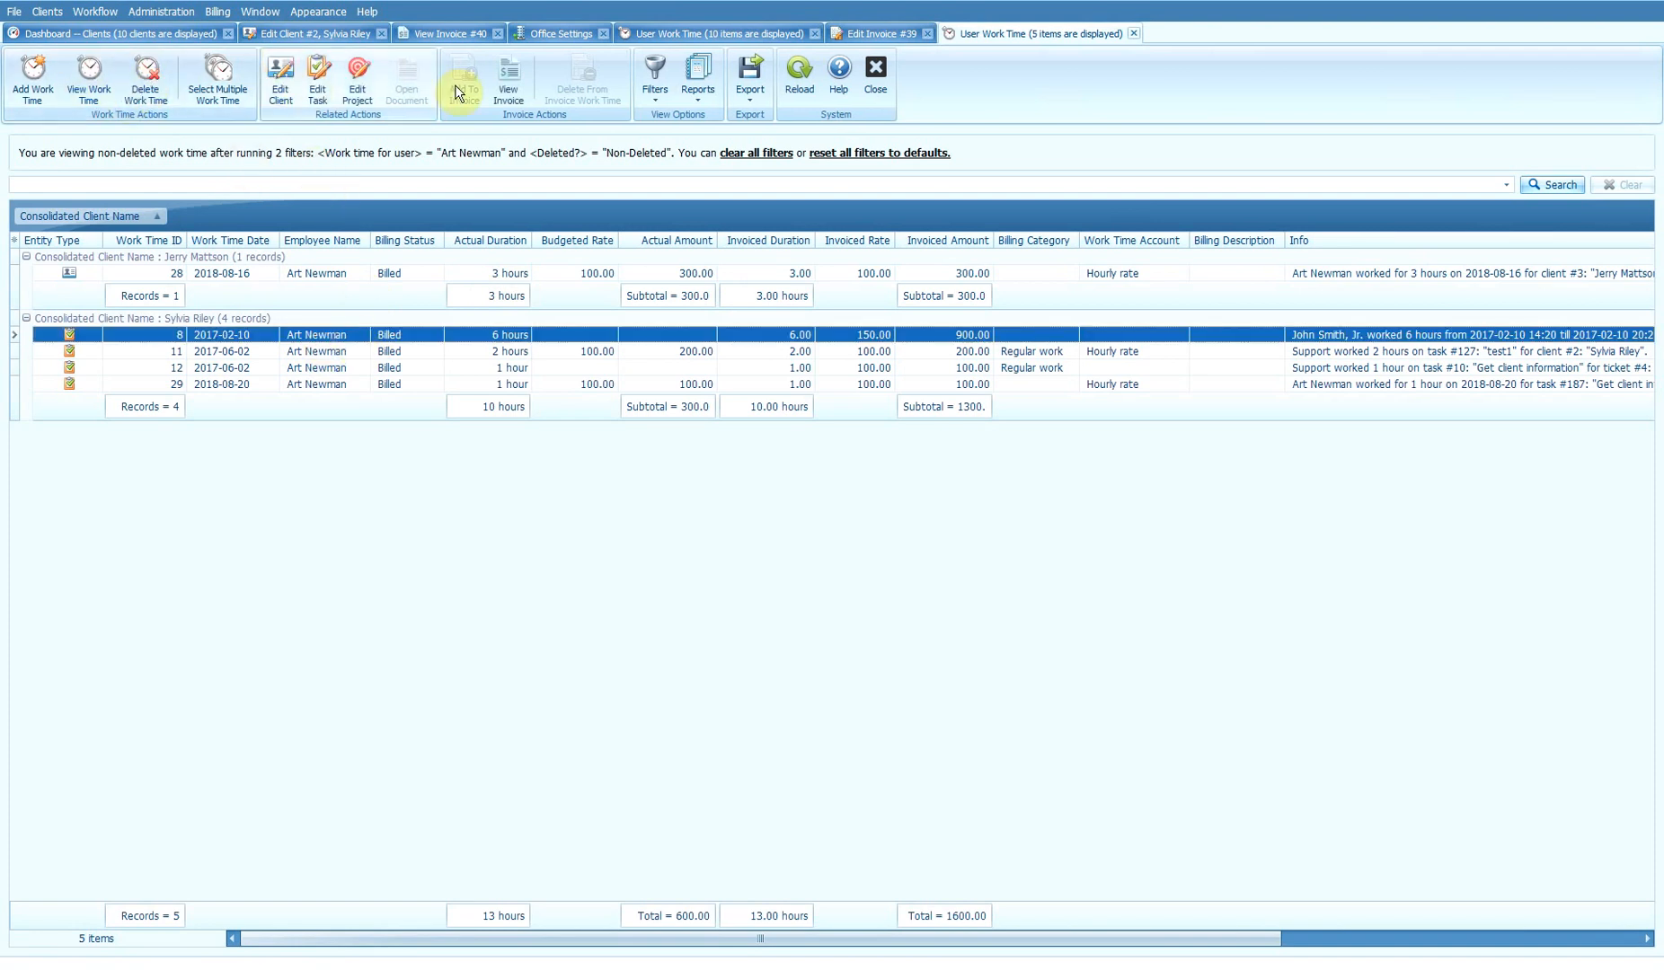
{"action": "left_click", "coordinate": [511, 378]}
{"action": "left_click", "coordinate": [510, 367]}
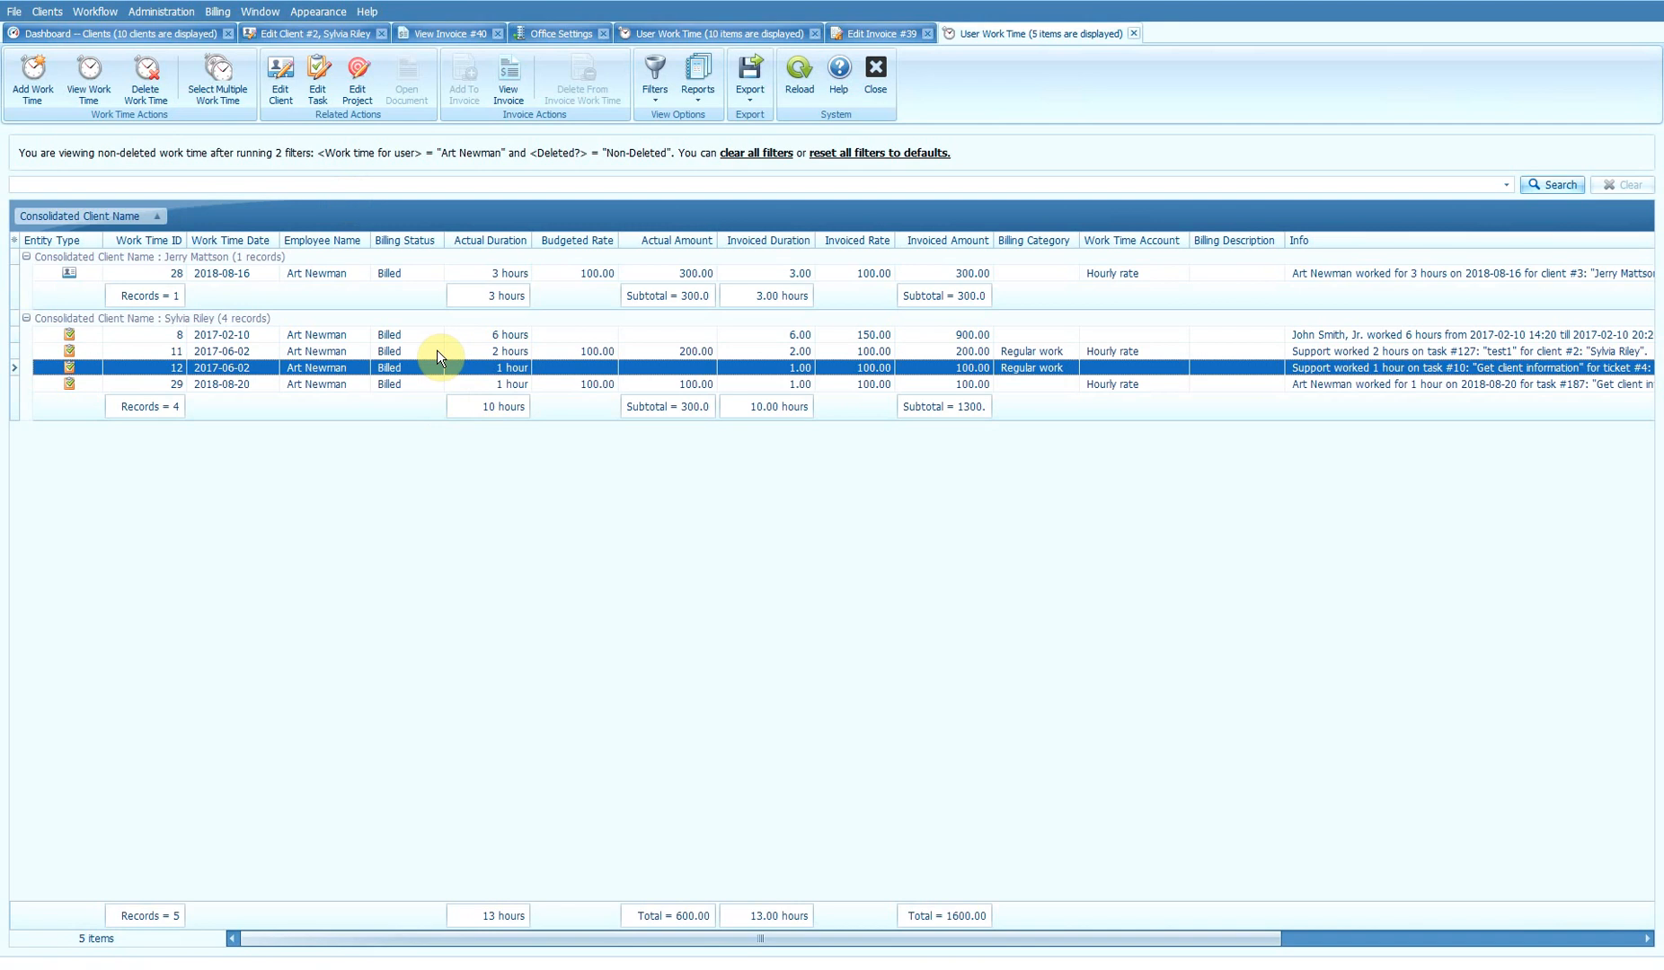
{"action": "right_click", "coordinate": [383, 350]}
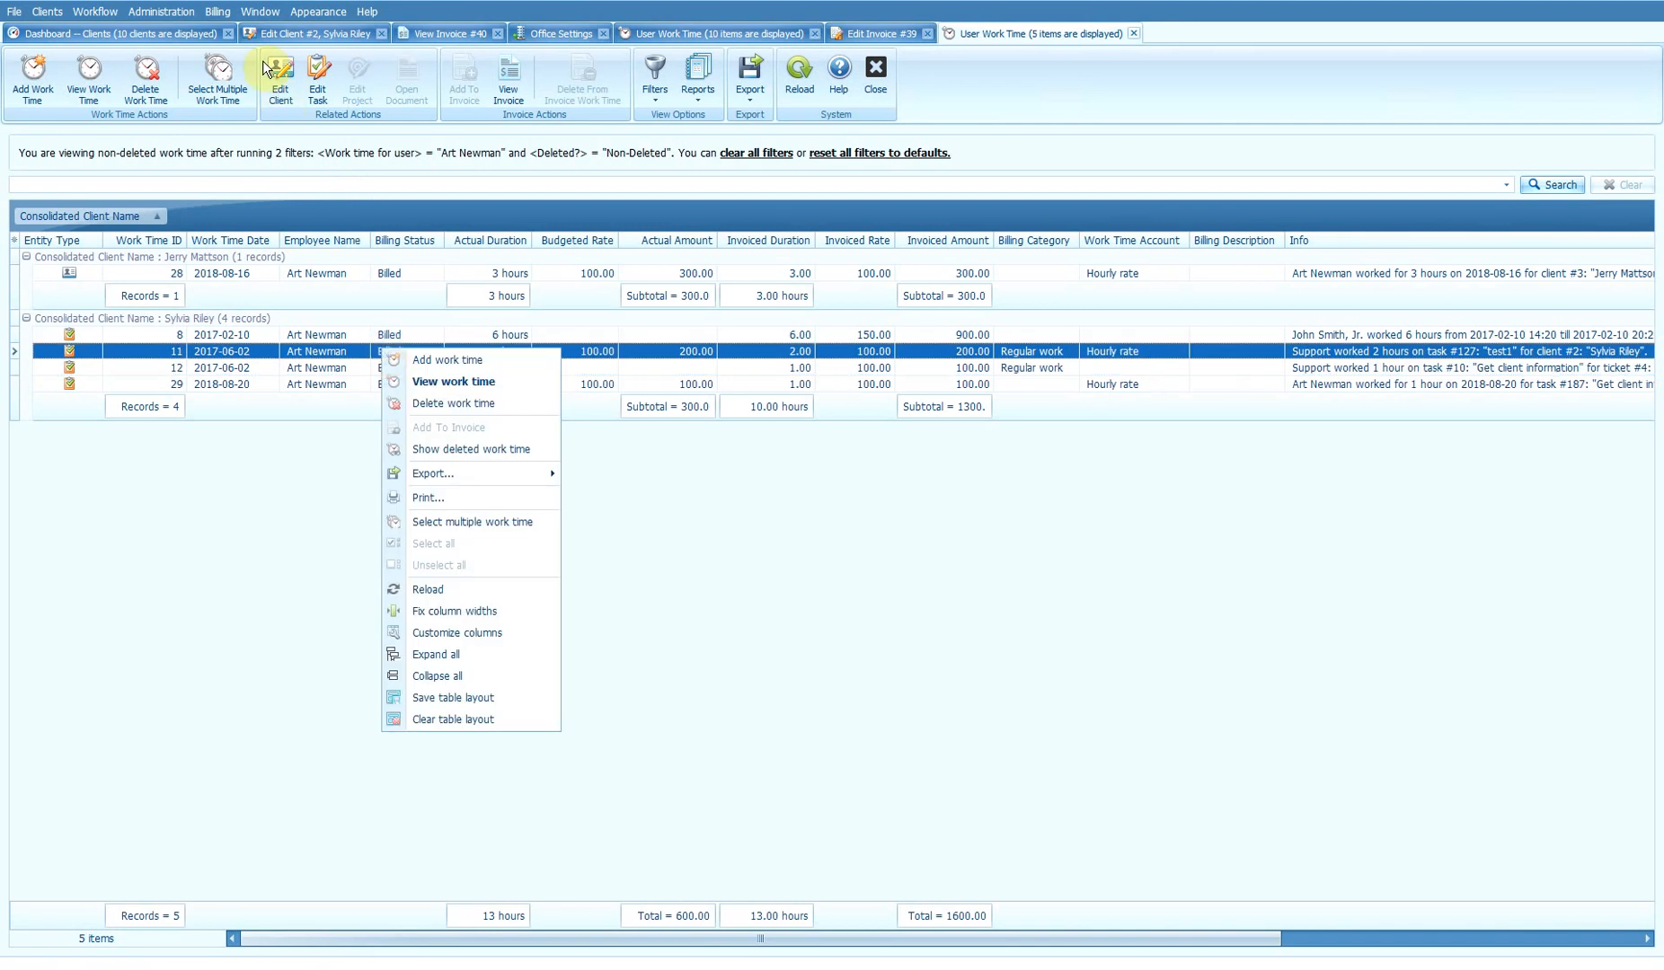
Step: Open the list of all payments, group it by Client (Payer), and expand every group
{"action": "left_click", "coordinate": [217, 11]}
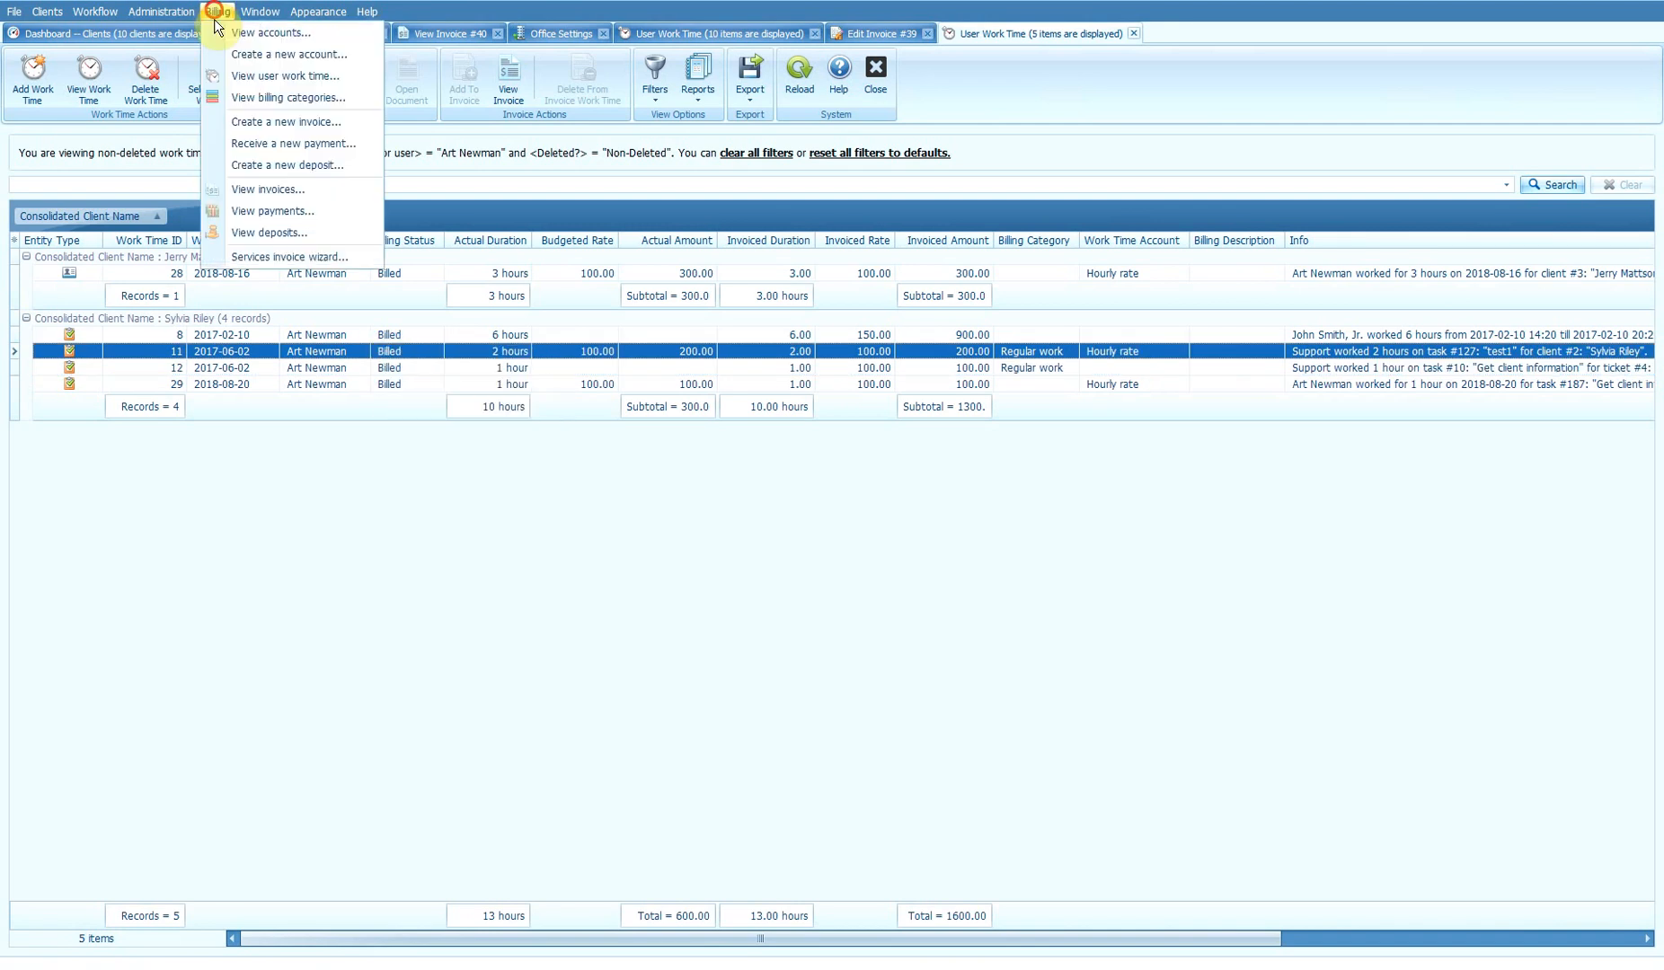
{"action": "left_click", "coordinate": [260, 210]}
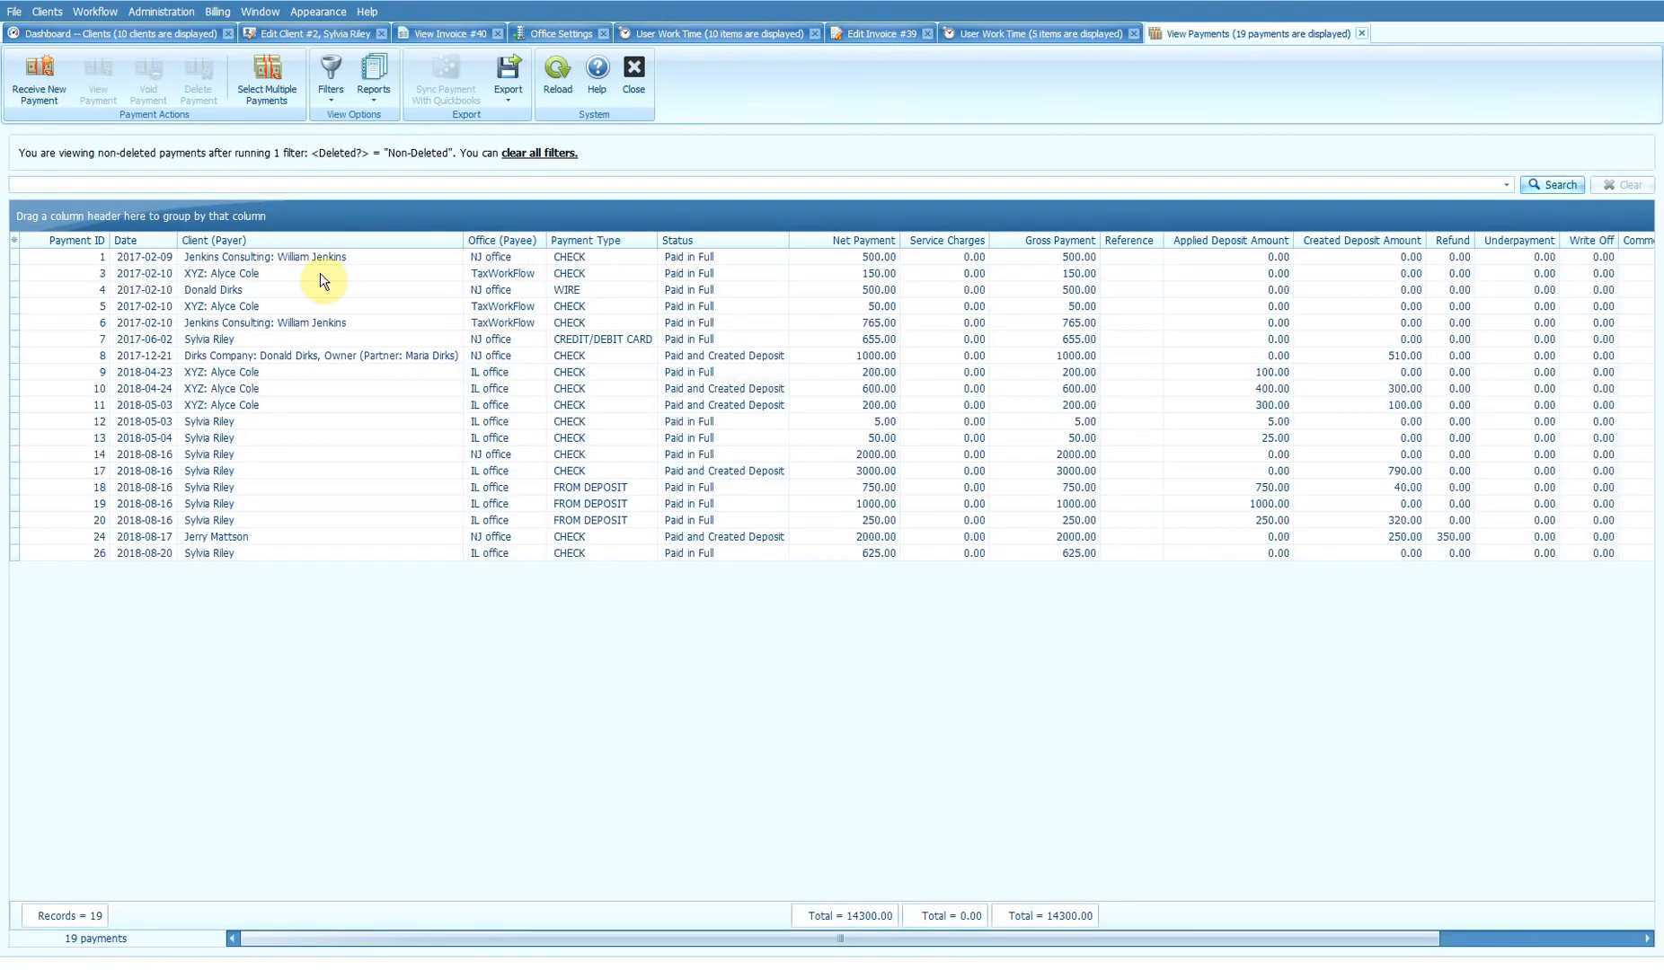
{"action": "left_click_drag", "start_coordinate": [324, 240], "coordinate": [222, 210]}
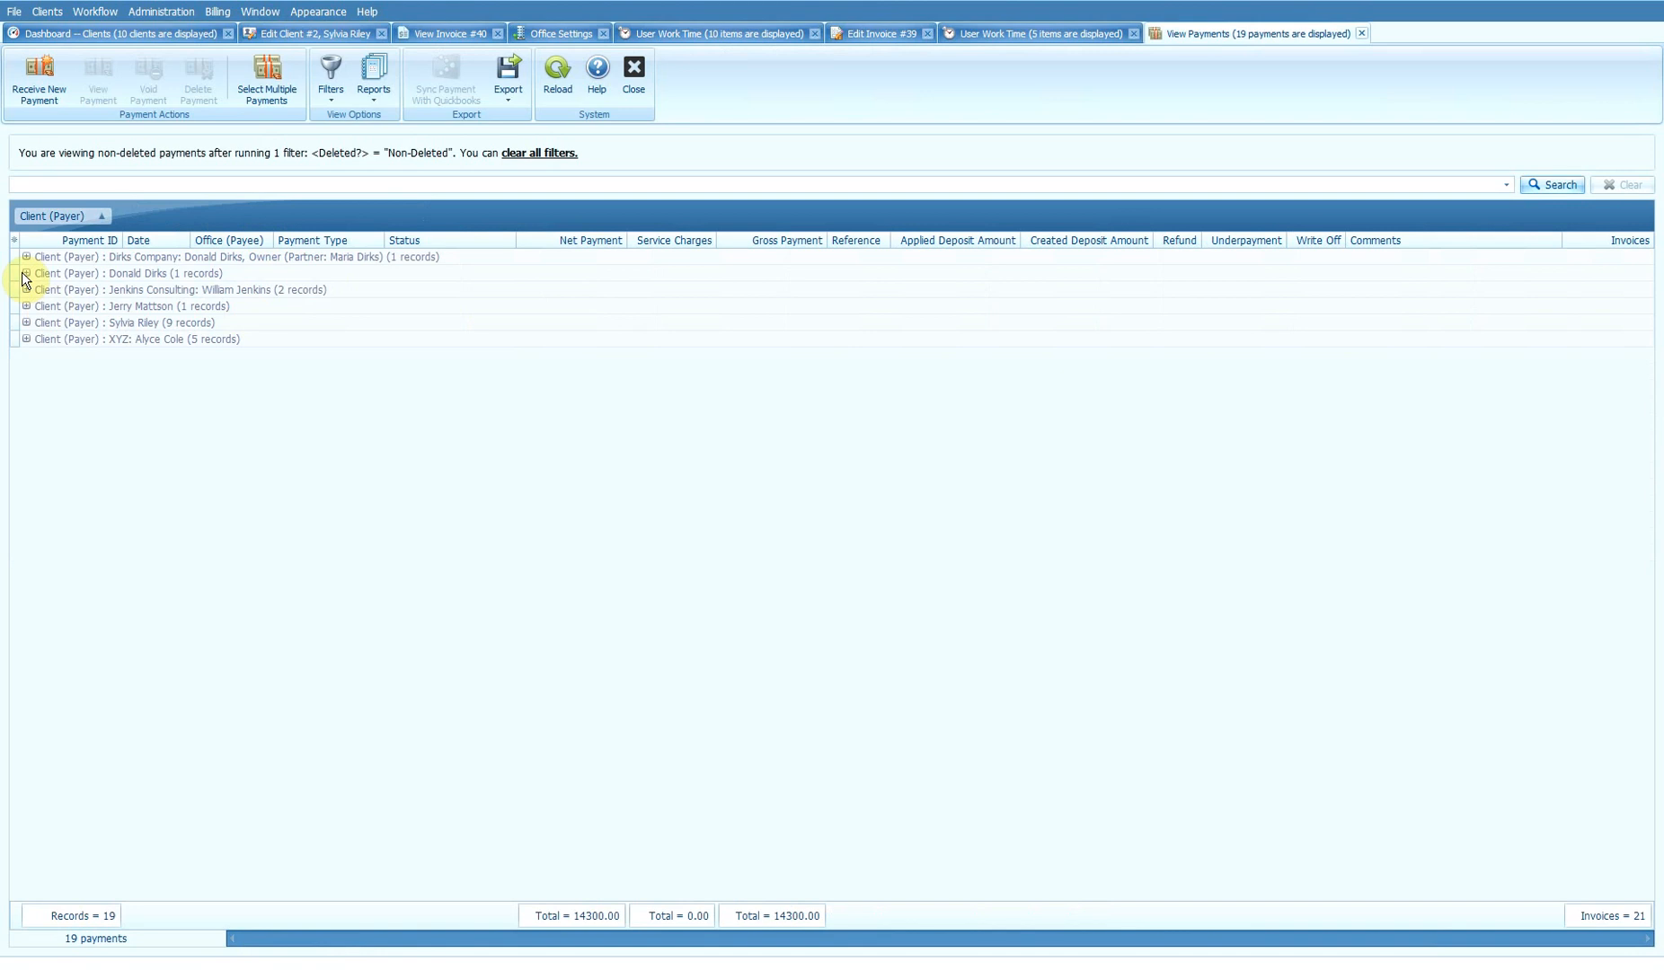
{"action": "right_click", "coordinate": [142, 415]}
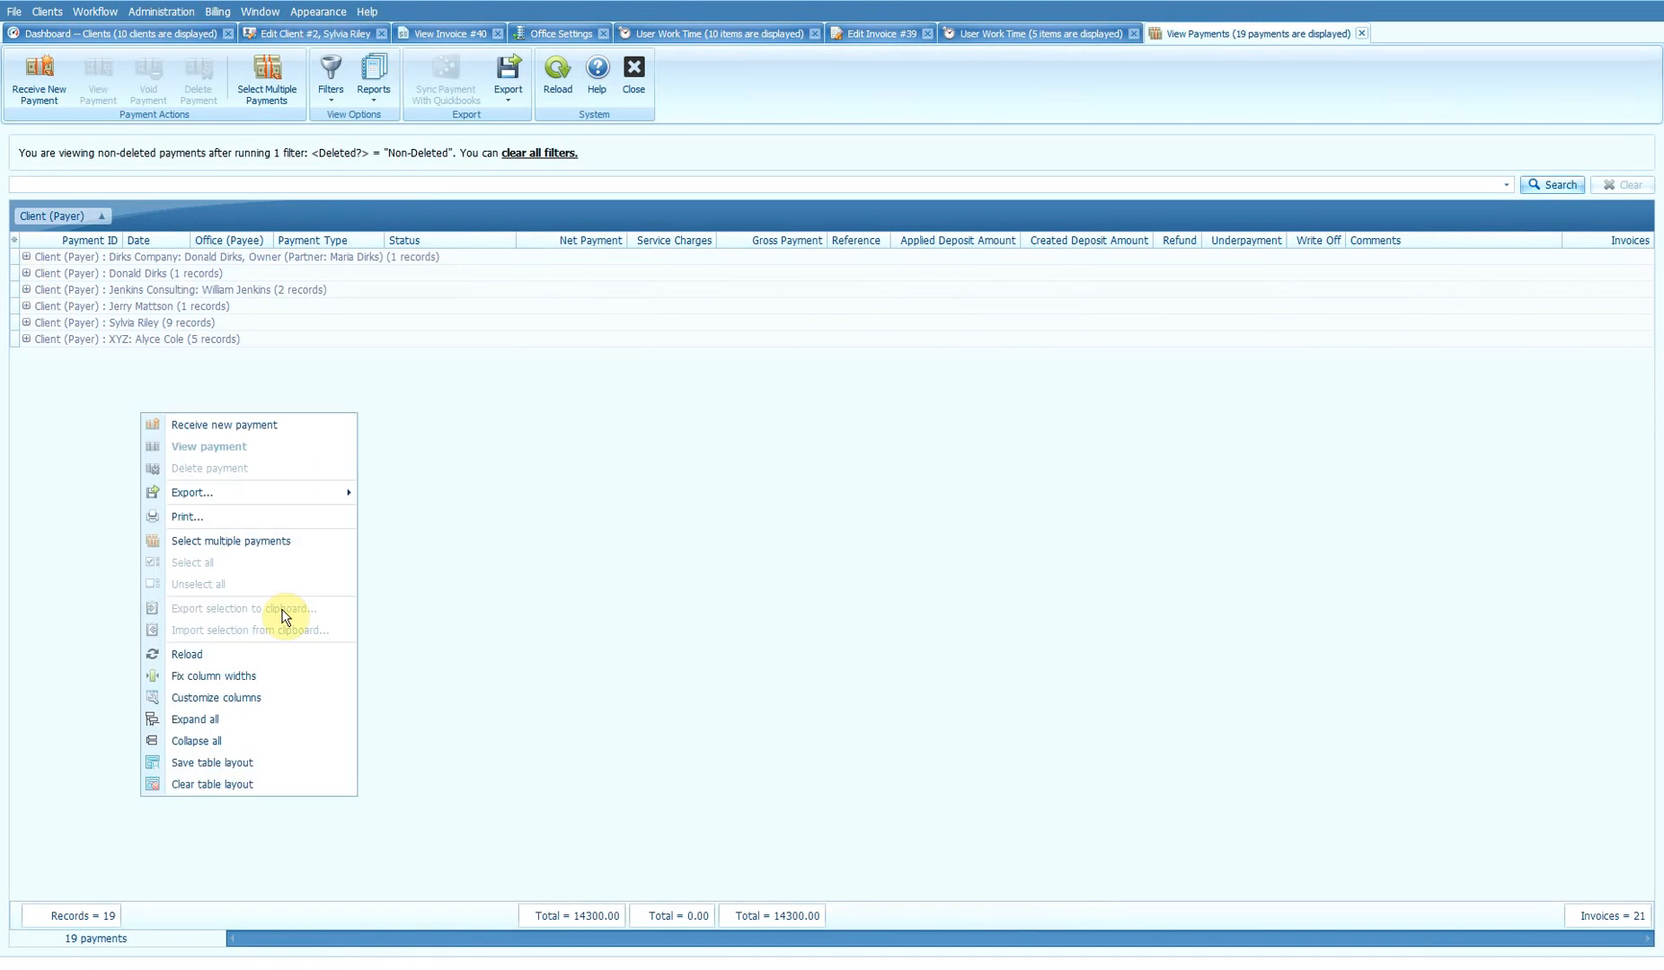
{"action": "left_click", "coordinate": [222, 716]}
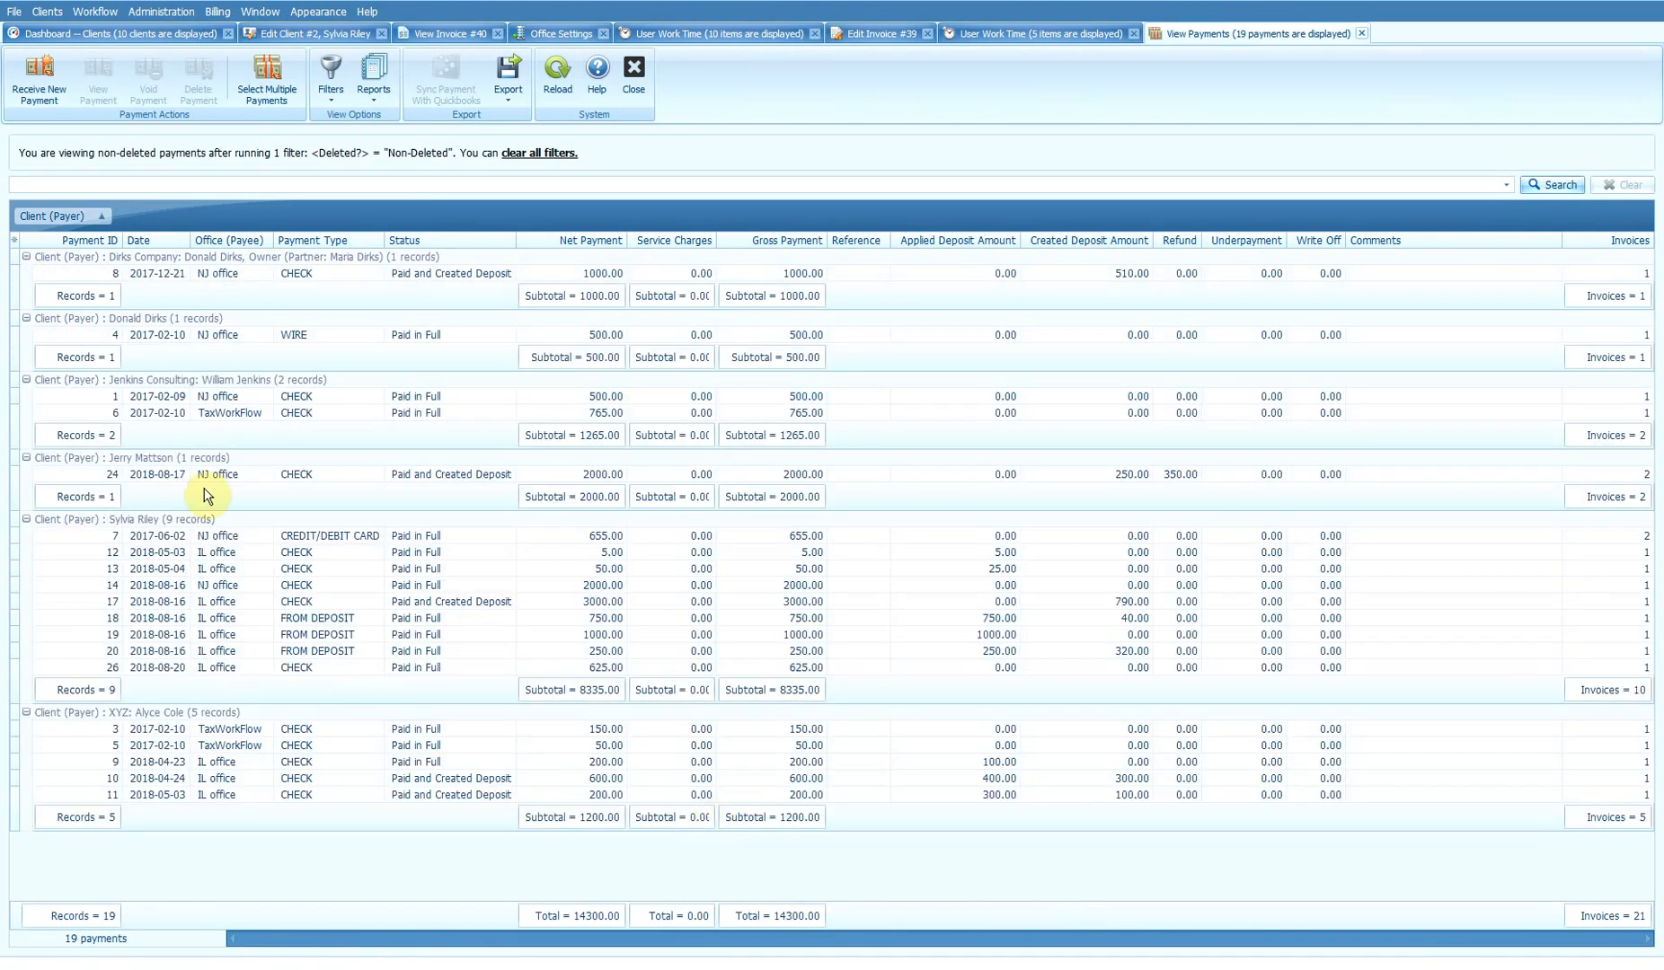
Step: Export the grouped payments list to an Excel spreadsheet and look over the exported rows
{"action": "left_click", "coordinate": [376, 618]}
{"action": "right_click", "coordinate": [376, 618]}
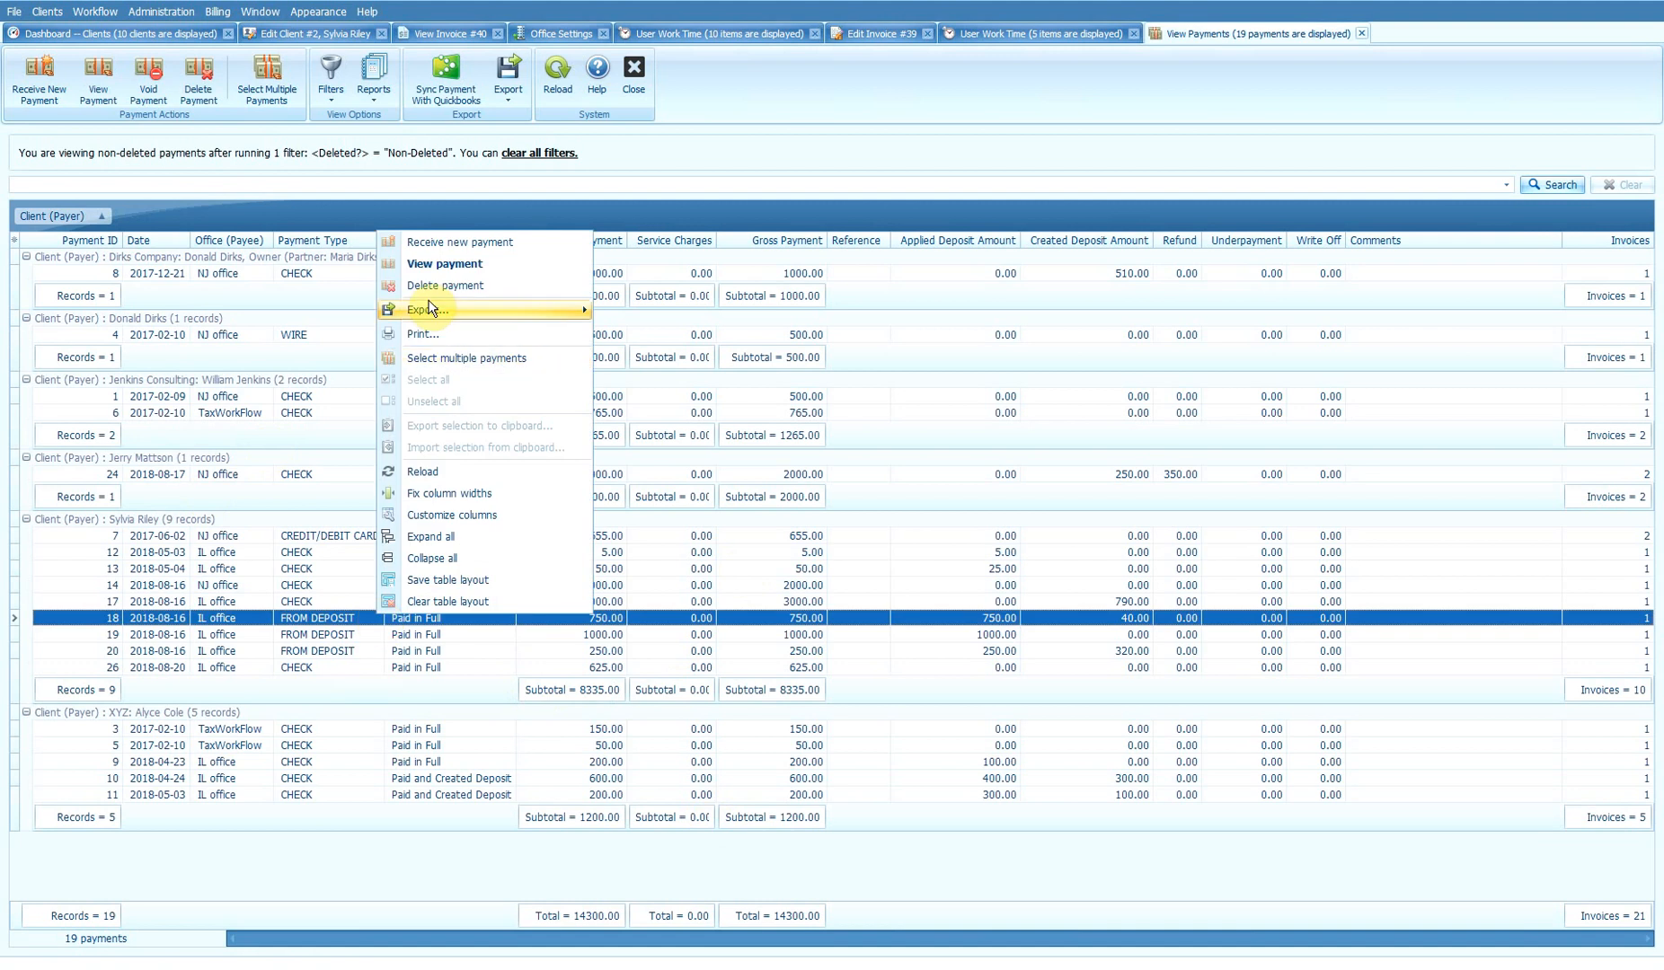
{"action": "left_click", "coordinate": [553, 312]}
{"action": "left_click", "coordinate": [658, 309]}
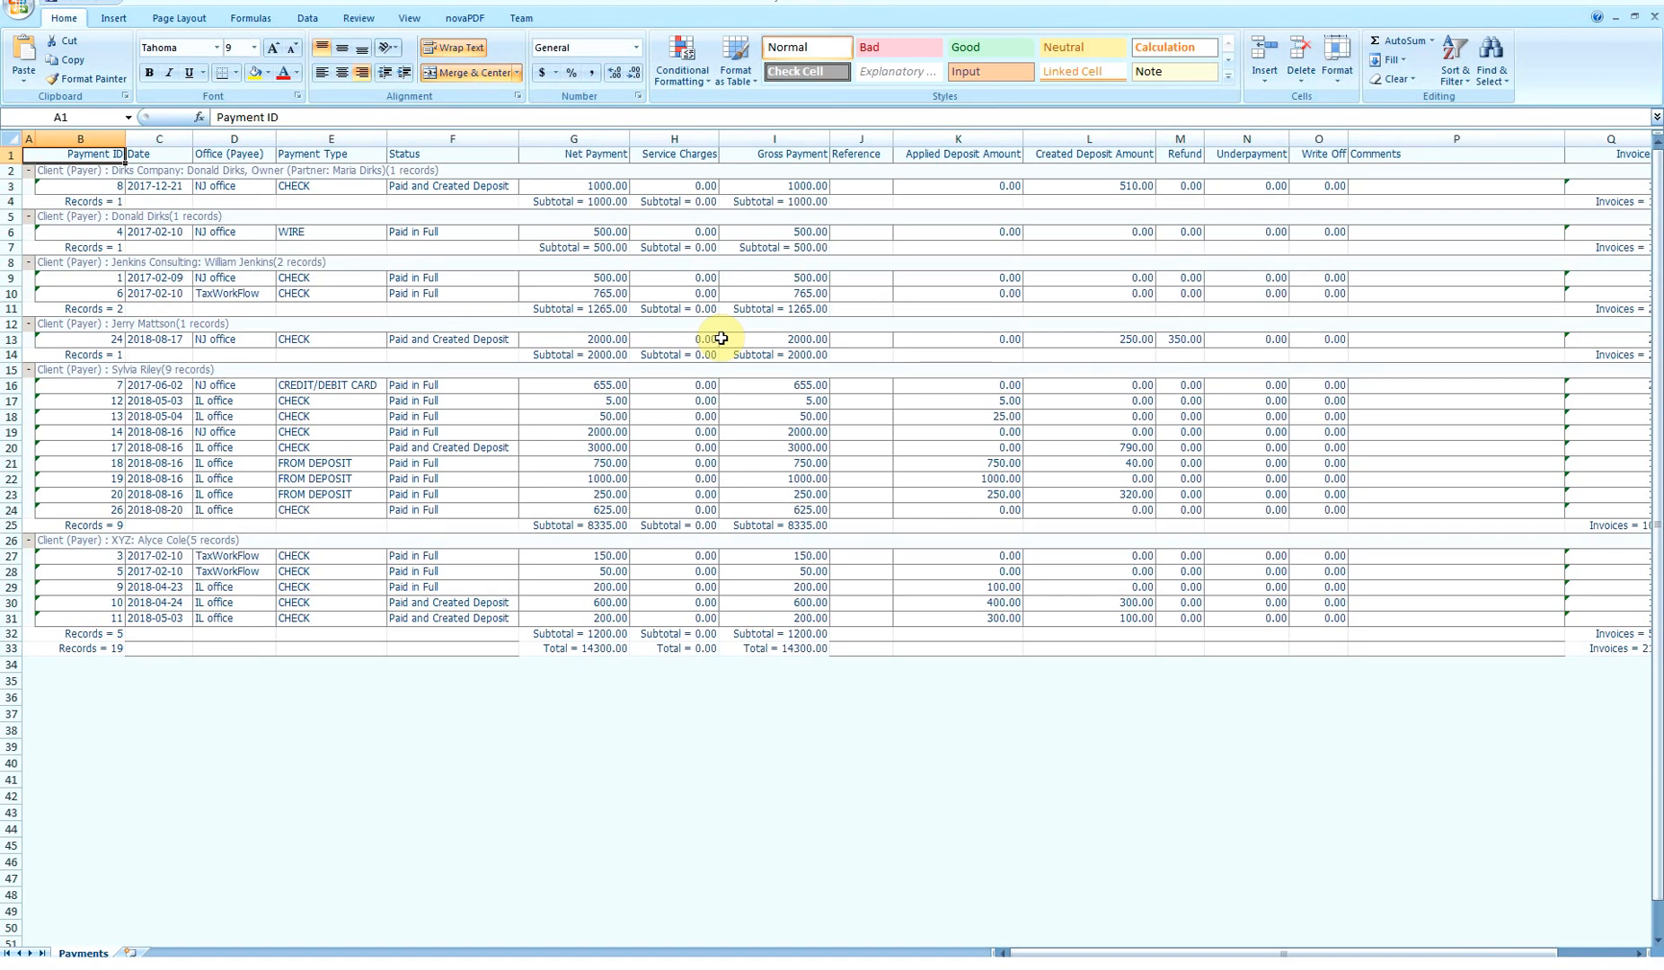
{"action": "left_click", "coordinate": [618, 493]}
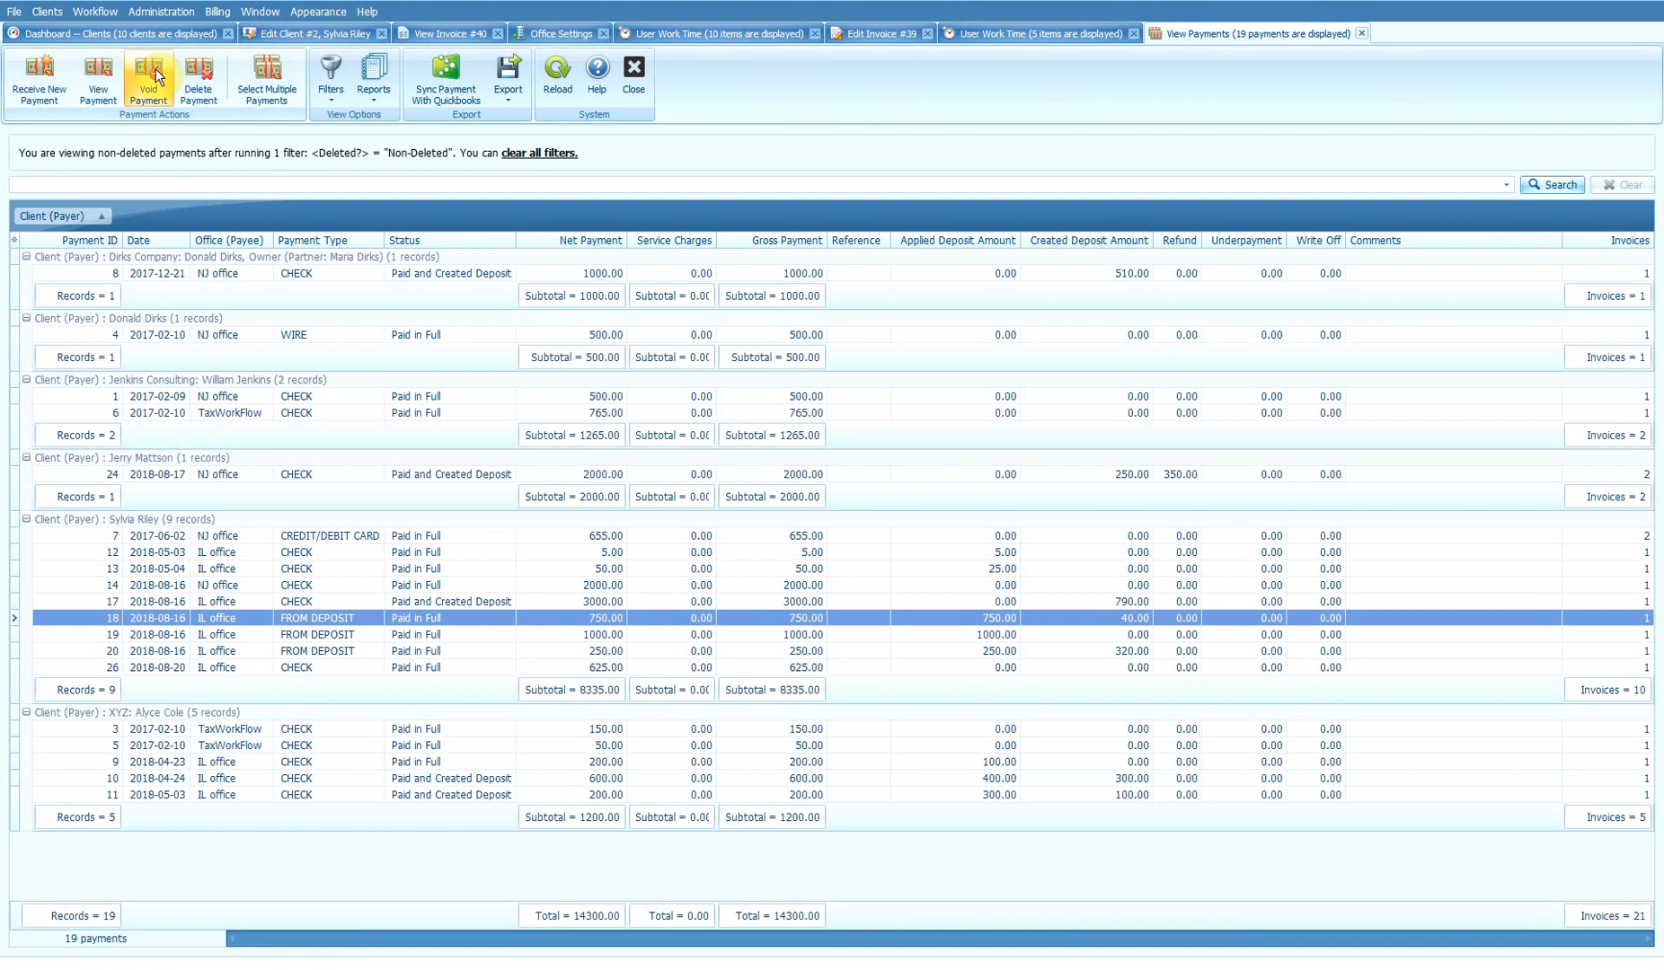
Step: Return to the dashboard, view its Shortcuts and Calendar sections, and go back to Shortcuts
{"action": "left_click", "coordinate": [140, 35]}
{"action": "left_click", "coordinate": [58, 631]}
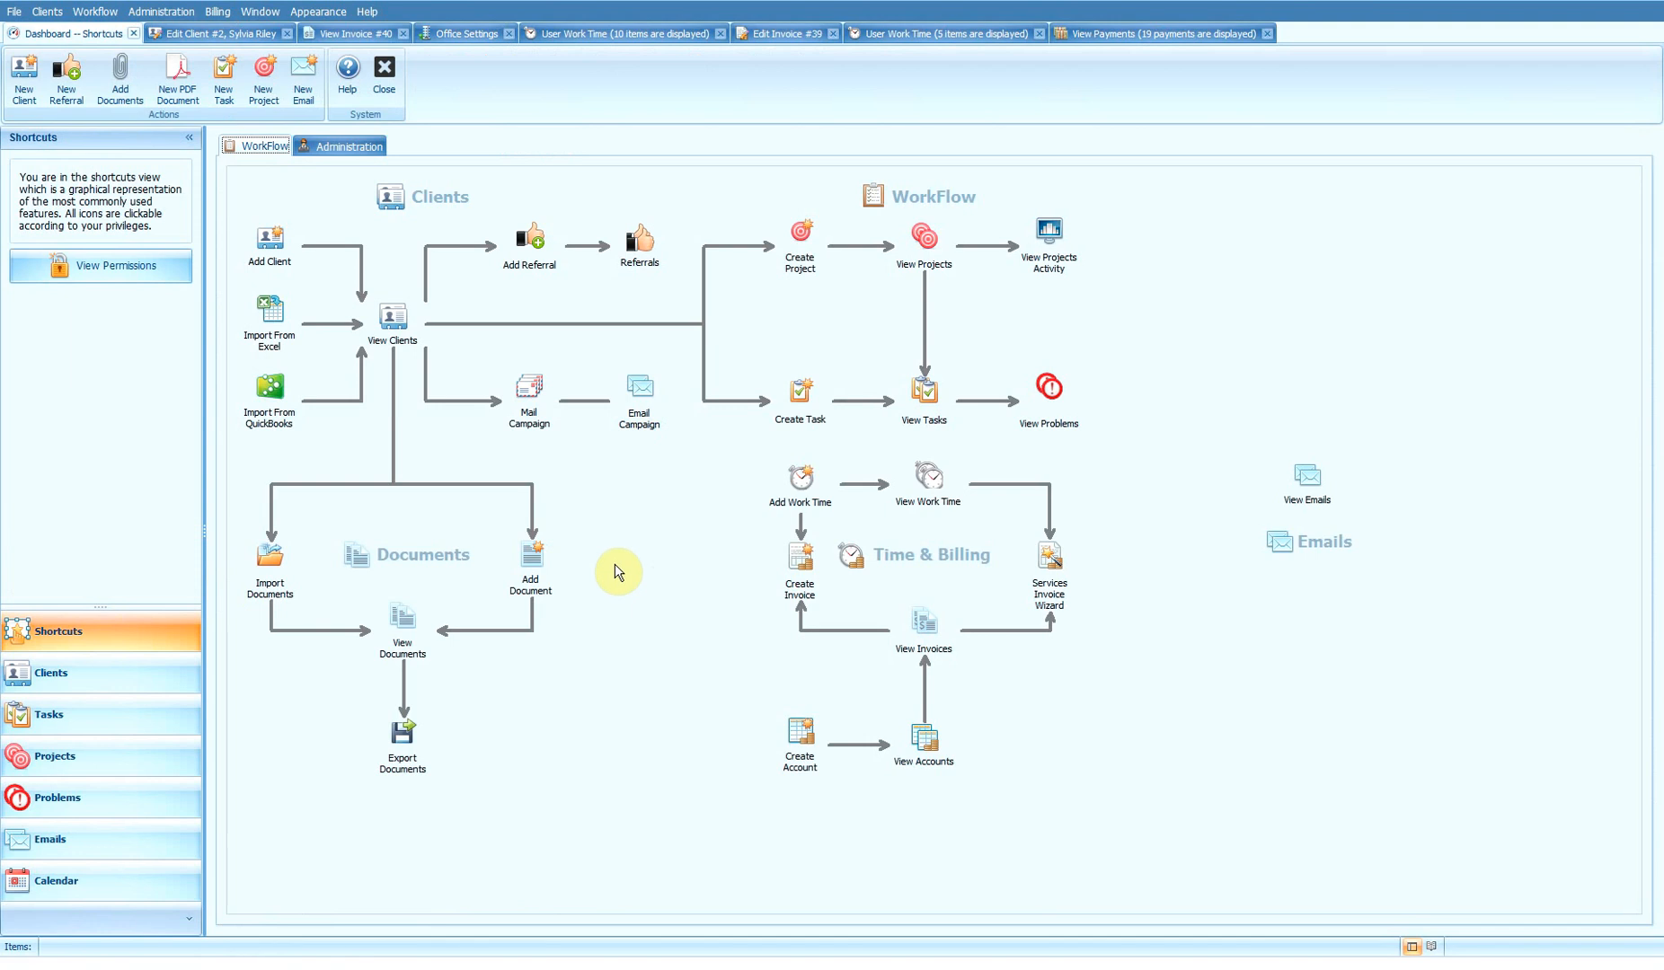
{"action": "left_click", "coordinate": [85, 878]}
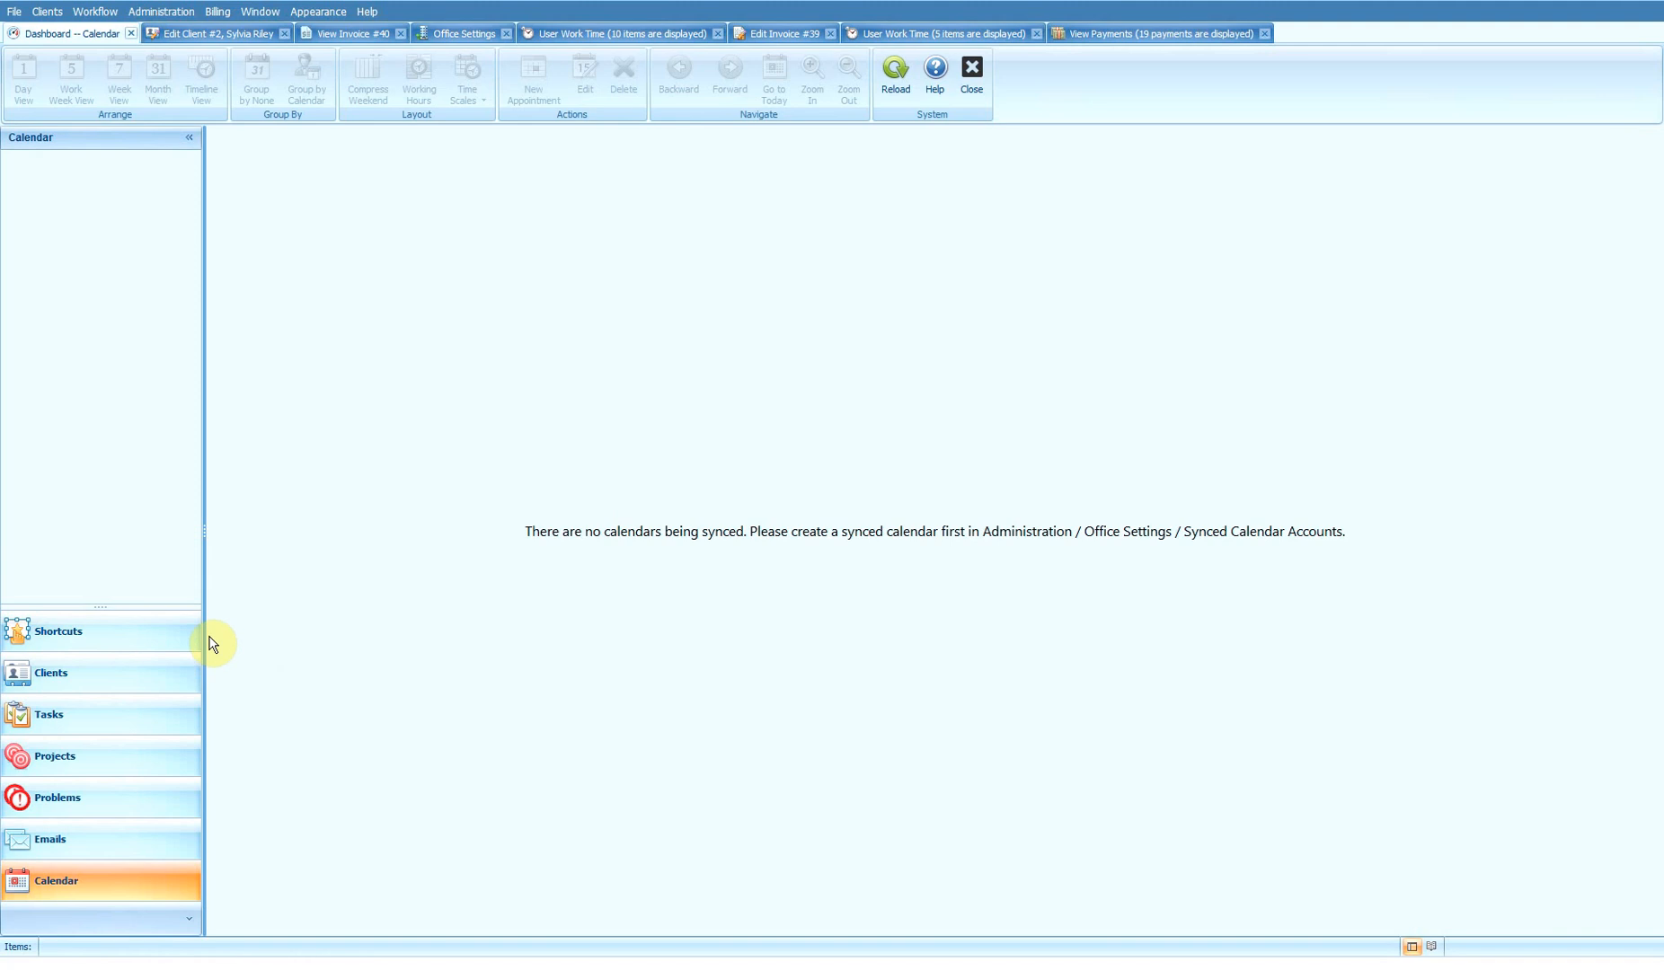
{"action": "left_click", "coordinate": [171, 633]}
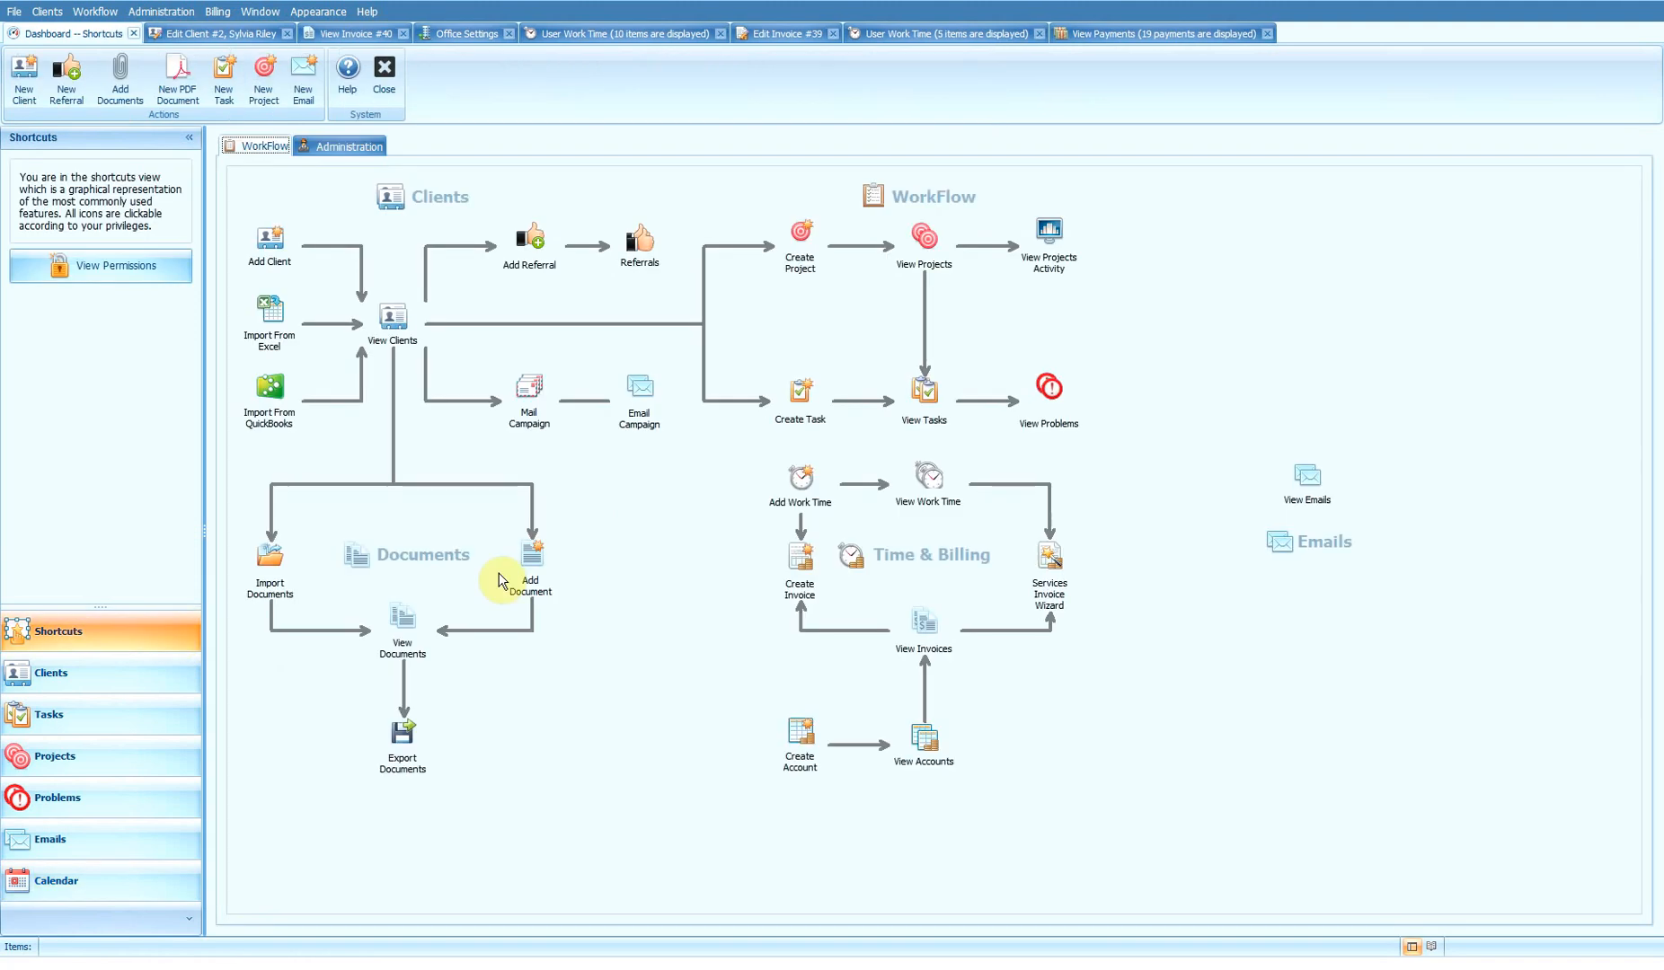